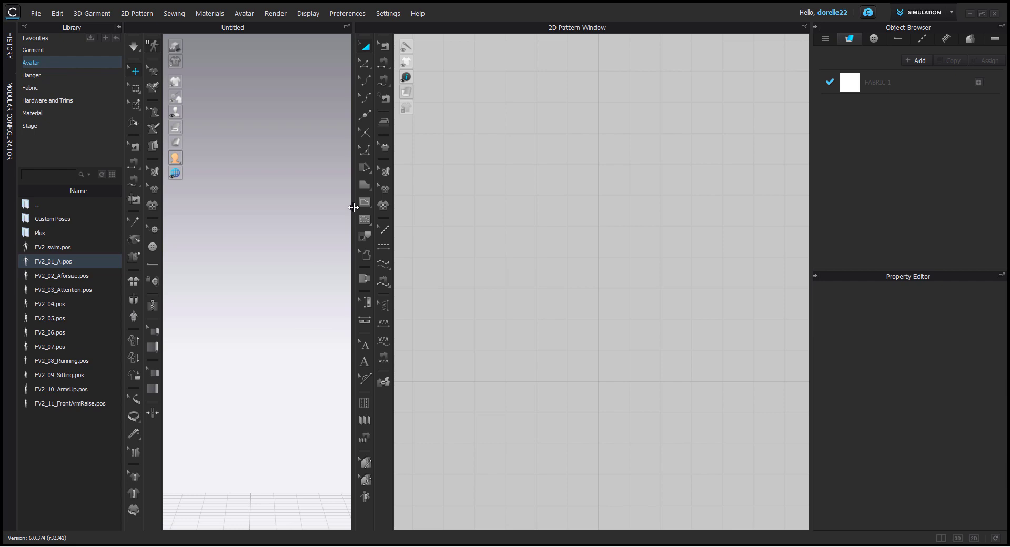
Widen the 3D window and load the Dani-4_FV2.avt avatar from the Female_V2 Custom Avatars folder.
{"action": "left_click_drag", "start_coordinate": [353, 207], "coordinate": [448, 217]}
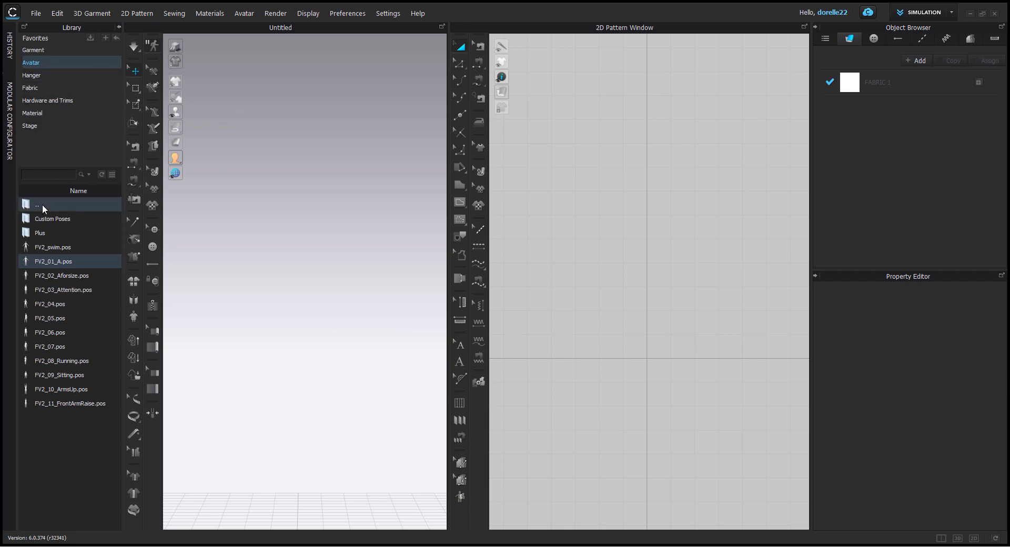
{"action": "left_click", "coordinate": [55, 62]}
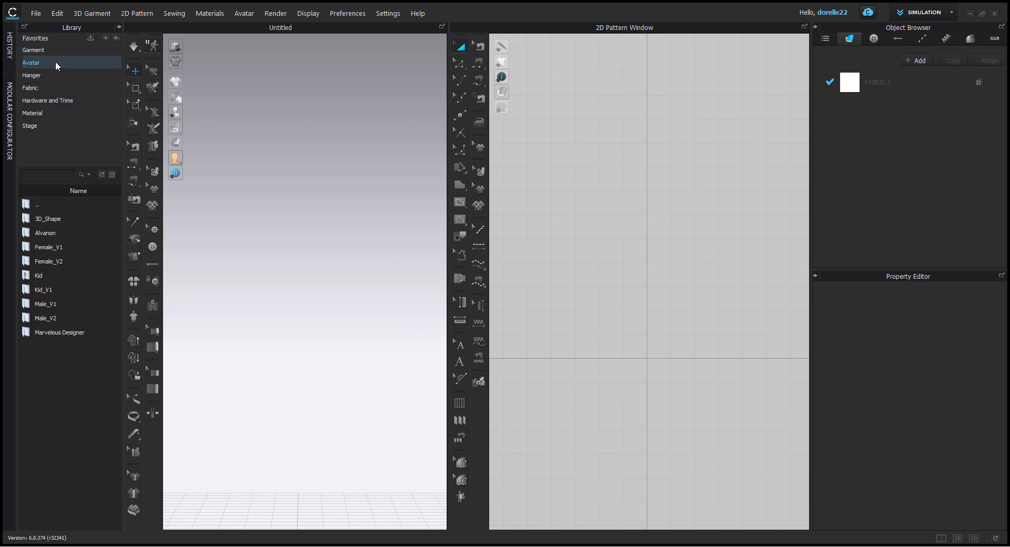
{"action": "double_click", "coordinate": [63, 260]}
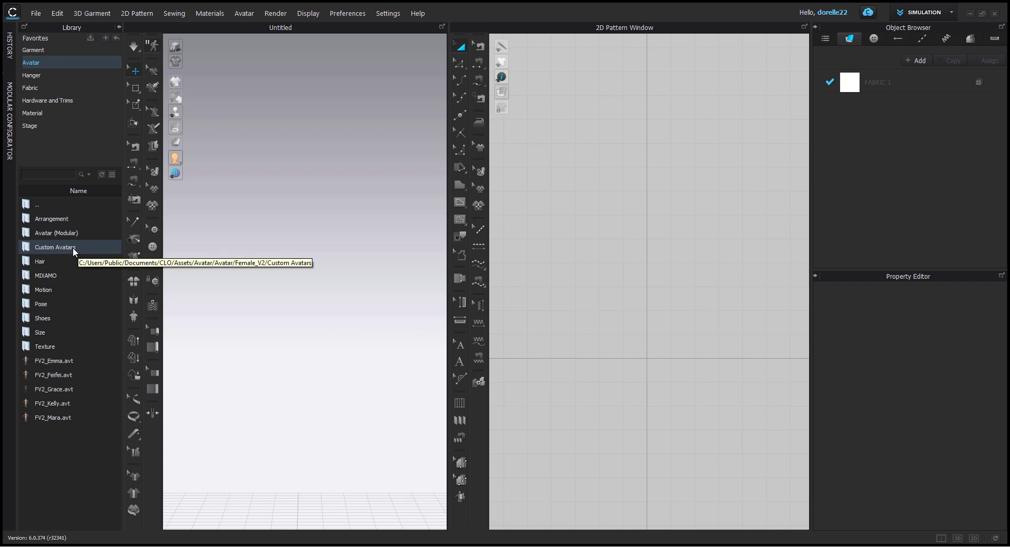
{"action": "double_click", "coordinate": [71, 248]}
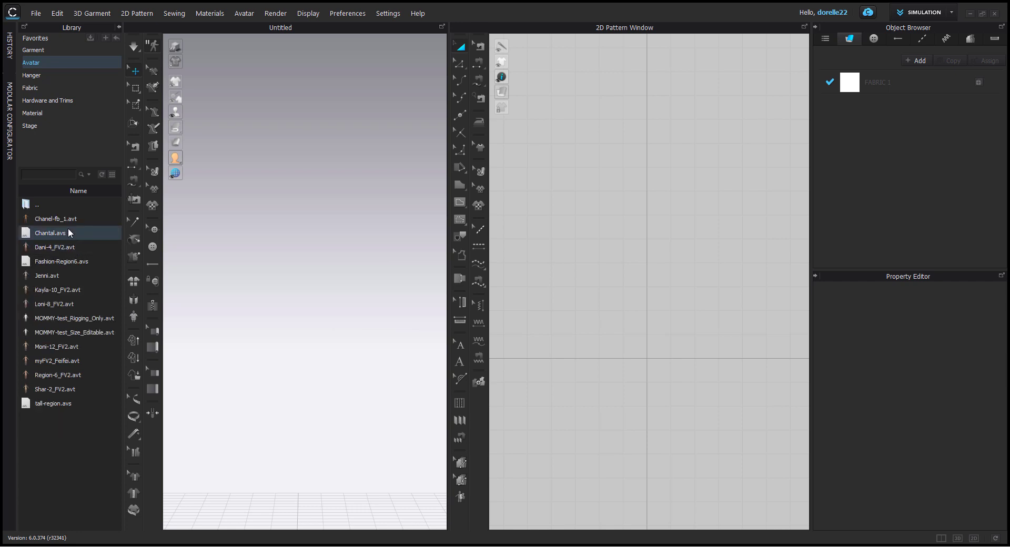
{"action": "mouse_move", "coordinate": [66, 249]}
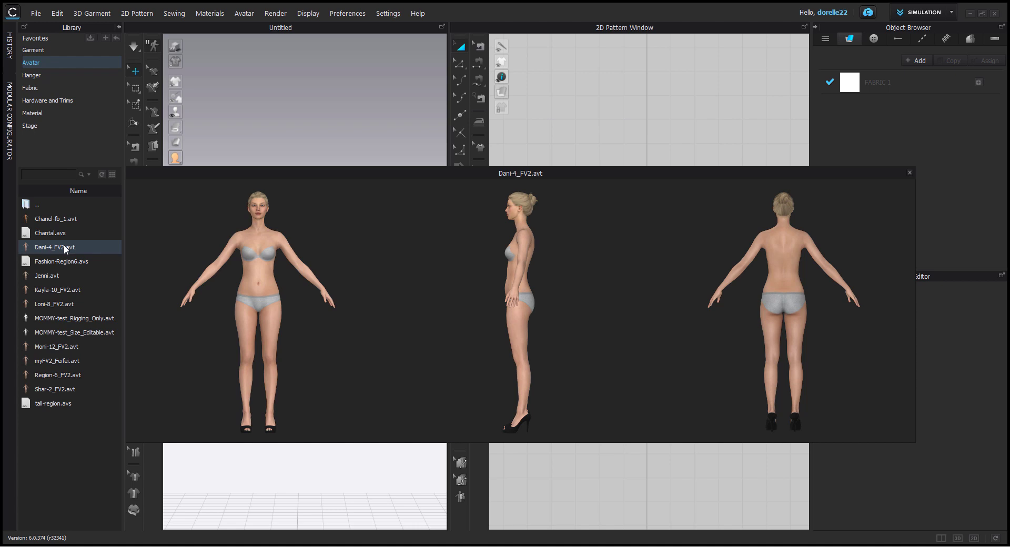
{"action": "double_click", "coordinate": [64, 245]}
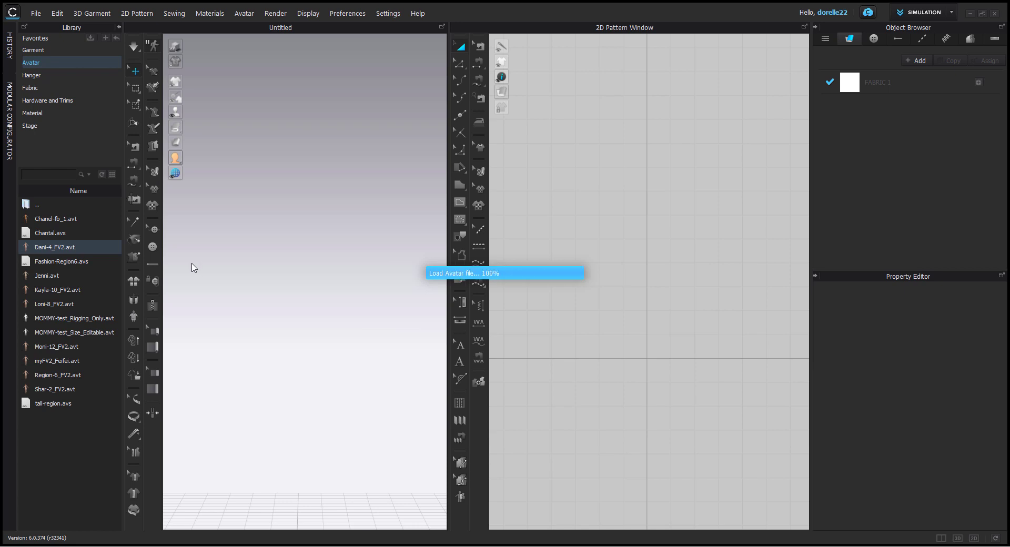
{"action": "mouse_move", "coordinate": [61, 291]}
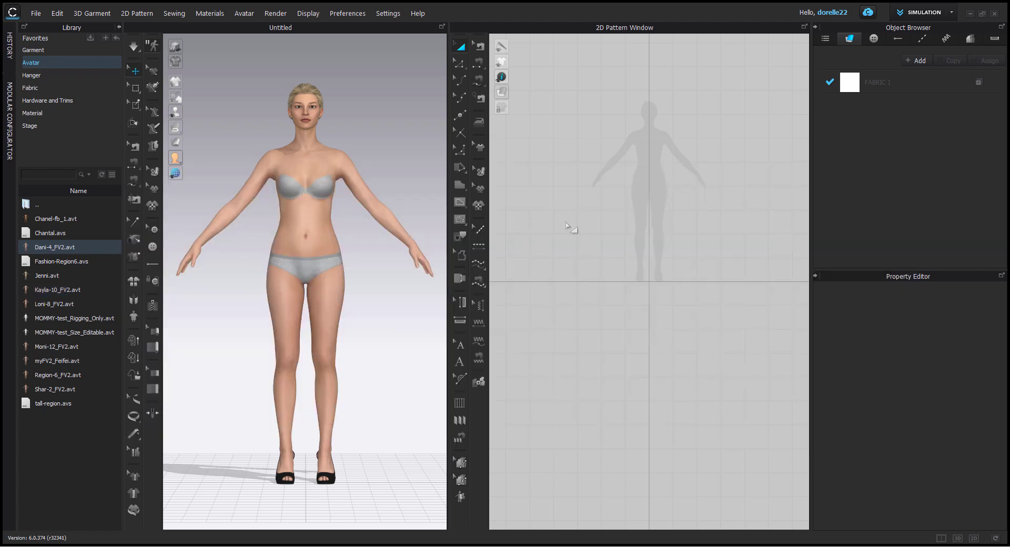
{"action": "scroll", "coordinate": [624, 170], "scroll_direction": "up", "scroll_amount": 5}
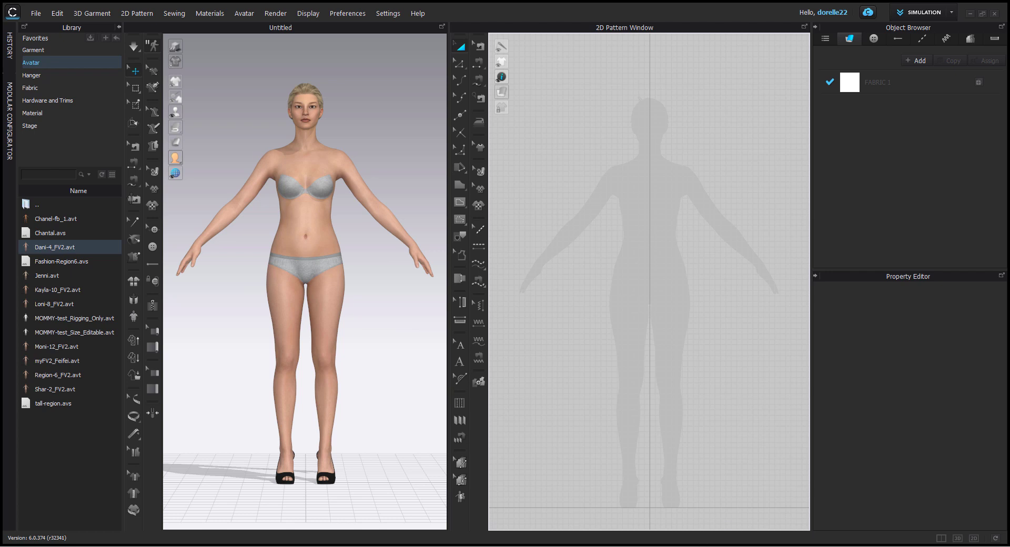
Switch to Calculator, divide 34.25 by 4, and close it again.
{"action": "key", "text": "alt+Tab"}
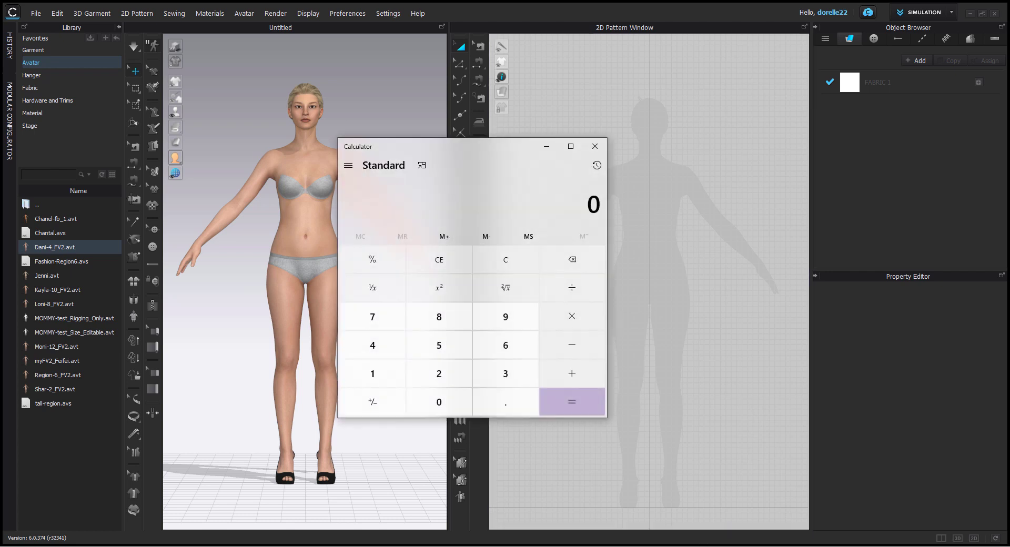
{"action": "type", "text": "34.25"}
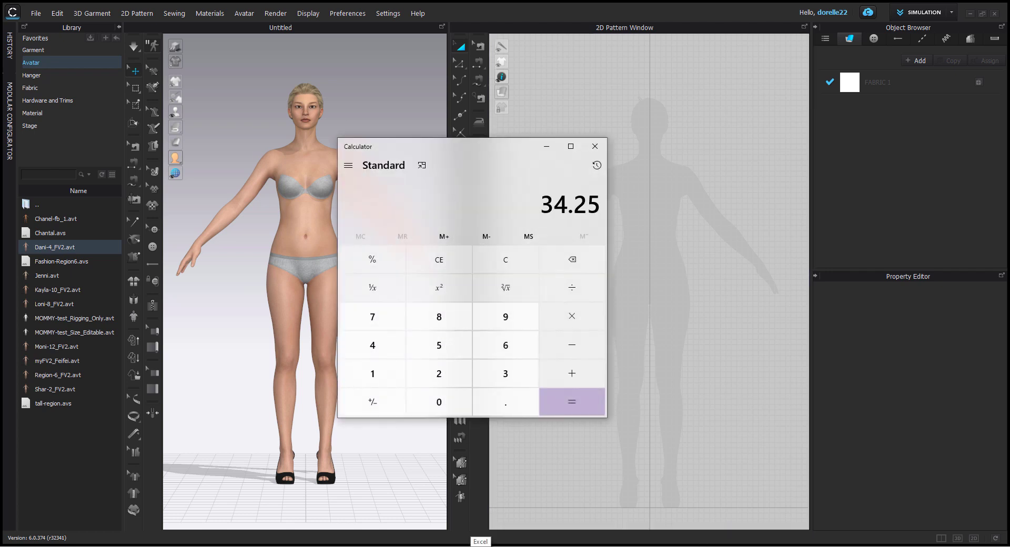
{"action": "type", "text": "/4"}
{"action": "key", "text": "Return"}
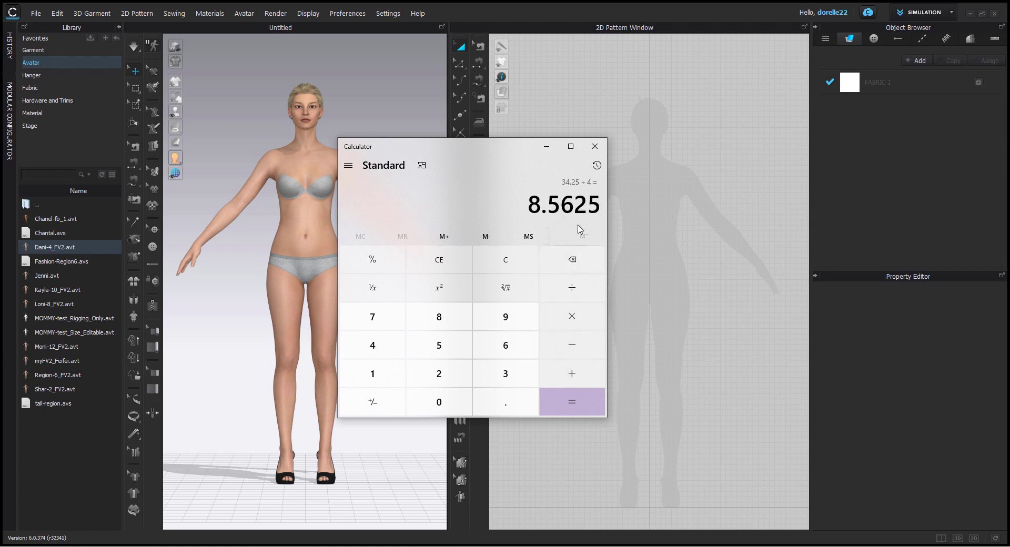
{"action": "left_click", "coordinate": [599, 147]}
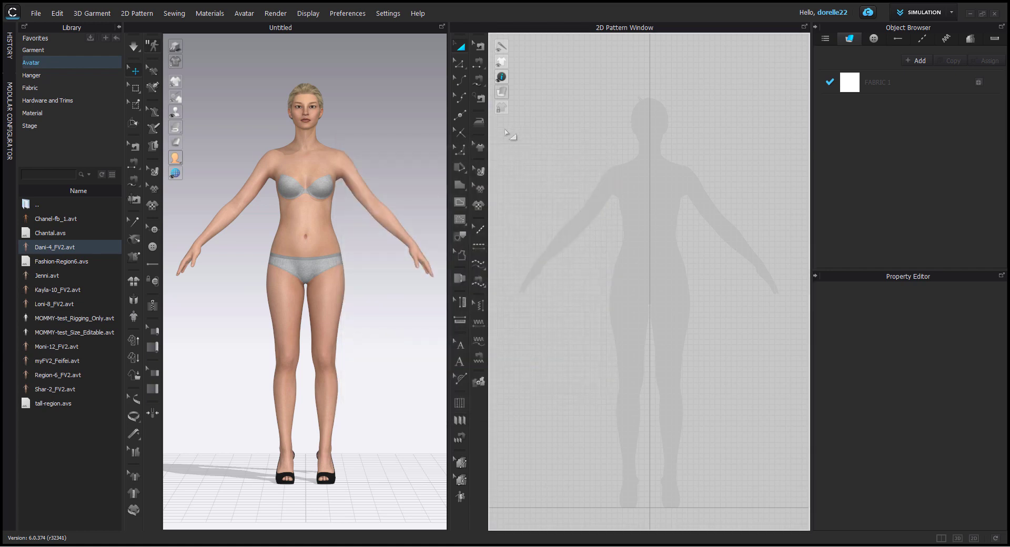
Draw a rectangular pattern about 7.65 in wide and 22.5 in high beside the avatar silhouette and show its line lengths.
{"action": "left_click", "coordinate": [458, 185]}
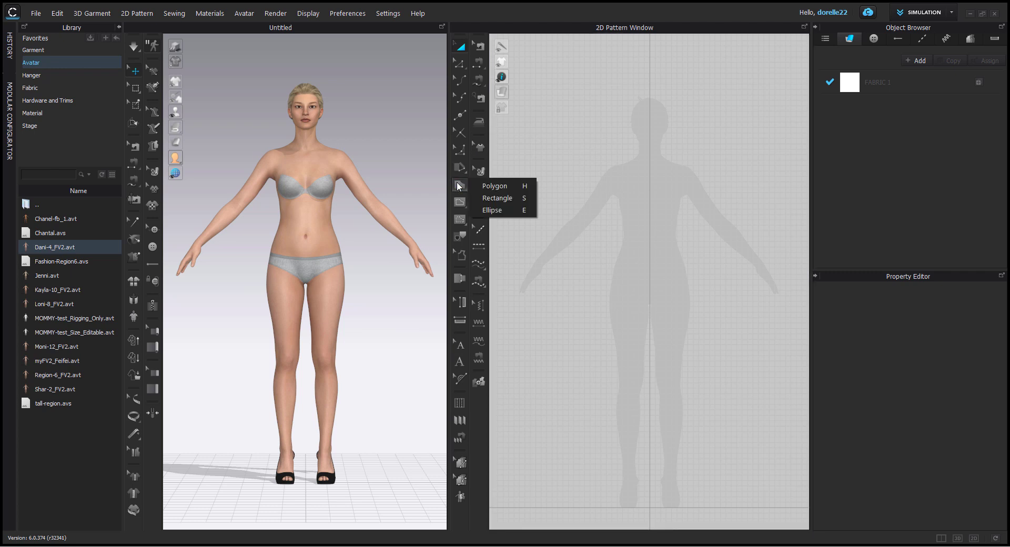
{"action": "left_click", "coordinate": [496, 198]}
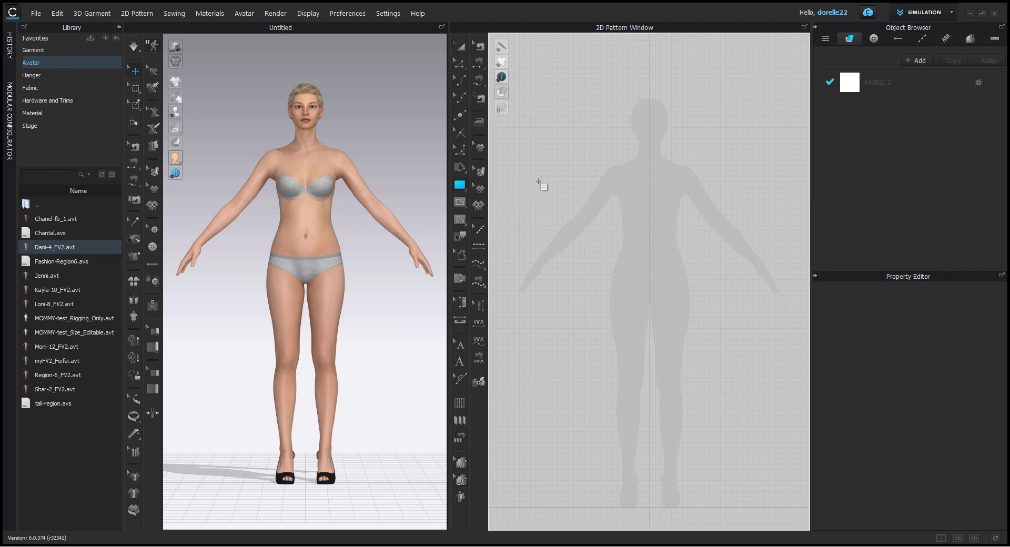
{"action": "left_click_drag", "start_coordinate": [546, 171], "coordinate": [587, 293]}
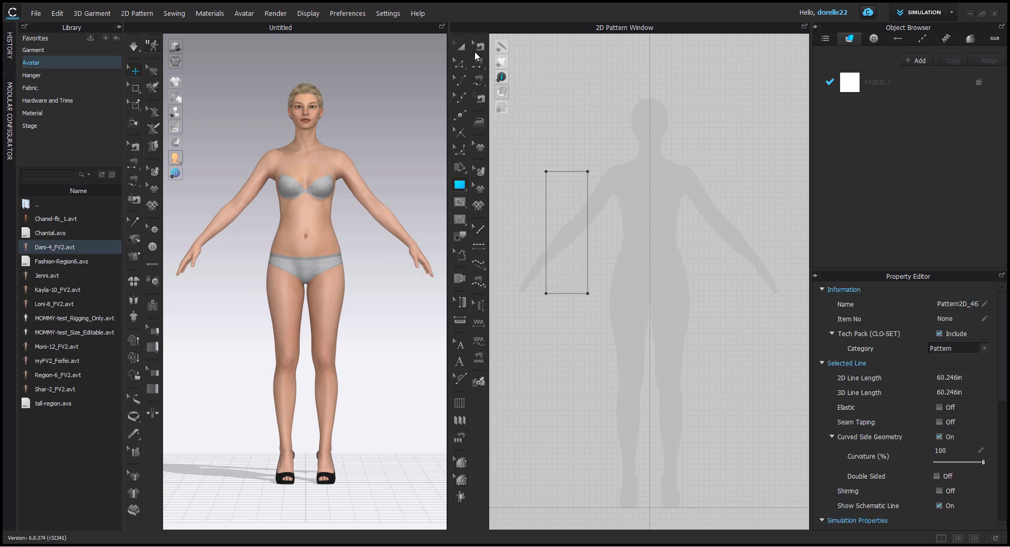
{"action": "mouse_move", "coordinate": [501, 78]}
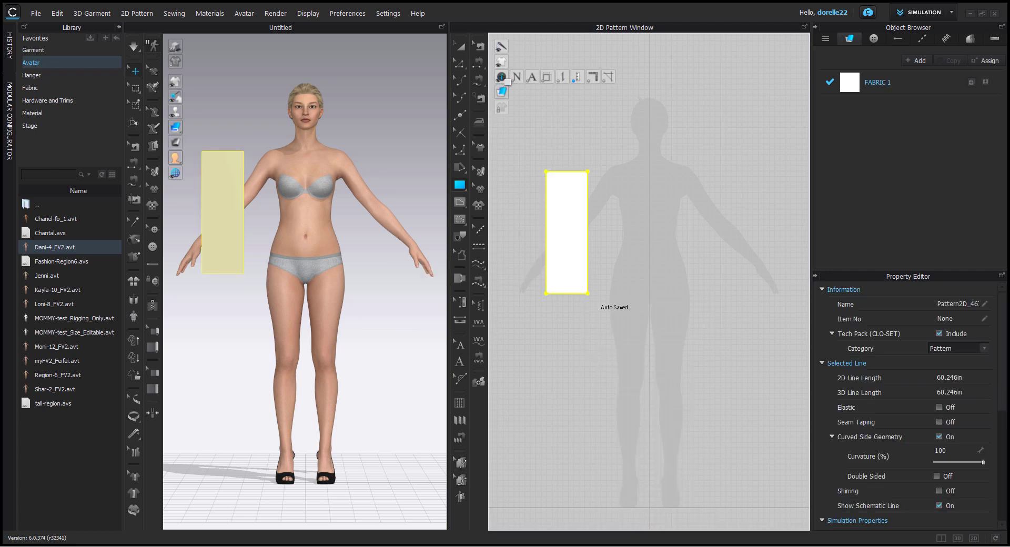
{"action": "left_click", "coordinate": [532, 78]}
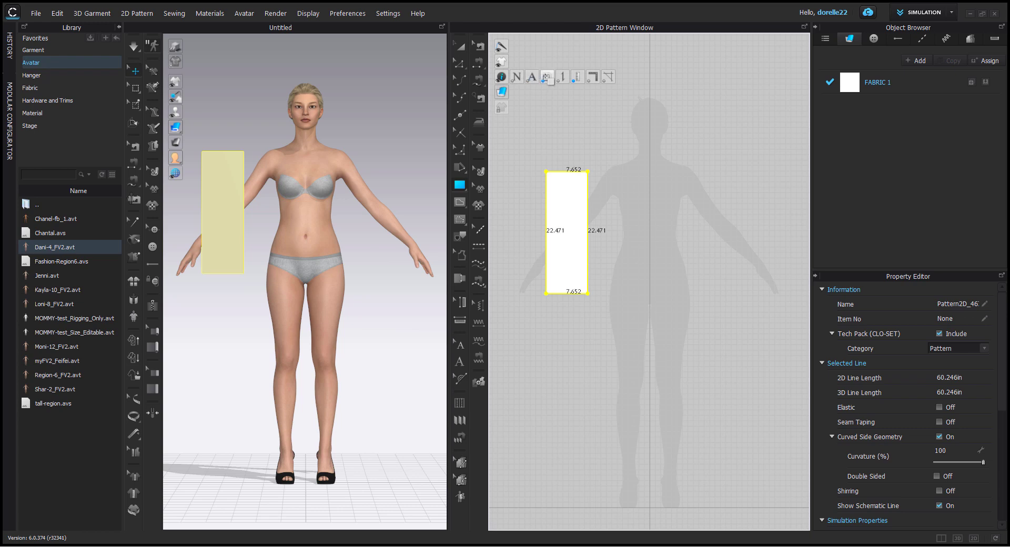
Activate the Edit Pattern tool, recalculate 34.25 divided by 4 in Calculator, and return to the pattern.
{"action": "left_click", "coordinate": [460, 64]}
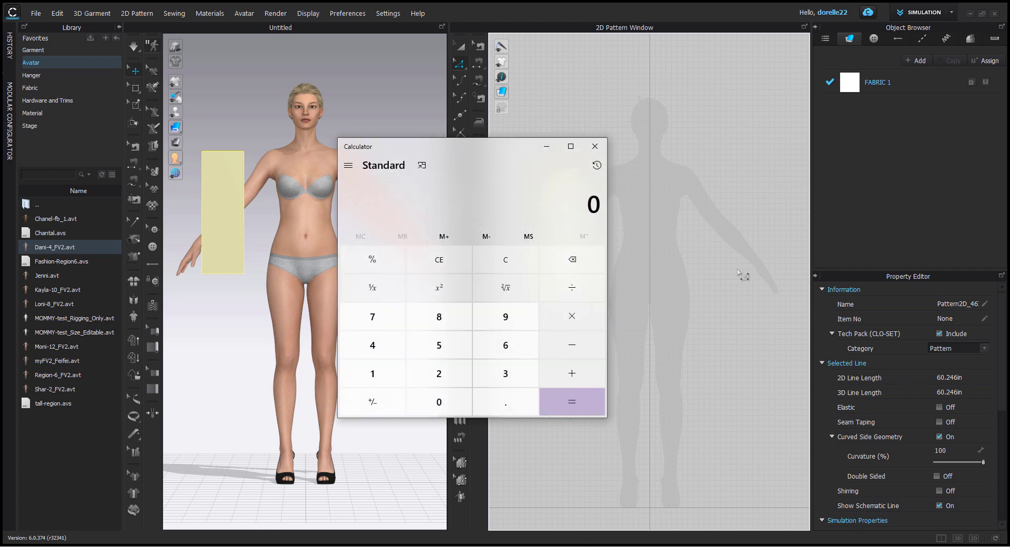
{"action": "type", "text": "34.25"}
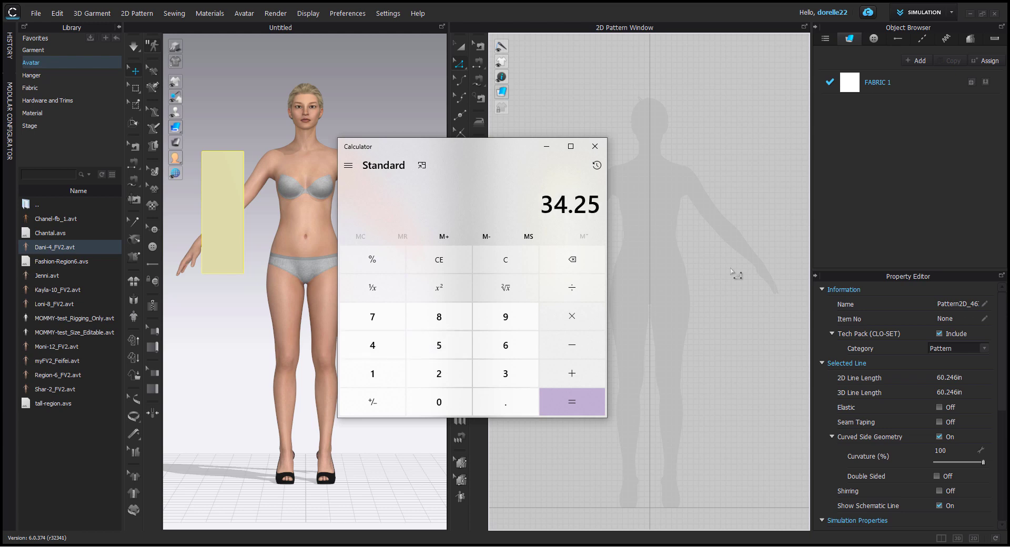
{"action": "key", "text": "slash"}
{"action": "type", "text": "4"}
{"action": "key", "text": "Return"}
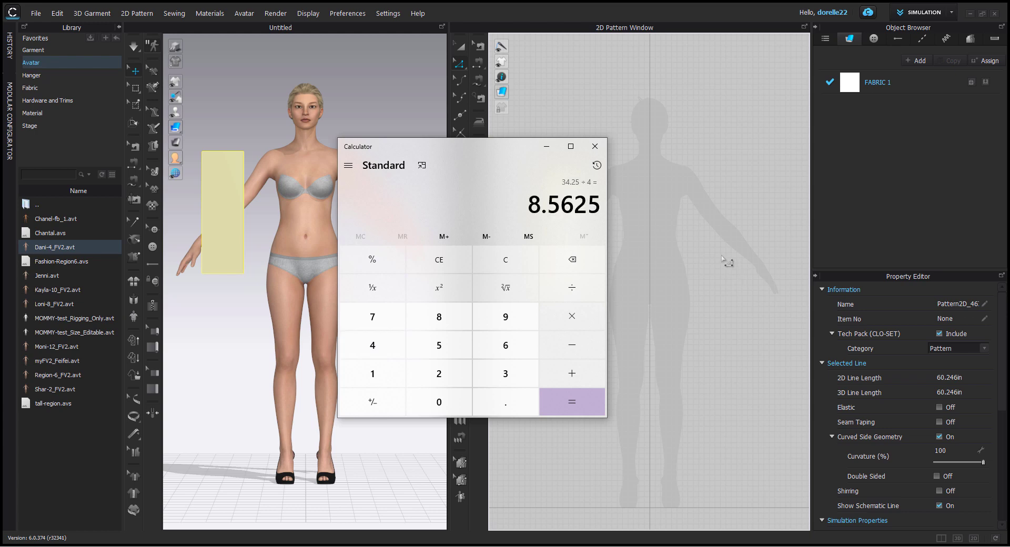
{"action": "left_click", "coordinate": [593, 144]}
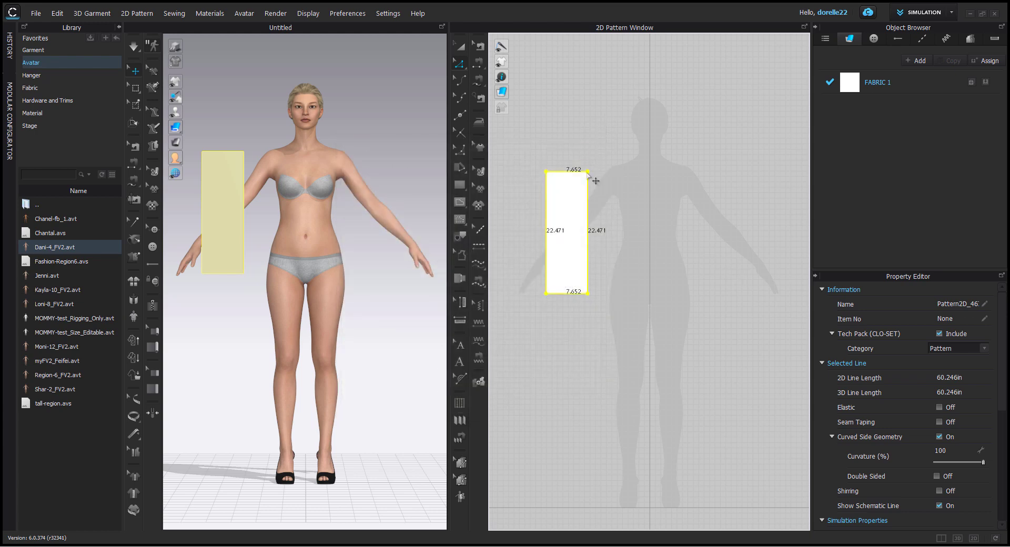
Move the rectangle so its right edge lies on the vertical centre line and shift its left edge outward to about 8.52 in width.
{"action": "key", "text": "ctrl+v"}
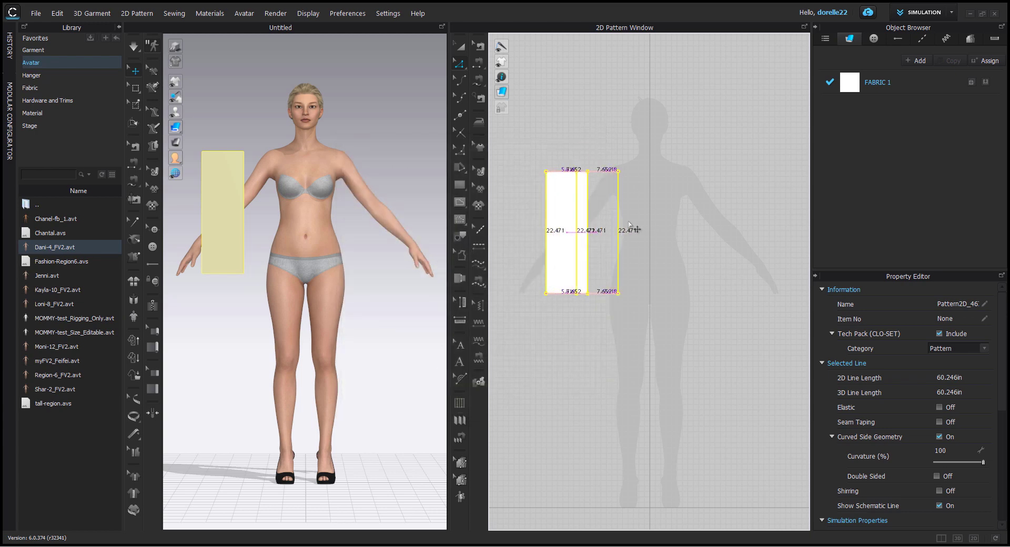
{"action": "left_click", "coordinate": [652, 224]}
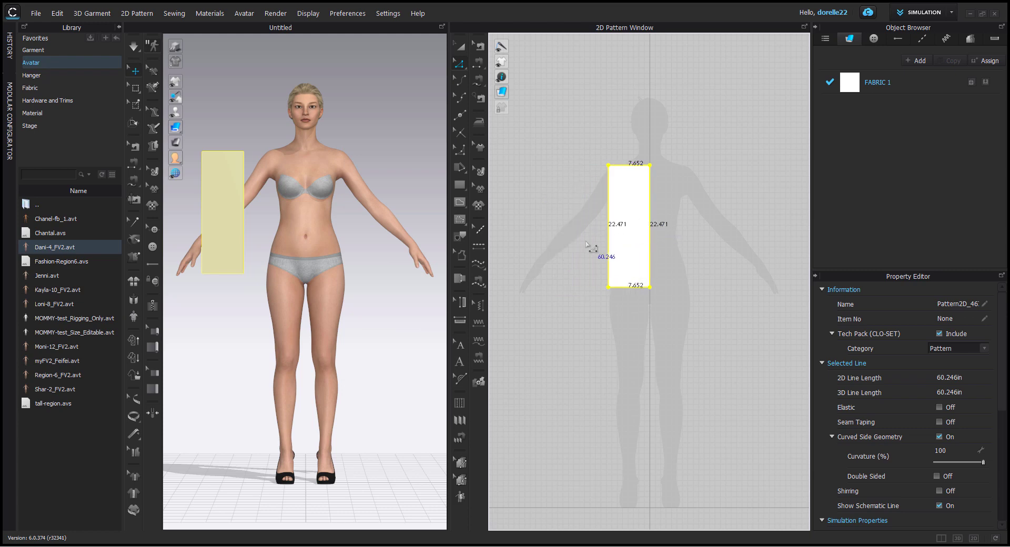
{"action": "left_click", "coordinate": [604, 253]}
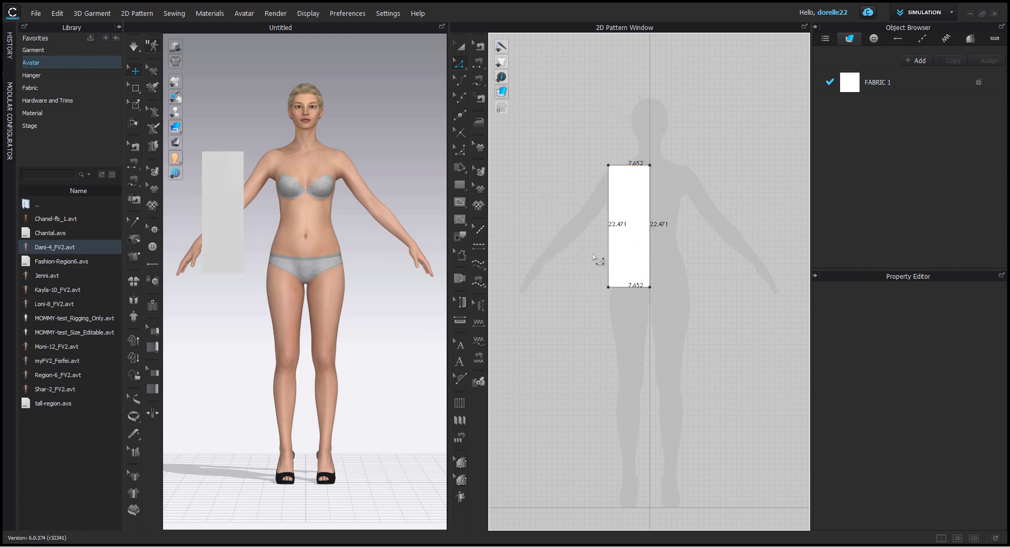
{"action": "left_click", "coordinate": [607, 254]}
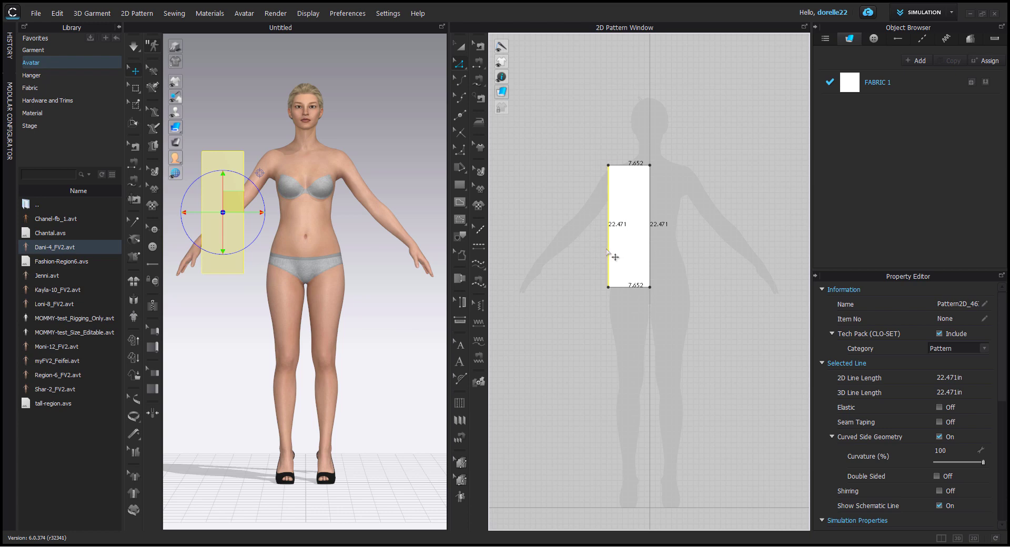
{"action": "left_click_drag", "start_coordinate": [608, 254], "coordinate": [601, 253]}
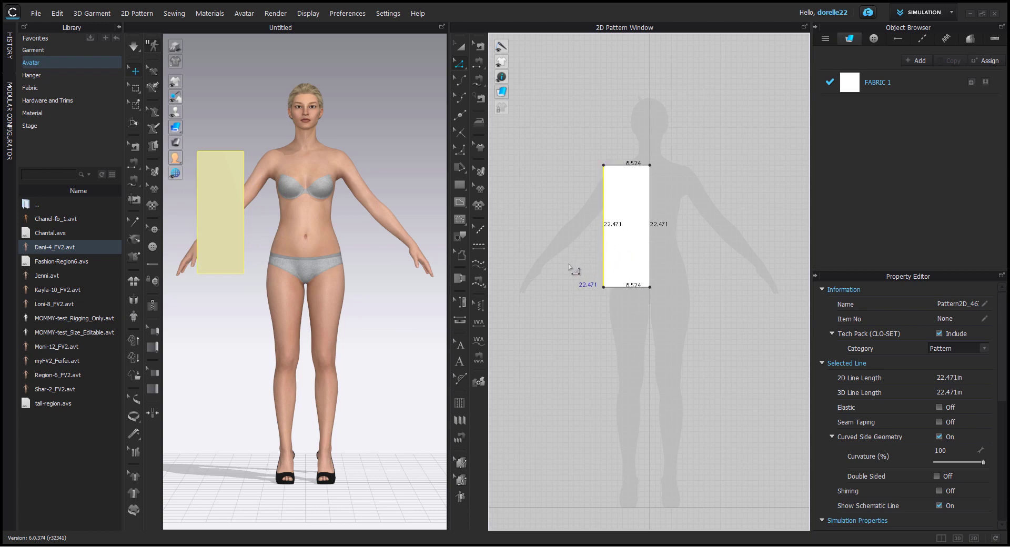
Use Change Length to set the rectangle's bottom edge to 8.5 in.
{"action": "left_click", "coordinate": [618, 287]}
{"action": "right_click", "coordinate": [618, 287]}
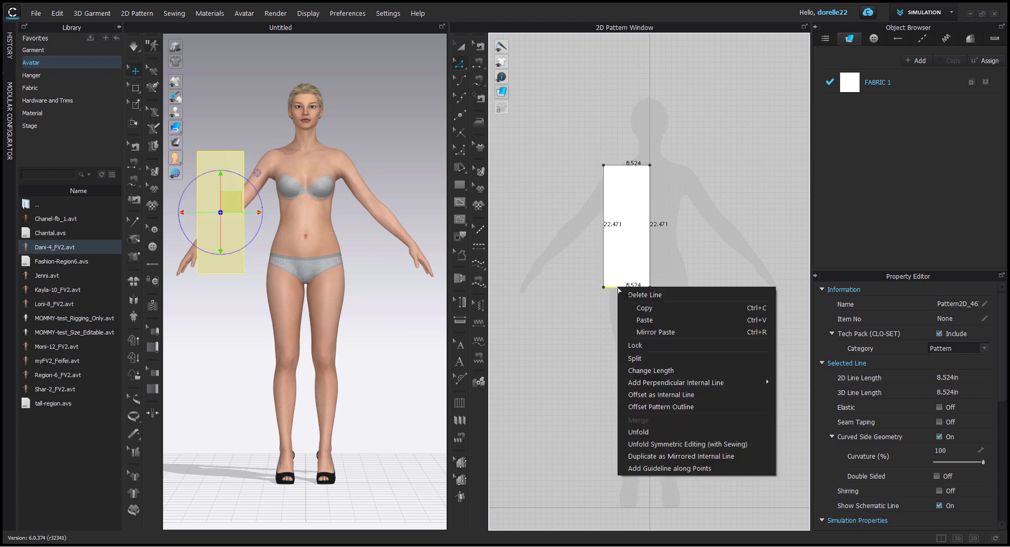
{"action": "left_click", "coordinate": [665, 369]}
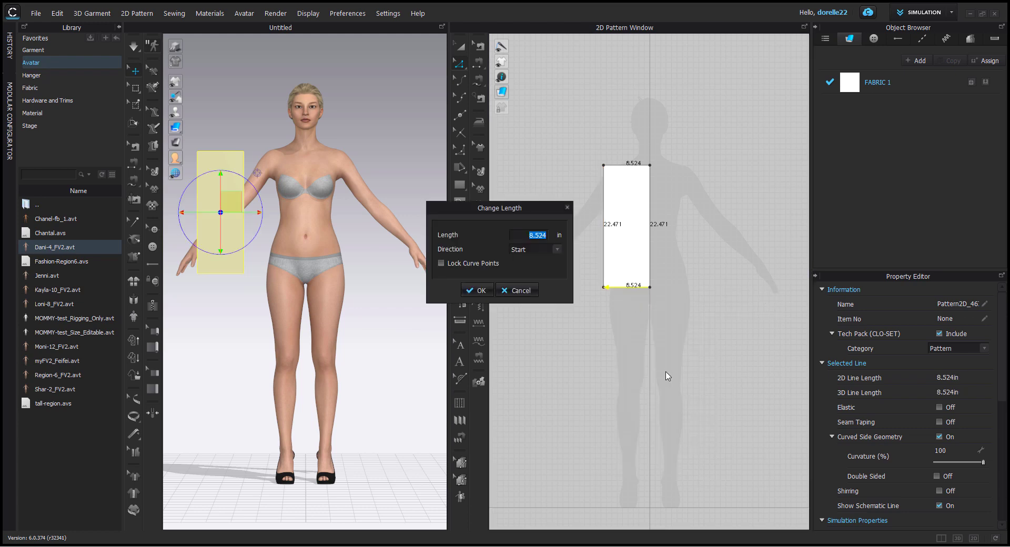
{"action": "type", "text": "8."}
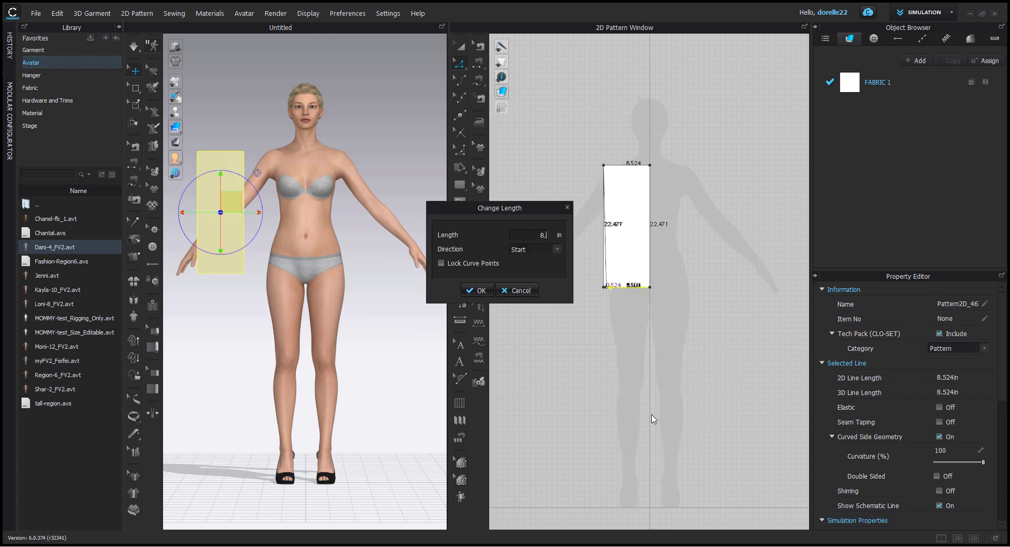
{"action": "type", "text": "5"}
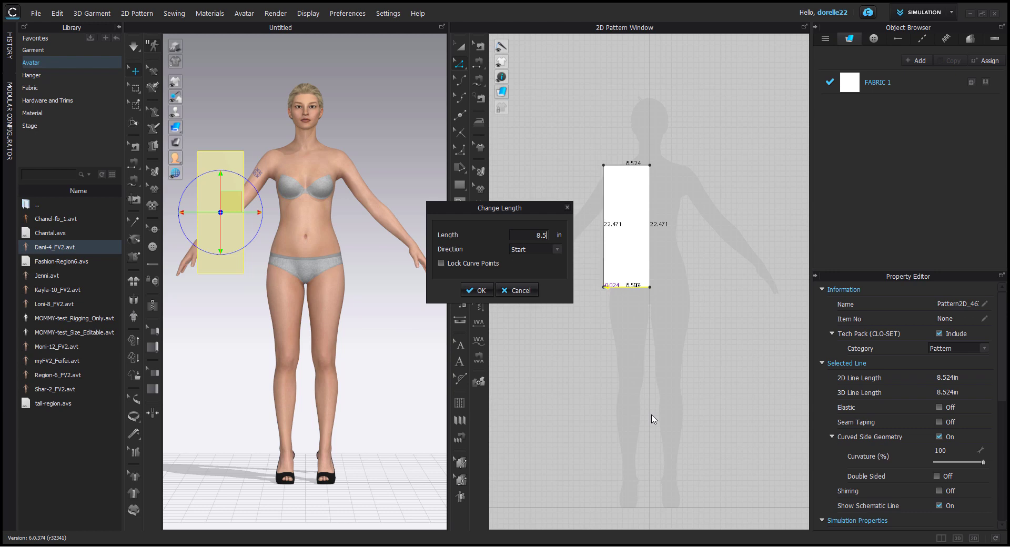
{"action": "key", "text": "Return"}
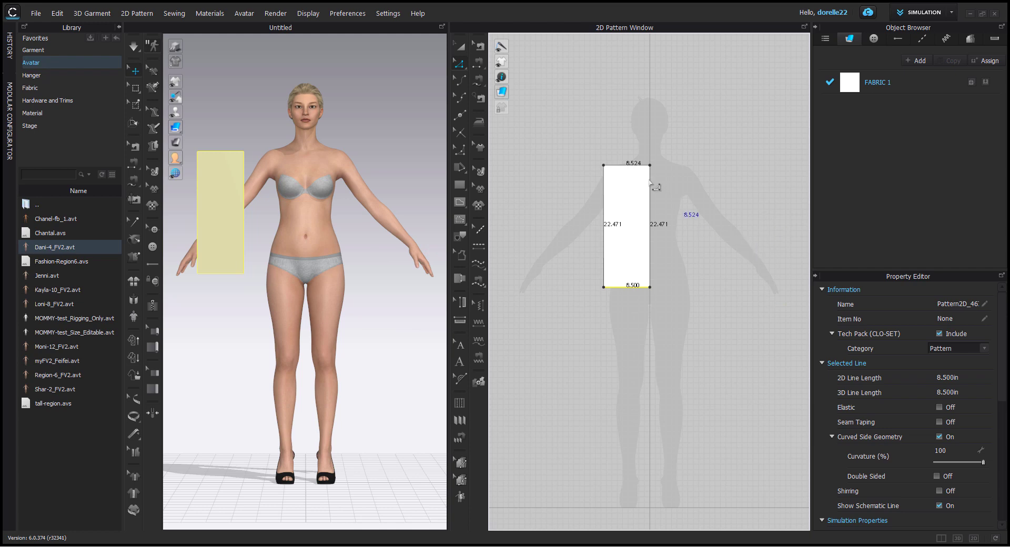
Change the rectangle's top edge length to 8.5 in and make the 2D pattern display translucent.
{"action": "left_click", "coordinate": [626, 166]}
{"action": "right_click", "coordinate": [623, 168]}
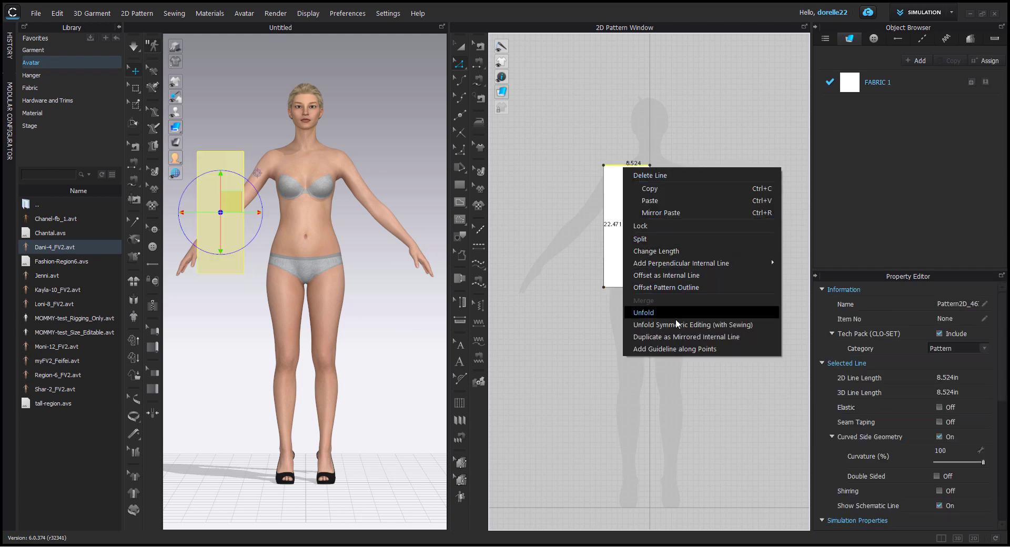
{"action": "left_click", "coordinate": [705, 251]}
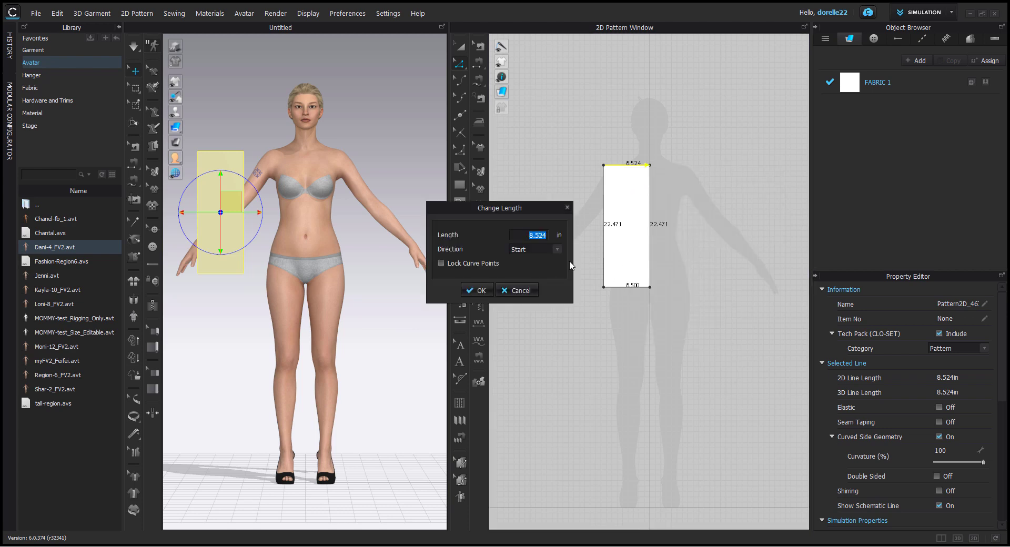
{"action": "type", "text": "8.5"}
{"action": "key", "text": "Return"}
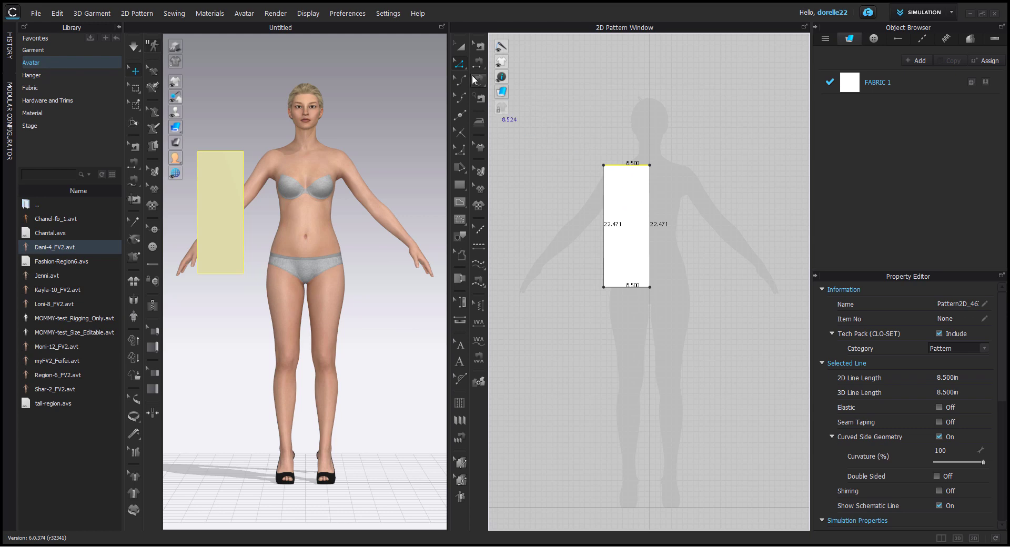
{"action": "left_click", "coordinate": [529, 92]}
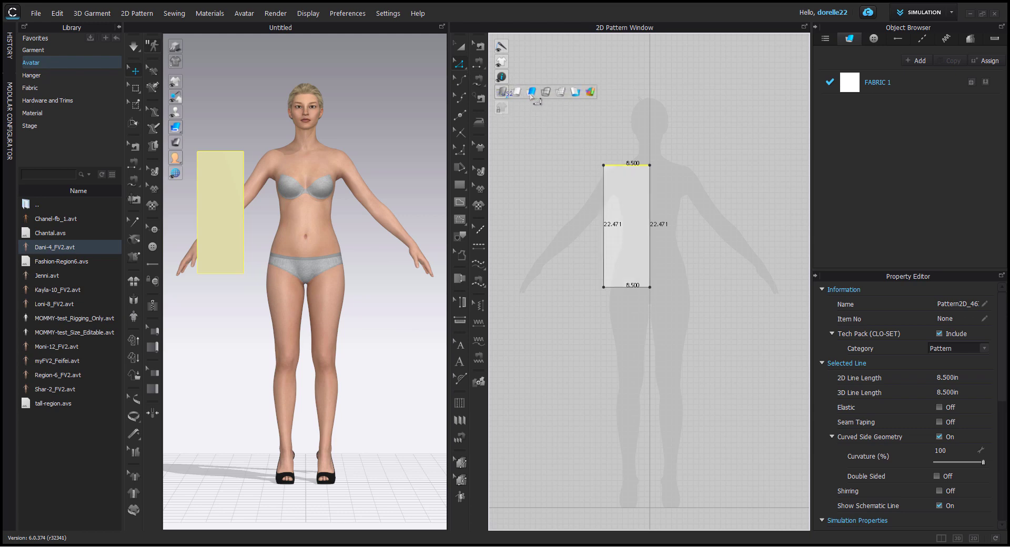
Add points about 7.1 and 14.2 in down the left edge, 3.1 and 7.1 in across the top edge, and 4.1 in down the right edge.
{"action": "scroll", "coordinate": [649, 201], "scroll_direction": "up", "scroll_amount": 5}
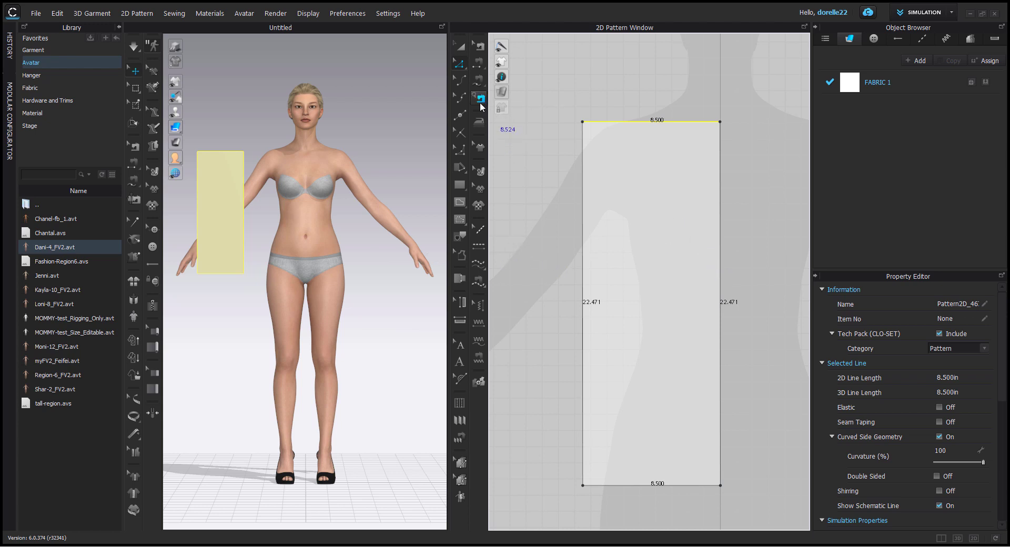
{"action": "left_click", "coordinate": [460, 115]}
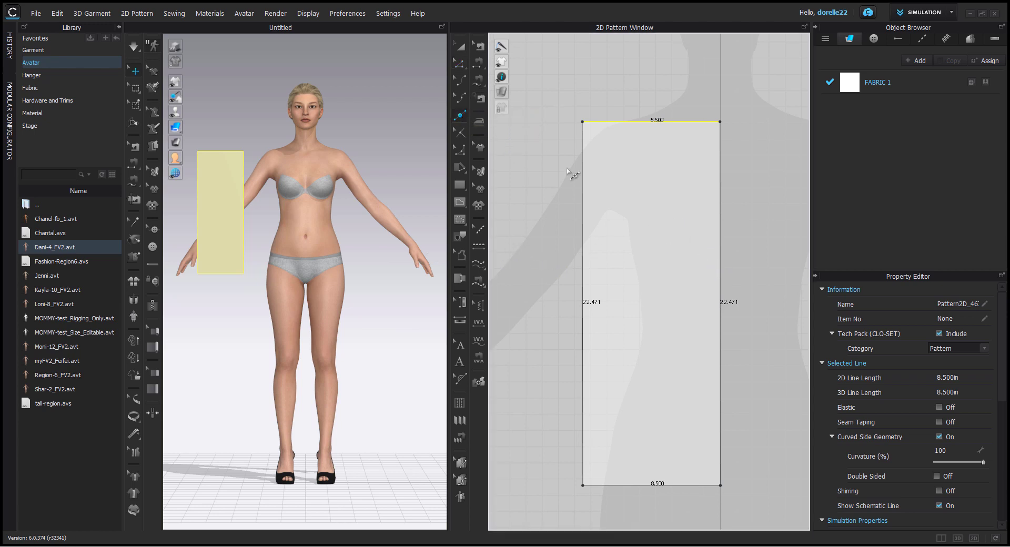
{"action": "left_click", "coordinate": [582, 236]}
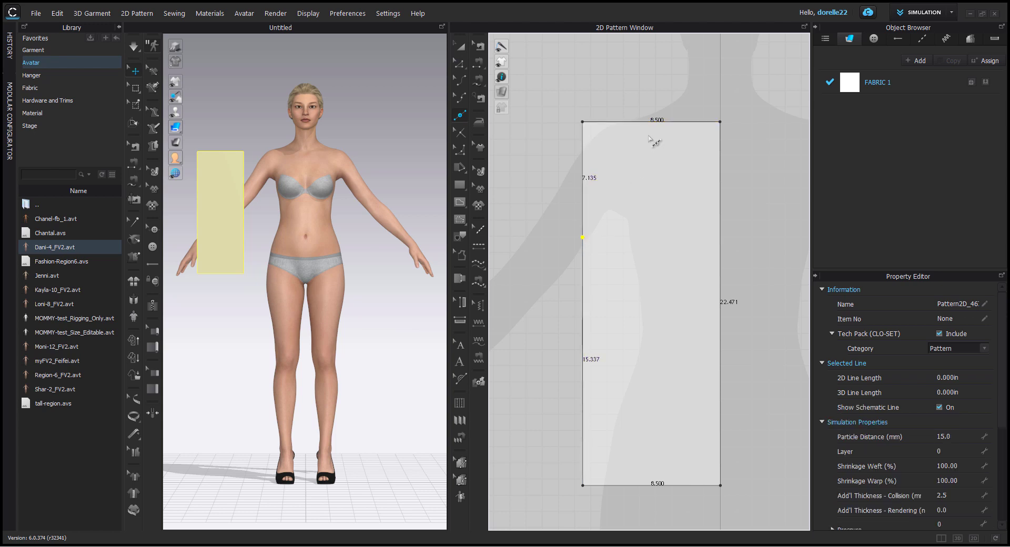
{"action": "left_click", "coordinate": [697, 122]}
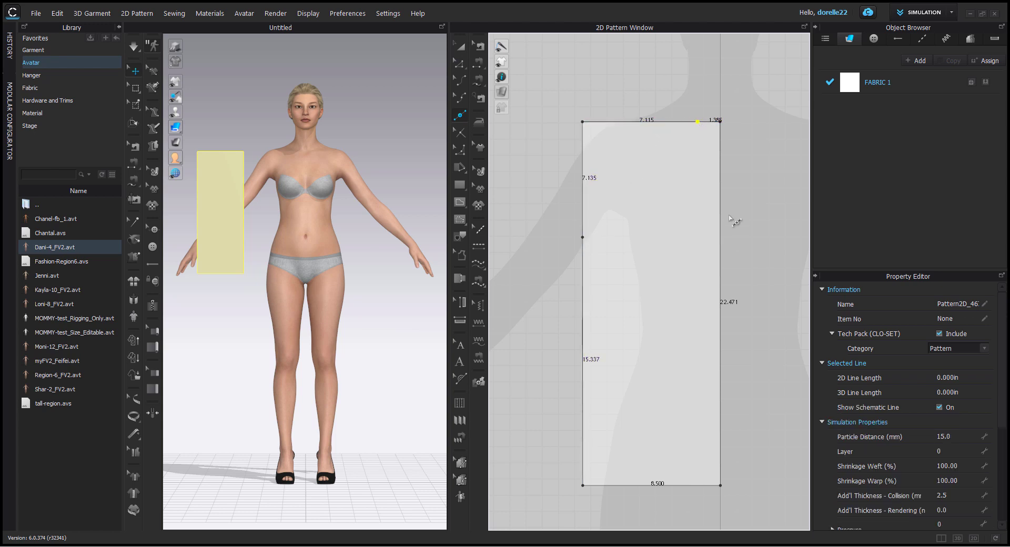
{"action": "left_click", "coordinate": [719, 188]}
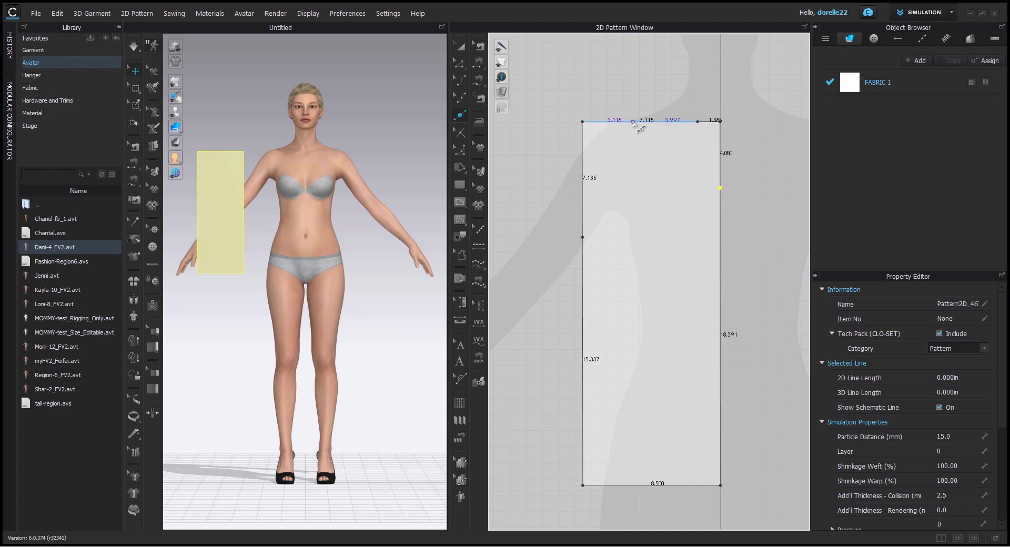
{"action": "left_click", "coordinate": [633, 122]}
{"action": "left_click", "coordinate": [582, 351]}
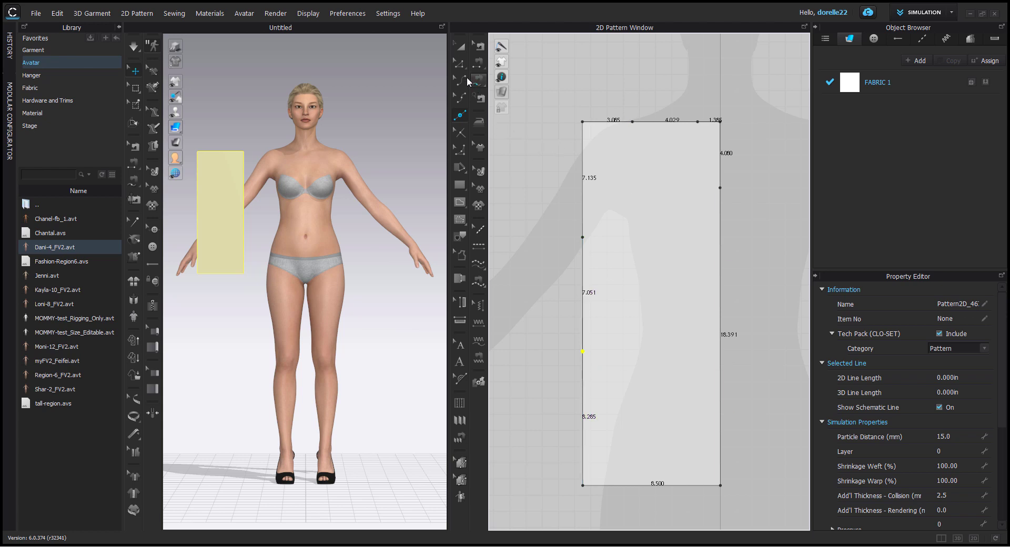
Shape the armhole by moving the rectangle's upper-left corner inward, converting it to a curve, and deepening the curve to about 9.35 in long.
{"action": "left_click", "coordinate": [458, 48]}
{"action": "left_click", "coordinate": [460, 64]}
{"action": "left_click_drag", "start_coordinate": [582, 122], "coordinate": [625, 200]}
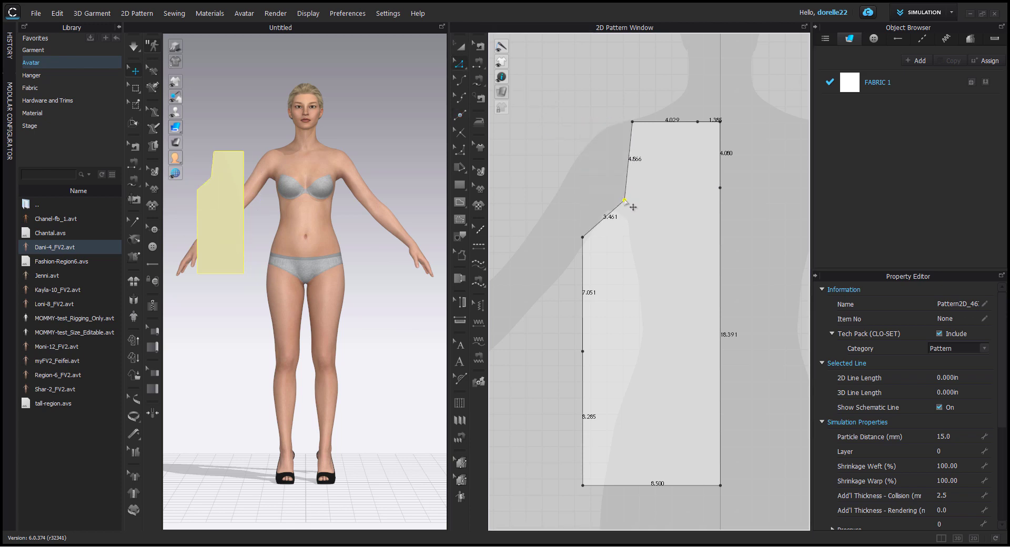
{"action": "right_click", "coordinate": [625, 200]}
{"action": "left_click", "coordinate": [663, 281]}
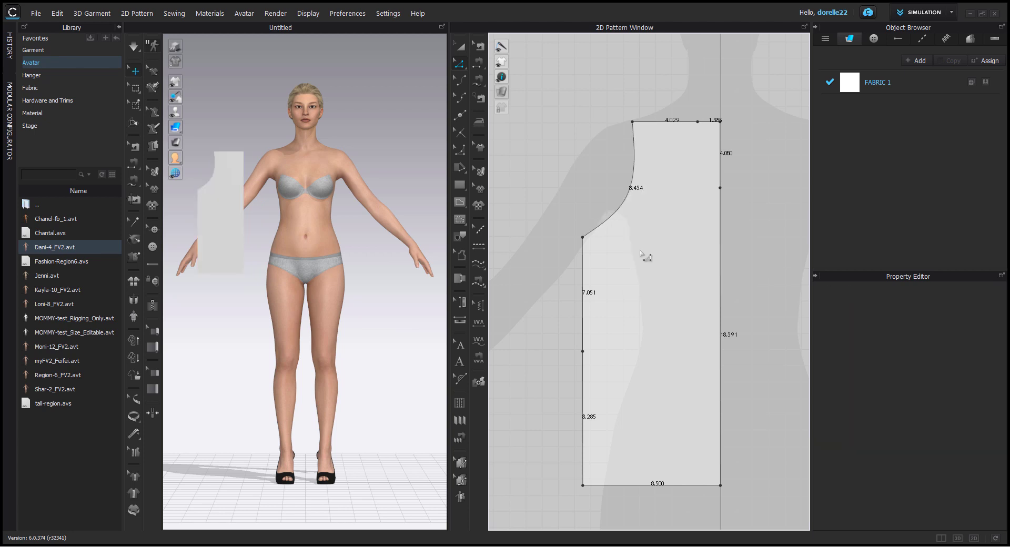
{"action": "left_click", "coordinate": [459, 80]}
{"action": "left_click_drag", "start_coordinate": [635, 205], "coordinate": [610, 242]}
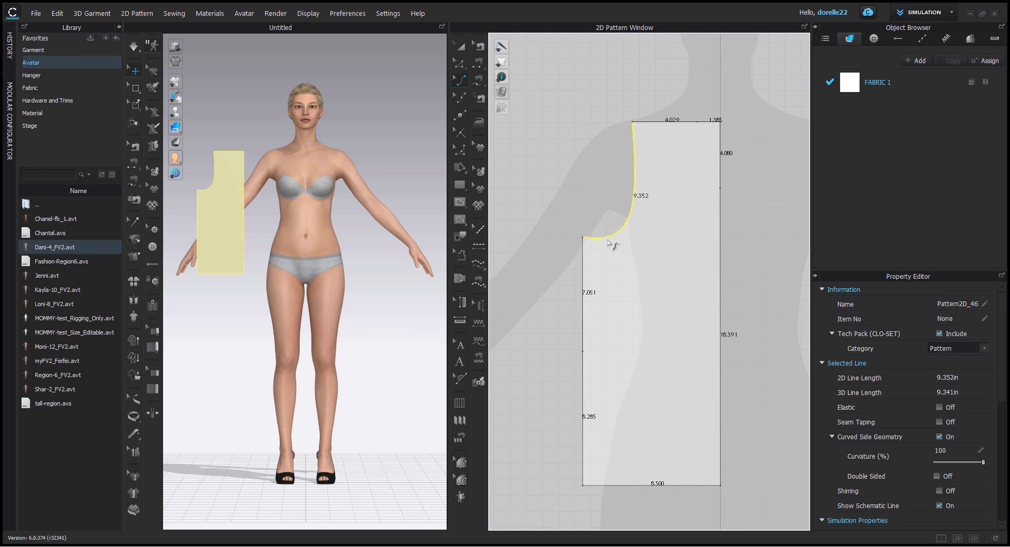
Form the neckline by moving the upper-right corner inward and converting it to a curve about 4.35 in long.
{"action": "left_click", "coordinate": [460, 63]}
{"action": "left_click_drag", "start_coordinate": [720, 122], "coordinate": [704, 156]}
{"action": "right_click", "coordinate": [704, 156]}
{"action": "left_click", "coordinate": [733, 222]}
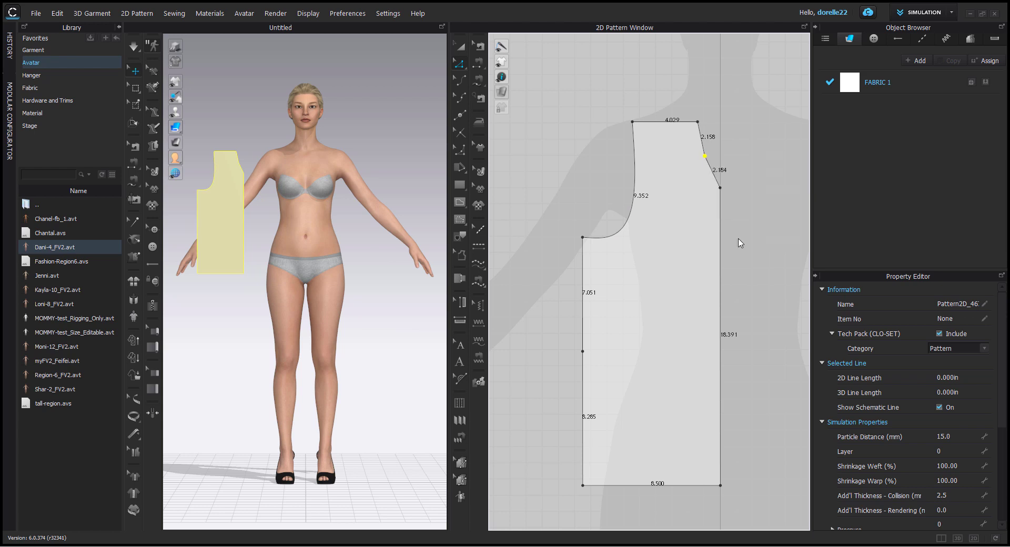
{"action": "left_click", "coordinate": [745, 228]}
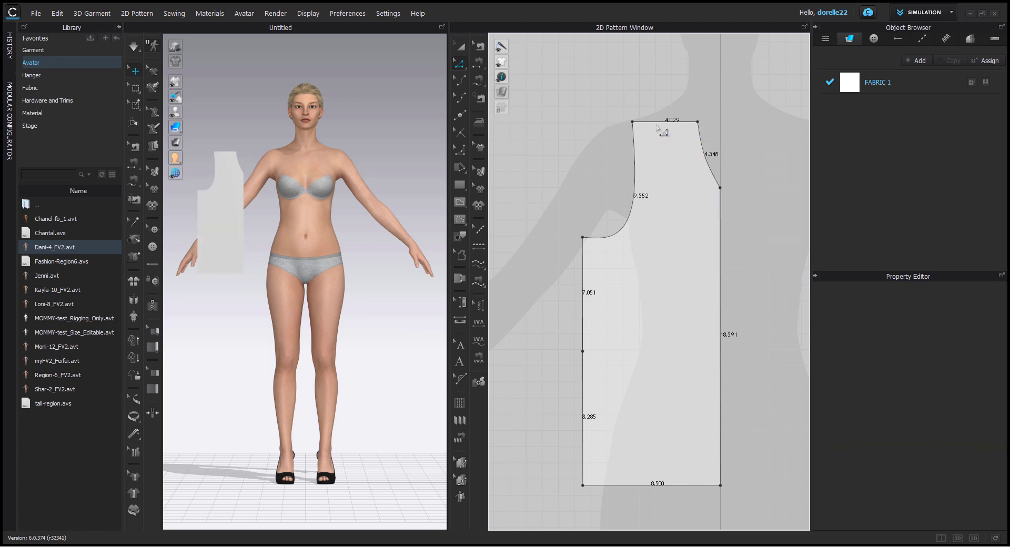
Slope the shoulder by lowering its outer point about 1 in, making the shoulder line about 4.09 in long.
{"action": "left_click", "coordinate": [633, 123]}
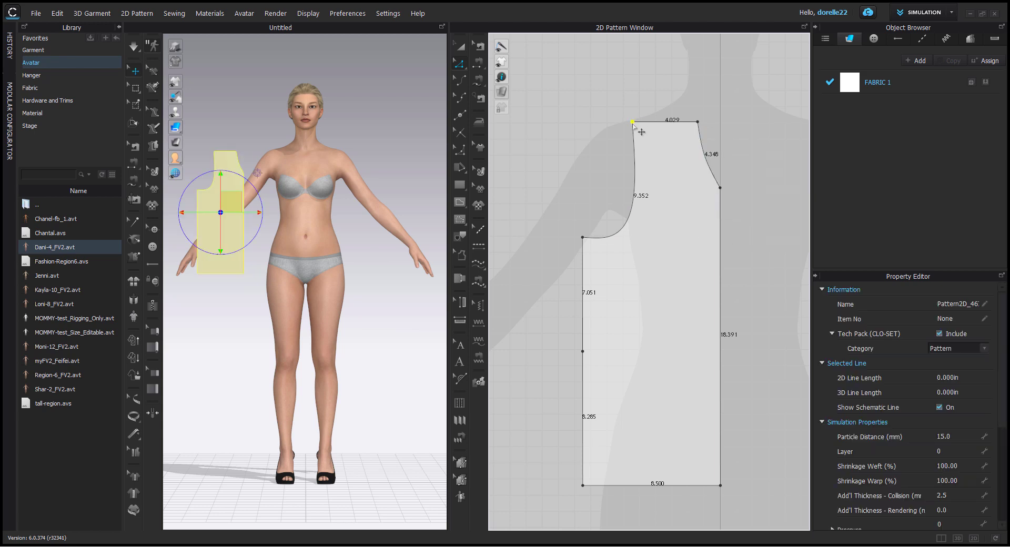
{"action": "left_click_drag", "start_coordinate": [633, 124], "coordinate": [634, 140]}
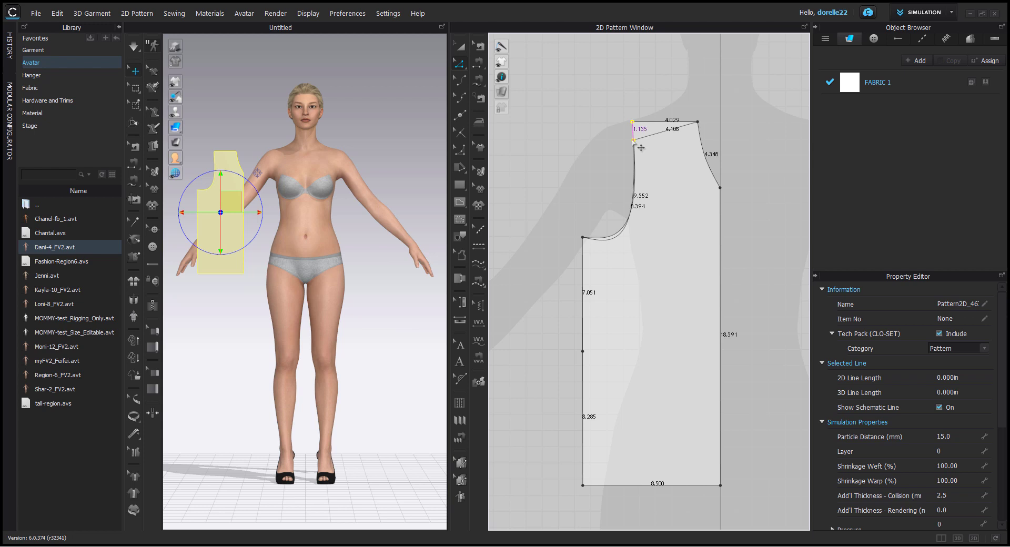
{"action": "left_click_drag", "start_coordinate": [633, 141], "coordinate": [633, 139]}
{"action": "left_click", "coordinate": [596, 155]}
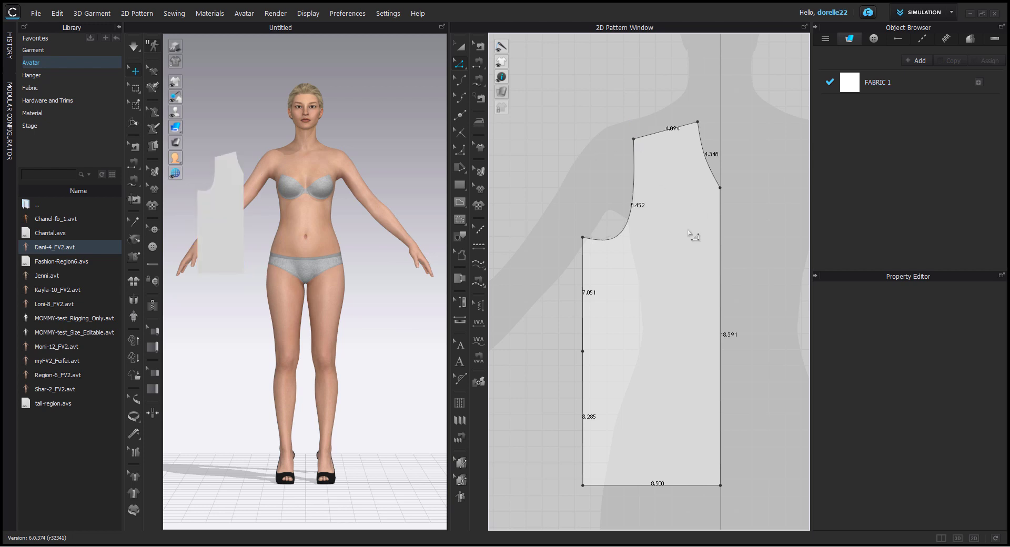
Move the whole pattern piece upward over the avatar silhouette, keeping its right edge on the vertical centre line.
{"action": "left_click", "coordinate": [459, 47]}
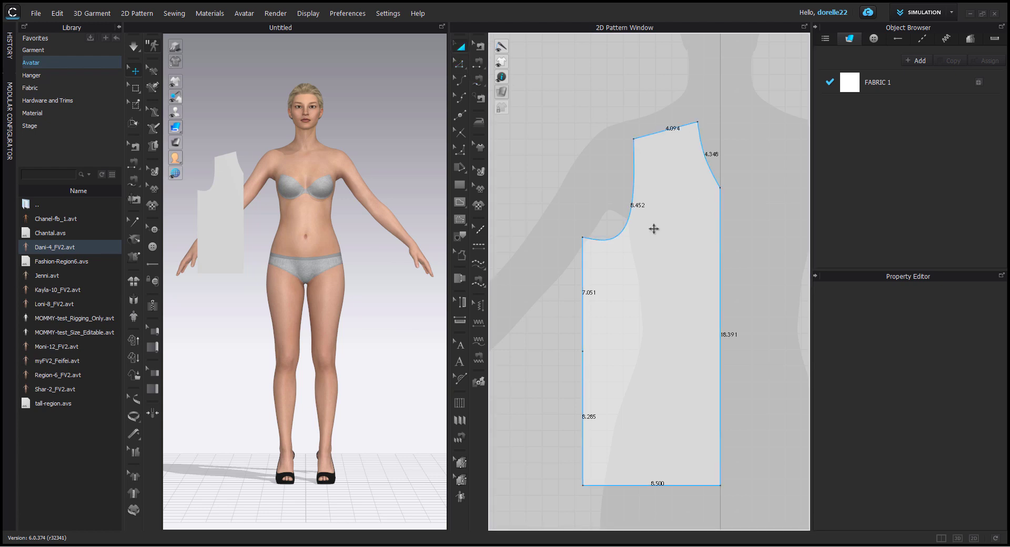
{"action": "left_click_drag", "start_coordinate": [657, 233], "coordinate": [645, 196]}
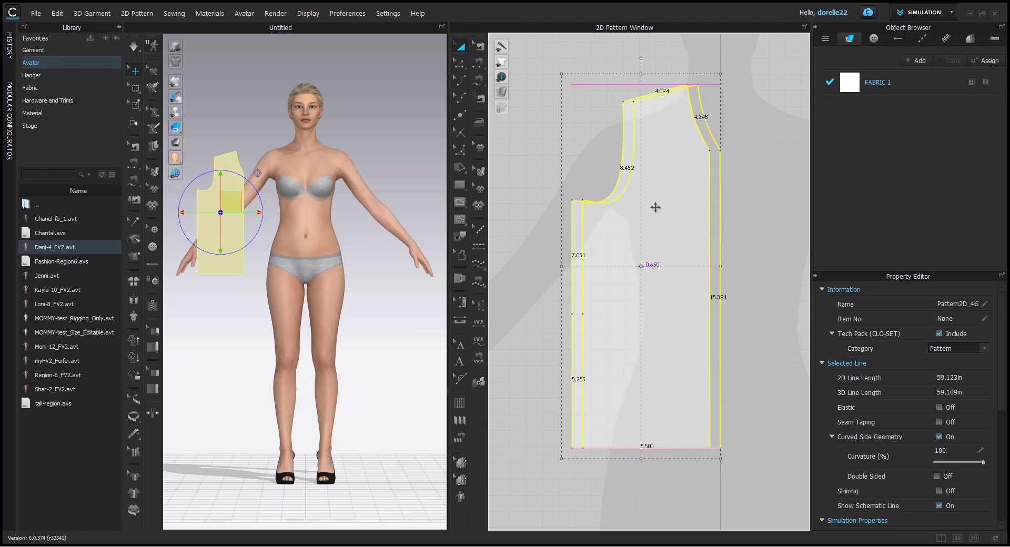
{"action": "key", "text": "ctrl+z"}
Deepen the neckline curve and shift the shoulder line outward and down, making the neckline about 4.71 in and the armhole about 7.75 in.
{"action": "left_click", "coordinate": [459, 79]}
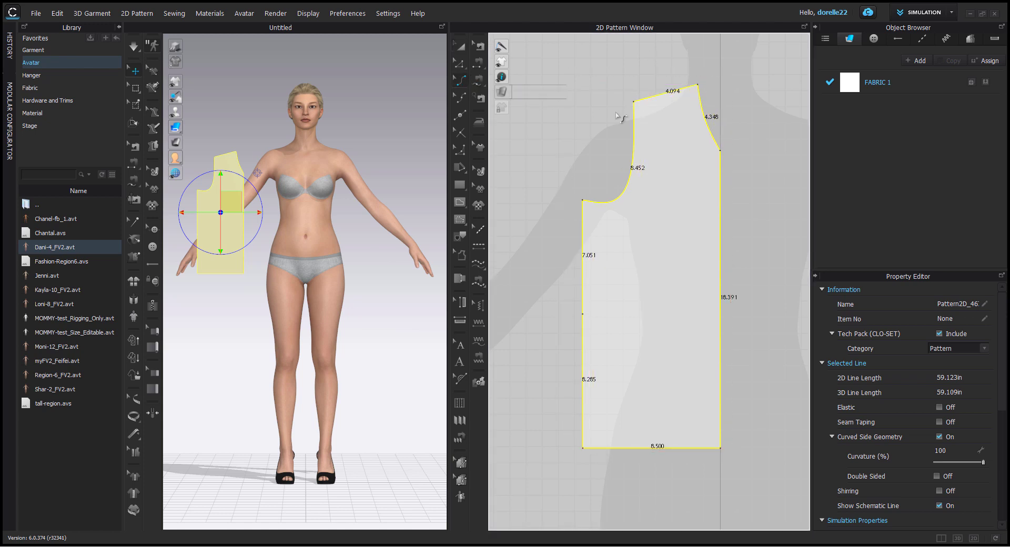
{"action": "left_click_drag", "start_coordinate": [709, 129], "coordinate": [707, 158]}
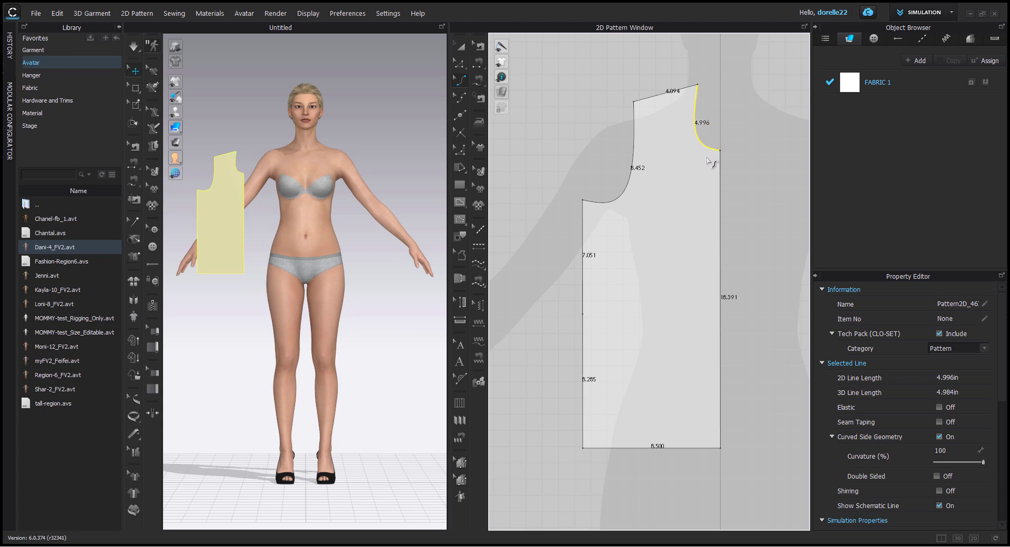
{"action": "left_click", "coordinate": [459, 63]}
{"action": "mouse_move", "coordinate": [649, 100]}
{"action": "left_mouse_down"}
{"action": "mouse_move", "coordinate": [629, 113]}
{"action": "mouse_move", "coordinate": [639, 114]}
{"action": "mouse_move", "coordinate": [631, 108]}
{"action": "left_mouse_up"}
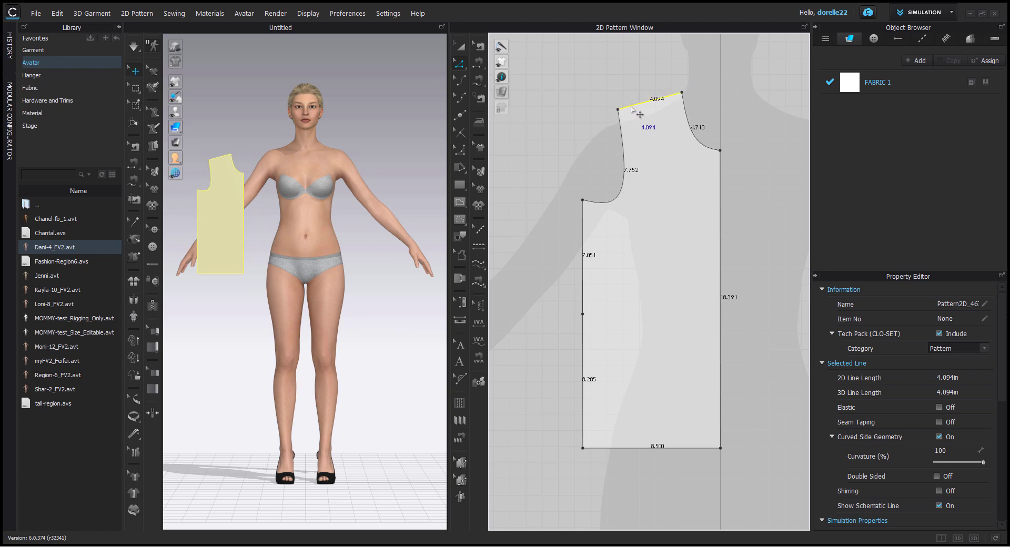
{"action": "left_click", "coordinate": [624, 88]}
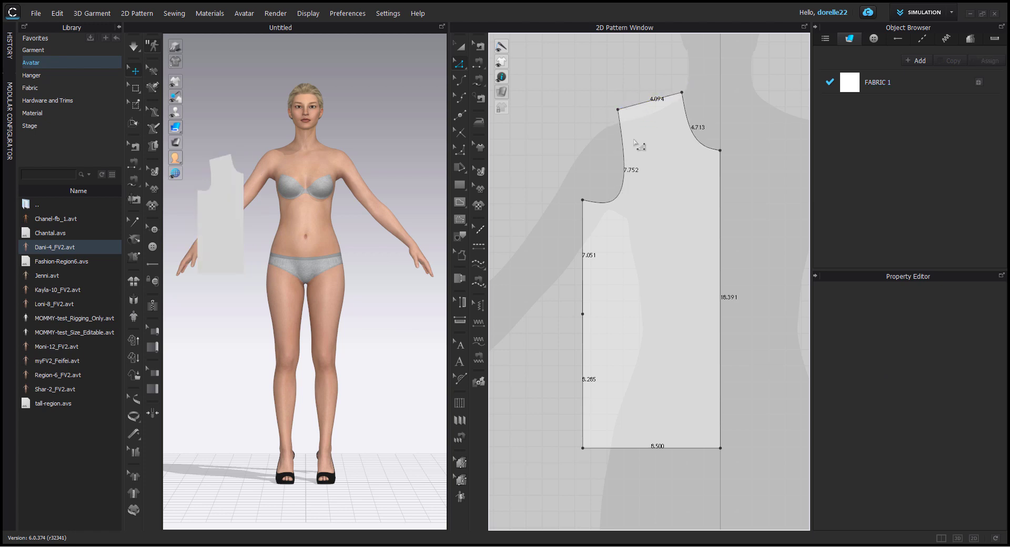
Lower the underarm point about 1.5 in along the side edge, making the upper side segment about 5.56 in long.
{"action": "left_click", "coordinate": [582, 201]}
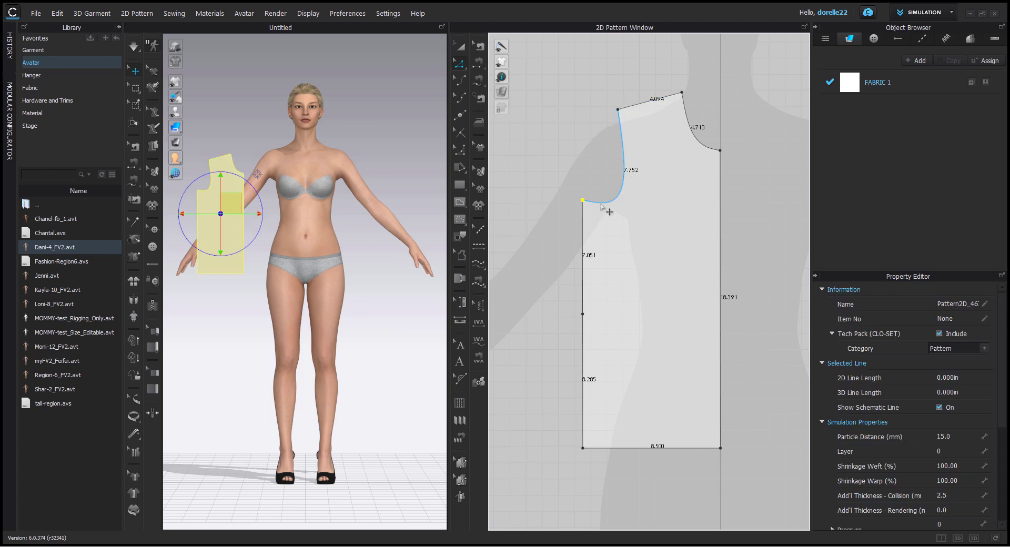
{"action": "left_click_drag", "start_coordinate": [583, 202], "coordinate": [583, 226]}
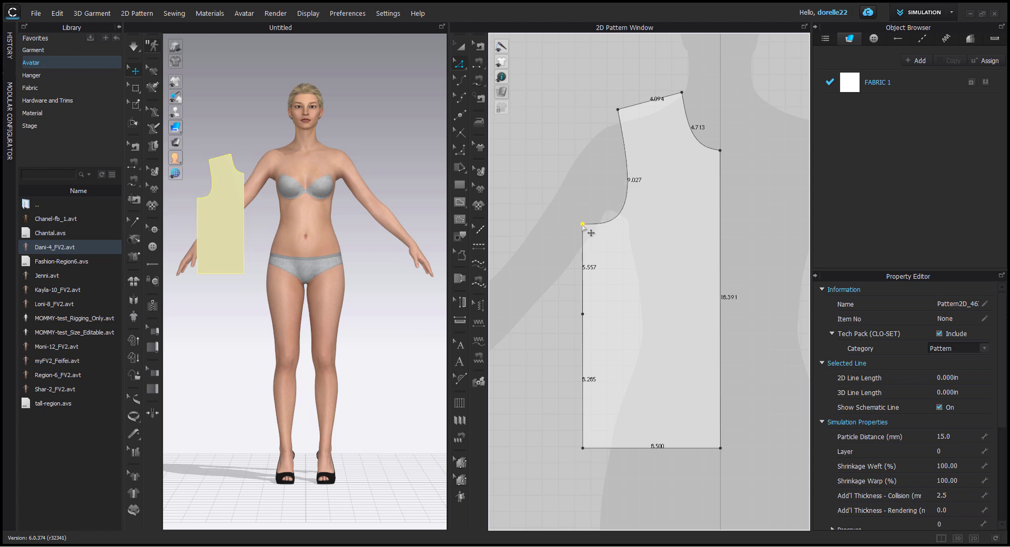
{"action": "left_click", "coordinate": [559, 182]}
Draw a horizontal 8.5 in internal line across the pattern from the waist point on the side edge to the centre edge.
{"action": "scroll", "coordinate": [673, 281], "scroll_direction": "down", "scroll_amount": 2}
{"action": "scroll", "coordinate": [673, 281], "scroll_direction": "down", "scroll_amount": 1}
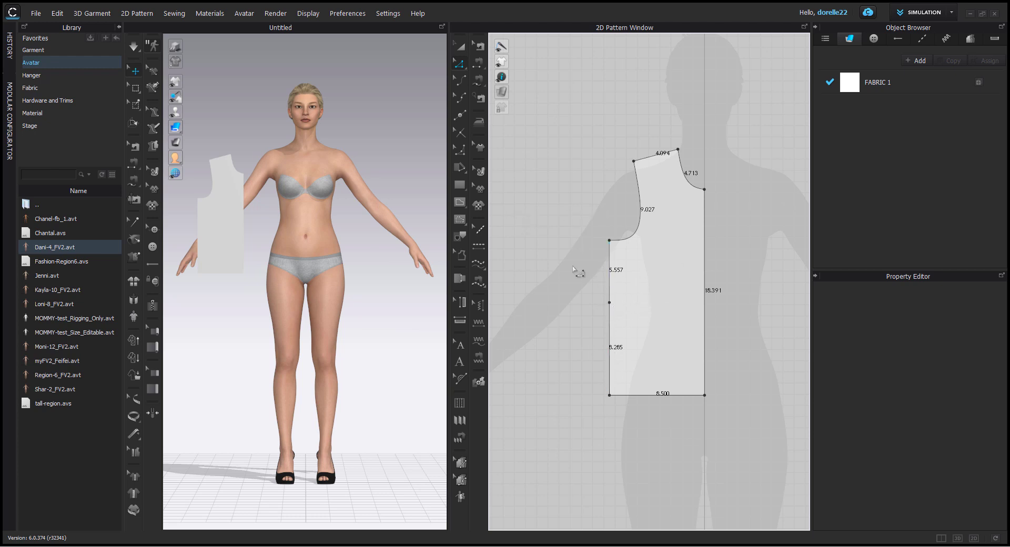
{"action": "left_click", "coordinate": [459, 203]}
{"action": "left_click", "coordinate": [463, 203]}
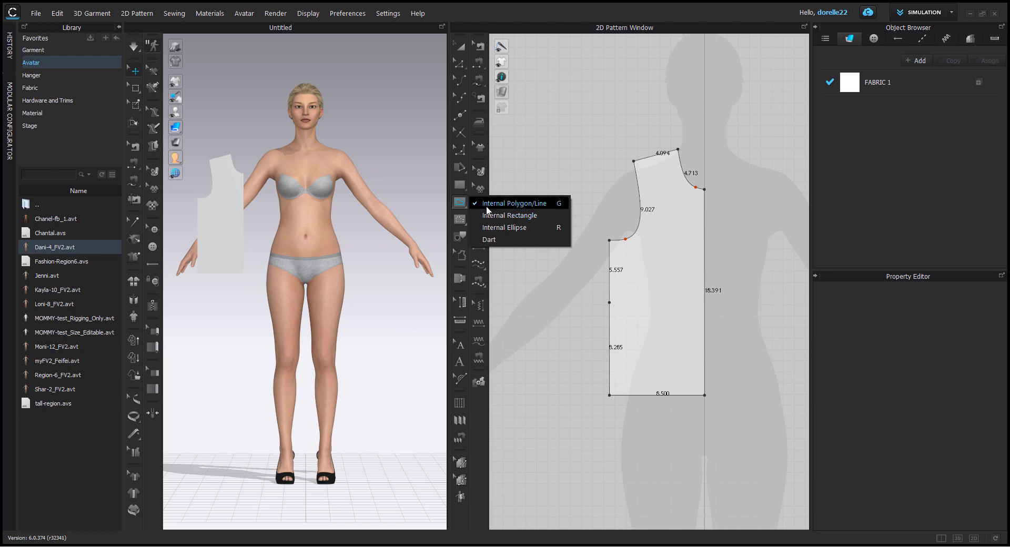
{"action": "left_click", "coordinate": [486, 206]}
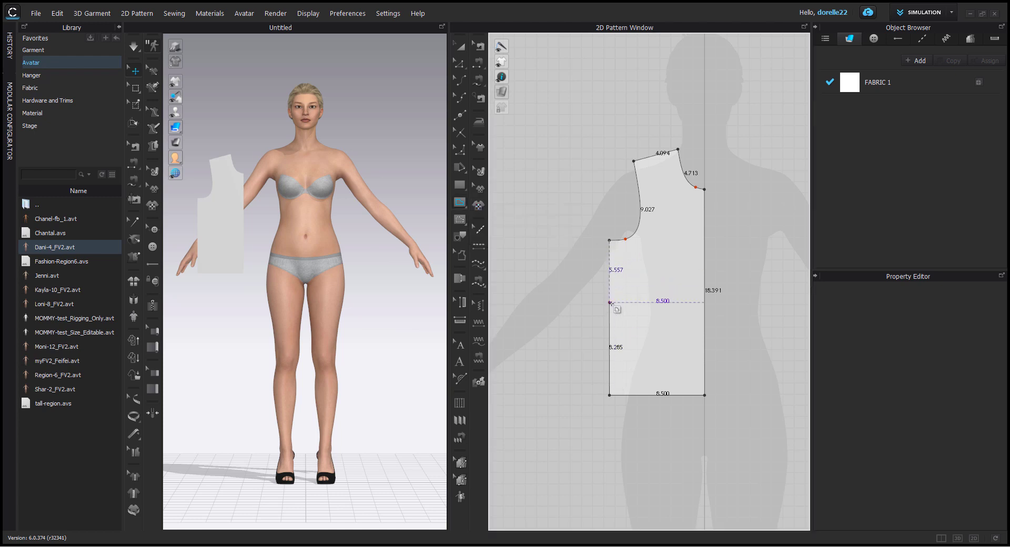
{"action": "left_click", "coordinate": [610, 303]}
{"action": "left_click", "coordinate": [704, 303]}
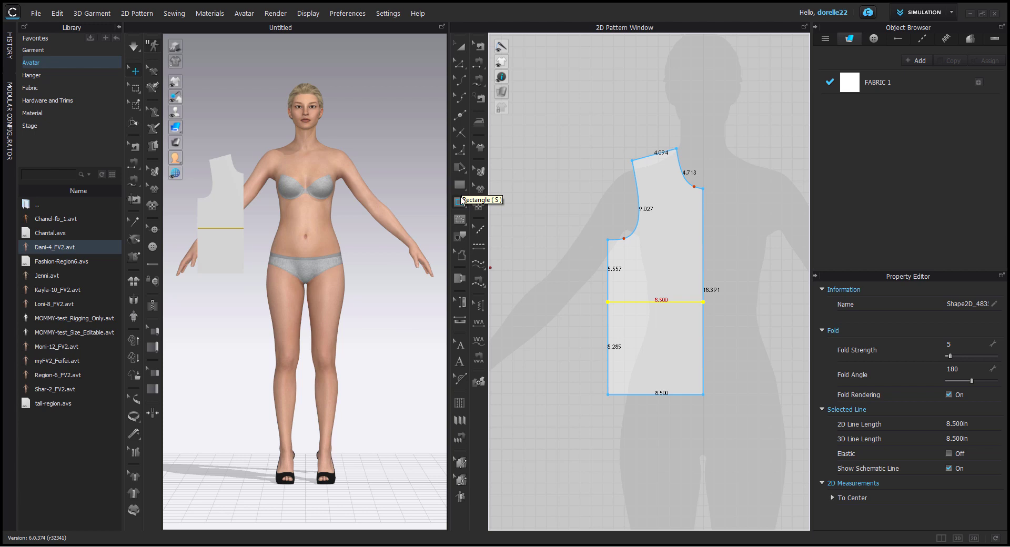
Add a point on the side edge about 1.05 in below the underarm.
{"action": "left_click", "coordinate": [460, 202]}
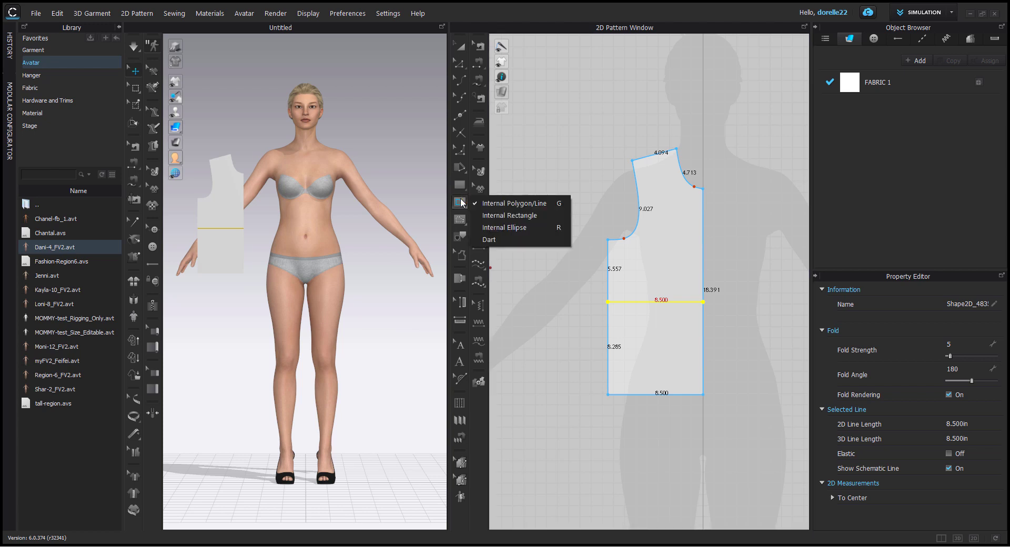
{"action": "left_click", "coordinate": [489, 240]}
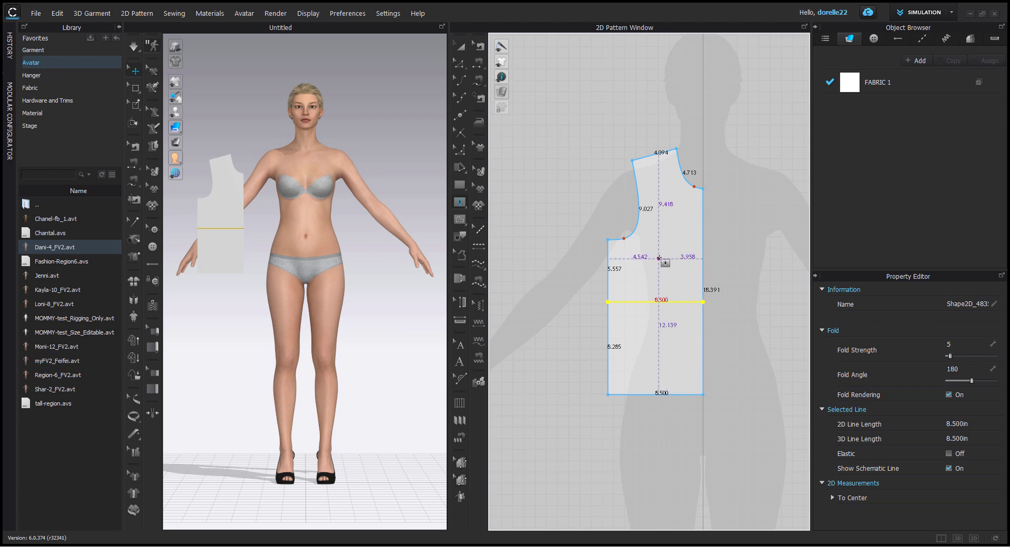
{"action": "left_click", "coordinate": [460, 115]}
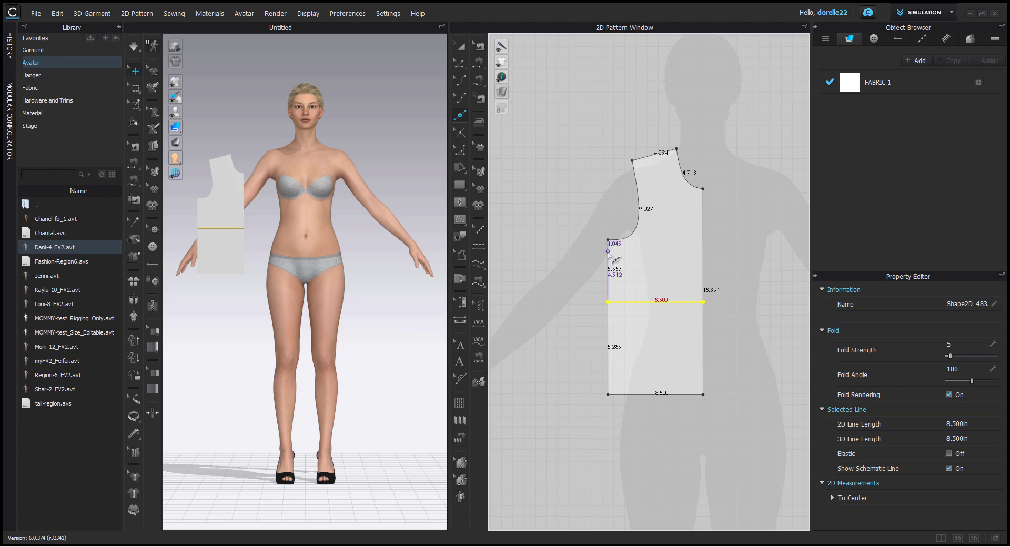
{"action": "left_click", "coordinate": [608, 251]}
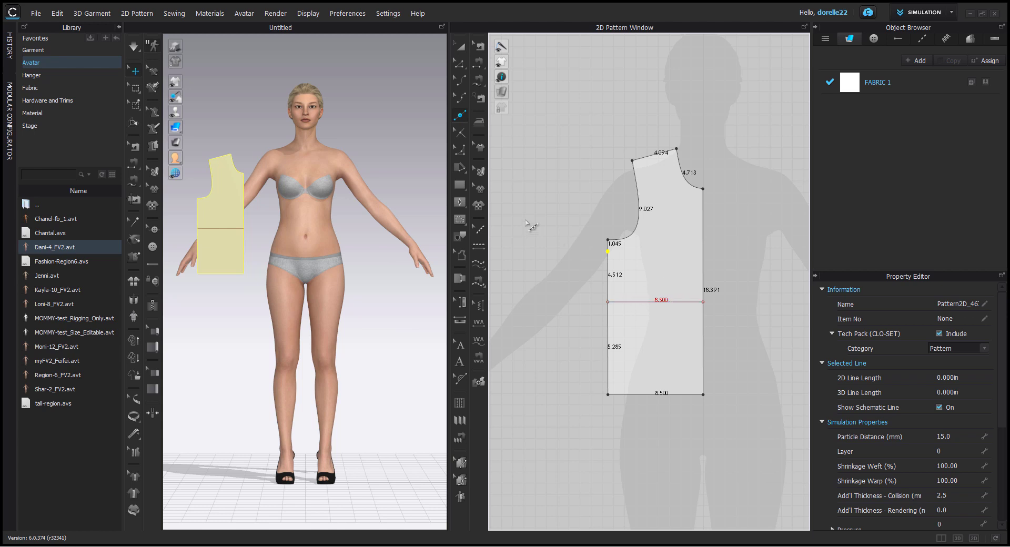
Draw a horizontal 8.5 in internal line from the new side point to the centre edge and a vertical 21.98 in one from neck point to hem.
{"action": "left_click", "coordinate": [460, 202]}
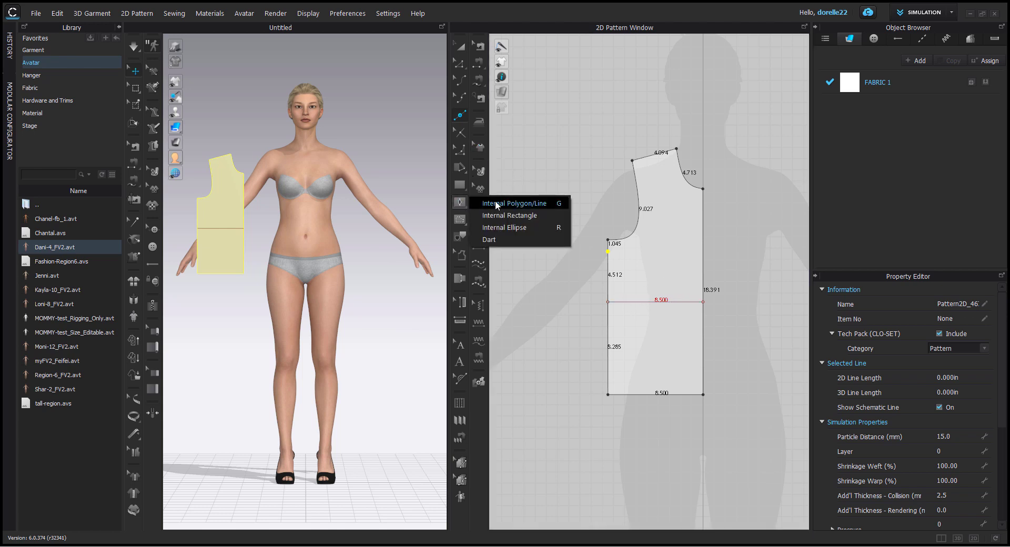
{"action": "left_click", "coordinate": [513, 201]}
{"action": "left_click", "coordinate": [608, 252]}
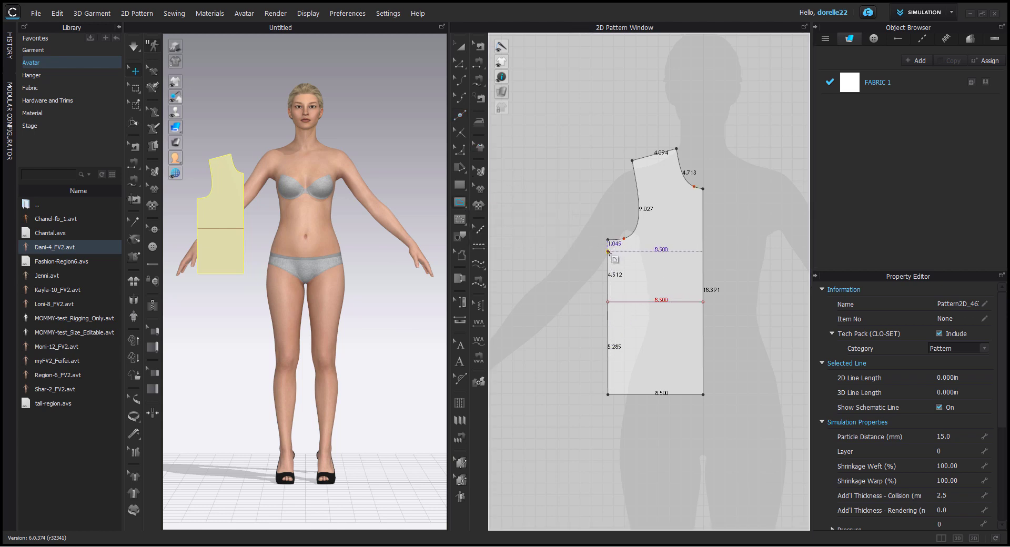
{"action": "left_click", "coordinate": [702, 251]}
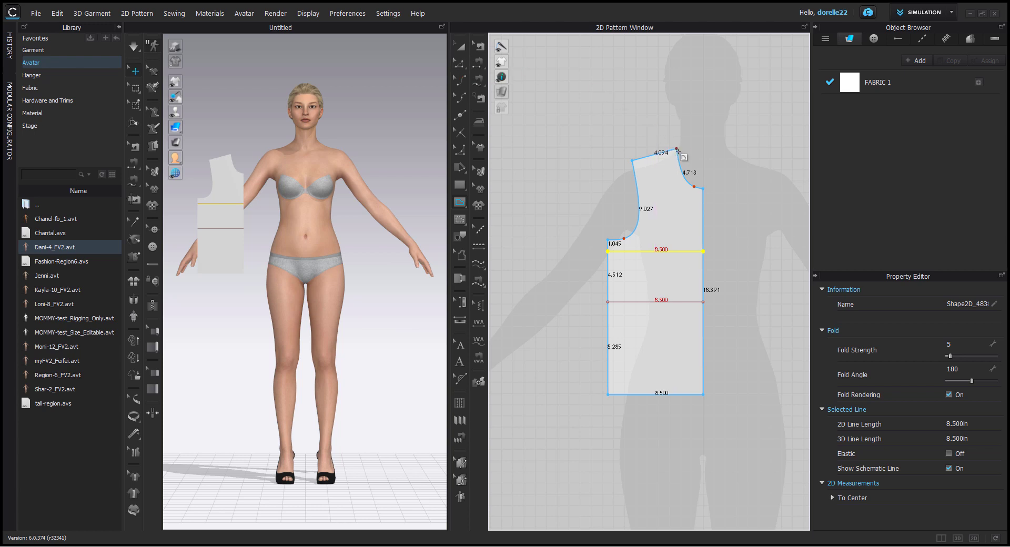
{"action": "left_click", "coordinate": [677, 150]}
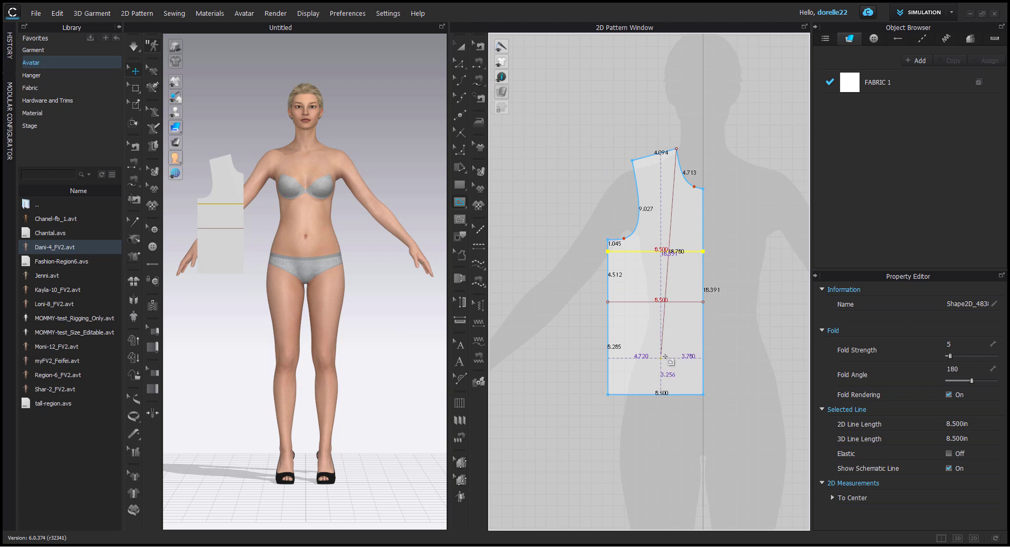
{"action": "left_click", "coordinate": [677, 393]}
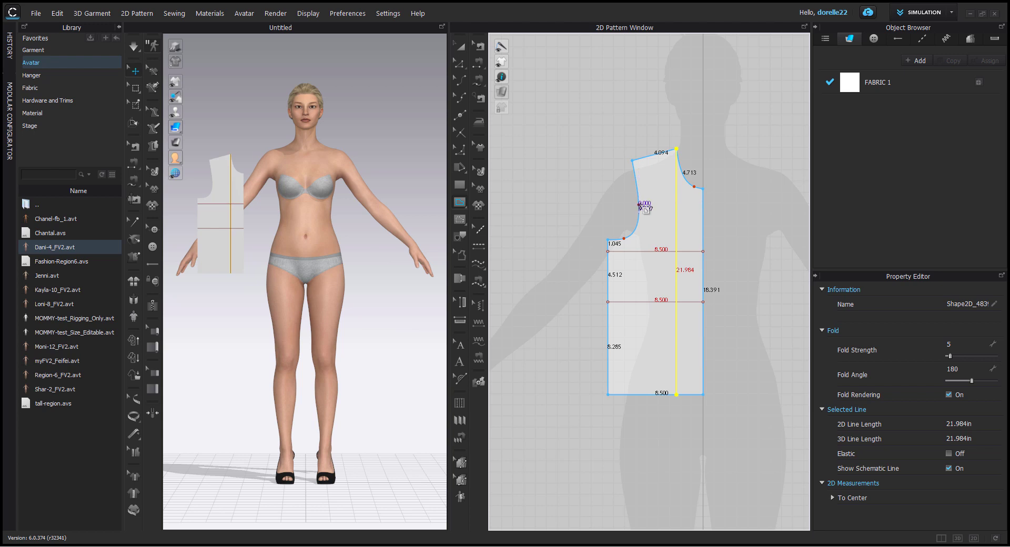
Draw a horizontal 5.73 in internal line from the armhole curve to the pattern's centre edge.
{"action": "left_click", "coordinate": [639, 205]}
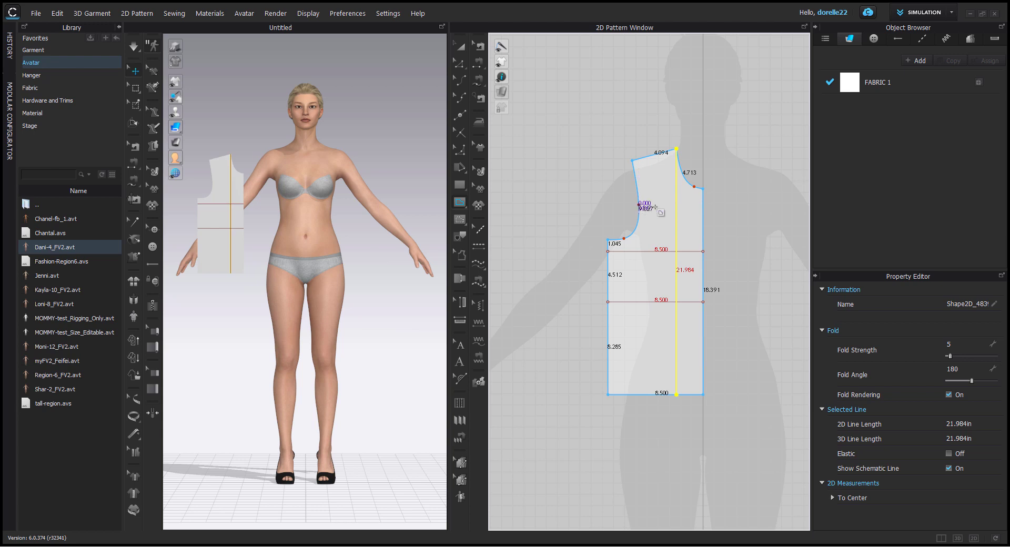
{"action": "left_click", "coordinate": [702, 204]}
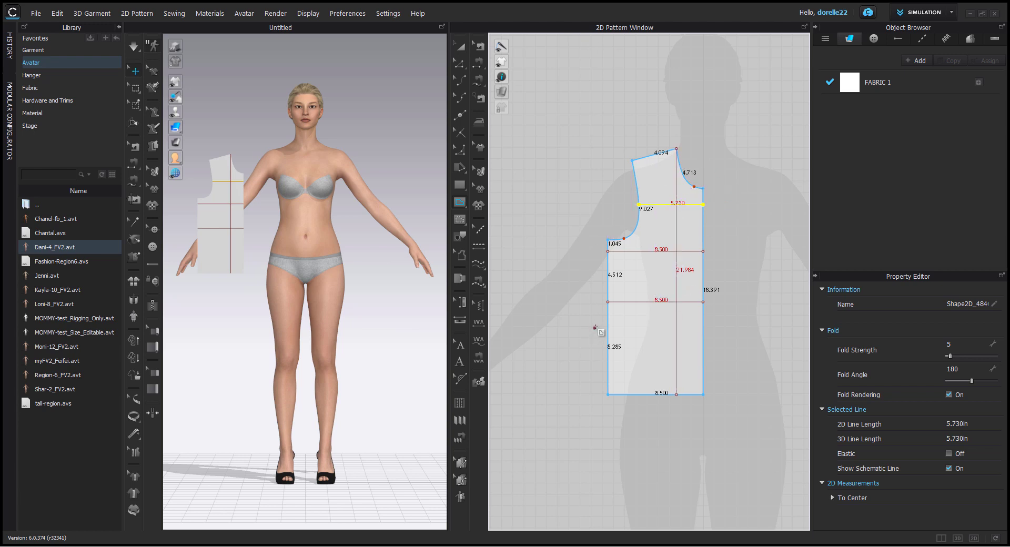
Draw a diamond dart with 4.66 in sides on the bodice and shift it up until its widest points lie on the waist line.
{"action": "left_click", "coordinate": [463, 202]}
{"action": "left_click", "coordinate": [487, 239]}
{"action": "left_click_drag", "start_coordinate": [649, 262], "coordinate": [662, 371]}
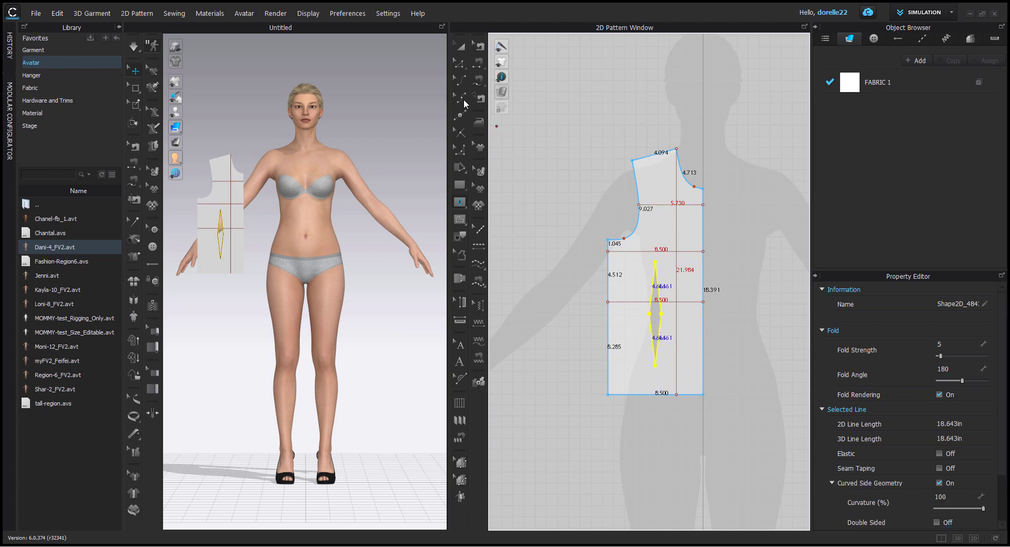
{"action": "key", "text": "Up"}
{"action": "key", "text": "Up"}
{"action": "key", "text": "Up"}
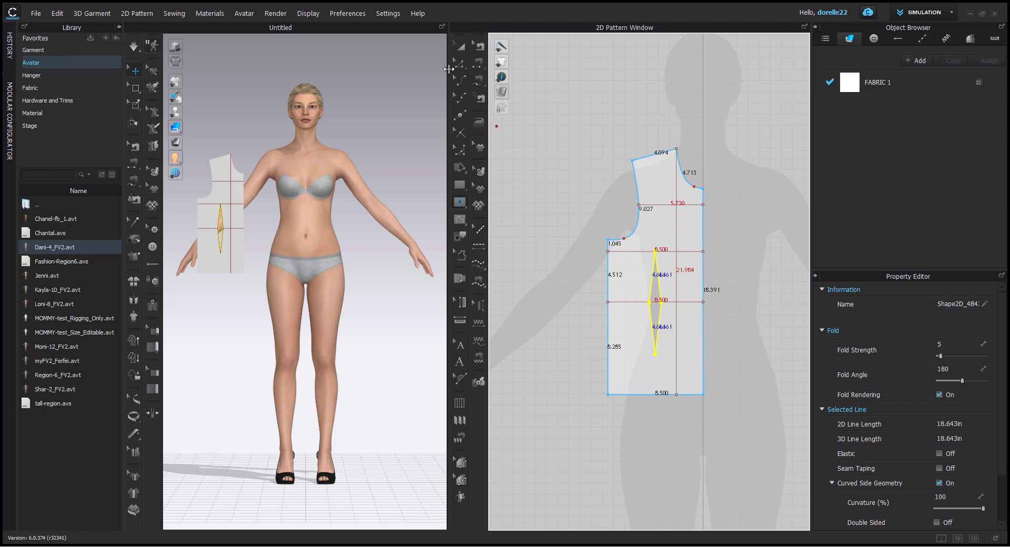
Convert the three horizontal internal lines and the vertical one to baselines.
{"action": "key", "text": "a"}
{"action": "left_click", "coordinate": [653, 204]}
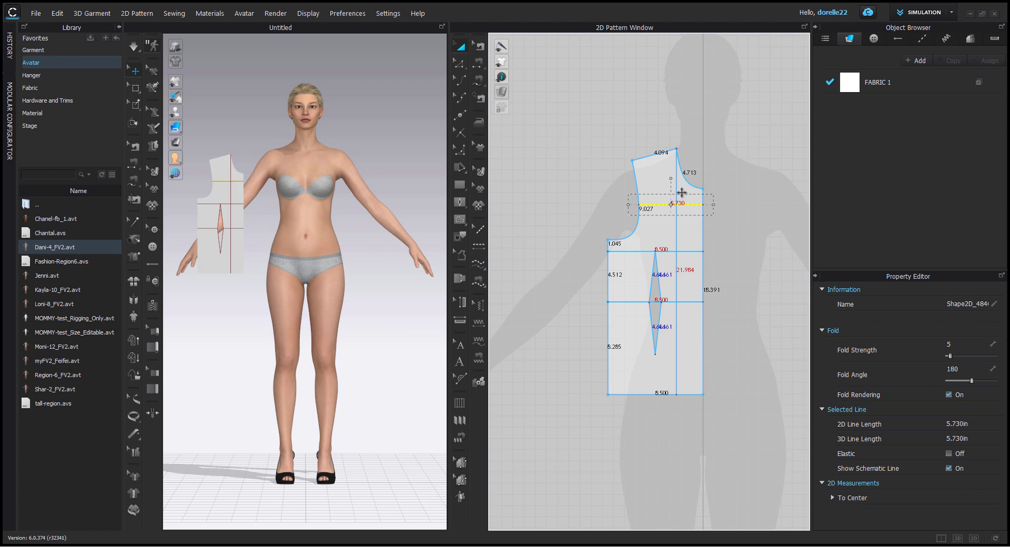
{"action": "left_click", "coordinate": [676, 192]}
{"action": "left_click", "coordinate": [691, 251], "text": "shift"}
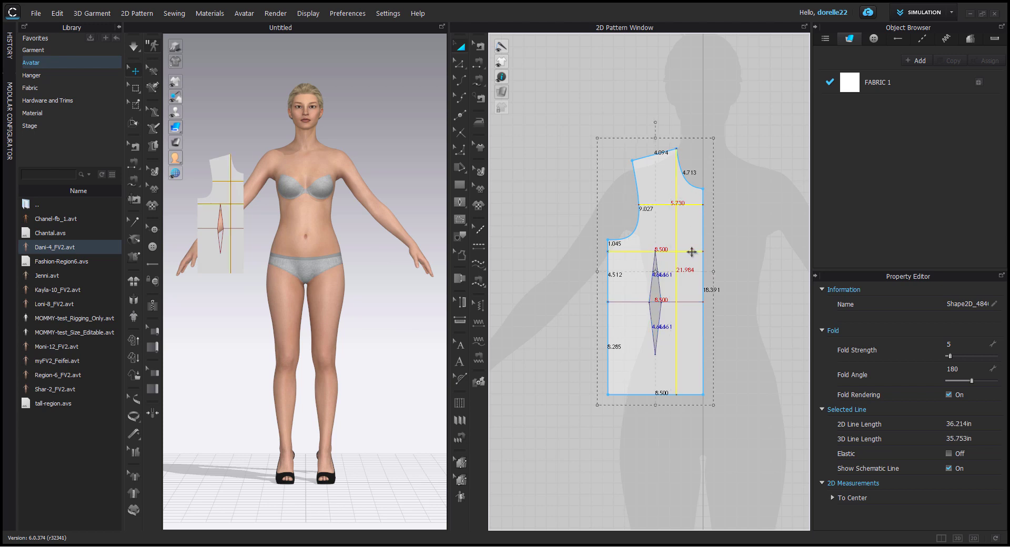
{"action": "left_click", "coordinate": [689, 302], "text": "shift"}
{"action": "right_click", "coordinate": [691, 302]}
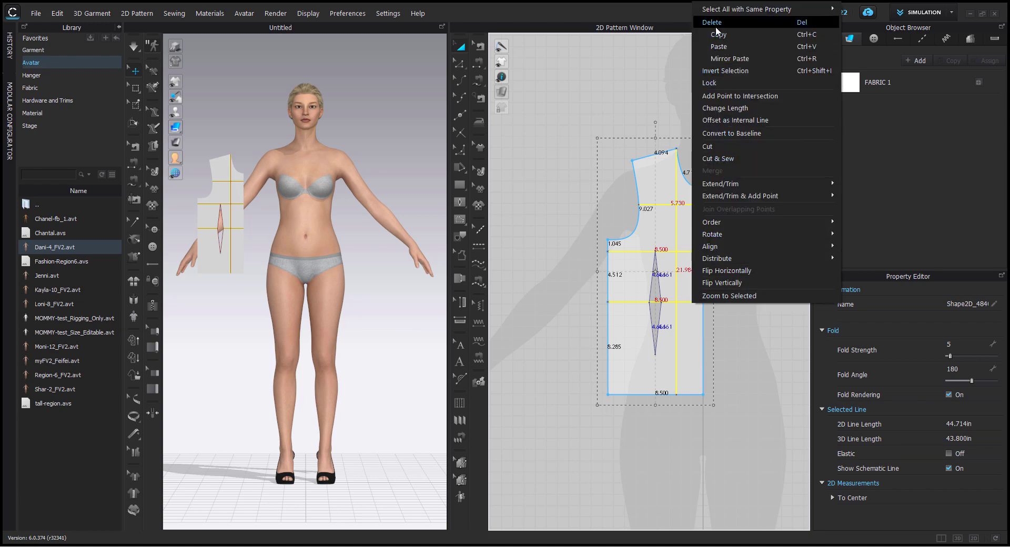
{"action": "left_click", "coordinate": [459, 65]}
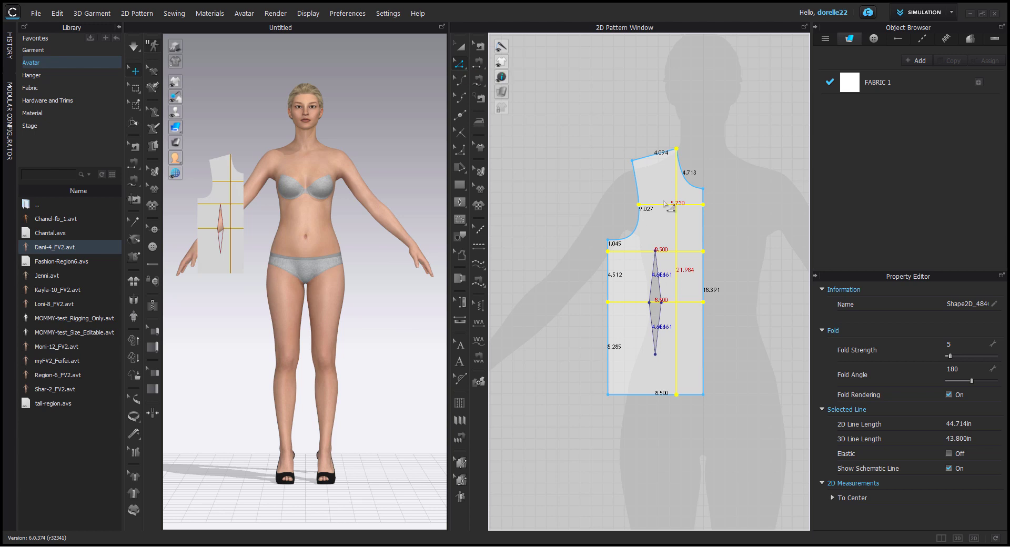
{"action": "right_click", "coordinate": [692, 205]}
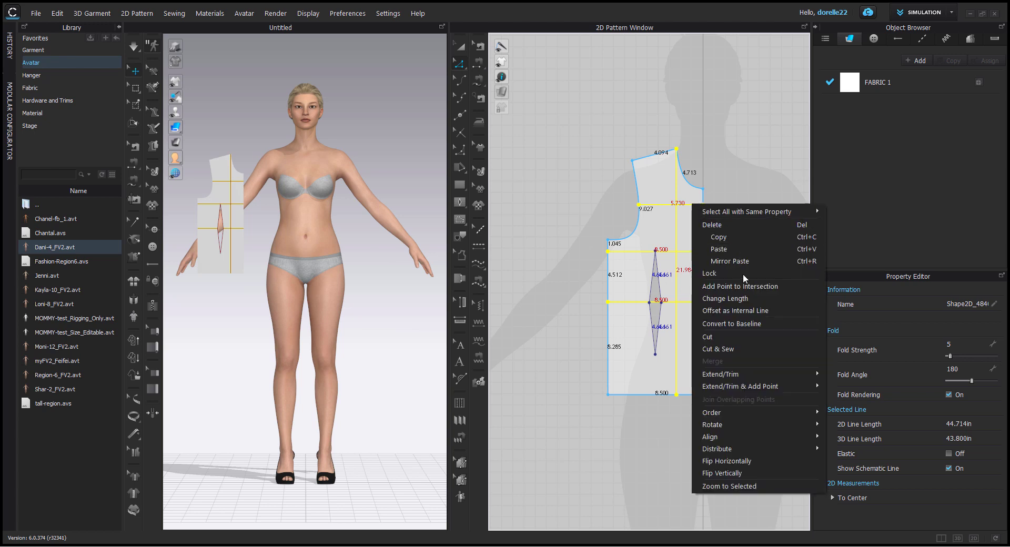
{"action": "left_click", "coordinate": [748, 323]}
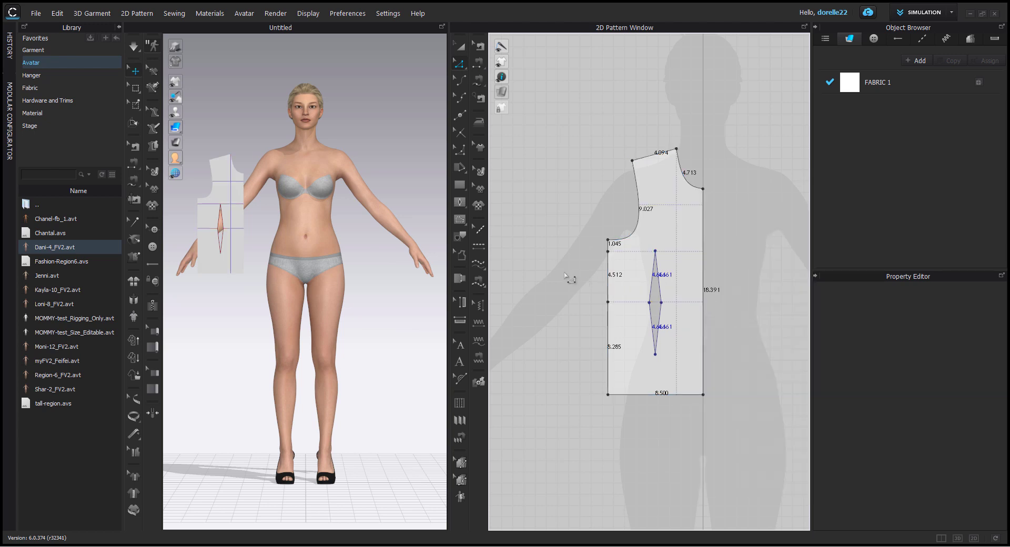
Unfold the half bodice along its centre edge with Unfold Symmetric Editing (with Sewing).
{"action": "left_click", "coordinate": [703, 244]}
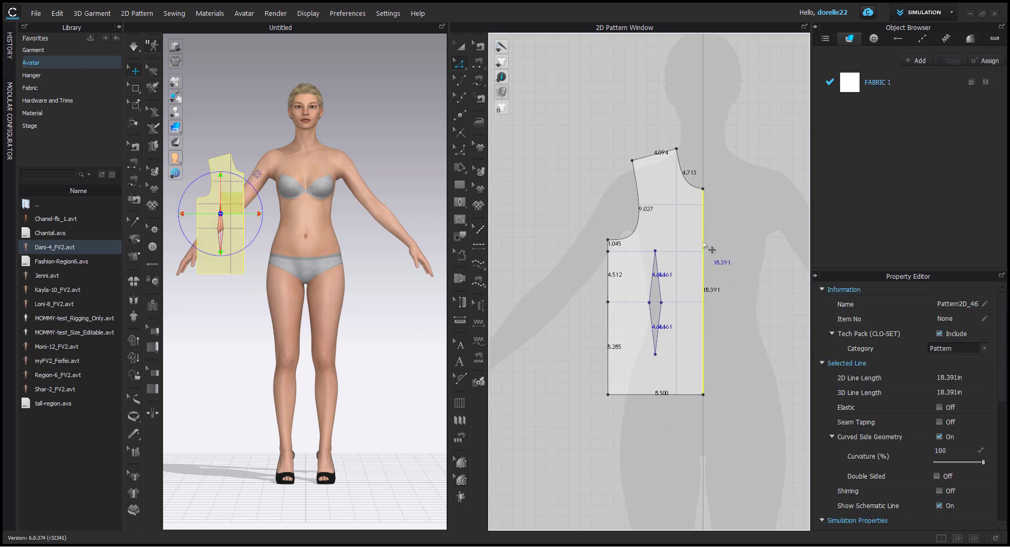
{"action": "right_click", "coordinate": [703, 243]}
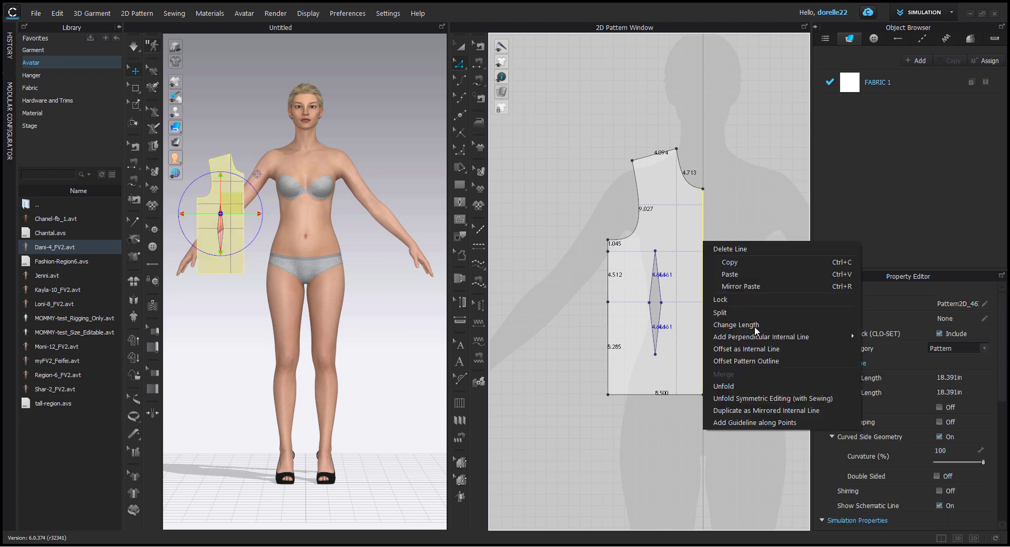
{"action": "left_click", "coordinate": [754, 400]}
Move the neck-shoulder point outward along the shoulder, making the shoulder about 3.58 in and each neckline half about 4.87 in.
{"action": "scroll", "coordinate": [696, 379], "scroll_direction": "down", "scroll_amount": 3}
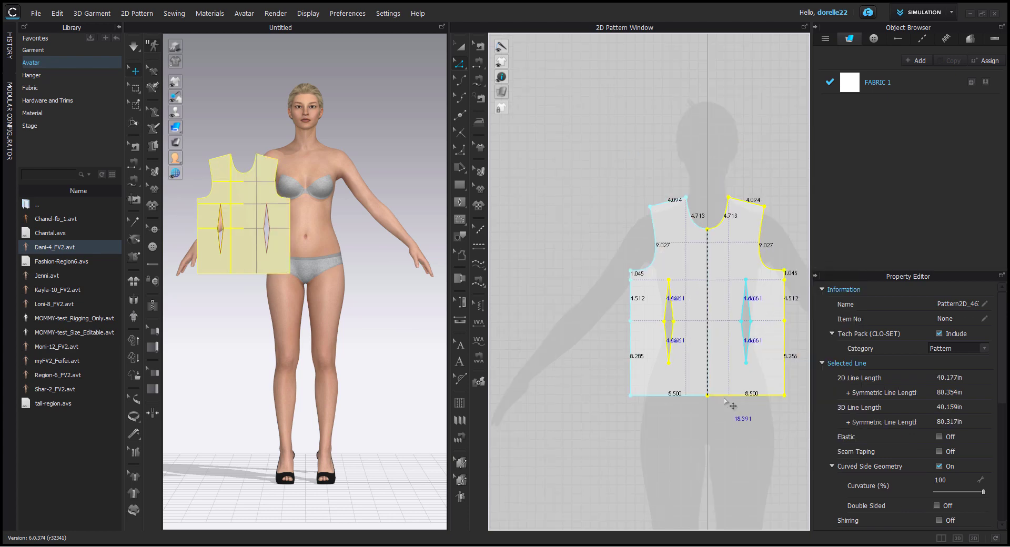
{"action": "middle_click_drag", "start_coordinate": [697, 378], "coordinate": [627, 323]}
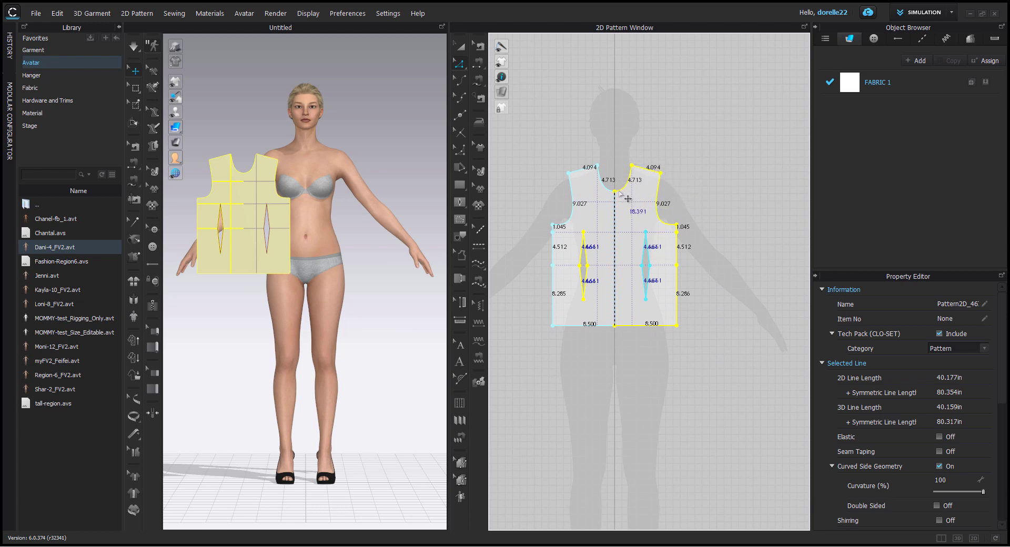
{"action": "scroll", "coordinate": [619, 193], "scroll_direction": "up", "scroll_amount": 6}
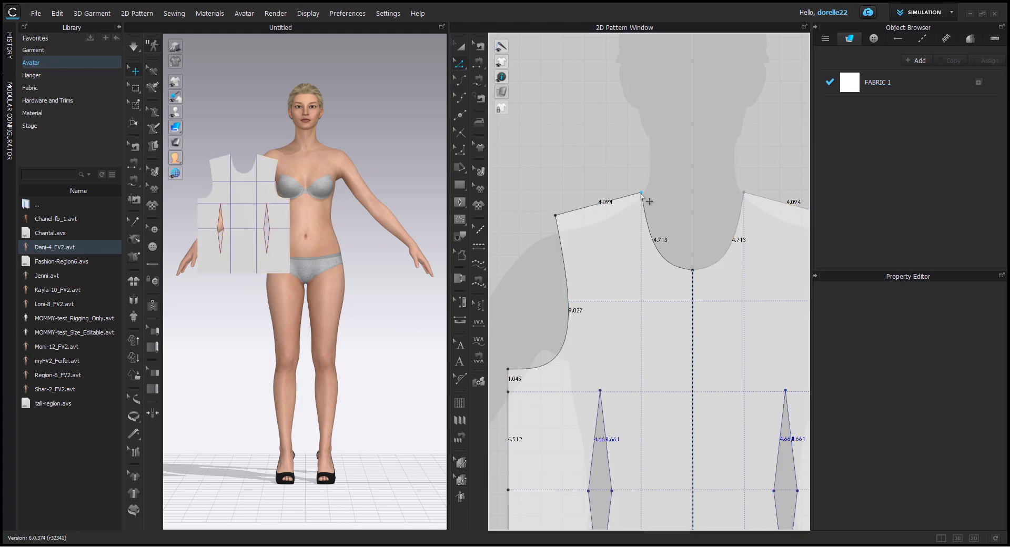
{"action": "left_click_drag", "start_coordinate": [640, 193], "coordinate": [630, 196]}
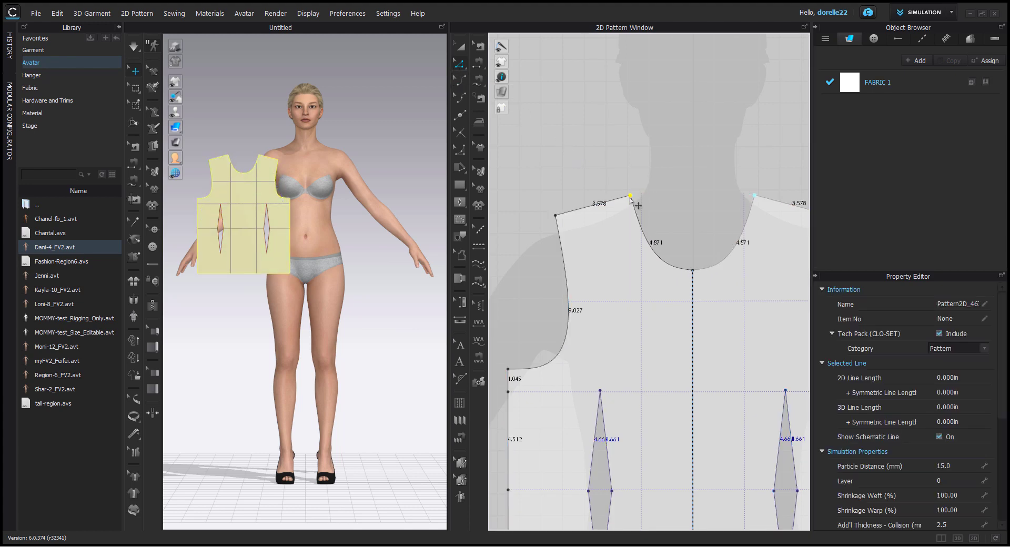
Examine the unfolded bodice's hem and side edges against the avatar silhouette.
{"action": "scroll", "coordinate": [630, 196], "scroll_direction": "down", "scroll_amount": 3}
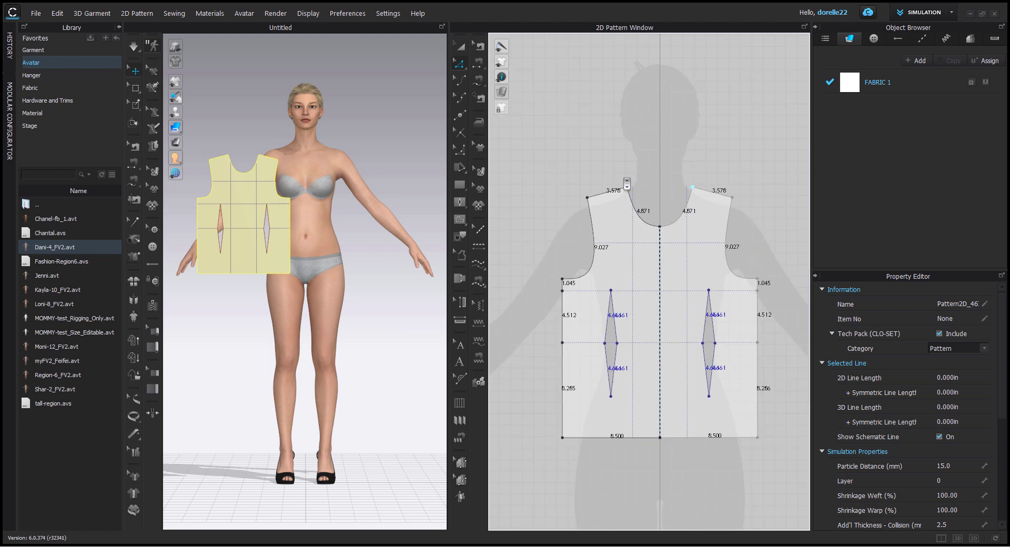
{"action": "right_click_drag", "start_coordinate": [626, 183], "coordinate": [567, 124]}
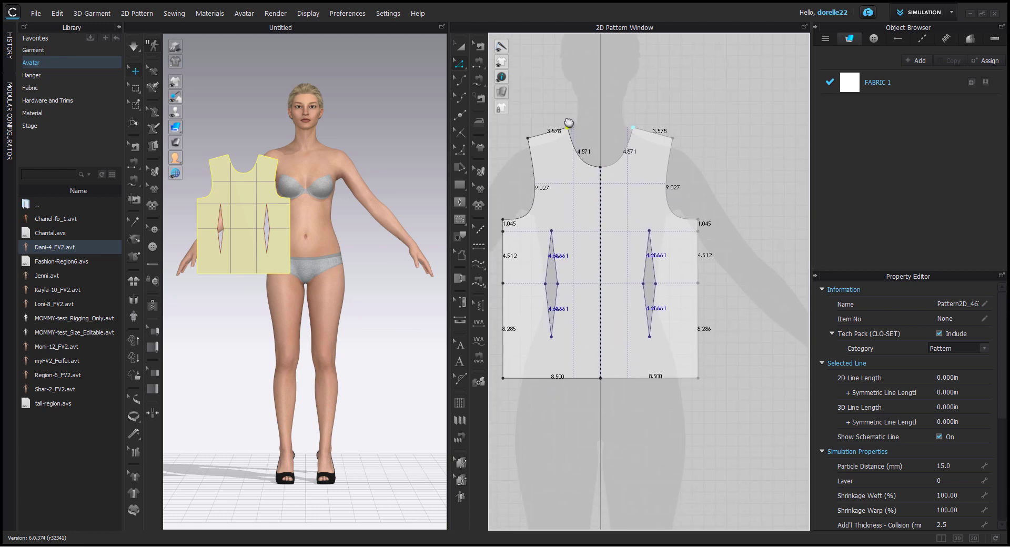
{"action": "left_click", "coordinate": [529, 378]}
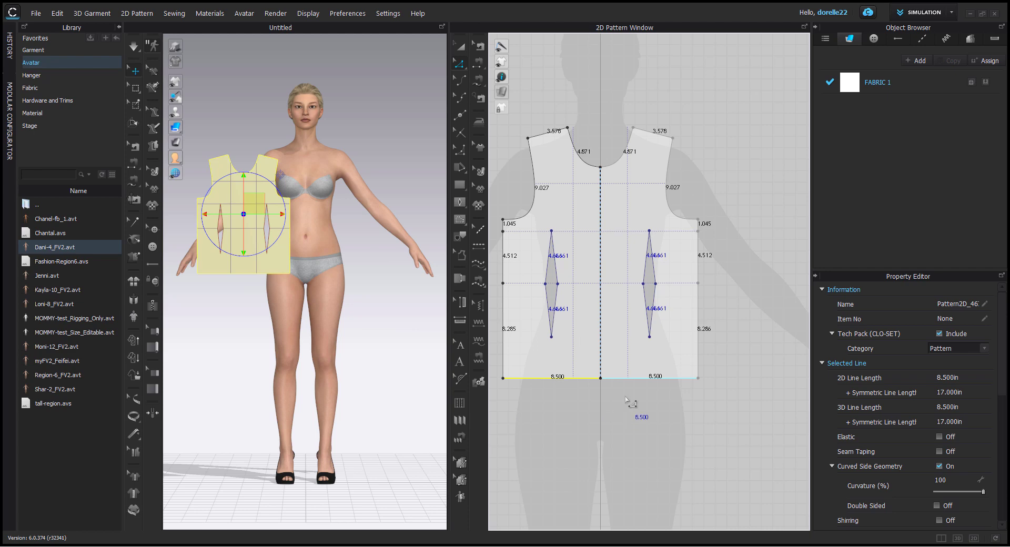
{"action": "scroll", "coordinate": [628, 398], "scroll_direction": "up", "scroll_amount": 3}
{"action": "scroll", "coordinate": [631, 401], "scroll_direction": "down", "scroll_amount": 4}
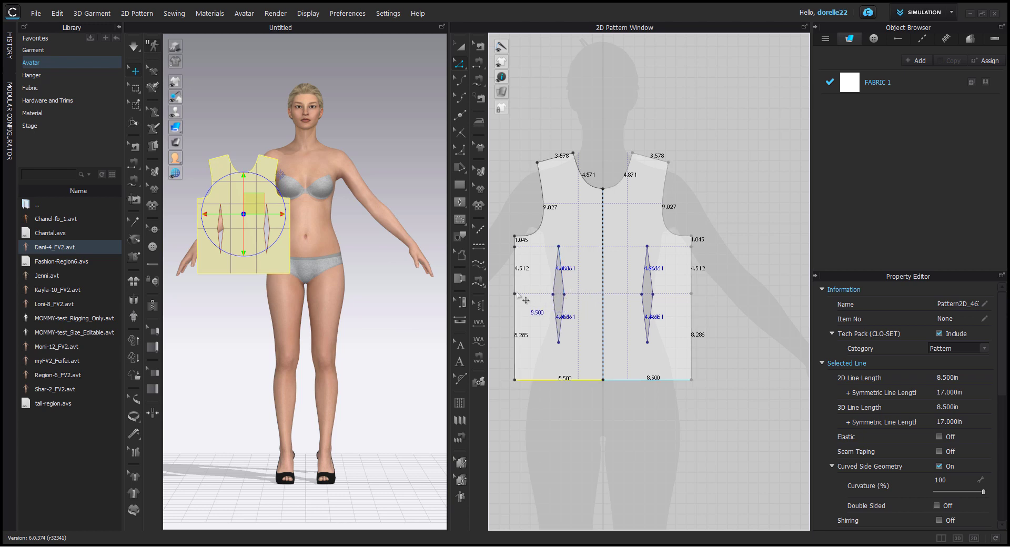
{"action": "scroll", "coordinate": [745, 330], "scroll_direction": "down", "scroll_amount": 2}
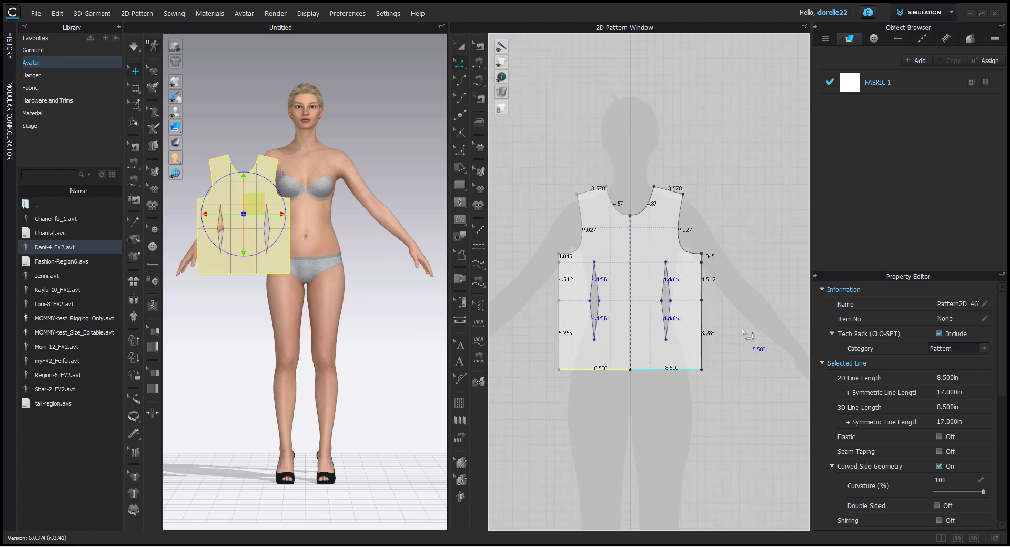
{"action": "middle_click_drag", "start_coordinate": [746, 333], "coordinate": [730, 223]}
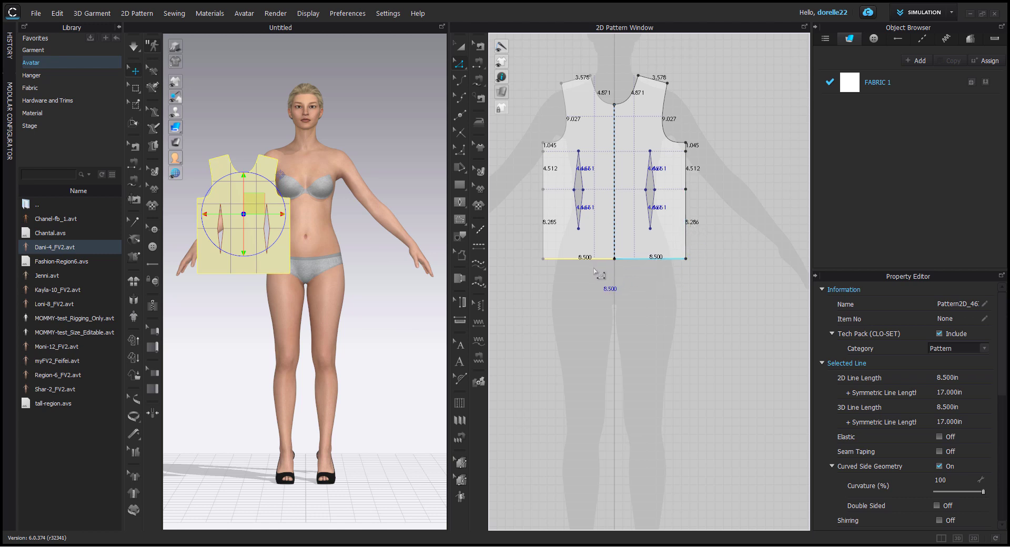
{"action": "scroll", "coordinate": [680, 262], "scroll_direction": "down", "scroll_amount": 2}
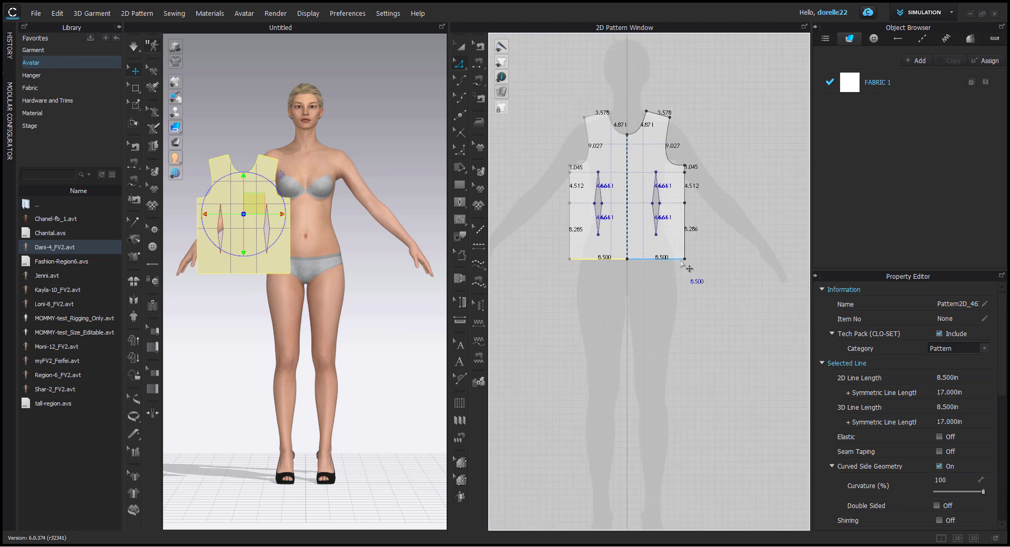
{"action": "middle_click_drag", "start_coordinate": [681, 262], "coordinate": [672, 347]}
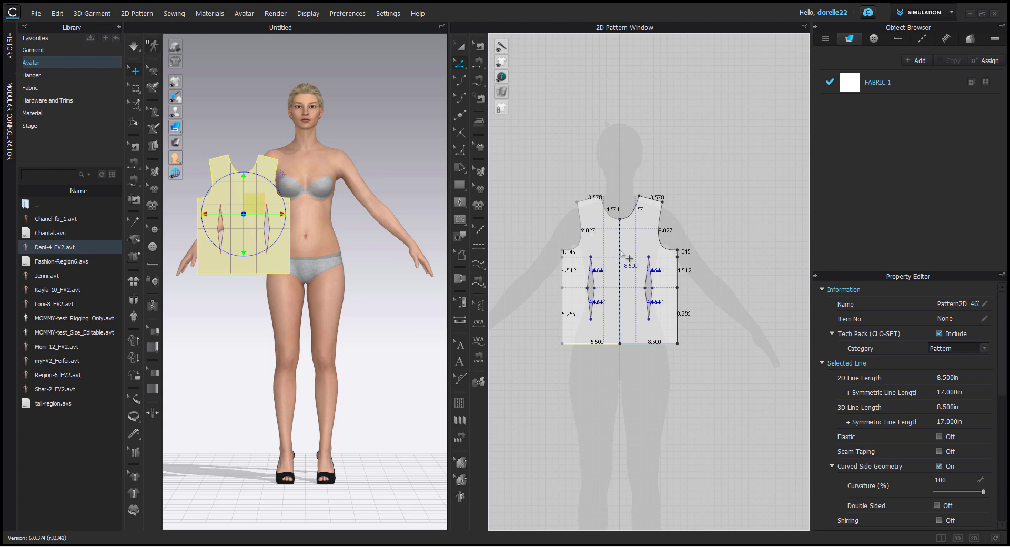
Copy the unfolded bodice pattern and mirror-paste it beside the original, about 21.2 in away.
{"action": "left_click", "coordinate": [461, 47]}
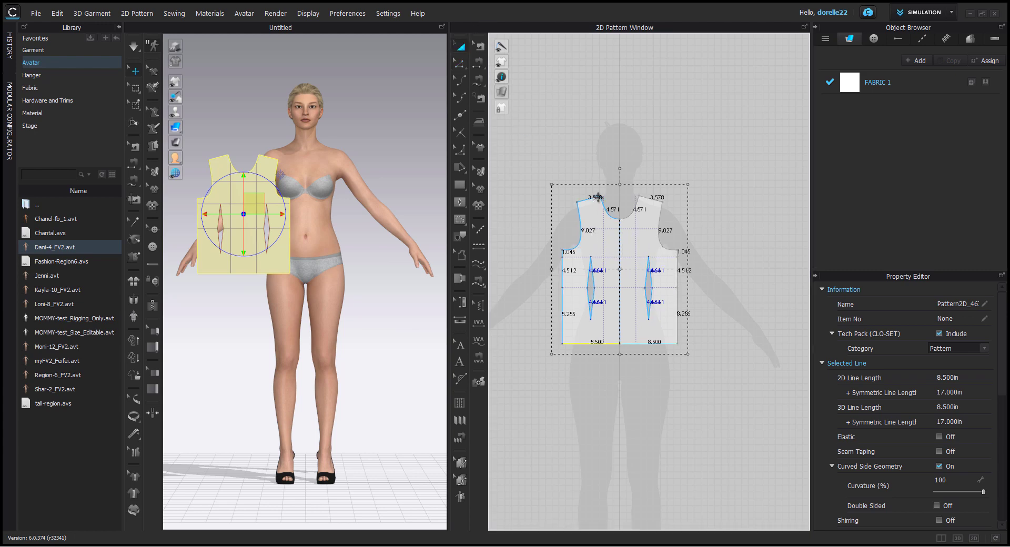
{"action": "left_click", "coordinate": [607, 222]}
{"action": "right_click", "coordinate": [606, 222]}
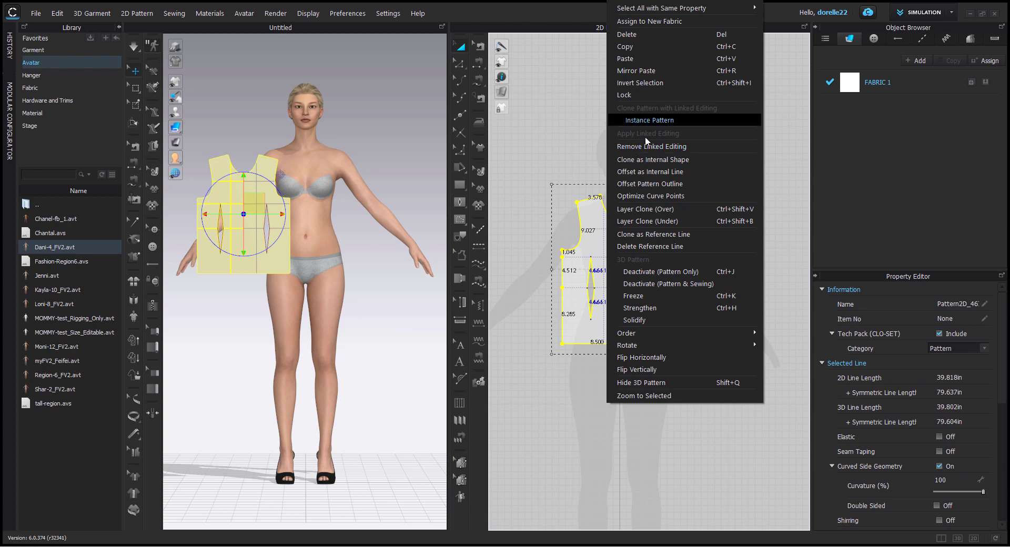
{"action": "left_click", "coordinate": [635, 46]}
{"action": "middle_click_drag", "start_coordinate": [679, 155], "coordinate": [600, 124]}
{"action": "right_click", "coordinate": [645, 175]}
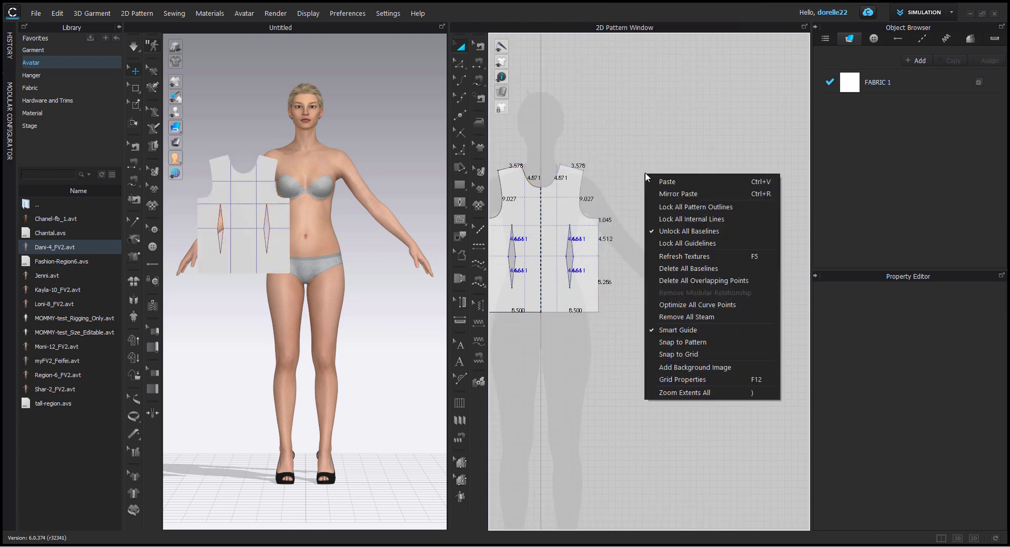
{"action": "left_click", "coordinate": [670, 191]}
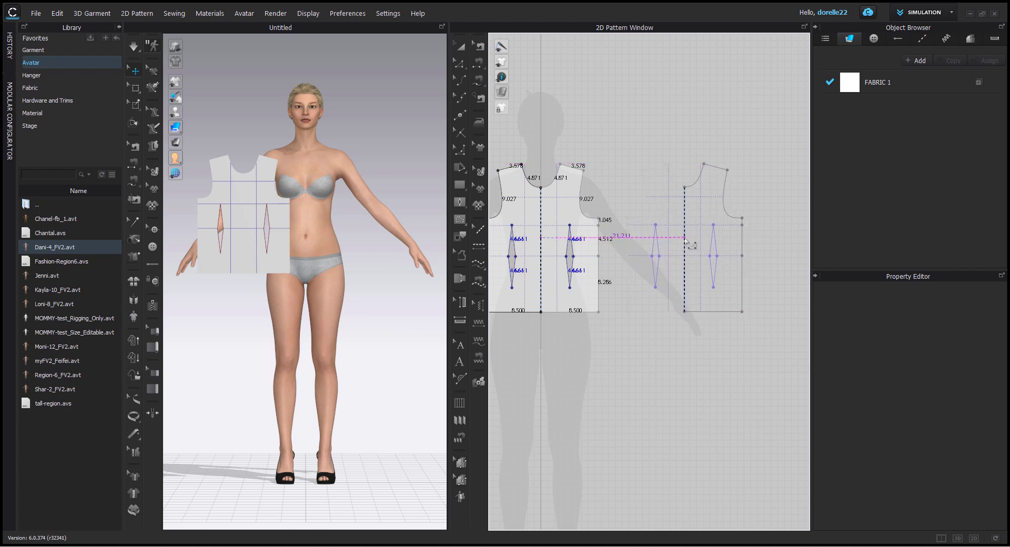
{"action": "left_click", "coordinate": [684, 244]}
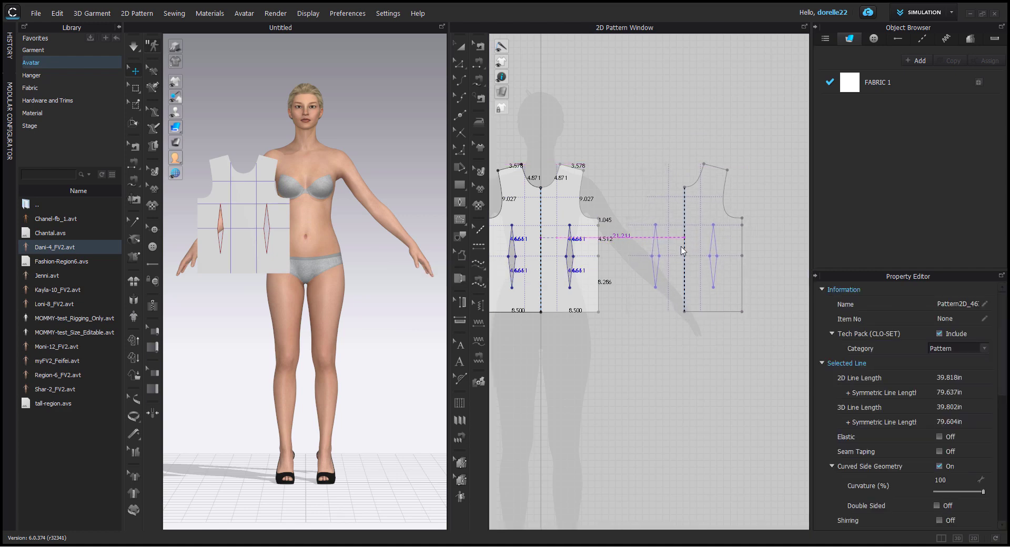
{"action": "left_click", "coordinate": [682, 251]}
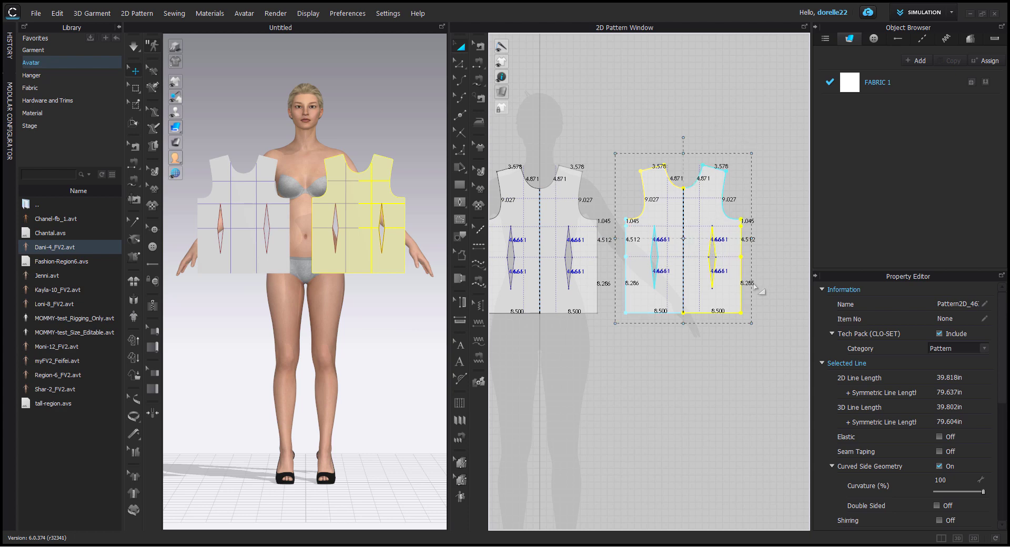
Raise the centre neck point of the copied bodice, shortening each neckline half to about 3.17 in.
{"action": "scroll", "coordinate": [693, 199], "scroll_direction": "up", "scroll_amount": 2}
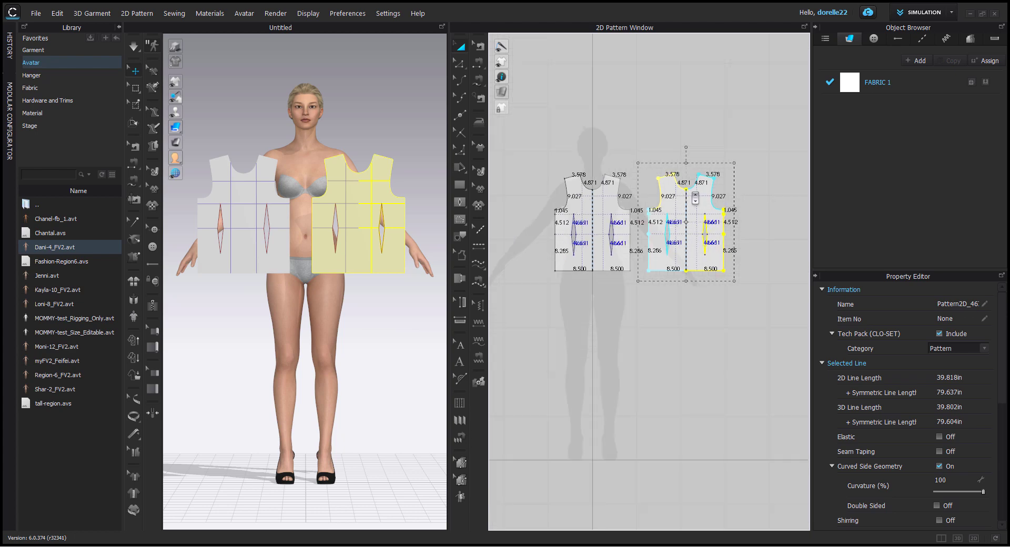
{"action": "scroll", "coordinate": [695, 199], "scroll_direction": "up", "scroll_amount": 3}
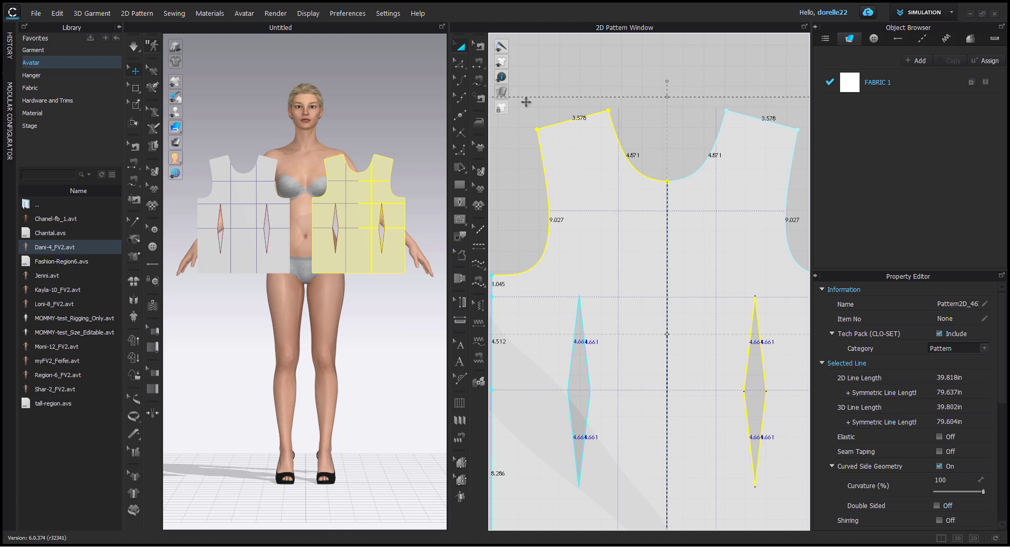
{"action": "left_click", "coordinate": [458, 64]}
{"action": "left_click_drag", "start_coordinate": [667, 181], "coordinate": [669, 127]}
{"action": "left_click", "coordinate": [667, 149]}
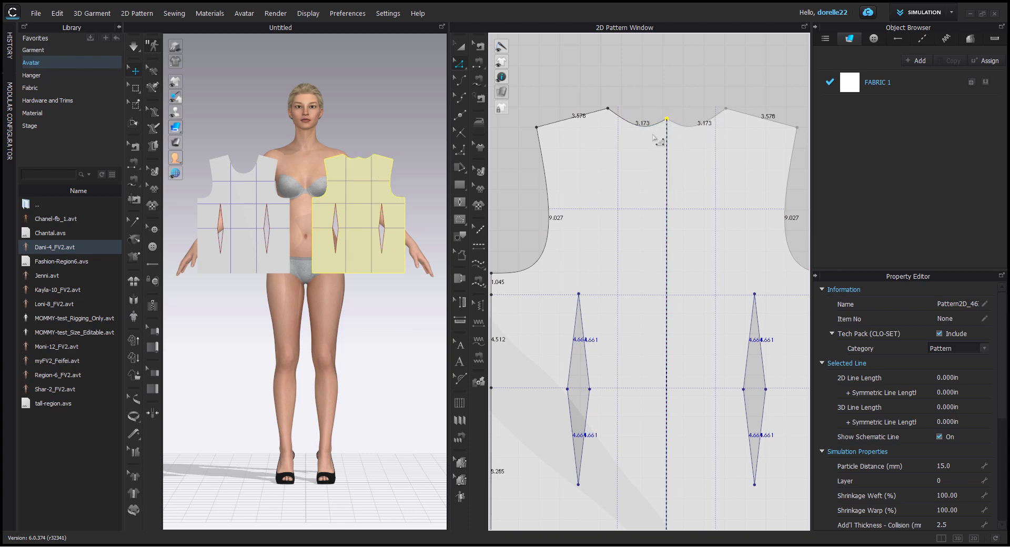
{"action": "left_click", "coordinate": [652, 125]}
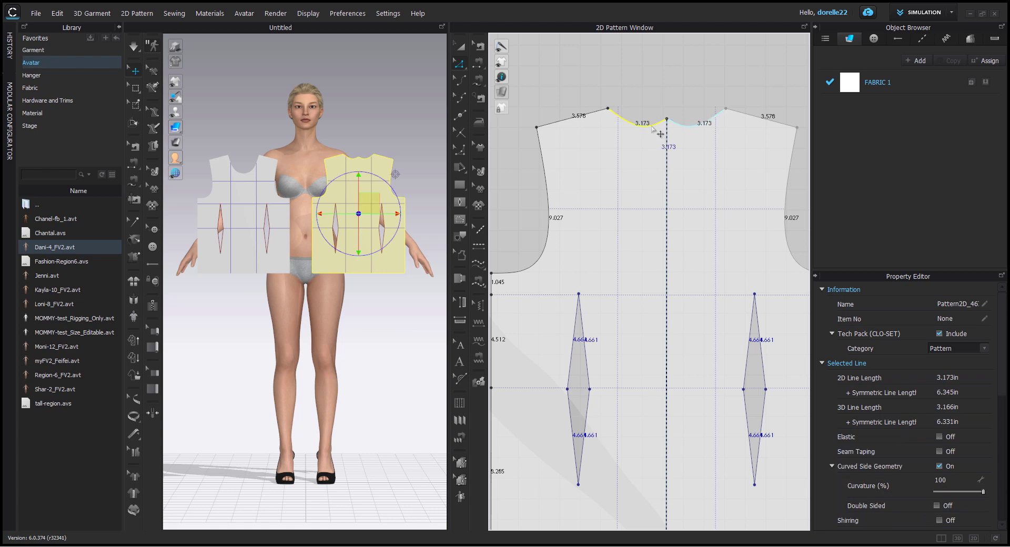
{"action": "left_click", "coordinate": [461, 66]}
{"action": "left_click", "coordinate": [554, 105]}
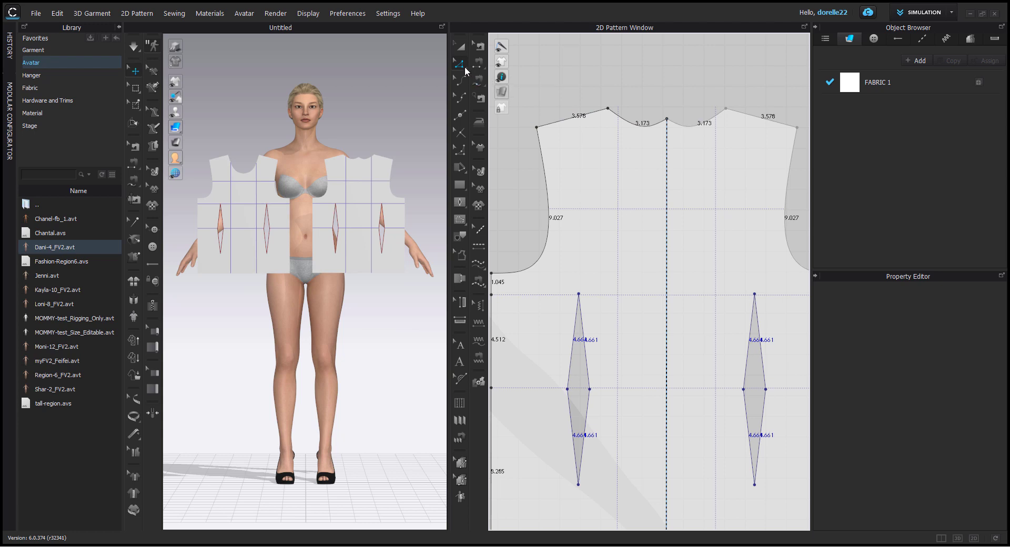
Flatten the back bodice's neckline curve, making each half about 2.92 in.
{"action": "left_click", "coordinate": [635, 129]}
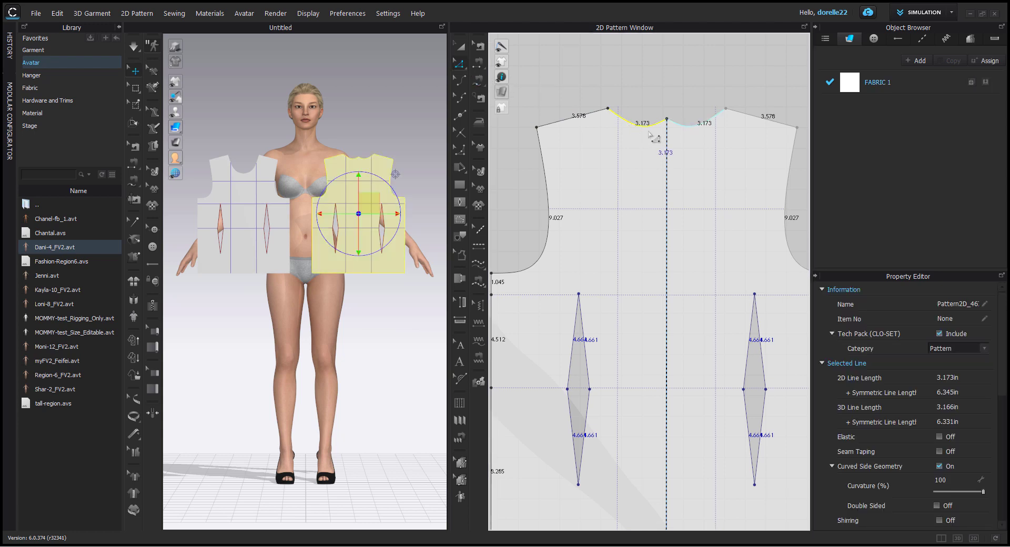
{"action": "left_click", "coordinate": [459, 80]}
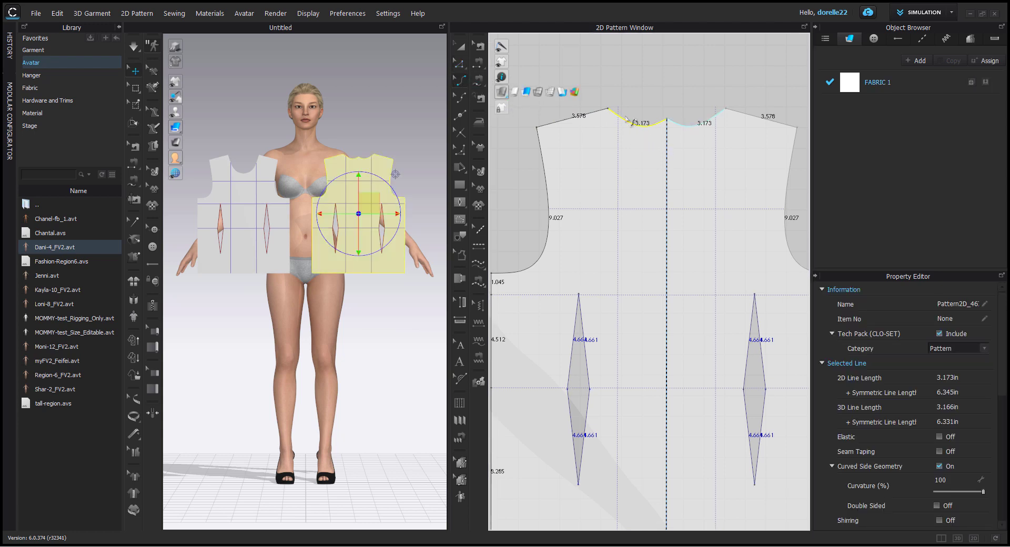
{"action": "left_click_drag", "start_coordinate": [645, 127], "coordinate": [652, 123]}
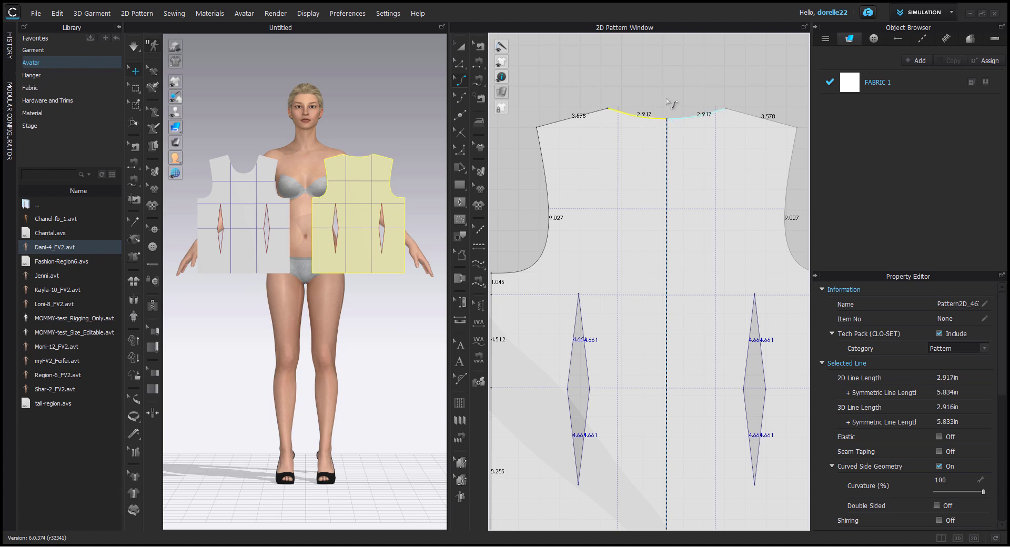
{"action": "left_click", "coordinate": [666, 102]}
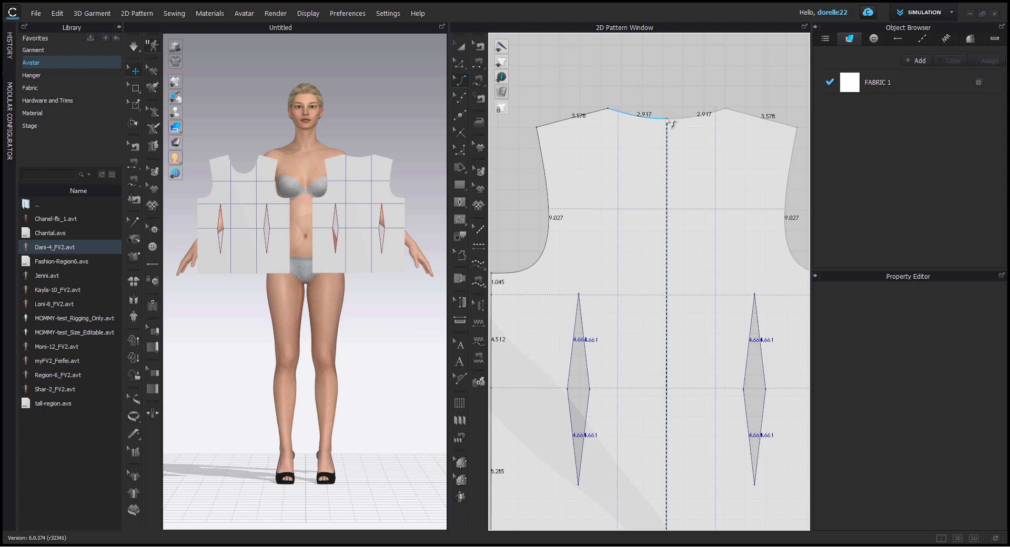
Lower the back bodice's centre neck point and reshape the neckline curve, making each half about 3.14 in.
{"action": "left_click", "coordinate": [459, 63]}
{"action": "left_click_drag", "start_coordinate": [666, 118], "coordinate": [631, 131]}
{"action": "left_click", "coordinate": [458, 80]}
{"action": "scroll", "coordinate": [659, 117], "scroll_direction": "down", "scroll_amount": 1}
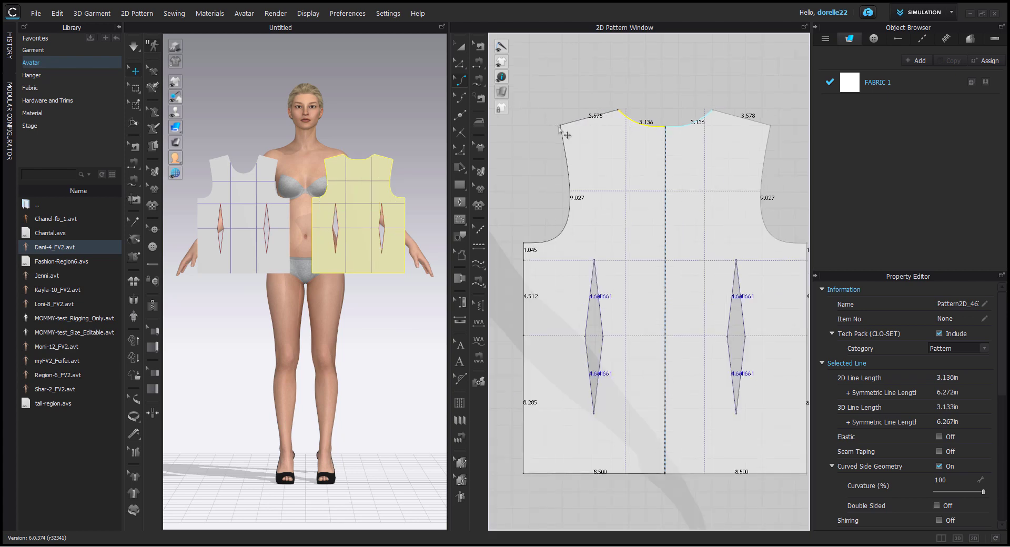
Reshape the back bodice's armhole curve outward, making each armhole about 8.51 in long.
{"action": "left_click", "coordinate": [566, 148]}
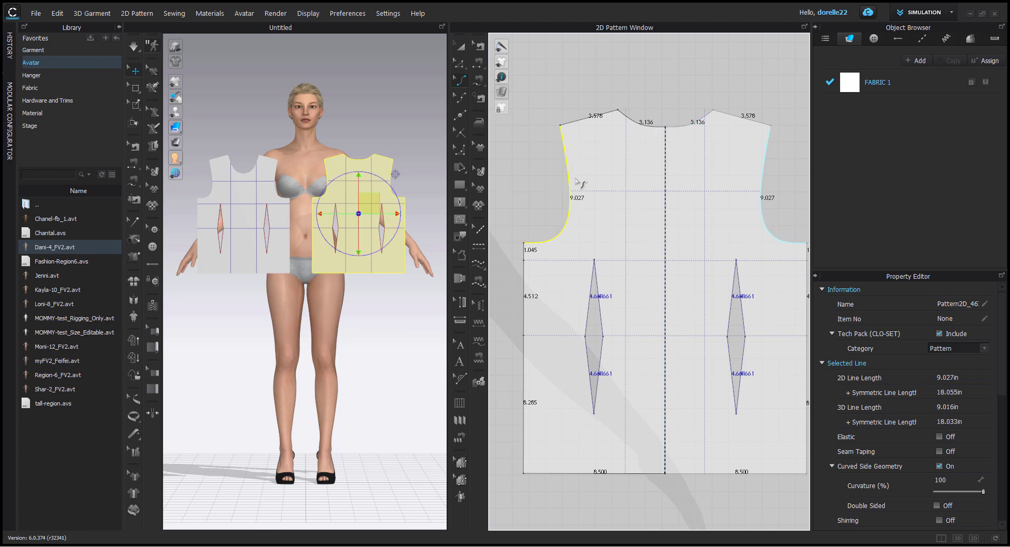
{"action": "left_click_drag", "start_coordinate": [574, 213], "coordinate": [550, 209]}
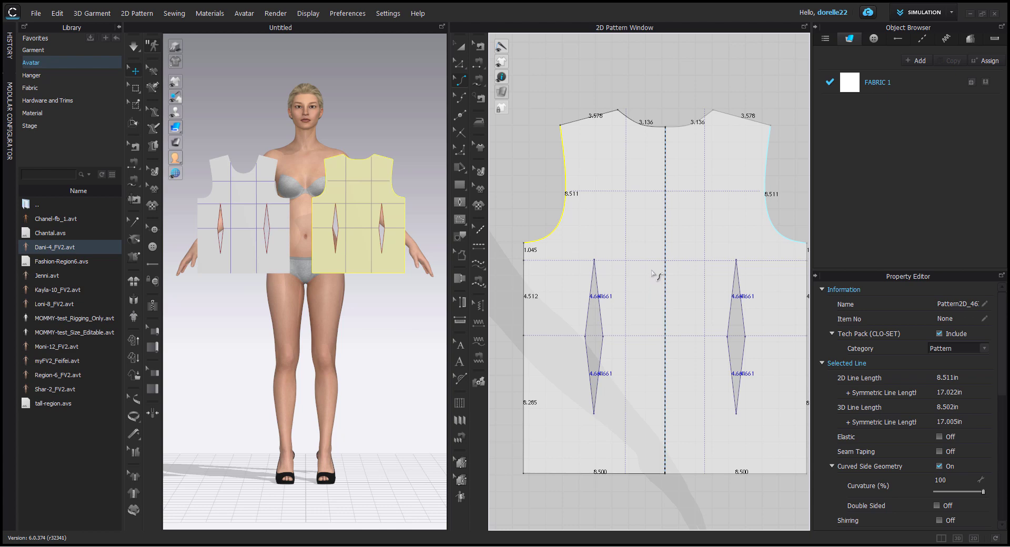
{"action": "scroll", "coordinate": [652, 273], "scroll_direction": "down", "scroll_amount": 4}
{"action": "middle_click_drag", "start_coordinate": [657, 274], "coordinate": [717, 277]}
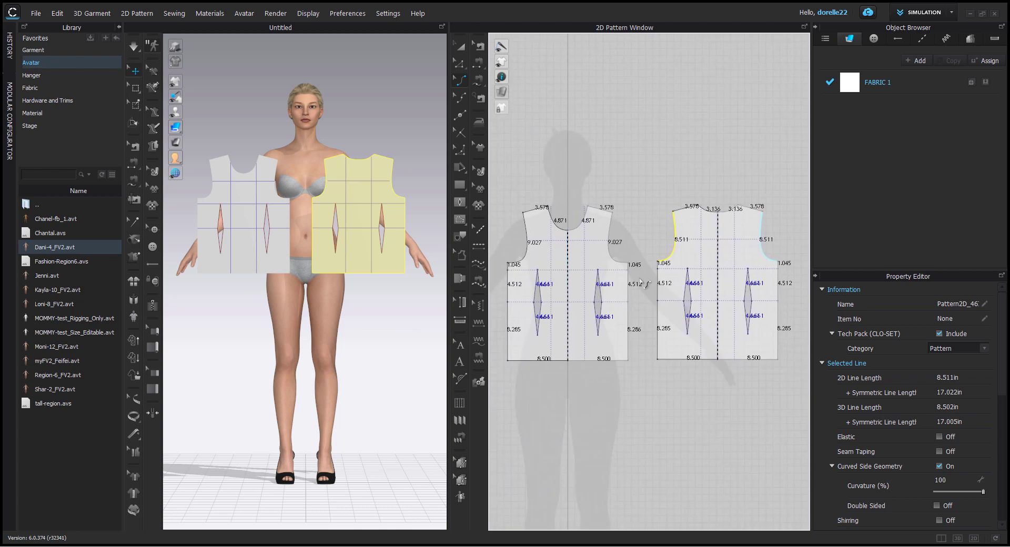
Sew the front bodice's full side edge to the back bodice's side edge with Free Sewing, from underarm to hem.
{"action": "left_click", "coordinate": [478, 63]}
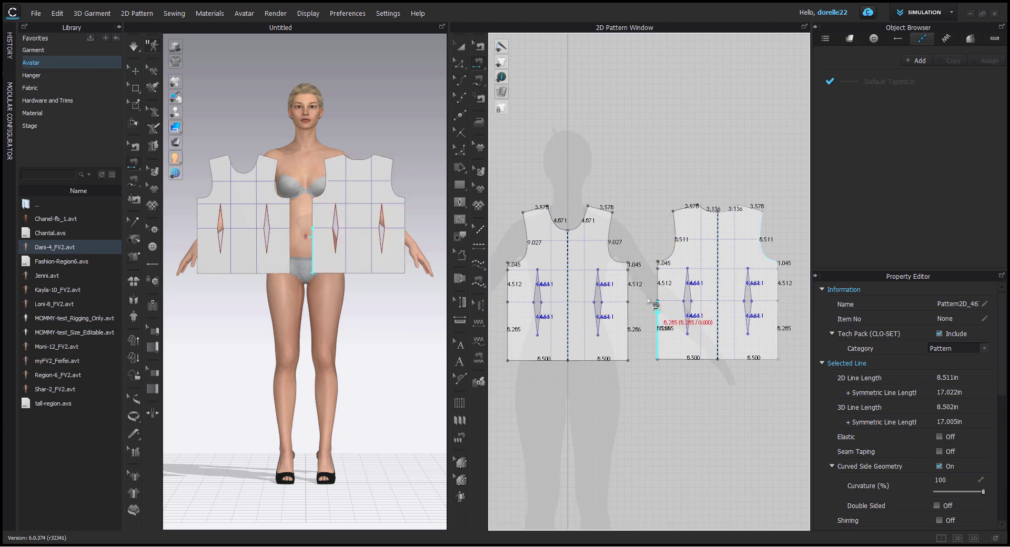
{"action": "left_click", "coordinate": [480, 80]}
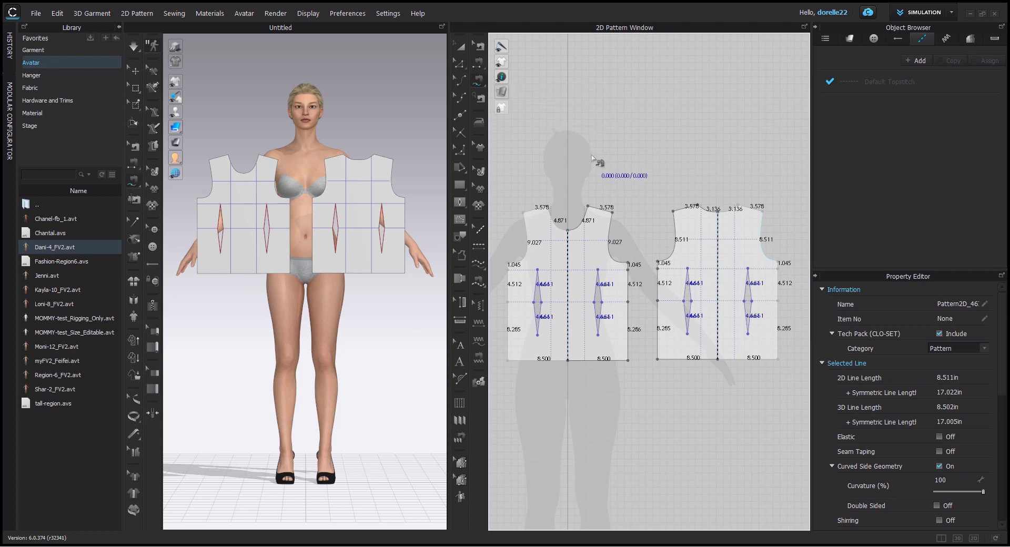
{"action": "left_click", "coordinate": [628, 263]}
{"action": "left_click", "coordinate": [627, 360]}
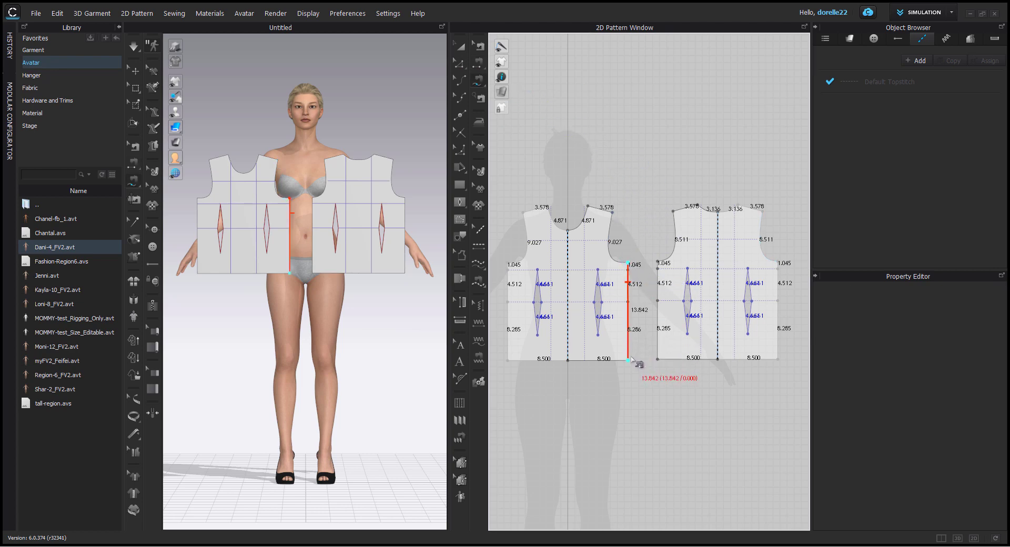
{"action": "left_click", "coordinate": [657, 262]}
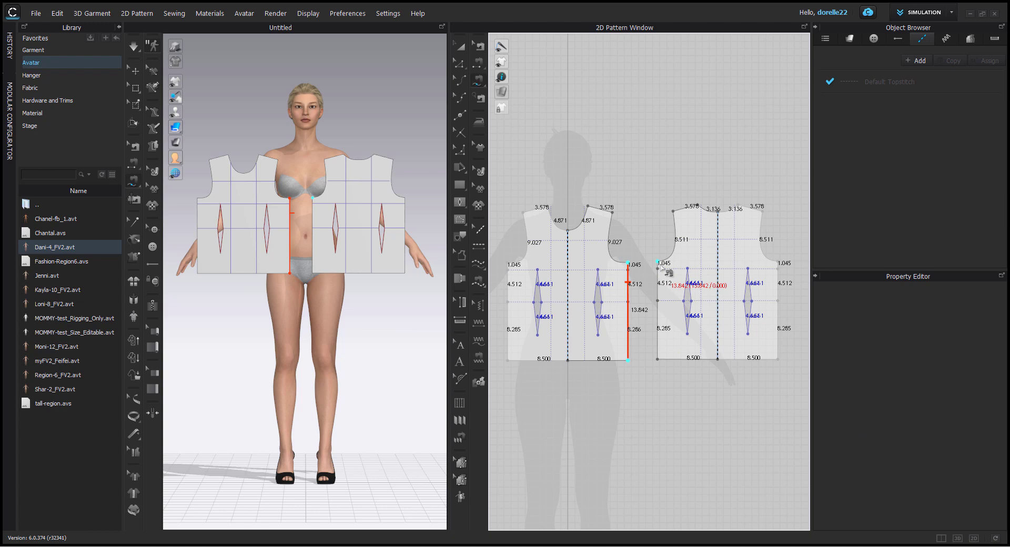
{"action": "left_click", "coordinate": [657, 359]}
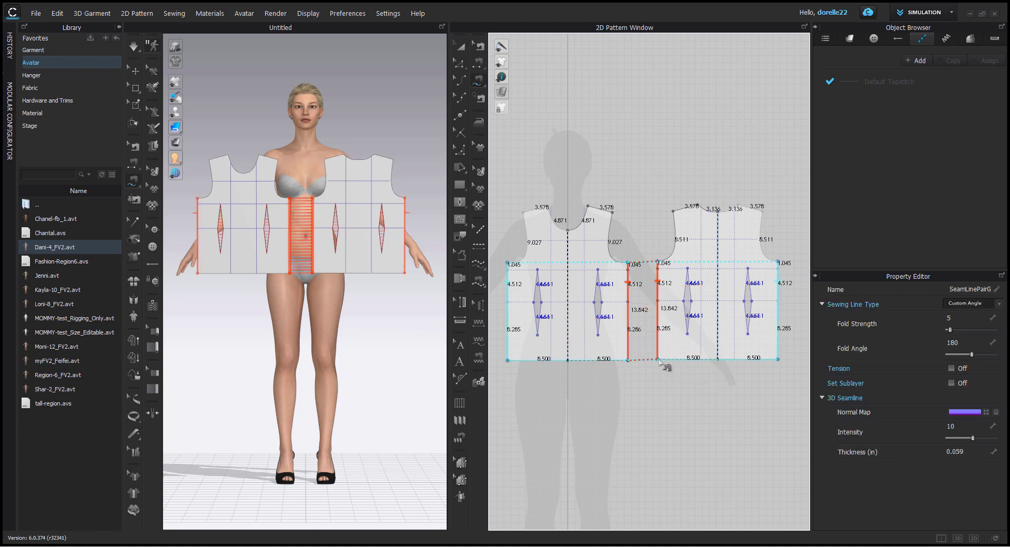
Sew the back shoulder edge to the front shoulder edge, starting both at the neck point.
{"action": "left_click", "coordinate": [697, 204]}
{"action": "left_click", "coordinate": [674, 211]}
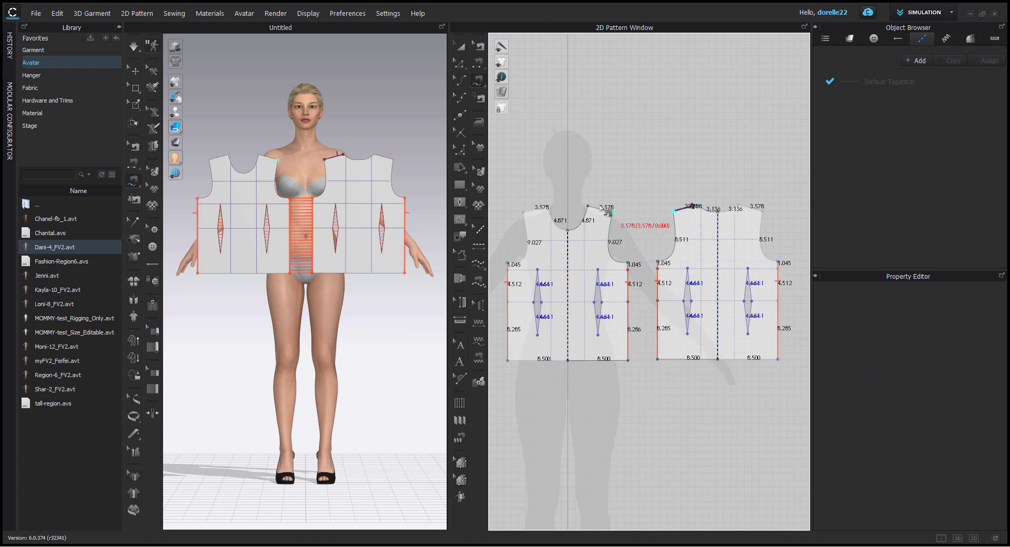
{"action": "left_click", "coordinate": [588, 206]}
{"action": "left_click", "coordinate": [613, 212]}
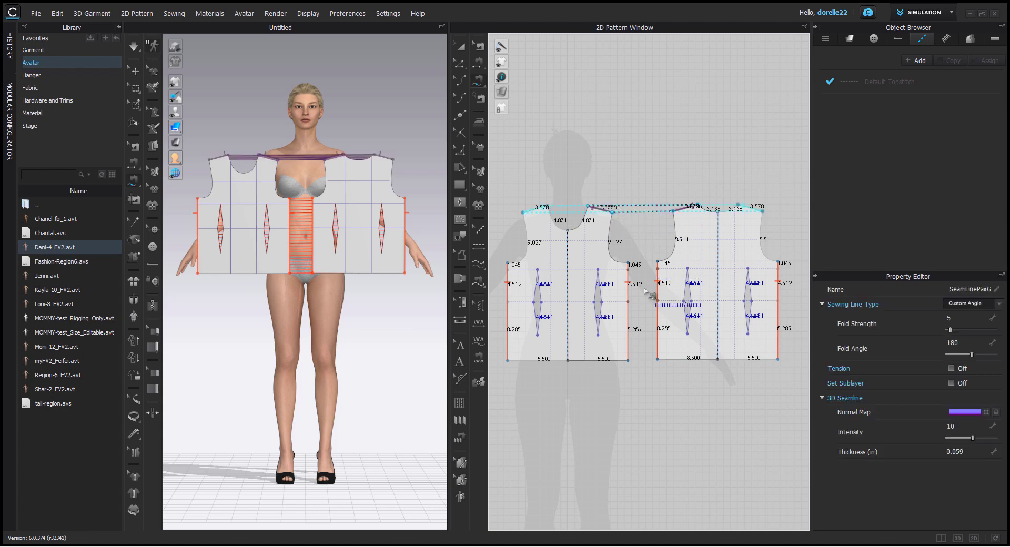
Sew the front waist dart's upper legs together and its lower legs together with Segment Sewing.
{"action": "left_click", "coordinate": [478, 62]}
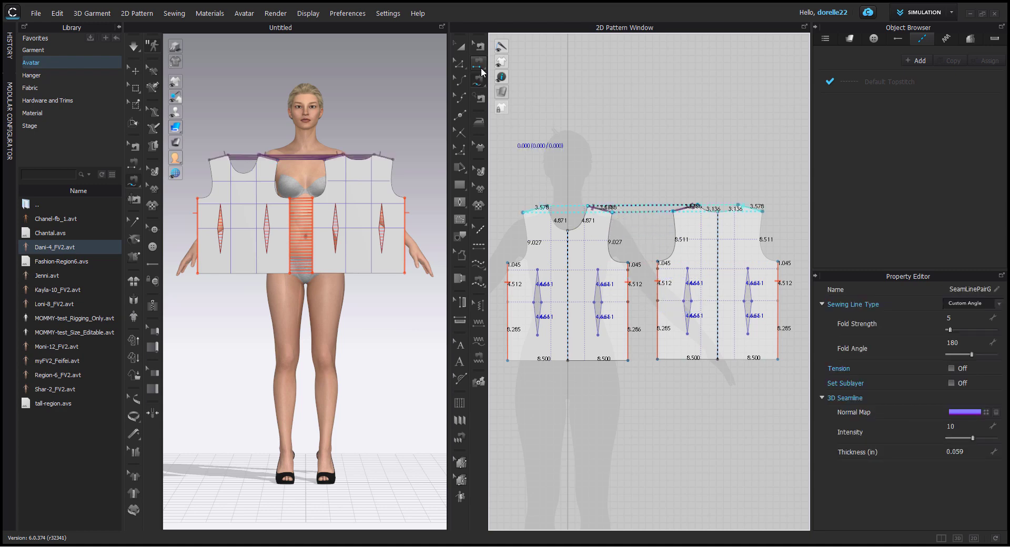
{"action": "left_click", "coordinate": [536, 288]}
{"action": "left_click", "coordinate": [538, 291]}
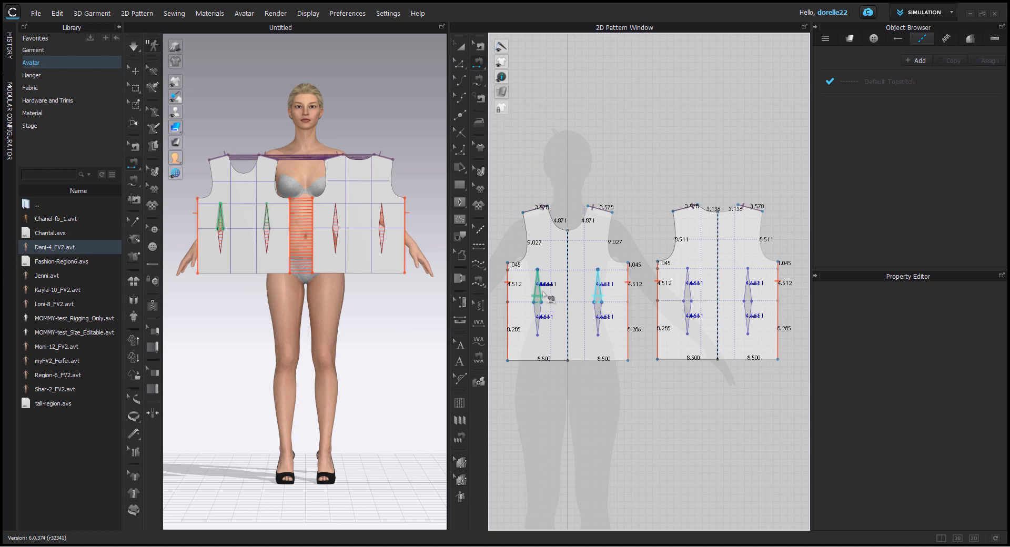
{"action": "left_click", "coordinate": [539, 317]}
{"action": "left_click", "coordinate": [539, 319]}
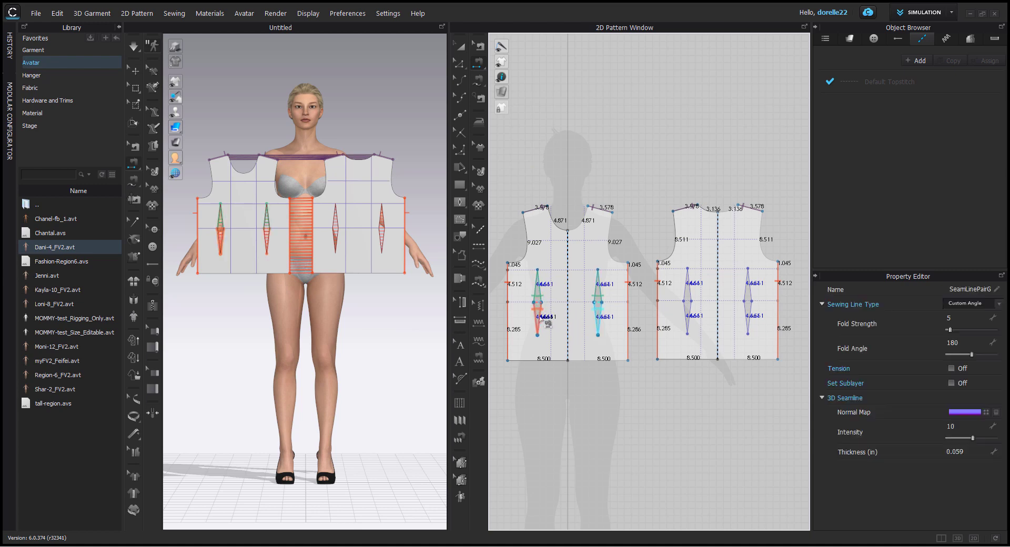
Sew the back waist dart's lower legs together and its upper legs together.
{"action": "left_click", "coordinate": [685, 315]}
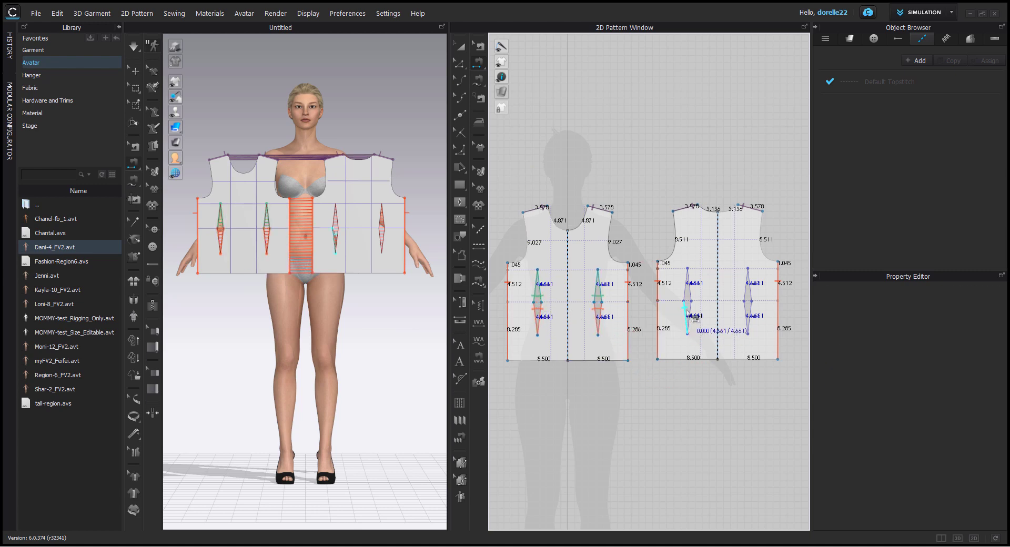
{"action": "left_click", "coordinate": [689, 316]}
{"action": "left_click", "coordinate": [686, 297]}
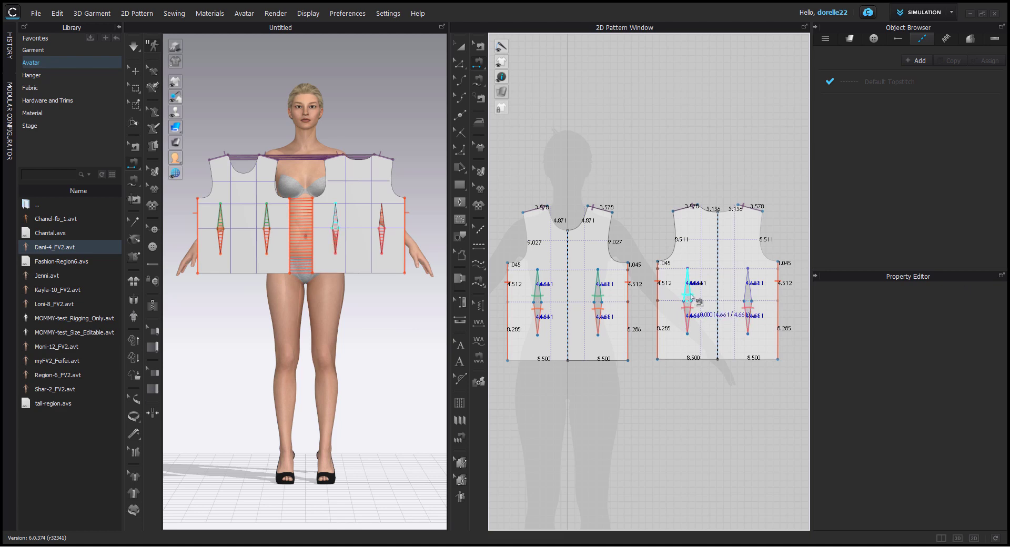
{"action": "left_click", "coordinate": [692, 287]}
{"action": "left_click", "coordinate": [673, 232]}
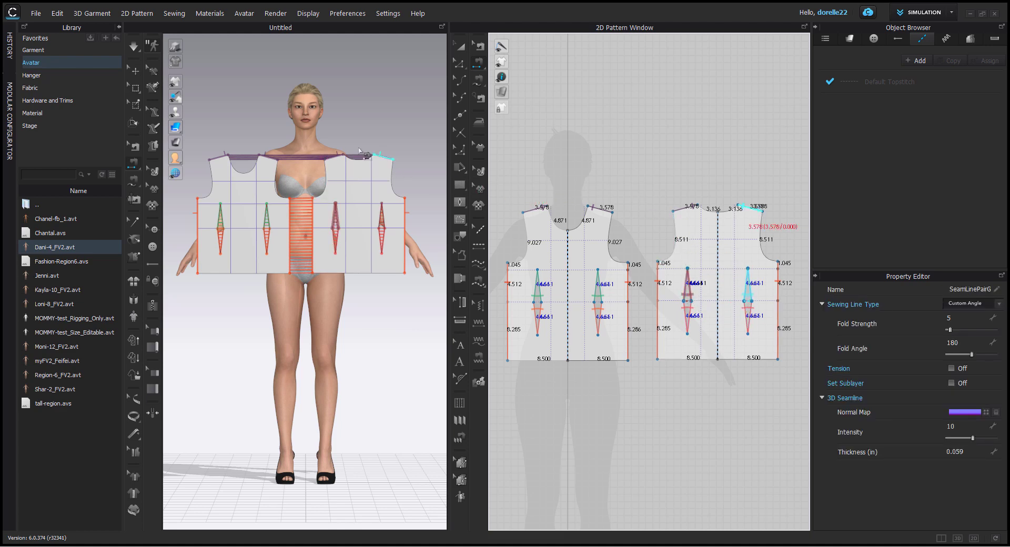
Show the avatar's arrangement points and place the back bodice on the centre upper-back point.
{"action": "mouse_move", "coordinate": [173, 117]}
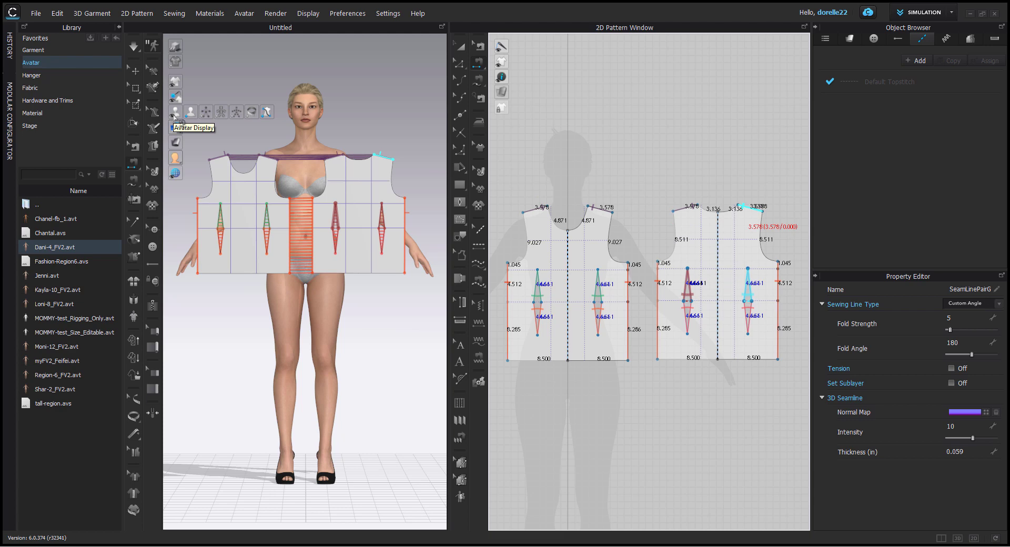
{"action": "left_click", "coordinate": [206, 112]}
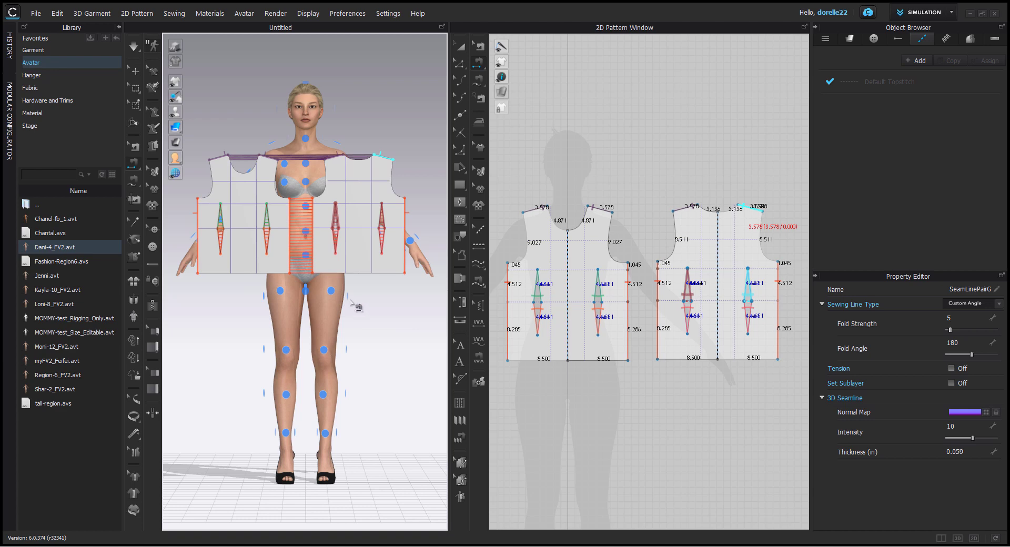
{"action": "scroll", "coordinate": [400, 372], "scroll_direction": "down", "scroll_amount": 2}
{"action": "right_click_drag", "start_coordinate": [400, 373], "coordinate": [158, 372]}
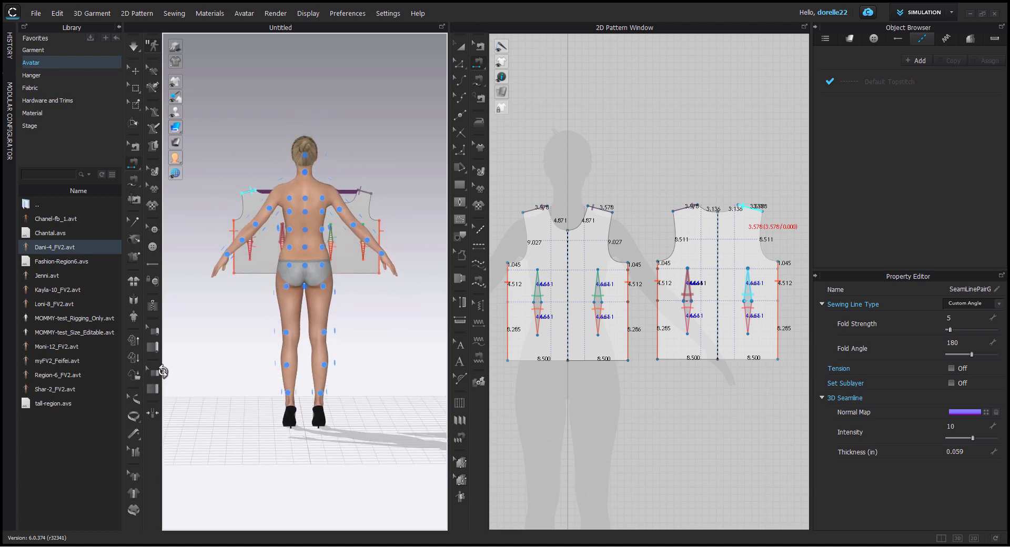
{"action": "left_click", "coordinate": [135, 71]}
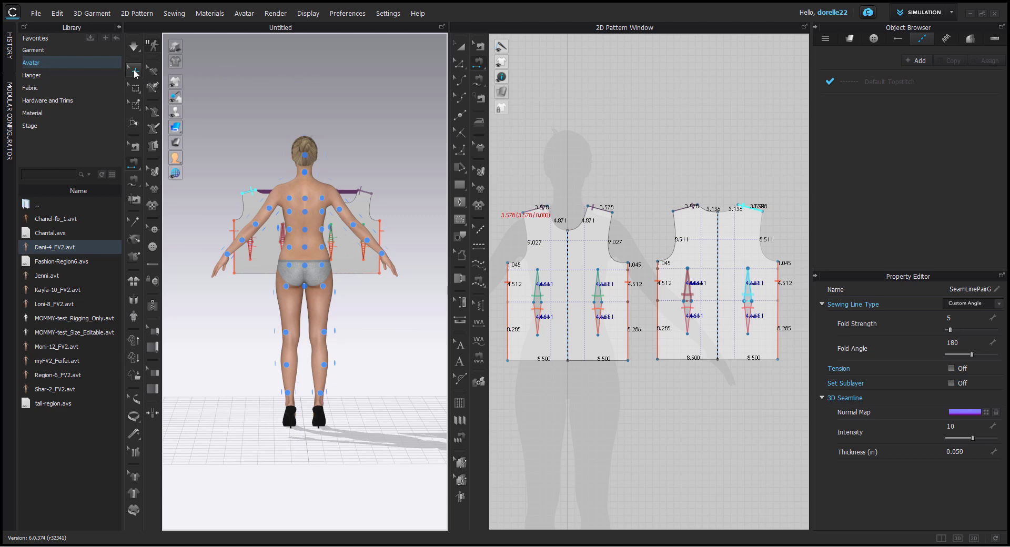
{"action": "left_click", "coordinate": [722, 270]}
{"action": "left_click_drag", "start_coordinate": [305, 230], "coordinate": [305, 214]}
{"action": "scroll", "coordinate": [306, 215], "scroll_direction": "up", "scroll_amount": 4}
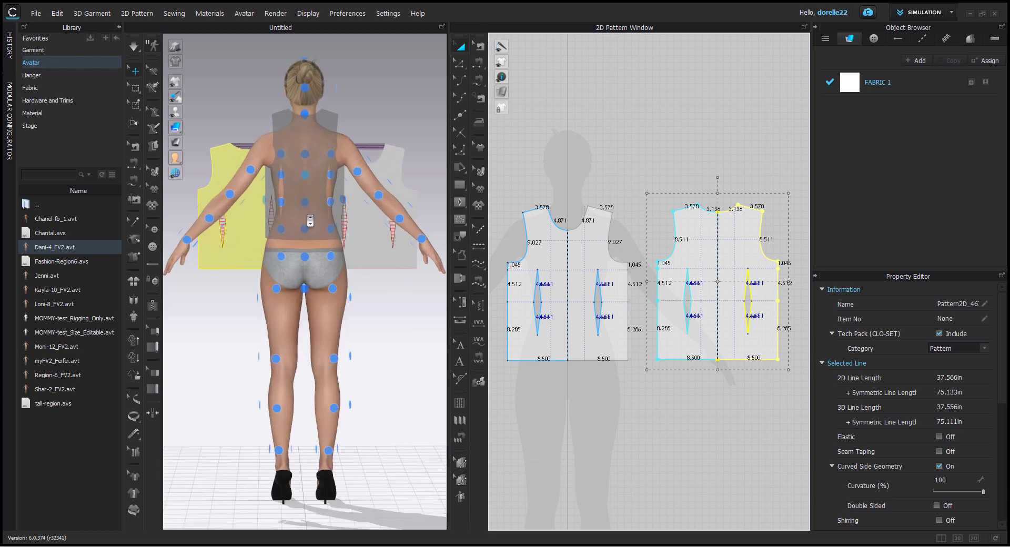
{"action": "middle_click_drag", "start_coordinate": [314, 226], "coordinate": [318, 284]}
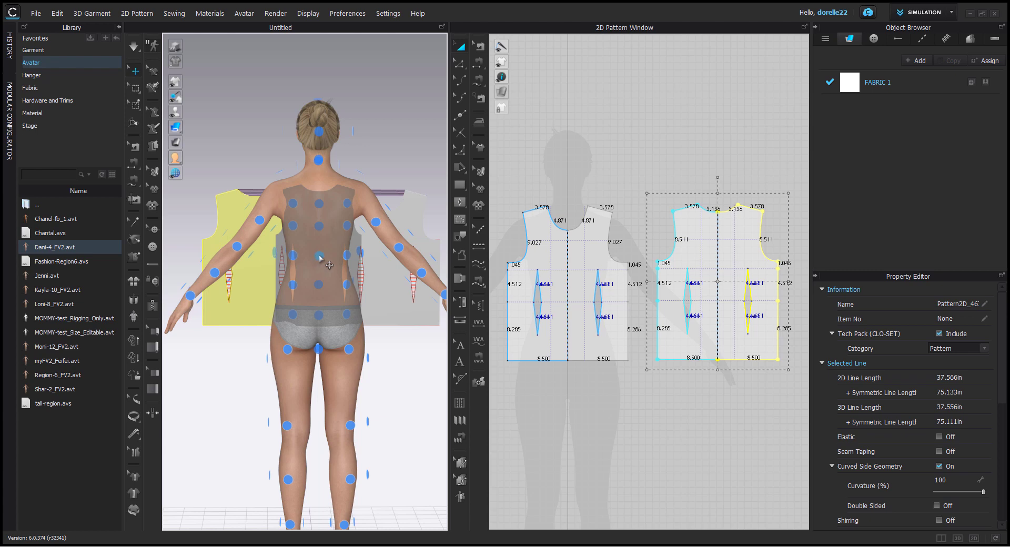
{"action": "left_click", "coordinate": [319, 227]}
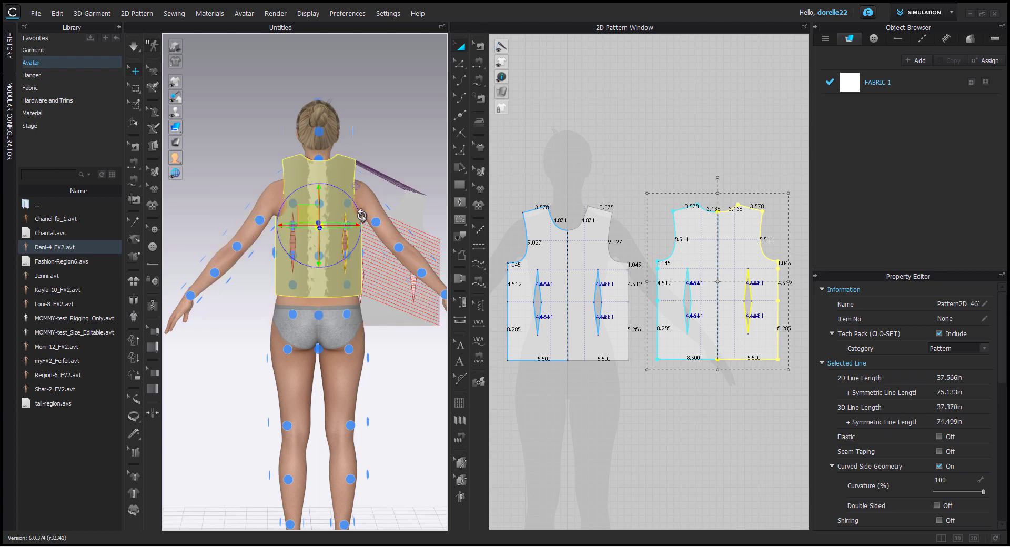
Move the front bodice clear of the torso and place it on the avatar's centre chest arrangement point.
{"action": "right_click_drag", "start_coordinate": [251, 153], "coordinate": [481, 184]}
{"action": "left_click_drag", "start_coordinate": [284, 297], "coordinate": [352, 408]}
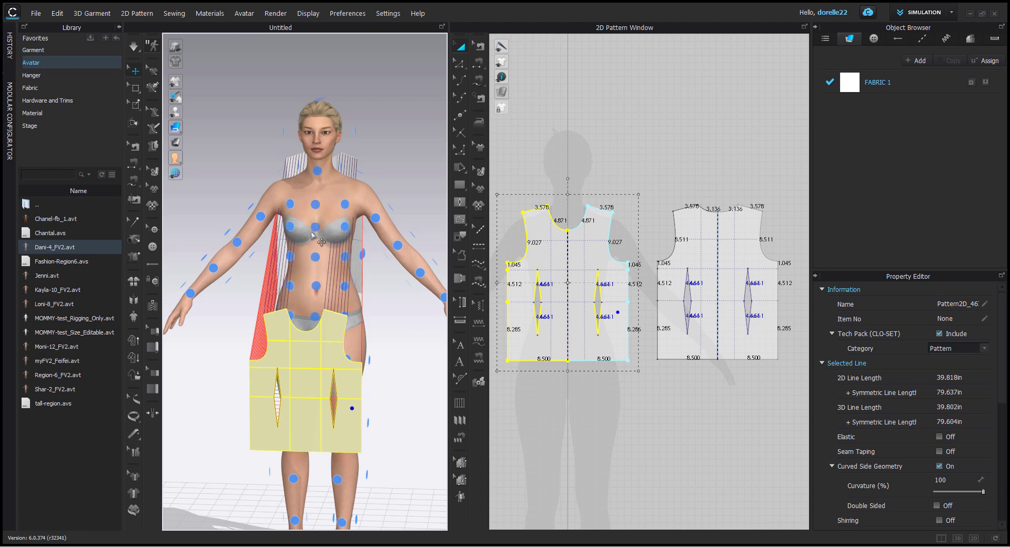
{"action": "left_click", "coordinate": [315, 231]}
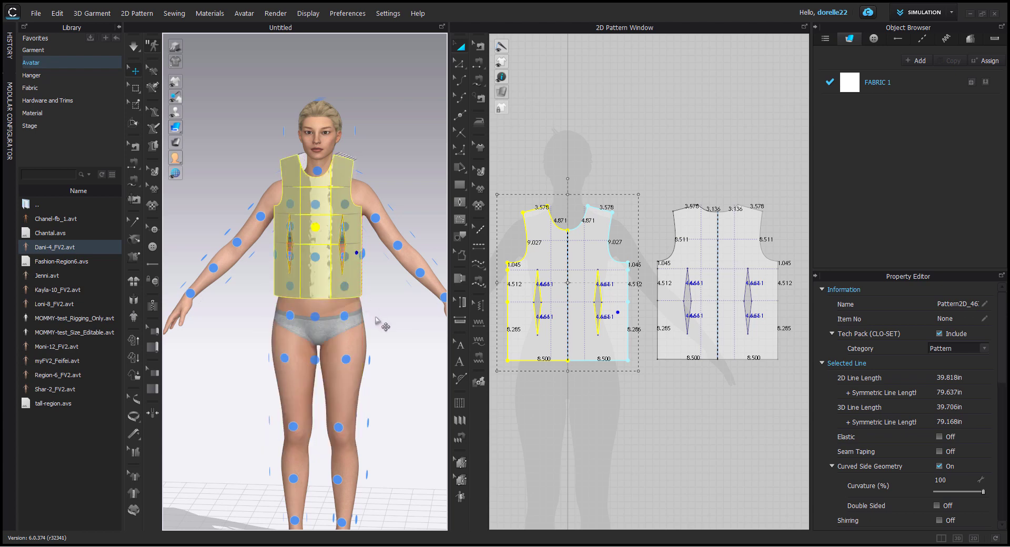
Simulate the sewn bodice on the avatar, pull the front fabric into place, and check the drape from several angles.
{"action": "right_click_drag", "start_coordinate": [401, 345], "coordinate": [263, 323]}
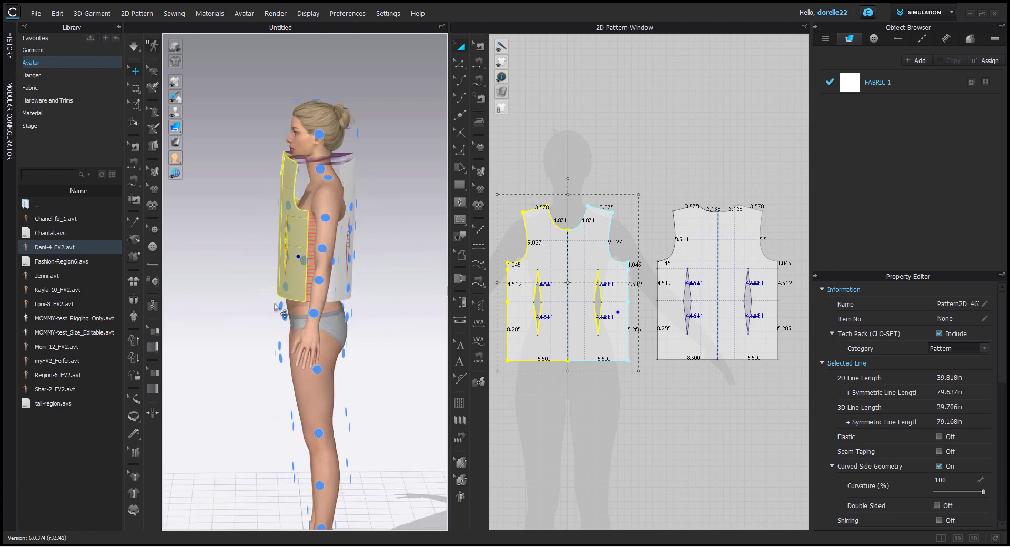
{"action": "left_click", "coordinate": [134, 45]}
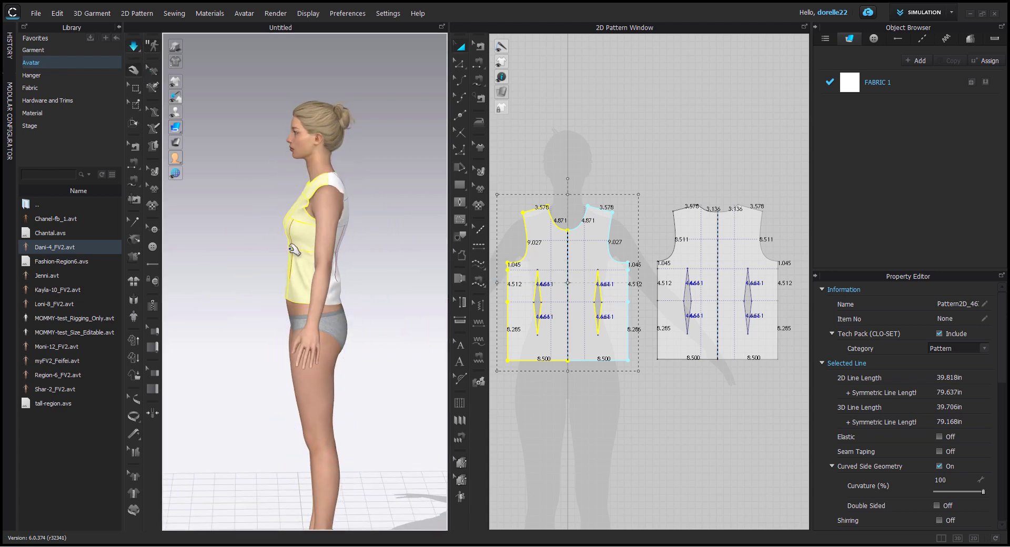
{"action": "mouse_move", "coordinate": [289, 283]}
{"action": "left_mouse_down"}
{"action": "mouse_move", "coordinate": [263, 311]}
{"action": "mouse_move", "coordinate": [291, 259]}
{"action": "mouse_move", "coordinate": [296, 294]}
{"action": "left_mouse_up"}
{"action": "key", "text": "2"}
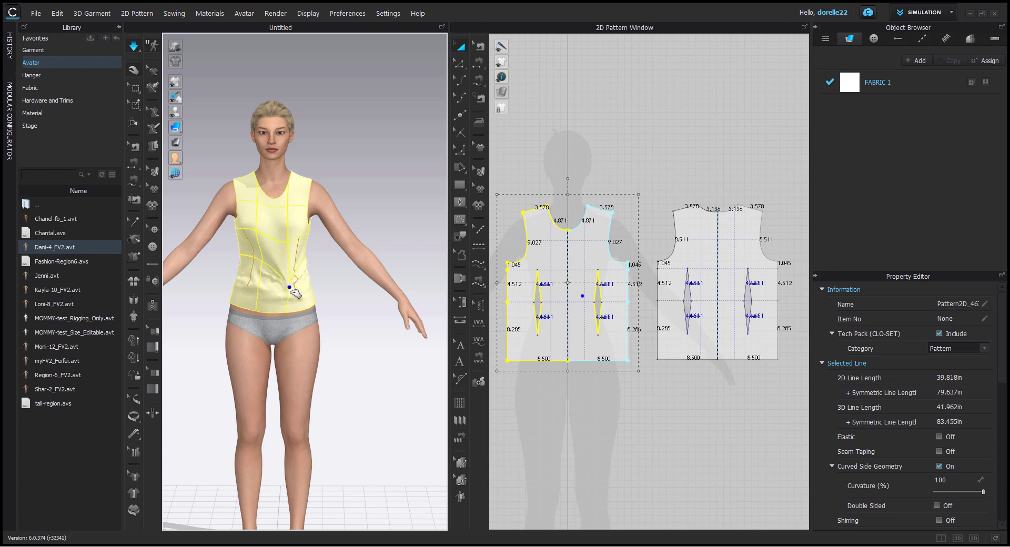
{"action": "left_click", "coordinate": [325, 294]}
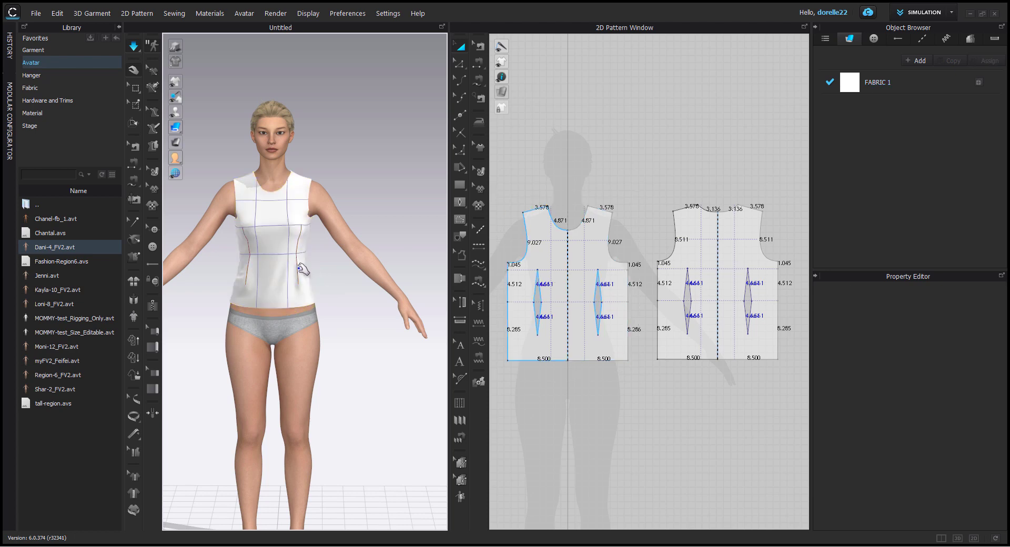
{"action": "right_click_drag", "start_coordinate": [316, 268], "coordinate": [256, 239]}
{"action": "scroll", "coordinate": [257, 235], "scroll_direction": "up", "scroll_amount": 3}
{"action": "middle_click_drag", "start_coordinate": [259, 231], "coordinate": [306, 279]}
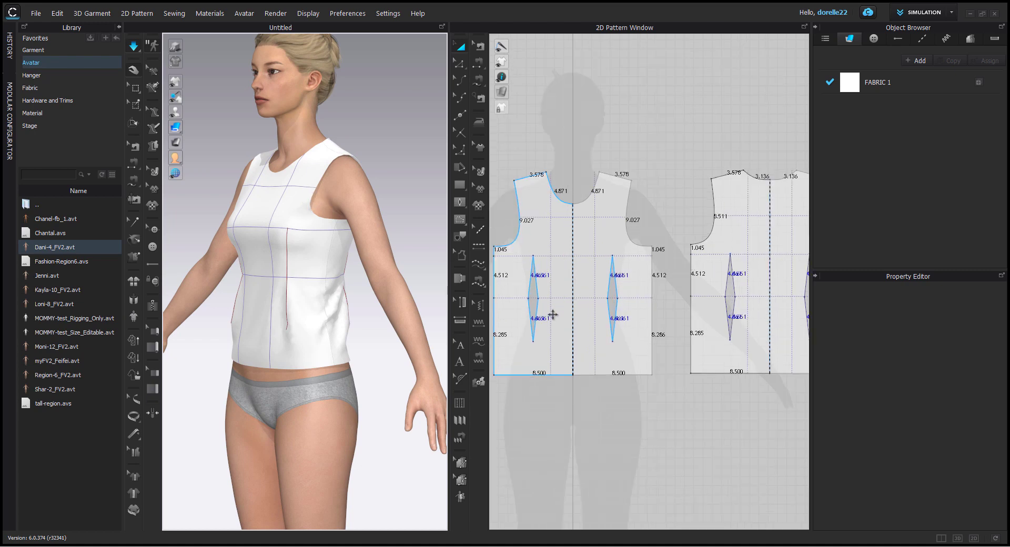
{"action": "scroll", "coordinate": [604, 314], "scroll_direction": "up", "scroll_amount": 3}
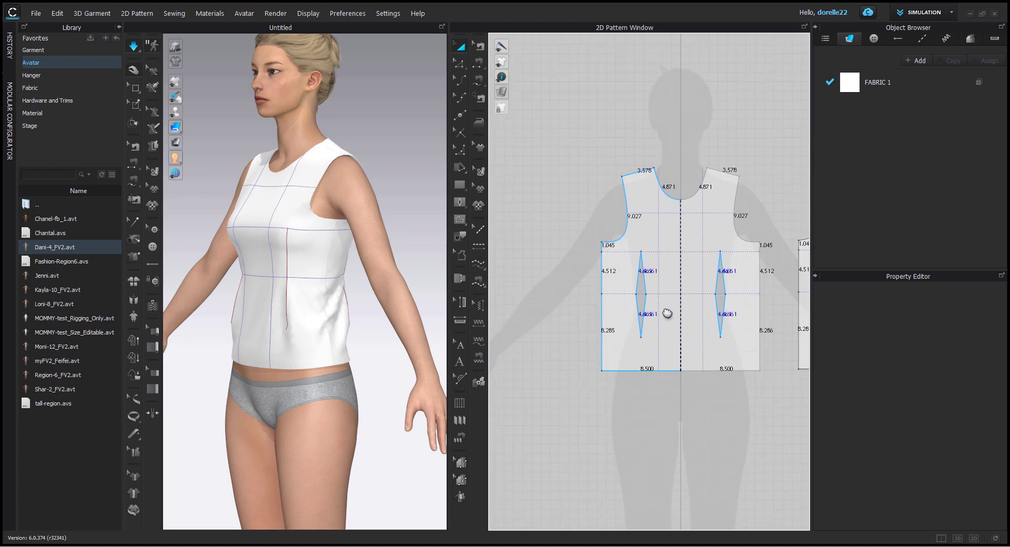
{"action": "left_click", "coordinate": [459, 64]}
{"action": "left_click_drag", "start_coordinate": [532, 268], "coordinate": [681, 288]}
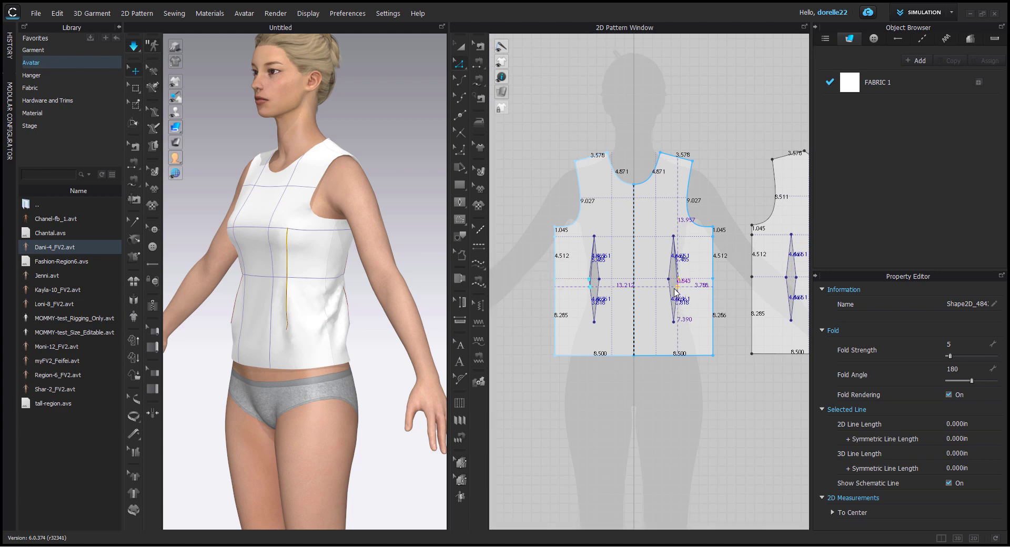
{"action": "left_click_drag", "start_coordinate": [669, 283], "coordinate": [669, 287]}
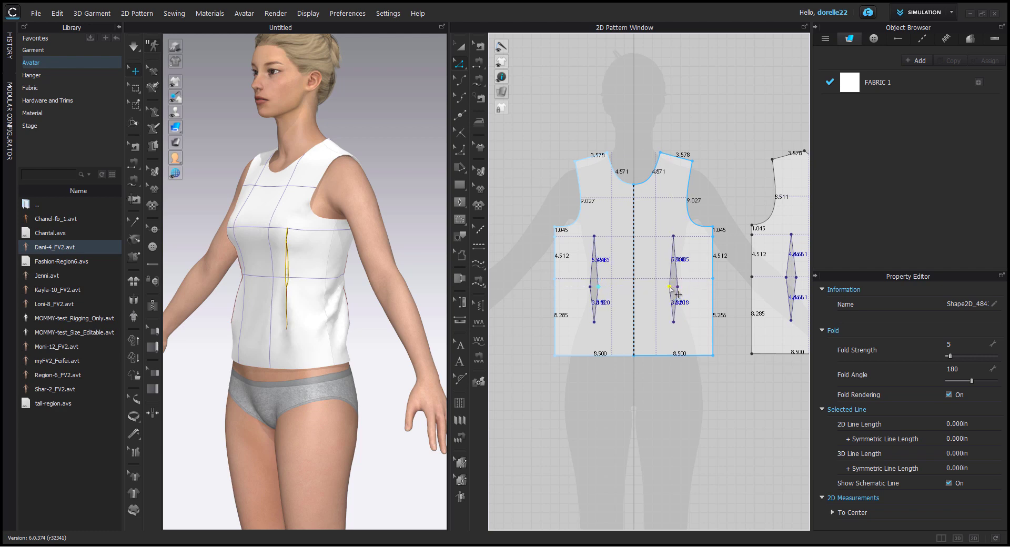
{"action": "middle_click_drag", "start_coordinate": [719, 316], "coordinate": [605, 320]}
{"action": "left_click_drag", "start_coordinate": [630, 273], "coordinate": [772, 296]}
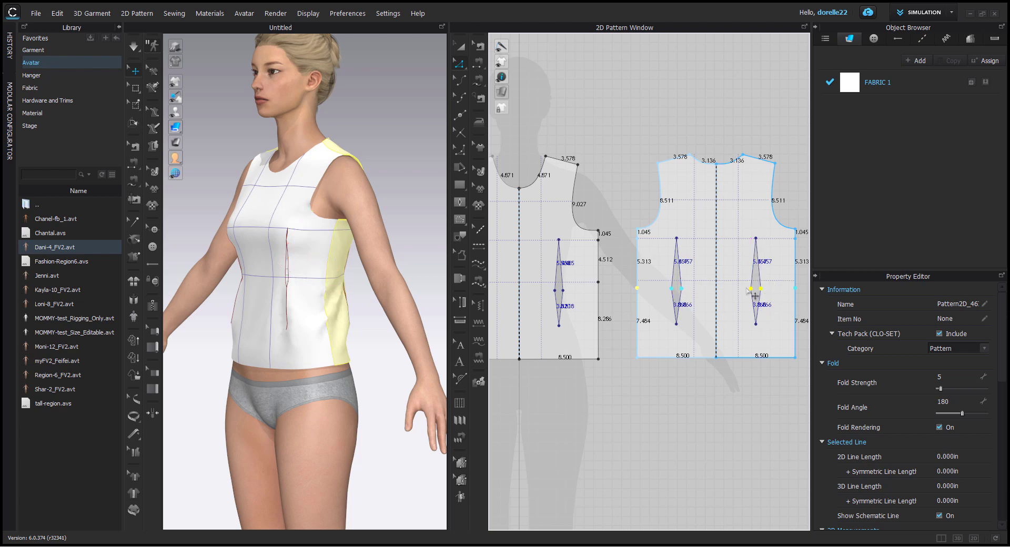
{"action": "right_click_drag", "start_coordinate": [631, 294], "coordinate": [696, 290]}
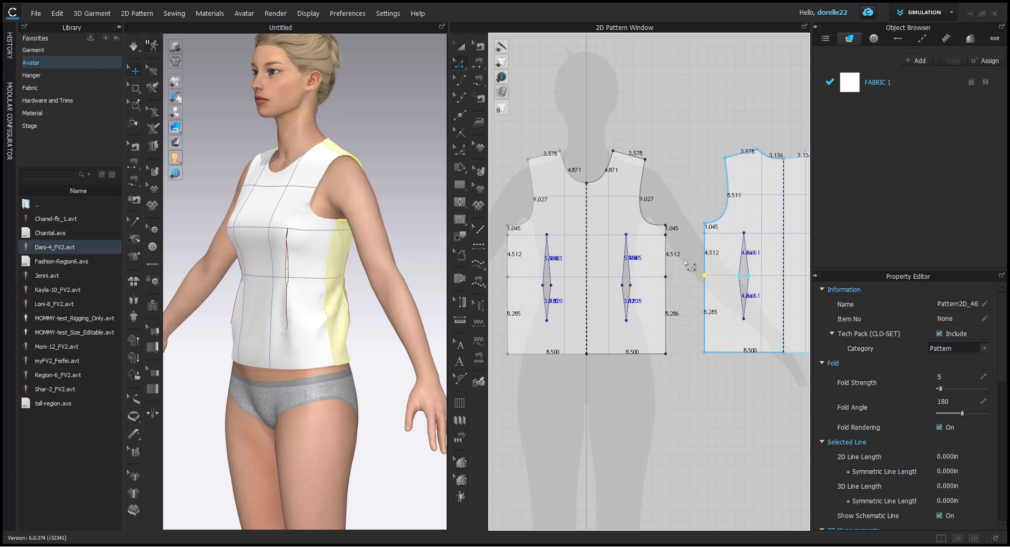
{"action": "key", "text": "ctrl+z"}
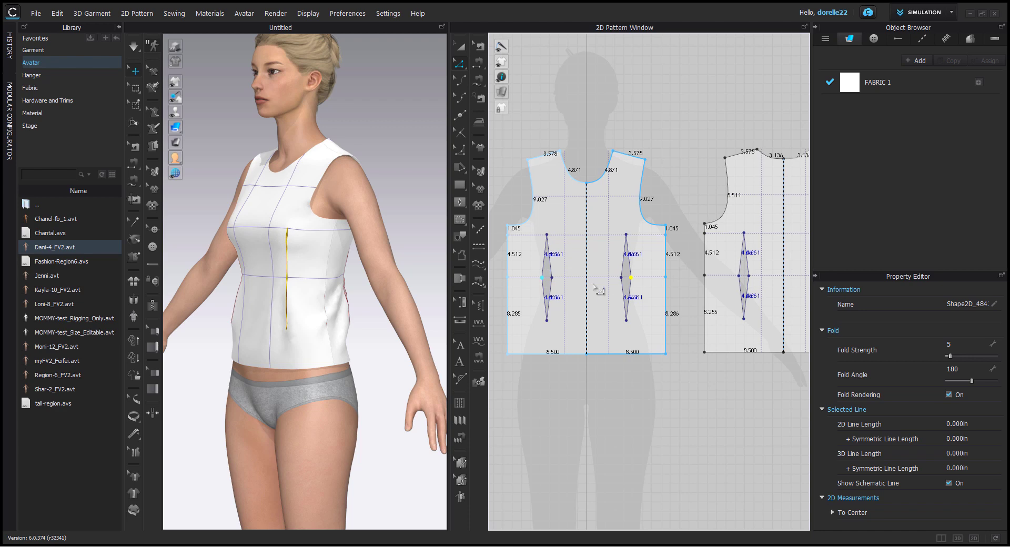
{"action": "left_click_drag", "start_coordinate": [530, 271], "coordinate": [642, 281]}
{"action": "right_click", "coordinate": [622, 279]}
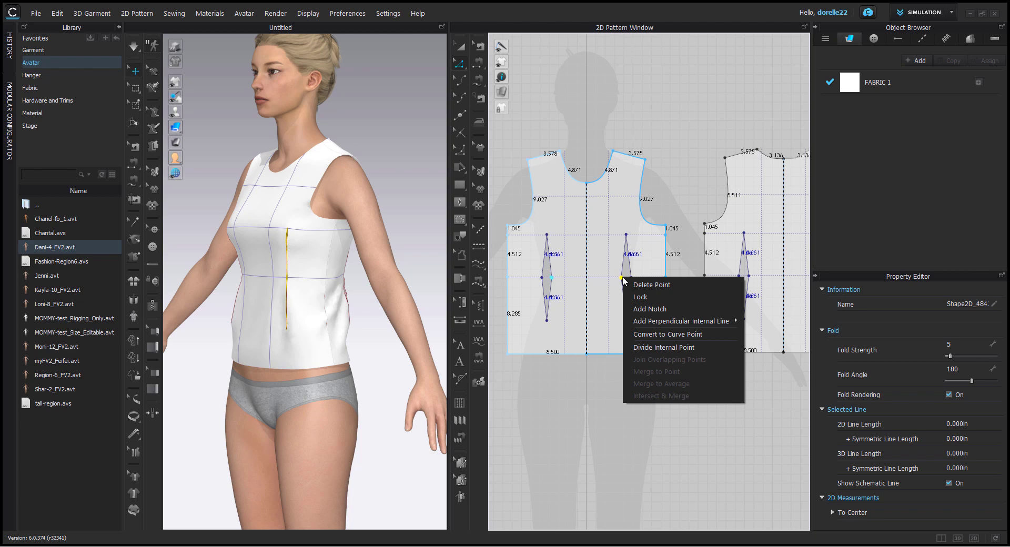
{"action": "key", "text": "Escape"}
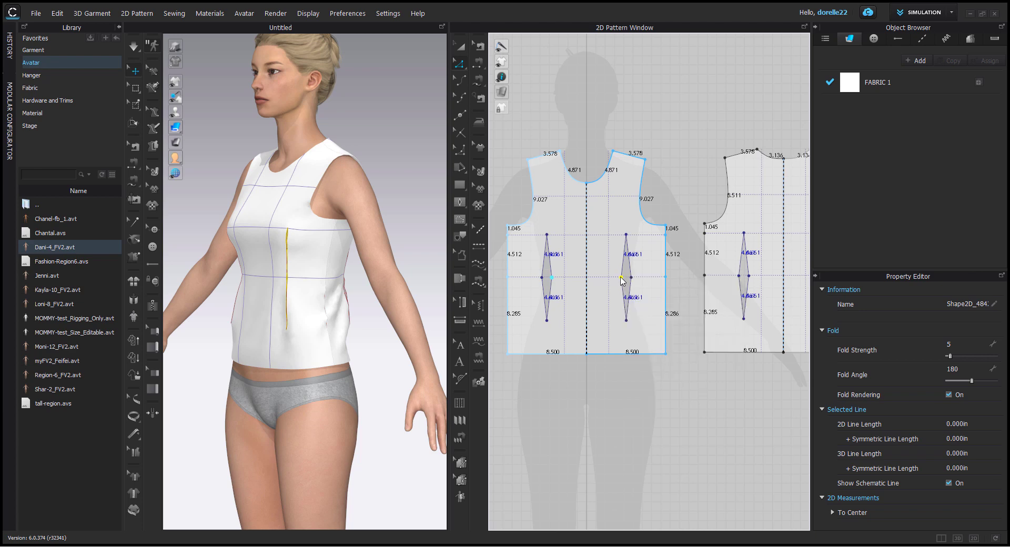
{"action": "left_click", "coordinate": [684, 272]}
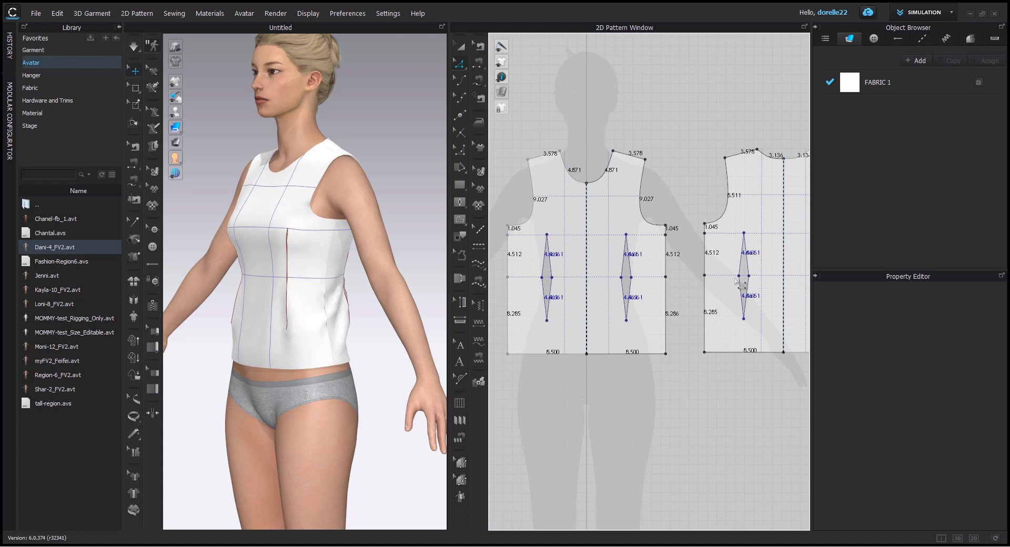
Lower both side points of the front bodice's waist dart slightly below the waistline, one point at a time.
{"action": "left_click_drag", "start_coordinate": [492, 270], "coordinate": [697, 309]}
{"action": "left_click", "coordinate": [631, 283]}
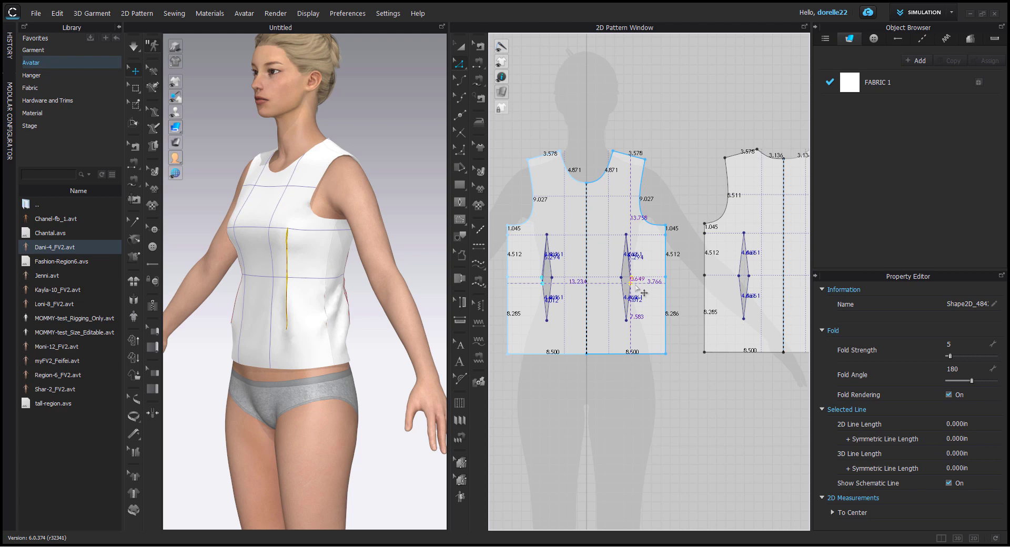
{"action": "right_click", "coordinate": [637, 289]}
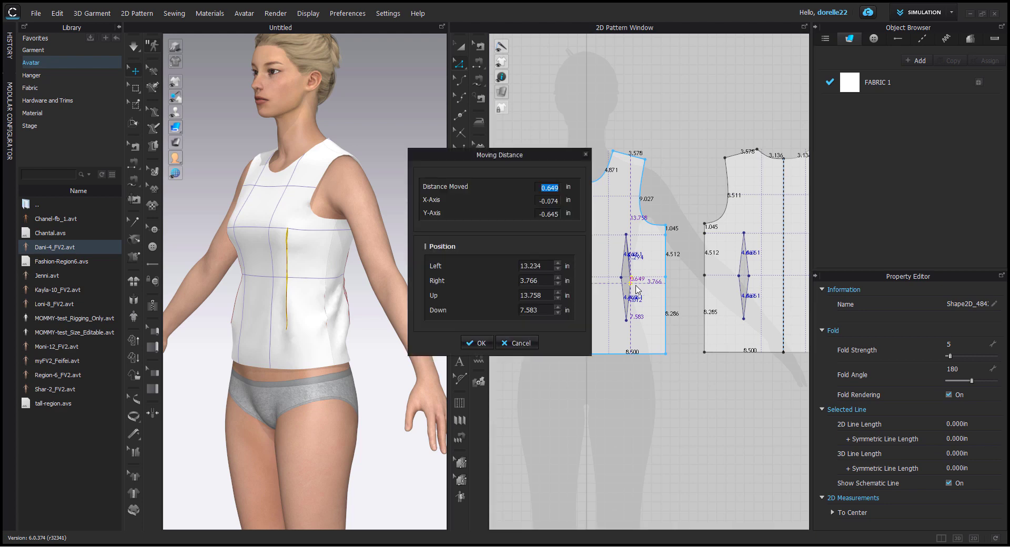
{"action": "key", "text": "Return"}
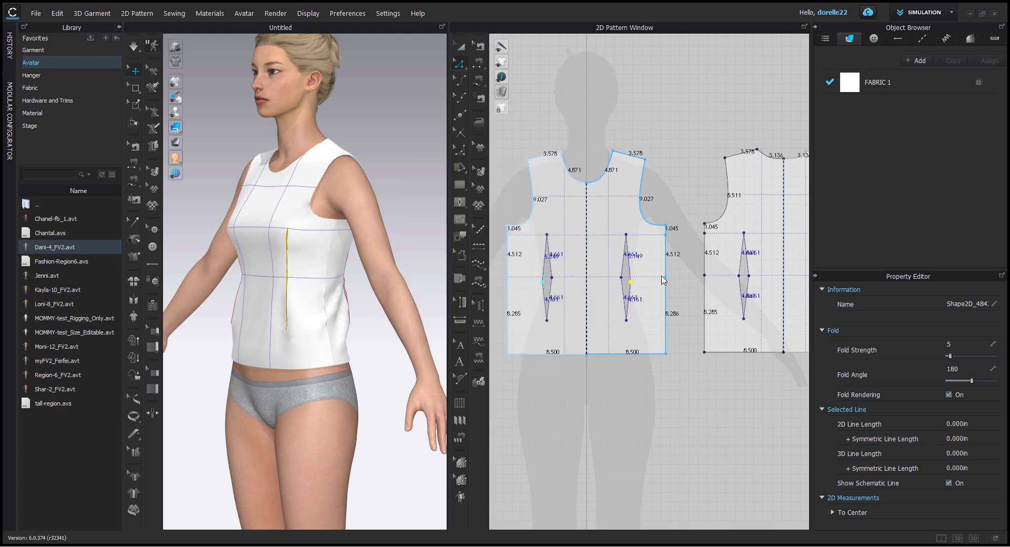
{"action": "left_click_drag", "start_coordinate": [623, 281], "coordinate": [624, 285]}
{"action": "right_click", "coordinate": [624, 286]}
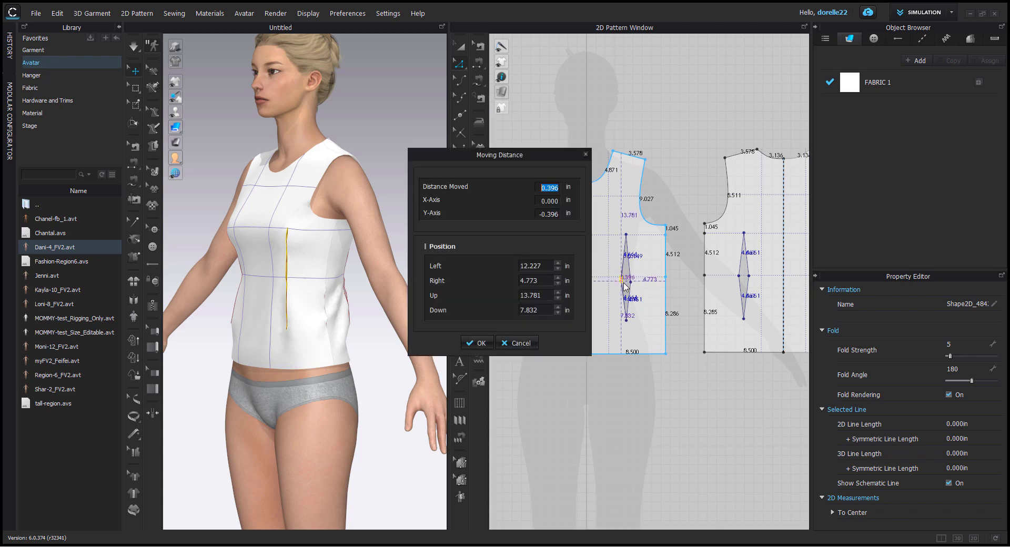
{"action": "key", "text": "Return"}
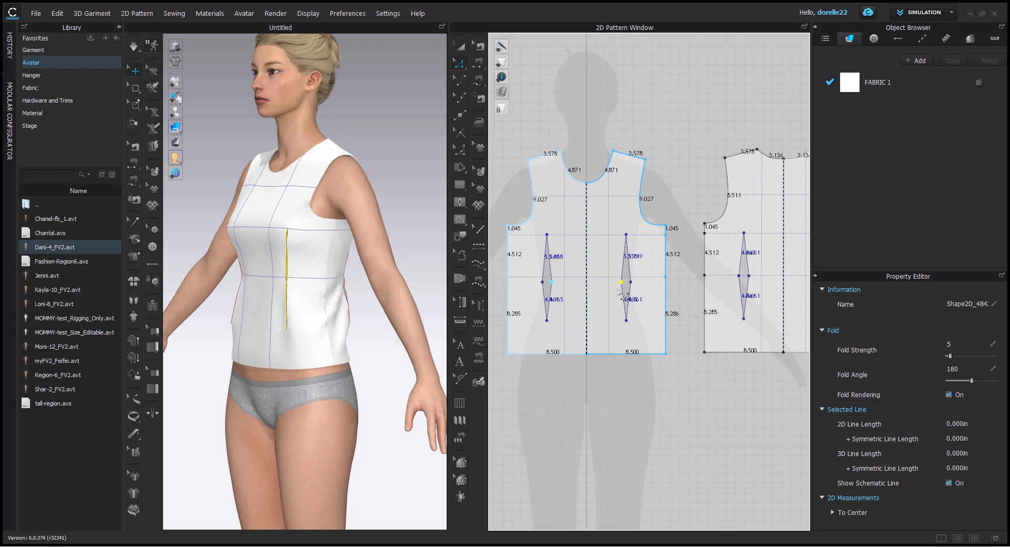
Move the waist point on the front bodice's side seam straight down by 1 in.
{"action": "scroll", "coordinate": [672, 298], "scroll_direction": "down", "scroll_amount": 2}
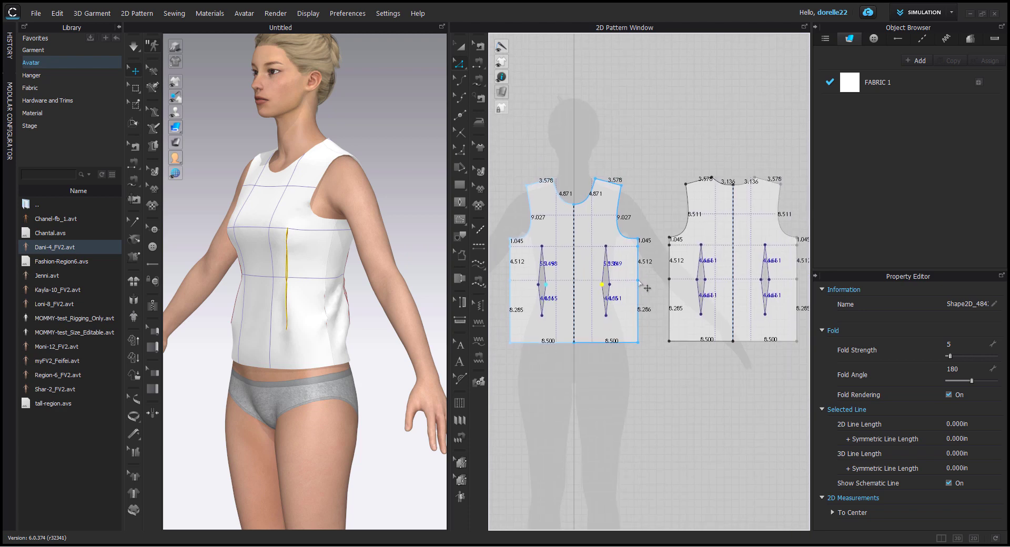
{"action": "left_click", "coordinate": [639, 283]}
{"action": "left_click_drag", "start_coordinate": [639, 283], "coordinate": [640, 288]}
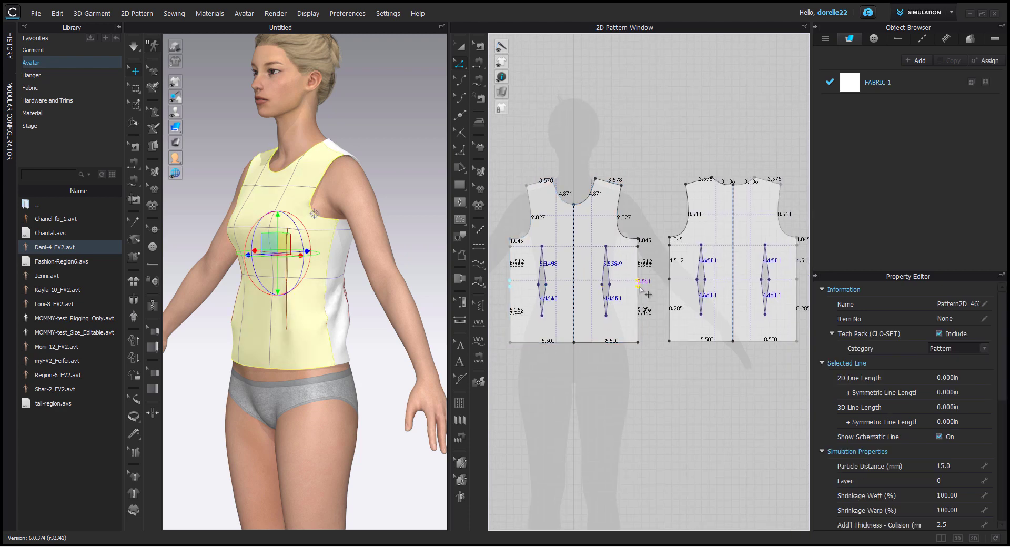
{"action": "right_click", "coordinate": [640, 287]}
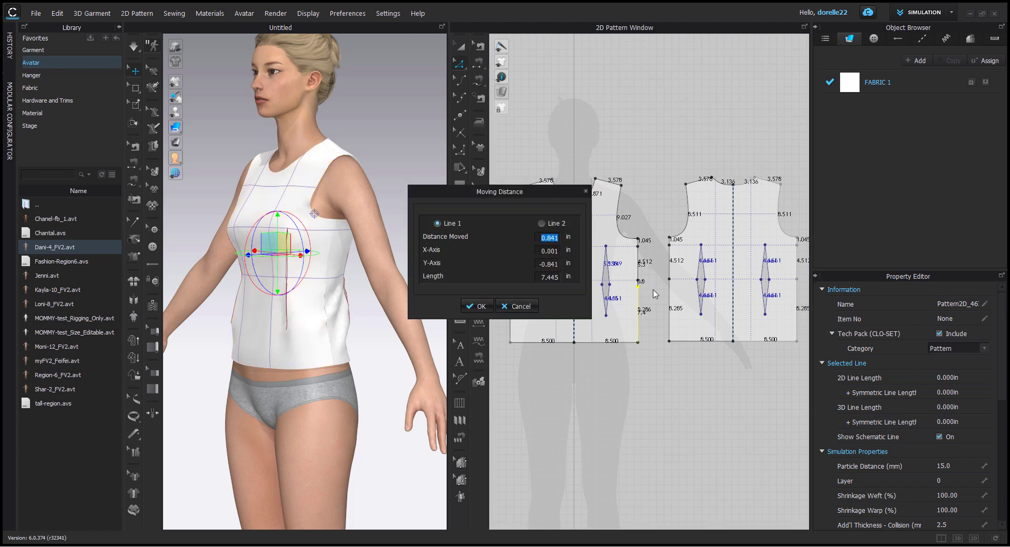
{"action": "type", "text": "1"}
{"action": "key", "text": "Return"}
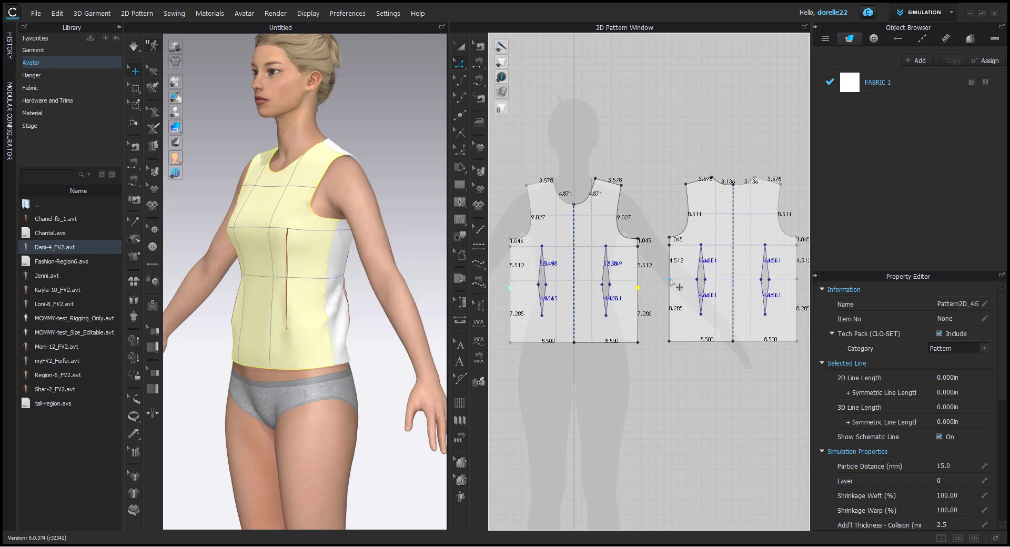
Move the waist point on the back bodice's side seam straight down by 1 in.
{"action": "left_click_drag", "start_coordinate": [669, 279], "coordinate": [671, 287]}
{"action": "right_click", "coordinate": [671, 287]}
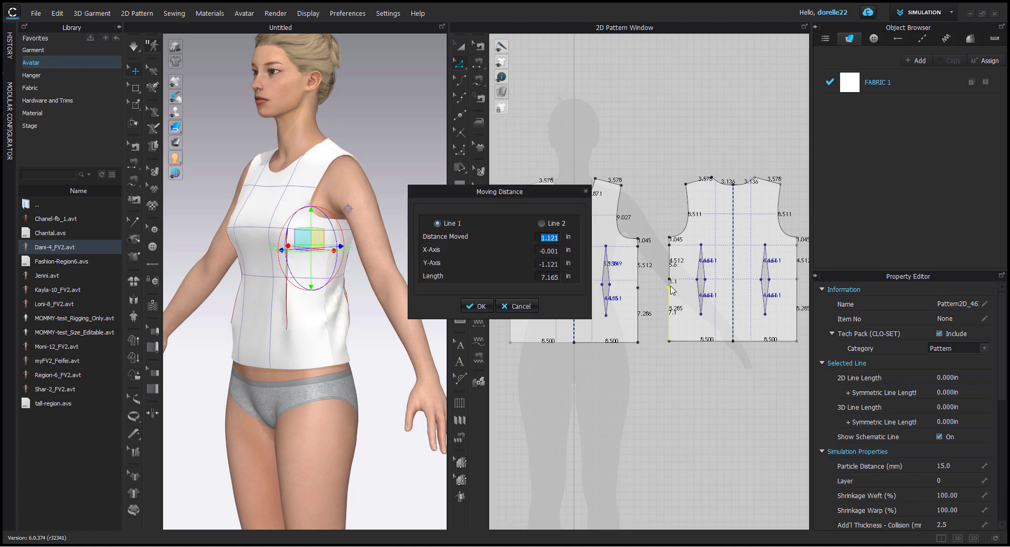
{"action": "type", "text": "1"}
{"action": "key", "text": "Return"}
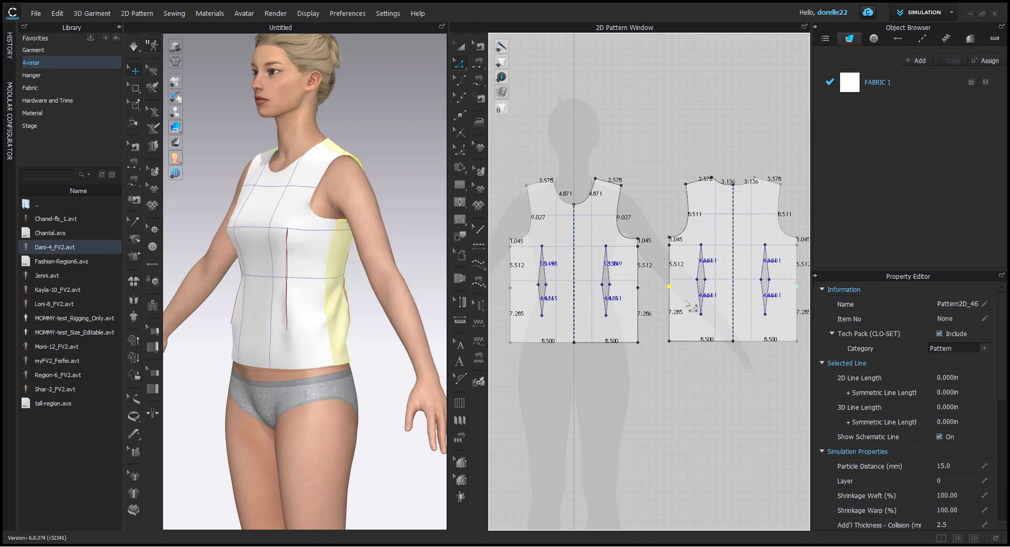
Lower both side points of the back bodice's waist dart together, slightly below the waistline.
{"action": "left_click", "coordinate": [701, 280]}
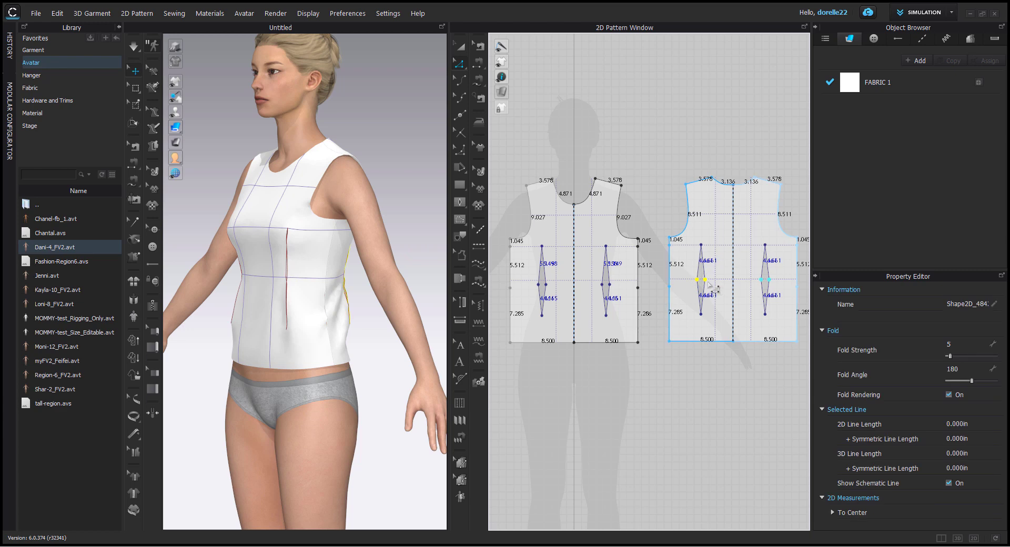
{"action": "left_click_drag", "start_coordinate": [708, 283], "coordinate": [709, 287]}
{"action": "key", "text": "Return"}
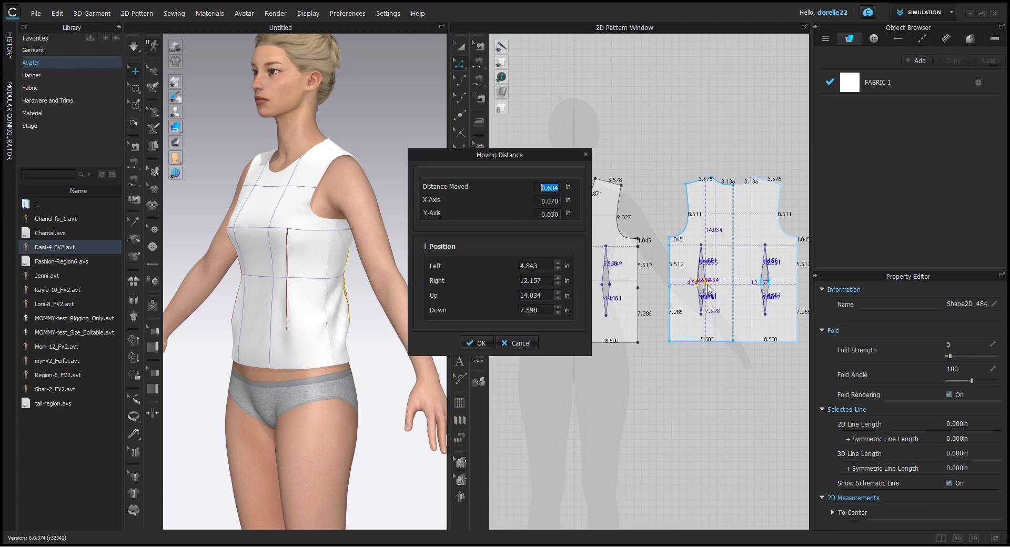
{"action": "key", "text": "Return"}
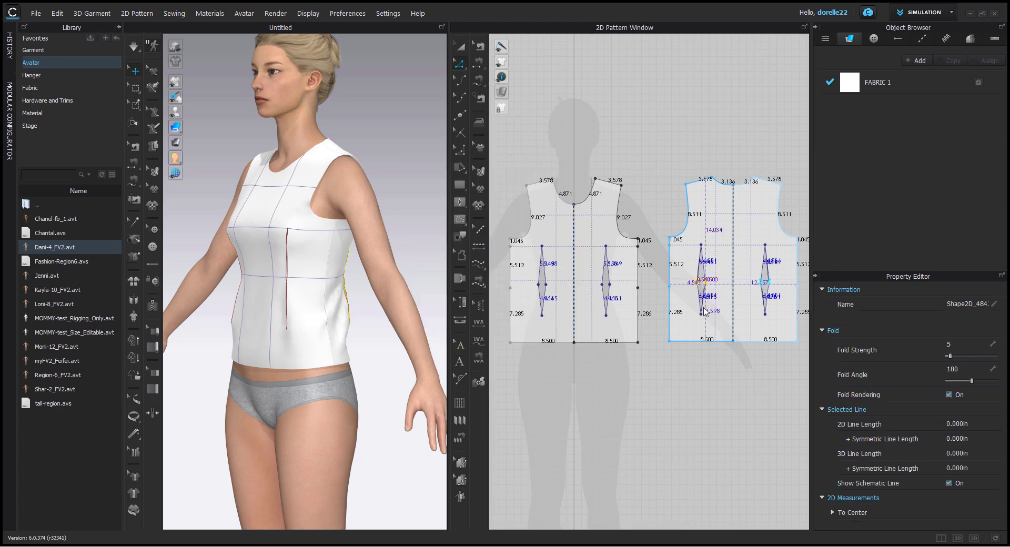
Simulate the adjusted bodice, pull its front fabric into place and check the fit from the front.
{"action": "left_click", "coordinate": [573, 104]}
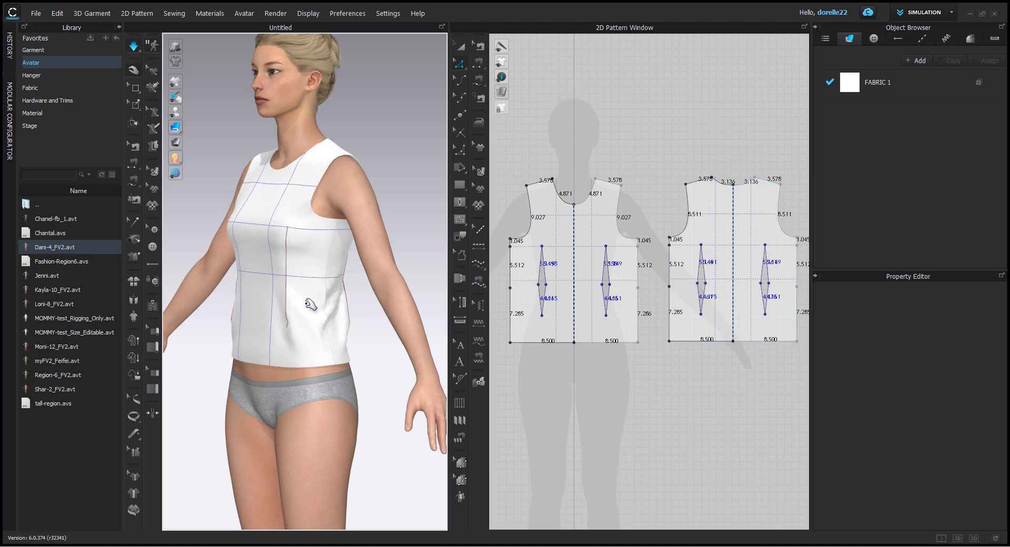
{"action": "left_click", "coordinate": [258, 273]}
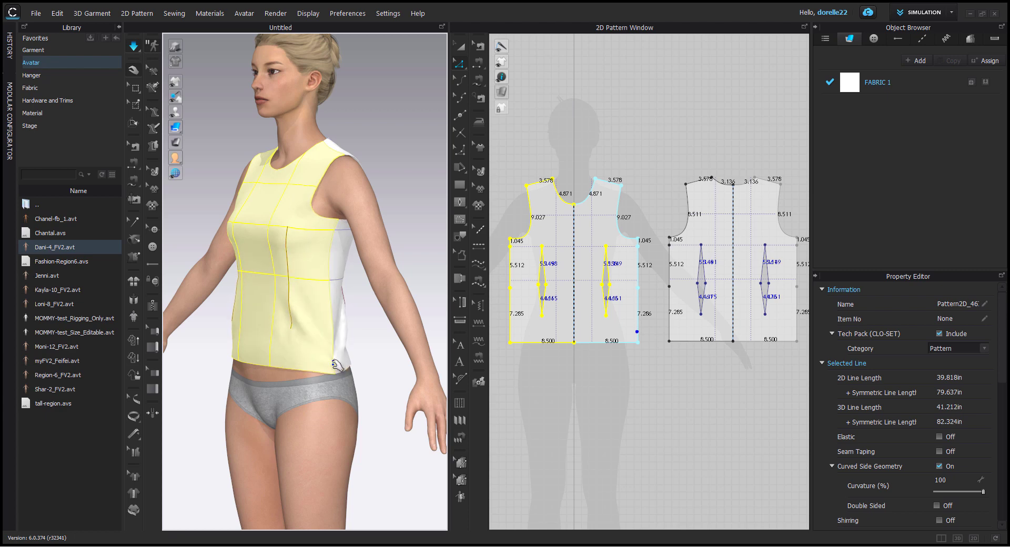
{"action": "right_click_drag", "start_coordinate": [347, 357], "coordinate": [407, 352]}
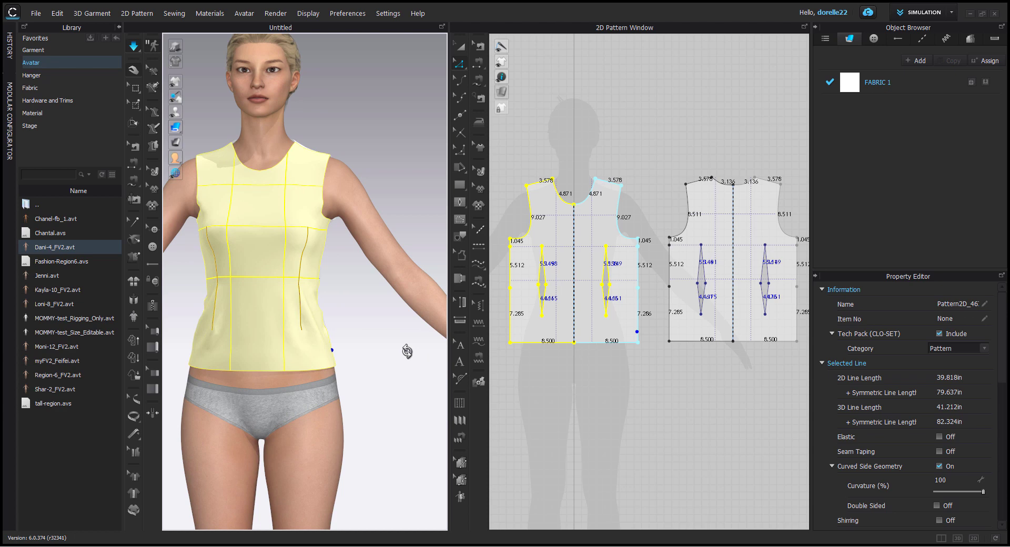
Move both side points of the front bodice's waist dart together a further 0.5 in down.
{"action": "left_click", "coordinate": [561, 135]}
{"action": "right_click", "coordinate": [571, 247]}
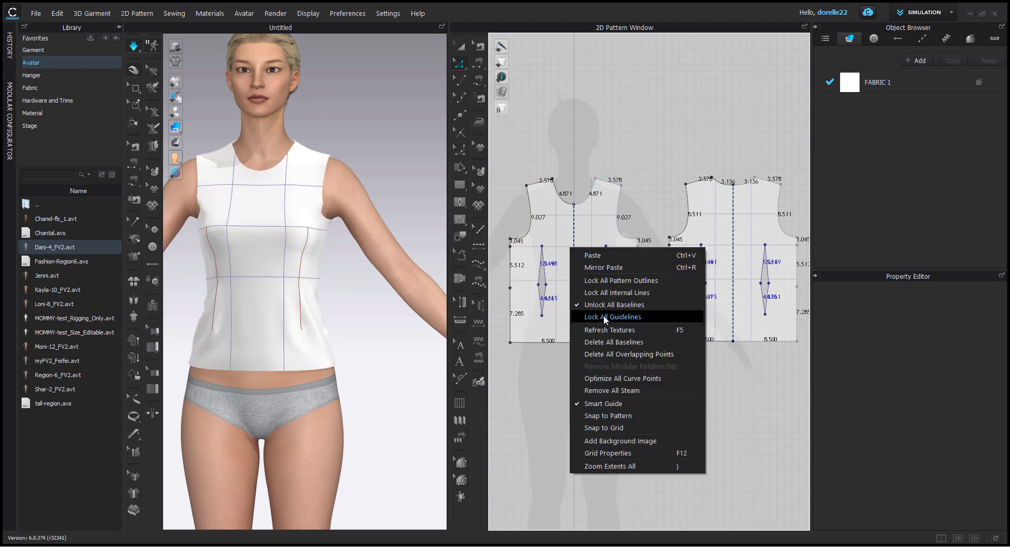
{"action": "left_click", "coordinate": [534, 290]}
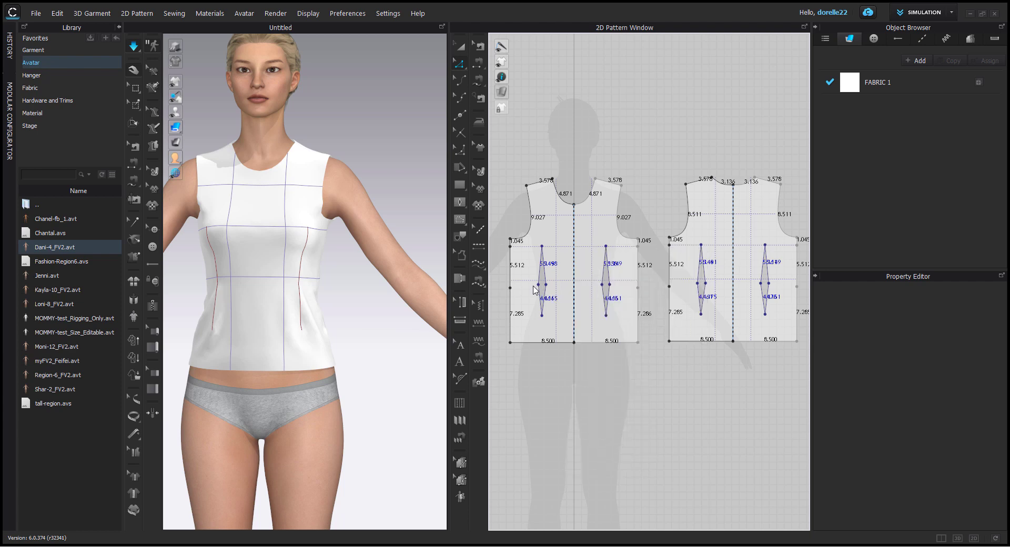
{"action": "left_click", "coordinate": [547, 285]}
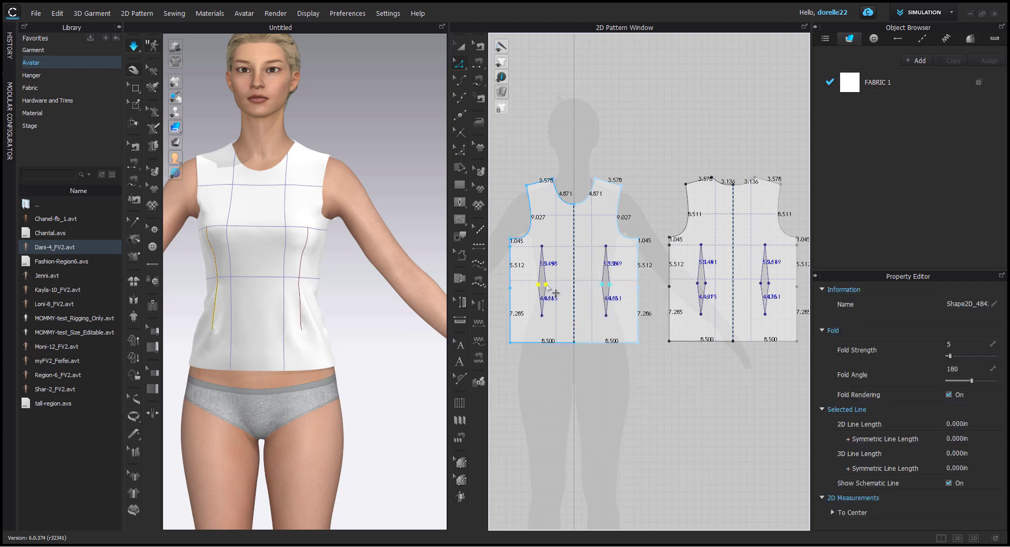
{"action": "left_click_drag", "start_coordinate": [547, 286], "coordinate": [548, 289]}
{"action": "right_click", "coordinate": [554, 296]}
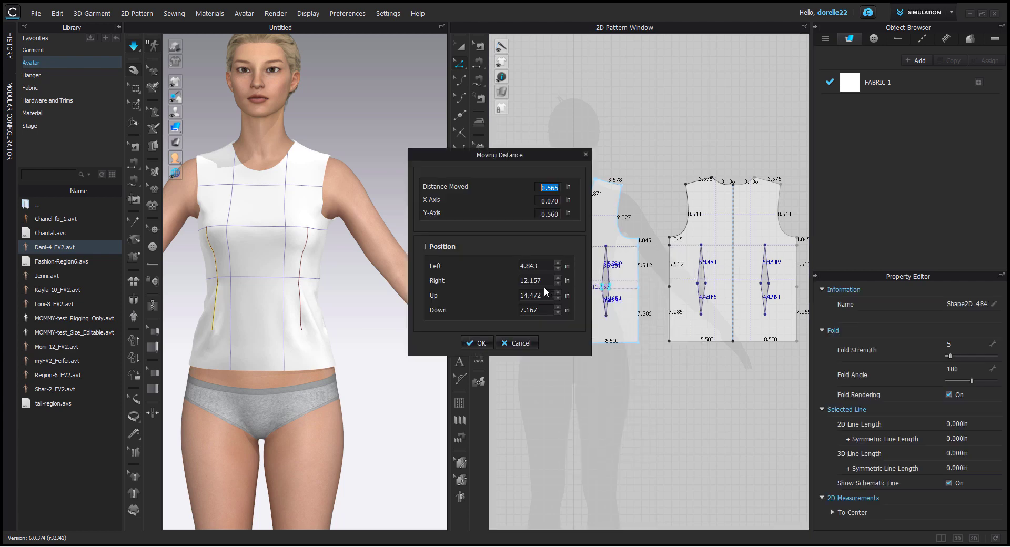
{"action": "type", "text": ".5"}
{"action": "key", "text": "Return"}
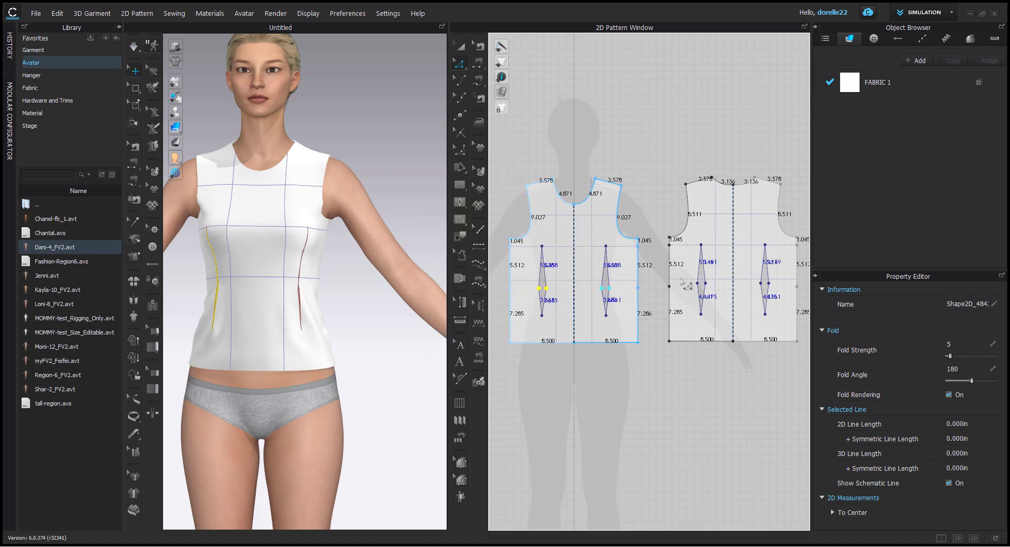
Lower both side points of the back waist dart again, level with the waist point on the side seam.
{"action": "left_click_drag", "start_coordinate": [681, 277], "coordinate": [711, 289]}
{"action": "left_click_drag", "start_coordinate": [705, 286], "coordinate": [707, 293]}
{"action": "right_click", "coordinate": [707, 292]}
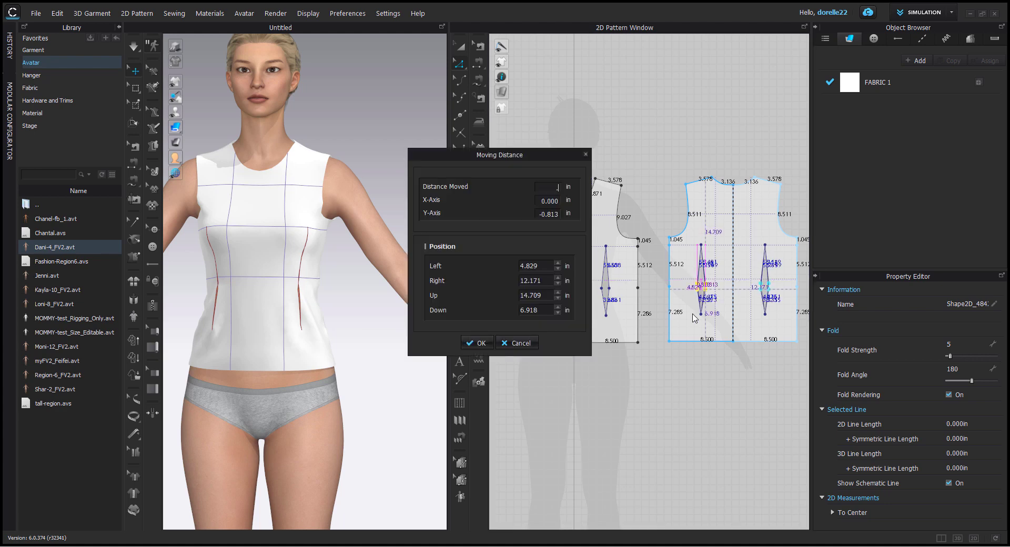
{"action": "key", "text": "Escape"}
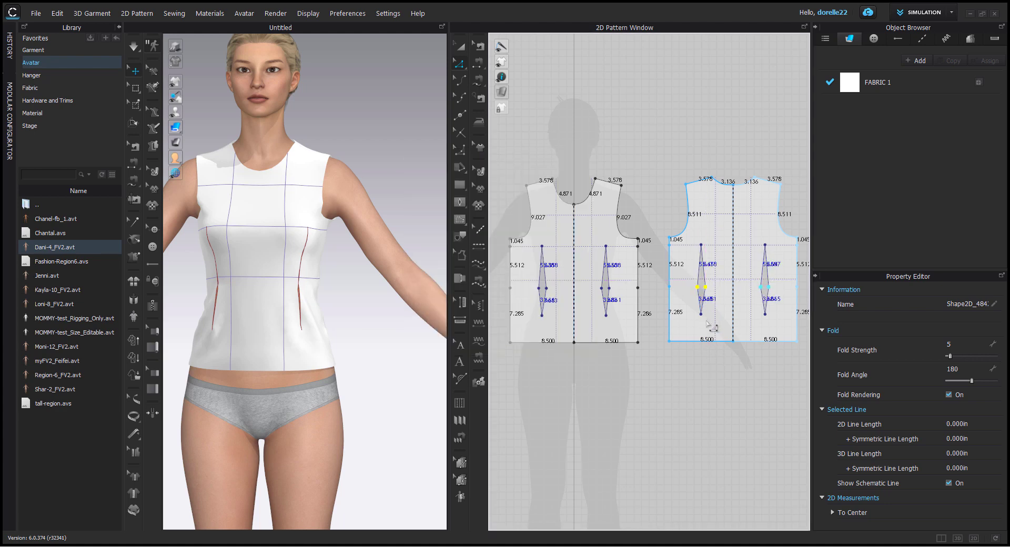
Lengthen the back waist dart at its upper and lower tips, and extend the front dart's lower tip toward the hem.
{"action": "left_click_drag", "start_coordinate": [702, 316], "coordinate": [701, 326]}
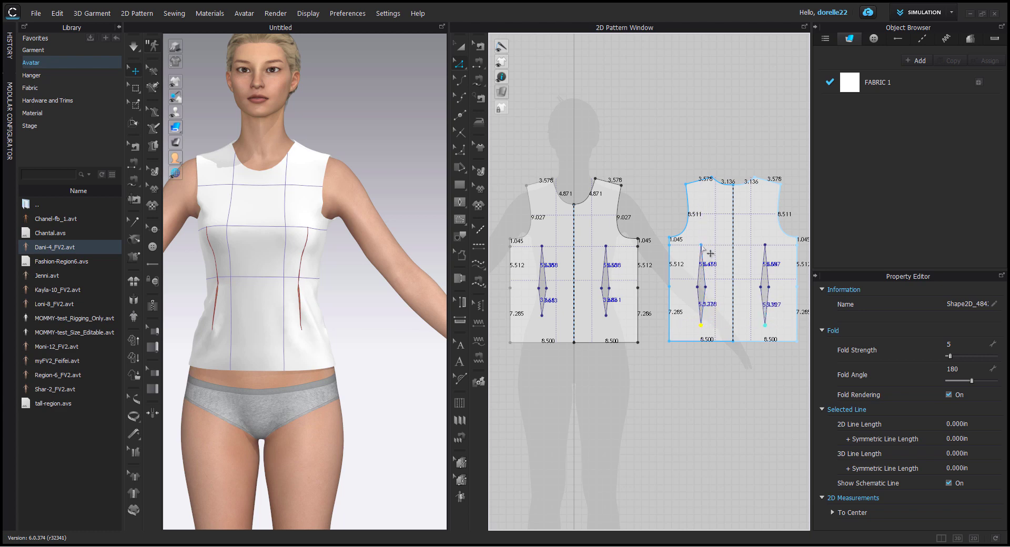
{"action": "left_click_drag", "start_coordinate": [710, 248], "coordinate": [709, 236]}
{"action": "left_click_drag", "start_coordinate": [606, 316], "coordinate": [608, 327]}
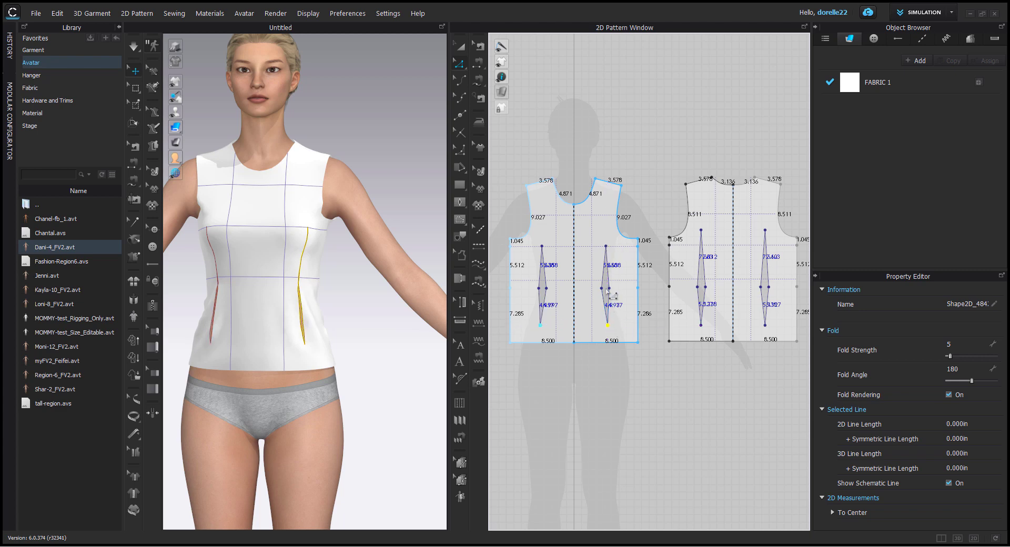
Widen the front bodice's waist dart slightly by moving its outer side point toward the side seam.
{"action": "scroll", "coordinate": [608, 289], "scroll_direction": "up", "scroll_amount": 4}
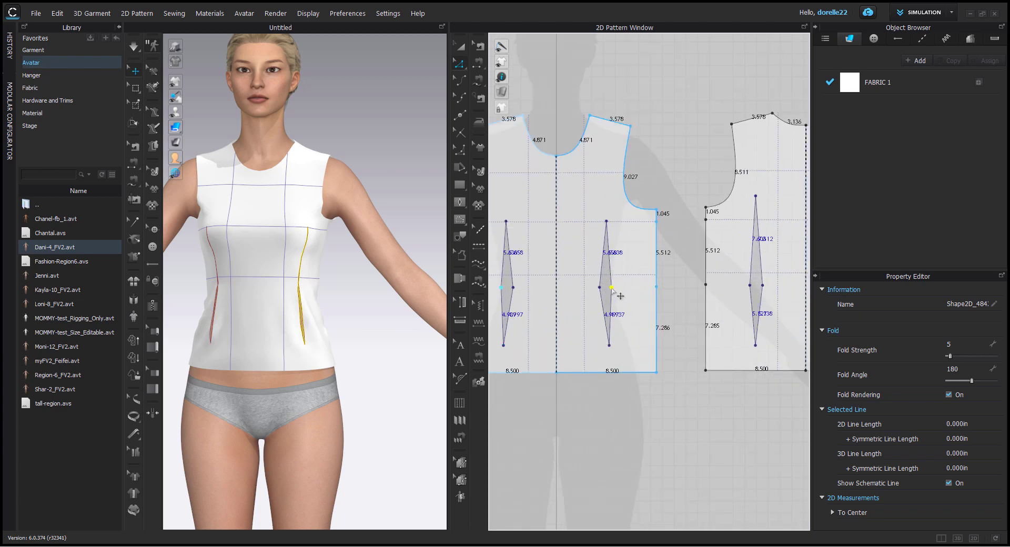
{"action": "left_click_drag", "start_coordinate": [612, 288], "coordinate": [614, 287]}
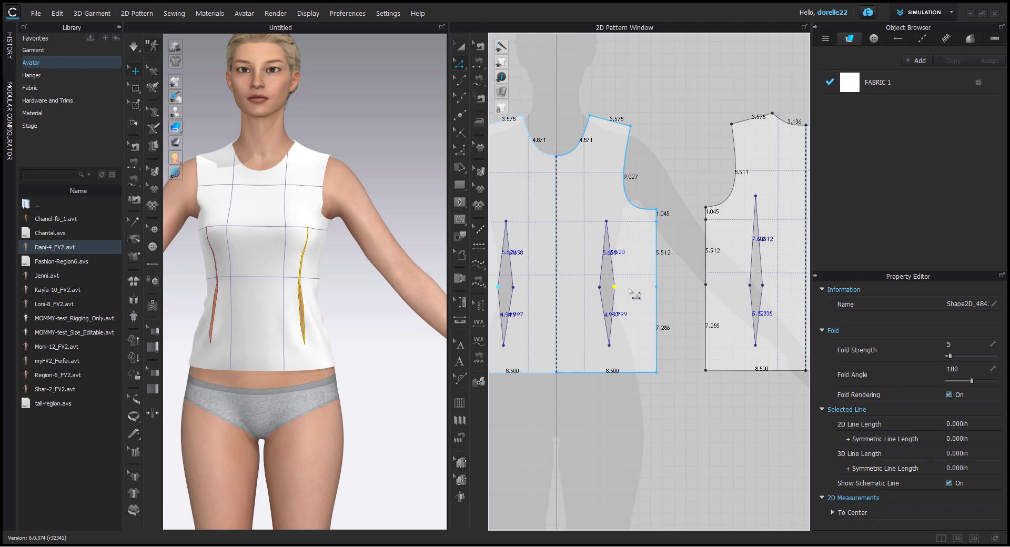
{"action": "left_click", "coordinate": [677, 284]}
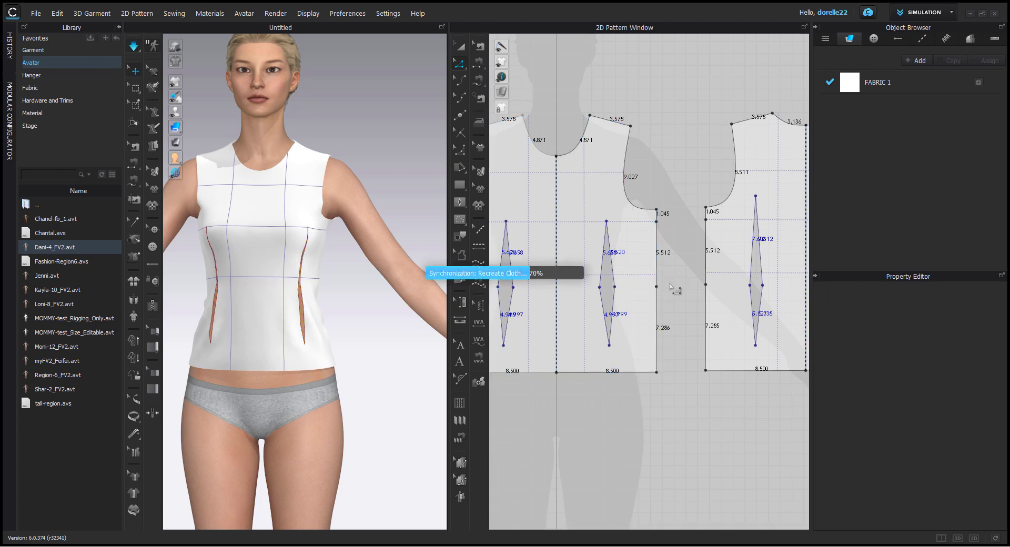
Simulate the bodice with the widened front waist darts and pull on its front fabric to settle it on the avatar.
{"action": "key", "text": "space"}
{"action": "left_click", "coordinate": [268, 307]}
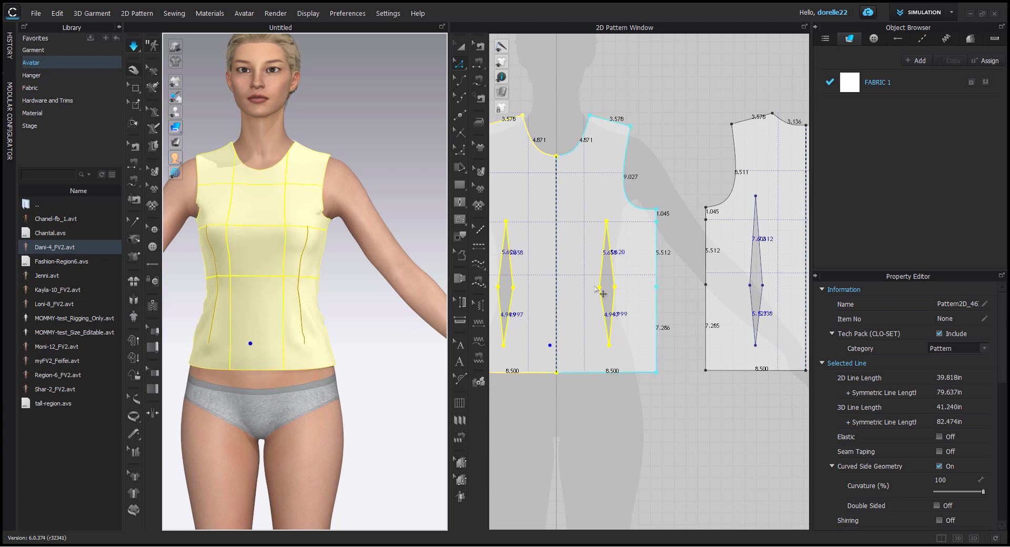
{"action": "middle_click_drag", "start_coordinate": [578, 276], "coordinate": [668, 261]}
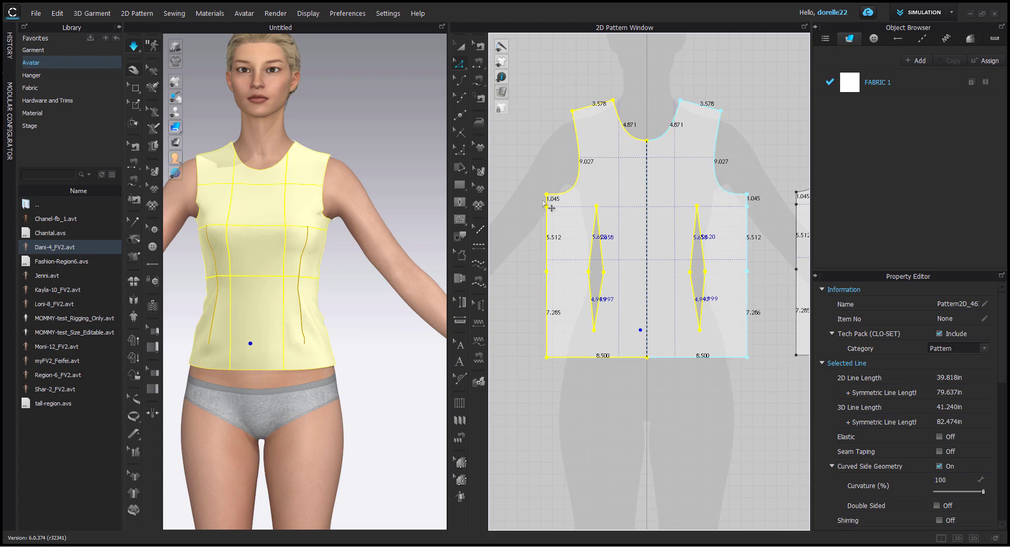
{"action": "left_click", "coordinate": [217, 291]}
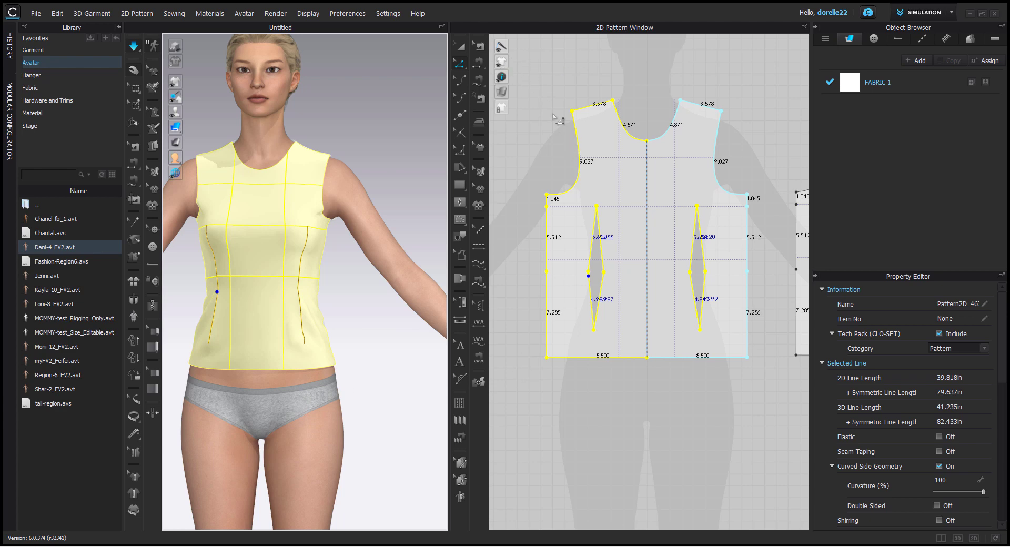
Lower the front bodice's waist baseline level with the dart's side points, unlocking all baselines for the move and locking them again.
{"action": "right_click", "coordinate": [584, 122]}
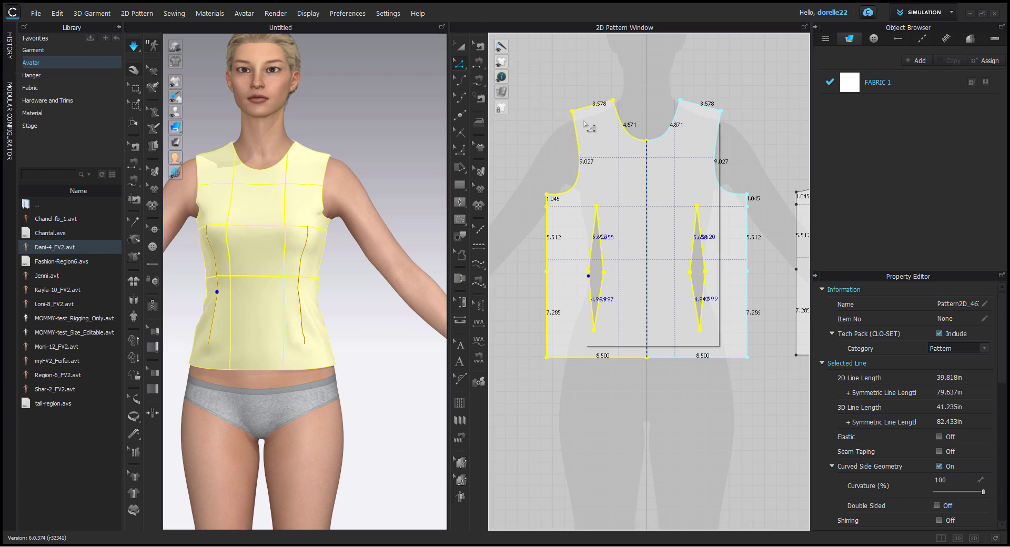
{"action": "left_click", "coordinate": [623, 177]}
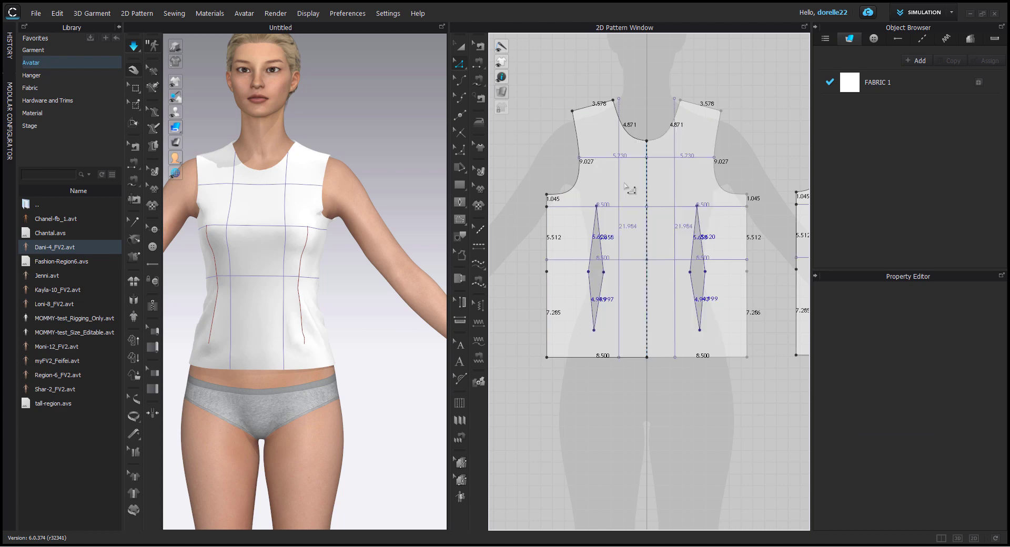
{"action": "left_click", "coordinate": [626, 260]}
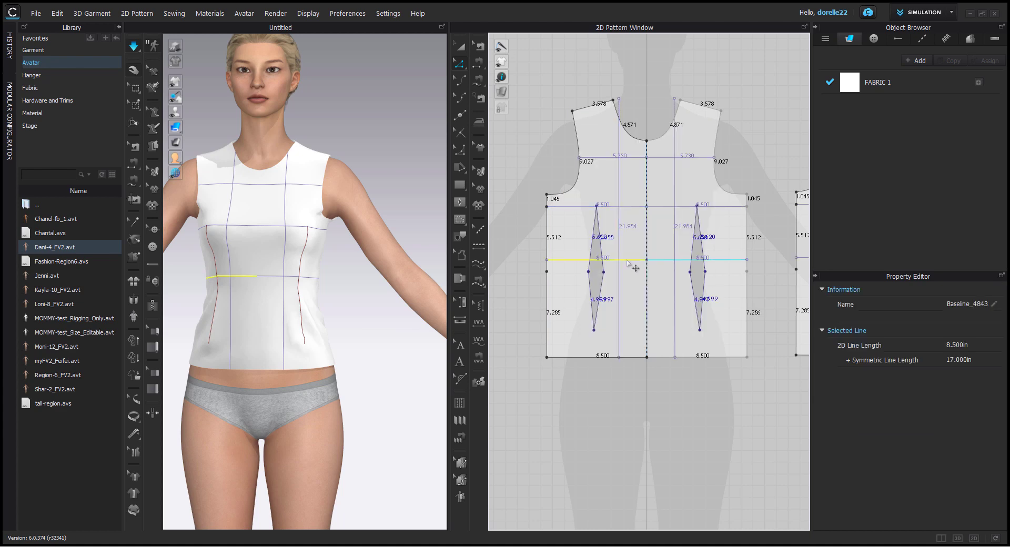
{"action": "left_click_drag", "start_coordinate": [628, 261], "coordinate": [629, 271]}
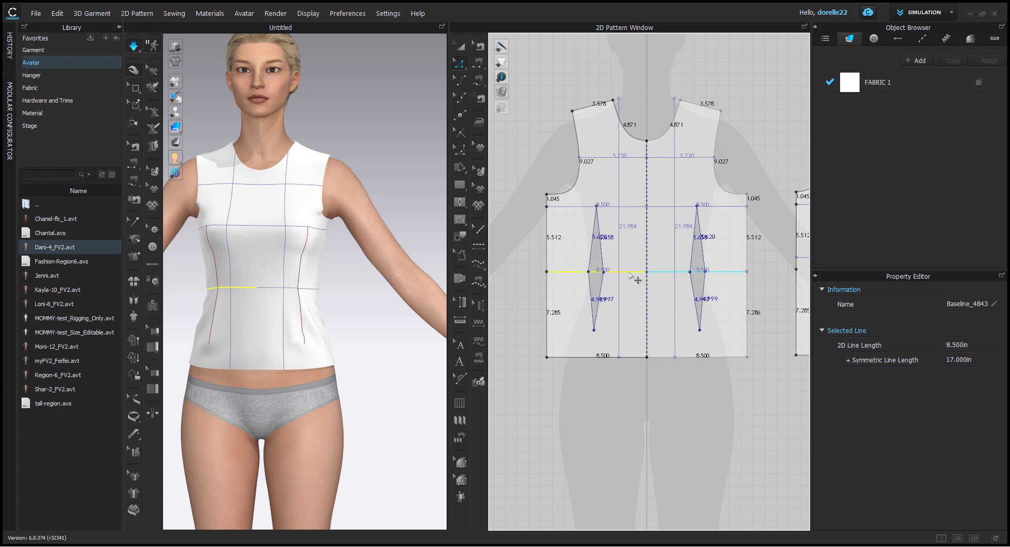
{"action": "left_click", "coordinate": [524, 217]}
{"action": "right_click", "coordinate": [523, 212]}
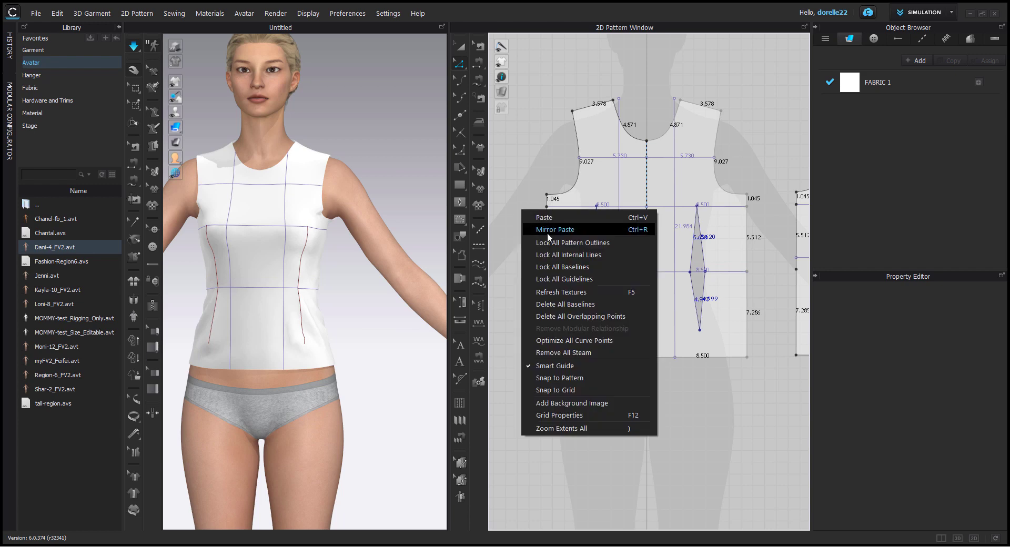
{"action": "left_click", "coordinate": [548, 267]}
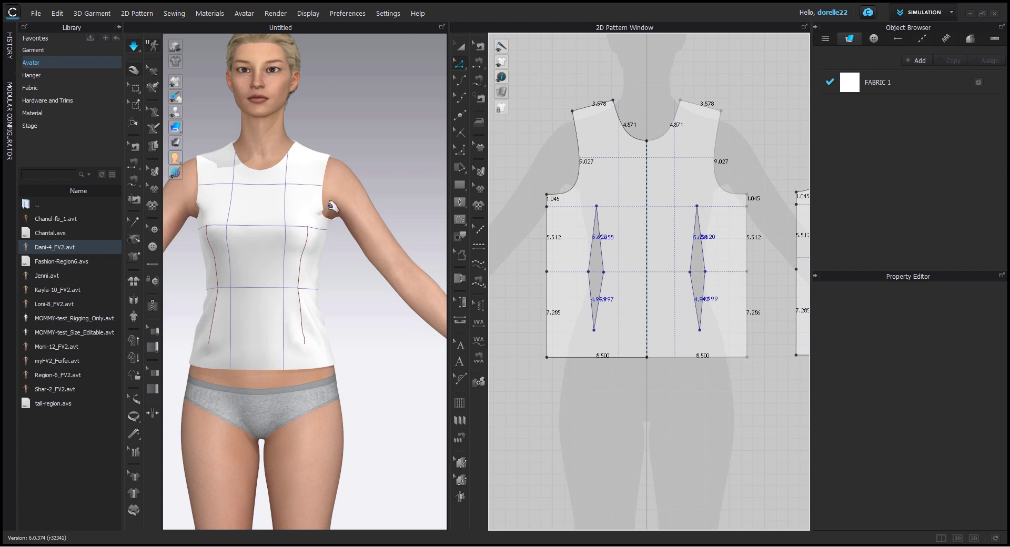
Unlock all baselines and move the back bodice's waist baseline down about 1.19 in to the back dart's side points.
{"action": "right_click_drag", "start_coordinate": [331, 234], "coordinate": [291, 225]}
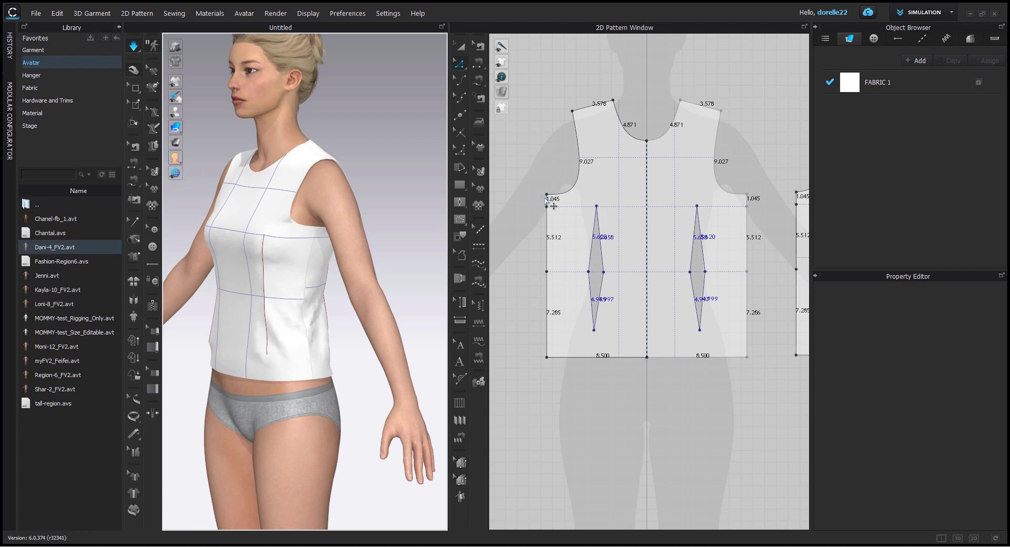
{"action": "right_click_drag", "start_coordinate": [322, 282], "coordinate": [216, 261]}
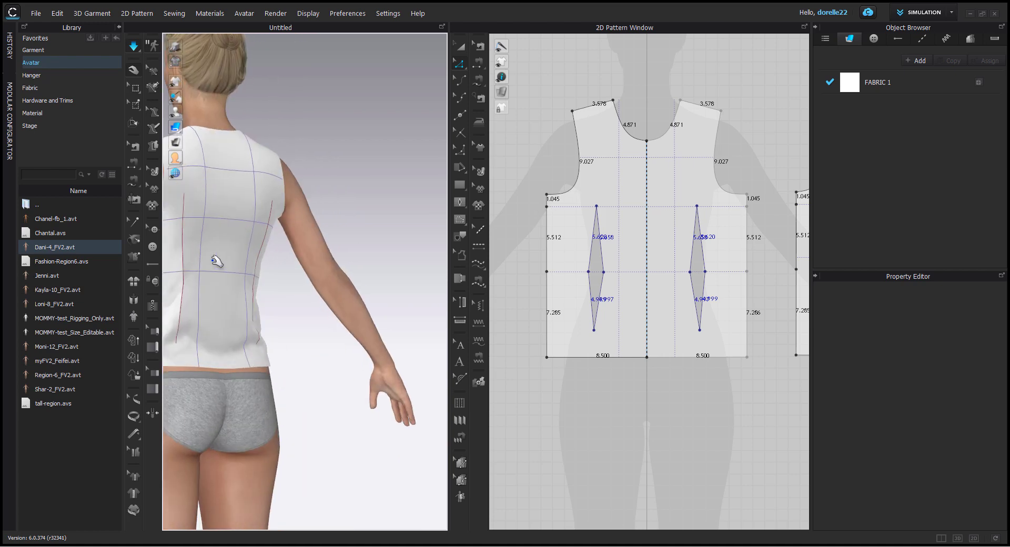
{"action": "right_click_drag", "start_coordinate": [279, 242], "coordinate": [293, 269]}
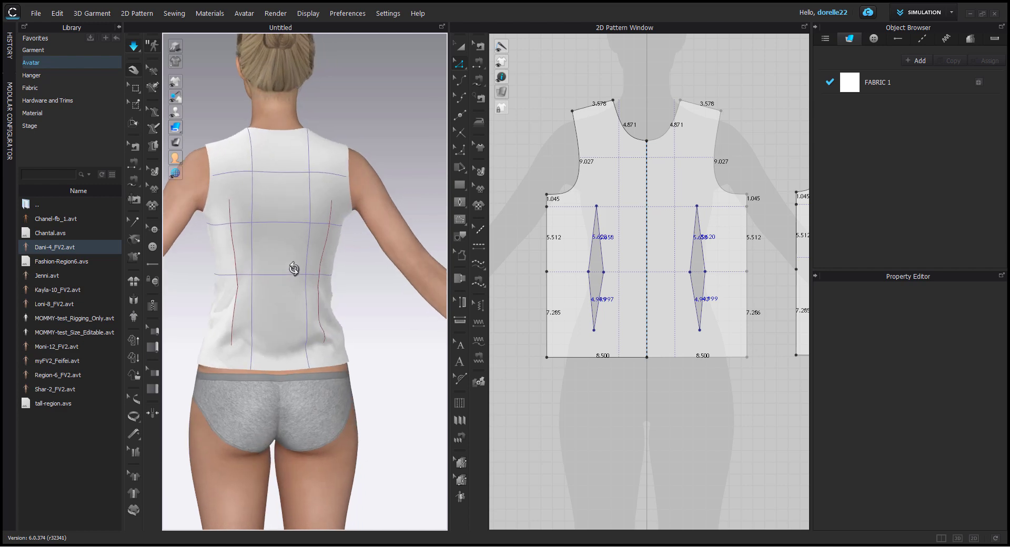
{"action": "right_click", "coordinate": [571, 224]}
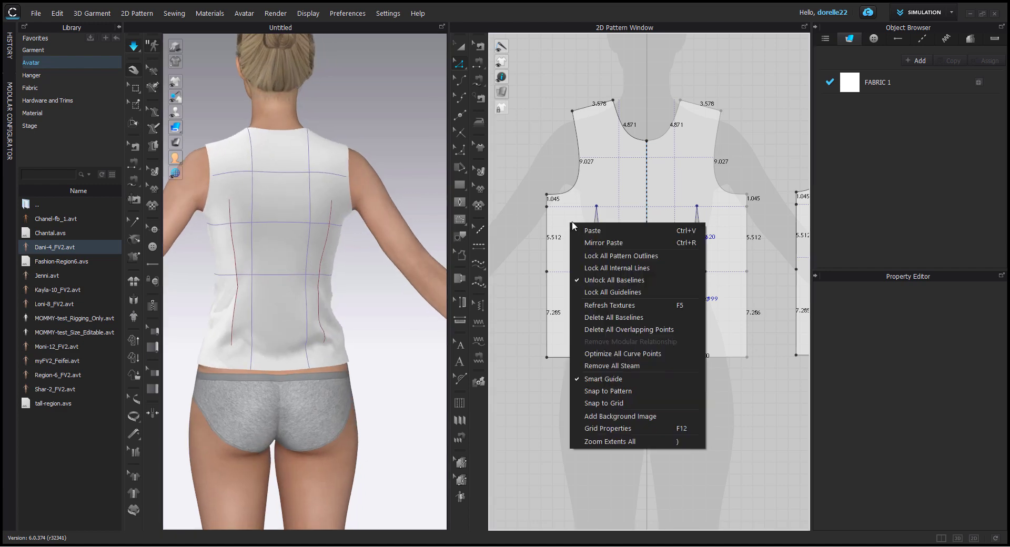
{"action": "left_click", "coordinate": [620, 280]}
{"action": "scroll", "coordinate": [682, 288], "scroll_direction": "up", "scroll_amount": 3}
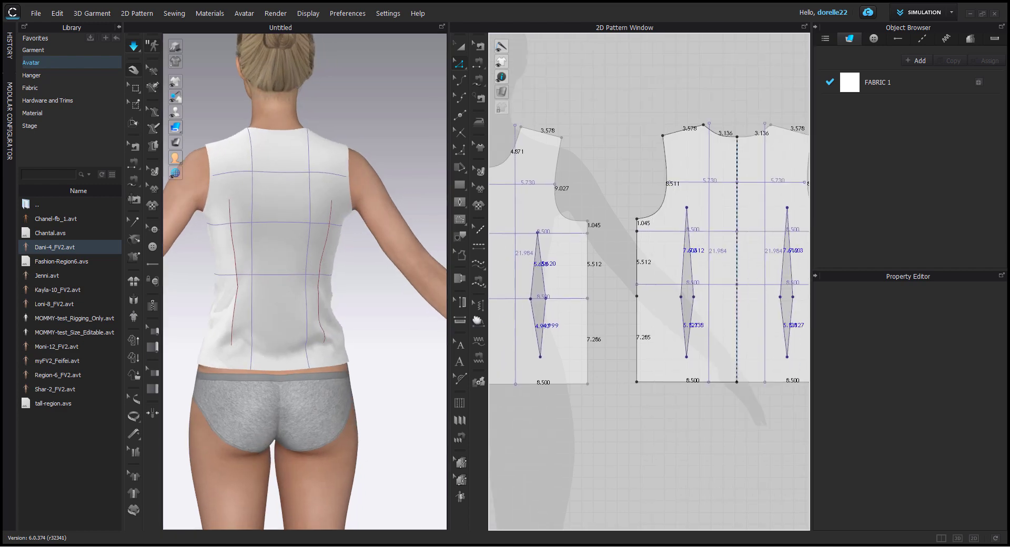
{"action": "left_click", "coordinate": [679, 284]}
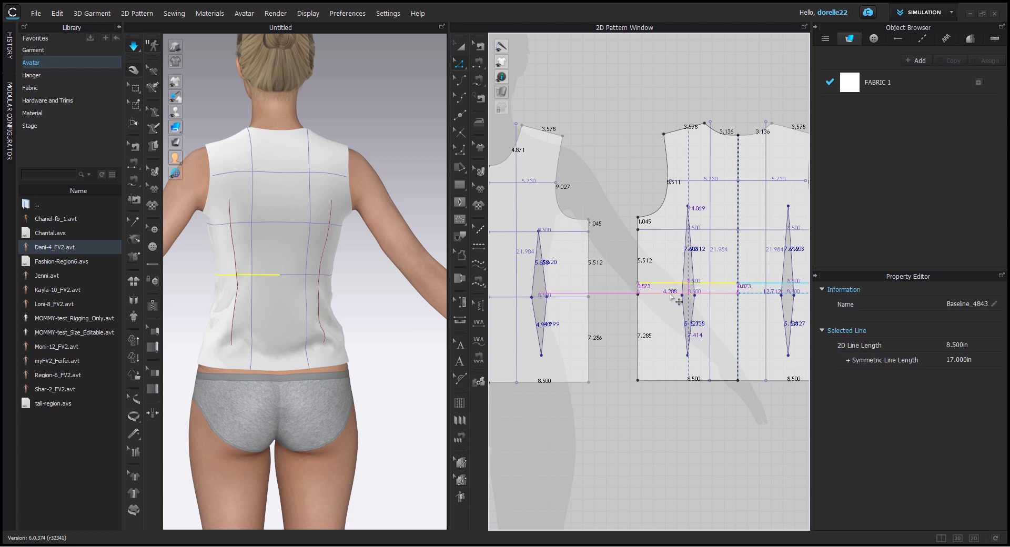
{"action": "left_click_drag", "start_coordinate": [679, 302], "coordinate": [675, 302]}
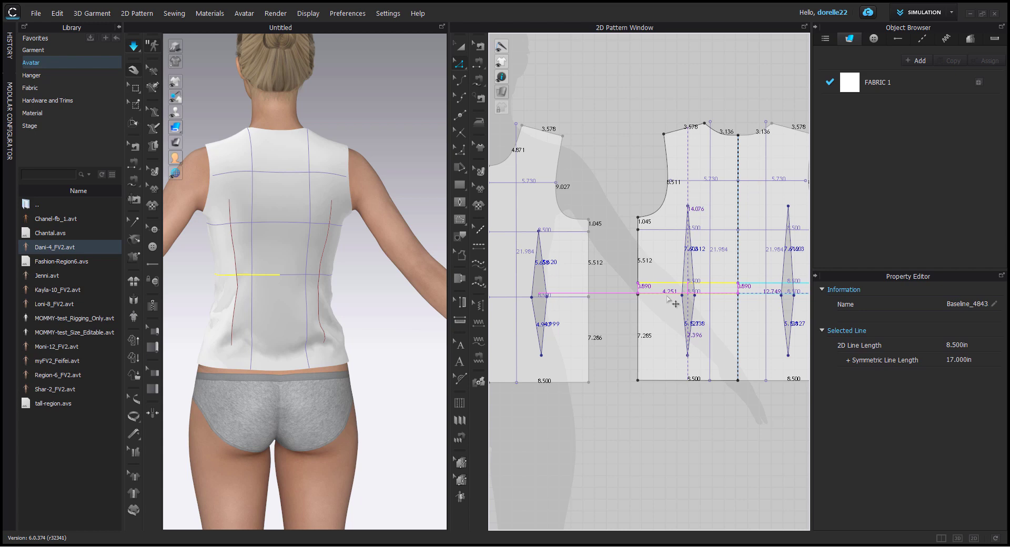
{"action": "left_click_drag", "start_coordinate": [676, 303], "coordinate": [675, 304]}
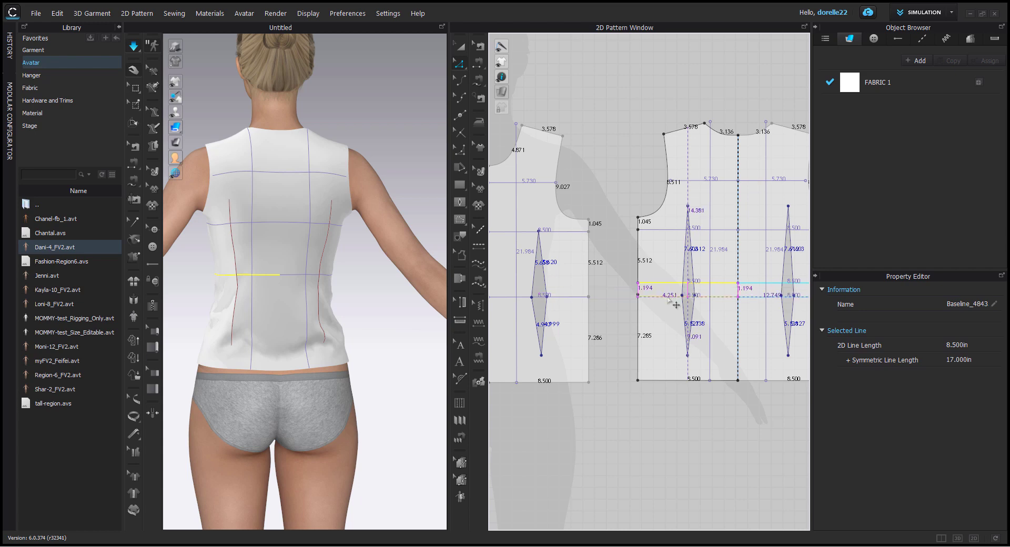
Fine-tune the height of the back waist baseline so that it meets the waist point on the back side seam.
{"action": "right_click_drag", "start_coordinate": [377, 352], "coordinate": [467, 346]}
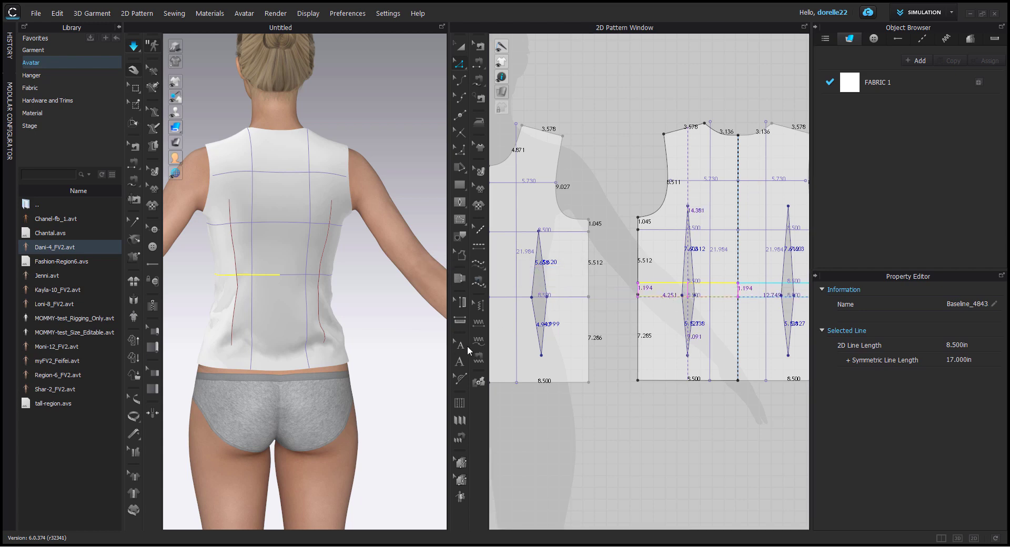
{"action": "left_click", "coordinate": [379, 337]}
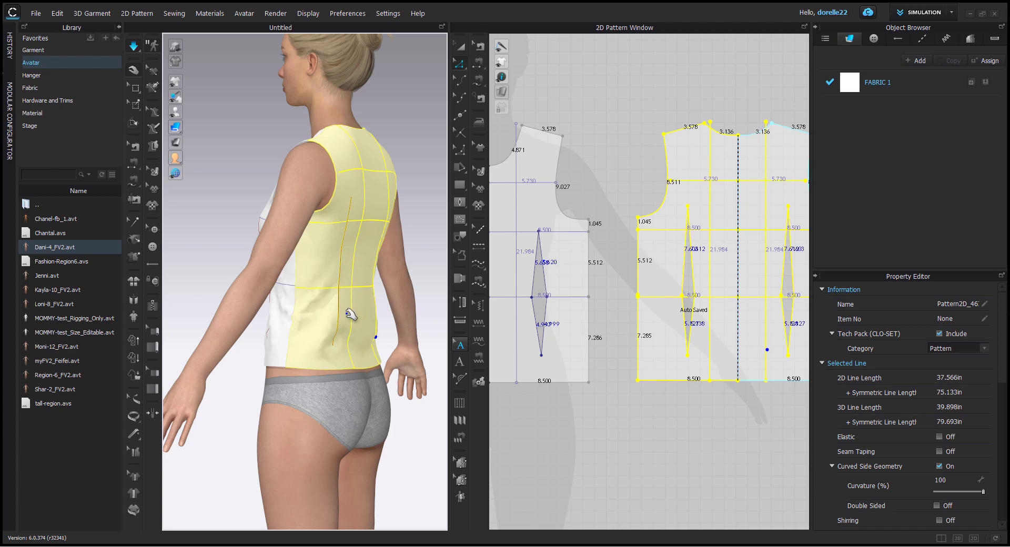
{"action": "scroll", "coordinate": [311, 288], "scroll_direction": "up", "scroll_amount": 5}
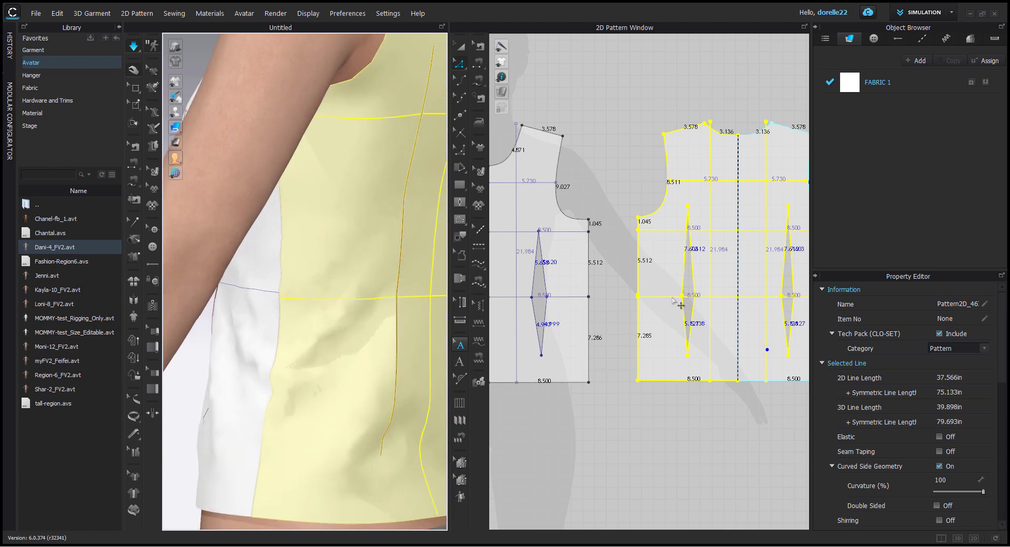
{"action": "left_click", "coordinate": [673, 297]}
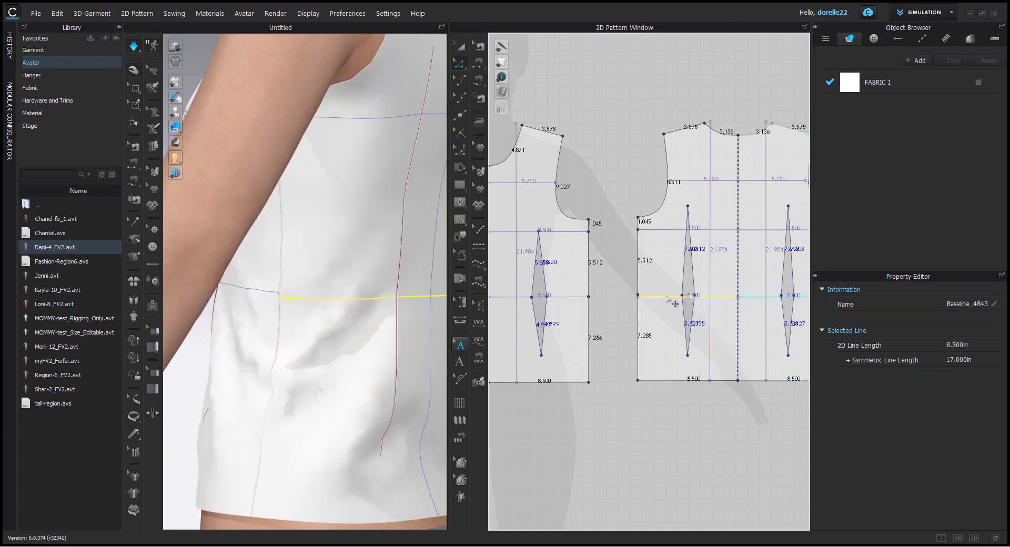
{"action": "key", "text": "Escape"}
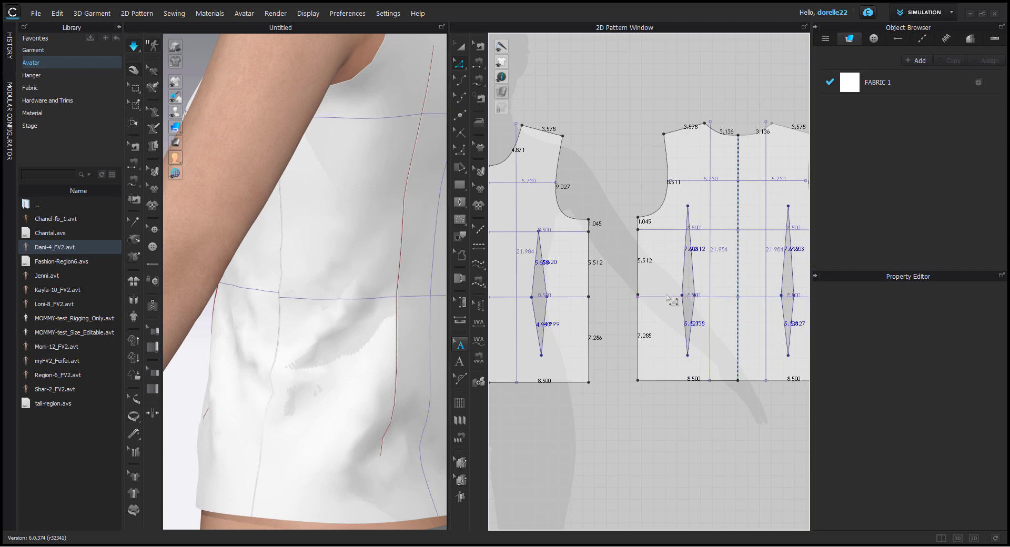
{"action": "left_click", "coordinate": [673, 298]}
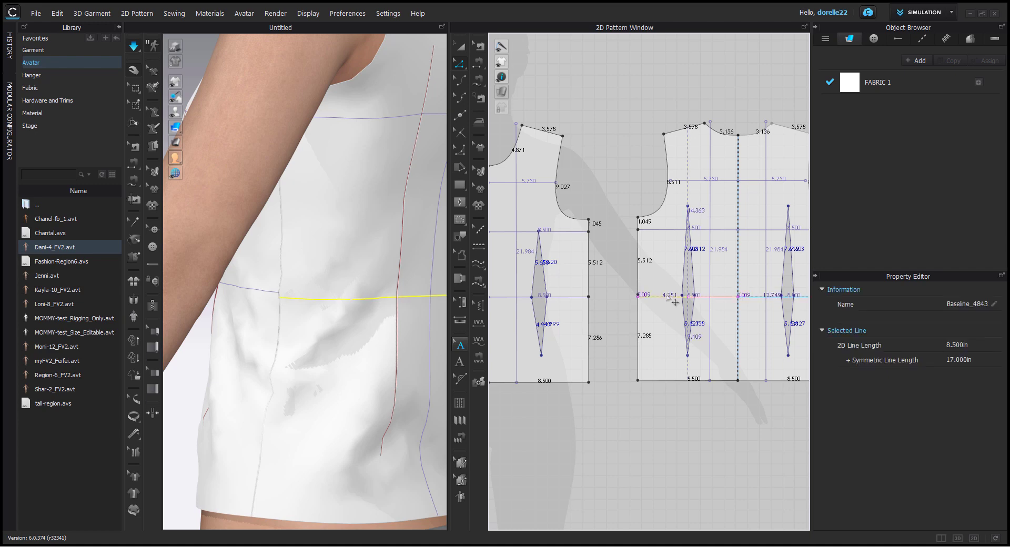
{"action": "left_click_drag", "start_coordinate": [675, 302], "coordinate": [676, 301]}
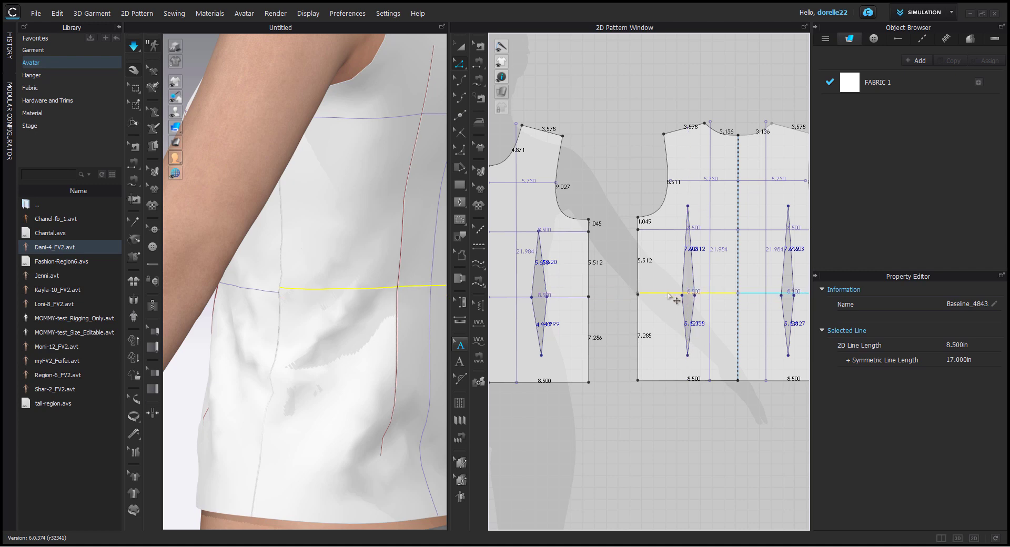
{"action": "scroll", "coordinate": [675, 301], "scroll_direction": "up", "scroll_amount": 5}
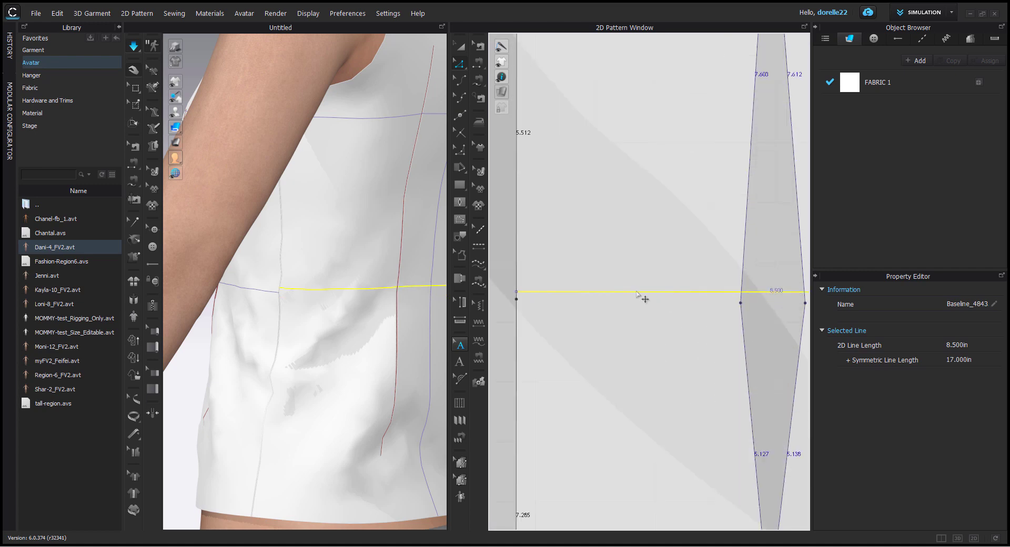
{"action": "left_click_drag", "start_coordinate": [636, 291], "coordinate": [637, 299]}
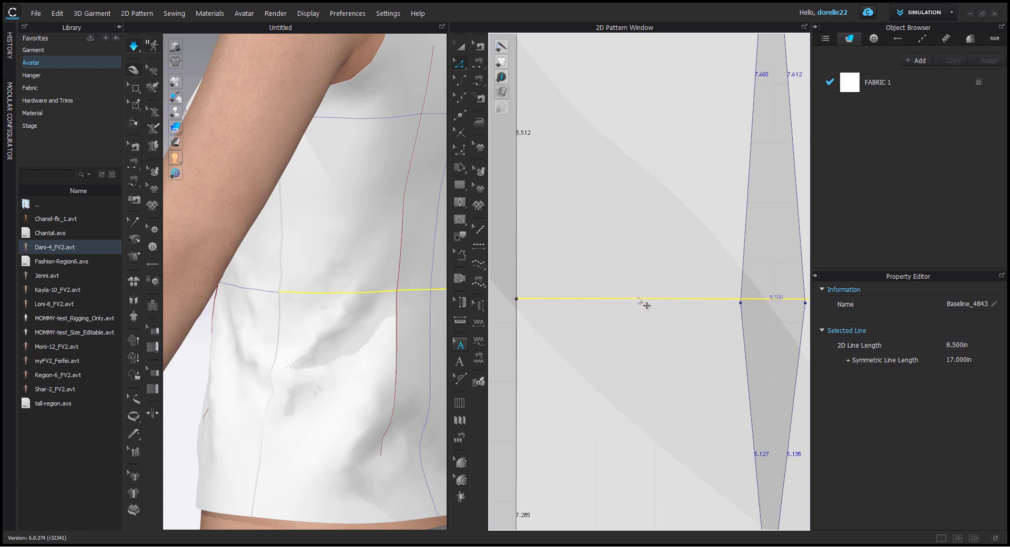
Inspect the adjusted waist baseline around the simulated bodice, from the back round to the front side.
{"action": "scroll", "coordinate": [418, 320], "scroll_direction": "down", "scroll_amount": 6}
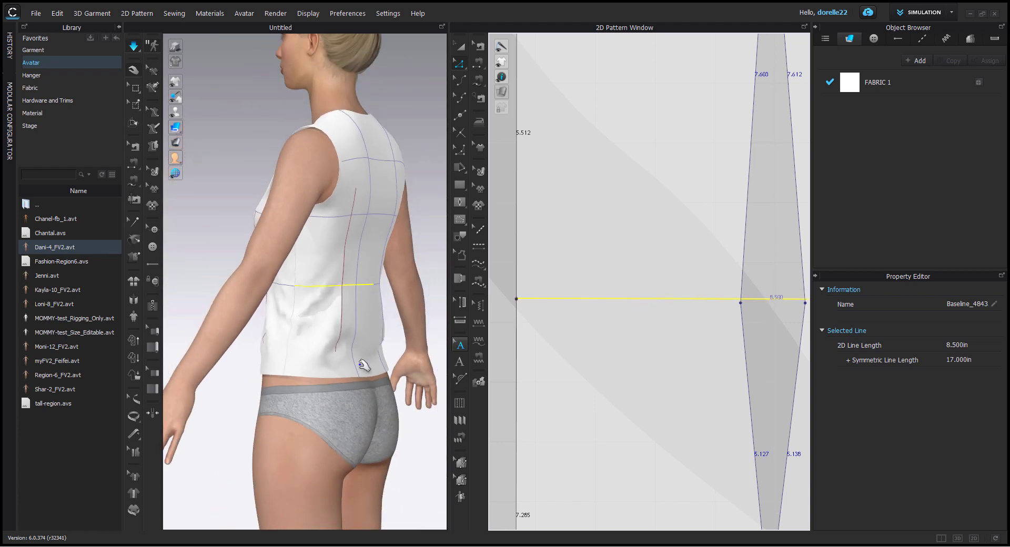
{"action": "right_click_drag", "start_coordinate": [358, 349], "coordinate": [344, 334]}
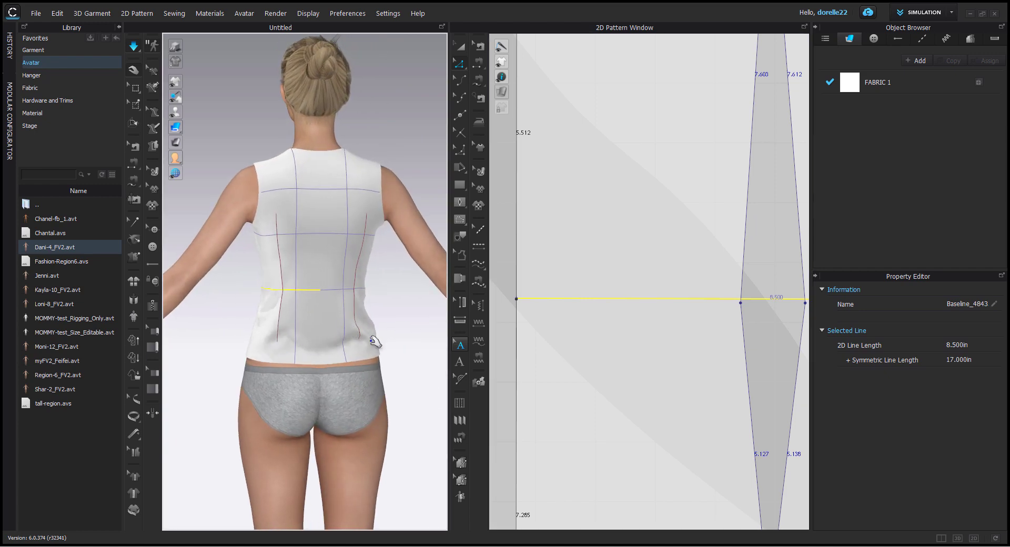
{"action": "right_click_drag", "start_coordinate": [394, 365], "coordinate": [660, 363]}
{"action": "scroll", "coordinate": [719, 345], "scroll_direction": "down", "scroll_amount": 7}
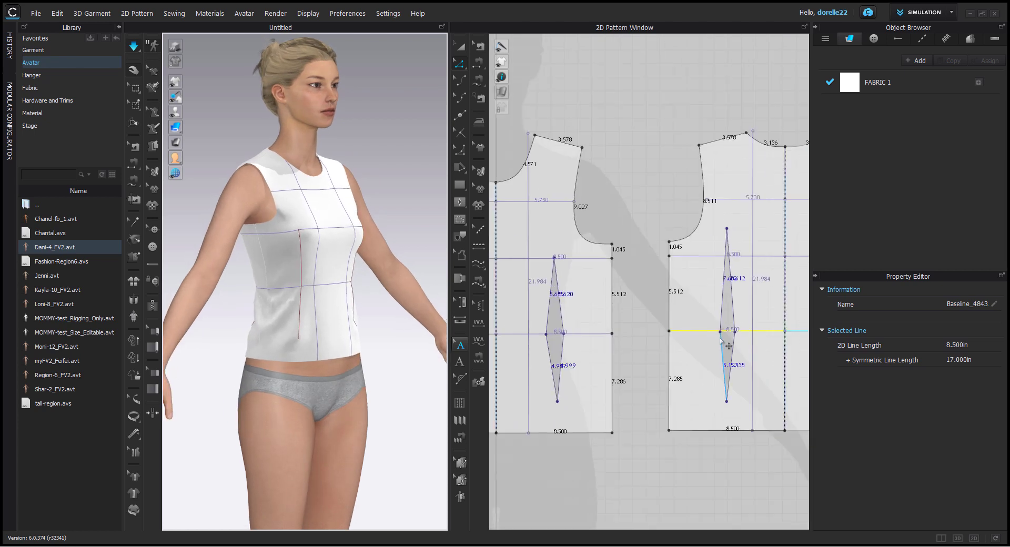
{"action": "middle_click_drag", "start_coordinate": [737, 281], "coordinate": [734, 237]}
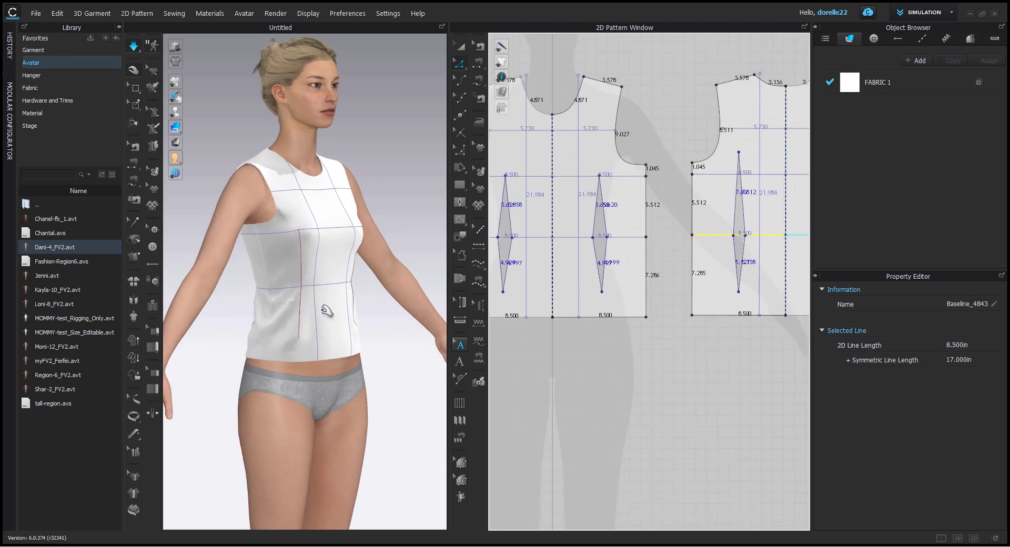
Lock all baselines so that the waist point on the front bodice's side seam can be selected by itself.
{"action": "left_click", "coordinate": [652, 237]}
{"action": "left_click", "coordinate": [648, 236]}
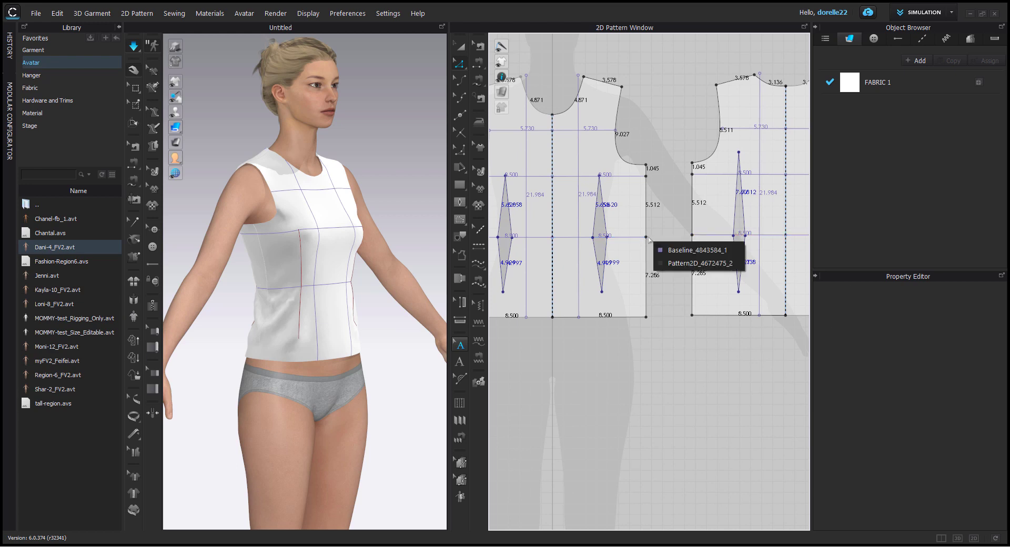
{"action": "left_click", "coordinate": [665, 263]}
{"action": "right_click", "coordinate": [661, 256]}
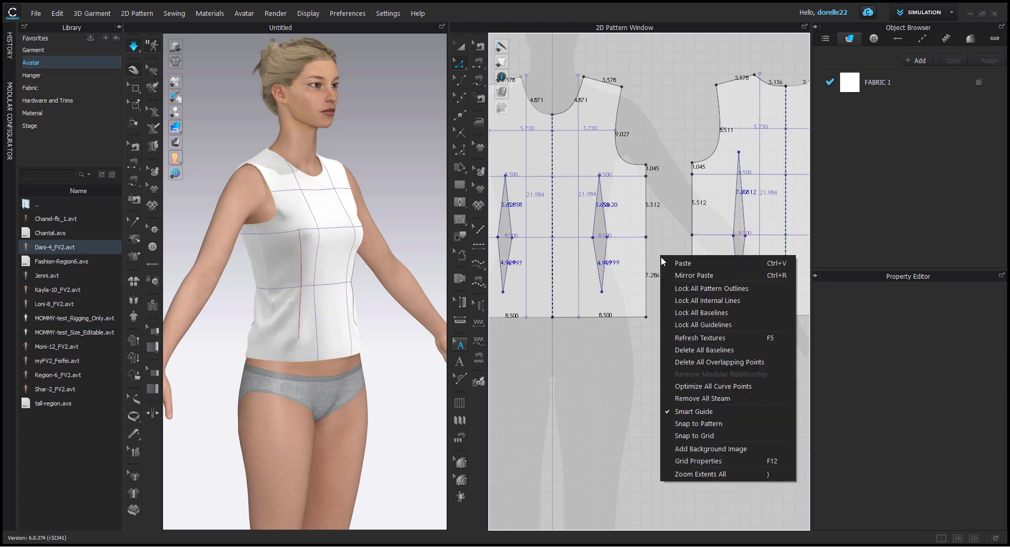
{"action": "left_click", "coordinate": [696, 312]}
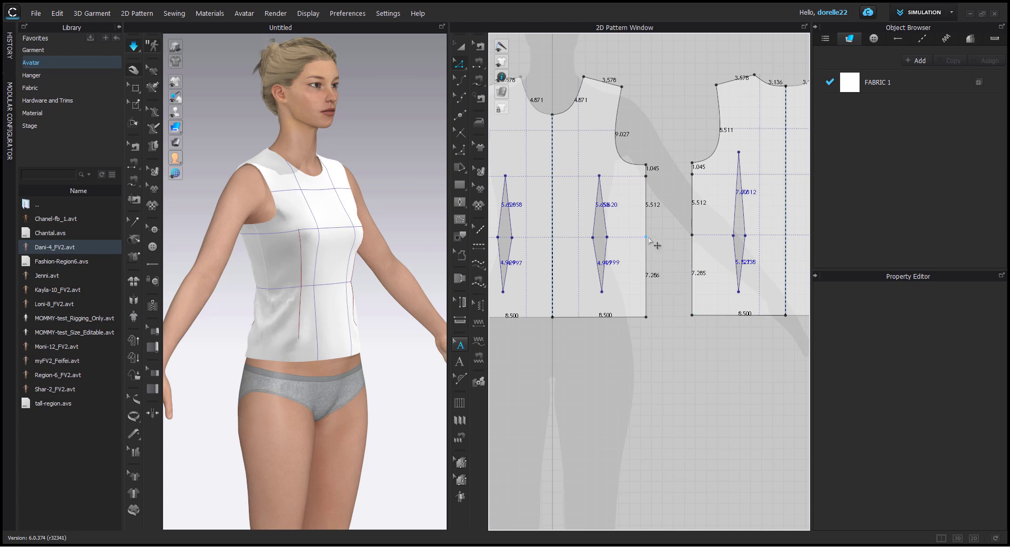
Move the side-seam waist points of the front and back bodice slightly inward and simulate the garment.
{"action": "left_click_drag", "start_coordinate": [648, 237], "coordinate": [700, 237]}
{"action": "left_click", "coordinate": [669, 256]}
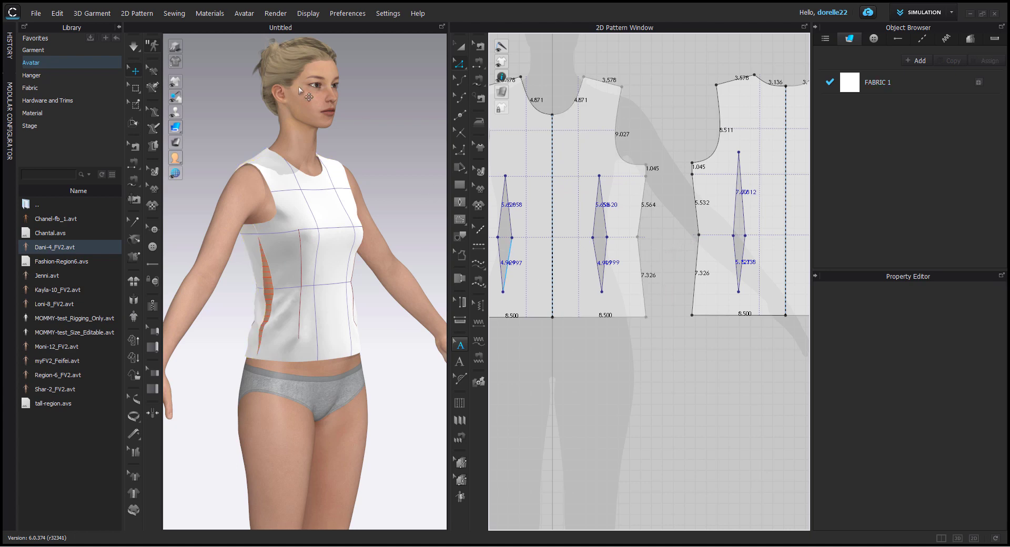
{"action": "left_click", "coordinate": [134, 52]}
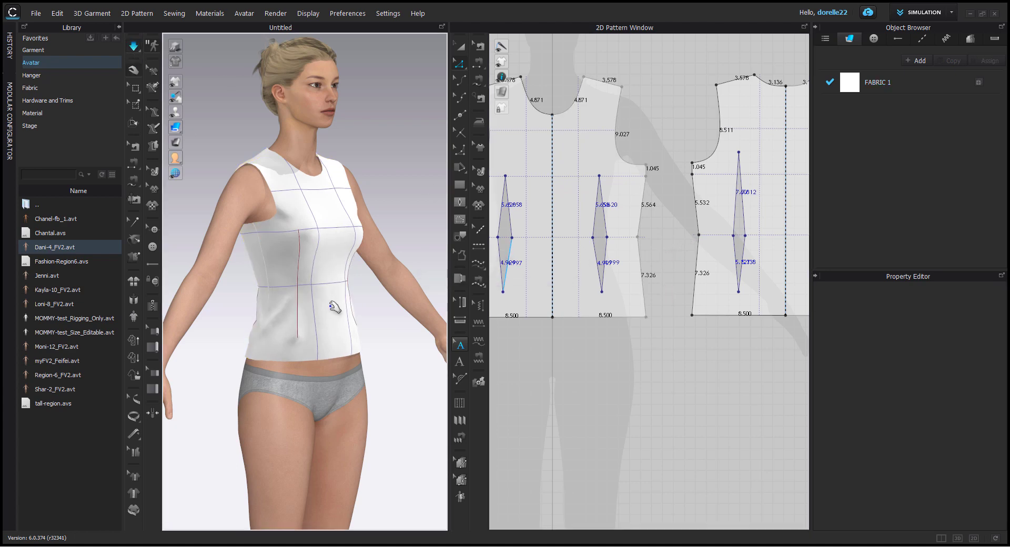
{"action": "right_click_drag", "start_coordinate": [368, 335], "coordinate": [314, 336]}
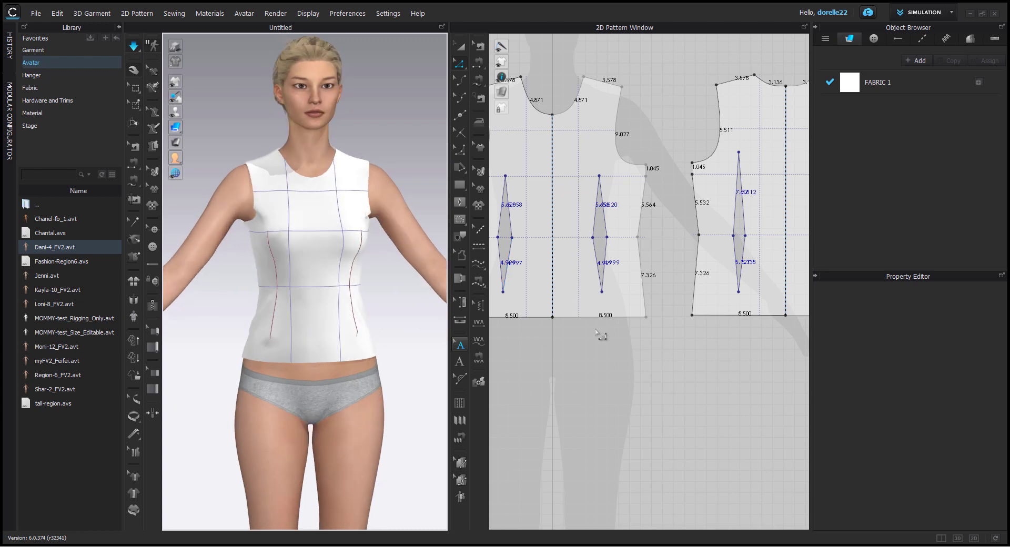
Lengthen the front bodice into a flared dress by extending its hemline downward with a moving distance of 15 in.
{"action": "scroll", "coordinate": [600, 335], "scroll_direction": "down", "scroll_amount": 3}
{"action": "right_click_drag", "start_coordinate": [669, 387], "coordinate": [680, 268]}
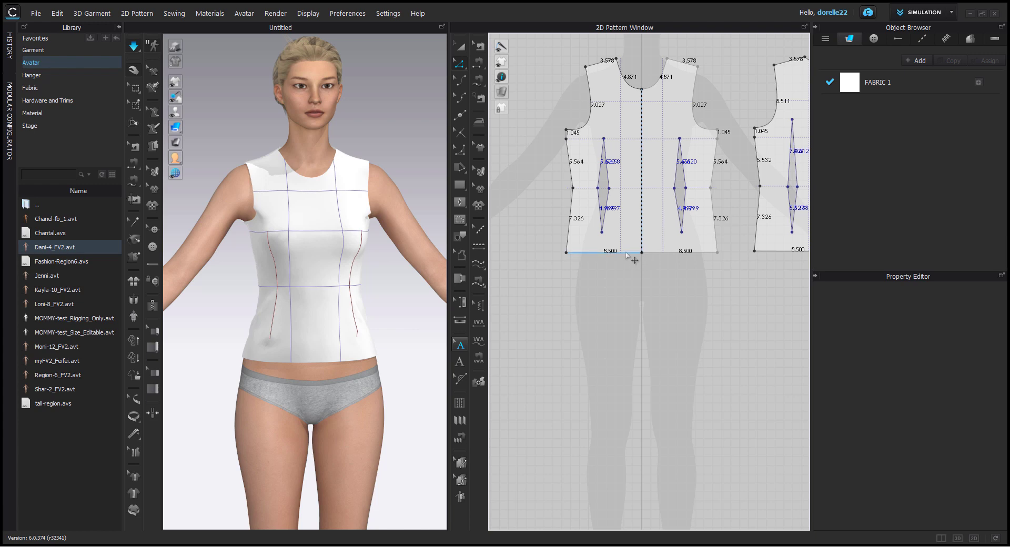
{"action": "left_click", "coordinate": [628, 254]}
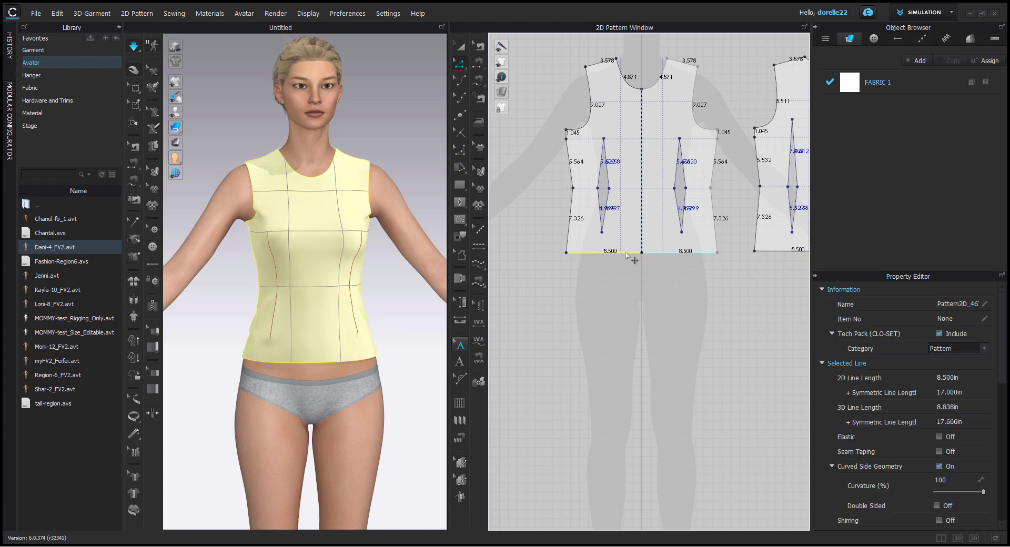
{"action": "left_click_drag", "start_coordinate": [626, 254], "coordinate": [611, 392]}
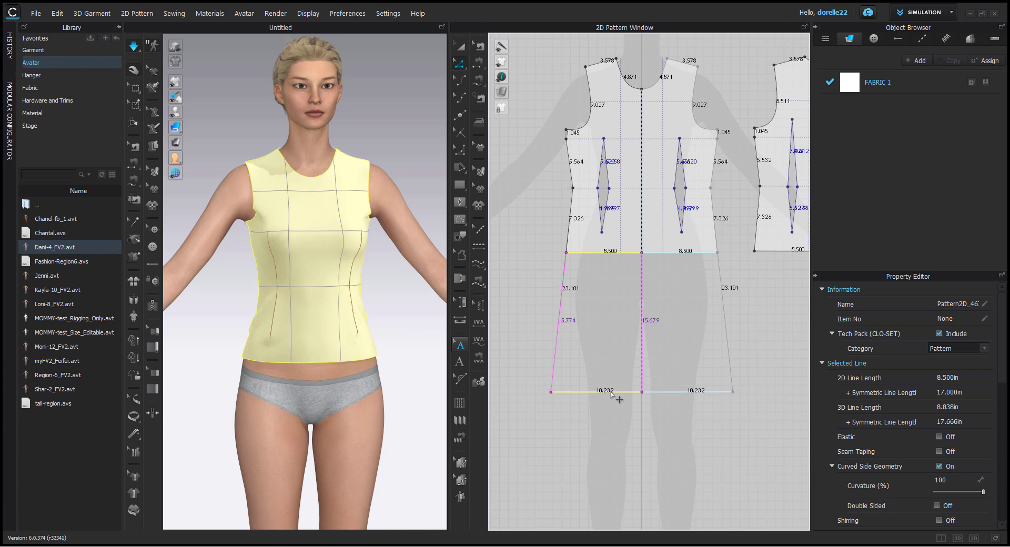
{"action": "key", "text": "Return"}
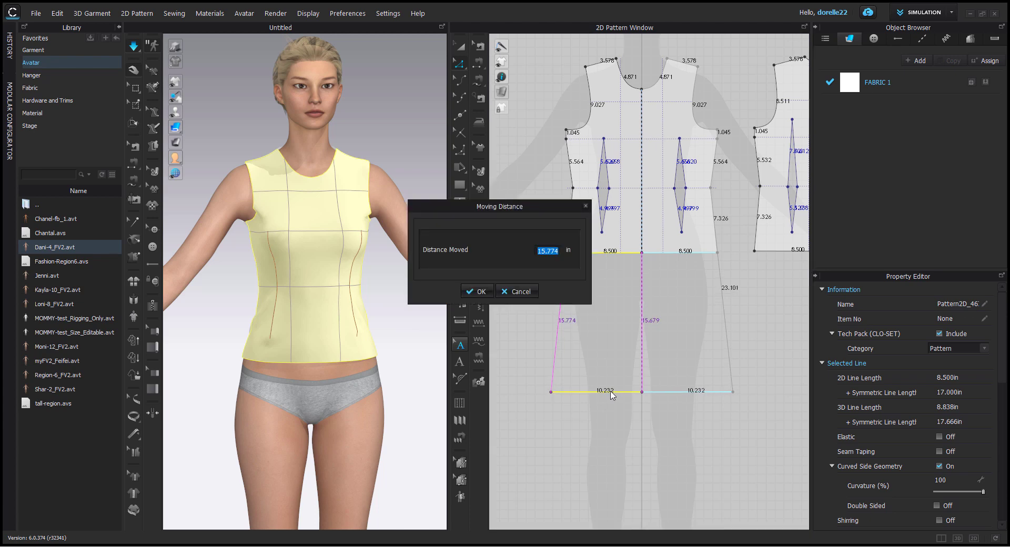
{"action": "type", "text": "15"}
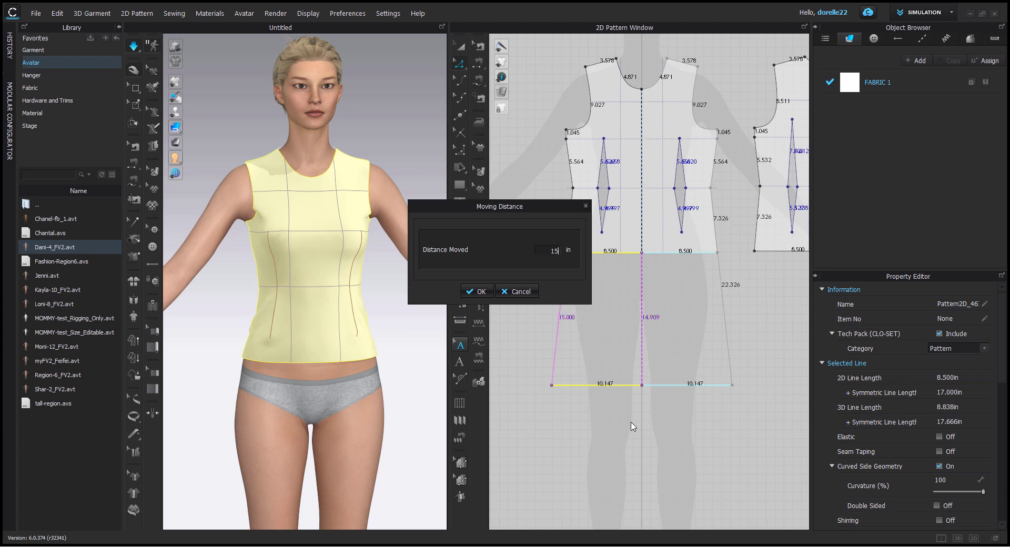
{"action": "key", "text": "Return"}
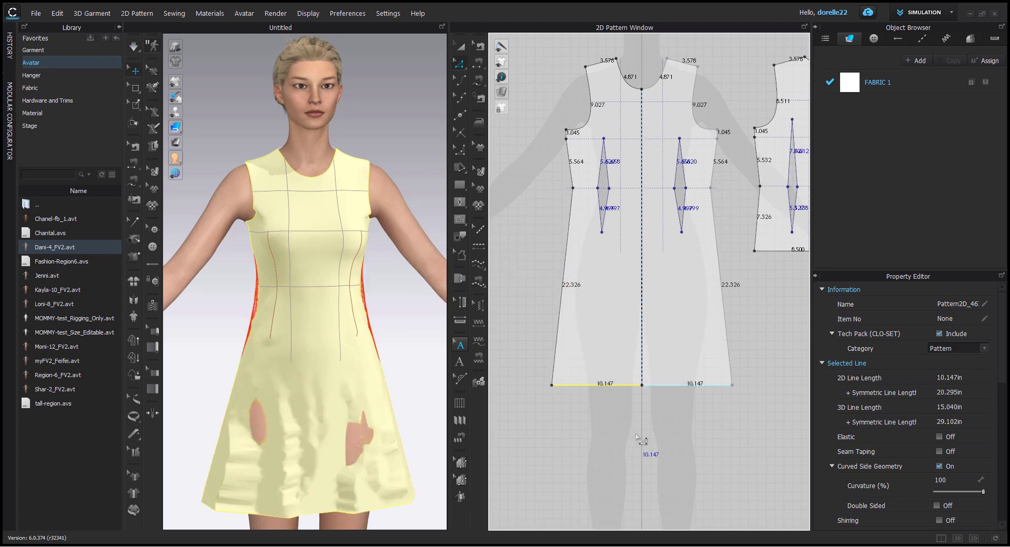
Extend the back bodice's hemline downward and outward with a moving distance of 15 in.
{"action": "right_click_drag", "start_coordinate": [670, 460], "coordinate": [442, 428]}
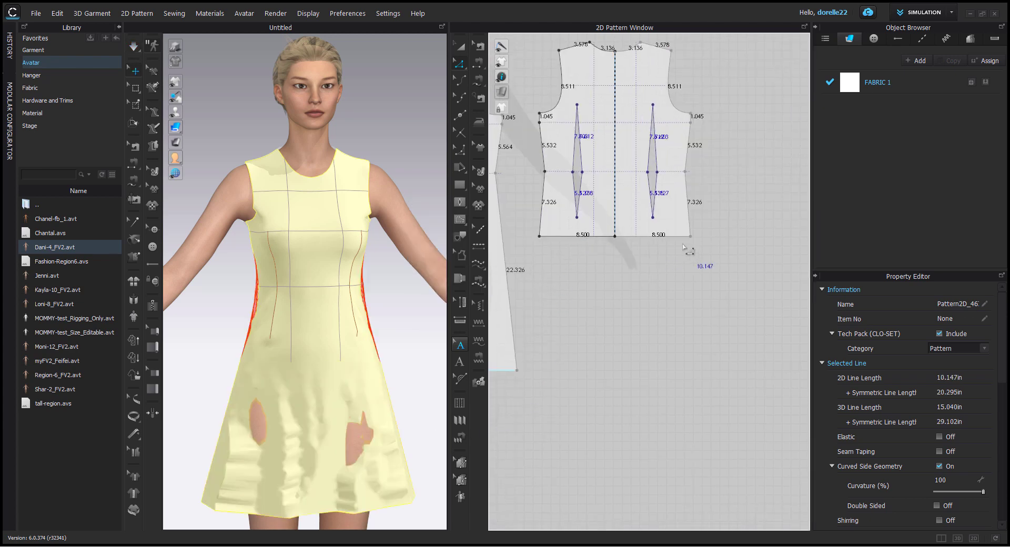
{"action": "left_click", "coordinate": [671, 237]}
{"action": "left_click_drag", "start_coordinate": [671, 239], "coordinate": [691, 373]}
{"action": "right_click", "coordinate": [690, 373]}
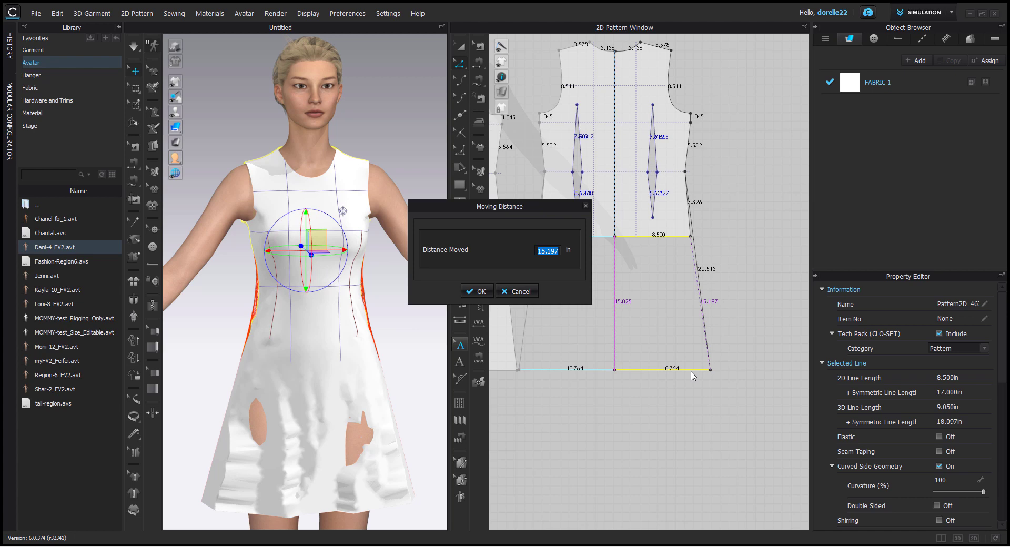
{"action": "type", "text": "15"}
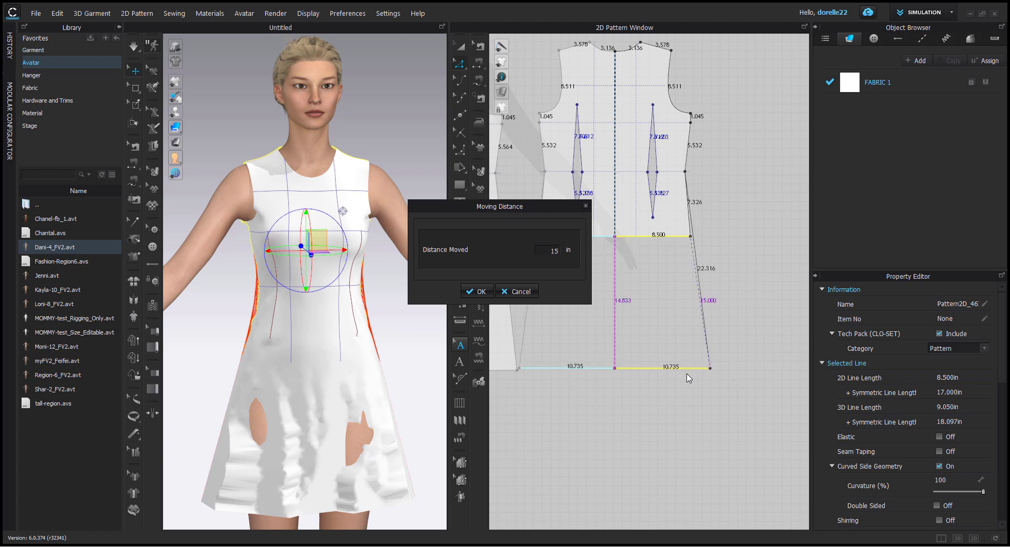
{"action": "key", "text": "Return"}
{"action": "left_click", "coordinate": [652, 447]}
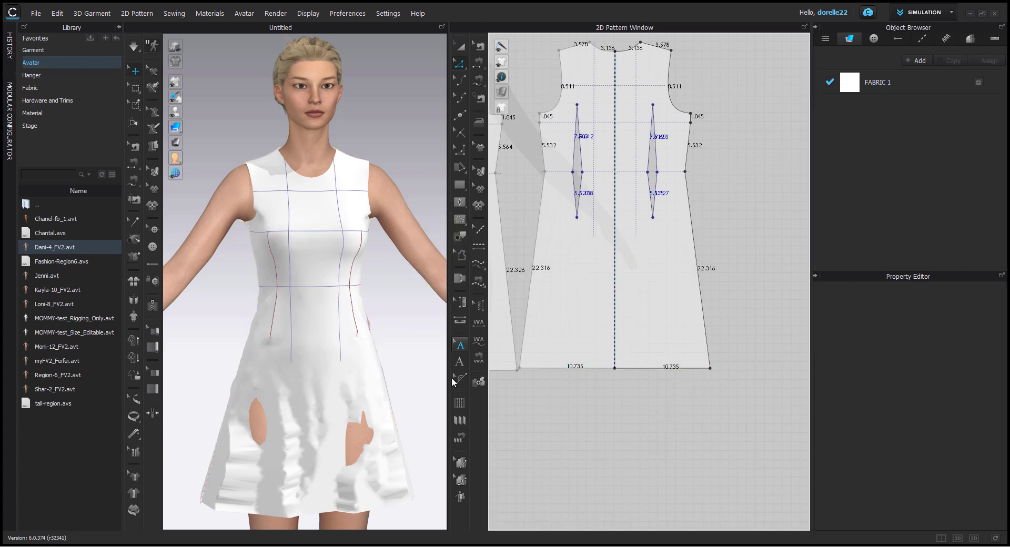
Simulate the lengthened dress on the avatar and check its drape from the front and the back.
{"action": "scroll", "coordinate": [412, 361], "scroll_direction": "up", "scroll_amount": 5}
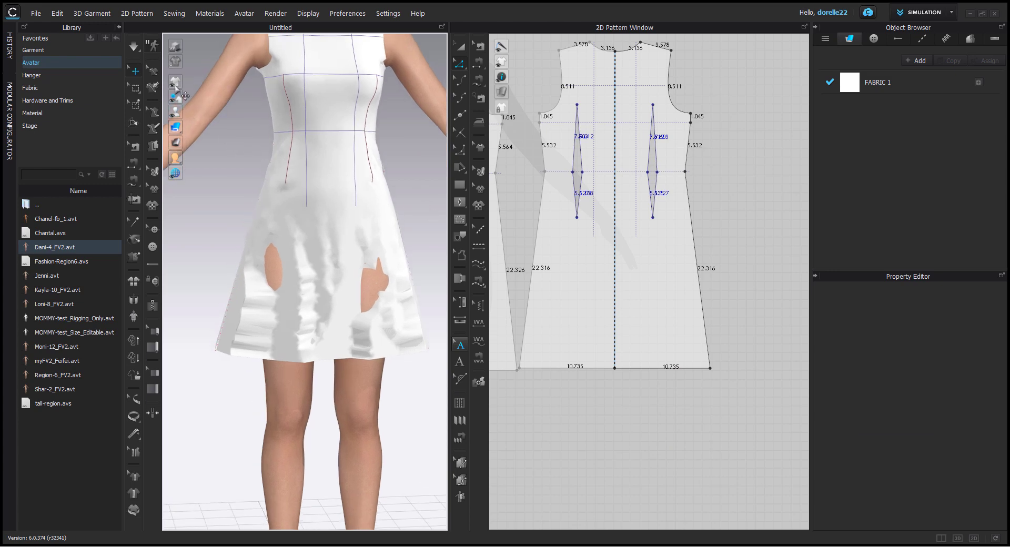
{"action": "left_click", "coordinate": [134, 48]}
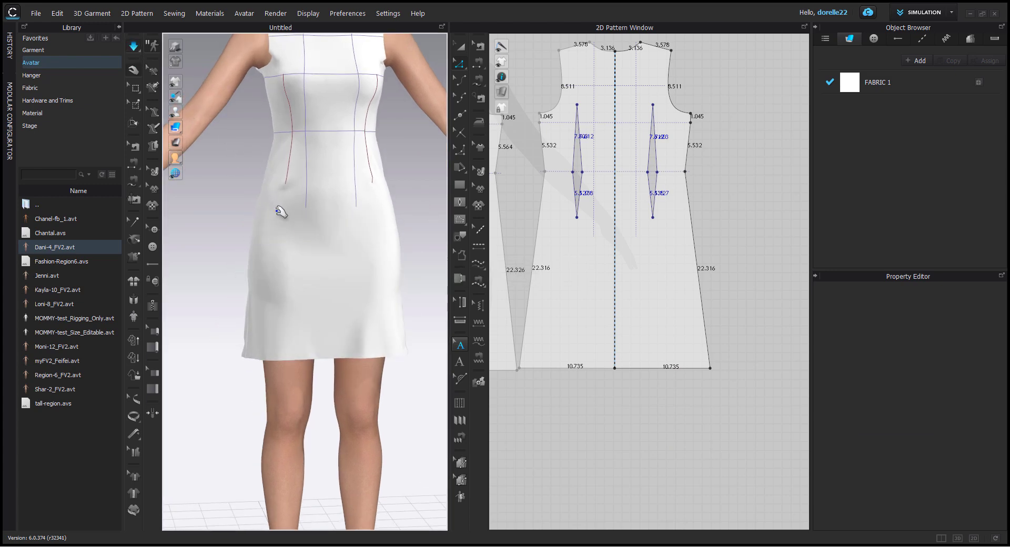
{"action": "scroll", "coordinate": [308, 249], "scroll_direction": "down", "scroll_amount": 5}
{"action": "right_click_drag", "start_coordinate": [318, 278], "coordinate": [559, 279]}
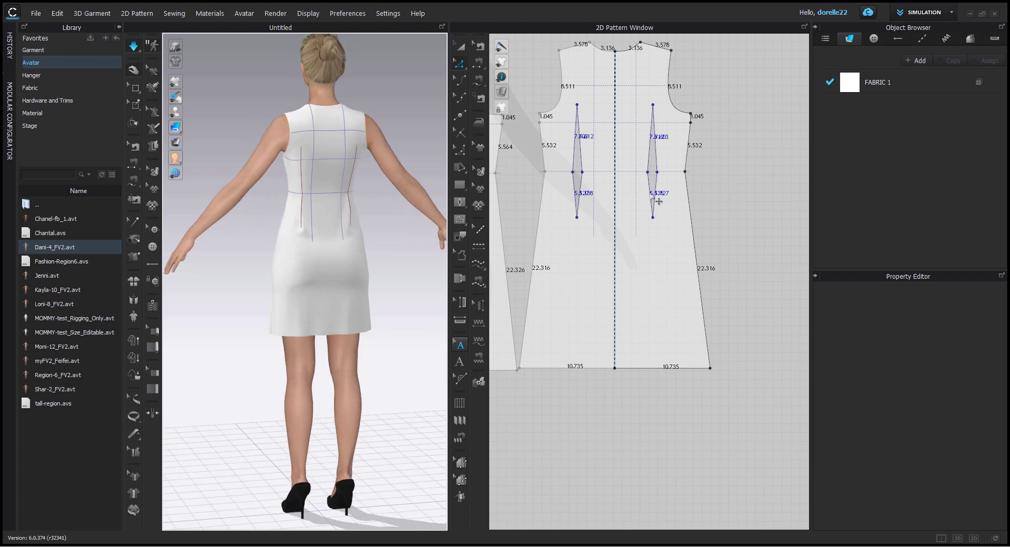
Mark a spot below the back waist dart on the garment and lower the dart's bottom point to that mark.
{"action": "right_click_drag", "start_coordinate": [593, 226], "coordinate": [716, 216]}
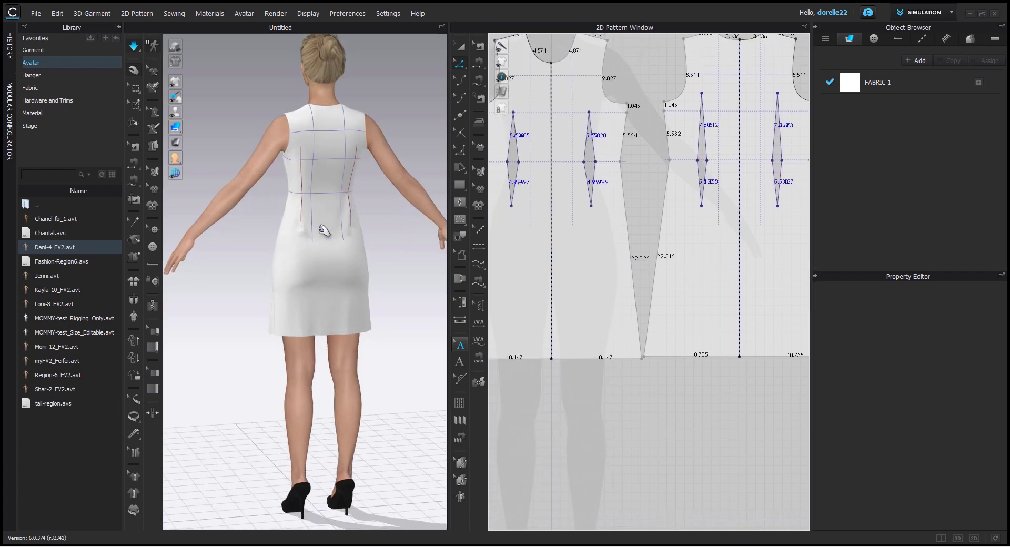
{"action": "left_click", "coordinate": [301, 239]}
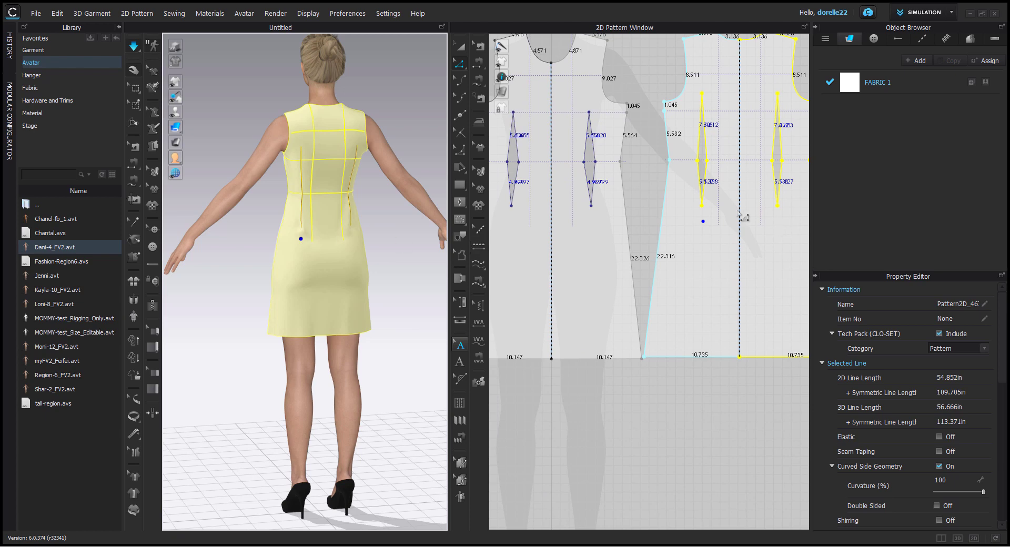
{"action": "left_click", "coordinate": [701, 220]}
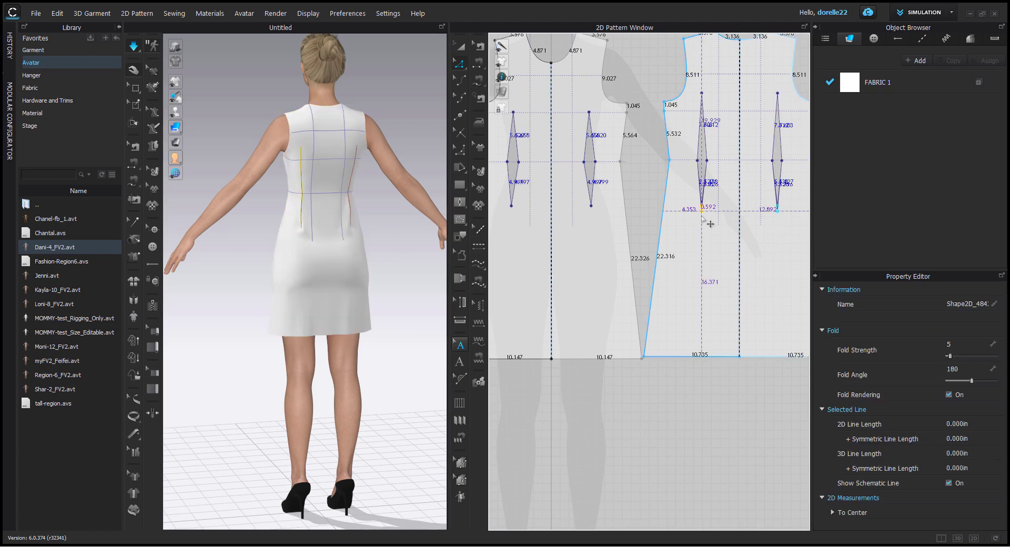
{"action": "key", "text": "Escape"}
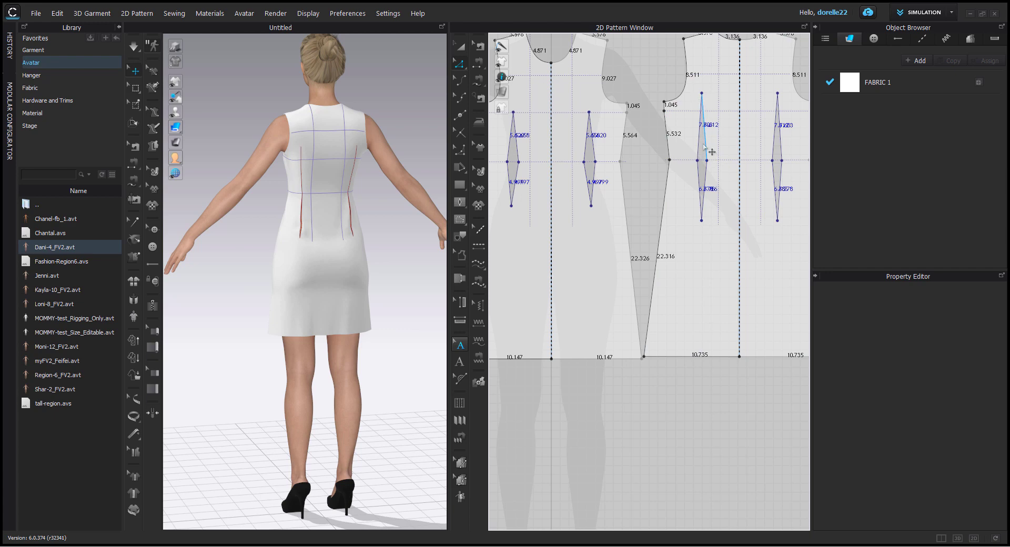
Shift the whole back waist dart toward the centre back and simulate the garment.
{"action": "left_click_drag", "start_coordinate": [730, 236], "coordinate": [731, 236]}
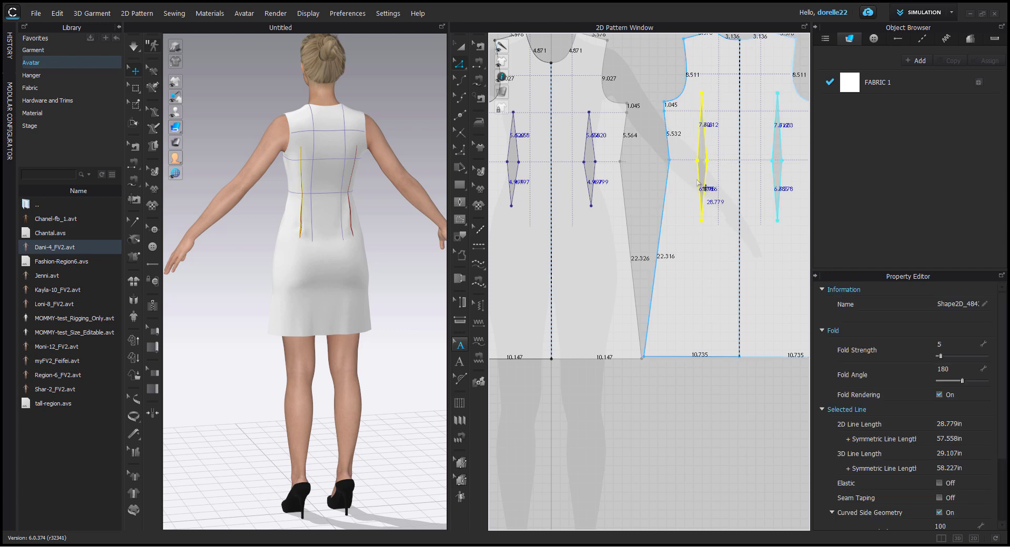
{"action": "left_click_drag", "start_coordinate": [704, 178], "coordinate": [714, 176]}
{"action": "key", "text": "space"}
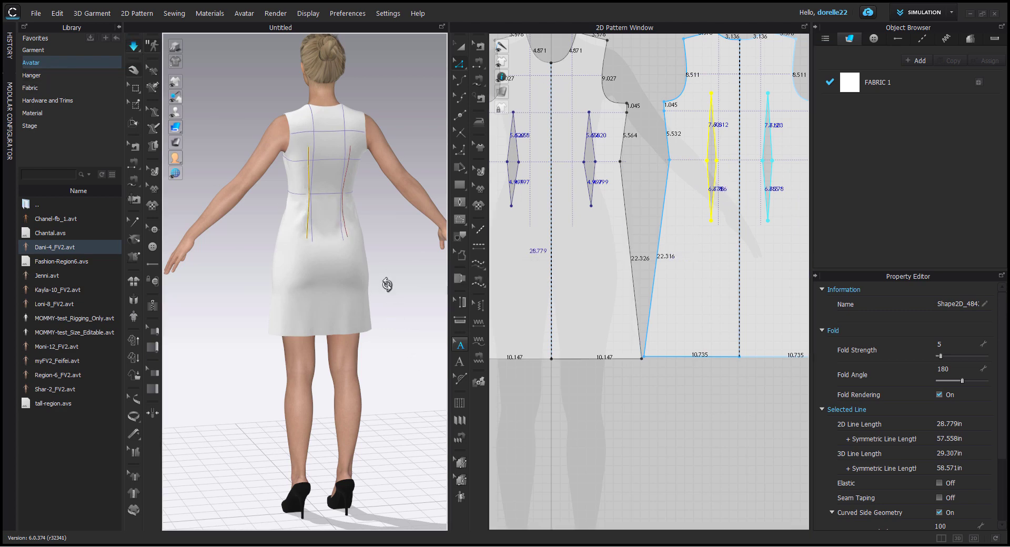
Move the front waist darts inward and slightly down, using a bust mark on the garment as reference, and simulate the dress to check the fit.
{"action": "right_click_drag", "start_coordinate": [387, 285], "coordinate": [251, 233]}
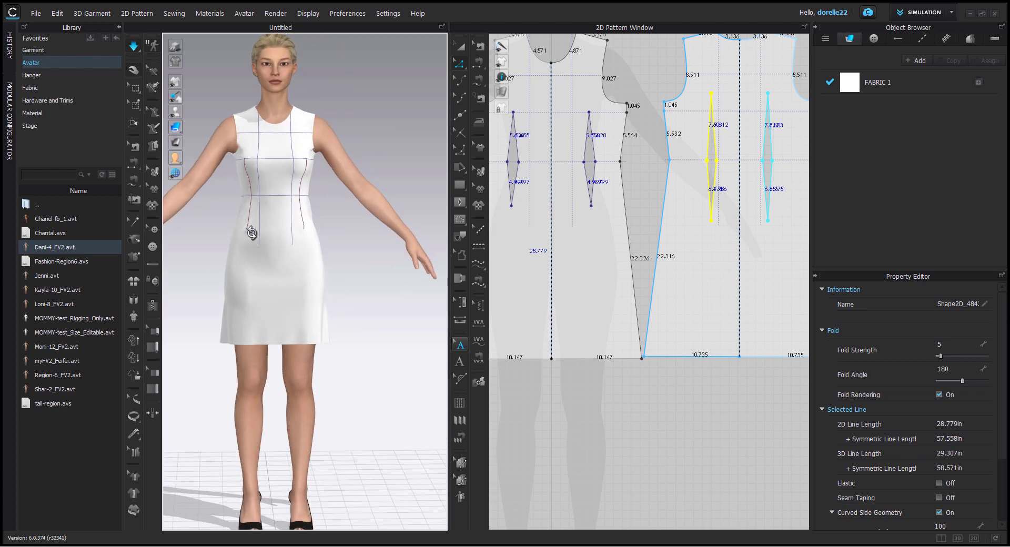
{"action": "left_click", "coordinate": [305, 164]}
{"action": "scroll", "coordinate": [558, 179], "scroll_direction": "down", "scroll_amount": 2}
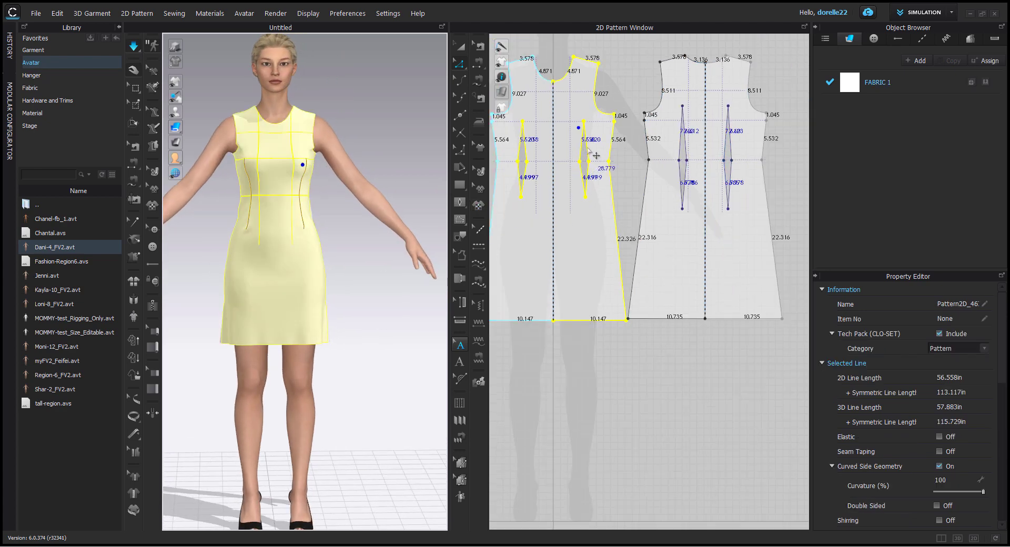
{"action": "left_click_drag", "start_coordinate": [587, 148], "coordinate": [587, 150]}
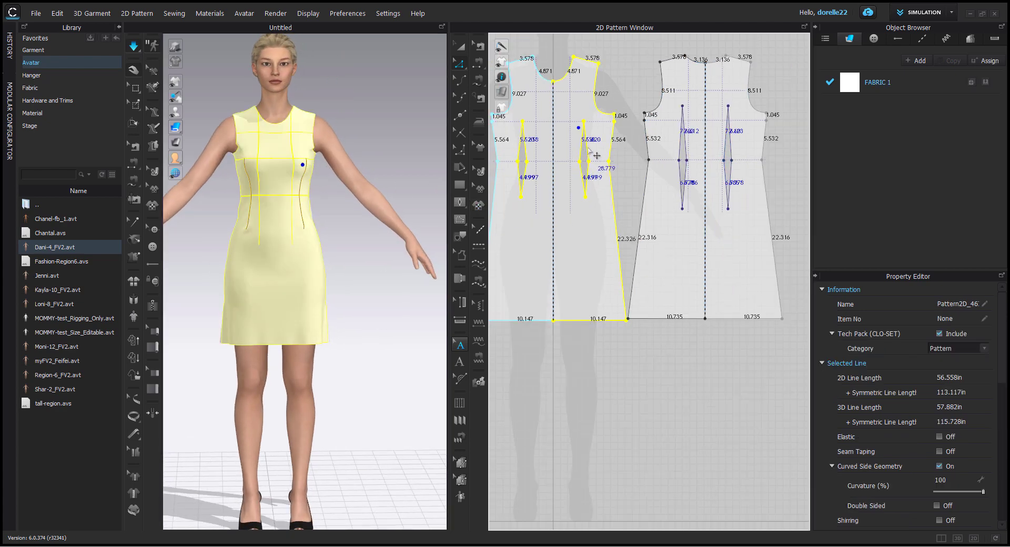
{"action": "left_click", "coordinate": [574, 332]}
{"action": "left_click", "coordinate": [585, 125]}
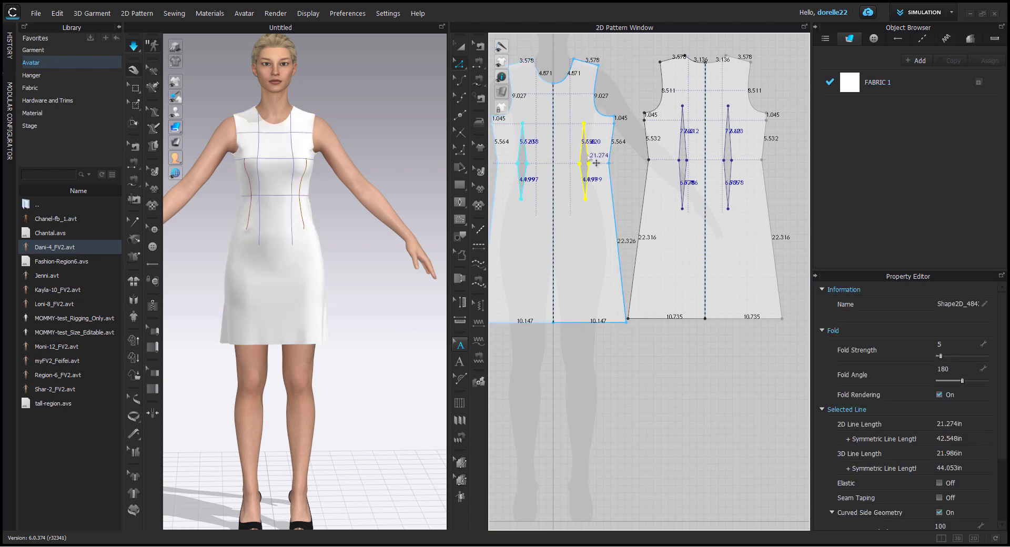
{"action": "left_click_drag", "start_coordinate": [596, 185], "coordinate": [591, 197]}
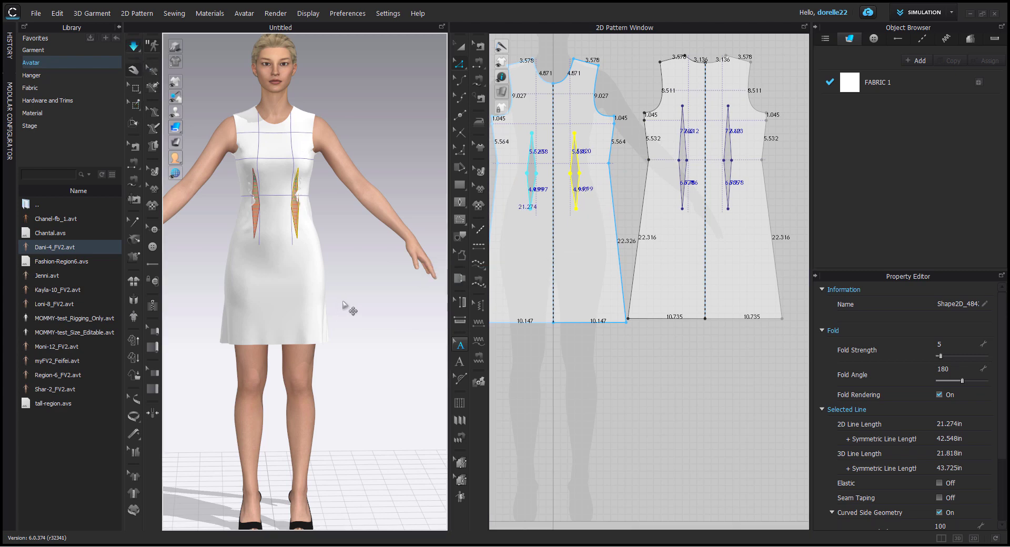
{"action": "left_click", "coordinate": [377, 301]}
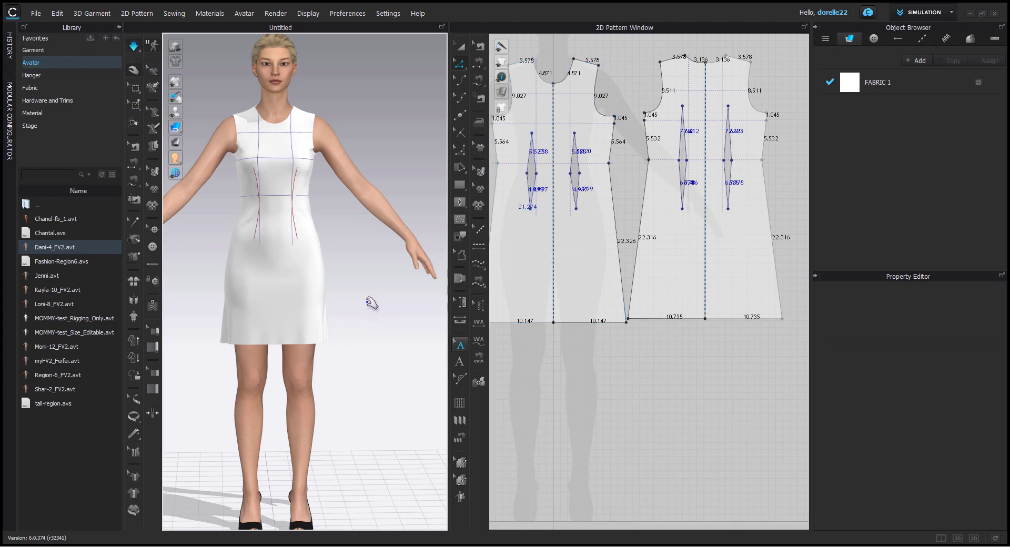
{"action": "mouse_move", "coordinate": [370, 327]}
{"action": "right_mouse_down"}
{"action": "mouse_move", "coordinate": [273, 342]}
{"action": "mouse_move", "coordinate": [191, 332]}
{"action": "mouse_move", "coordinate": [356, 315]}
{"action": "right_mouse_up"}
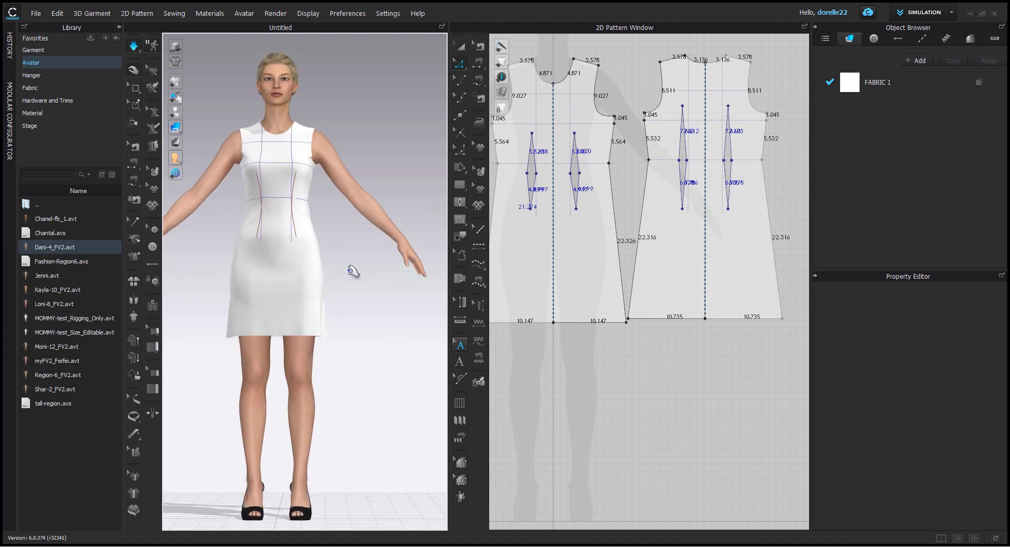
{"action": "middle_click_drag", "start_coordinate": [354, 273], "coordinate": [374, 351]}
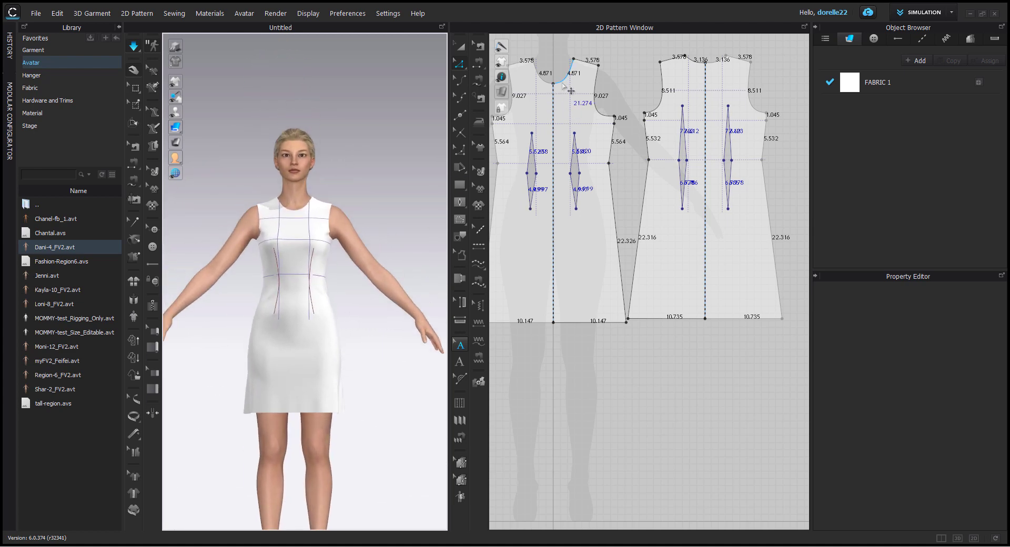
{"action": "scroll", "coordinate": [651, 163], "scroll_direction": "up", "scroll_amount": 4}
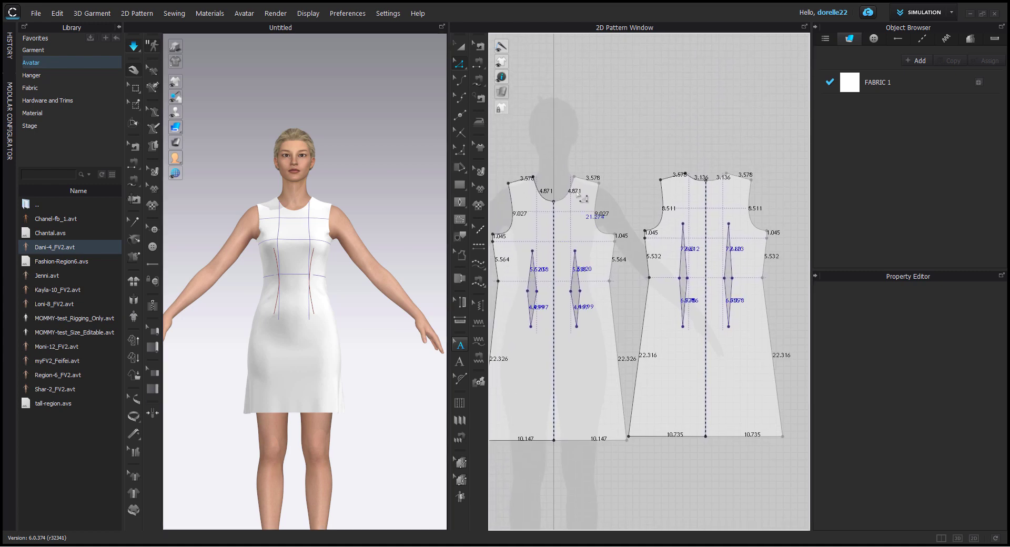
{"action": "right_click_drag", "start_coordinate": [650, 163], "coordinate": [716, 158]}
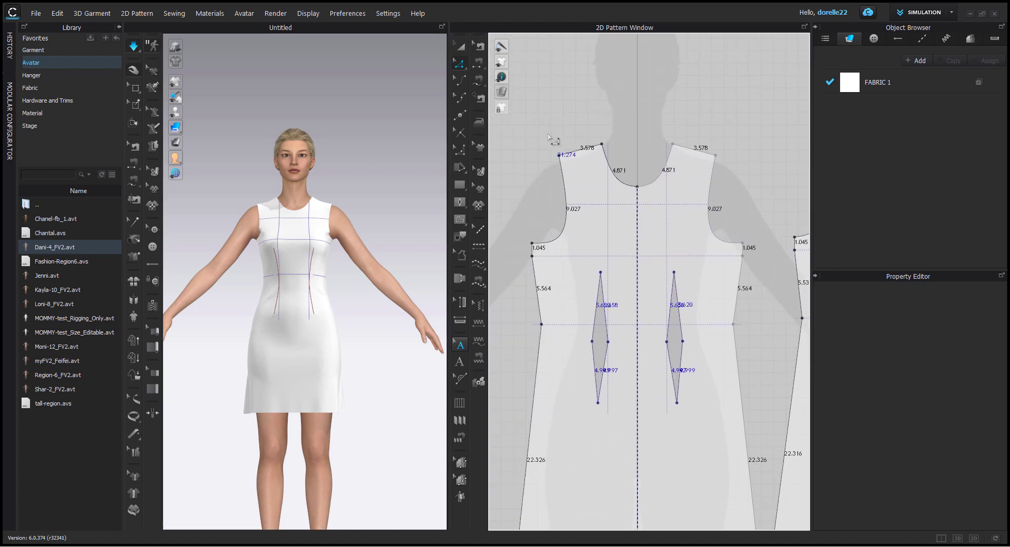
Raise the front pattern's outer shoulder point slightly so the armhole measures about 9.44 in.
{"action": "left_click_drag", "start_coordinate": [569, 163], "coordinate": [568, 155]}
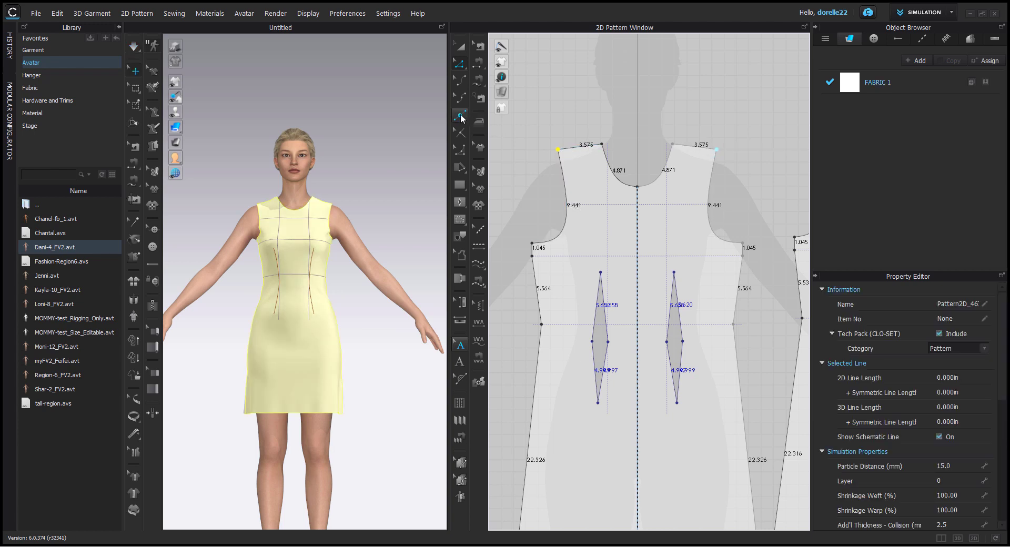
{"action": "middle_click_drag", "start_coordinate": [728, 142], "coordinate": [530, 146]}
{"action": "middle_click_drag", "start_coordinate": [594, 146], "coordinate": [815, 155]}
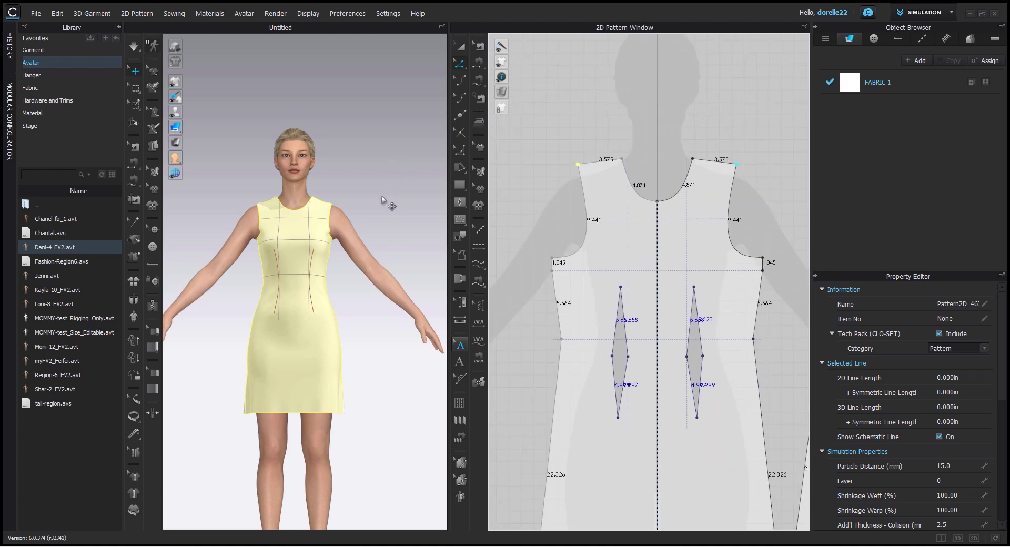
Deepen the lower curve of the back pattern's armhole to a line length of about 9.09 in.
{"action": "right_click_drag", "start_coordinate": [388, 207], "coordinate": [154, 206]}
{"action": "right_click_drag", "start_coordinate": [189, 240], "coordinate": [252, 239]}
{"action": "left_click", "coordinate": [289, 245]}
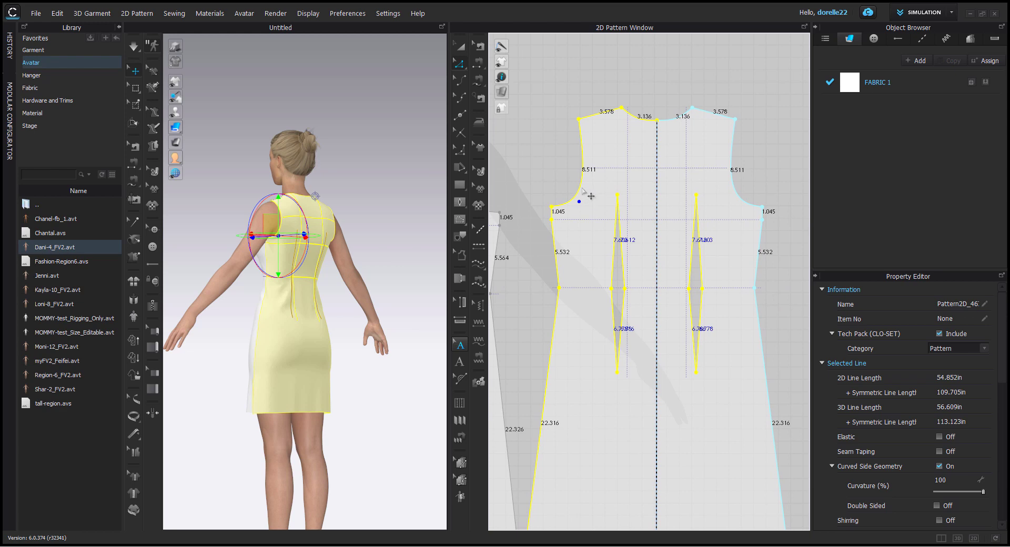
{"action": "left_click", "coordinate": [581, 189]}
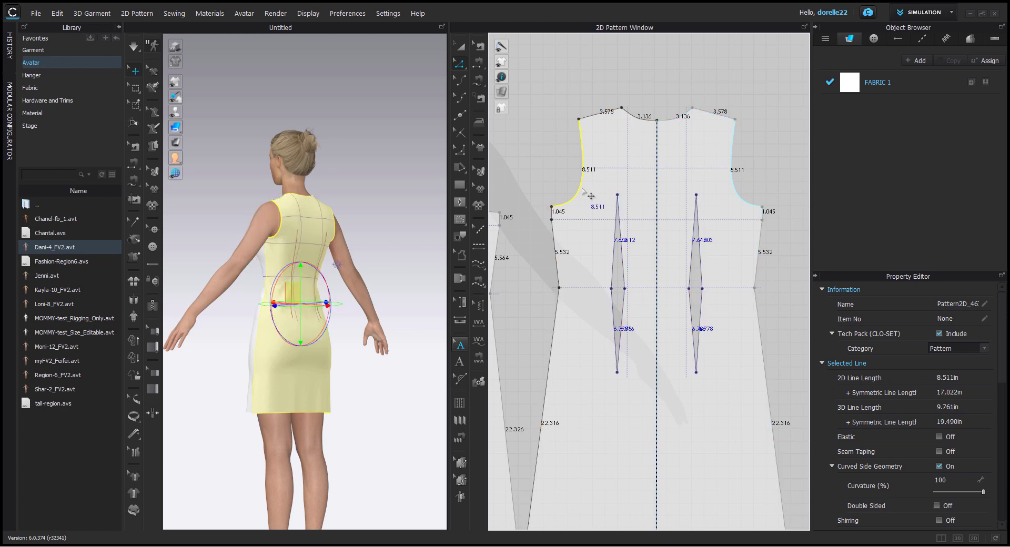
{"action": "left_click", "coordinate": [461, 63]}
{"action": "left_click", "coordinate": [461, 80]}
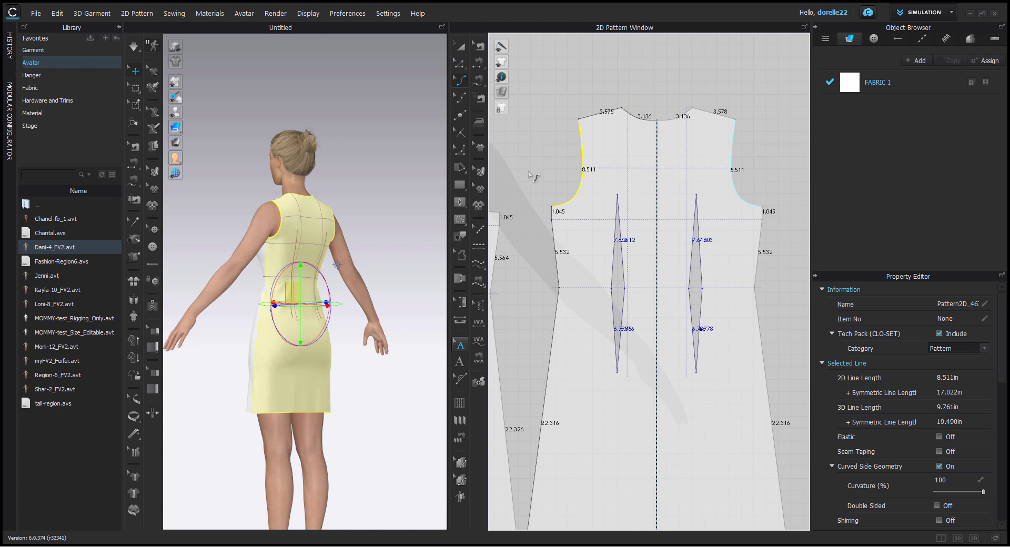
{"action": "left_click", "coordinate": [582, 191]}
{"action": "left_click_drag", "start_coordinate": [589, 198], "coordinate": [587, 199]}
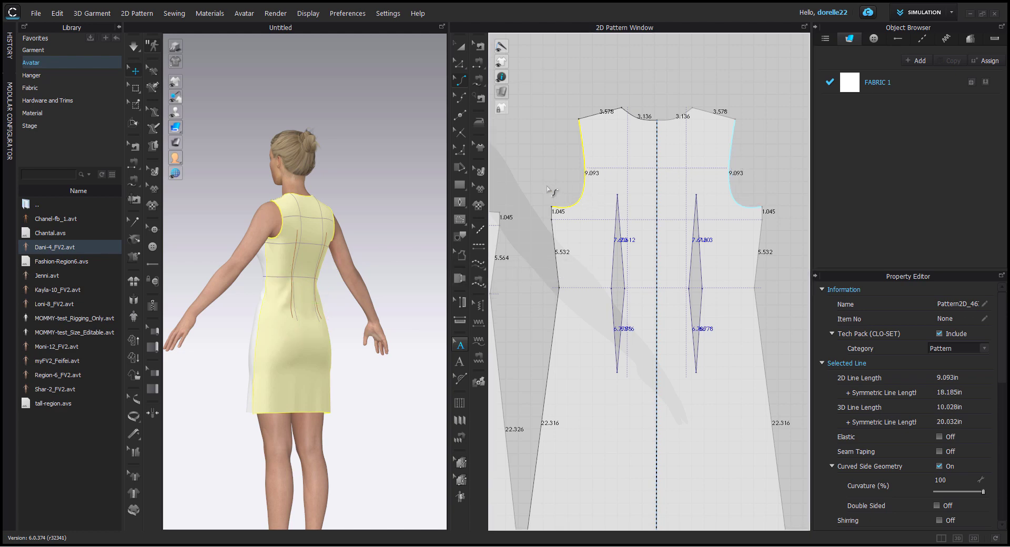
Add a point on the lower curve of the front armhole, splitting it into about 6.04 in and 3.41 in.
{"action": "right_click_drag", "start_coordinate": [553, 193], "coordinate": [765, 188]}
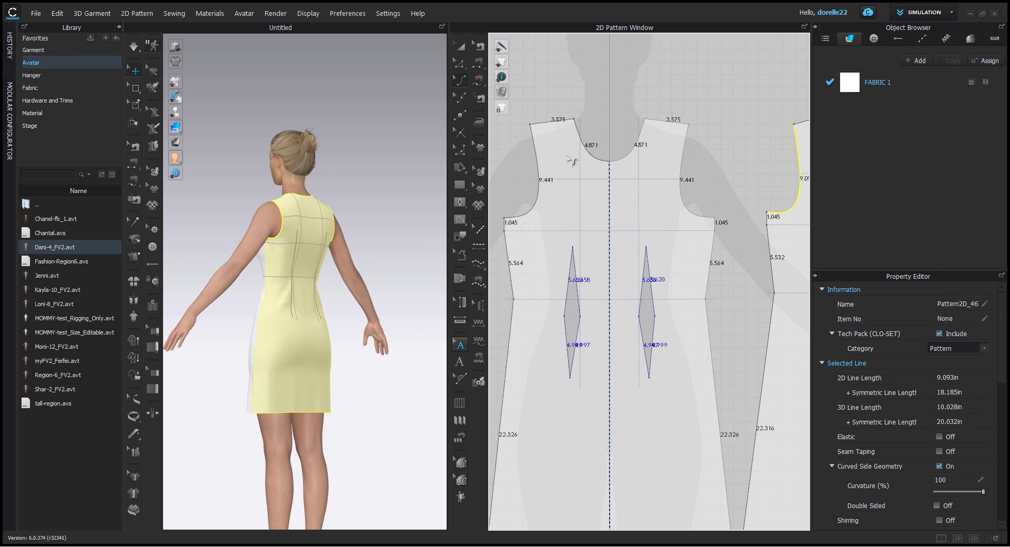
{"action": "right_click_drag", "start_coordinate": [568, 156], "coordinate": [651, 146]}
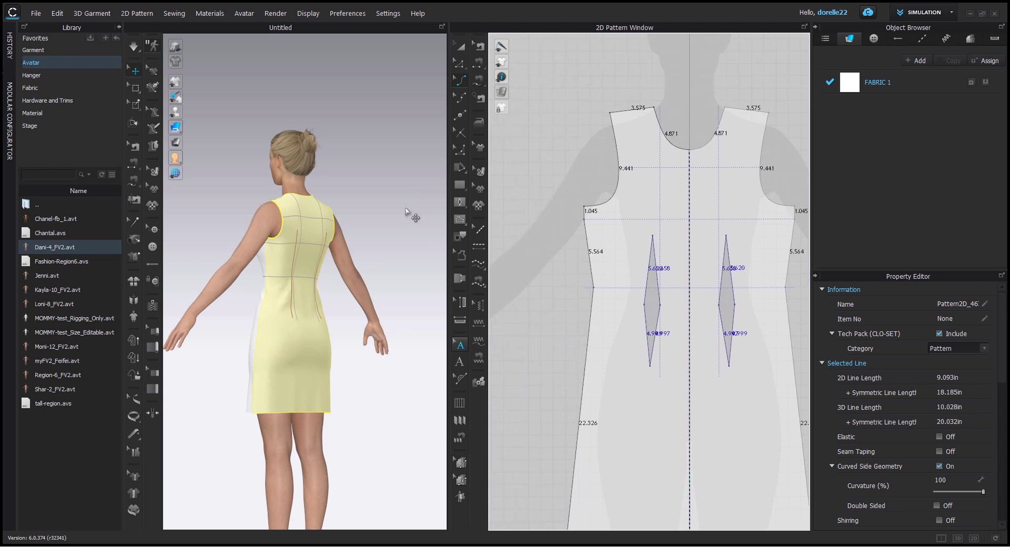
{"action": "right_click_drag", "start_coordinate": [383, 211], "coordinate": [473, 223]}
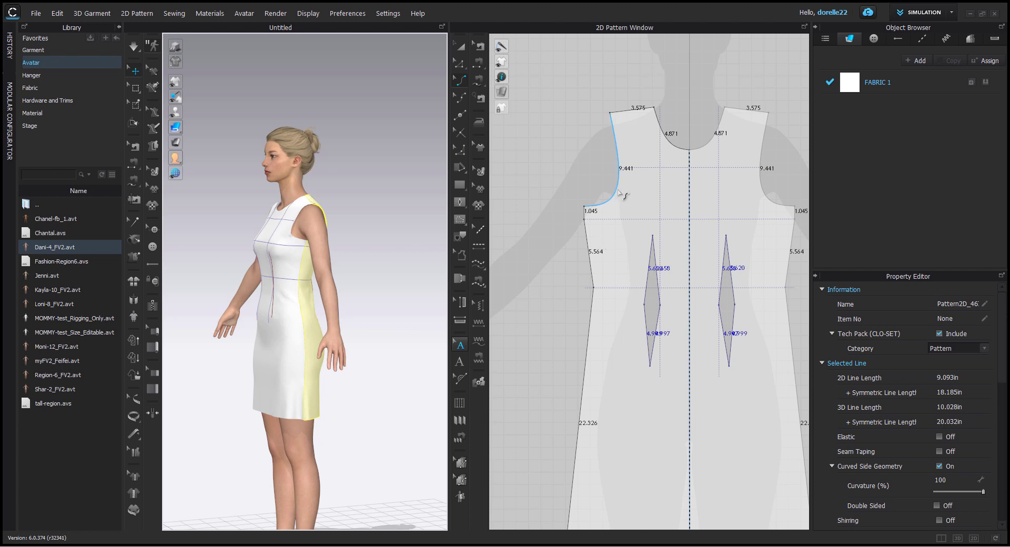
{"action": "left_click", "coordinate": [459, 115]}
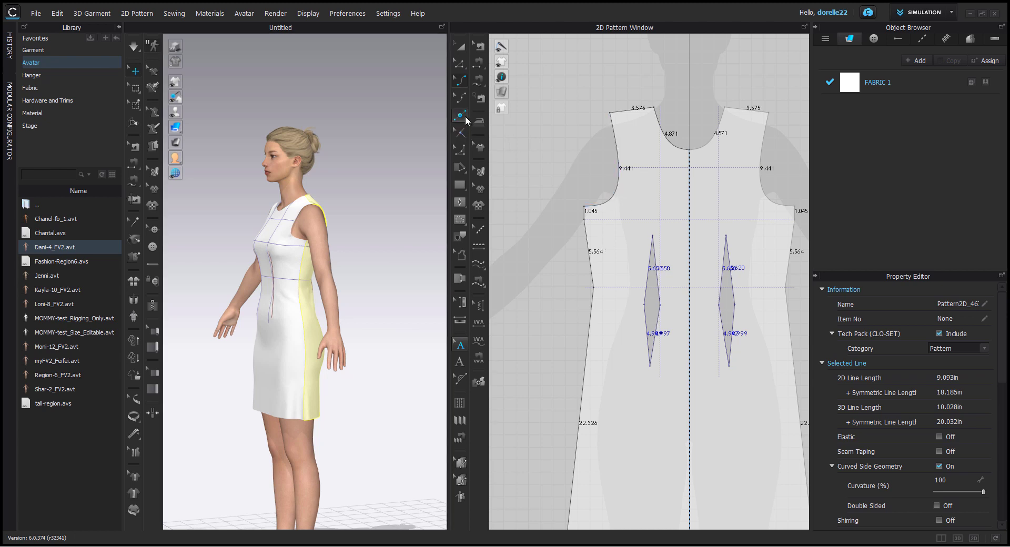
{"action": "left_click", "coordinate": [619, 189]}
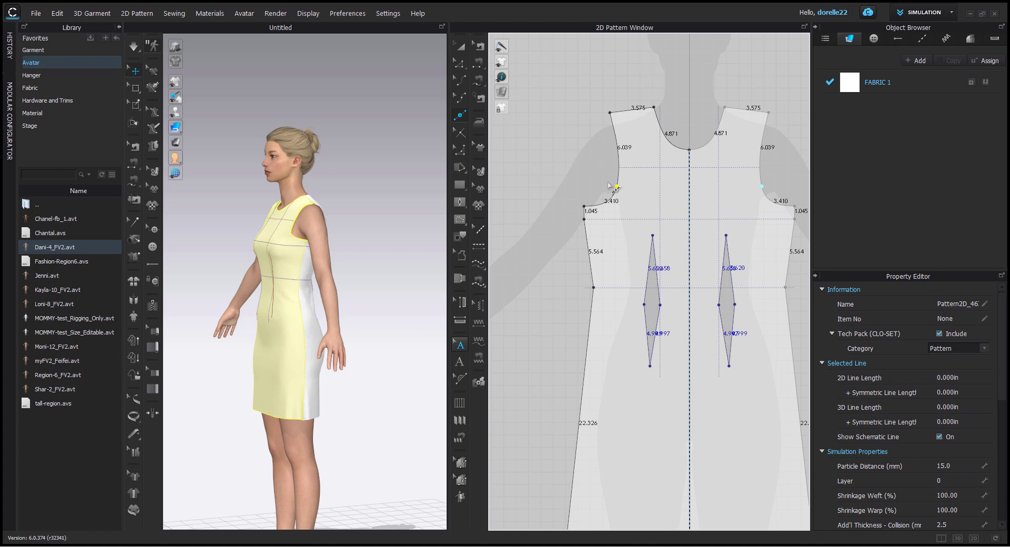
{"action": "right_click", "coordinate": [619, 190]}
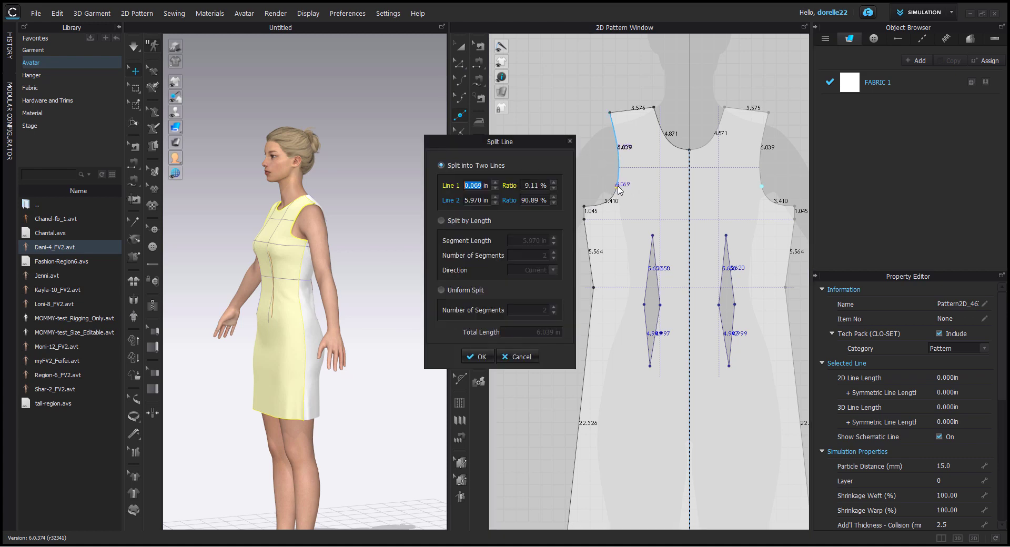
{"action": "left_click", "coordinate": [517, 356]}
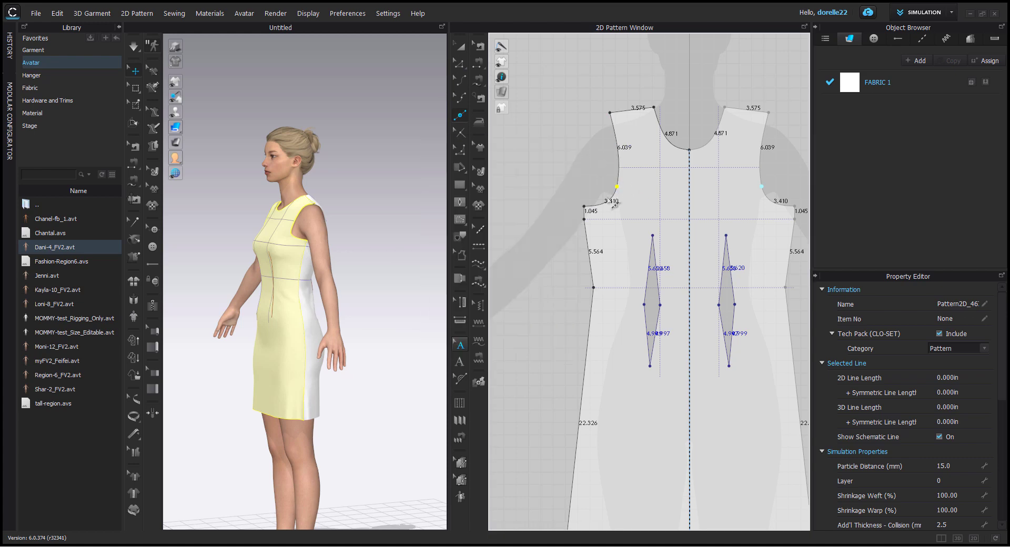
Add a dart at the new front armhole point with a total width of 1.25 in and a length of 3 in.
{"action": "left_click", "coordinate": [459, 63]}
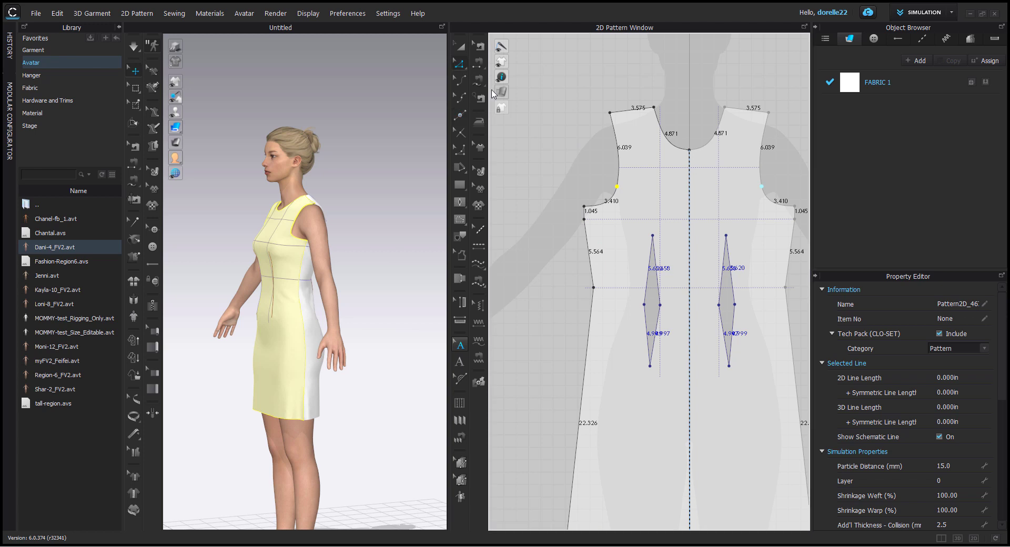
{"action": "right_click", "coordinate": [618, 187]}
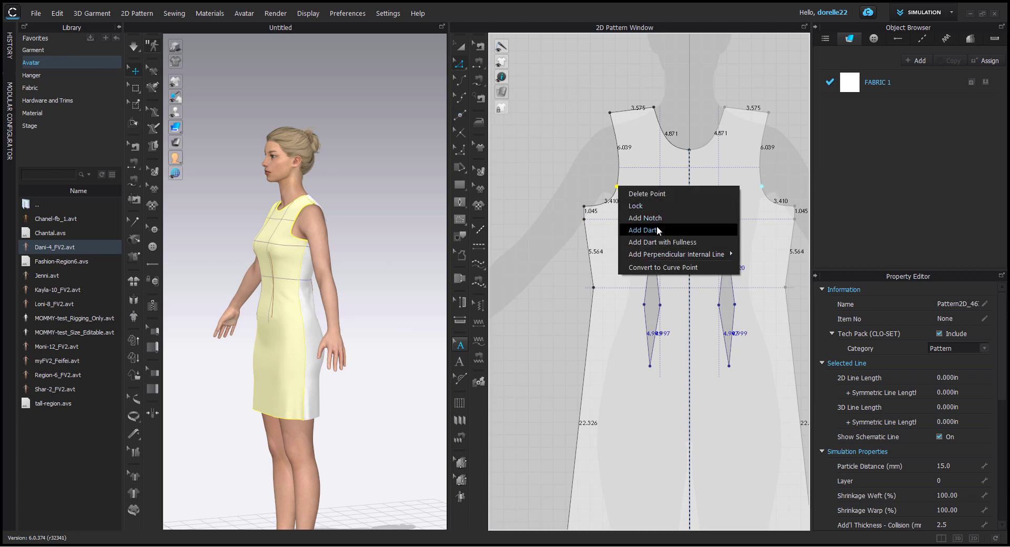
{"action": "left_click", "coordinate": [657, 231]}
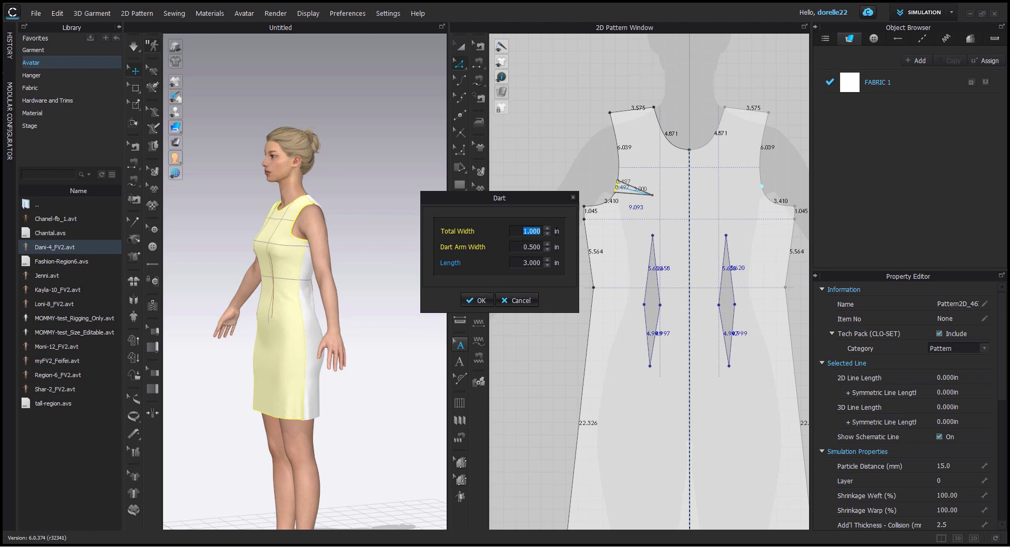
{"action": "type", "text": ".25"}
{"action": "double_click", "coordinate": [543, 263]}
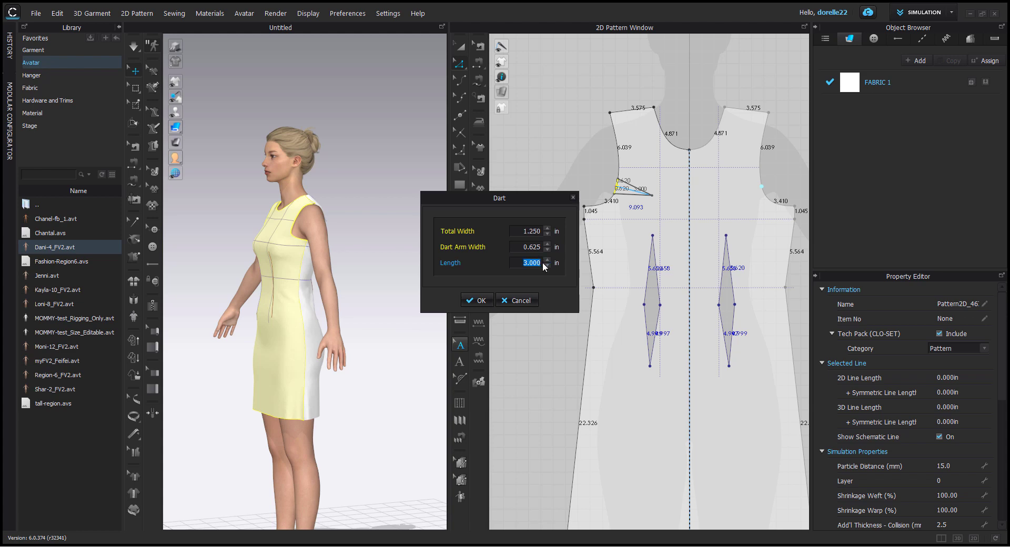
{"action": "left_click", "coordinate": [476, 300]}
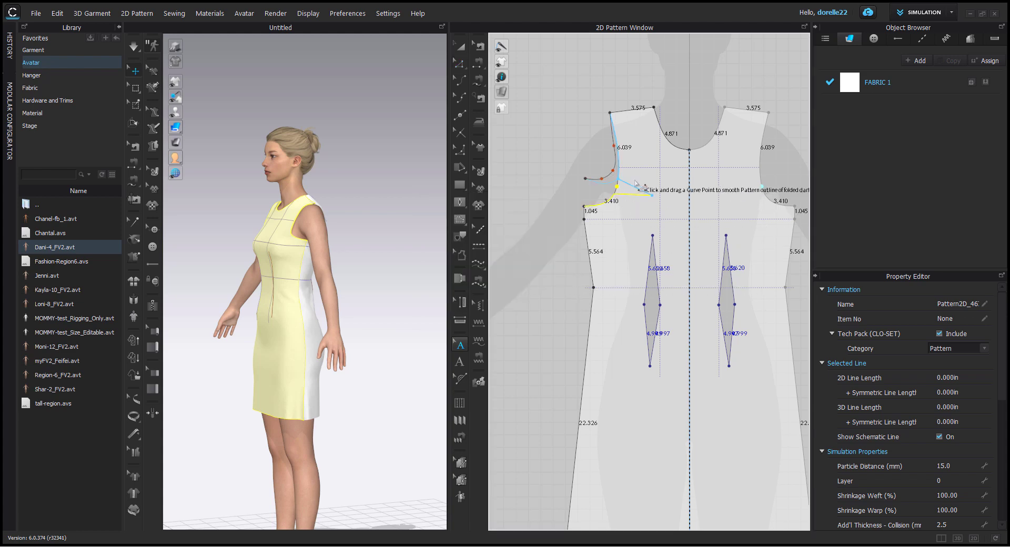
Smooth the folded dart outline by moving its curve points onto the original armhole line, and complete the armhole dart.
{"action": "scroll", "coordinate": [645, 184], "scroll_direction": "up", "scroll_amount": 2}
{"action": "scroll", "coordinate": [644, 184], "scroll_direction": "up", "scroll_amount": 1}
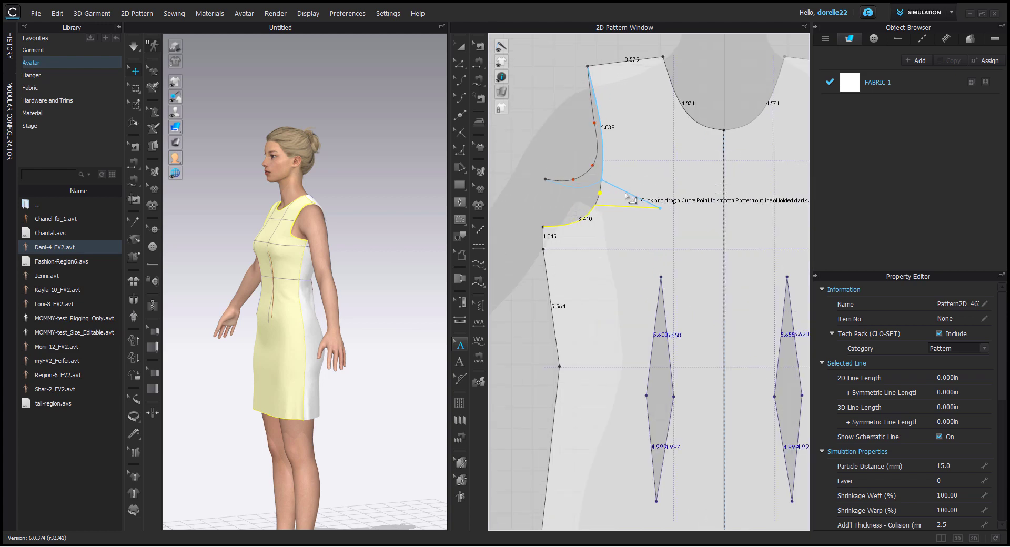
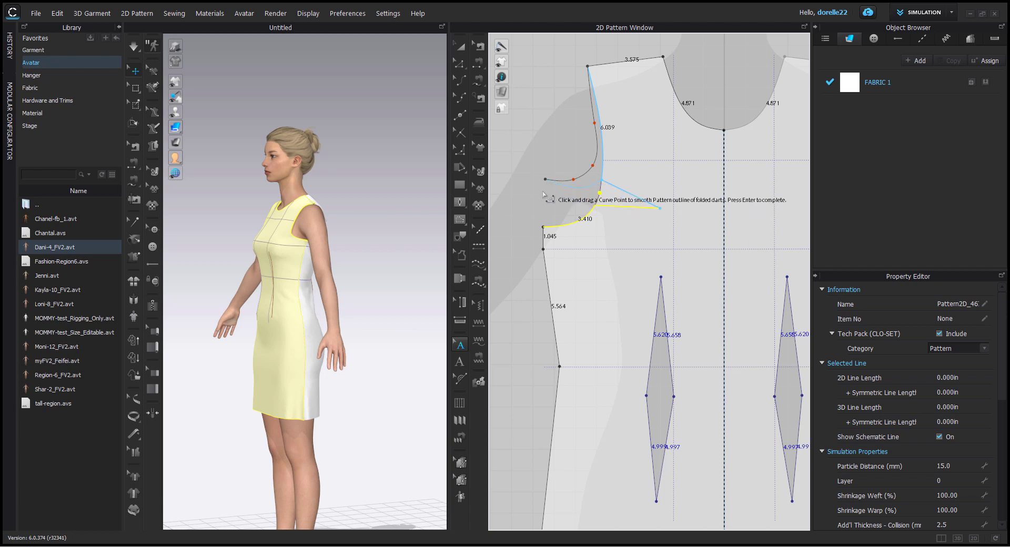
{"action": "left_click", "coordinate": [599, 172]}
{"action": "left_click_drag", "start_coordinate": [598, 171], "coordinate": [601, 173]}
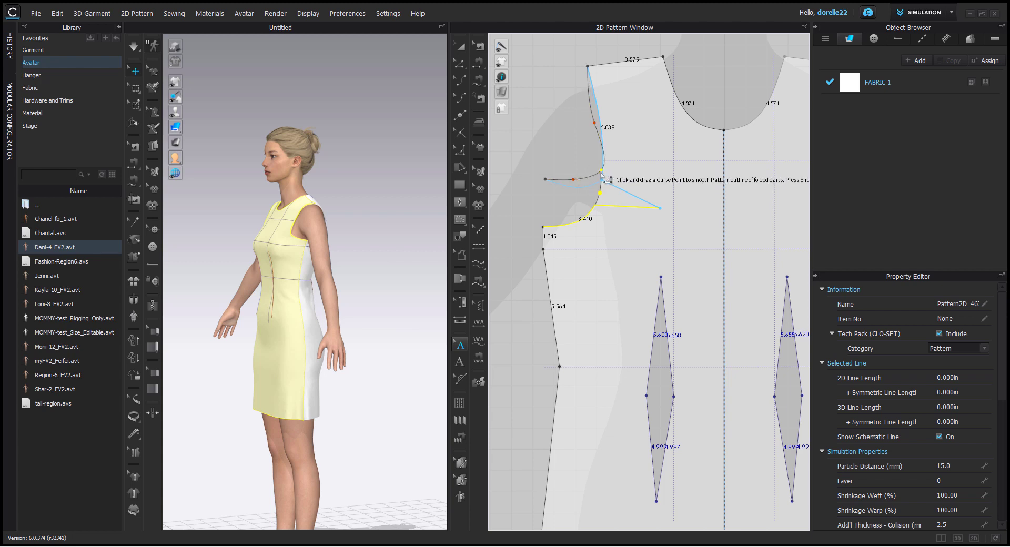
{"action": "left_click", "coordinate": [605, 129]}
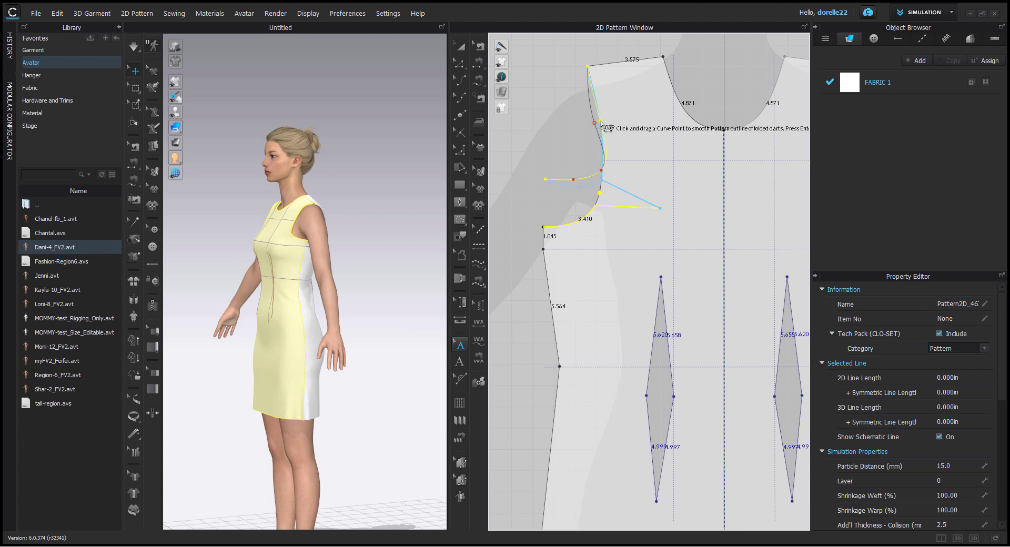
{"action": "left_click_drag", "start_coordinate": [600, 121], "coordinate": [600, 121]}
{"action": "left_click_drag", "start_coordinate": [575, 181], "coordinate": [599, 193]}
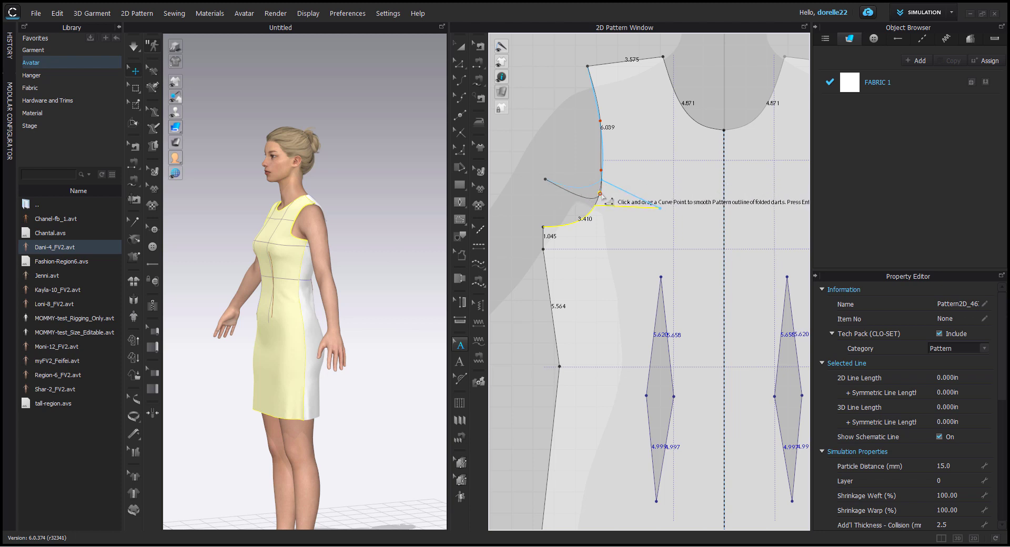
{"action": "left_click_drag", "start_coordinate": [600, 194], "coordinate": [602, 169]}
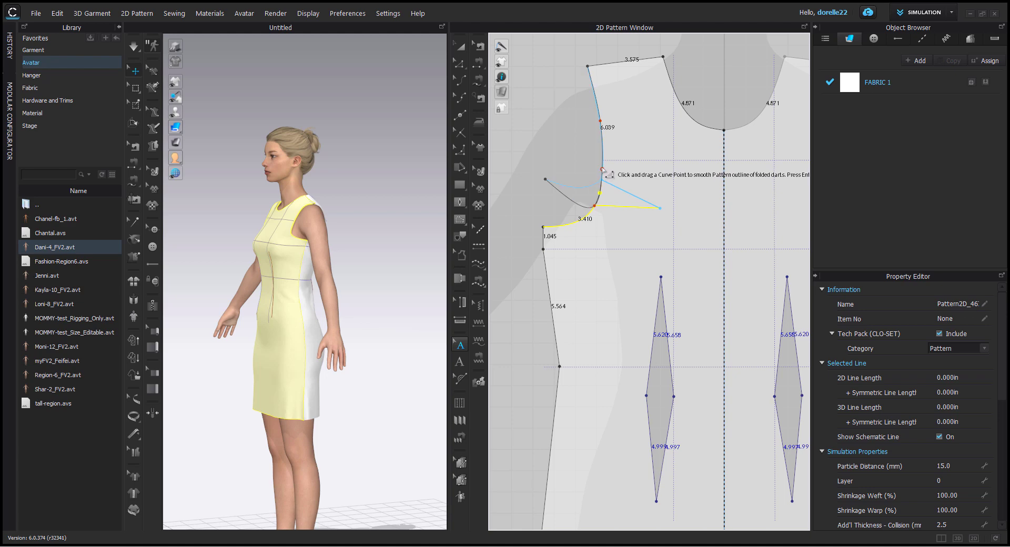
{"action": "key", "text": "Return"}
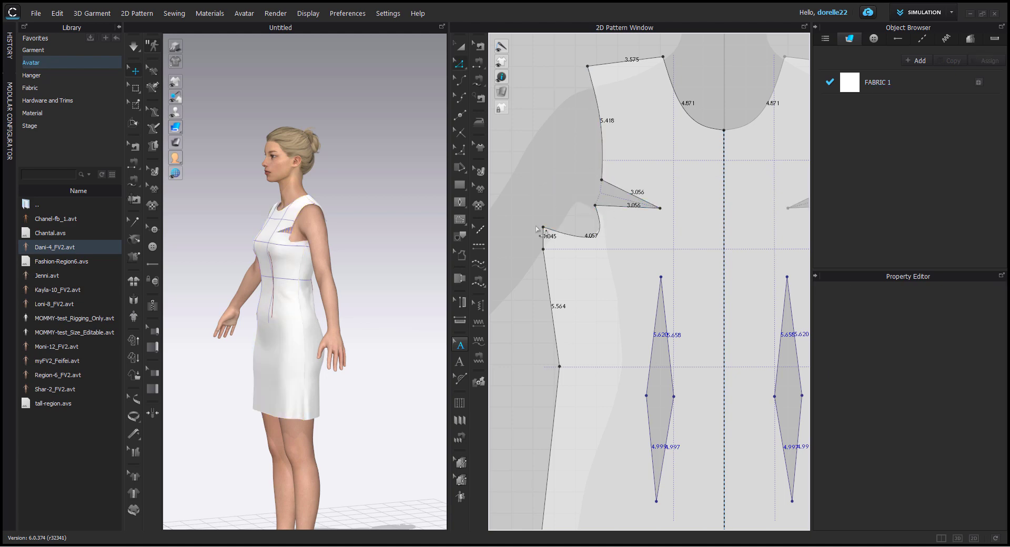
Delete all curve points of the armhole segment below the dart and recurve it to about 2.94 in.
{"action": "left_click", "coordinate": [604, 239]}
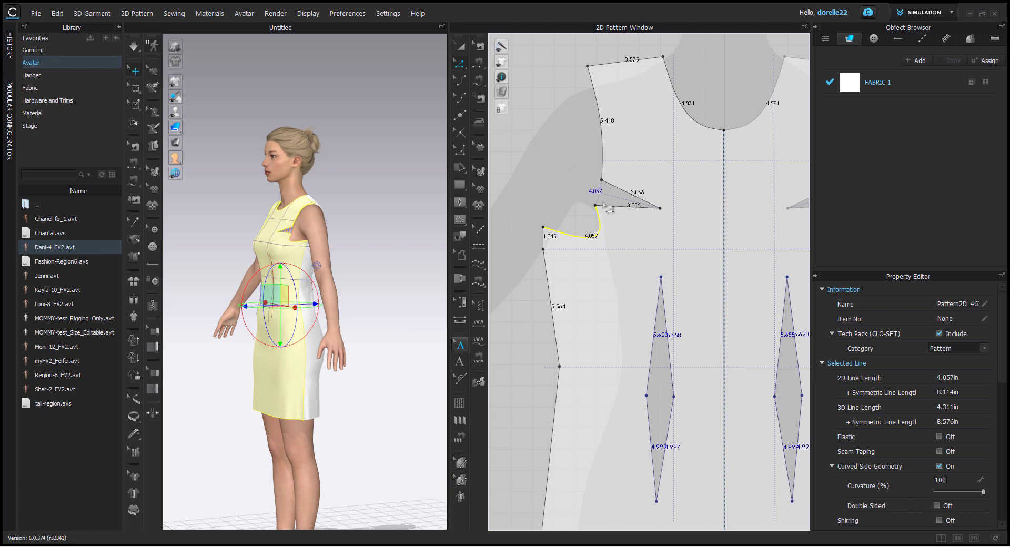
{"action": "right_click", "coordinate": [600, 231]}
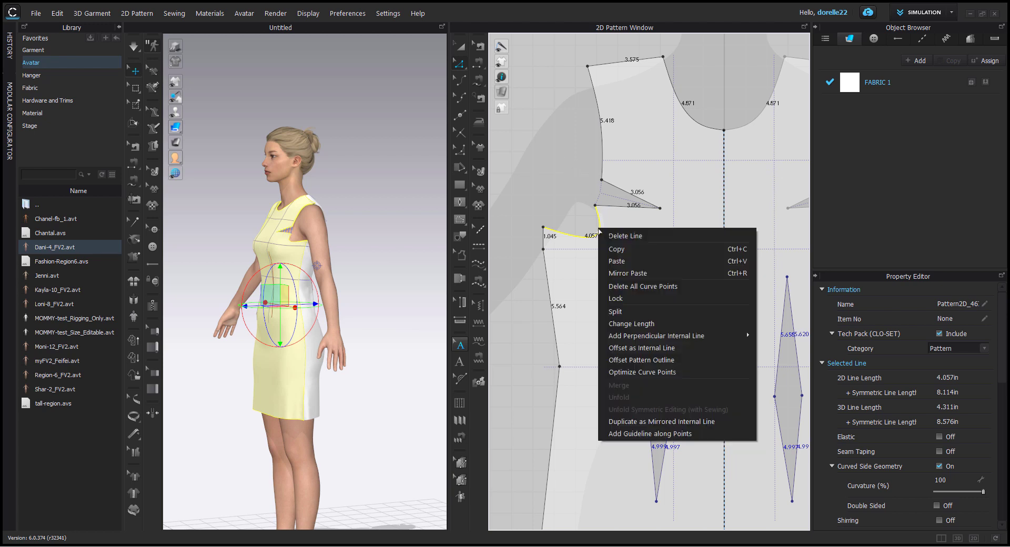
{"action": "left_click", "coordinate": [625, 286]}
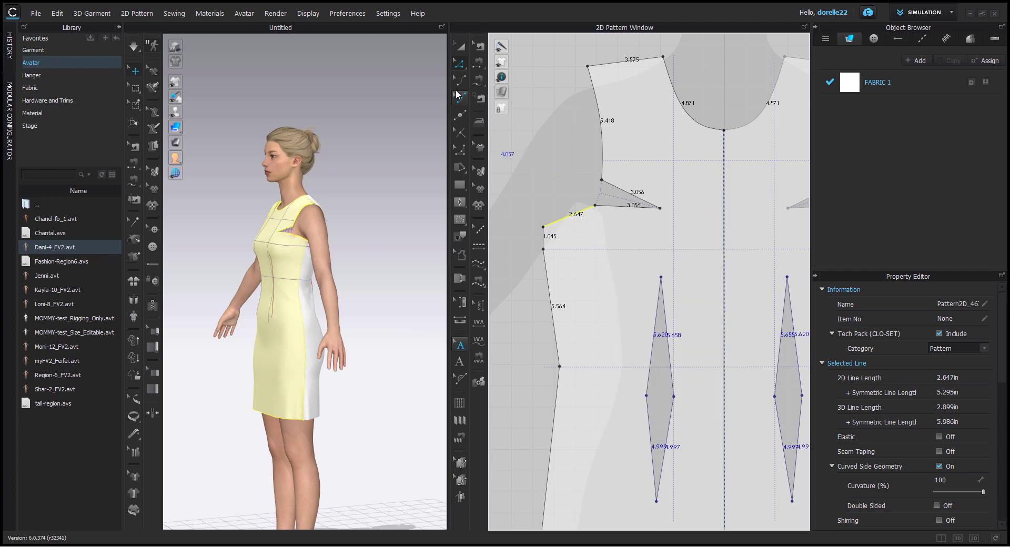
{"action": "left_click", "coordinate": [459, 82]}
{"action": "left_click_drag", "start_coordinate": [571, 219], "coordinate": [573, 231]}
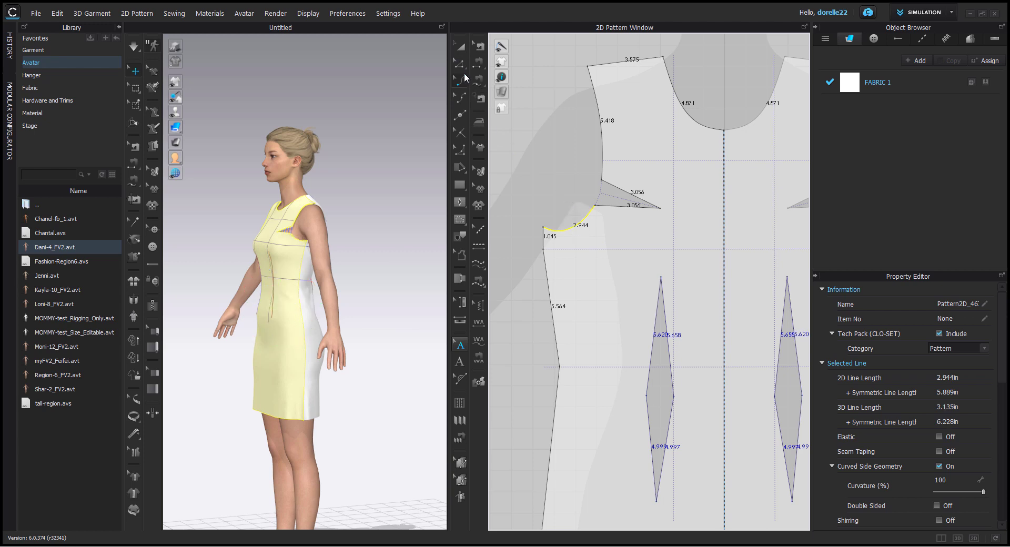
Check the armhole dart's seams and lower its tip toward the bust line, giving legs of about 3.79 in and 3.29 in.
{"action": "left_click", "coordinate": [478, 47]}
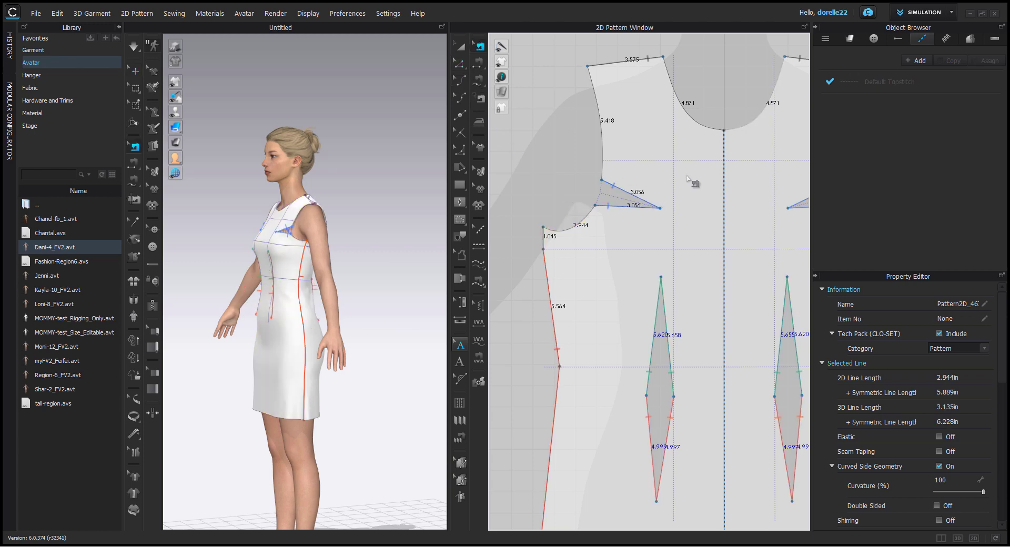
{"action": "left_click", "coordinate": [566, 185]}
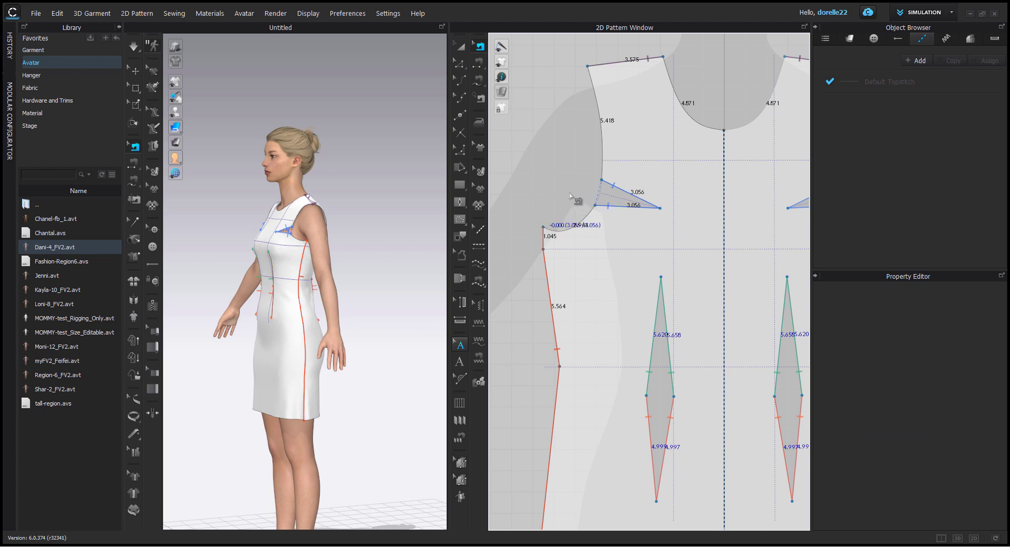
{"action": "key", "text": "z"}
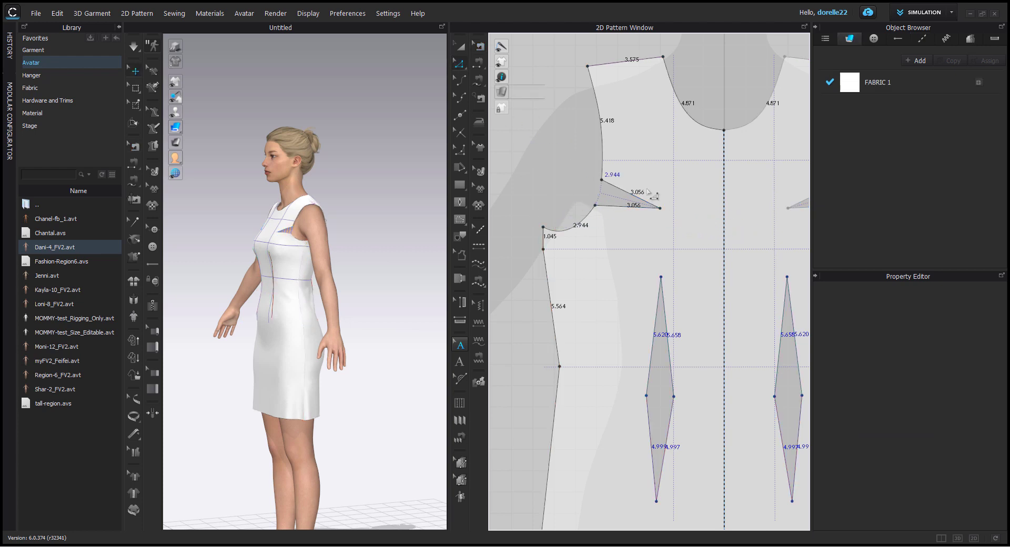
{"action": "left_click", "coordinate": [659, 208]}
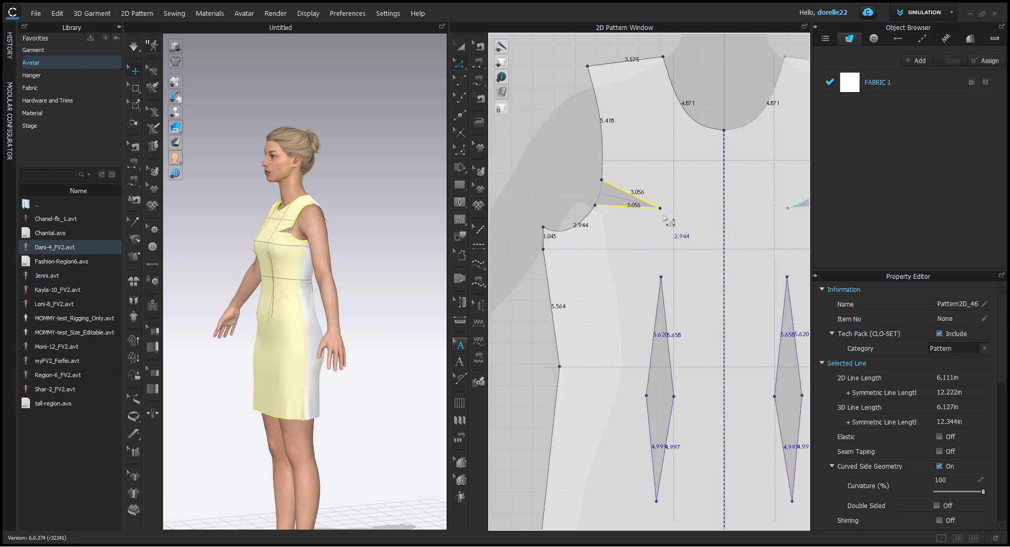
{"action": "left_click_drag", "start_coordinate": [659, 208], "coordinate": [655, 238]}
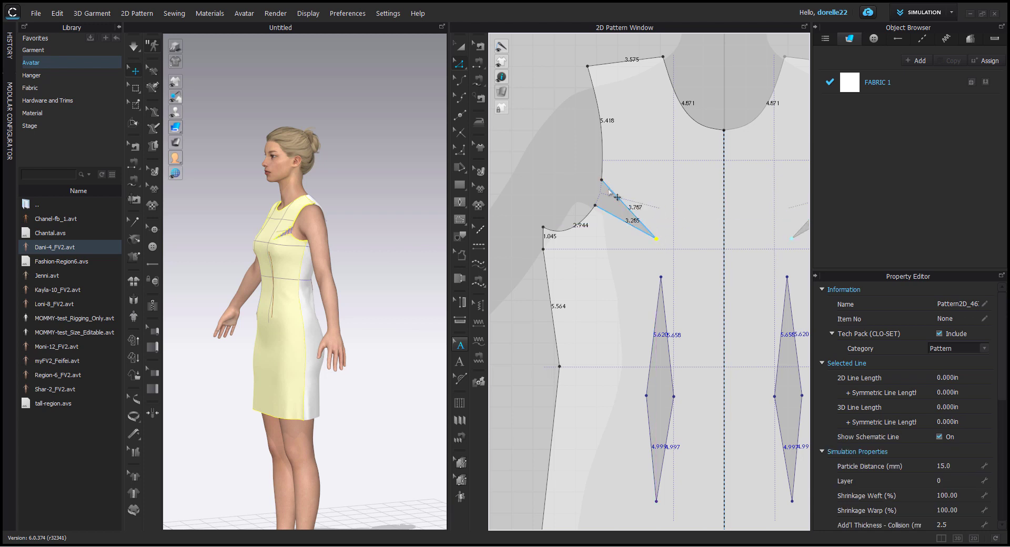
{"action": "left_click", "coordinate": [574, 188]}
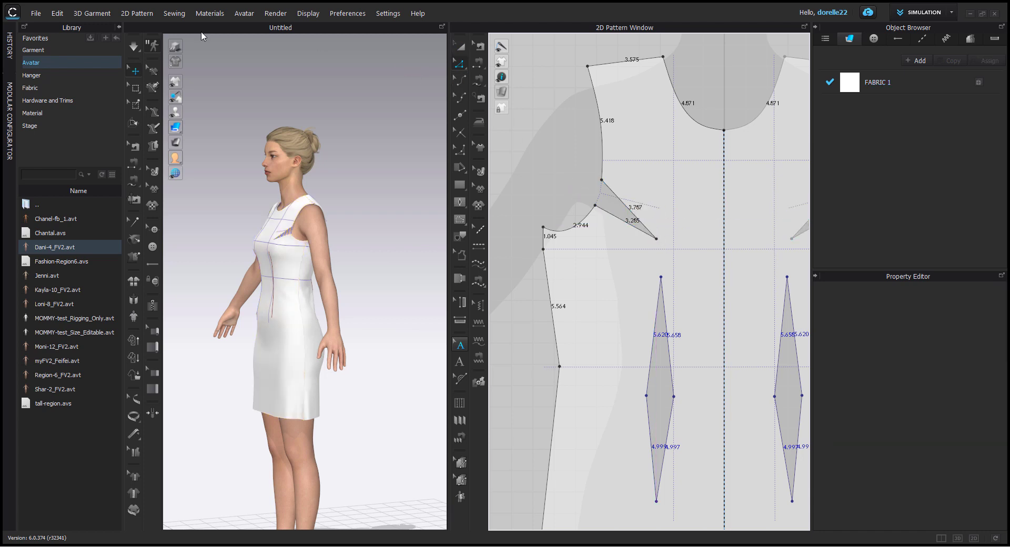
Simulate the dress, then lower the front underarm point to about 0.80 in above the bust-level side point and resimulate.
{"action": "left_click", "coordinate": [134, 47]}
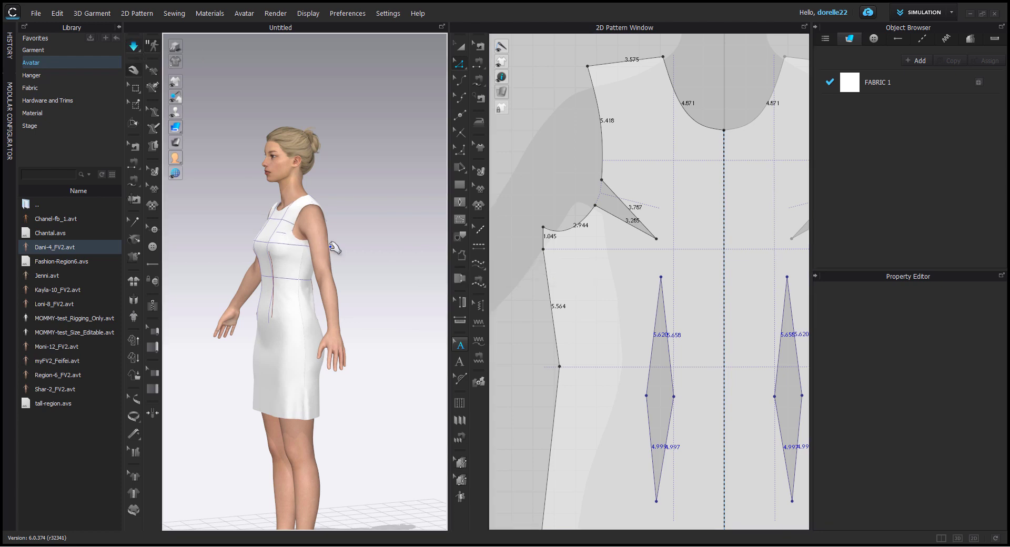
{"action": "right_click_drag", "start_coordinate": [373, 230], "coordinate": [517, 223]}
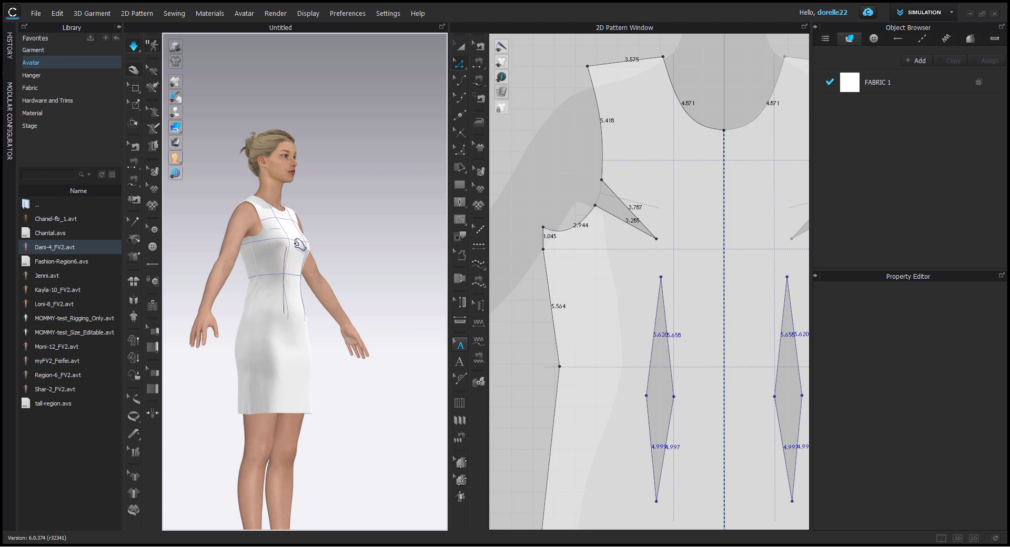
{"action": "scroll", "coordinate": [247, 244], "scroll_direction": "up", "scroll_amount": 4}
{"action": "scroll", "coordinate": [312, 228], "scroll_direction": "up", "scroll_amount": 3}
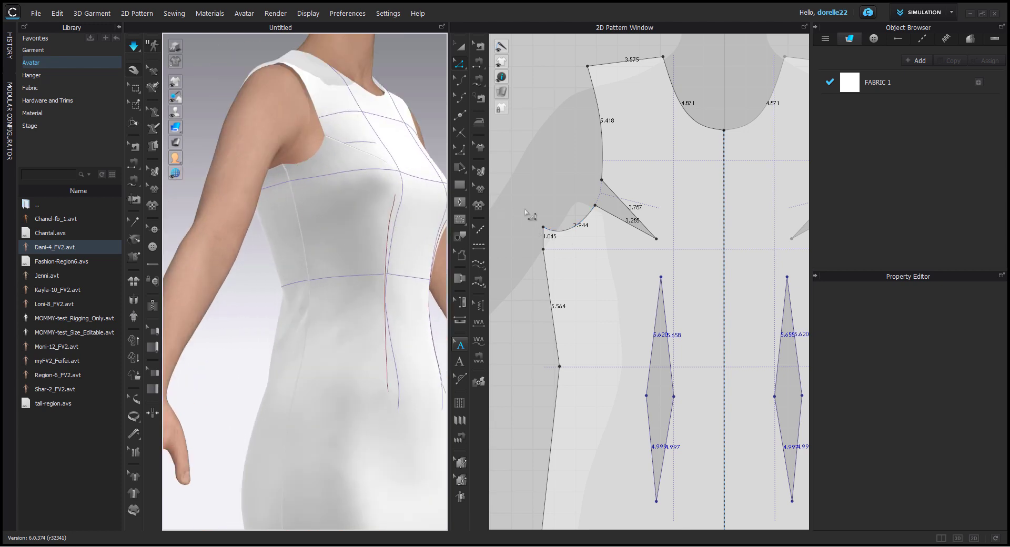
{"action": "left_click_drag", "start_coordinate": [543, 230], "coordinate": [562, 235]}
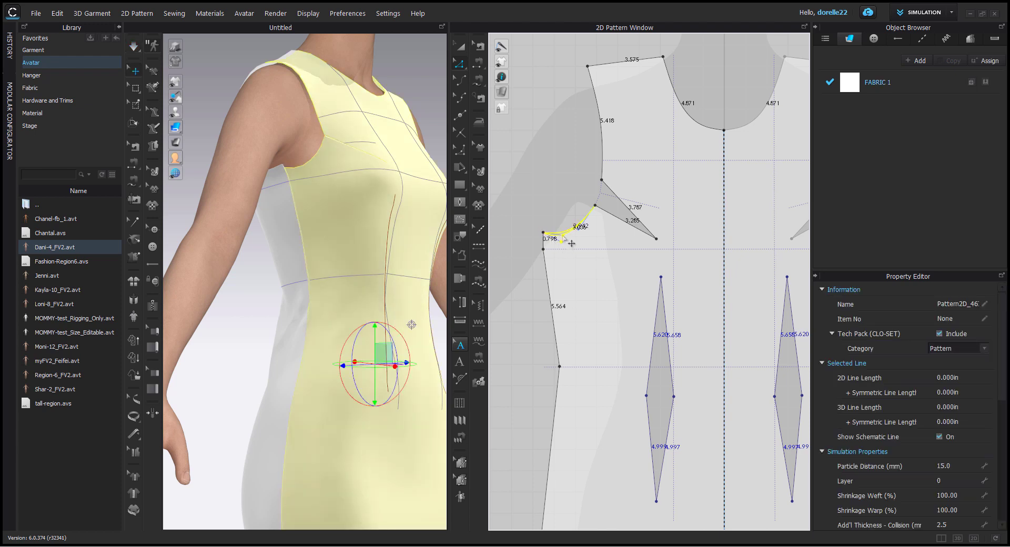
{"action": "left_click", "coordinate": [554, 204]}
{"action": "key", "text": "space"}
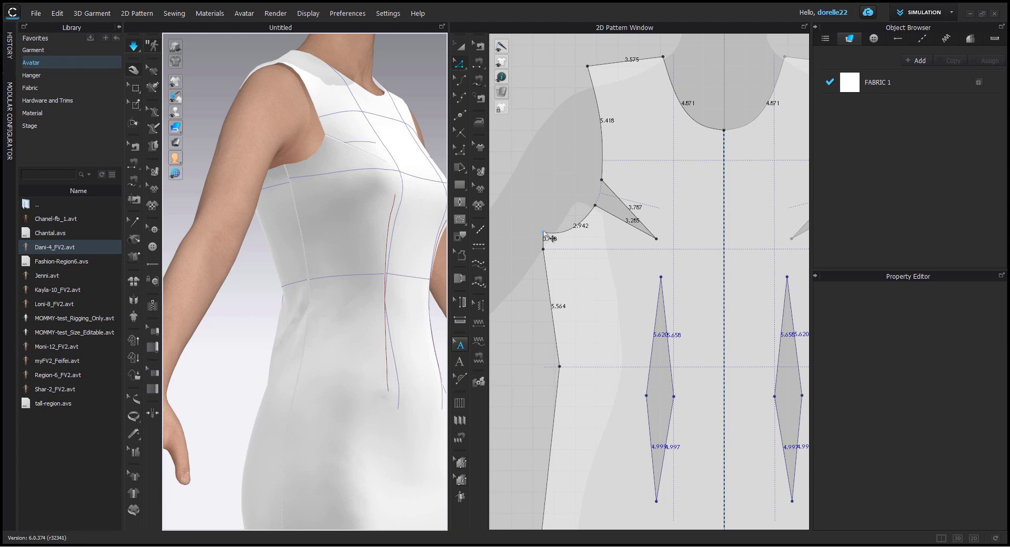
Lower the front underarm and bust-level side points, giving side segments of about 0.97 in and 4.97 in, and resimulate.
{"action": "left_click_drag", "start_coordinate": [551, 237], "coordinate": [545, 261]}
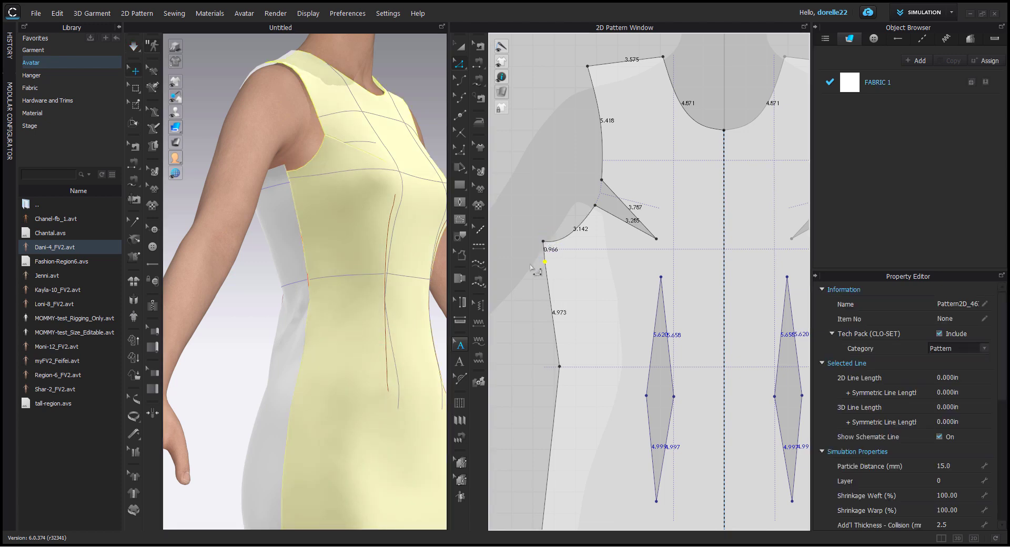
{"action": "left_click", "coordinate": [523, 270]}
{"action": "key", "text": "space"}
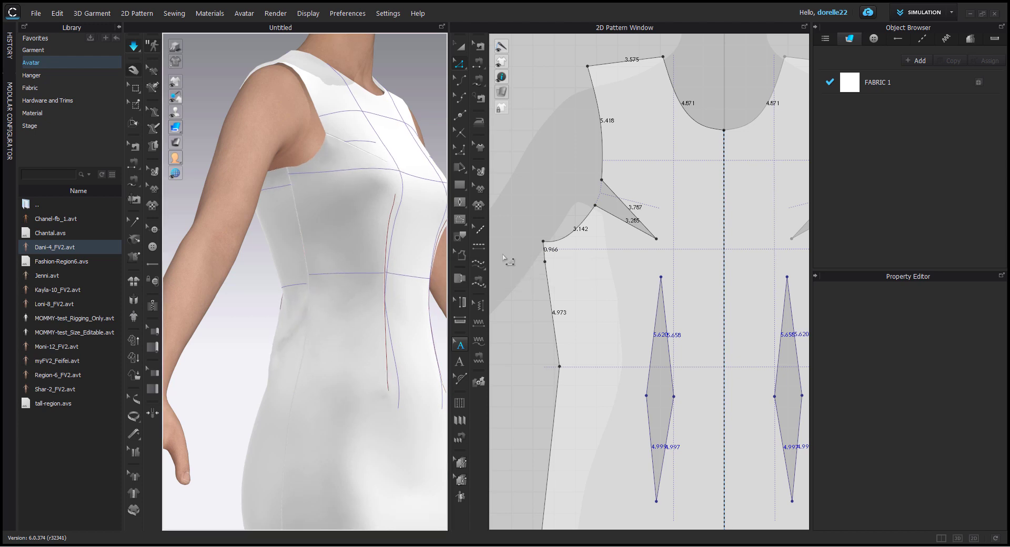
{"action": "scroll", "coordinate": [377, 239], "scroll_direction": "down", "scroll_amount": 3}
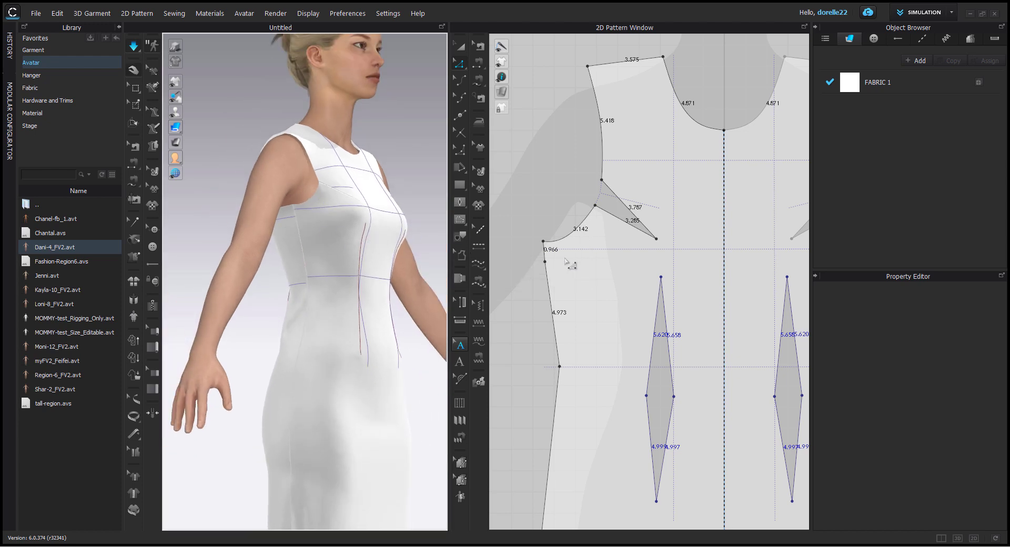
Unlock all baselines, lower the front bust baseline to the side point, and extend the armhole dart's guide line to the dart tip.
{"action": "right_click", "coordinate": [588, 250]}
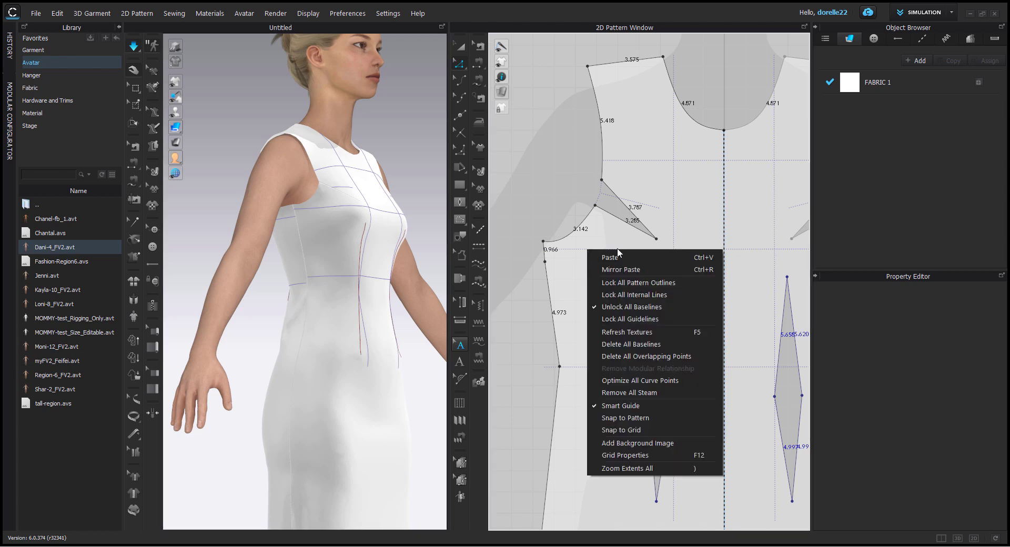
{"action": "left_click", "coordinate": [630, 308]}
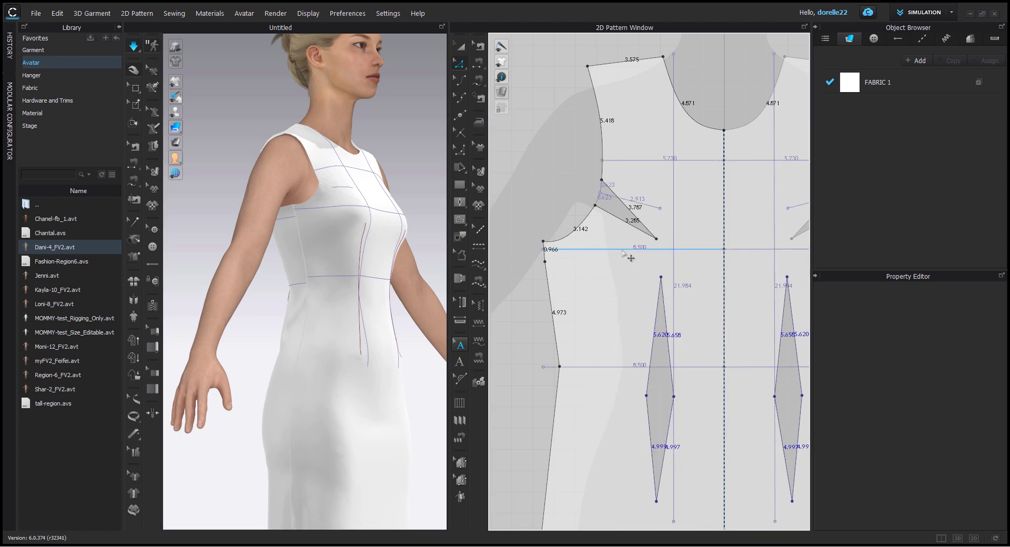
{"action": "left_click_drag", "start_coordinate": [623, 250], "coordinate": [625, 266]}
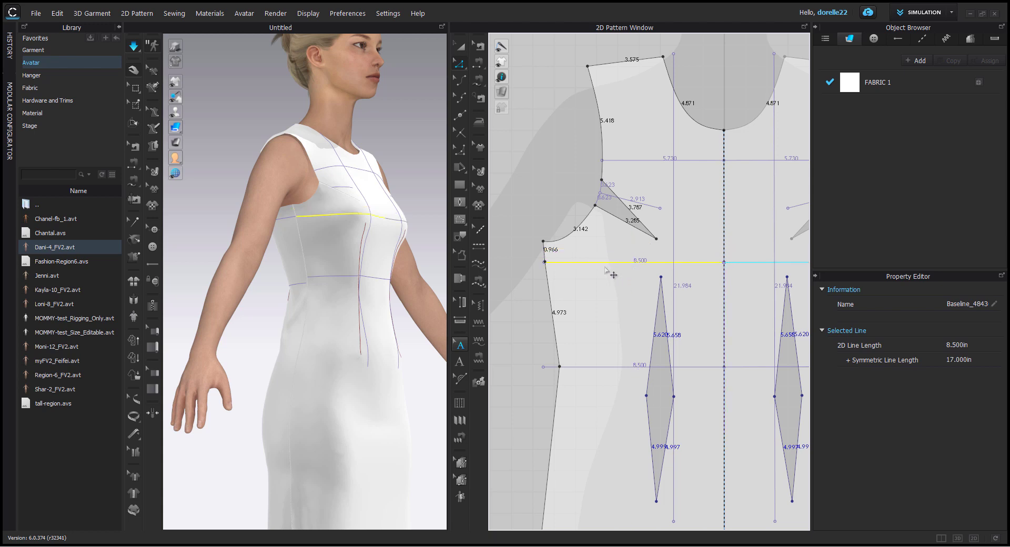
{"action": "left_click", "coordinate": [532, 266]}
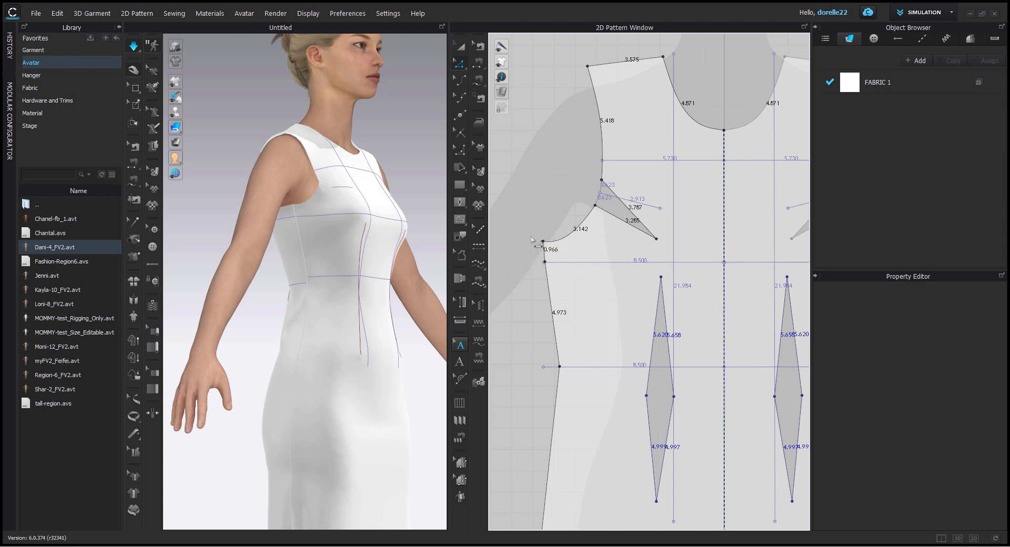
{"action": "left_click_drag", "start_coordinate": [660, 209], "coordinate": [656, 238]}
{"action": "left_click", "coordinate": [568, 181]}
Lower the front waist baseline about 1.37 in to the waist darts' widest level and align the side waist point with its outer end.
{"action": "middle_click_drag", "start_coordinate": [629, 291], "coordinate": [623, 153]}
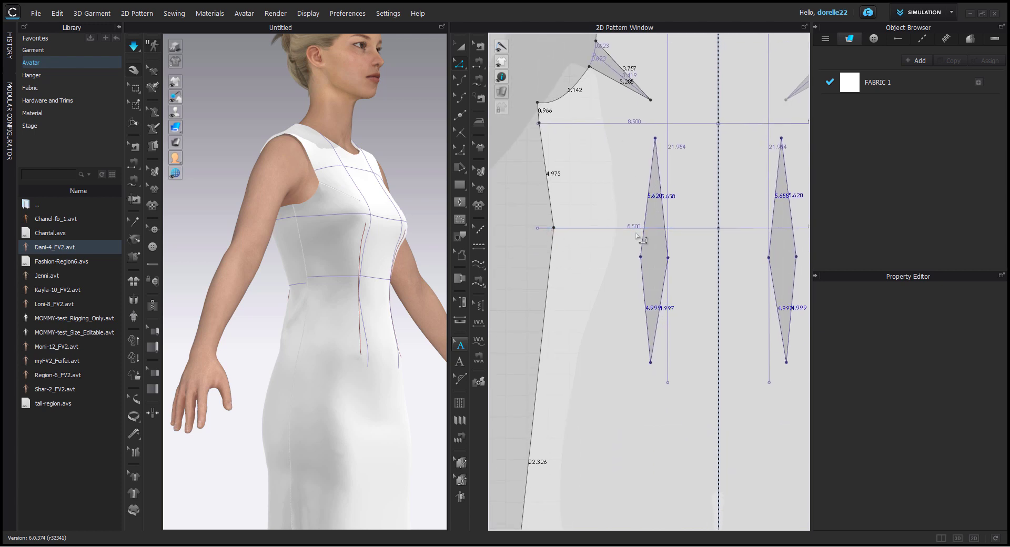
{"action": "left_click_drag", "start_coordinate": [637, 231], "coordinate": [644, 260]}
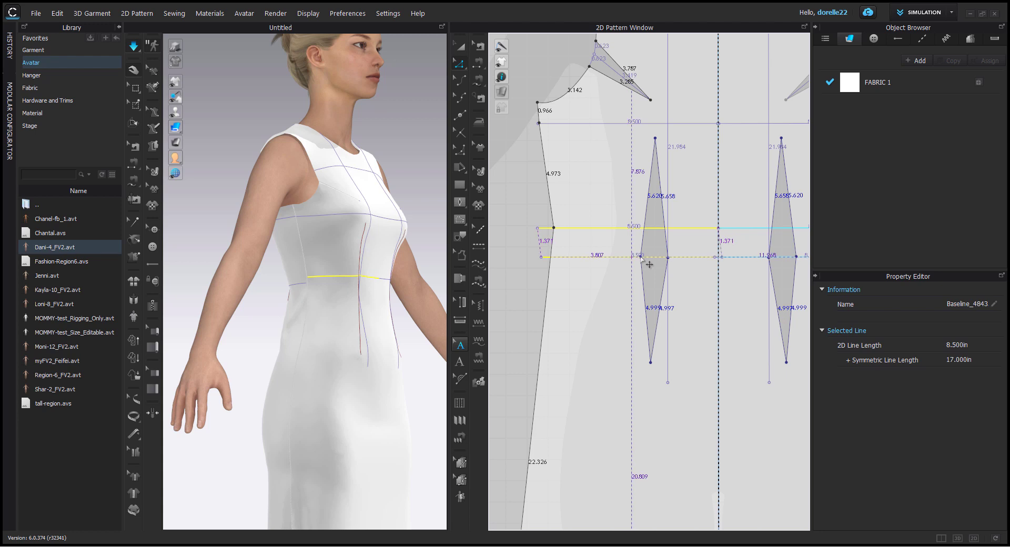
{"action": "left_click_drag", "start_coordinate": [553, 227], "coordinate": [550, 258]}
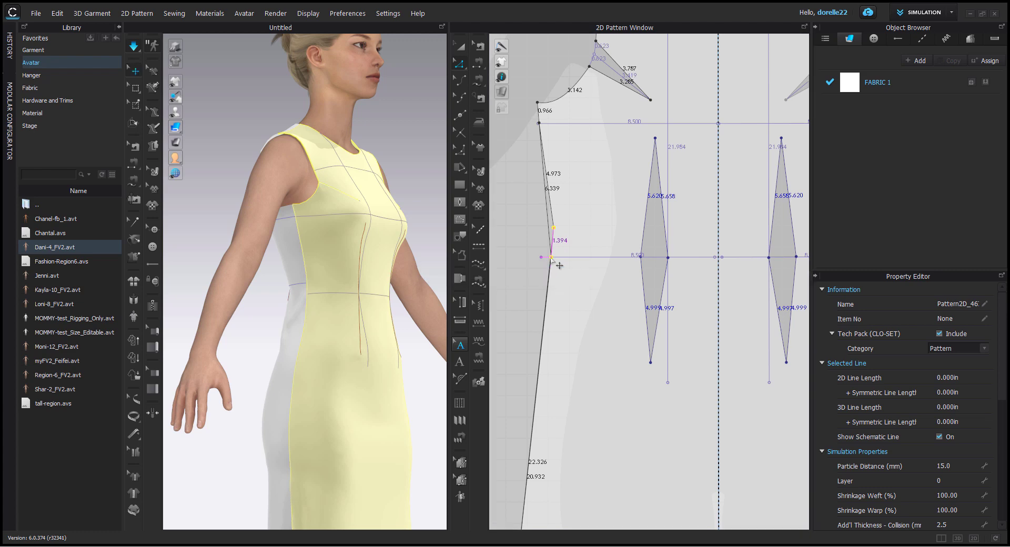
{"action": "left_click", "coordinate": [552, 258]}
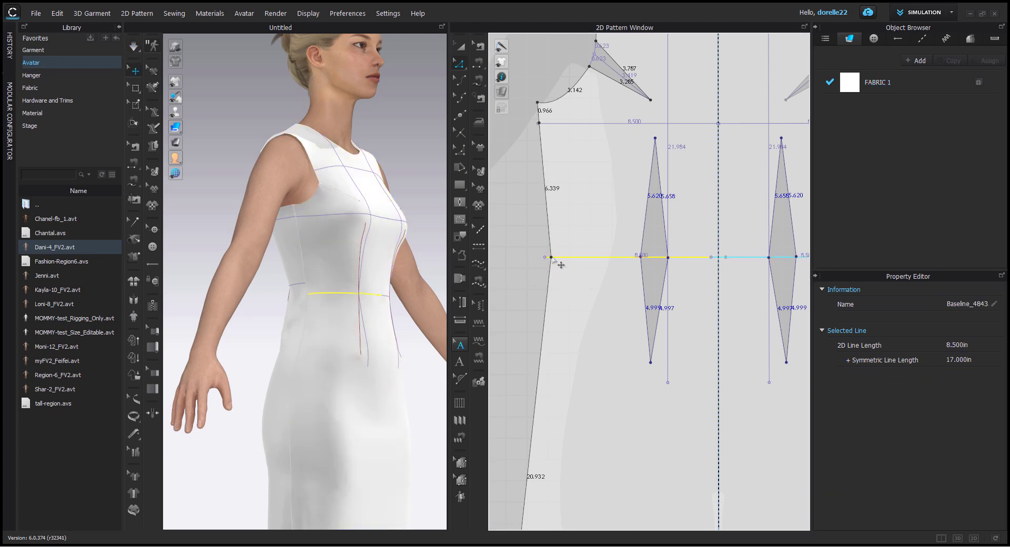
{"action": "left_click_drag", "start_coordinate": [551, 257], "coordinate": [557, 258]}
{"action": "left_click", "coordinate": [518, 250]}
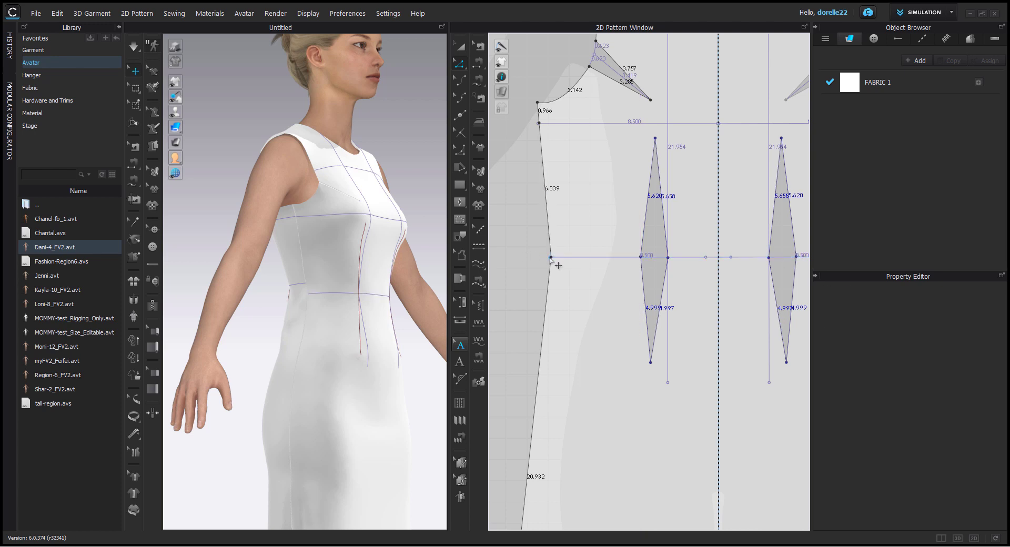
{"action": "mouse_move", "coordinate": [553, 260]}
Lower the back waist baseline and side waist point together, giving side seam segments of about 6.45 in and 21.41 in.
{"action": "right_click_drag", "start_coordinate": [406, 290], "coordinate": [406, 293]}
{"action": "scroll", "coordinate": [525, 274], "scroll_direction": "down", "scroll_amount": 5}
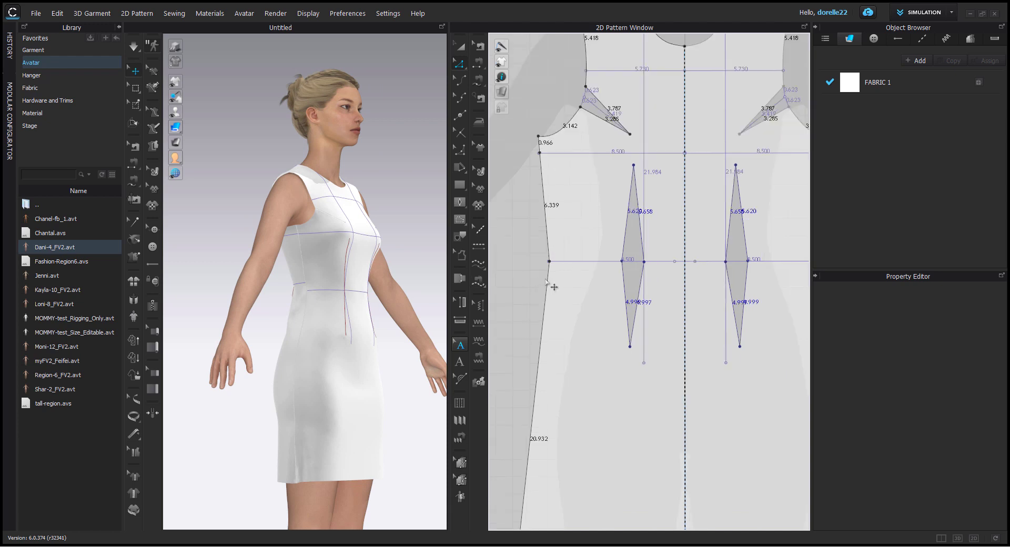
{"action": "scroll", "coordinate": [651, 270], "scroll_direction": "up", "scroll_amount": 8}
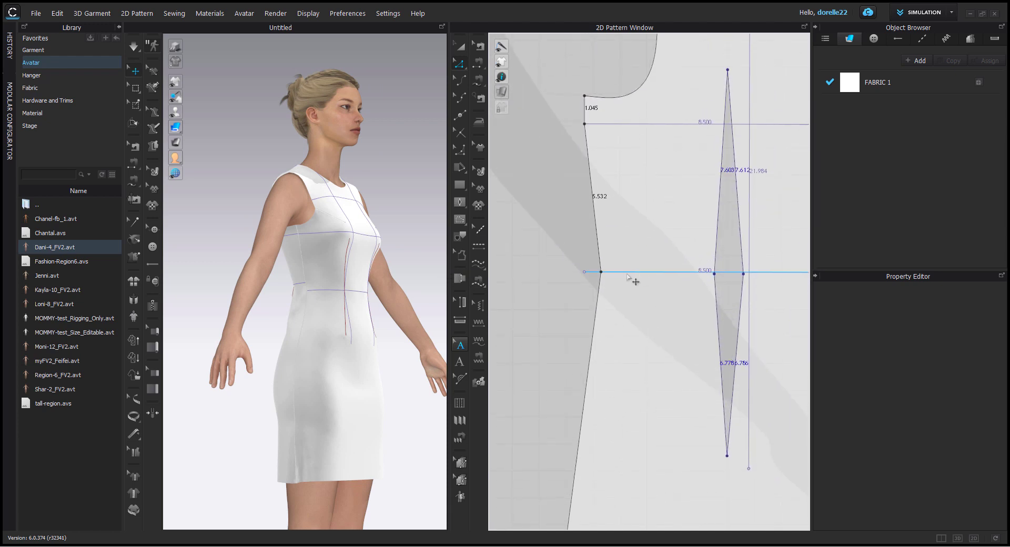
{"action": "left_click_drag", "start_coordinate": [602, 273], "coordinate": [601, 297]}
{"action": "scroll", "coordinate": [618, 284], "scroll_direction": "down", "scroll_amount": 5}
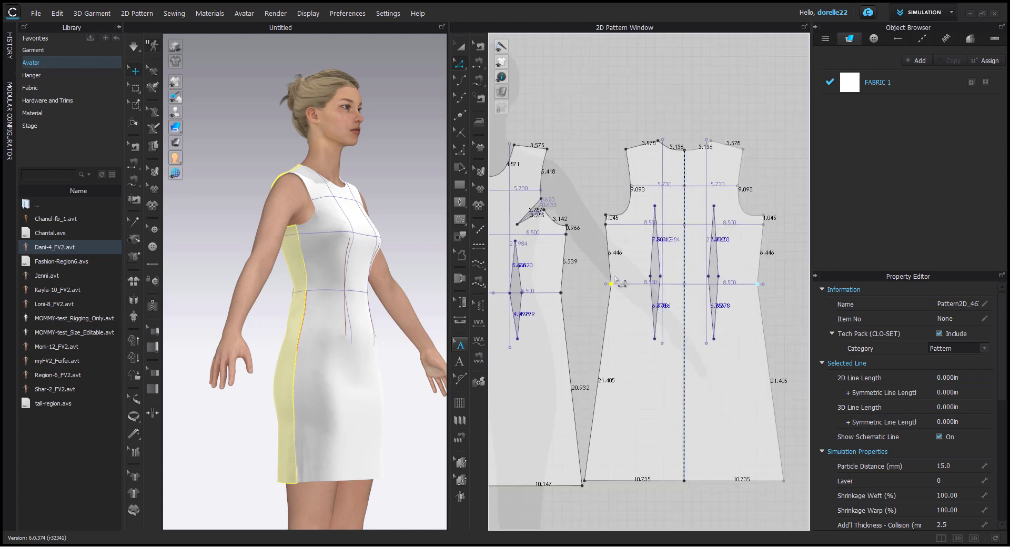
{"action": "left_click", "coordinate": [597, 167]}
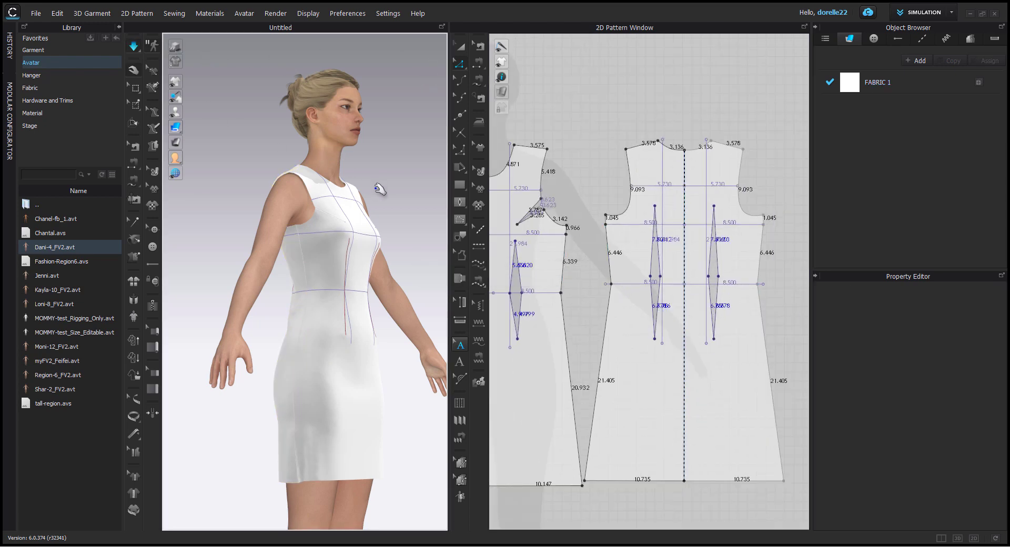
Bring the whole simulated dress into front view and display its stress map.
{"action": "scroll", "coordinate": [380, 196], "scroll_direction": "down", "scroll_amount": 3}
{"action": "scroll", "coordinate": [380, 197], "scroll_direction": "down", "scroll_amount": 2}
{"action": "right_click_drag", "start_coordinate": [383, 196], "coordinate": [301, 204]}
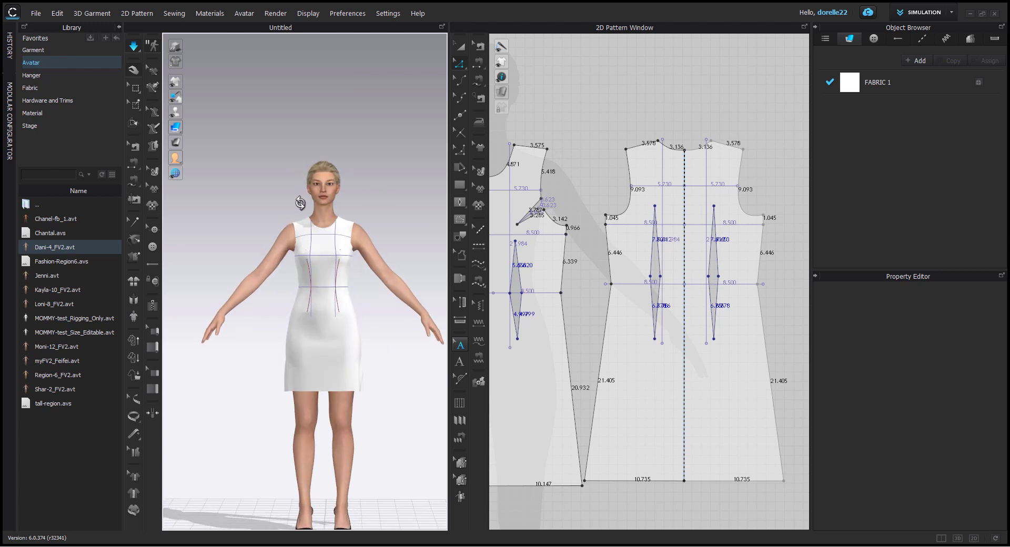
{"action": "right_click_drag", "start_coordinate": [595, 142], "coordinate": [736, 130]}
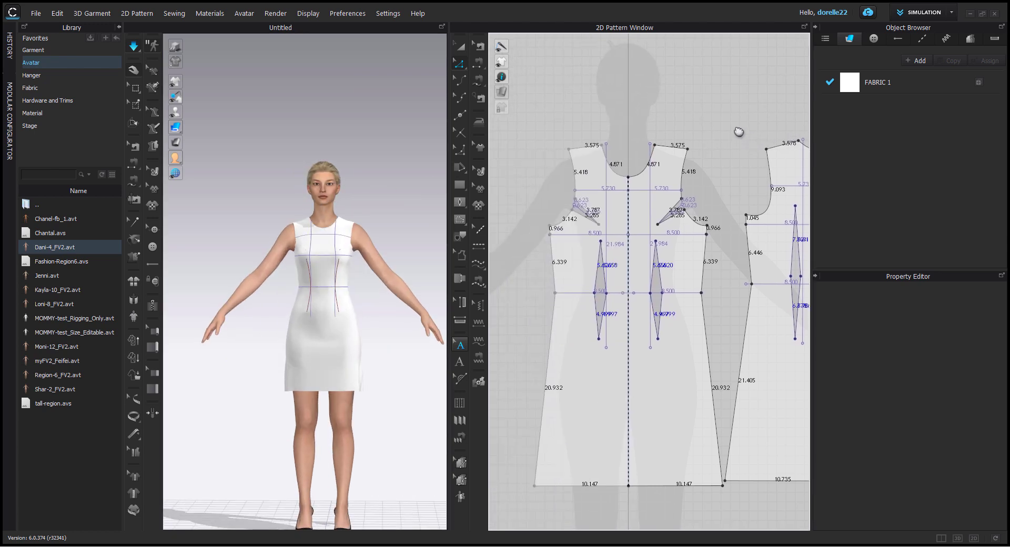
{"action": "scroll", "coordinate": [702, 145], "scroll_direction": "down", "scroll_amount": 5}
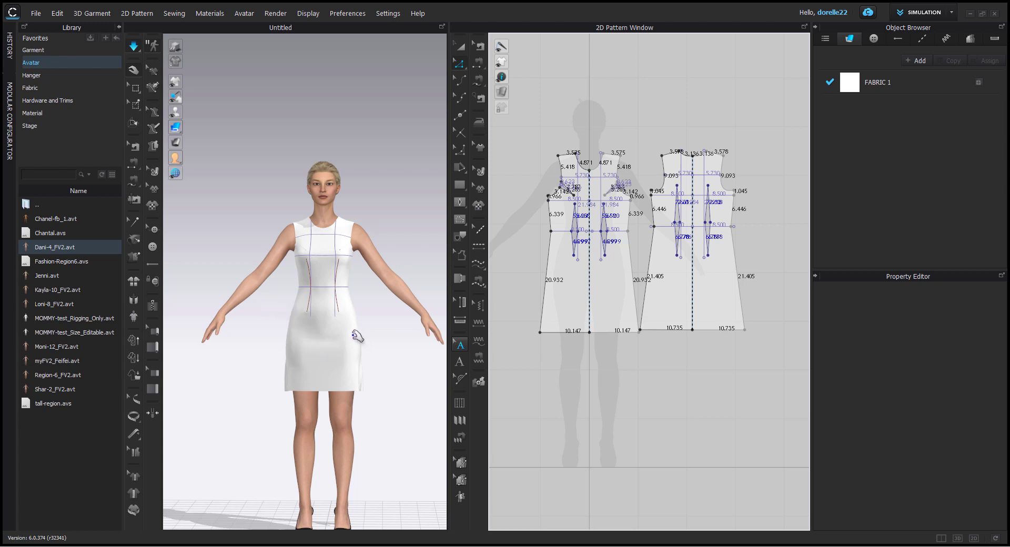
{"action": "left_click", "coordinate": [178, 142]}
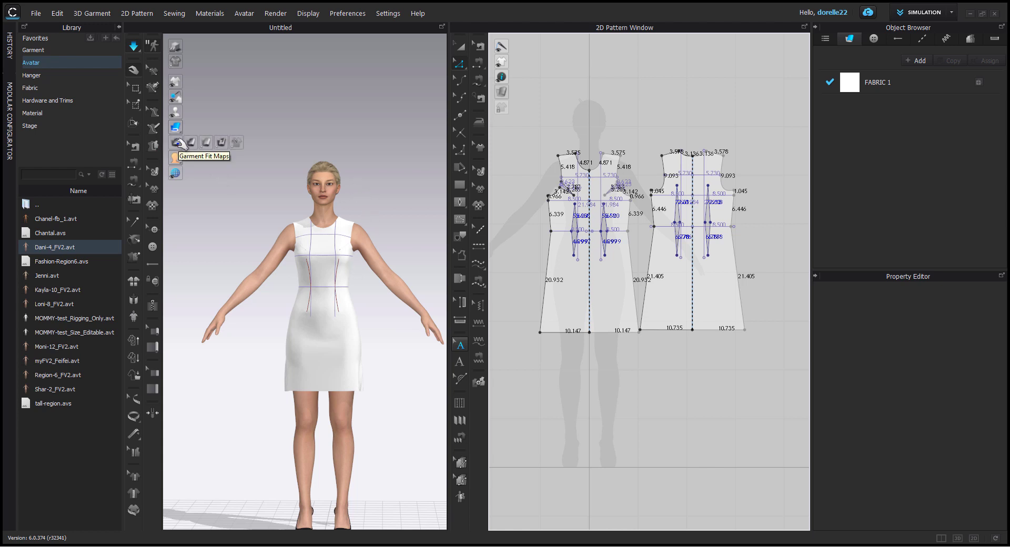
{"action": "mouse_move", "coordinate": [177, 127]}
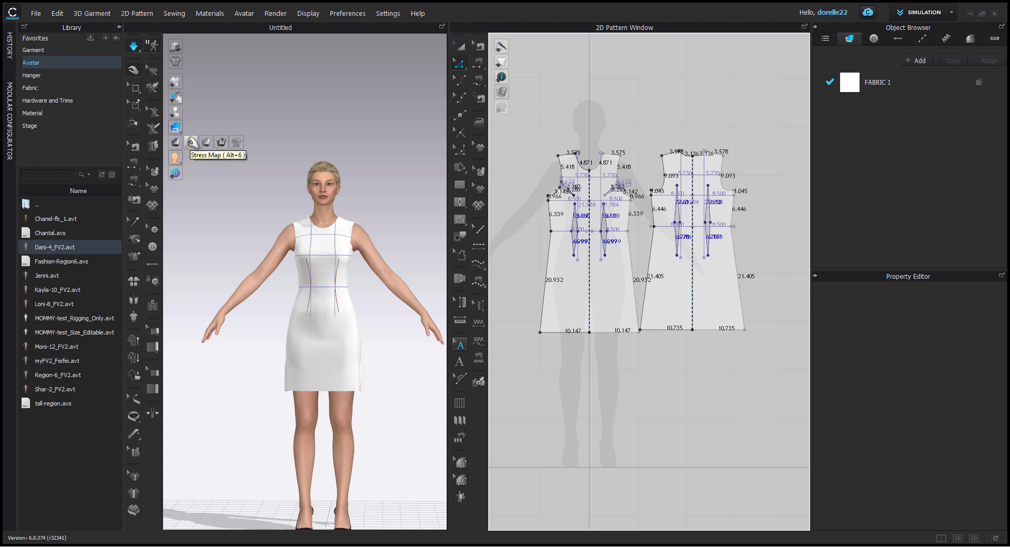
{"action": "left_click", "coordinate": [176, 143]}
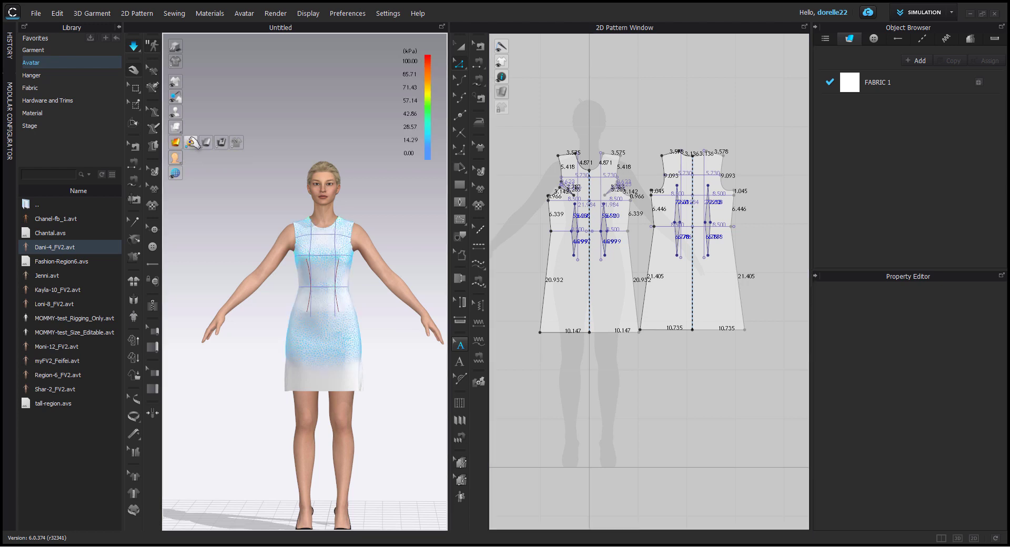
{"action": "right_click", "coordinate": [381, 350]}
{"action": "left_click", "coordinate": [388, 393]}
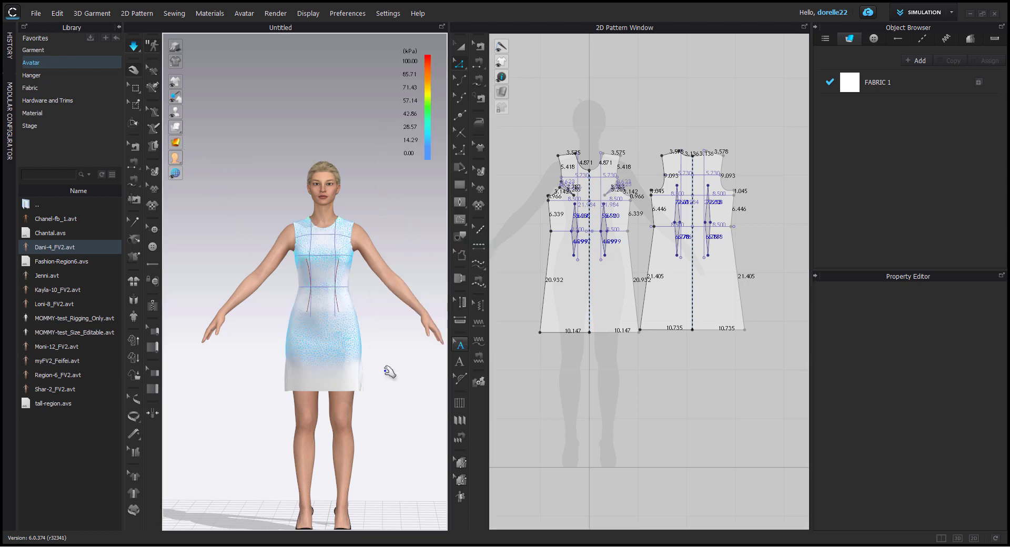
Examine the dress's stress distribution from the front and shoulder, and review the front pattern from the bust down to the hem.
{"action": "scroll", "coordinate": [383, 362], "scroll_direction": "up", "scroll_amount": 4}
{"action": "middle_click_drag", "start_coordinate": [381, 360], "coordinate": [376, 300]}
{"action": "scroll", "coordinate": [362, 279], "scroll_direction": "up", "scroll_amount": 2}
{"action": "mouse_move", "coordinate": [406, 294]}
{"action": "right_mouse_down"}
{"action": "mouse_move", "coordinate": [201, 289]}
{"action": "mouse_move", "coordinate": [408, 298]}
{"action": "right_mouse_up"}
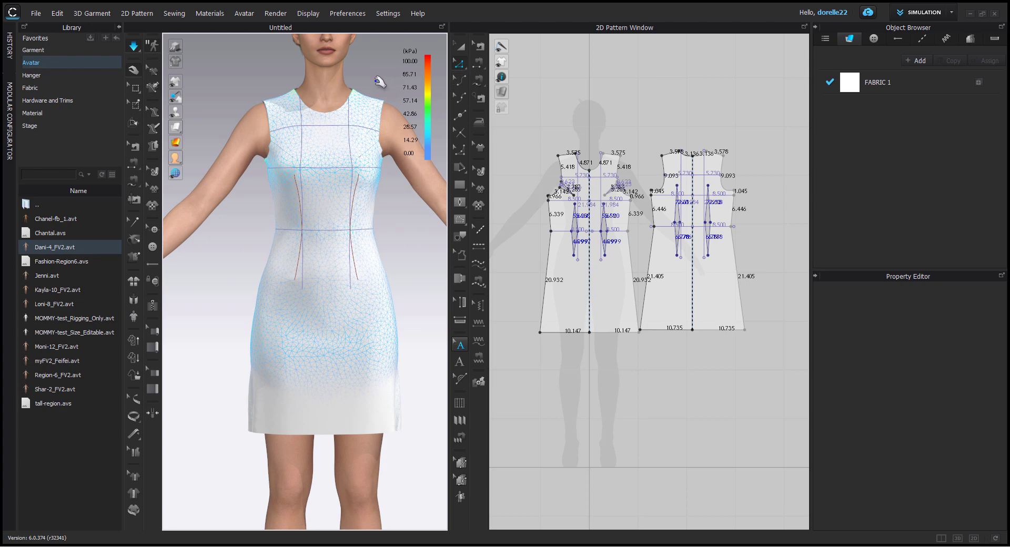
{"action": "right_click_drag", "start_coordinate": [376, 83], "coordinate": [362, 104]}
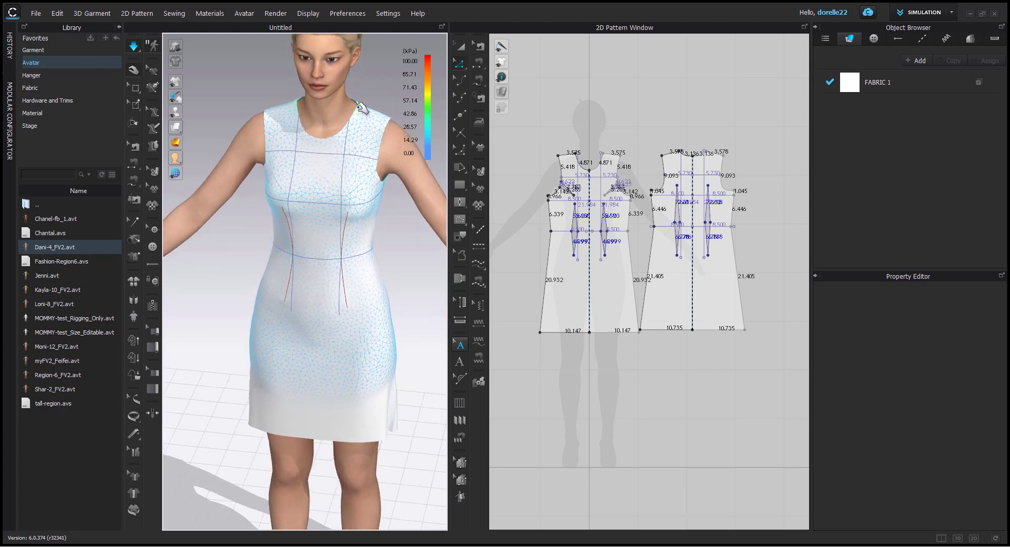
{"action": "middle_click_drag", "start_coordinate": [370, 94], "coordinate": [346, 109]}
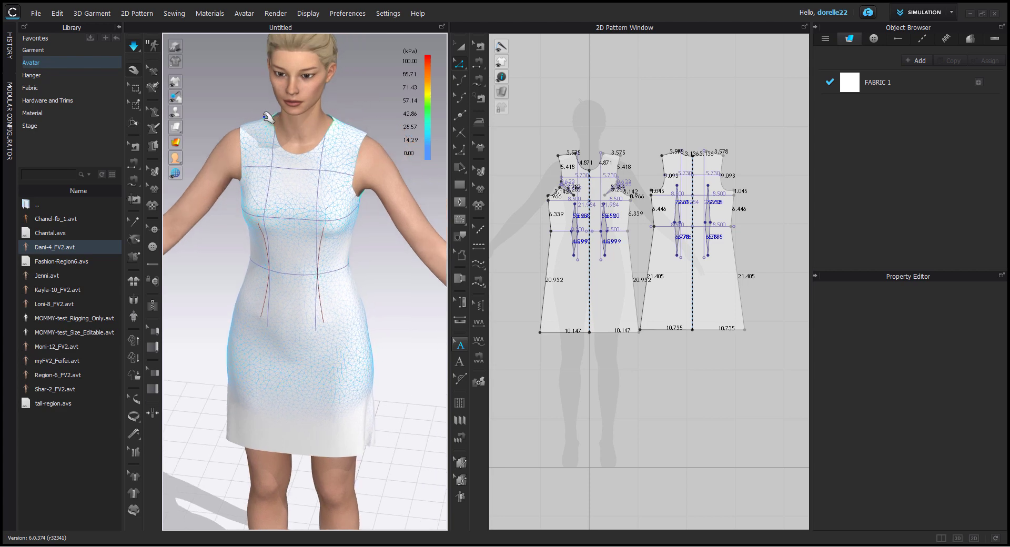
{"action": "right_click_drag", "start_coordinate": [270, 122], "coordinate": [331, 135]}
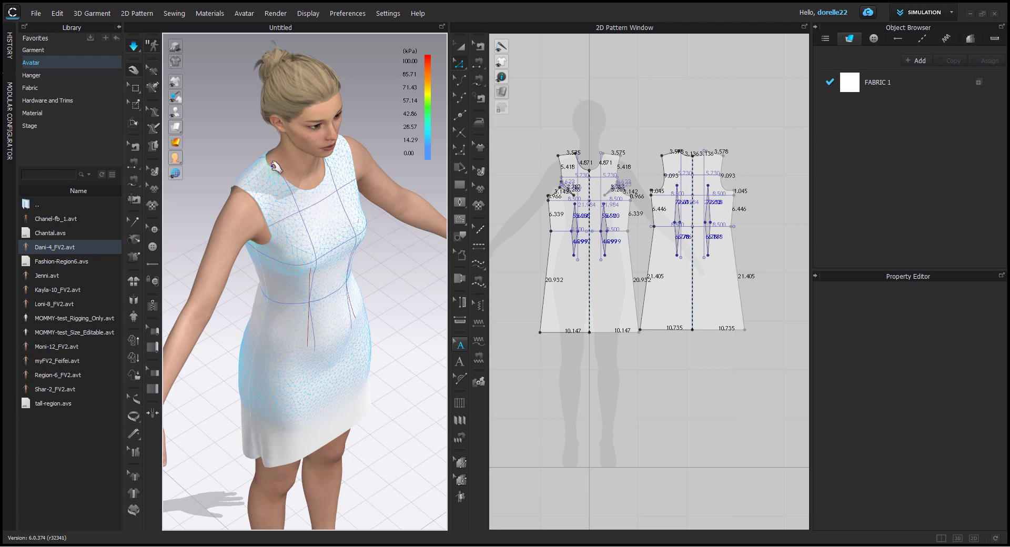
{"action": "scroll", "coordinate": [590, 59], "scroll_direction": "up", "scroll_amount": 6}
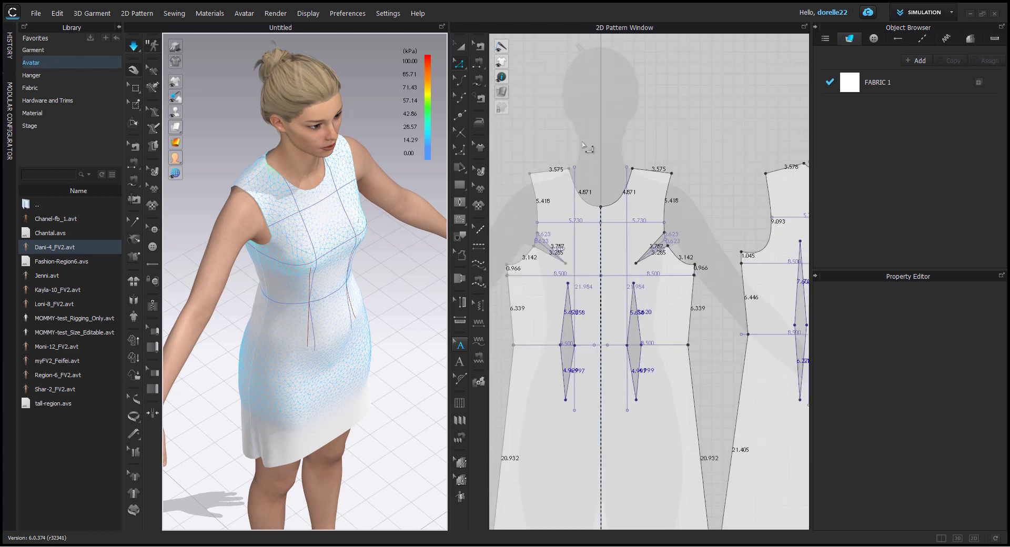
{"action": "scroll", "coordinate": [590, 59], "scroll_direction": "down", "scroll_amount": 6}
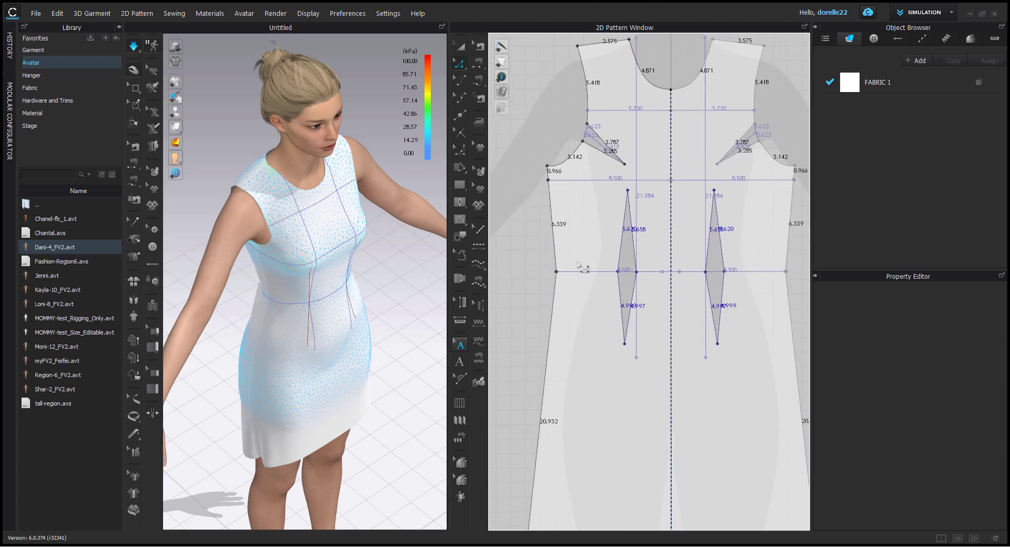
{"action": "scroll", "coordinate": [561, 131], "scroll_direction": "up", "scroll_amount": 6}
{"action": "middle_click_drag", "start_coordinate": [561, 131], "coordinate": [558, 38]}
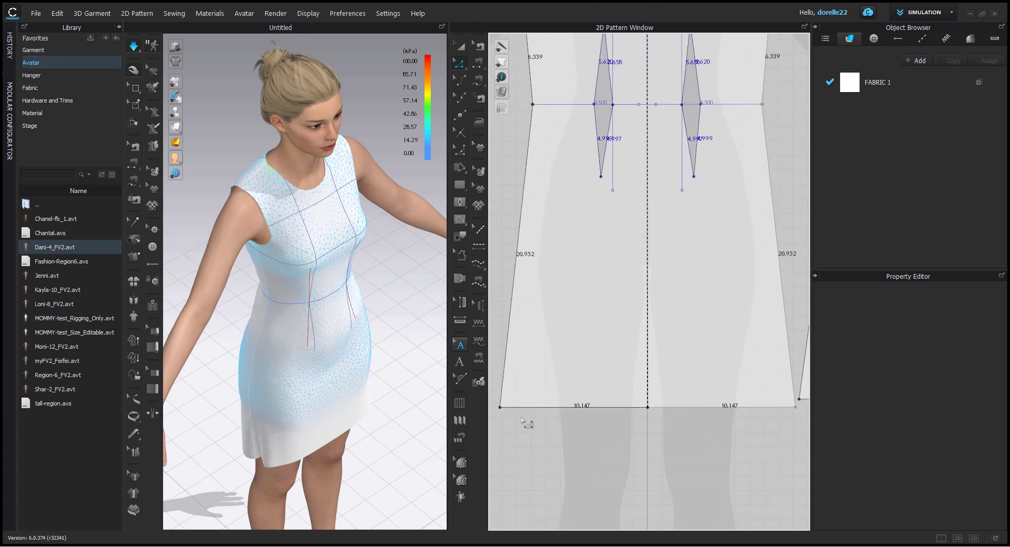
Move the side hem corners inward, narrowing the half hem to about 7.08 in on the front and 7.81 in on the back.
{"action": "middle_click_drag", "start_coordinate": [523, 423], "coordinate": [518, 363]}
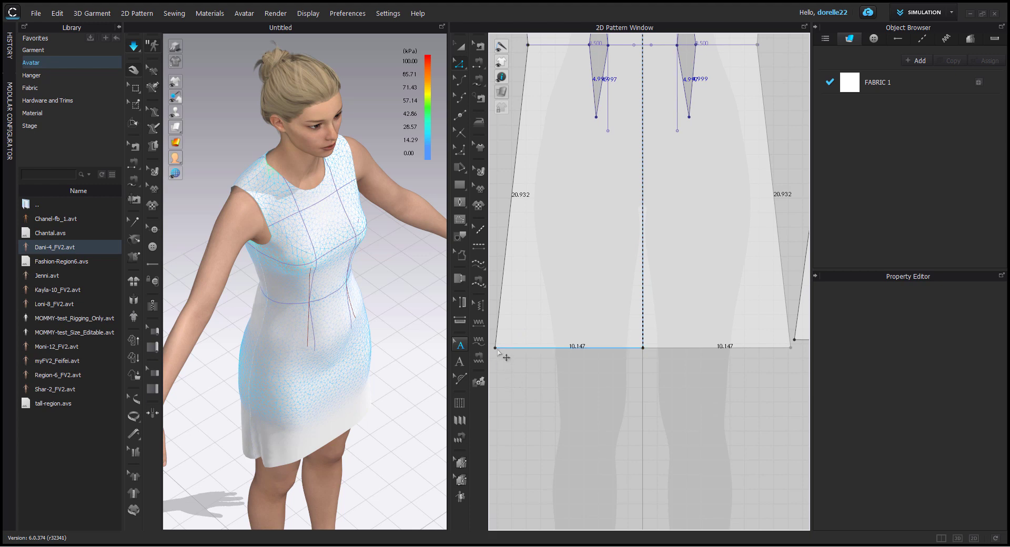
{"action": "left_click_drag", "start_coordinate": [495, 348], "coordinate": [552, 351]}
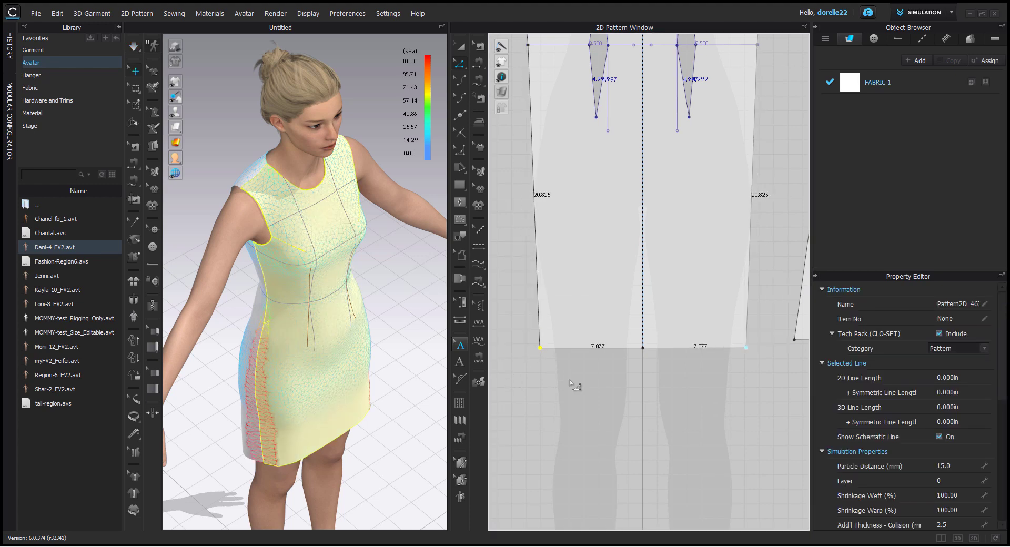
{"action": "right_click_drag", "start_coordinate": [573, 384], "coordinate": [514, 277]}
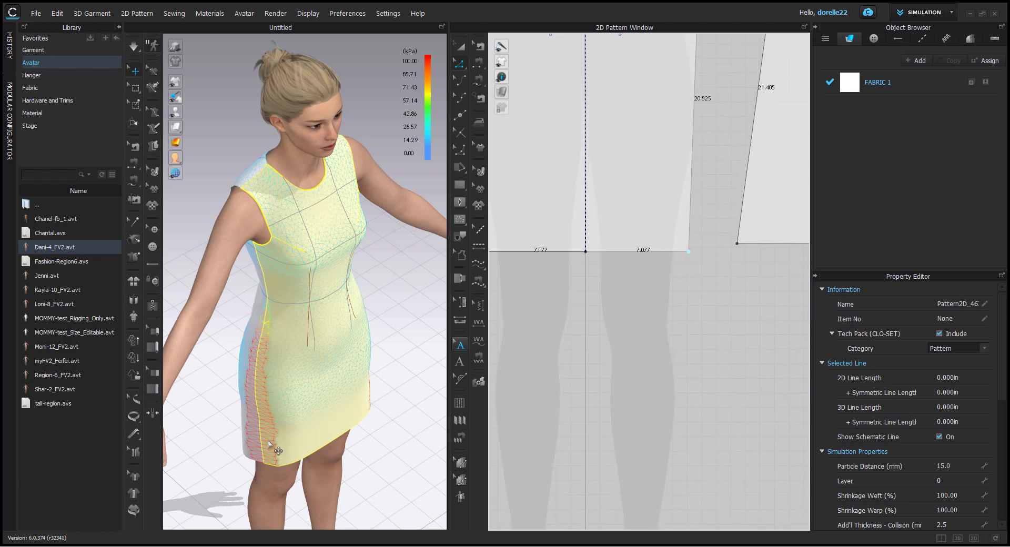
{"action": "middle_click_drag", "start_coordinate": [385, 365], "coordinate": [397, 238]}
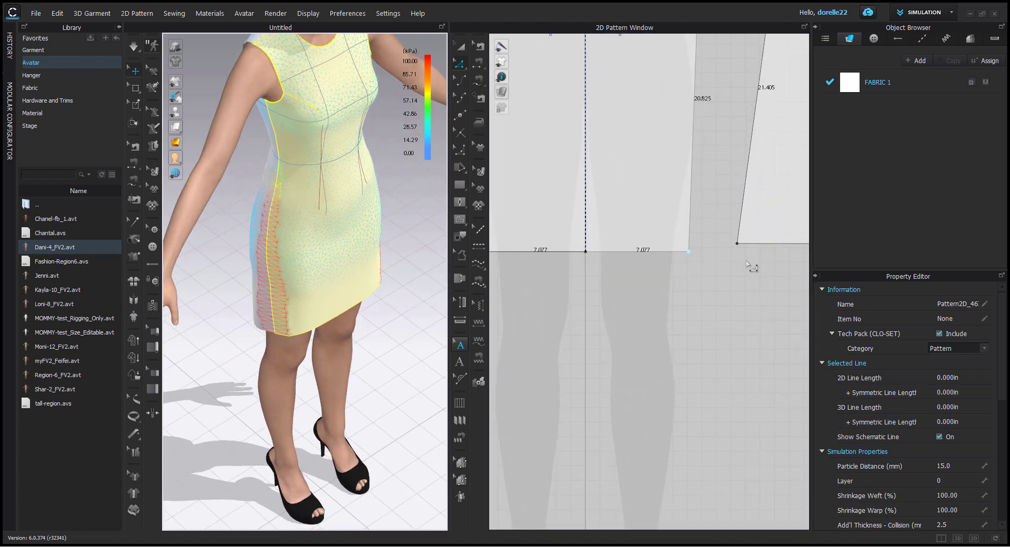
{"action": "right_click_drag", "start_coordinate": [747, 260], "coordinate": [517, 351]}
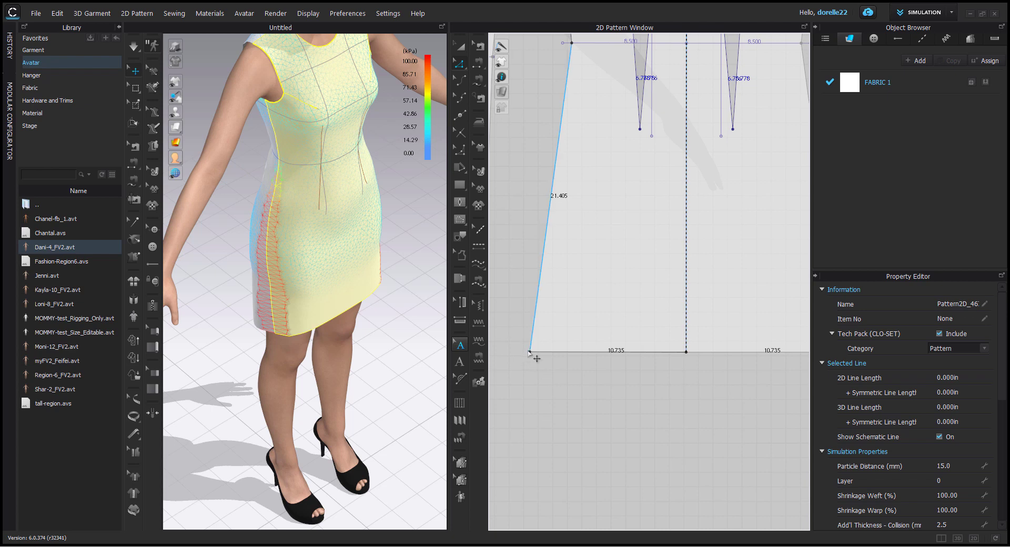
{"action": "left_click_drag", "start_coordinate": [530, 353], "coordinate": [573, 358]}
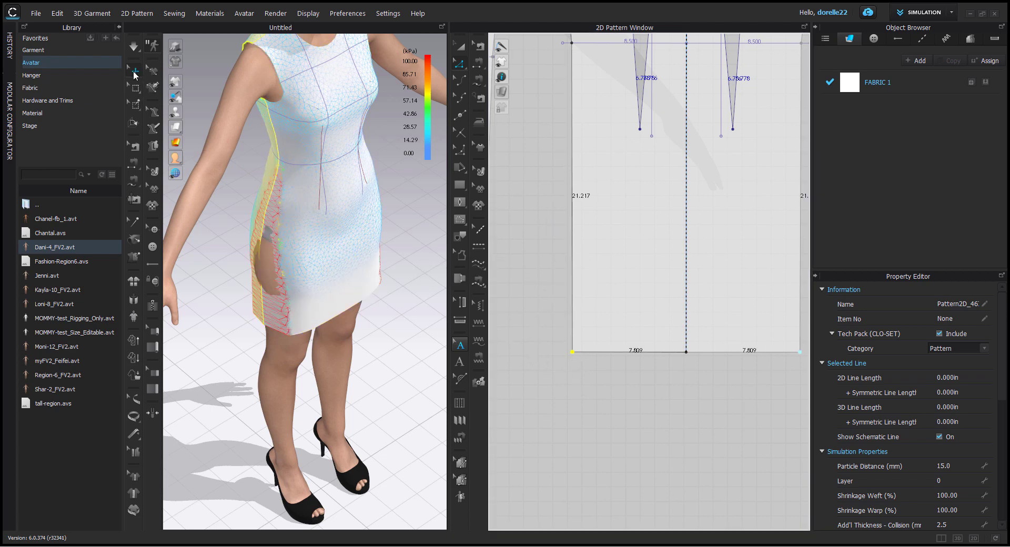
Simulate the dress with its narrowed hem and examine the stress around the hips from the side and front.
{"action": "left_click", "coordinate": [135, 49]}
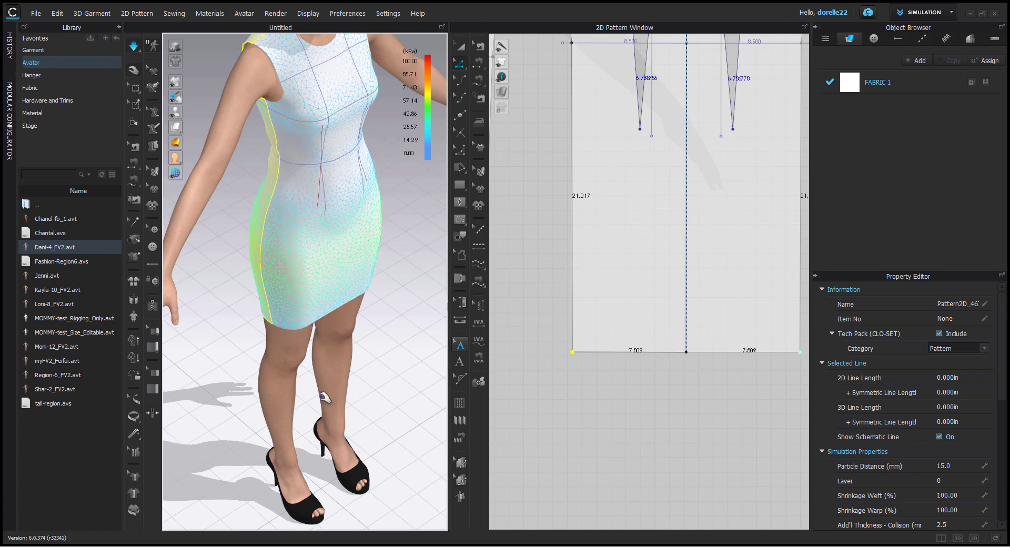
{"action": "right_click_drag", "start_coordinate": [371, 338], "coordinate": [435, 291]}
{"action": "left_click", "coordinate": [415, 286]}
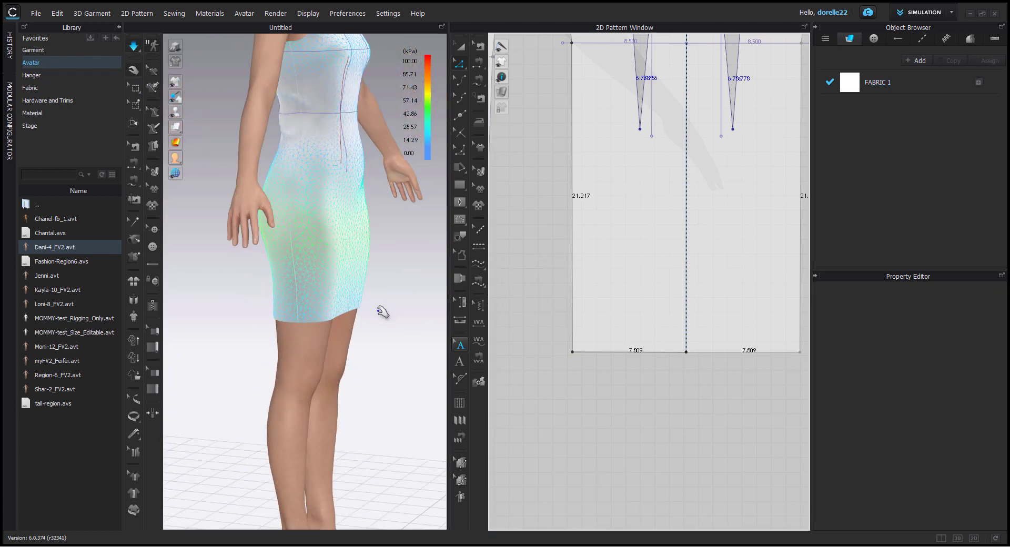
{"action": "right_click_drag", "start_coordinate": [384, 313], "coordinate": [289, 322]}
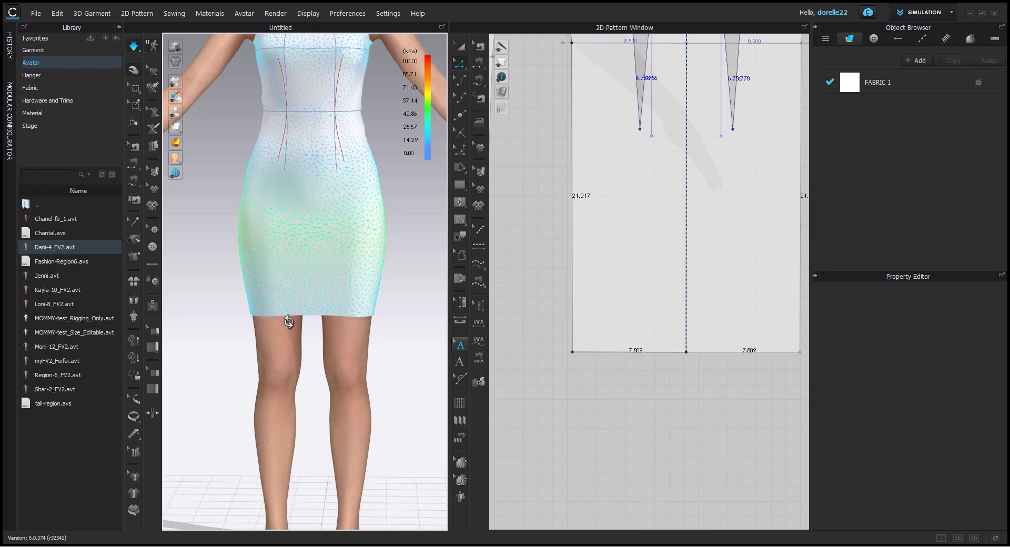
Add the Cotton_40s_Chambray fabric from the fabric library to the project's fabrics.
{"action": "left_click", "coordinate": [908, 86]}
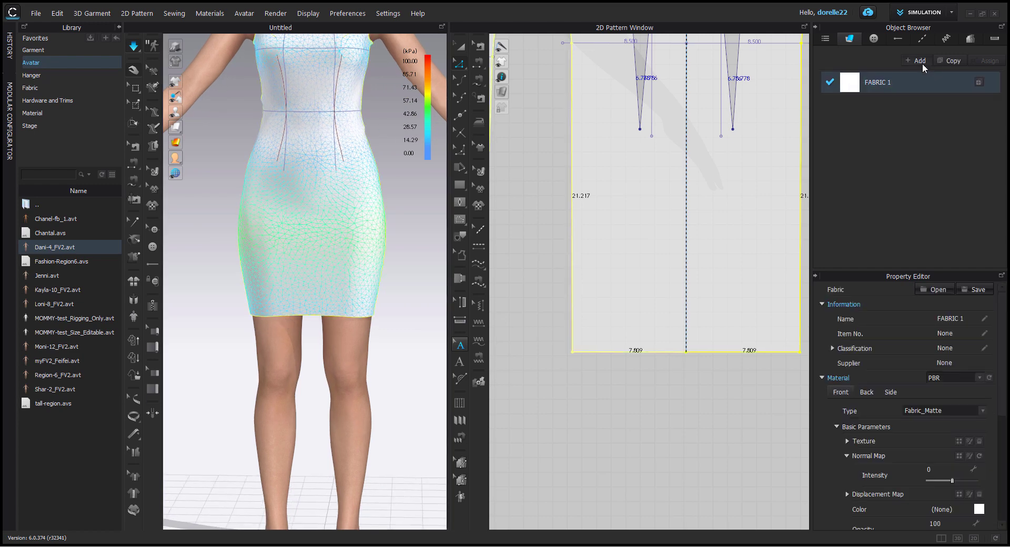
{"action": "left_click", "coordinate": [41, 87]}
{"action": "scroll", "coordinate": [69, 233], "scroll_direction": "down", "scroll_amount": 10}
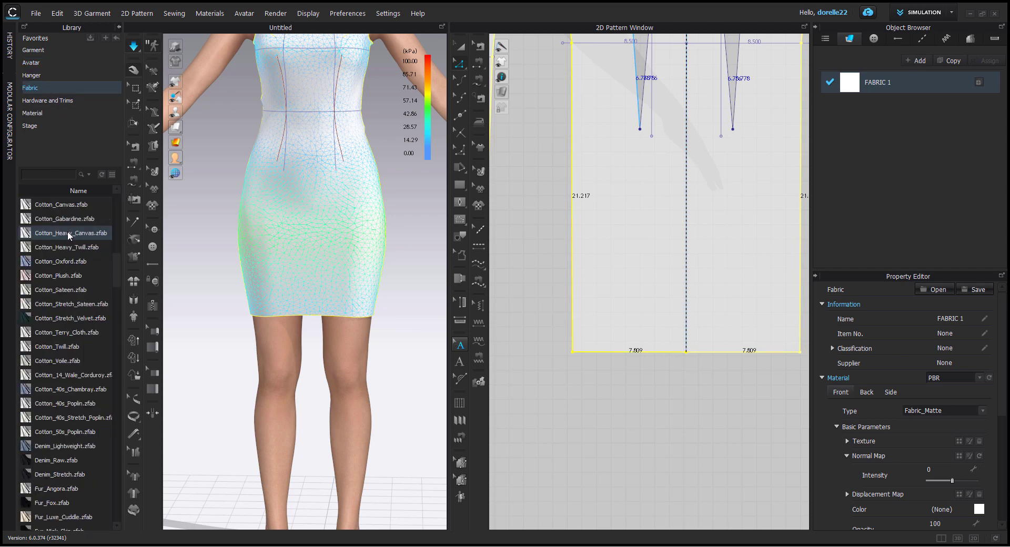
{"action": "double_click", "coordinate": [80, 217]}
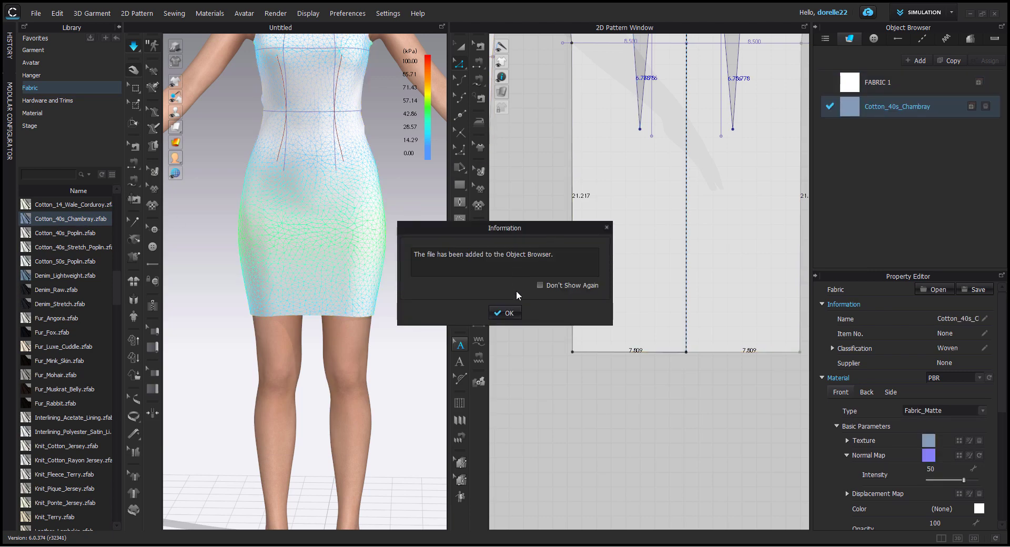
{"action": "left_click", "coordinate": [505, 312]}
Apply the Cotton_40s_Chambray fabric to the back and front patterns.
{"action": "scroll", "coordinate": [615, 368], "scroll_direction": "down", "scroll_amount": 5}
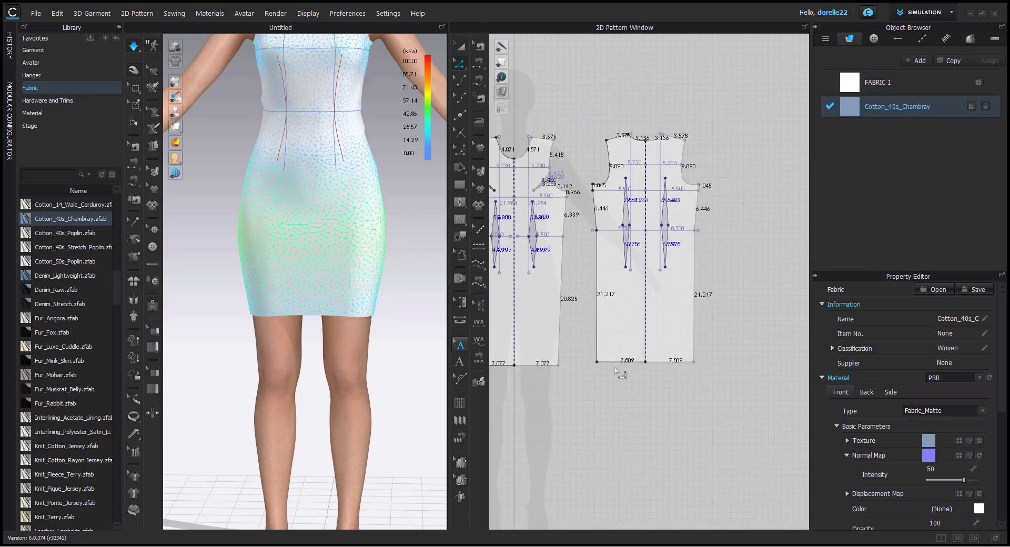
{"action": "right_click_drag", "start_coordinate": [616, 371], "coordinate": [677, 361]}
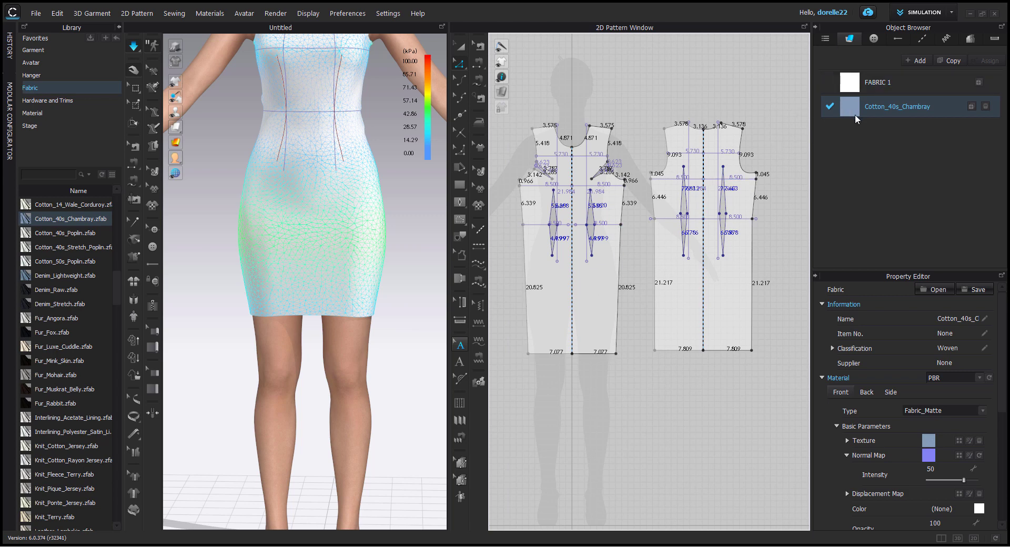
{"action": "left_click_drag", "start_coordinate": [851, 110], "coordinate": [732, 281]}
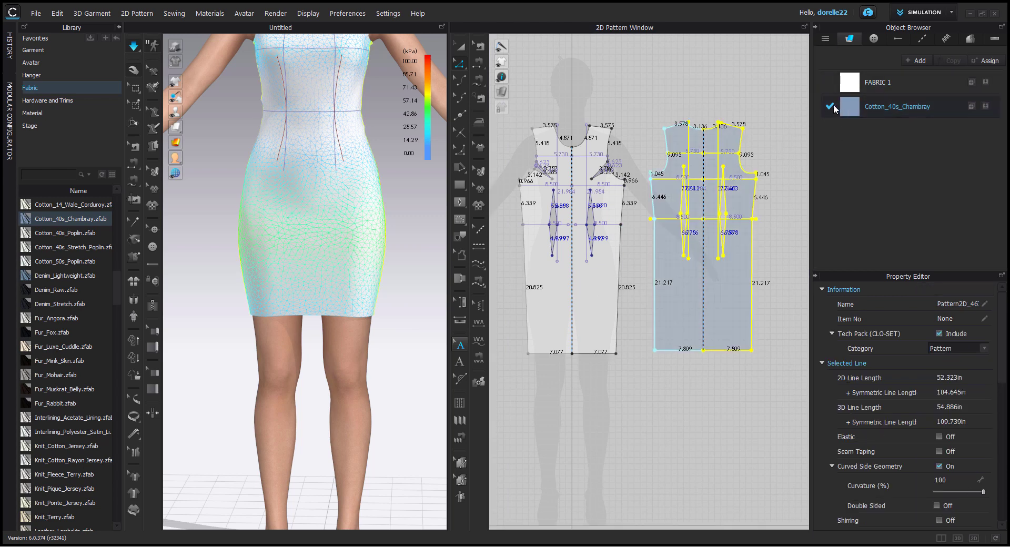
{"action": "left_click_drag", "start_coordinate": [595, 284], "coordinate": [596, 287]}
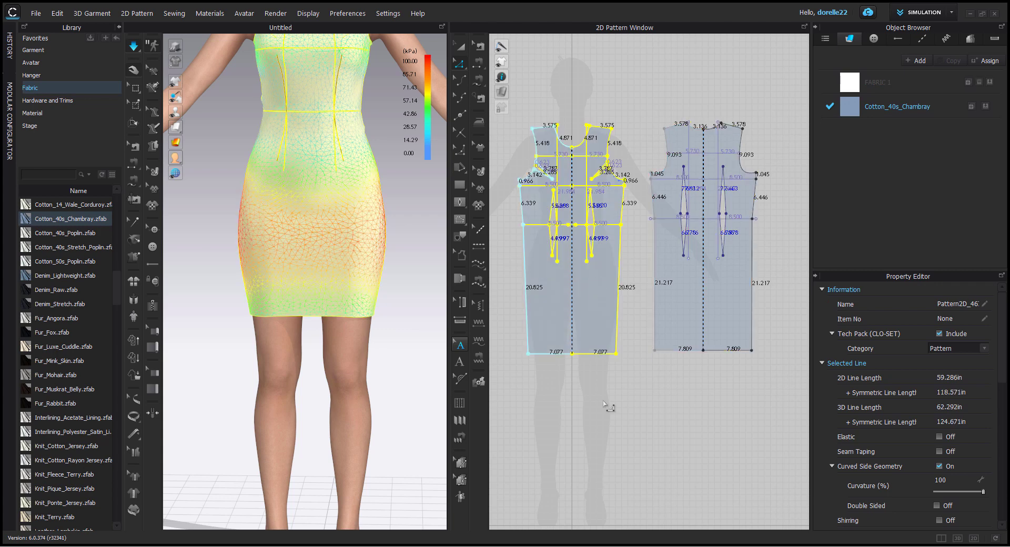
{"action": "left_click", "coordinate": [642, 408]}
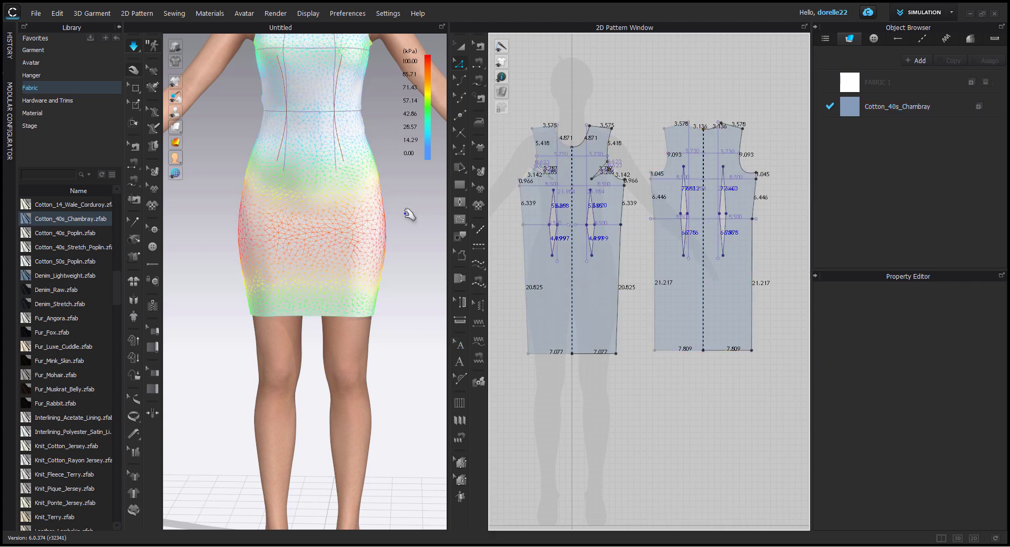
Flare the front pattern by moving its side hem corner outward and set the half hem length to 10.5 in.
{"action": "mouse_move", "coordinate": [418, 217]}
{"action": "right_mouse_down"}
{"action": "mouse_move", "coordinate": [345, 227]}
{"action": "mouse_move", "coordinate": [190, 217]}
{"action": "mouse_move", "coordinate": [419, 217]}
{"action": "right_mouse_up"}
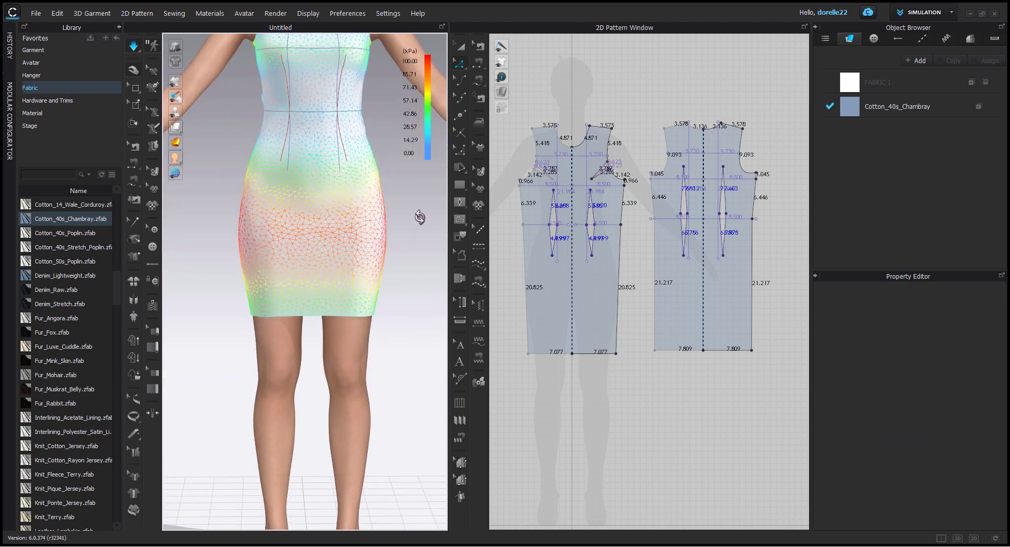
{"action": "middle_click_drag", "start_coordinate": [424, 223], "coordinate": [420, 309]}
{"action": "left_click", "coordinate": [518, 310]}
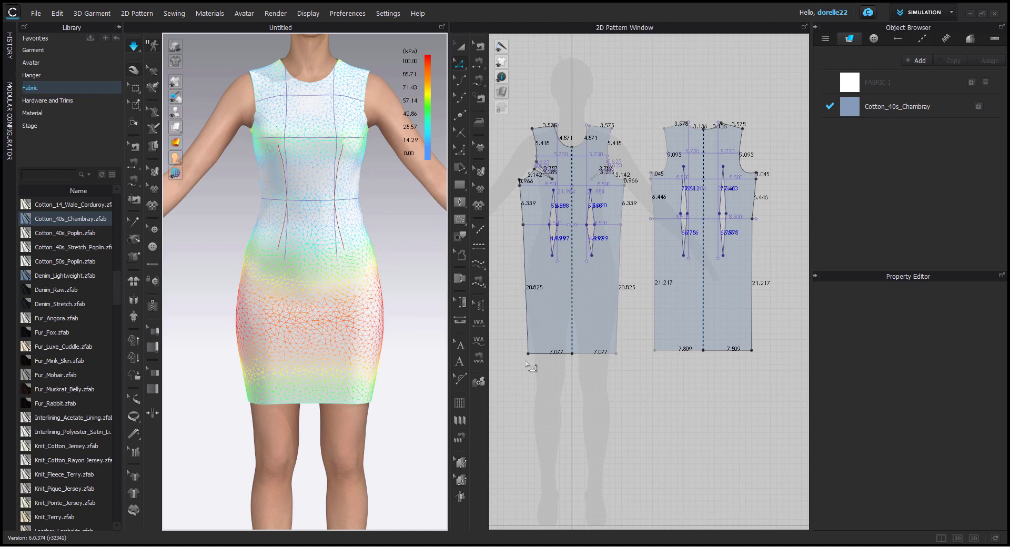
{"action": "left_click_drag", "start_coordinate": [528, 354], "coordinate": [510, 354]}
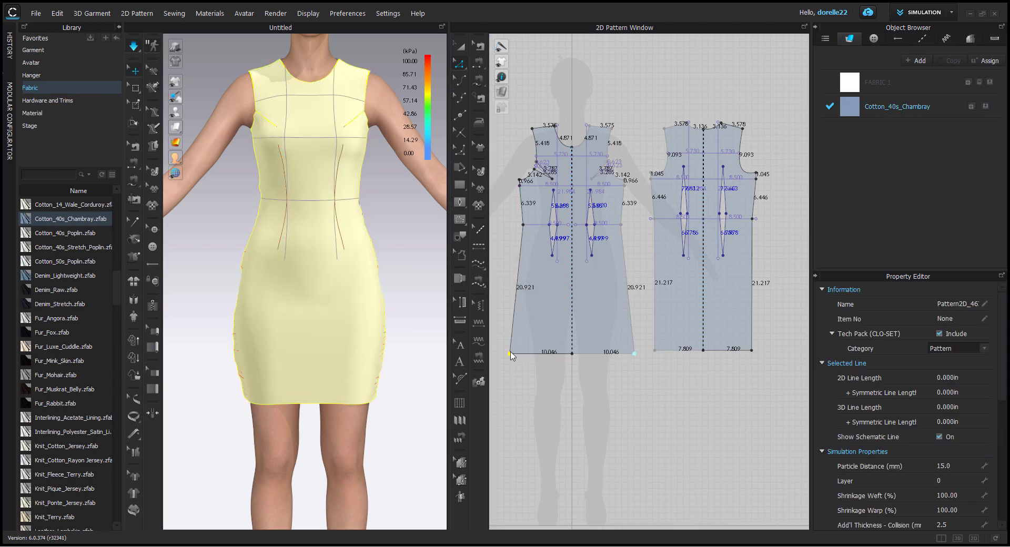
{"action": "left_click", "coordinate": [525, 354]}
{"action": "right_click", "coordinate": [525, 354]}
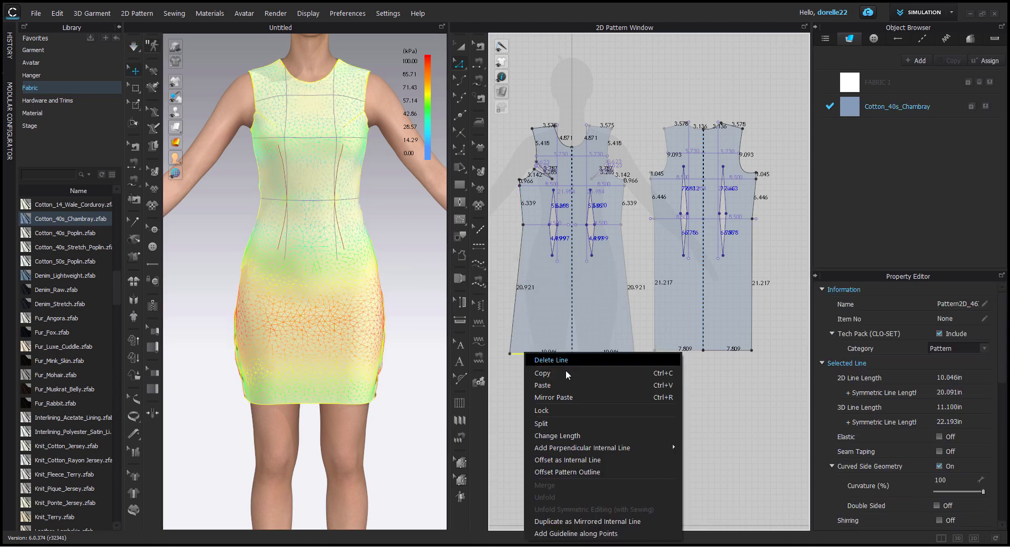
{"action": "left_click", "coordinate": [575, 435]}
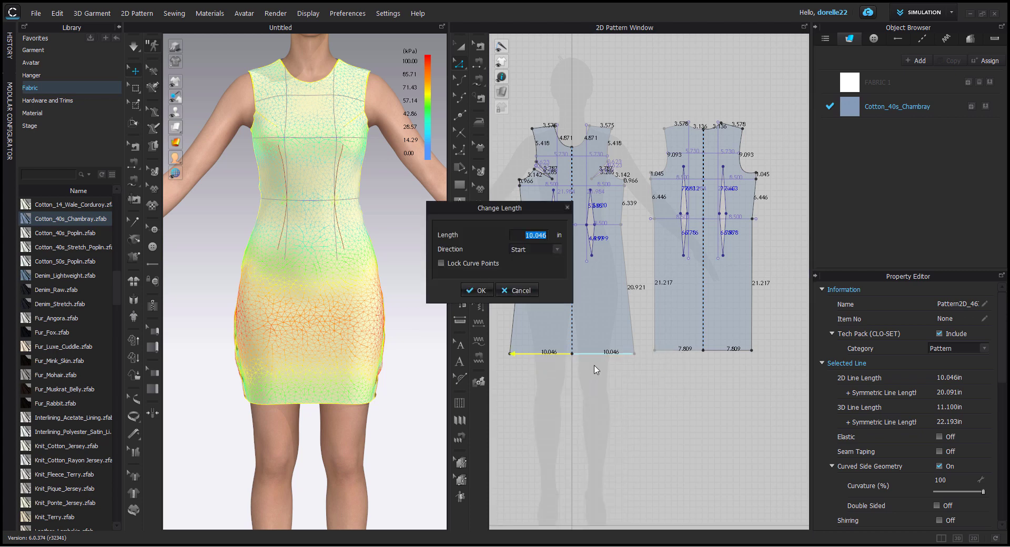
{"action": "type", "text": "10.5"}
{"action": "key", "text": "Return"}
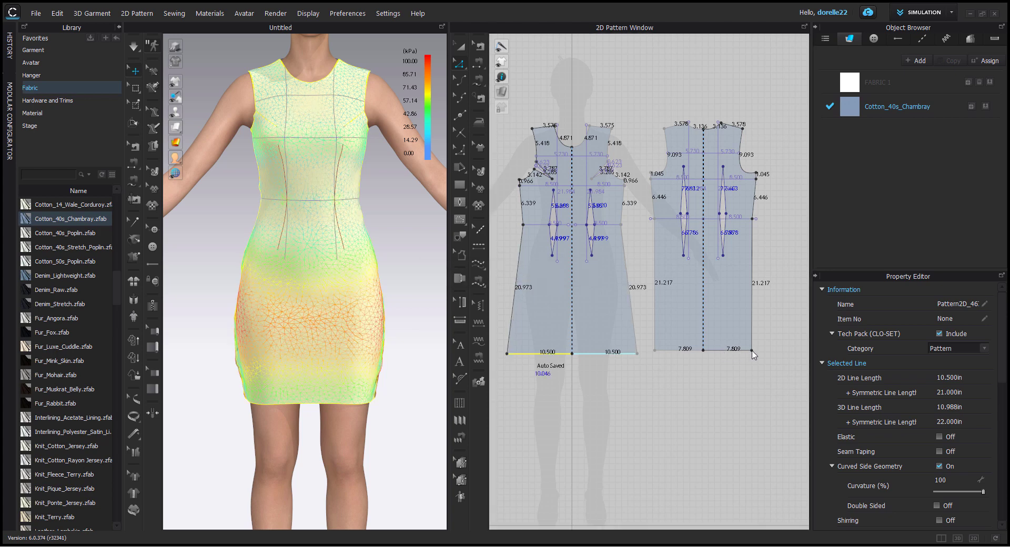
Flare the back pattern by moving its side hem corner outward and set the half hem length to 10.5 in.
{"action": "left_click_drag", "start_coordinate": [752, 351], "coordinate": [777, 359]}
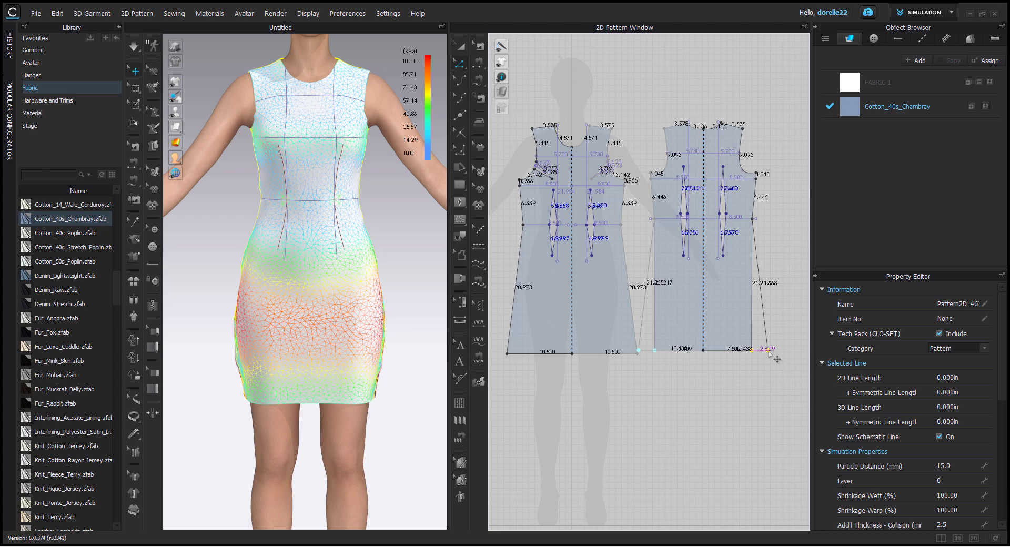
{"action": "left_click_drag", "start_coordinate": [776, 359], "coordinate": [774, 358]}
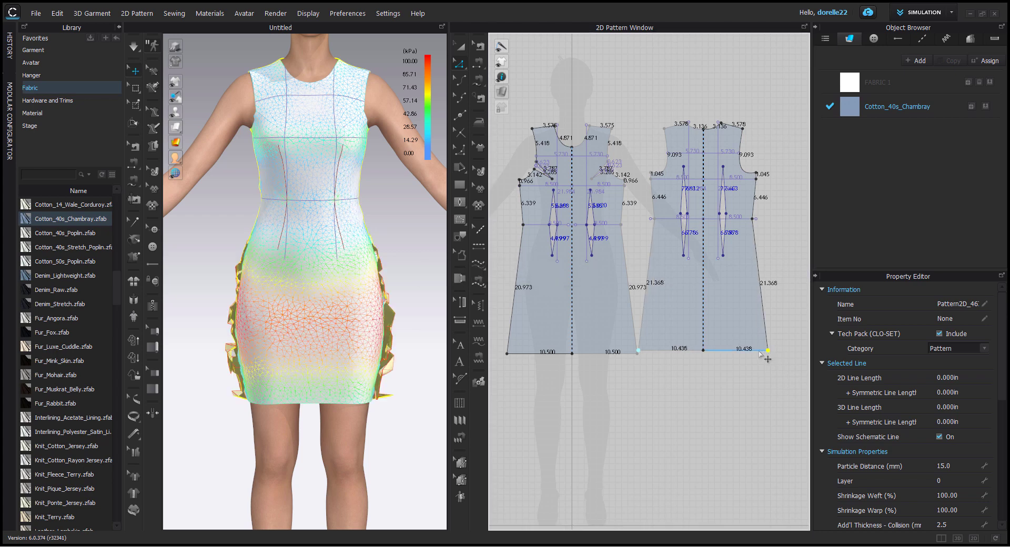
{"action": "right_click", "coordinate": [760, 353]}
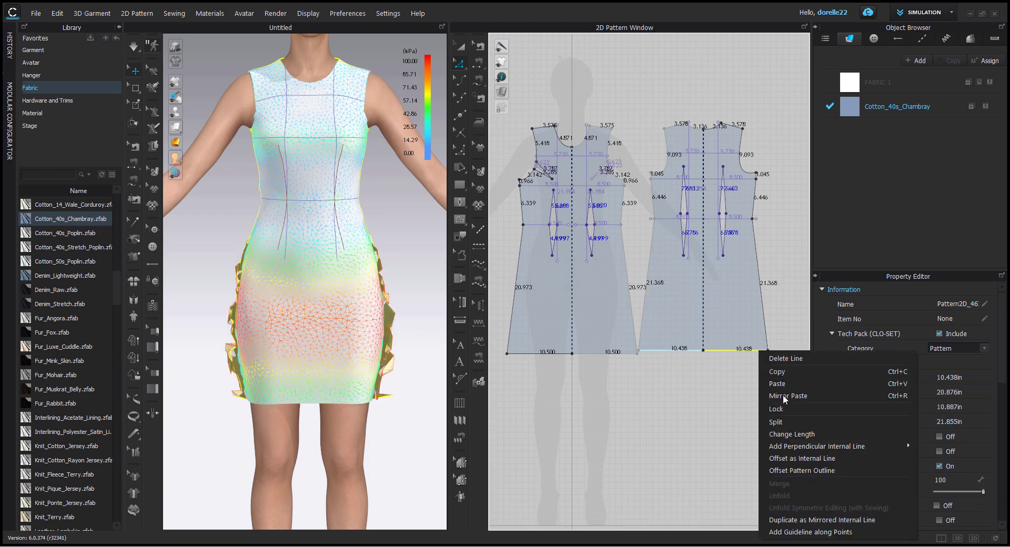
{"action": "left_click", "coordinate": [789, 435]}
{"action": "key", "text": "BackSpace"}
{"action": "key", "text": "BackSpace"}
{"action": "key", "text": "BackSpace"}
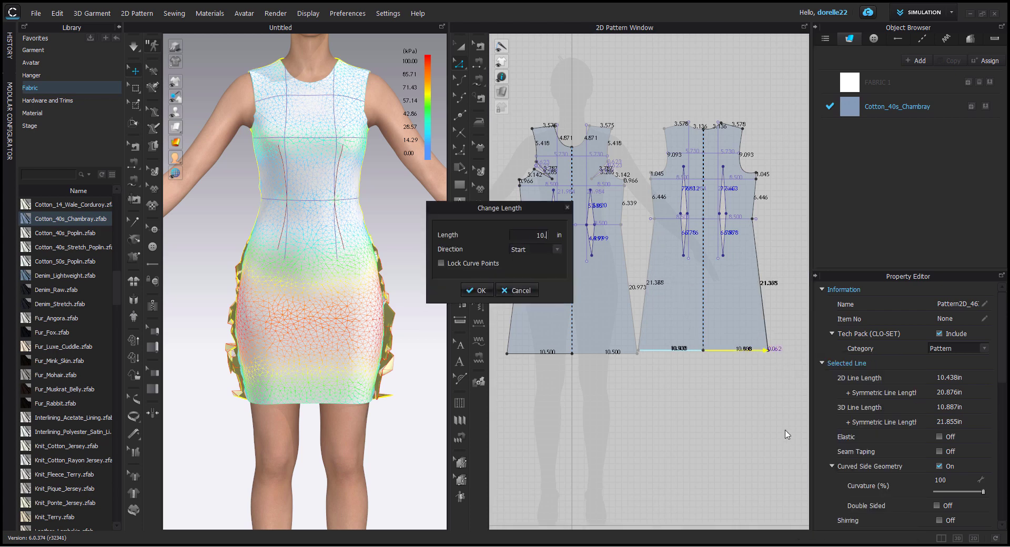
{"action": "type", "text": "5"}
{"action": "key", "text": "Return"}
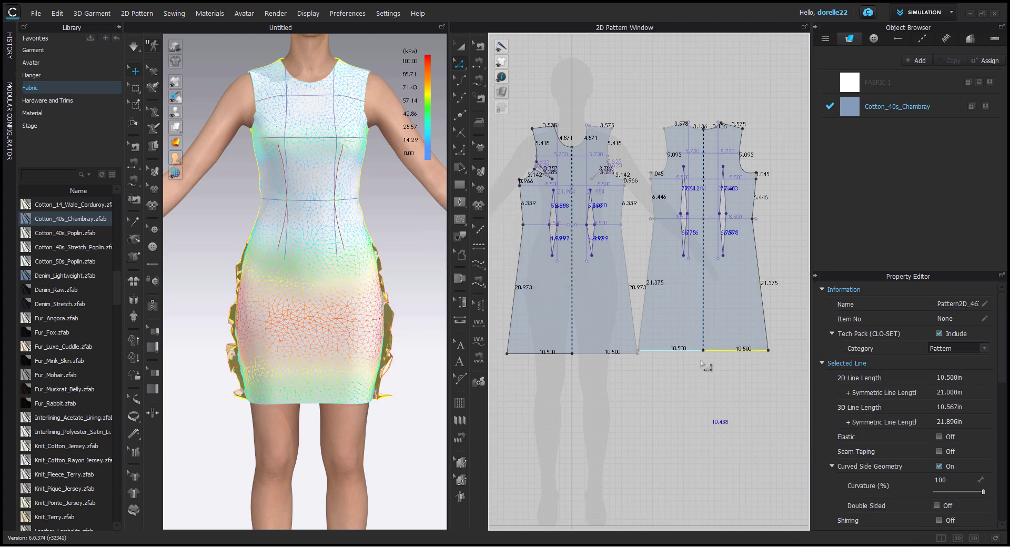
{"action": "left_click", "coordinate": [743, 421]}
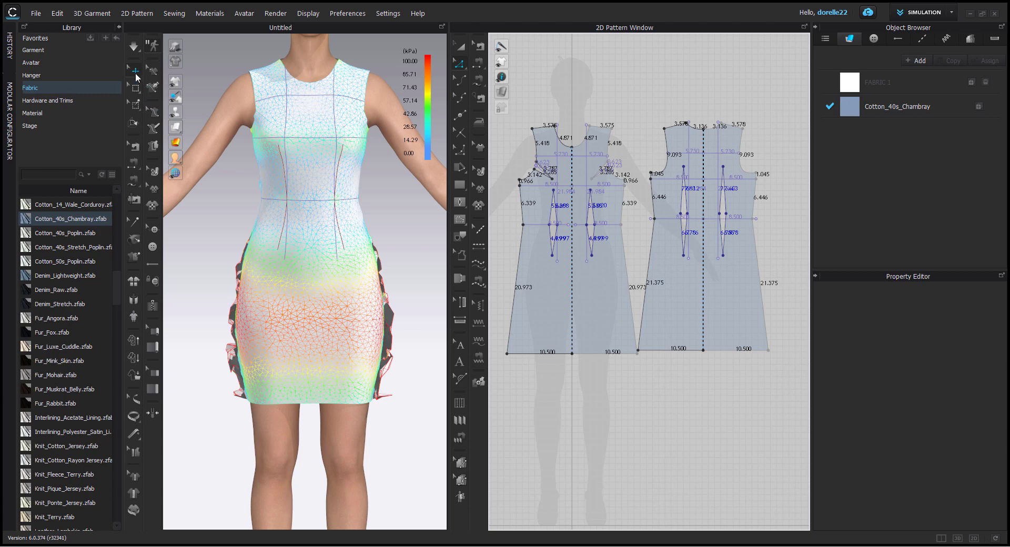
Simulate the flared dress, probe the stress at the hip, and examine the stress map from the front, back and side.
{"action": "left_click", "coordinate": [134, 46]}
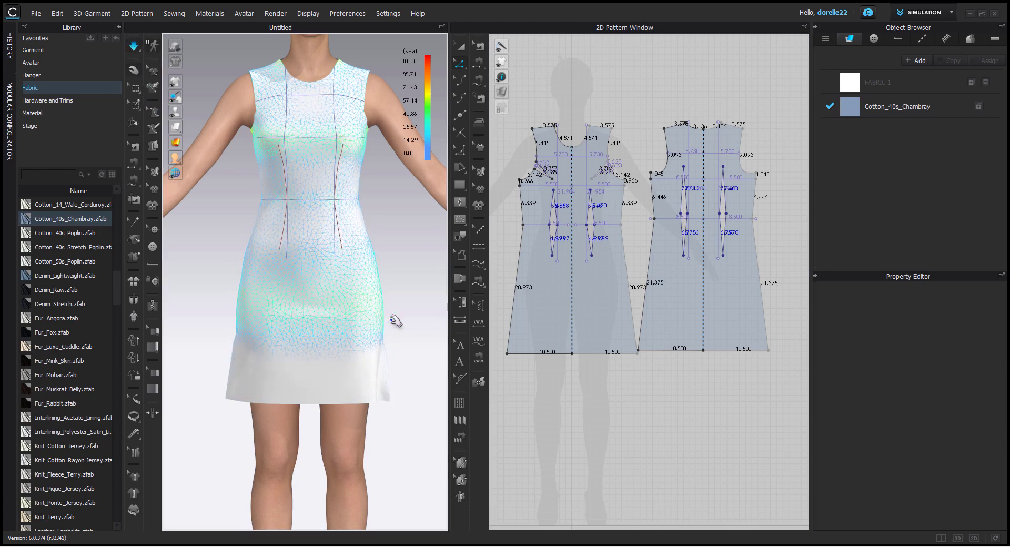
{"action": "left_click", "coordinate": [364, 309]}
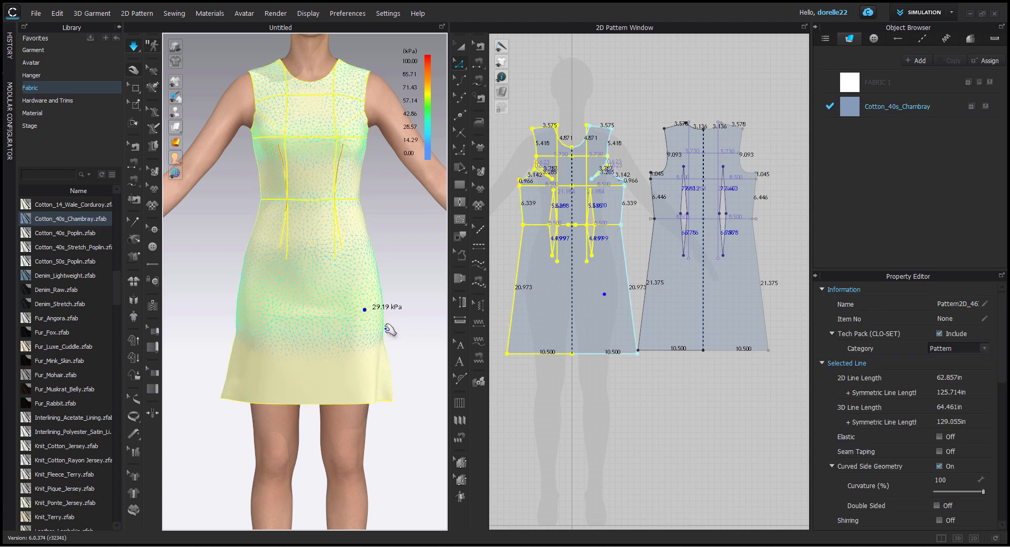
{"action": "right_click_drag", "start_coordinate": [408, 339], "coordinate": [279, 333]}
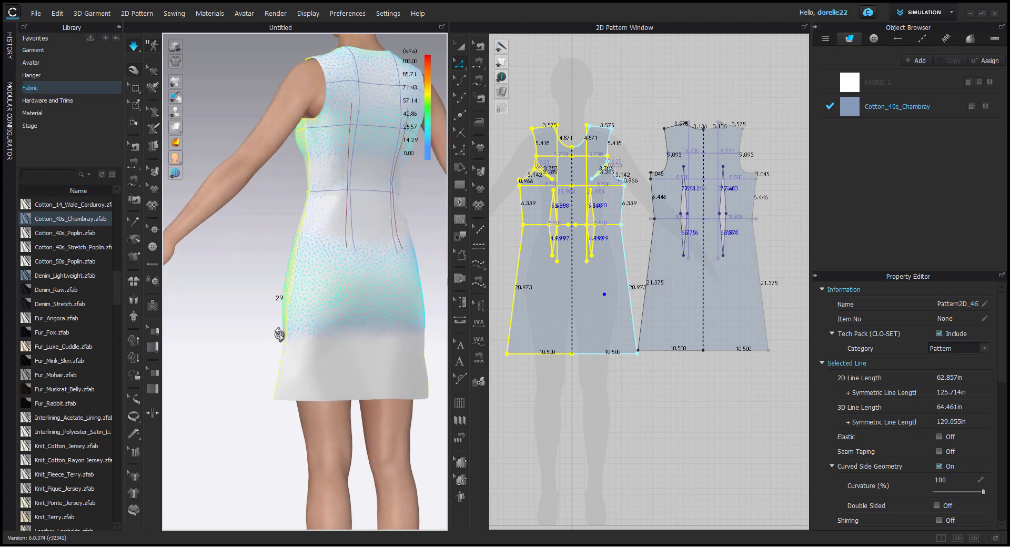
{"action": "right_click_drag", "start_coordinate": [374, 316], "coordinate": [478, 292]}
{"action": "right_click_drag", "start_coordinate": [243, 270], "coordinate": [410, 314]}
{"action": "left_click", "coordinate": [377, 318]}
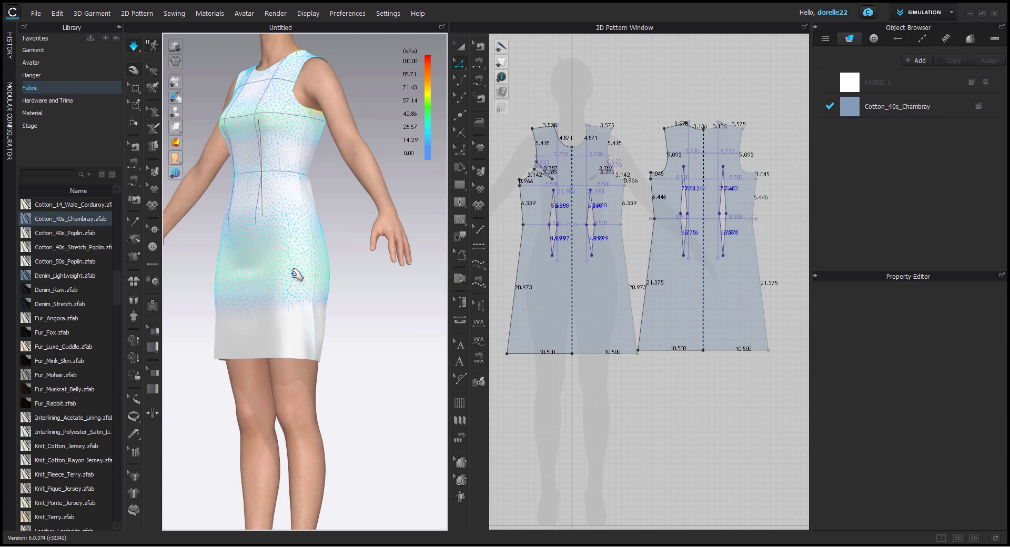
{"action": "right_click_drag", "start_coordinate": [367, 320], "coordinate": [401, 342]}
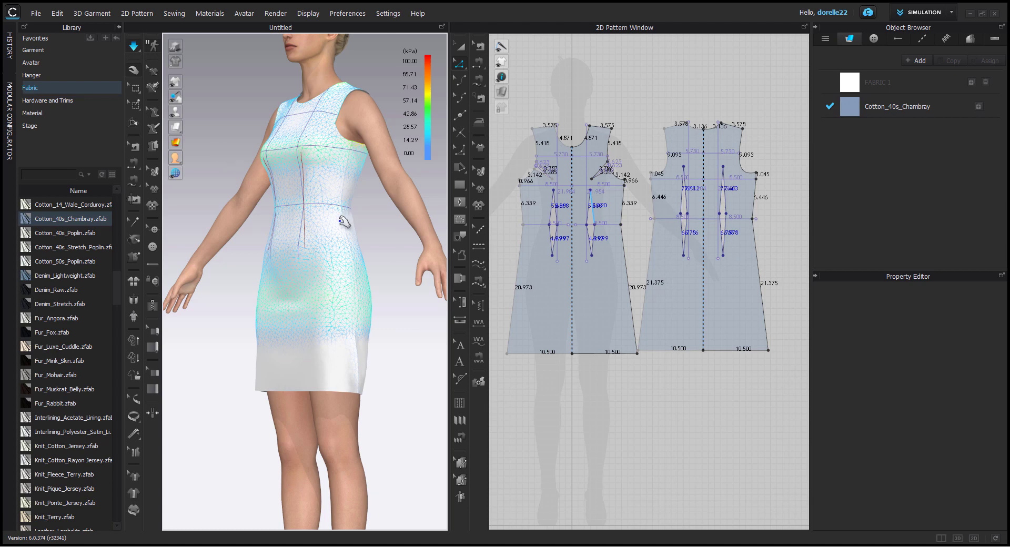
Switch the garment fit map from stress to strain and probe the dress at the front hip and the back underarm.
{"action": "mouse_move", "coordinate": [177, 143]}
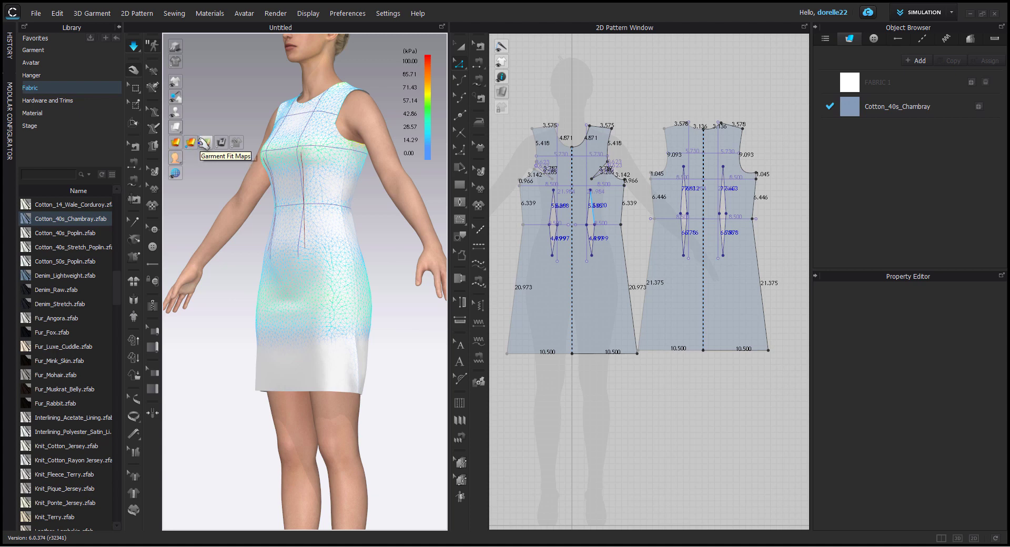
{"action": "left_click", "coordinate": [207, 142]}
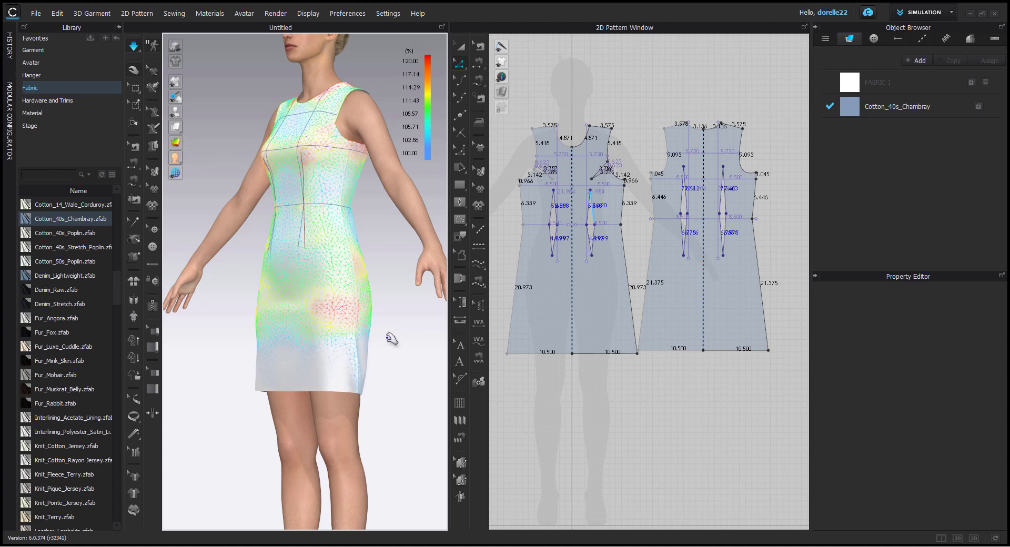
{"action": "scroll", "coordinate": [389, 335], "scroll_direction": "up", "scroll_amount": 3}
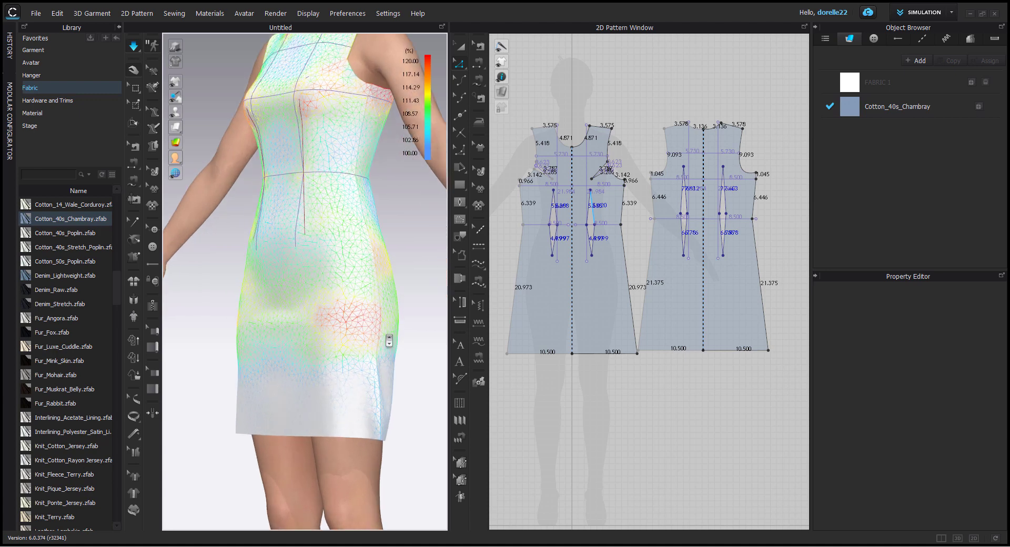
{"action": "right_click_drag", "start_coordinate": [412, 360], "coordinate": [465, 366]}
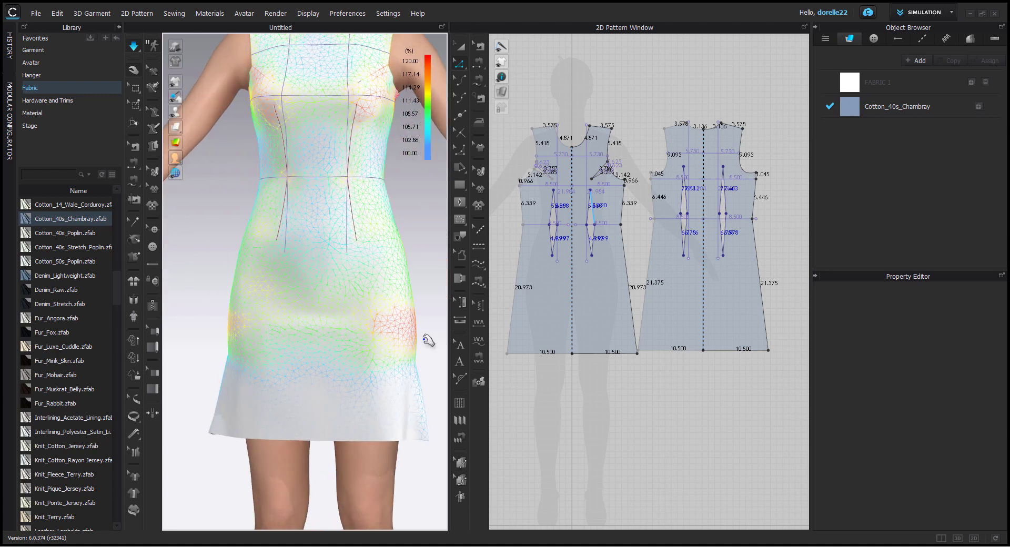
{"action": "left_click", "coordinate": [405, 332]}
{"action": "middle_click_drag", "start_coordinate": [423, 335], "coordinate": [413, 342]}
{"action": "right_click_drag", "start_coordinate": [414, 341], "coordinate": [333, 347]}
{"action": "left_click", "coordinate": [333, 270]}
{"action": "left_click", "coordinate": [319, 160]}
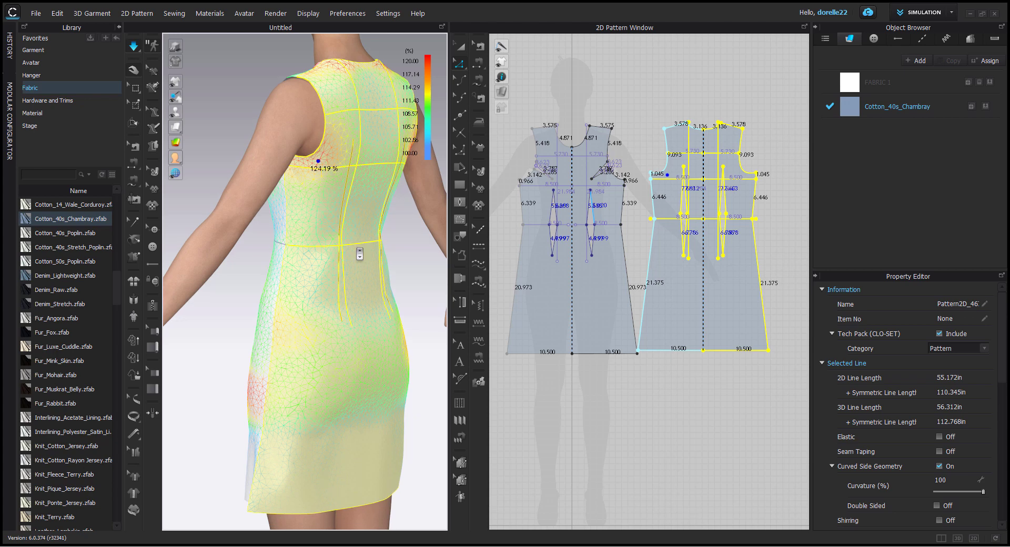
Probe the strain at the back shoulder, and examine the strain map over the upper back, bust, waist and hips.
{"action": "scroll", "coordinate": [359, 253], "scroll_direction": "up", "scroll_amount": 2}
{"action": "left_click", "coordinate": [425, 241]}
{"action": "middle_click_drag", "start_coordinate": [415, 238], "coordinate": [403, 394]}
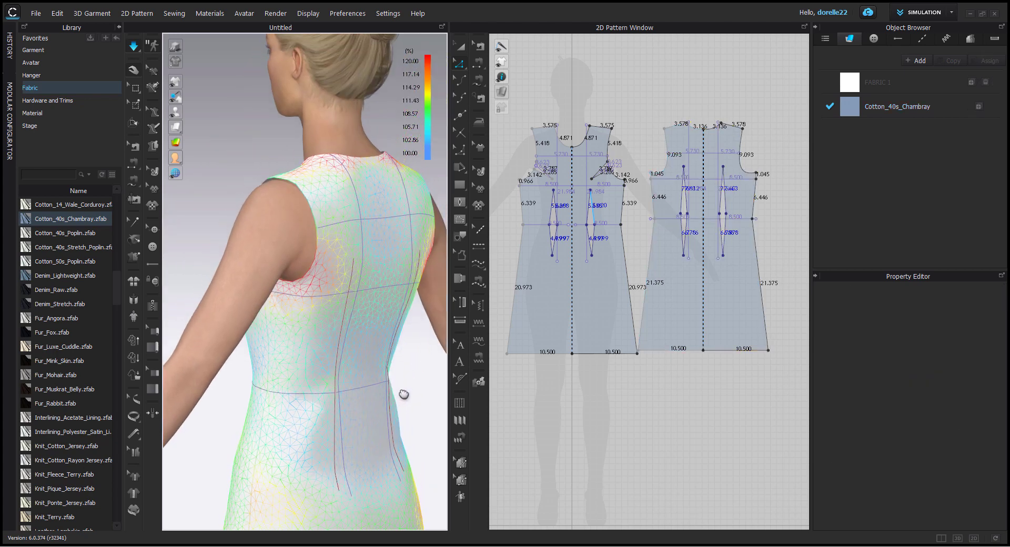
{"action": "left_click", "coordinate": [337, 162]}
{"action": "right_click_drag", "start_coordinate": [405, 333], "coordinate": [574, 345]}
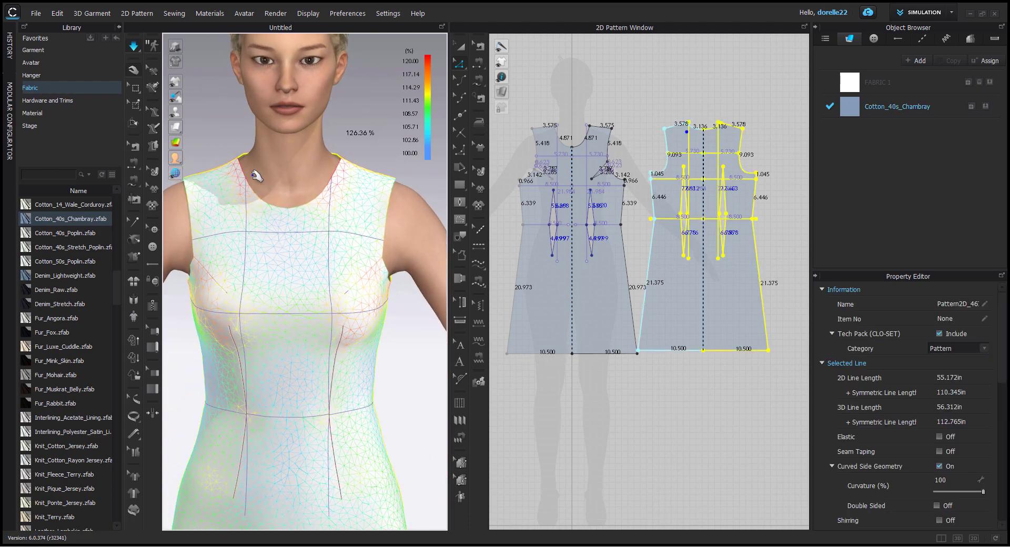
{"action": "left_click", "coordinate": [372, 316]}
{"action": "middle_click_drag", "start_coordinate": [398, 348], "coordinate": [386, 246]}
{"action": "left_click", "coordinate": [409, 295]}
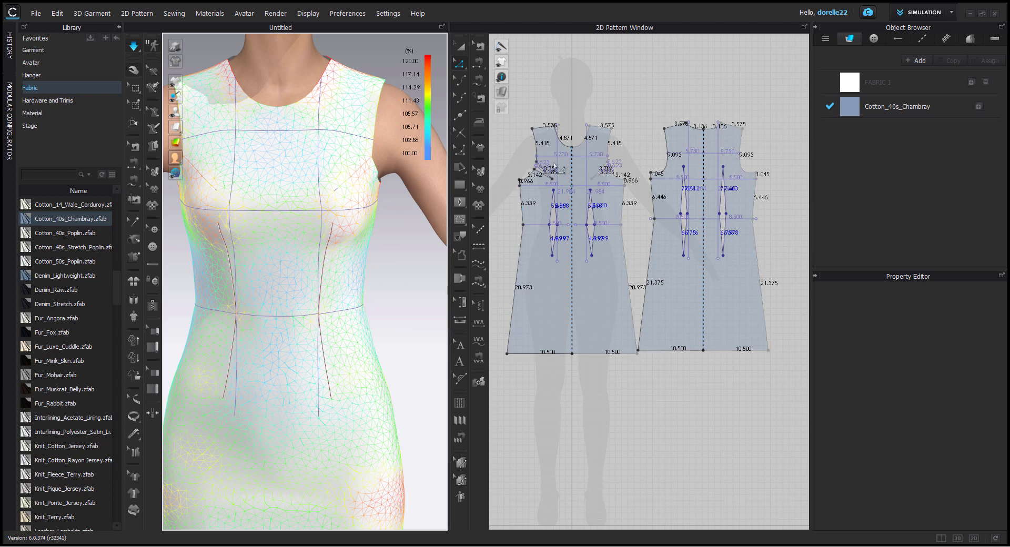
Curve the front pattern's side seam outward between waist and hem to a length of about 21.03 in.
{"action": "middle_click_drag", "start_coordinate": [605, 212], "coordinate": [655, 165]}
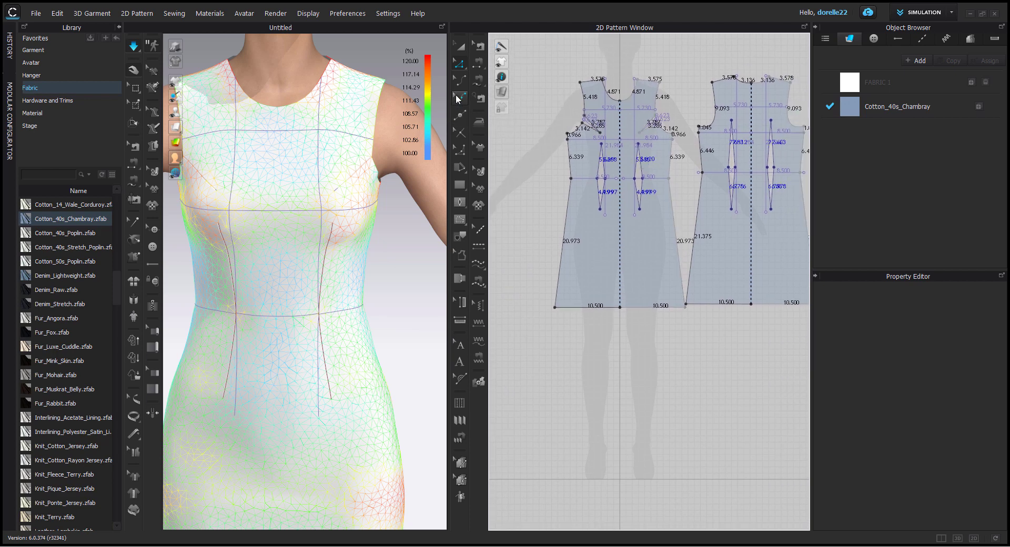
{"action": "left_click", "coordinate": [459, 80]}
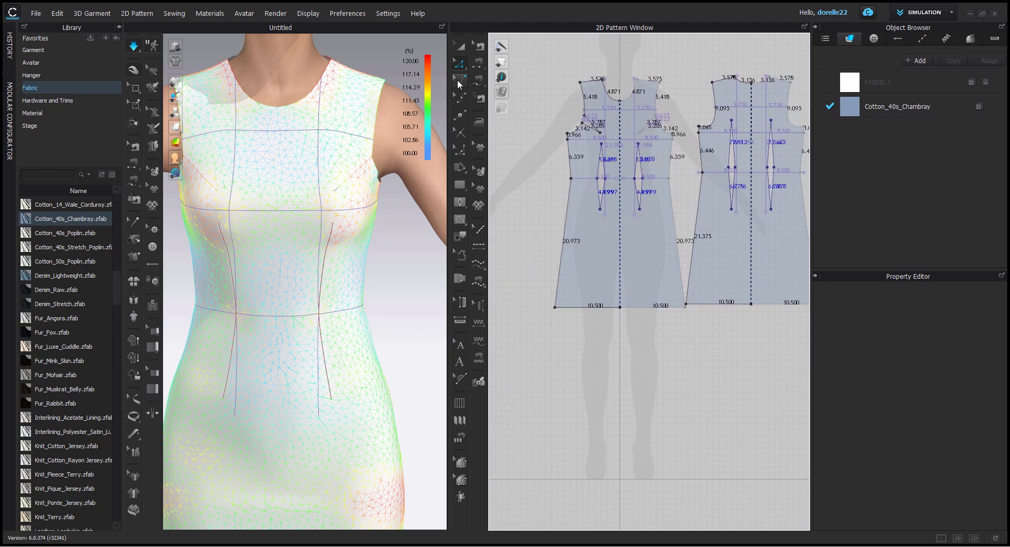
{"action": "left_click", "coordinate": [566, 228]}
{"action": "left_click_drag", "start_coordinate": [562, 226], "coordinate": [562, 226]}
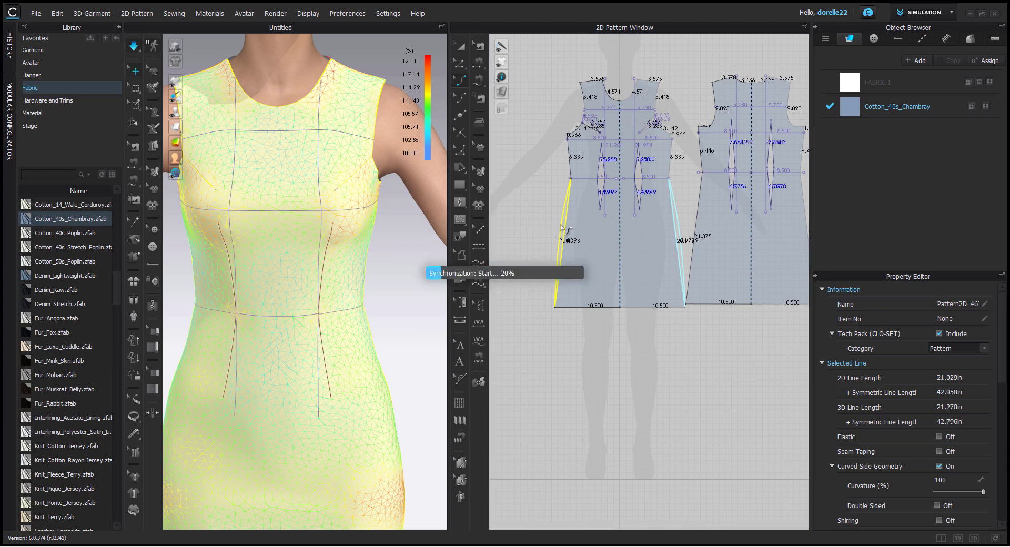
Curve the back pattern's side seam outward between waist and hem to a length of about 21.42 in.
{"action": "middle_click_drag", "start_coordinate": [559, 348], "coordinate": [425, 371]}
{"action": "left_click", "coordinate": [563, 244]}
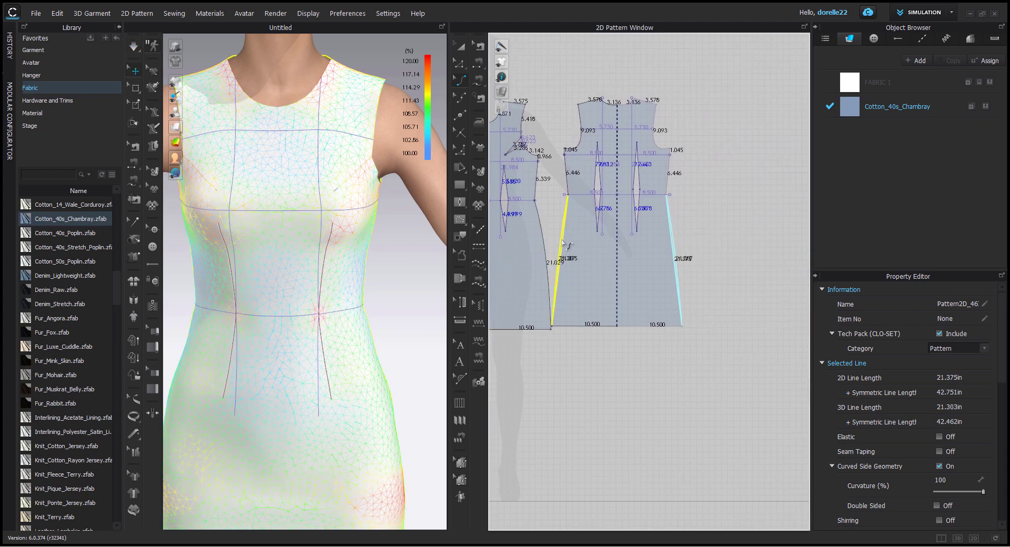
{"action": "left_click_drag", "start_coordinate": [563, 242], "coordinate": [562, 244]}
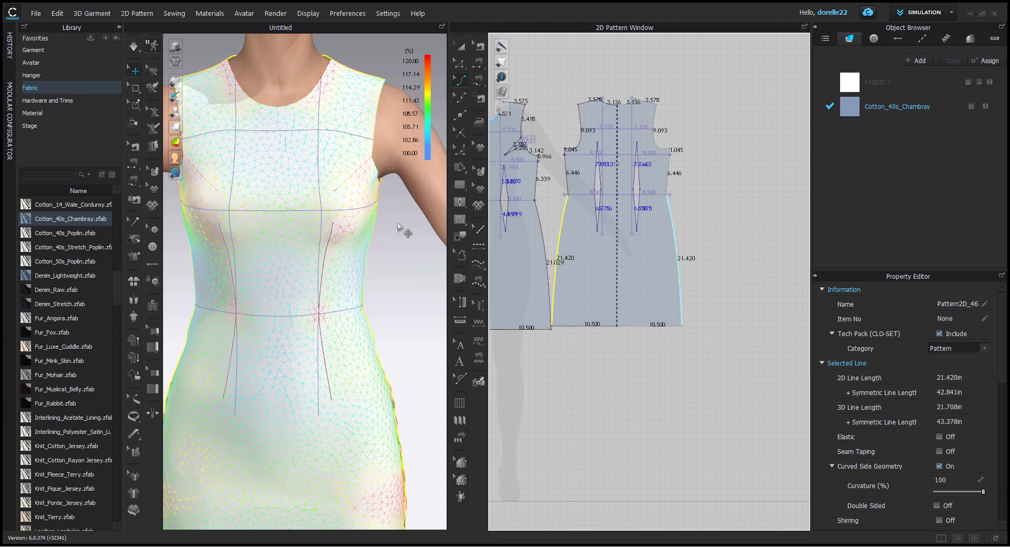
Lock the patterns' base lines in the 2D view to allow selecting the front underarm points alone.
{"action": "scroll", "coordinate": [541, 174], "scroll_direction": "up", "scroll_amount": 6}
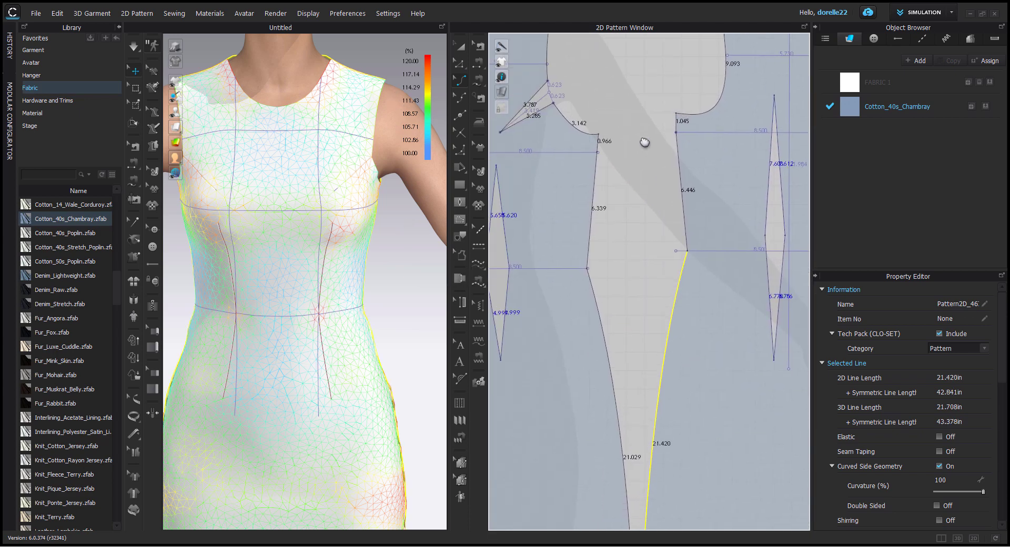
{"action": "left_click", "coordinate": [459, 63]}
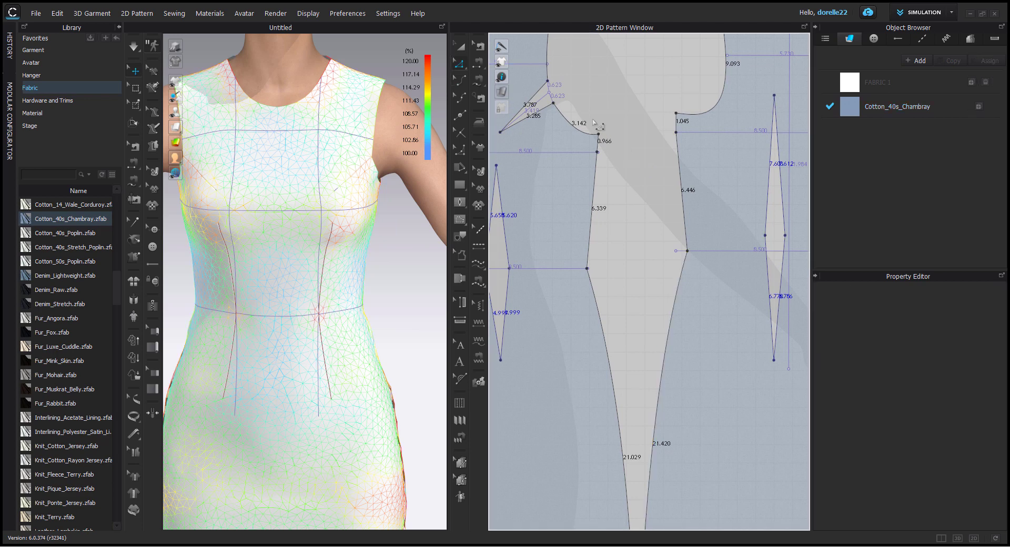
{"action": "left_click_drag", "start_coordinate": [622, 171], "coordinate": [622, 172]}
{"action": "left_click", "coordinate": [626, 186]}
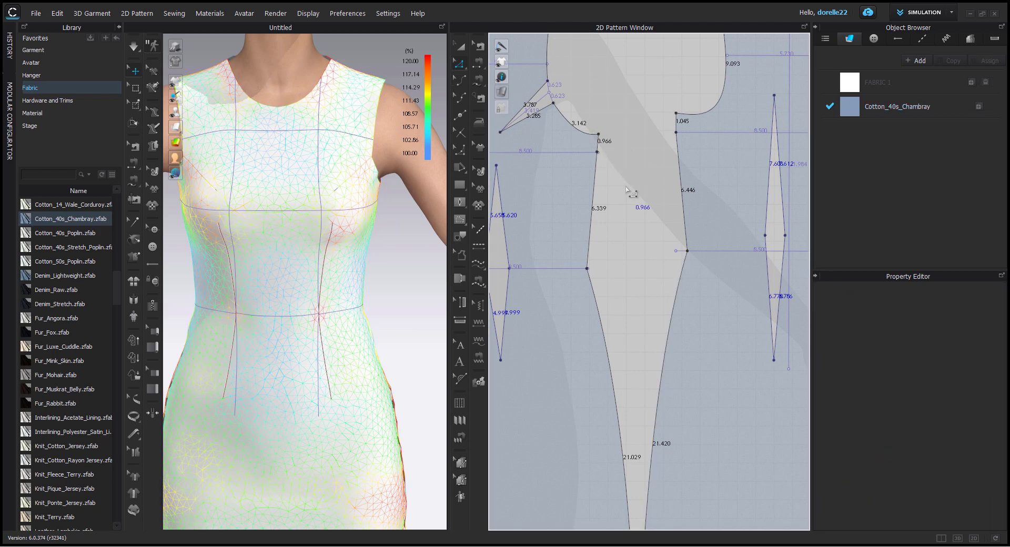
{"action": "right_click", "coordinate": [559, 195]}
{"action": "left_click", "coordinate": [616, 250]}
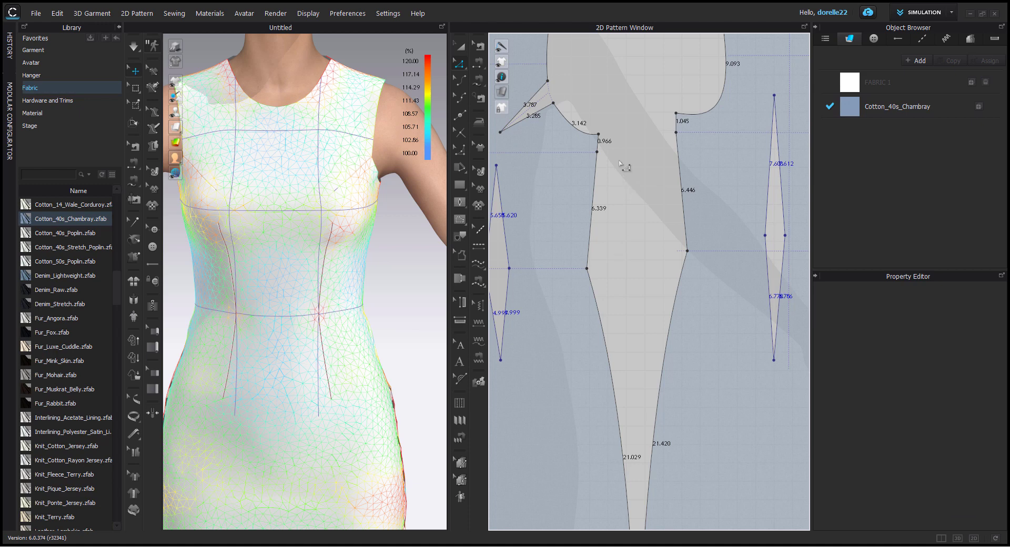
Move the front pattern's underarm side points outward, then the armhole corner farther, lengthening the lower armhole curve to about 3.47 in.
{"action": "left_click_drag", "start_coordinate": [590, 117], "coordinate": [620, 177]}
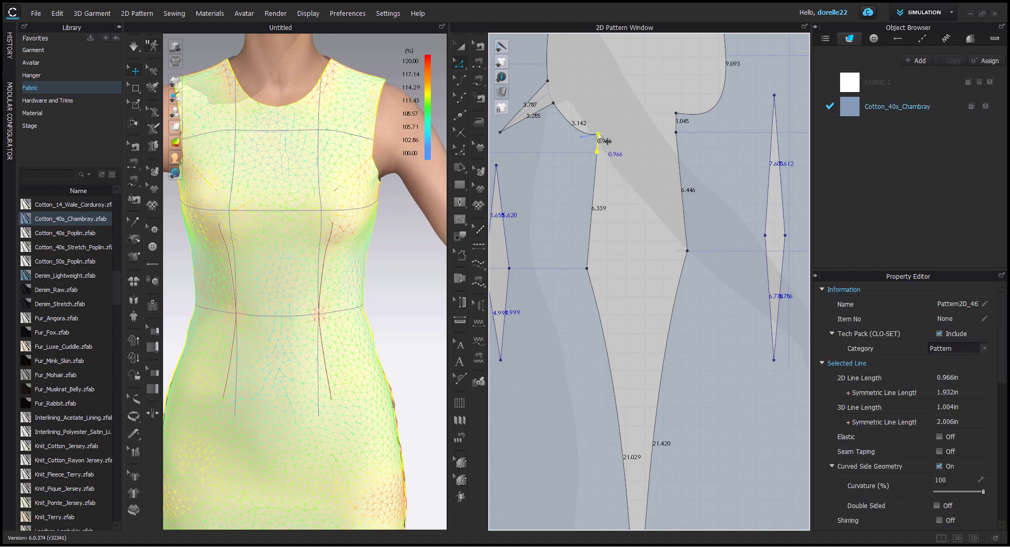
{"action": "left_click_drag", "start_coordinate": [608, 141], "coordinate": [603, 154]}
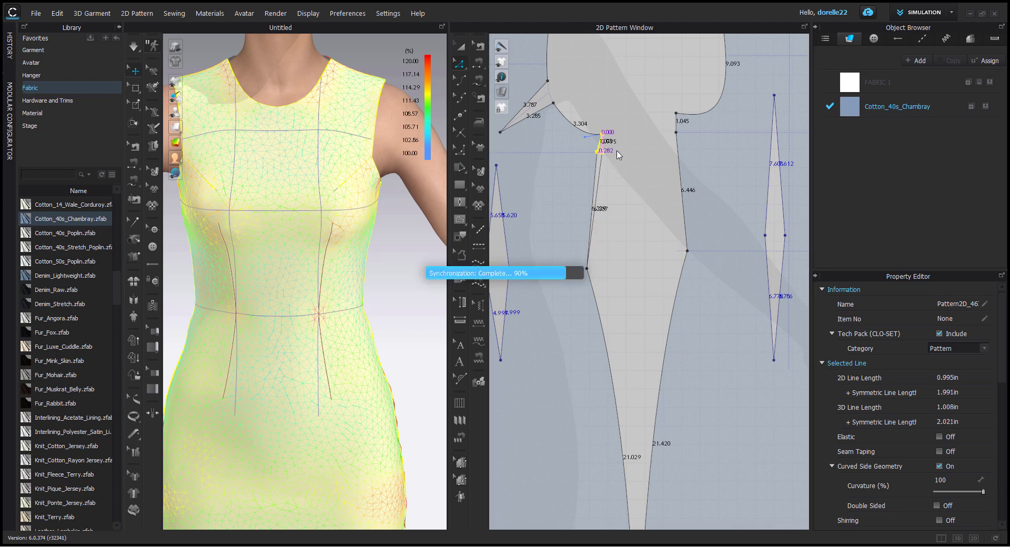
{"action": "left_click", "coordinate": [615, 150]}
{"action": "left_click", "coordinate": [603, 135]}
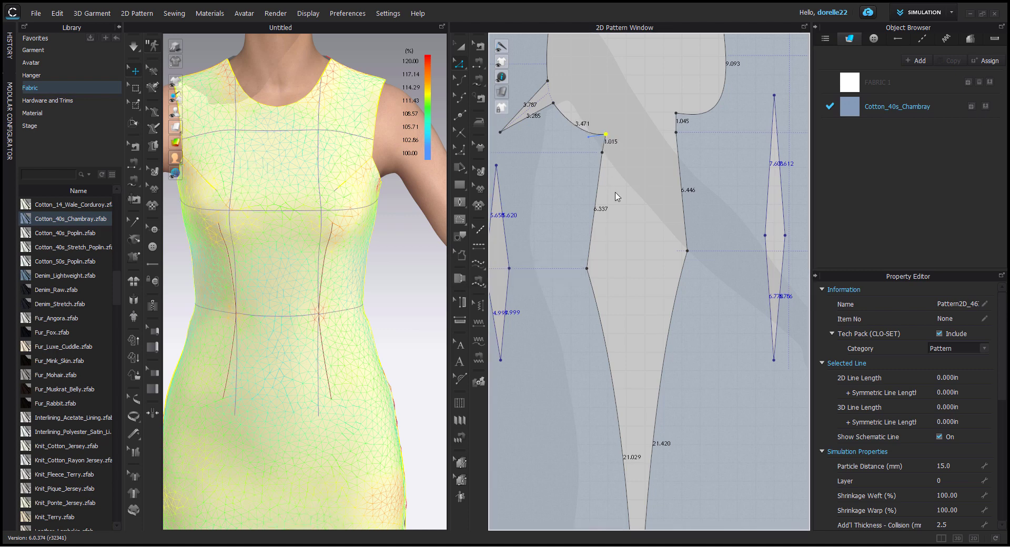
Move the back pattern's side edge between underarm and waist slightly outward, bringing the armhole curve to about 9.10 in.
{"action": "scroll", "coordinate": [622, 200], "scroll_direction": "down", "scroll_amount": 5}
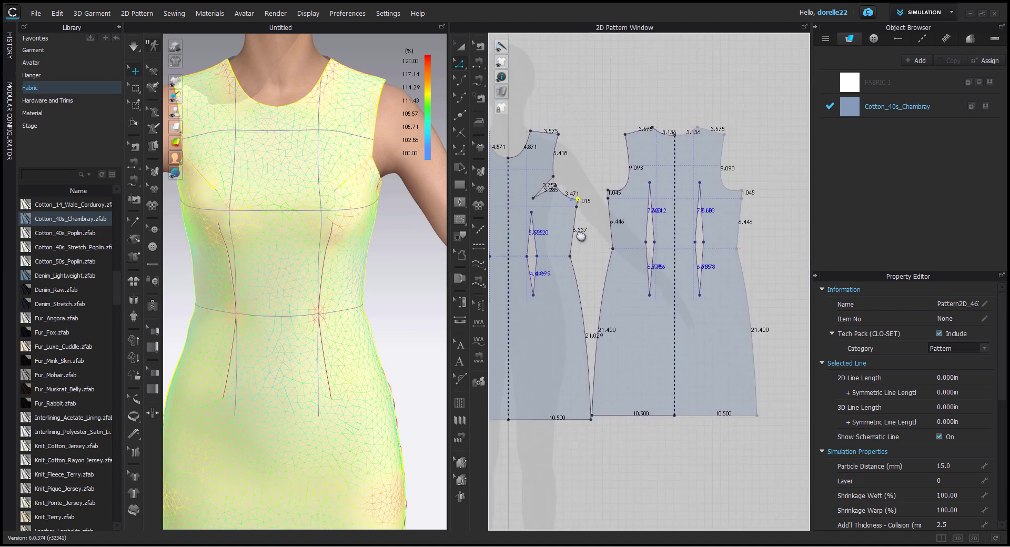
{"action": "mouse_move", "coordinate": [620, 203]}
{"action": "middle_mouse_down"}
{"action": "mouse_move", "coordinate": [606, 234]}
{"action": "mouse_move", "coordinate": [668, 219]}
{"action": "mouse_move", "coordinate": [679, 227]}
{"action": "mouse_move", "coordinate": [620, 221]}
{"action": "middle_mouse_up"}
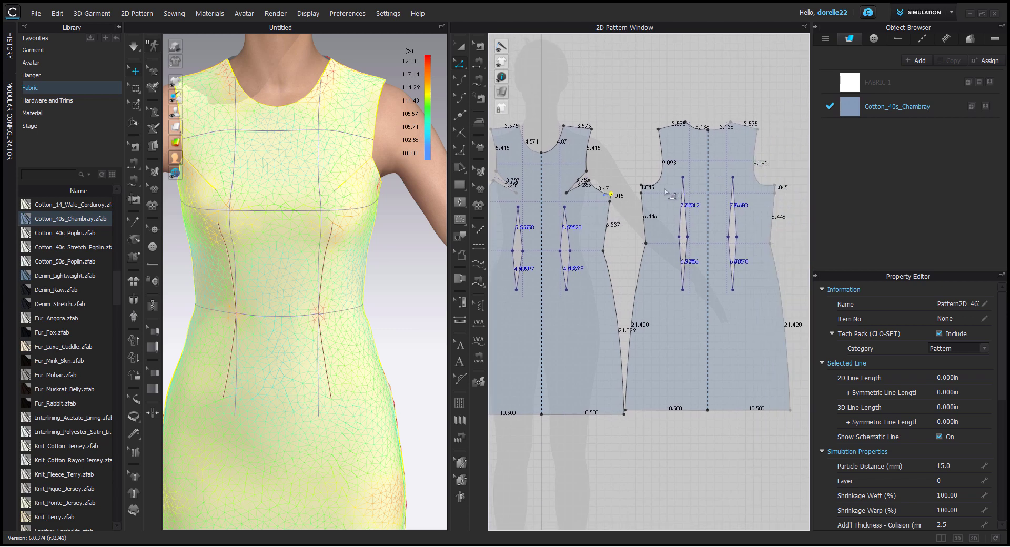
{"action": "left_click", "coordinate": [644, 226]}
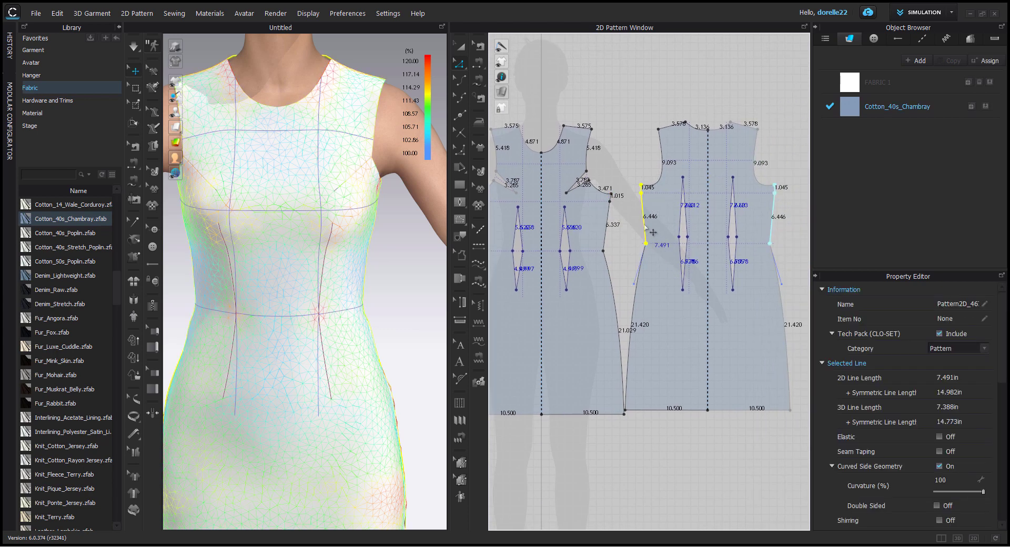
{"action": "left_click_drag", "start_coordinate": [652, 232], "coordinate": [650, 235]}
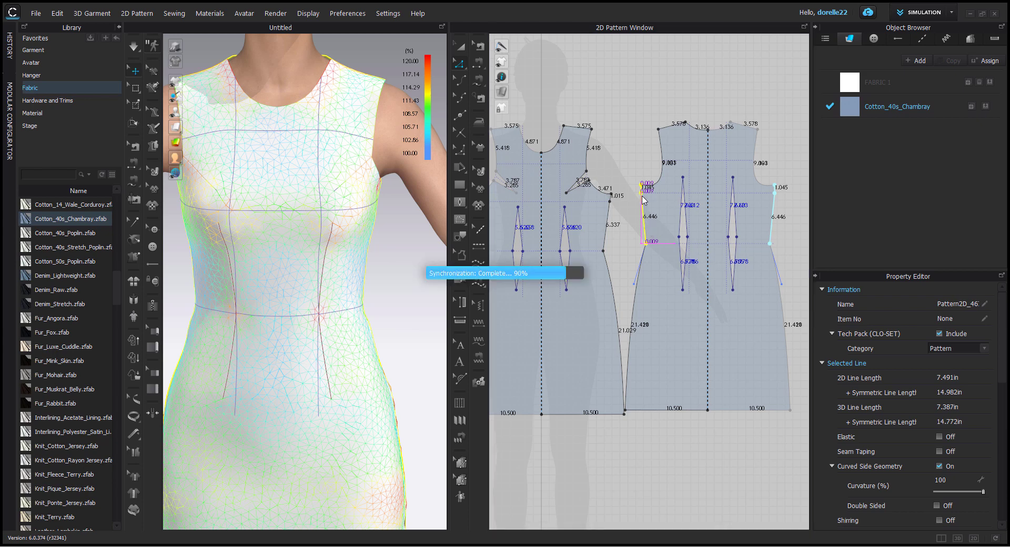
{"action": "scroll", "coordinate": [649, 195], "scroll_direction": "up", "scroll_amount": 5}
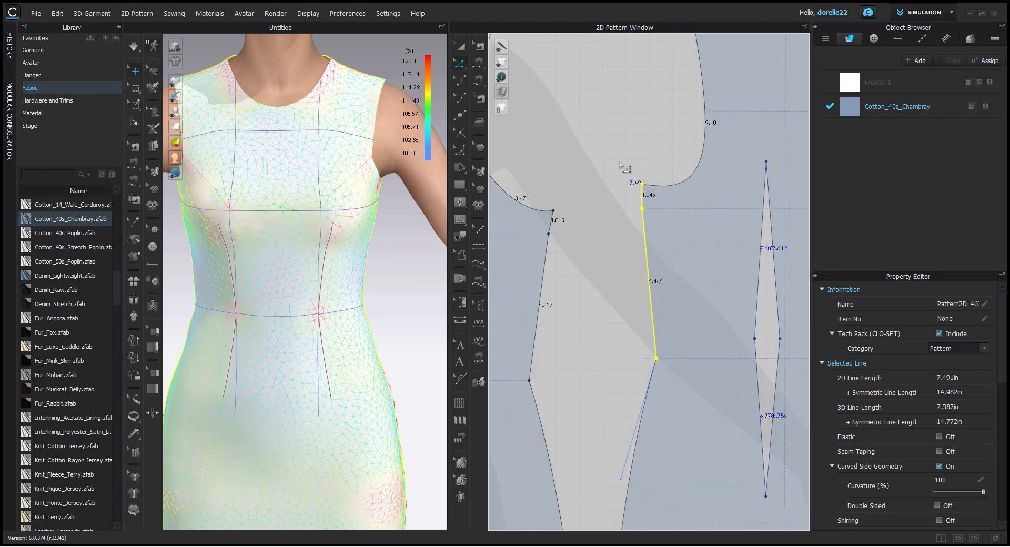
Move the short segment at the top of the back piece's side seam outward, away from the centre back.
{"action": "key", "text": "Escape"}
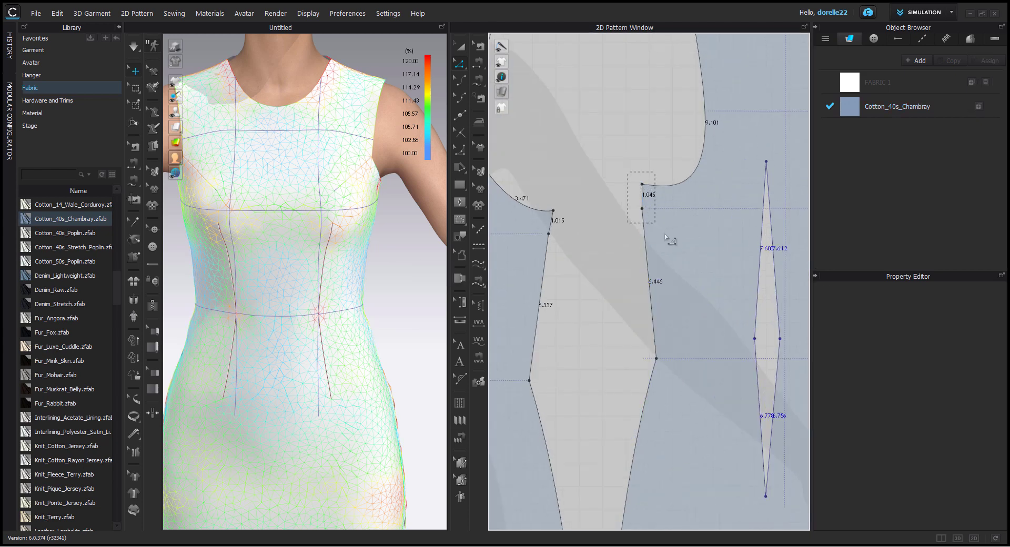
{"action": "left_click_drag", "start_coordinate": [651, 238], "coordinate": [651, 239]}
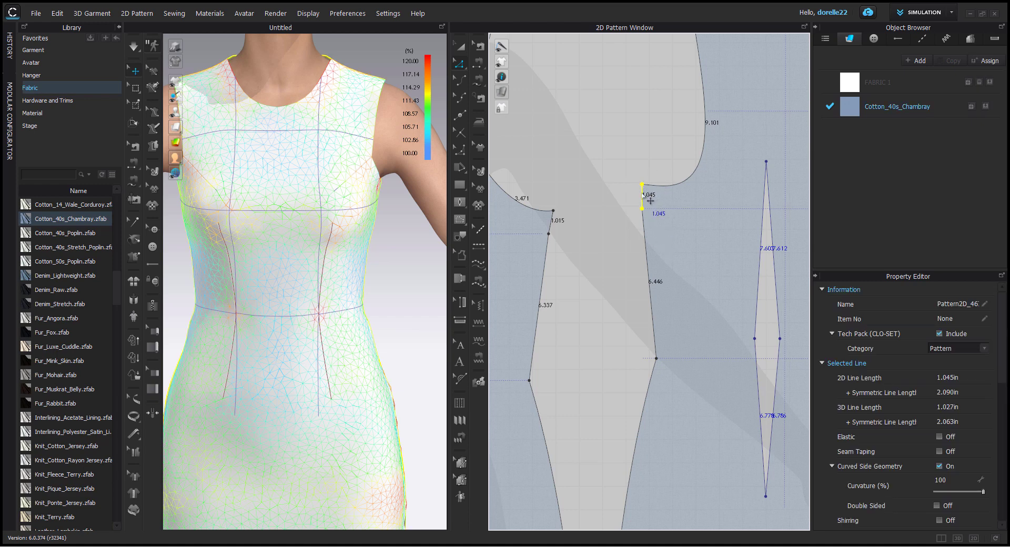
{"action": "left_click_drag", "start_coordinate": [650, 200], "coordinate": [630, 203]}
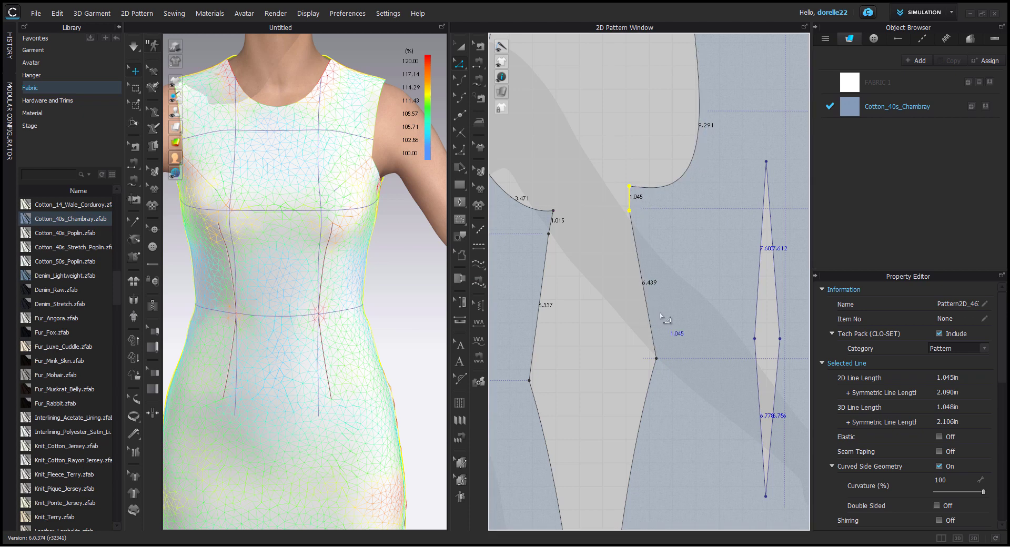
Shift the back underarm corner point slightly outward and down, making the short seam segment below it about 1 in long.
{"action": "left_click", "coordinate": [638, 193]}
{"action": "left_click_drag", "start_coordinate": [631, 187], "coordinate": [625, 187]}
{"action": "scroll", "coordinate": [598, 268], "scroll_direction": "down", "scroll_amount": 3}
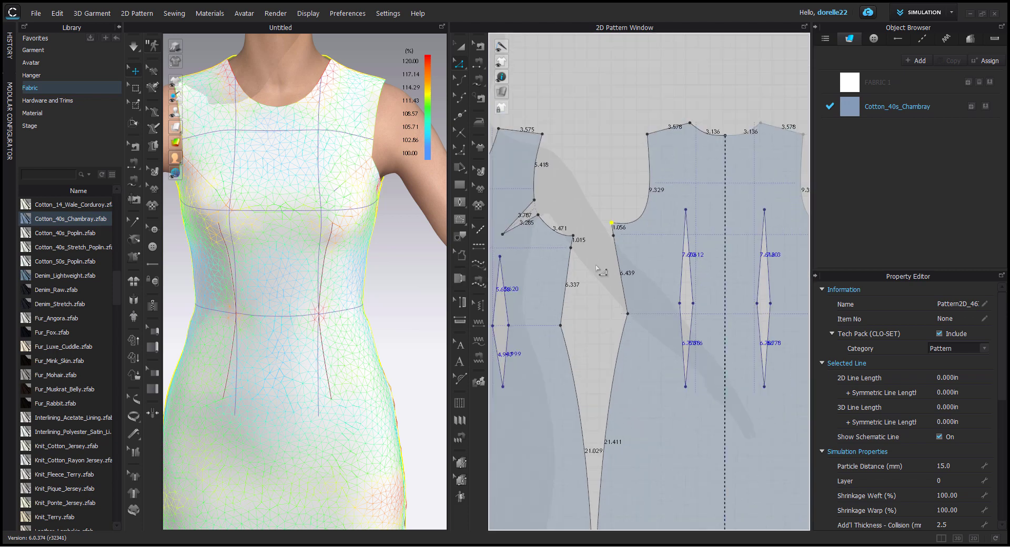
{"action": "scroll", "coordinate": [622, 221], "scroll_direction": "up", "scroll_amount": 5}
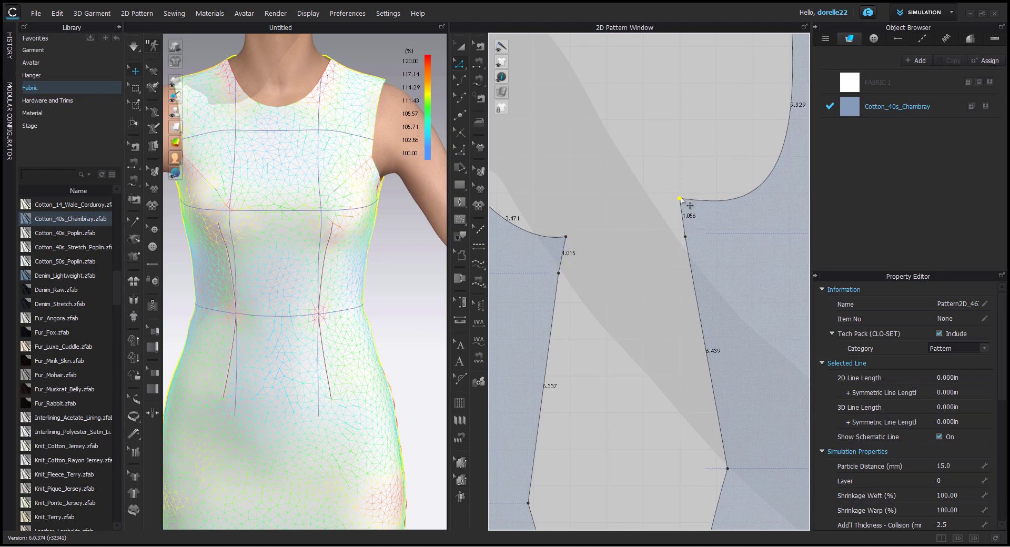
{"action": "left_click_drag", "start_coordinate": [680, 199], "coordinate": [681, 178]}
Set the length of the short segment at the top of the back side seam to 1.015 in.
{"action": "right_click", "coordinate": [684, 219]}
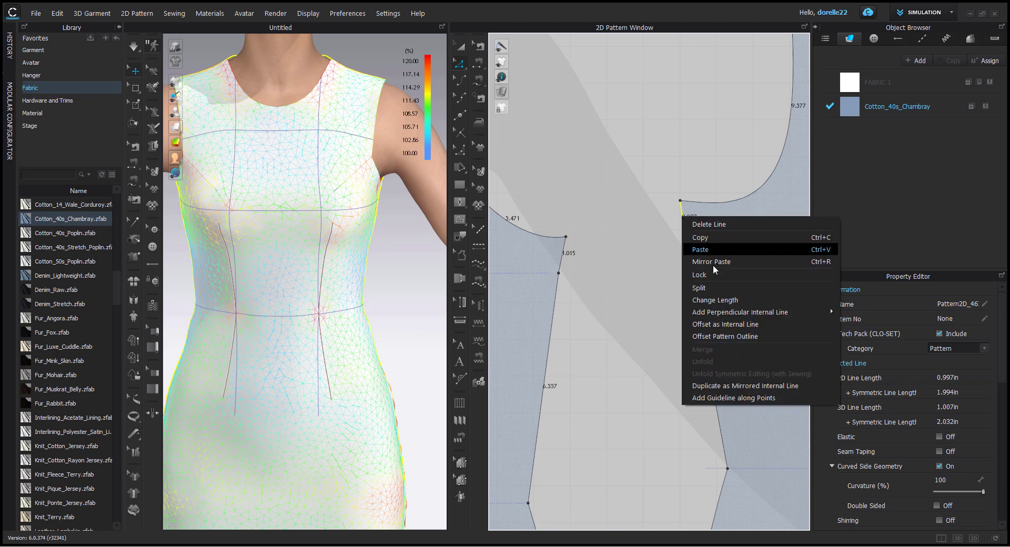
{"action": "left_click", "coordinate": [721, 298]}
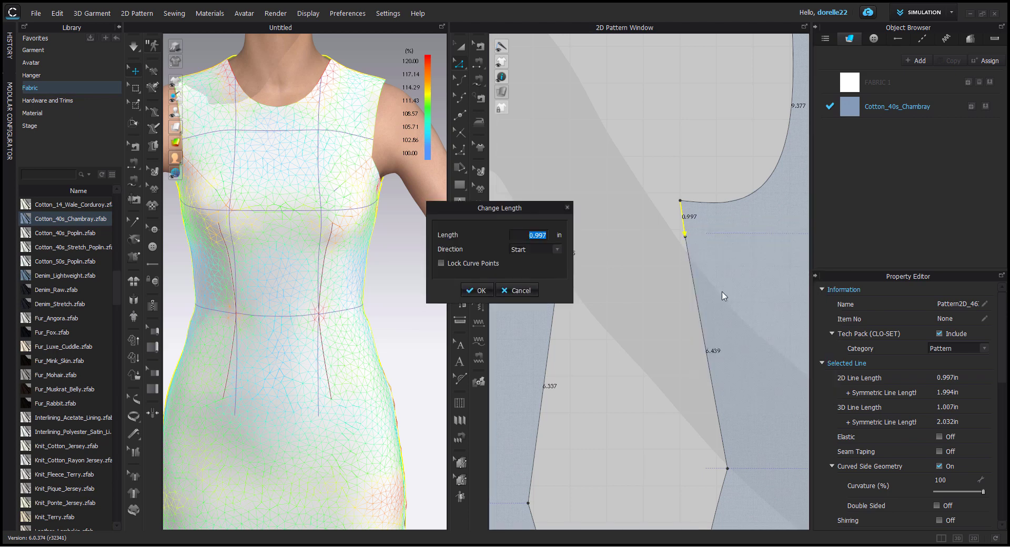
{"action": "left_click_drag", "start_coordinate": [515, 209], "coordinate": [472, 202]}
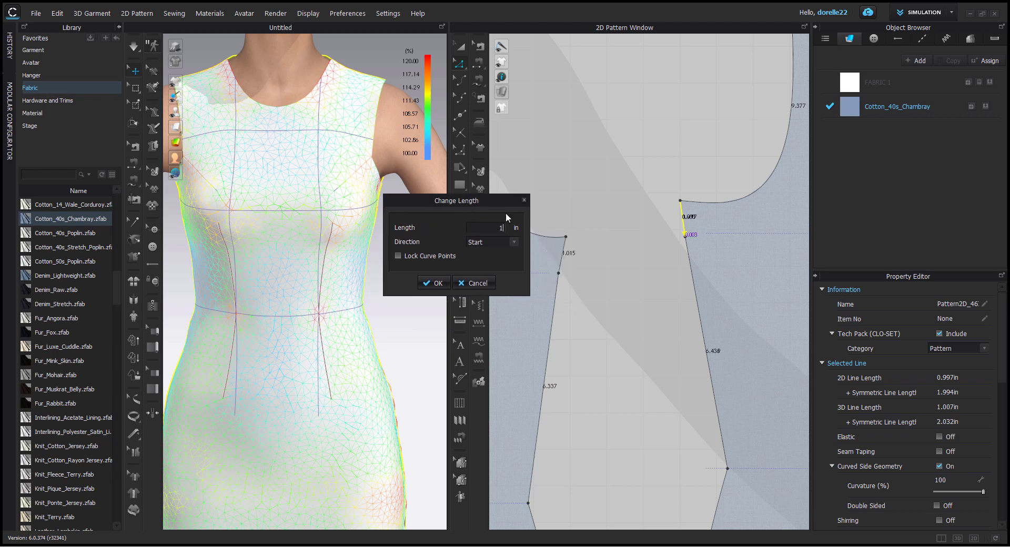
{"action": "key", "text": "Return"}
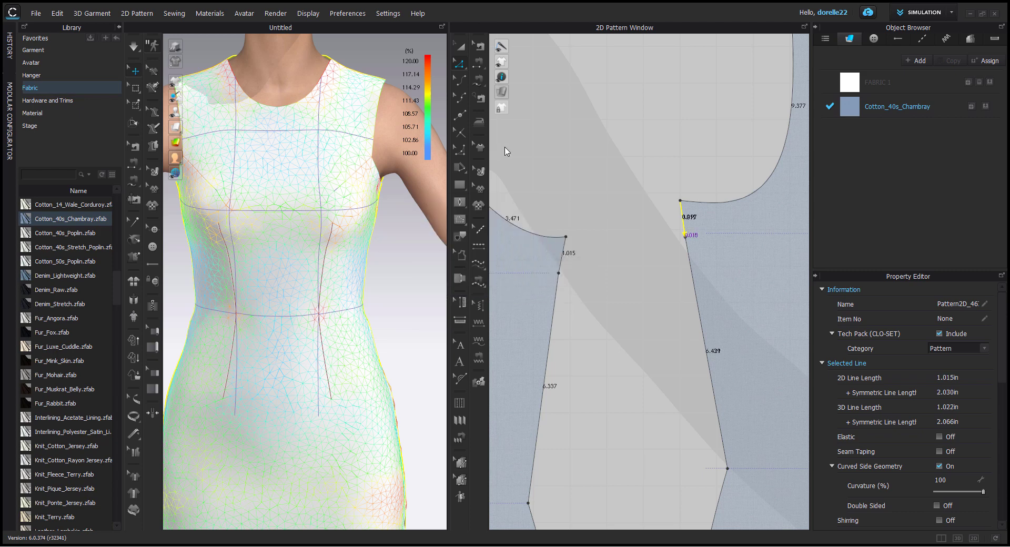
{"action": "left_click", "coordinate": [586, 160]}
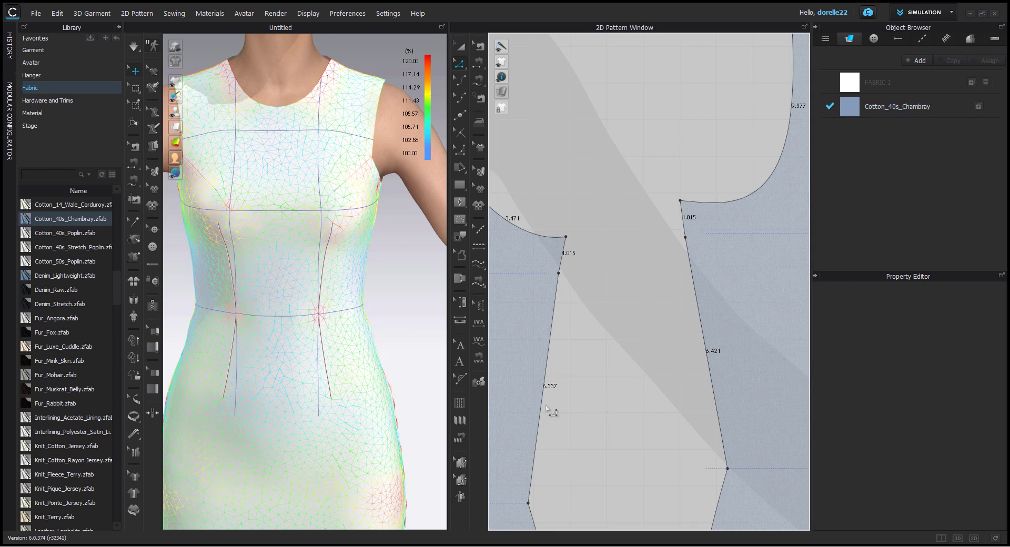
Set the length of the back side seam segment down to the waist to 6.337 in.
{"action": "left_click", "coordinate": [708, 364]}
{"action": "right_click", "coordinate": [708, 364]}
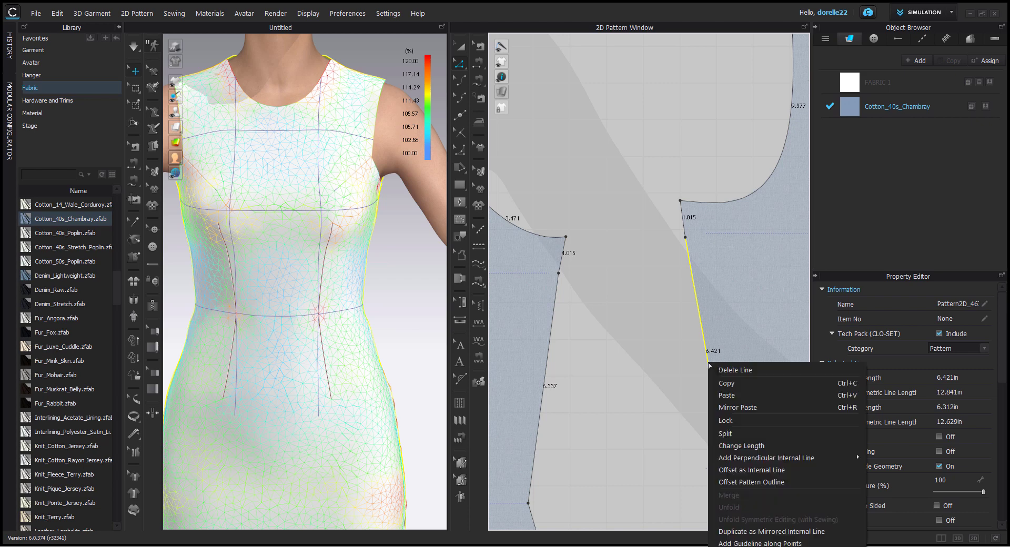
{"action": "left_click", "coordinate": [746, 445]}
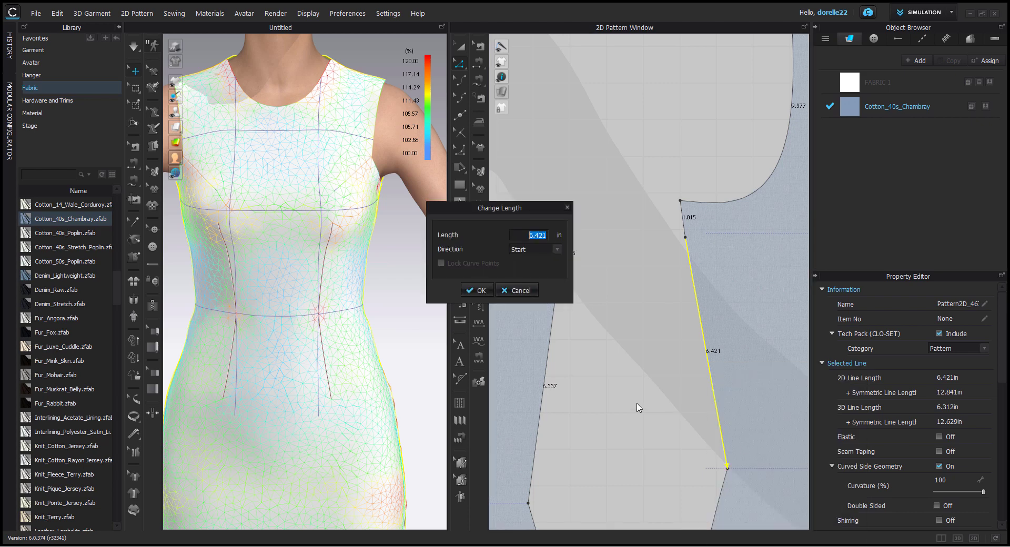
{"action": "type", "text": "6.337"}
{"action": "key", "text": "Return"}
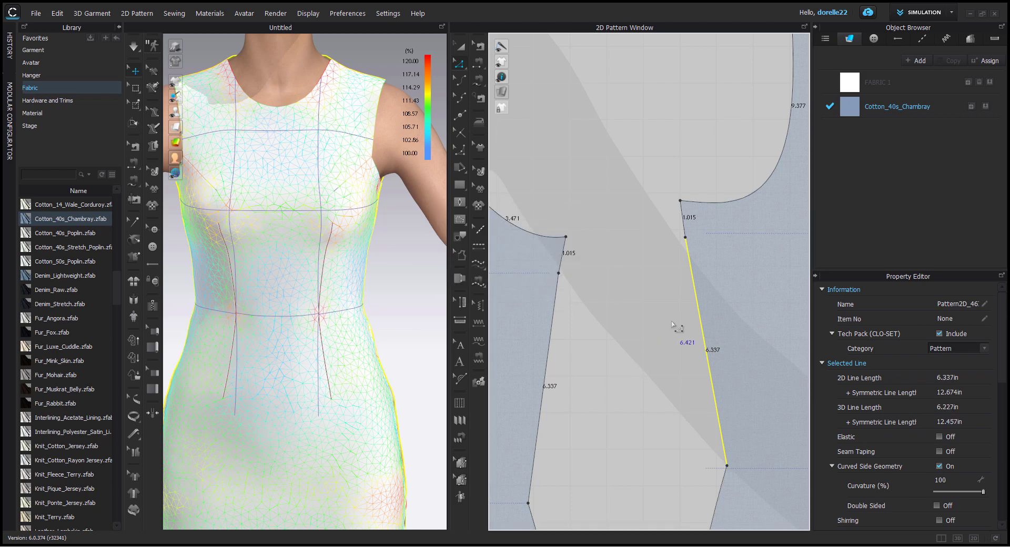
Set the length of the curved back side seam from waist to hem to 21.029 in.
{"action": "scroll", "coordinate": [674, 369], "scroll_direction": "down", "scroll_amount": 4}
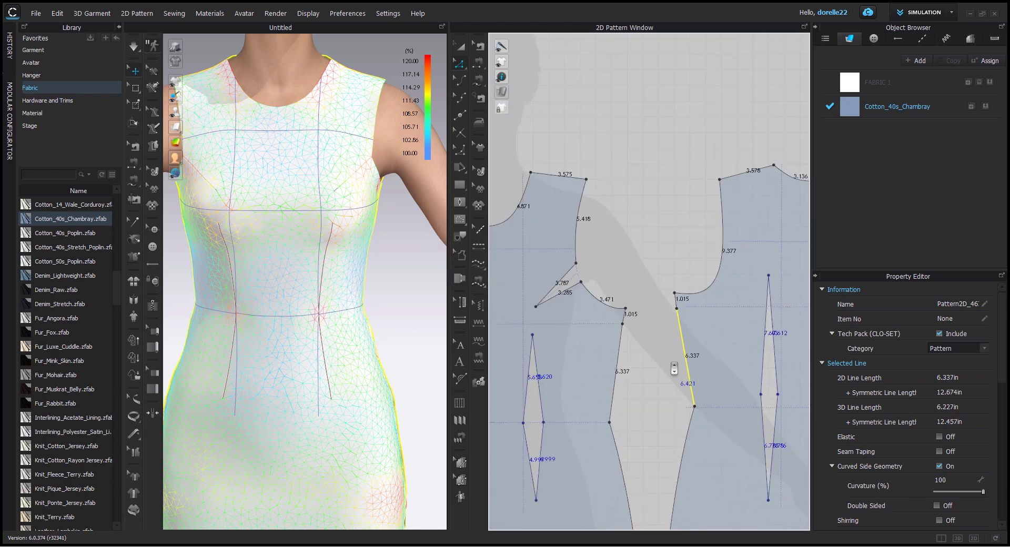
{"action": "middle_click_drag", "start_coordinate": [678, 363], "coordinate": [639, 101]}
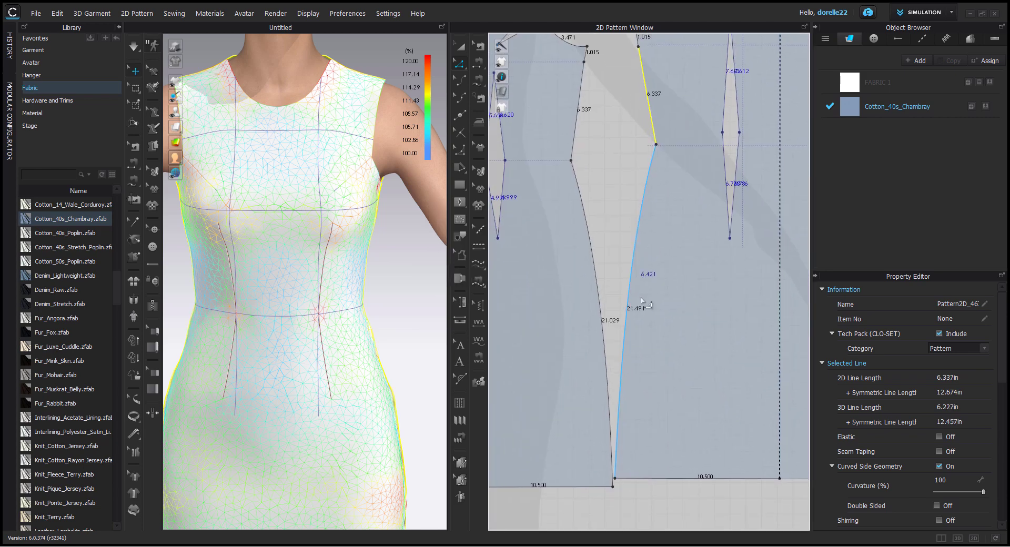
{"action": "left_click", "coordinate": [625, 326]}
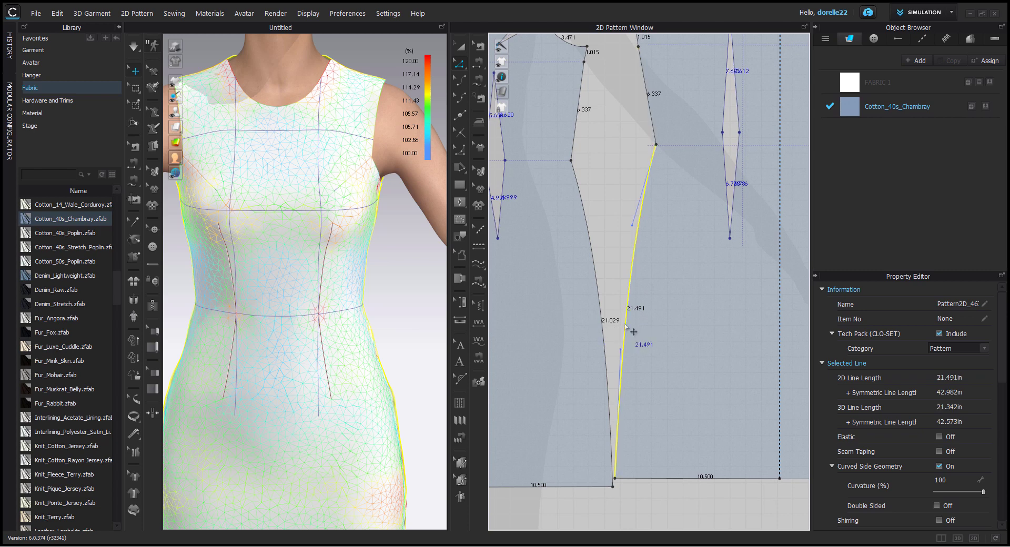
{"action": "right_click", "coordinate": [626, 327]}
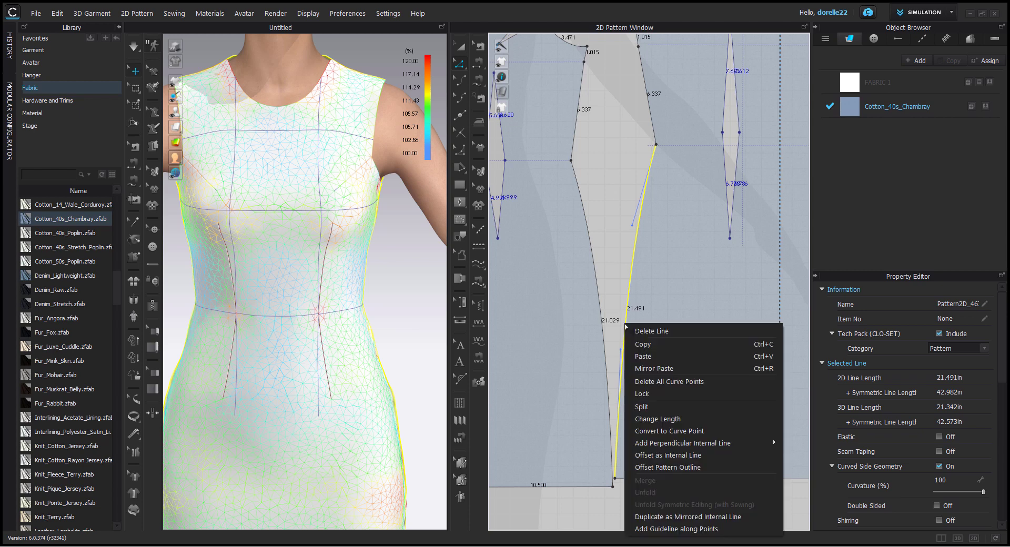
{"action": "left_click", "coordinate": [670, 419]}
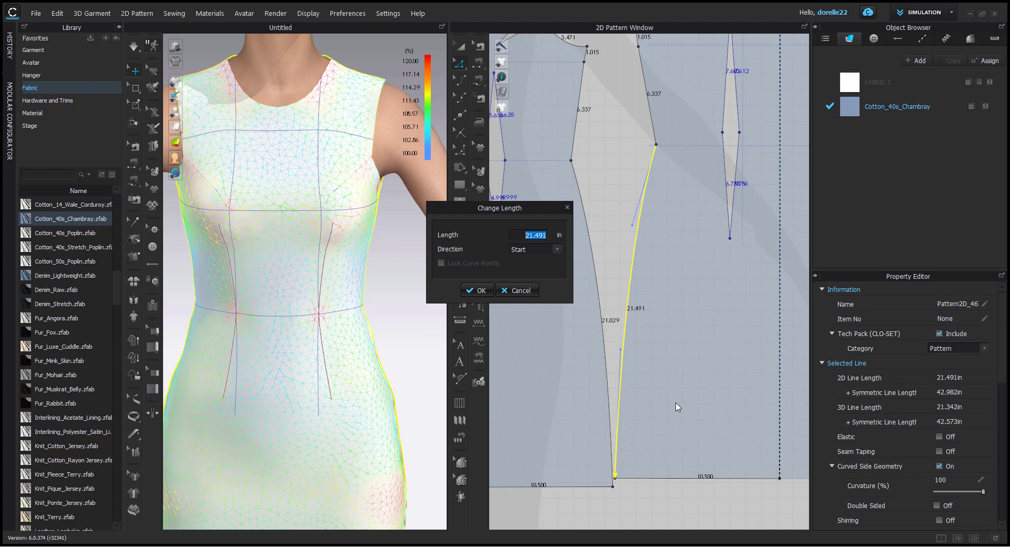
{"action": "type", "text": "21"}
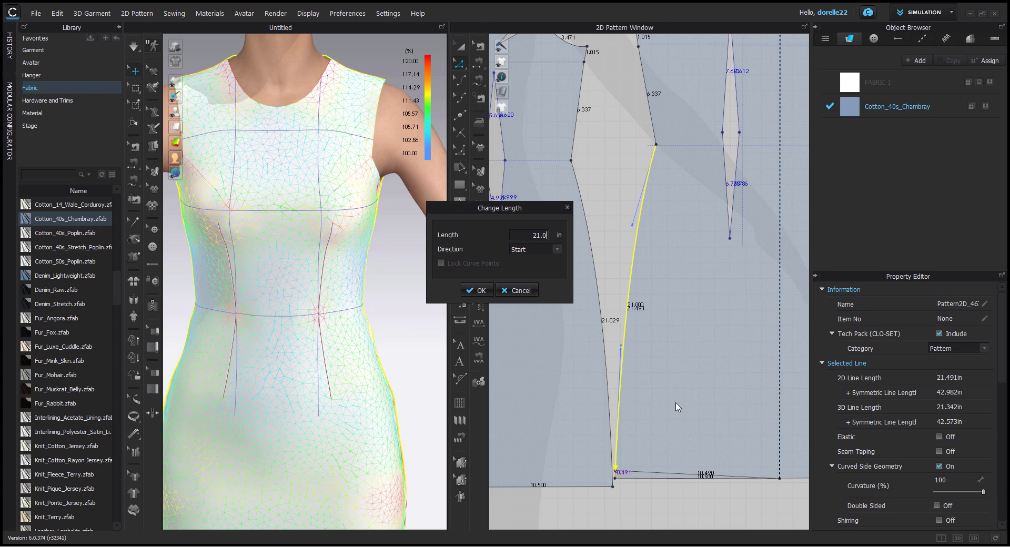
{"action": "key", "text": "Return"}
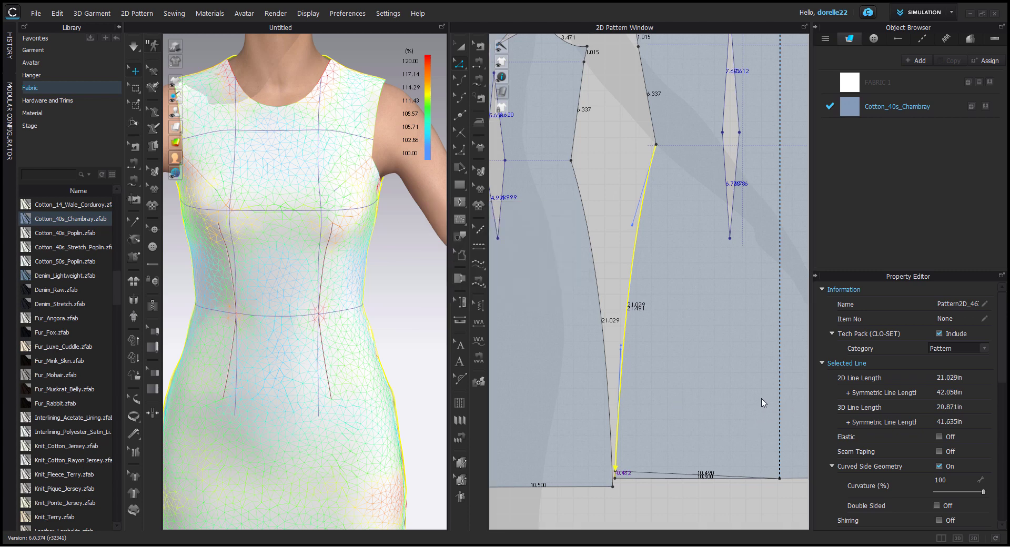
Raise the centre back hem point until the back hem is level with its side corners.
{"action": "middle_click_drag", "start_coordinate": [762, 403], "coordinate": [654, 300]}
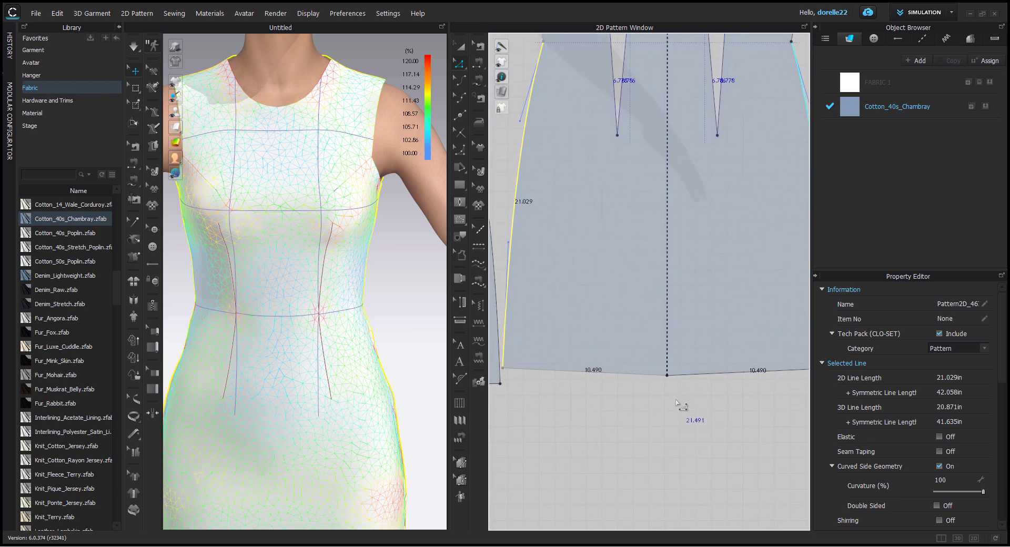
{"action": "left_click", "coordinate": [673, 391]}
{"action": "mouse_move", "coordinate": [667, 374]}
{"action": "left_mouse_down"}
{"action": "mouse_move", "coordinate": [666, 363]}
{"action": "mouse_move", "coordinate": [667, 376]}
{"action": "left_mouse_up"}
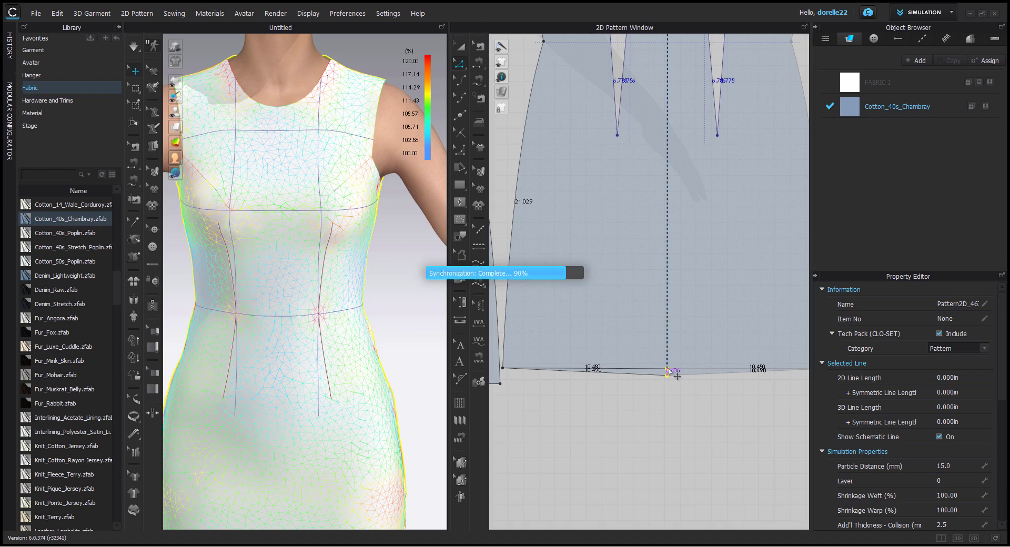
{"action": "scroll", "coordinate": [697, 402], "scroll_direction": "down", "scroll_amount": 4}
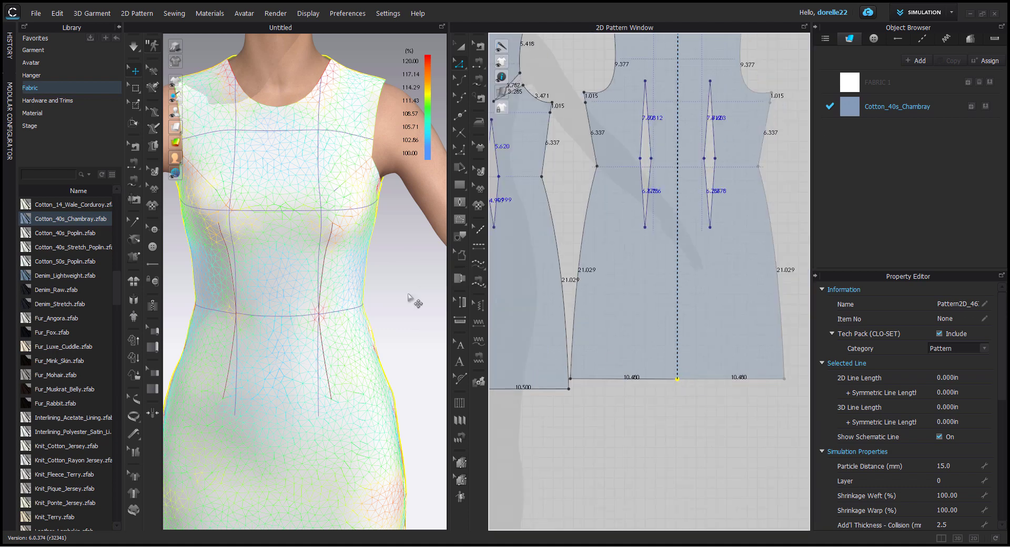
Check the dress from the side and shift the back shoulder seam outward by about 0.343 in.
{"action": "scroll", "coordinate": [414, 299], "scroll_direction": "down", "scroll_amount": 4}
{"action": "middle_click_drag", "start_coordinate": [414, 298], "coordinate": [438, 247]}
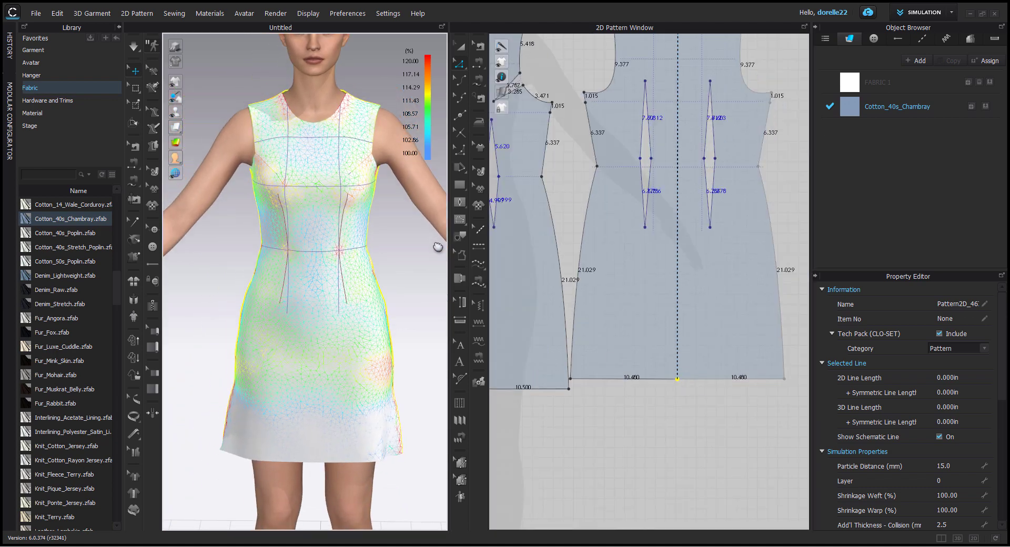
{"action": "right_click_drag", "start_coordinate": [437, 291], "coordinate": [274, 358]}
{"action": "scroll", "coordinate": [392, 291], "scroll_direction": "up", "scroll_amount": 1}
{"action": "middle_click_drag", "start_coordinate": [392, 291], "coordinate": [386, 314]}
{"action": "middle_click_drag", "start_coordinate": [581, 160], "coordinate": [511, 395]}
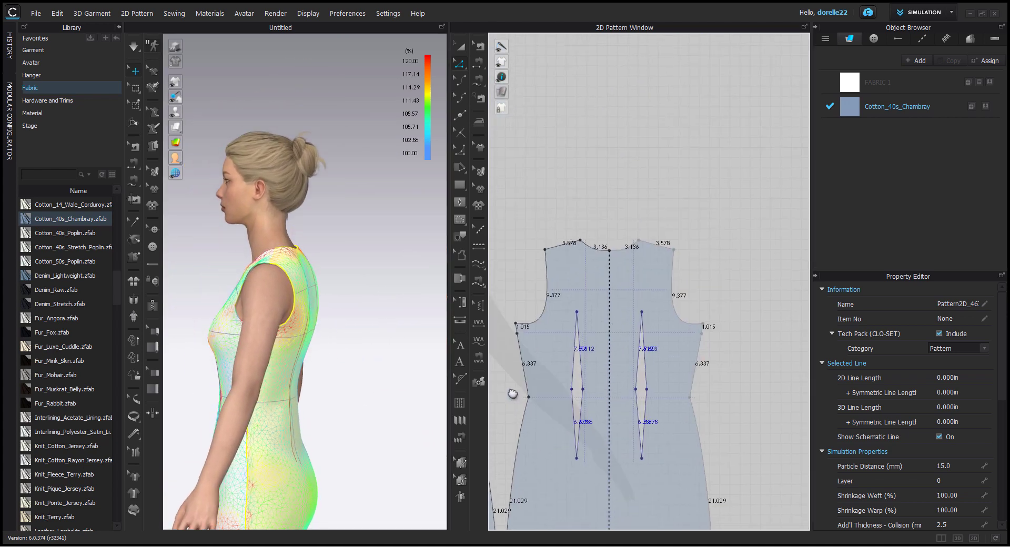
{"action": "scroll", "coordinate": [587, 237], "scroll_direction": "up", "scroll_amount": 3}
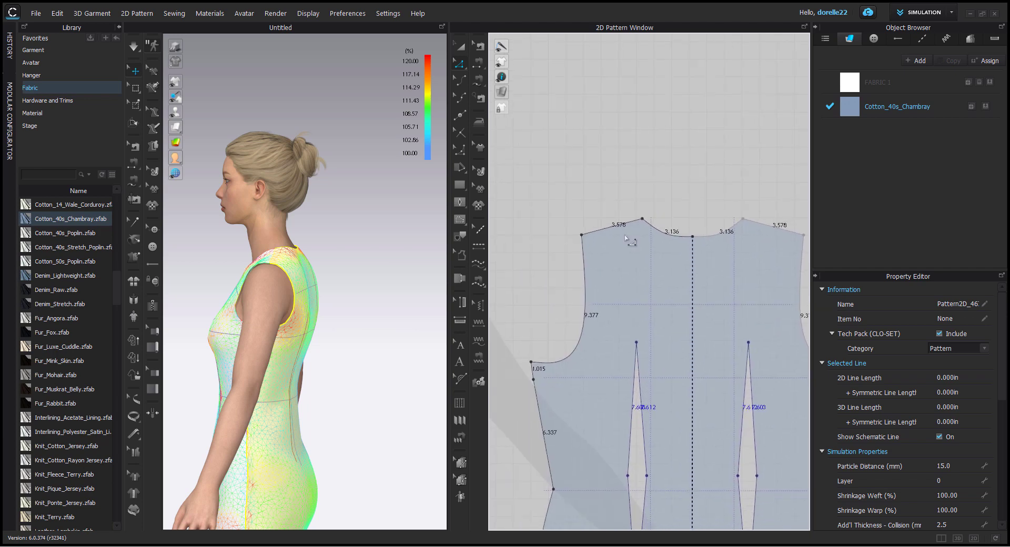
{"action": "left_click_drag", "start_coordinate": [623, 227], "coordinate": [620, 229]}
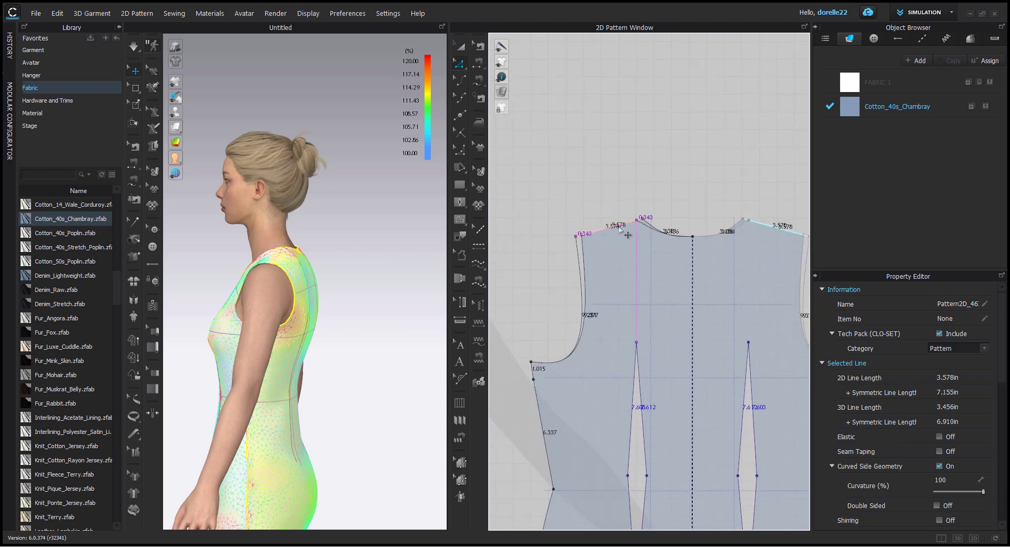
{"action": "left_click", "coordinate": [688, 215]}
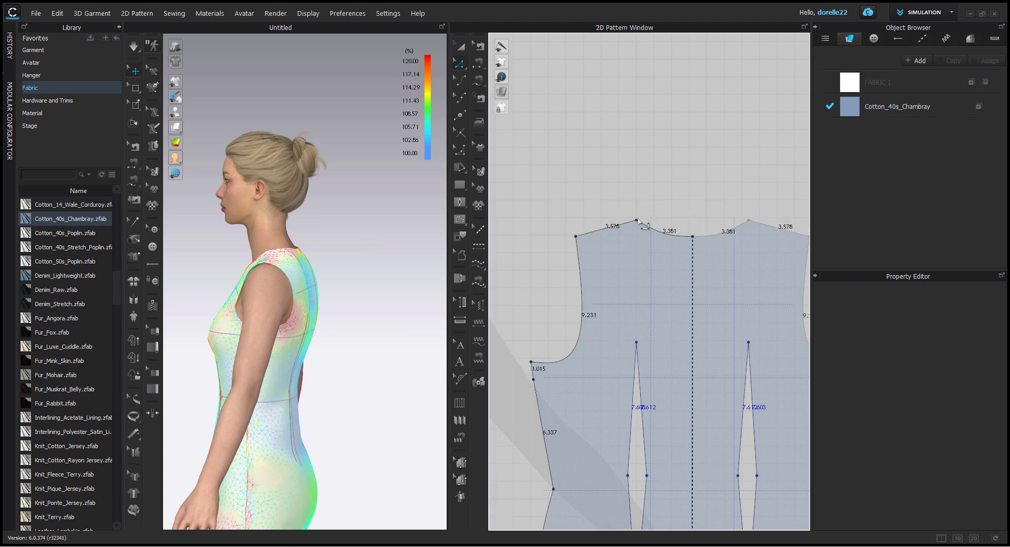
Raise the back shoulder seam straight up, lengthening each half of the back neckline to about 3.735 in.
{"action": "left_click", "coordinate": [620, 222]}
{"action": "left_click_drag", "start_coordinate": [621, 222], "coordinate": [621, 219]}
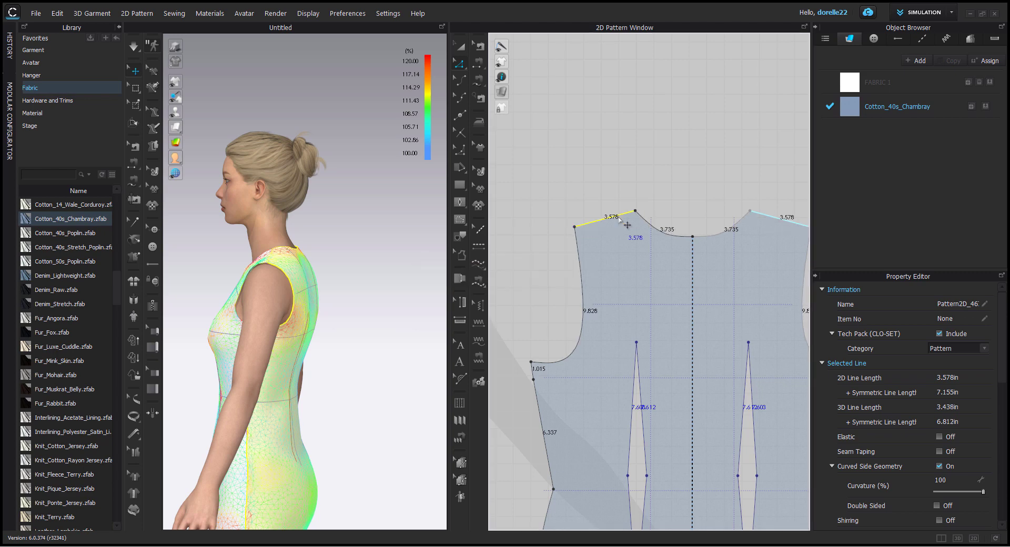
{"action": "left_click", "coordinate": [687, 197]}
Raise the front shoulder seam by about 0.465 in.
{"action": "right_click_drag", "start_coordinate": [327, 259], "coordinate": [406, 252]}
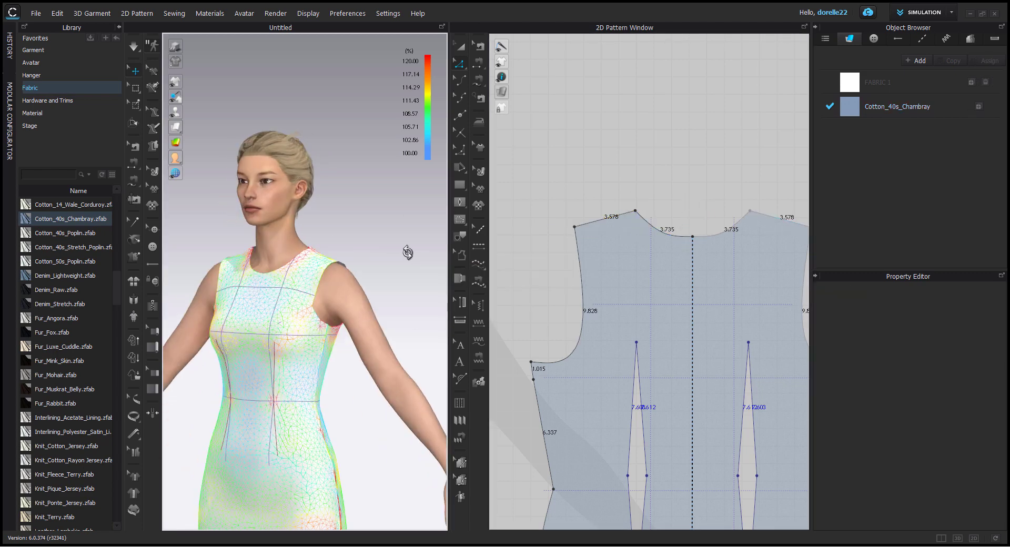
{"action": "right_click_drag", "start_coordinate": [648, 240], "coordinate": [759, 247]}
{"action": "right_click_drag", "start_coordinate": [538, 249], "coordinate": [667, 246]}
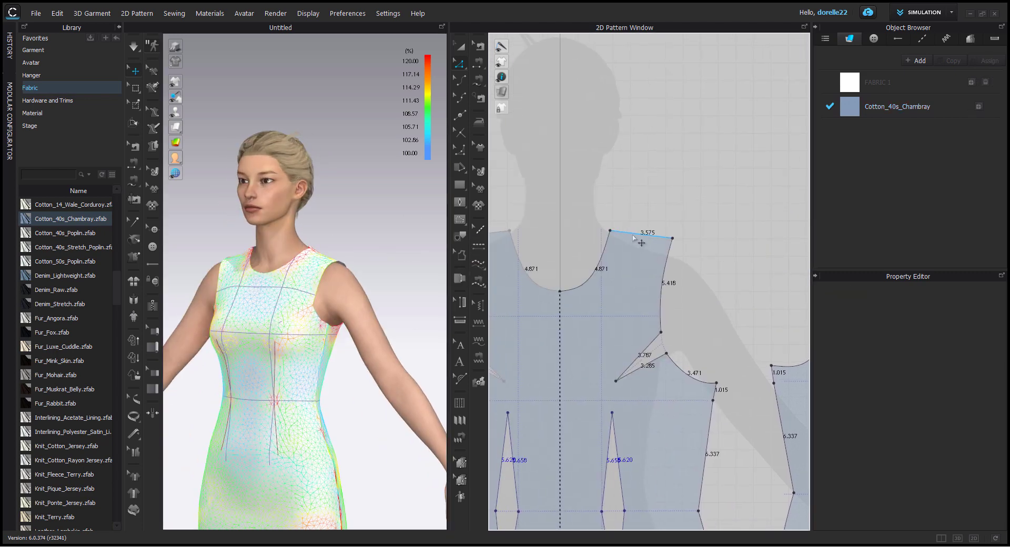
{"action": "left_click_drag", "start_coordinate": [633, 236], "coordinate": [634, 229]}
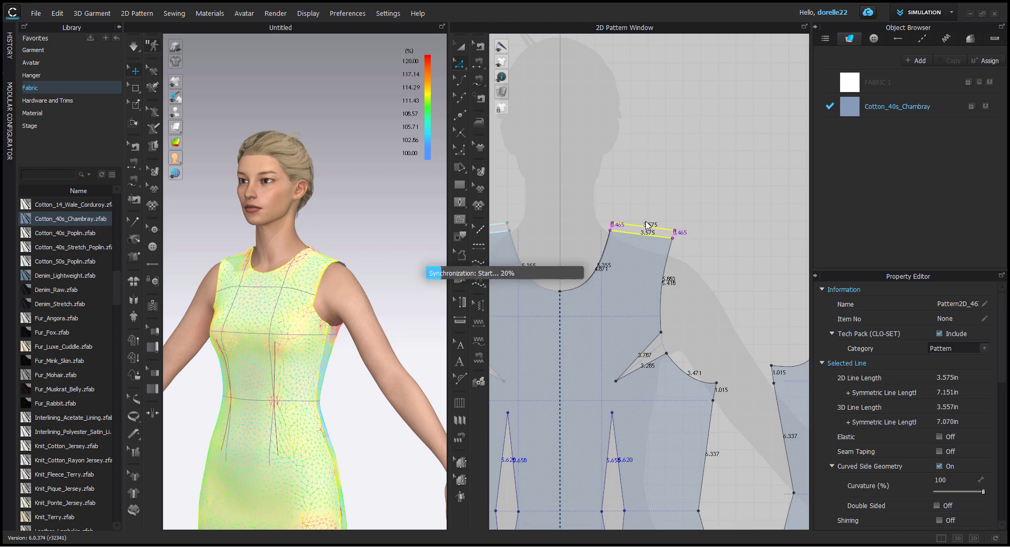
{"action": "left_click", "coordinate": [706, 208]}
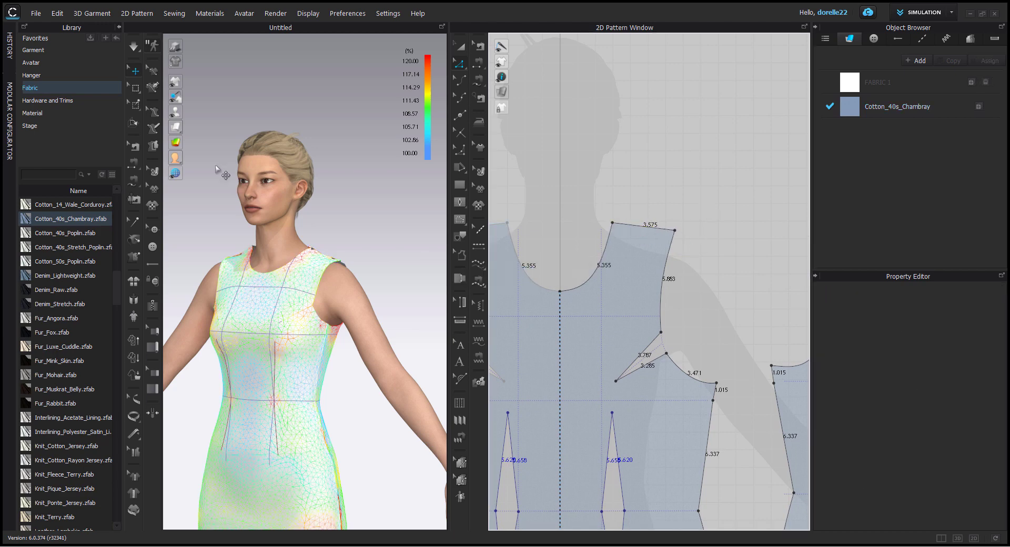
Run the simulation to drape the adjusted dress and view it at full length.
{"action": "left_click", "coordinate": [134, 47]}
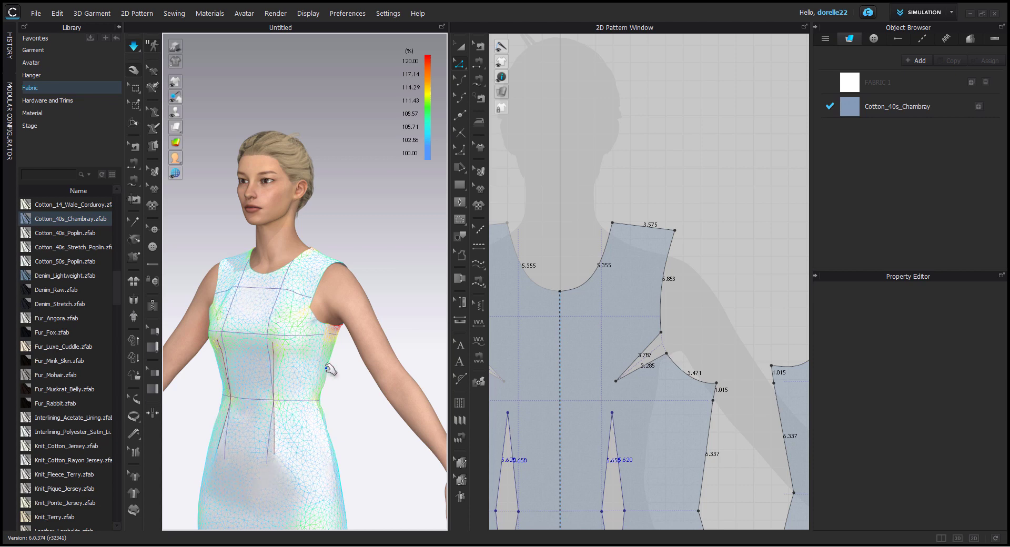
{"action": "right_click_drag", "start_coordinate": [331, 360], "coordinate": [323, 361]}
{"action": "scroll", "coordinate": [323, 360], "scroll_direction": "down", "scroll_amount": 3}
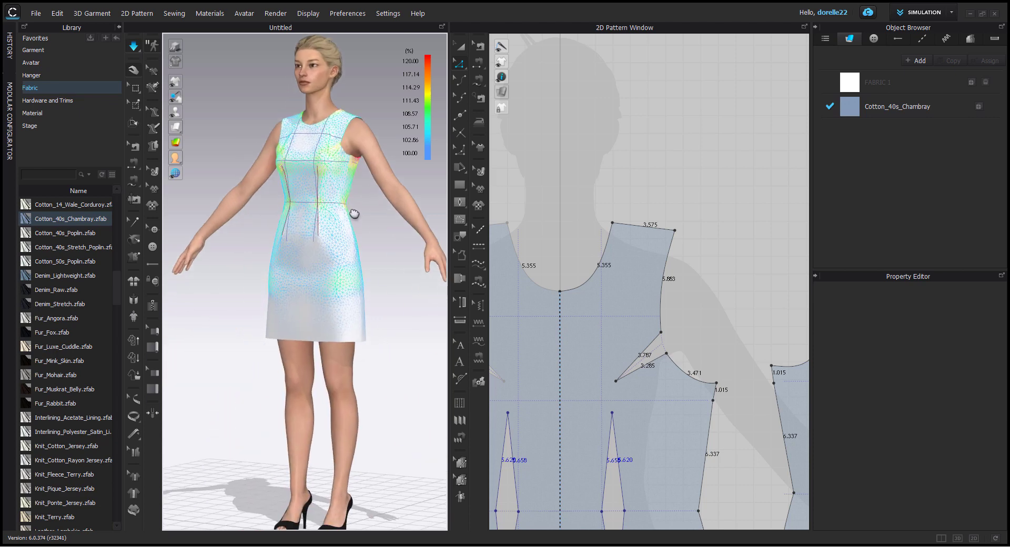
Tug the front of the skirt during simulation to settle the drape and check the strain at the back underarm.
{"action": "left_click", "coordinate": [327, 285]}
{"action": "left_click_drag", "start_coordinate": [278, 306], "coordinate": [270, 326]}
{"action": "left_click", "coordinate": [381, 300]}
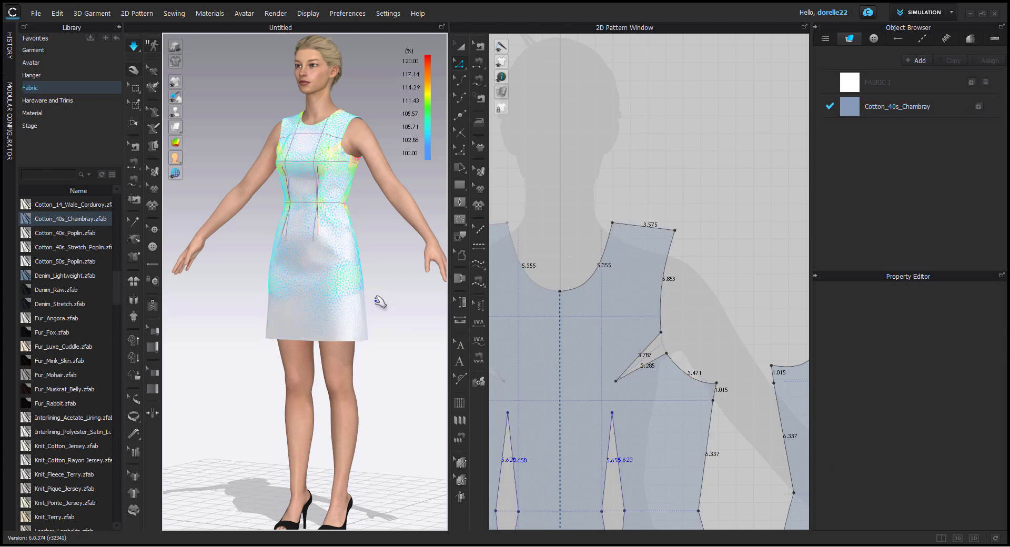
{"action": "right_click_drag", "start_coordinate": [381, 301], "coordinate": [235, 299]}
{"action": "left_click", "coordinate": [298, 161]}
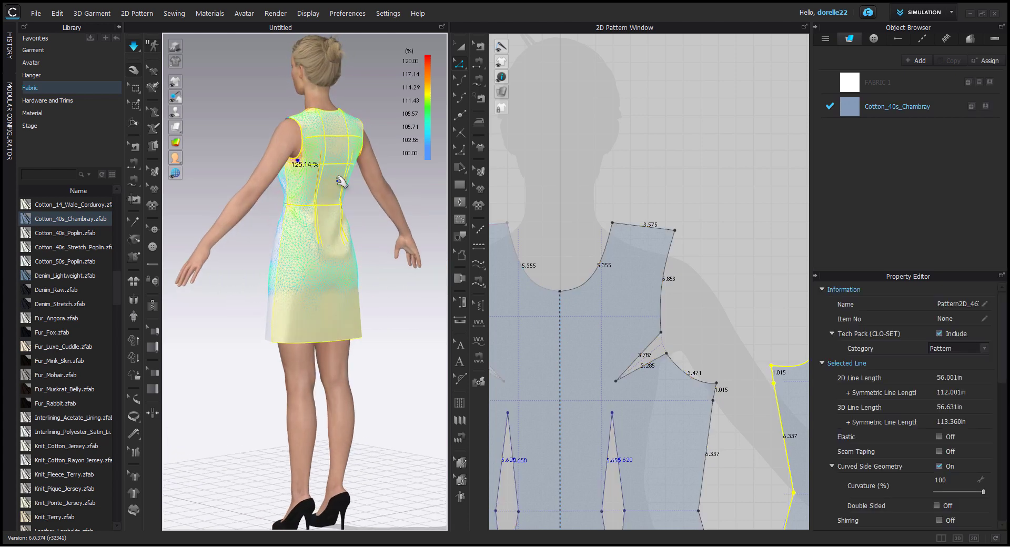
Examine the strain around the back armhole in the drape and its curve on the back pattern.
{"action": "right_click_drag", "start_coordinate": [753, 404], "coordinate": [586, 397]}
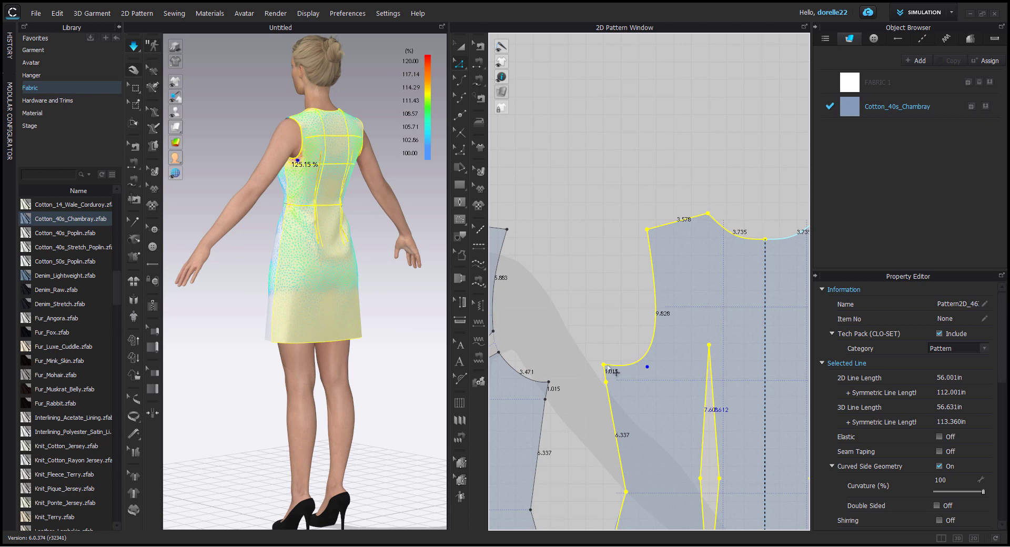
{"action": "left_click", "coordinate": [652, 347]}
{"action": "scroll", "coordinate": [334, 164], "scroll_direction": "up", "scroll_amount": 2}
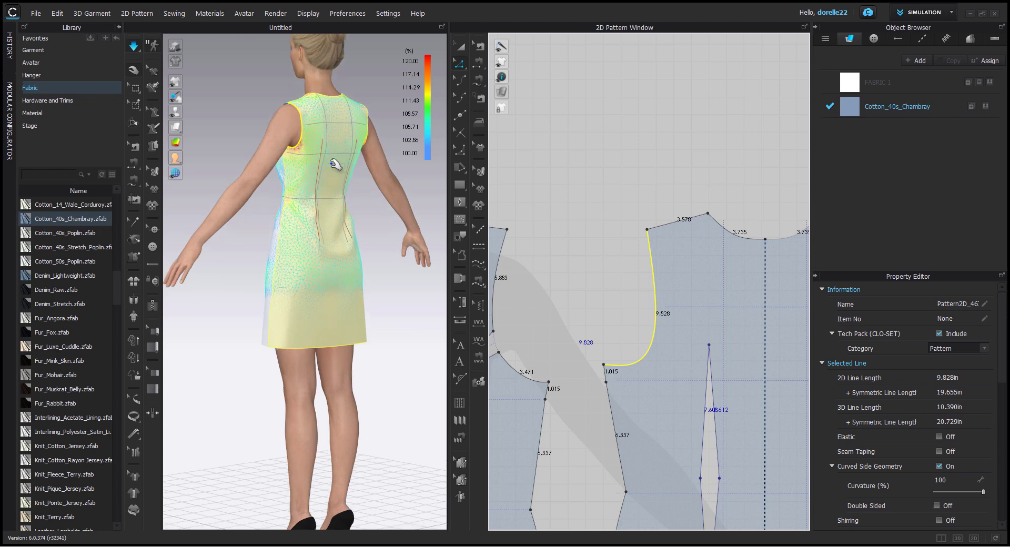
{"action": "scroll", "coordinate": [334, 164], "scroll_direction": "up", "scroll_amount": 2}
{"action": "scroll", "coordinate": [327, 354], "scroll_direction": "up", "scroll_amount": 2}
{"action": "scroll", "coordinate": [307, 158], "scroll_direction": "up", "scroll_amount": 2}
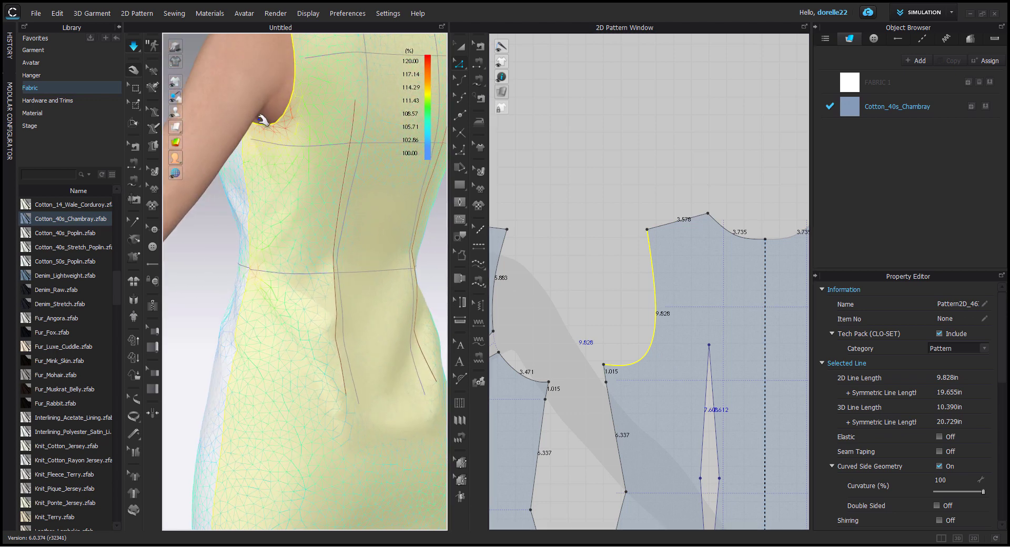
{"action": "double_click", "coordinate": [280, 126]}
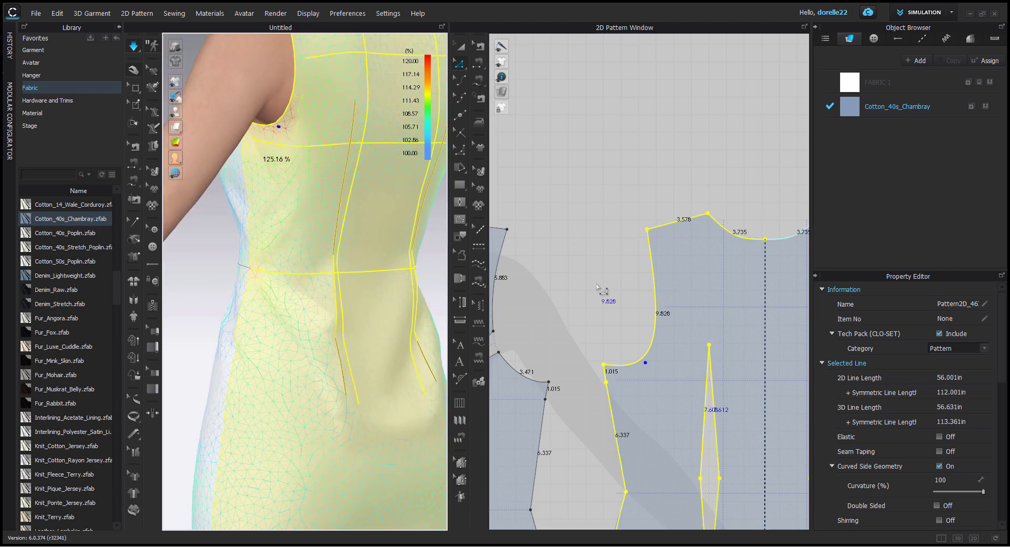
{"action": "middle_click_drag", "start_coordinate": [602, 290], "coordinate": [592, 195]}
{"action": "left_click", "coordinate": [569, 229]}
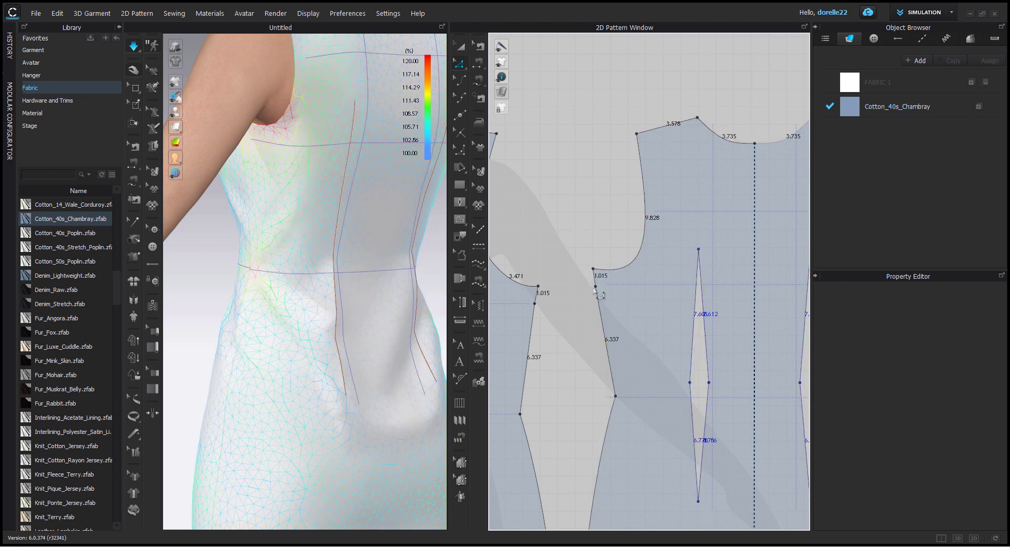
Shift the short top segment of the back side seam down and outward, lengthening the armhole to about 10.044 in, and simulate.
{"action": "left_click_drag", "start_coordinate": [620, 386], "coordinate": [620, 386]}
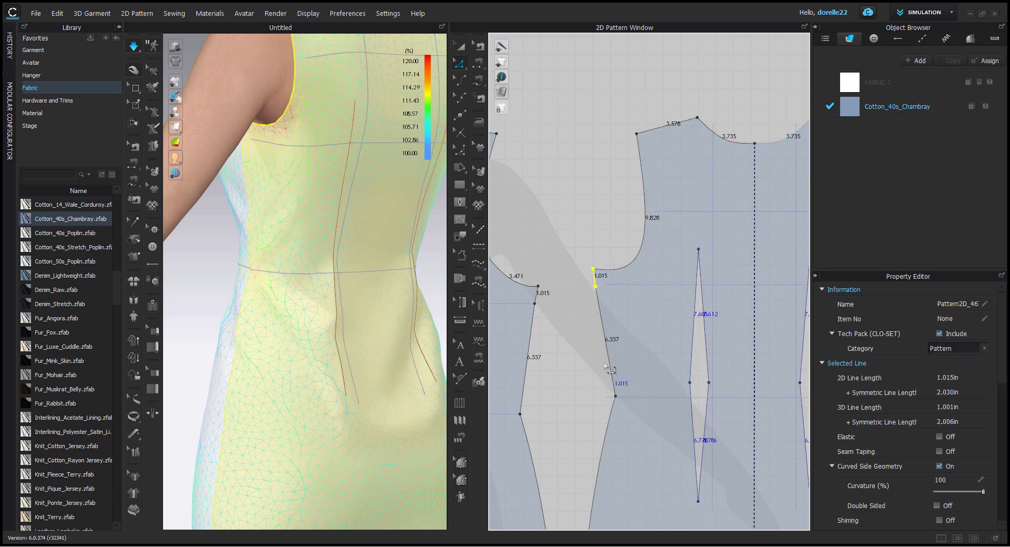
{"action": "left_click", "coordinate": [634, 260]}
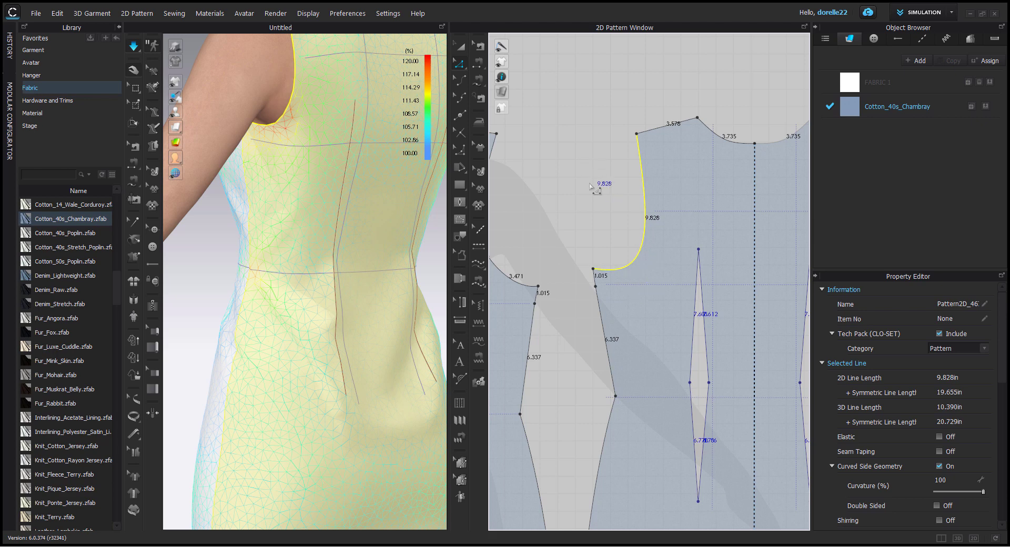
{"action": "left_click_drag", "start_coordinate": [585, 258], "coordinate": [591, 287]}
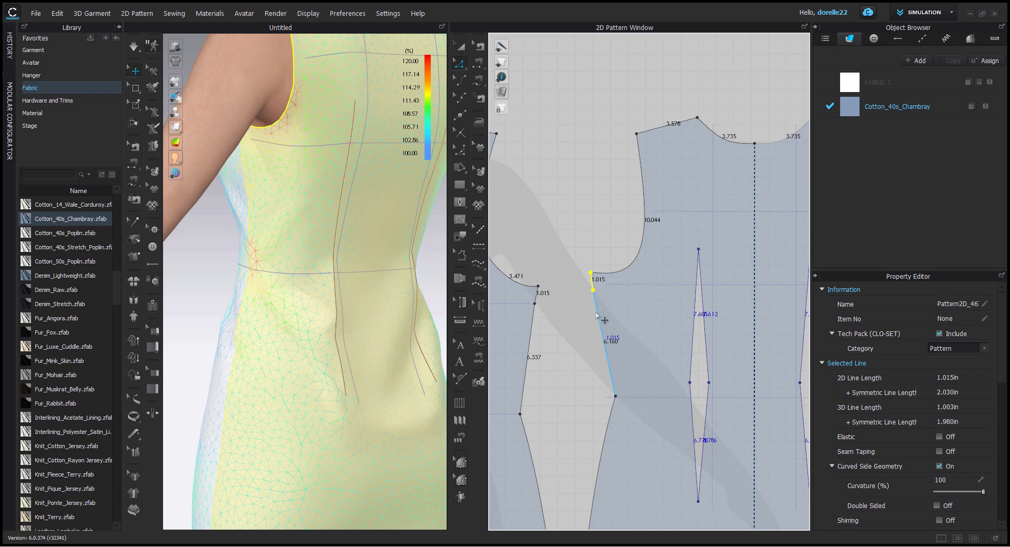
{"action": "left_click", "coordinate": [551, 178]}
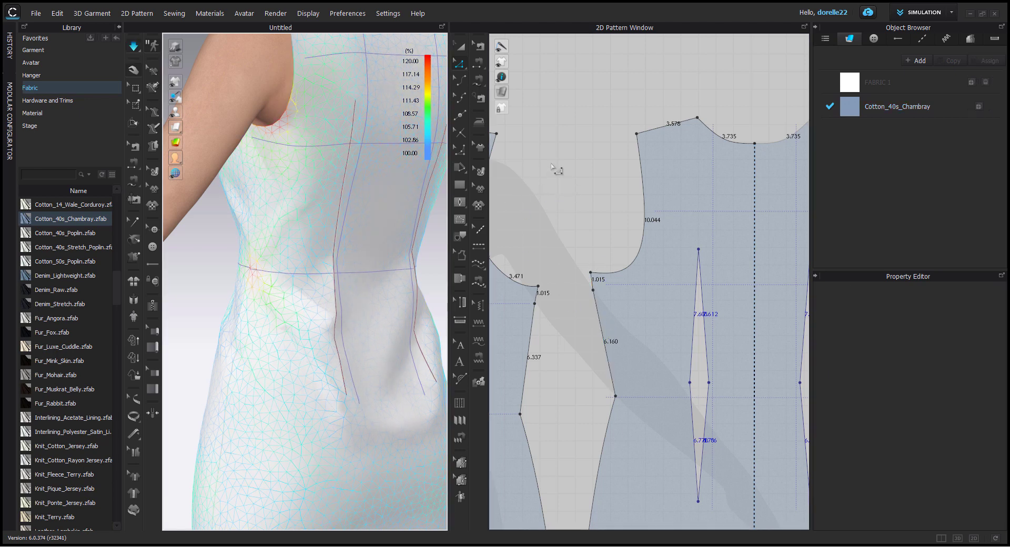
Recheck the underarm strain and deepen the lower back armhole curve to a length of about 10.602 in.
{"action": "left_click", "coordinate": [295, 118]}
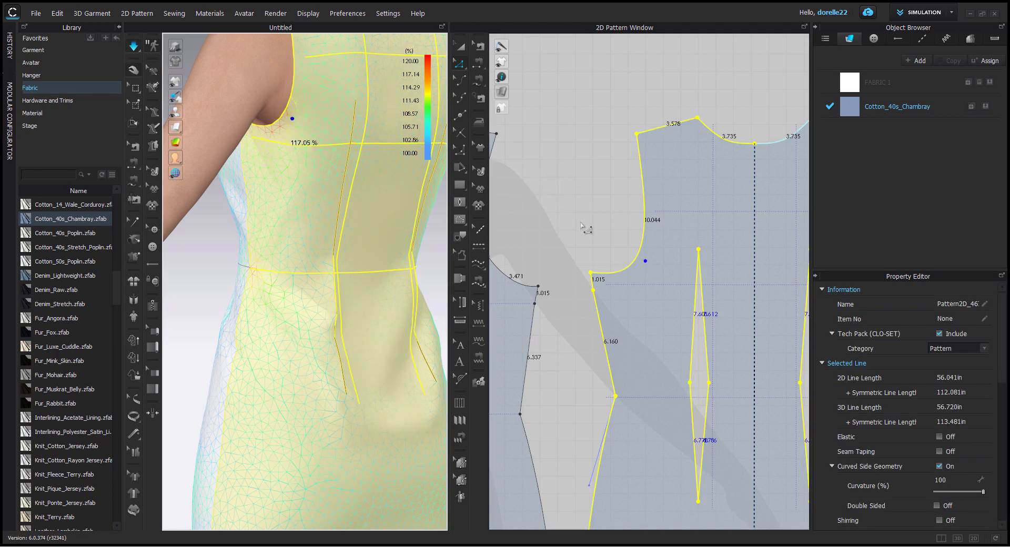
{"action": "left_click", "coordinate": [599, 286]}
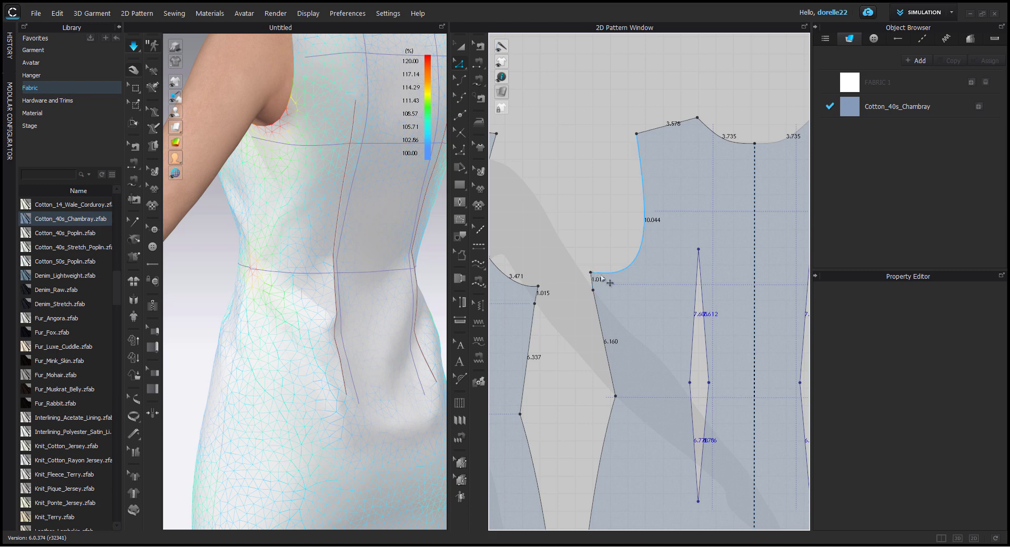
{"action": "left_click", "coordinate": [635, 264]}
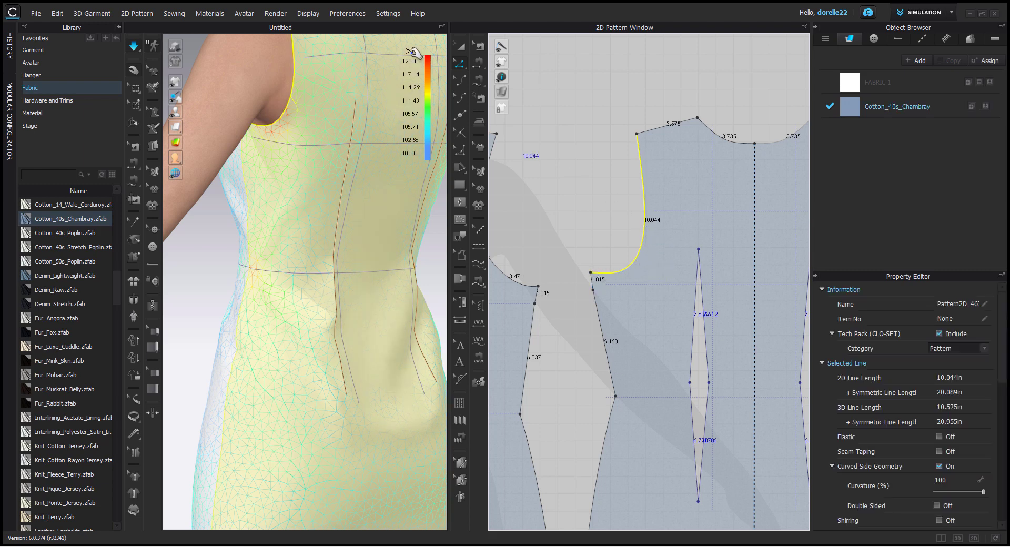
{"action": "key", "text": "c"}
{"action": "left_click", "coordinate": [641, 260]}
{"action": "left_click_drag", "start_coordinate": [636, 258], "coordinate": [636, 274]}
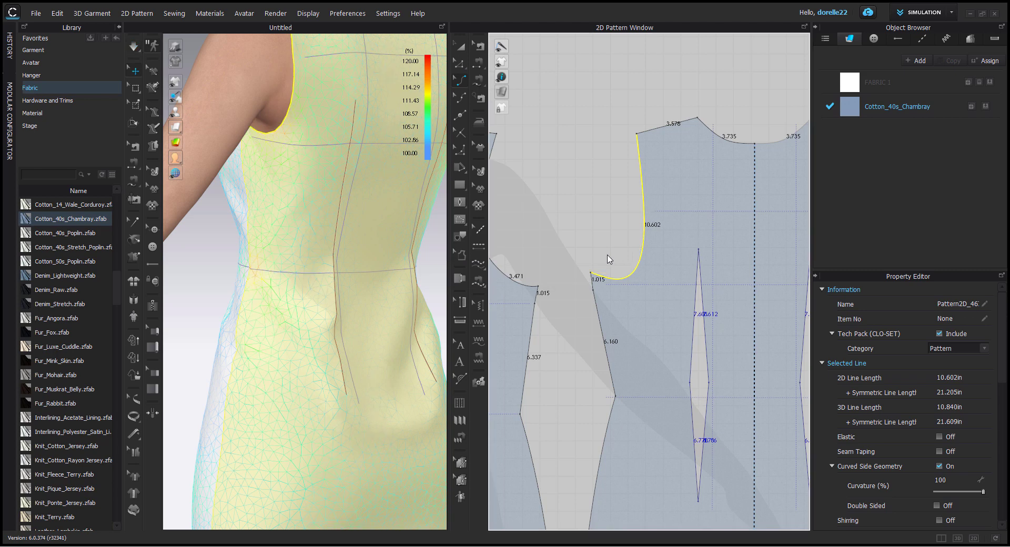
Lower the back underarm point, shortening the top side seam segment to about 0.531 in, and run the simulation.
{"action": "scroll", "coordinate": [611, 260], "scroll_direction": "down", "scroll_amount": 4}
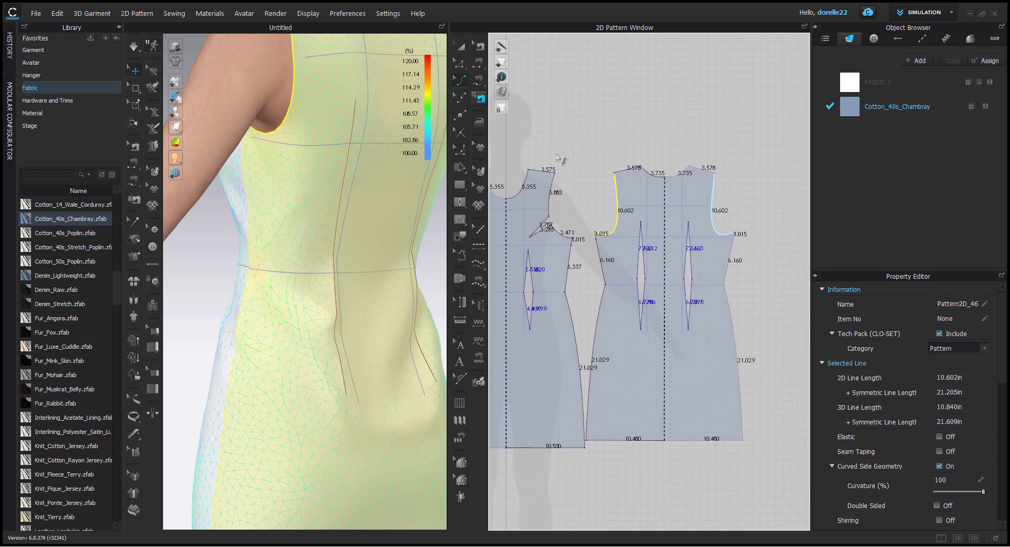
{"action": "scroll", "coordinate": [588, 266], "scroll_direction": "up", "scroll_amount": 5}
{"action": "left_click", "coordinate": [459, 63]}
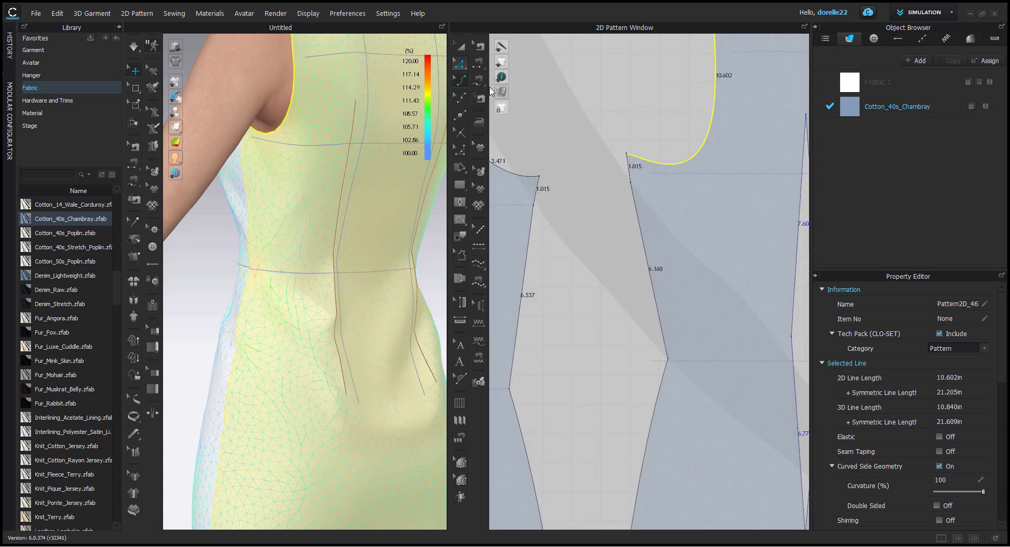
{"action": "left_click_drag", "start_coordinate": [627, 154], "coordinate": [629, 169]}
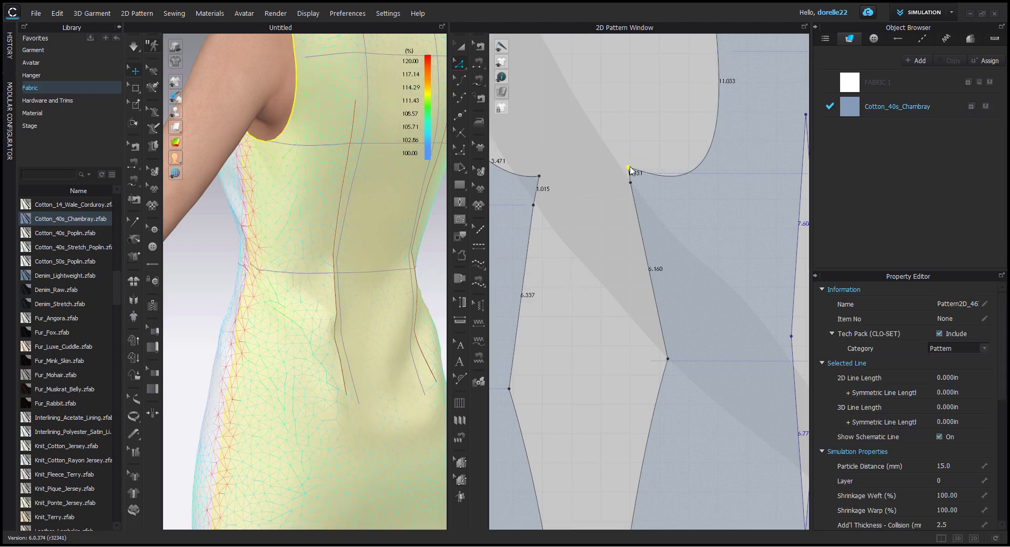
{"action": "key", "text": "space"}
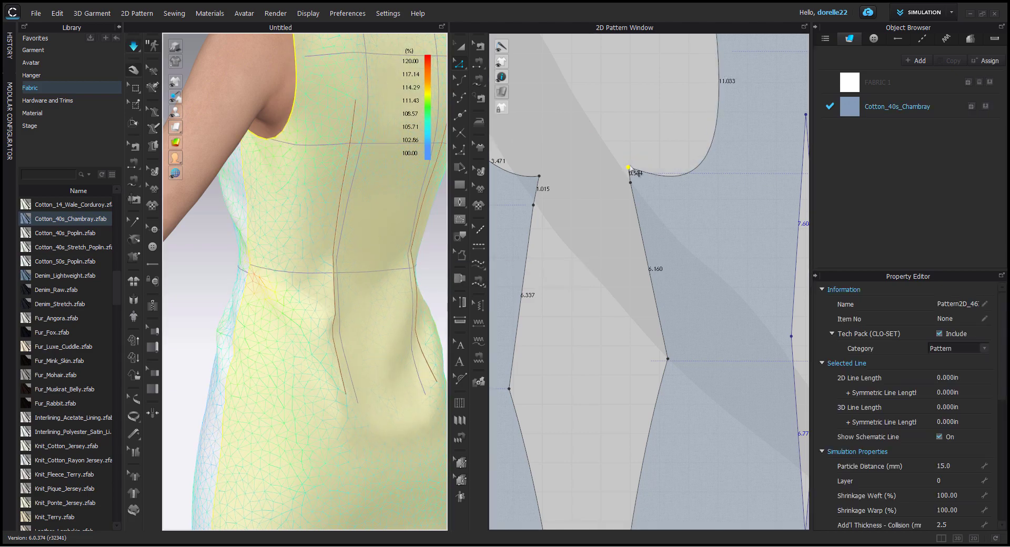
Flatten the lower back armhole curve to a length of about 10.561 in, then simulate and check the back waist strain.
{"action": "right_click_drag", "start_coordinate": [418, 189], "coordinate": [472, 185]}
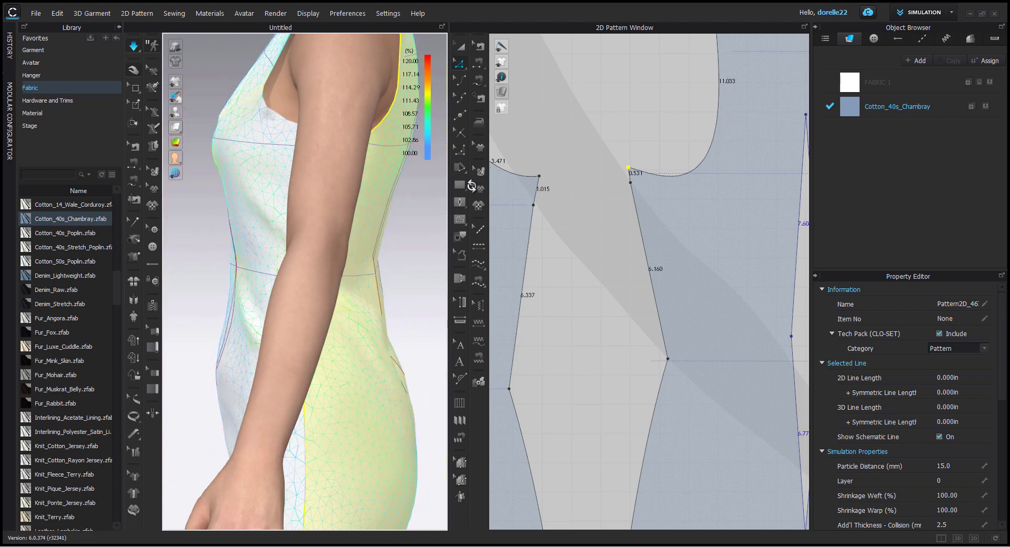
{"action": "left_click", "coordinate": [657, 175]}
{"action": "key", "text": "c"}
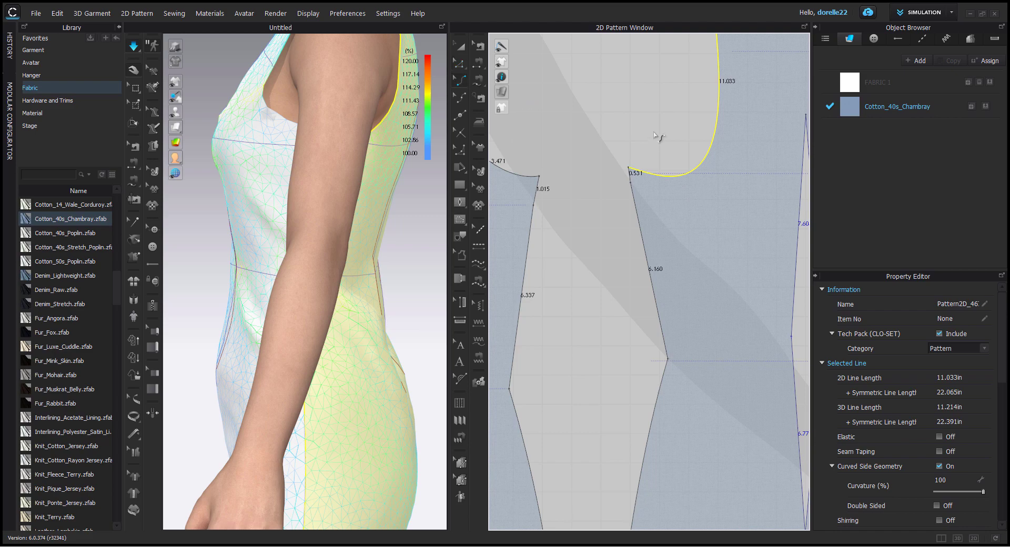
{"action": "mouse_move", "coordinate": [686, 177]}
{"action": "left_mouse_down"}
{"action": "mouse_move", "coordinate": [673, 157]}
{"action": "mouse_move", "coordinate": [682, 166]}
{"action": "left_mouse_up"}
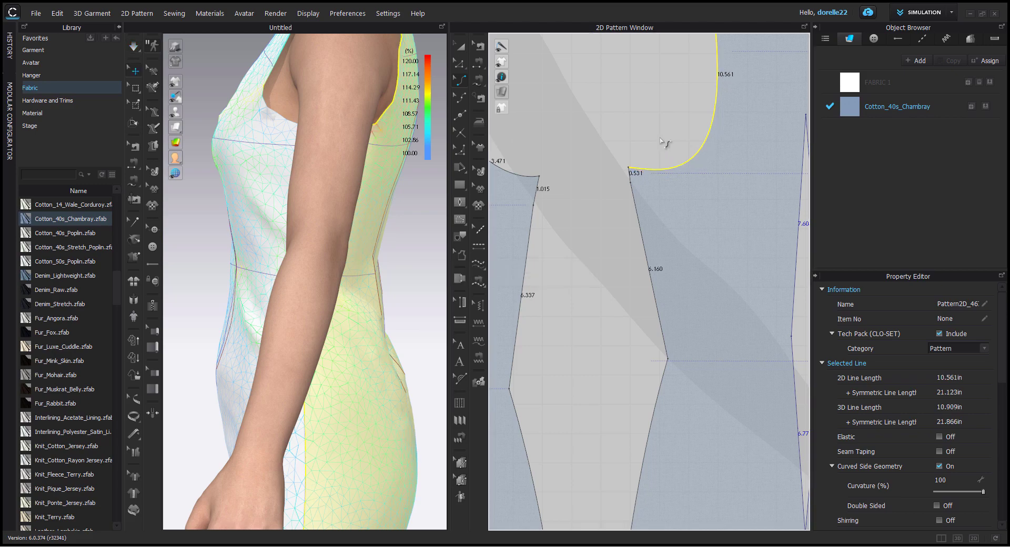
{"action": "right_click", "coordinate": [528, 152]}
{"action": "right_click_drag", "start_coordinate": [420, 207], "coordinate": [363, 200]}
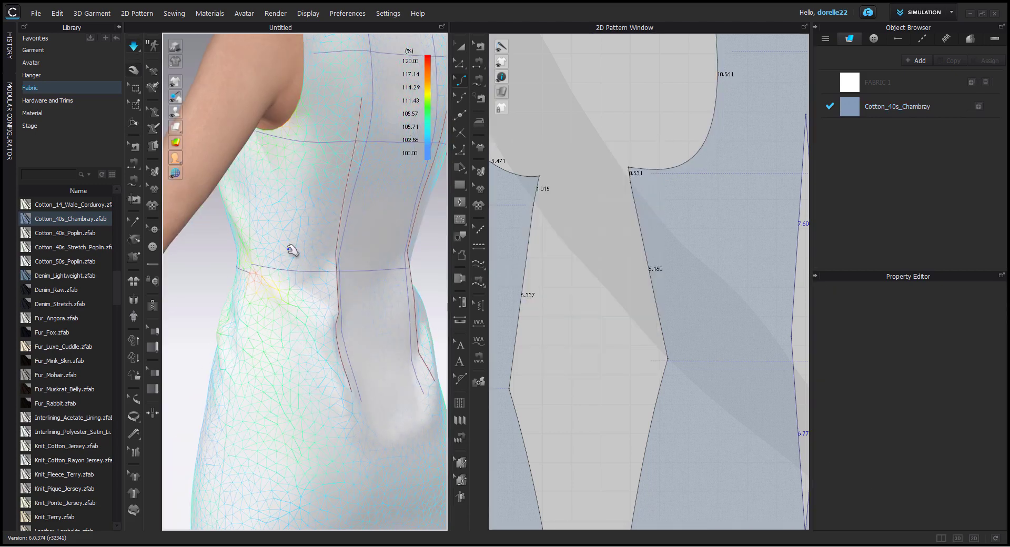
{"action": "left_click", "coordinate": [341, 270]}
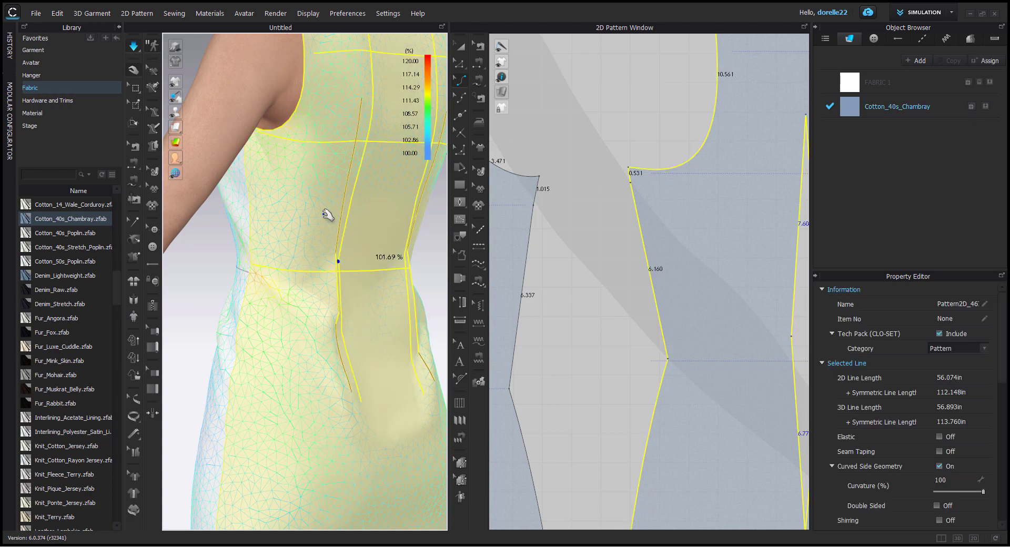
Move the mirrored back waist darts straight down by about 0.92 in.
{"action": "scroll", "coordinate": [687, 294], "scroll_direction": "down", "scroll_amount": 5}
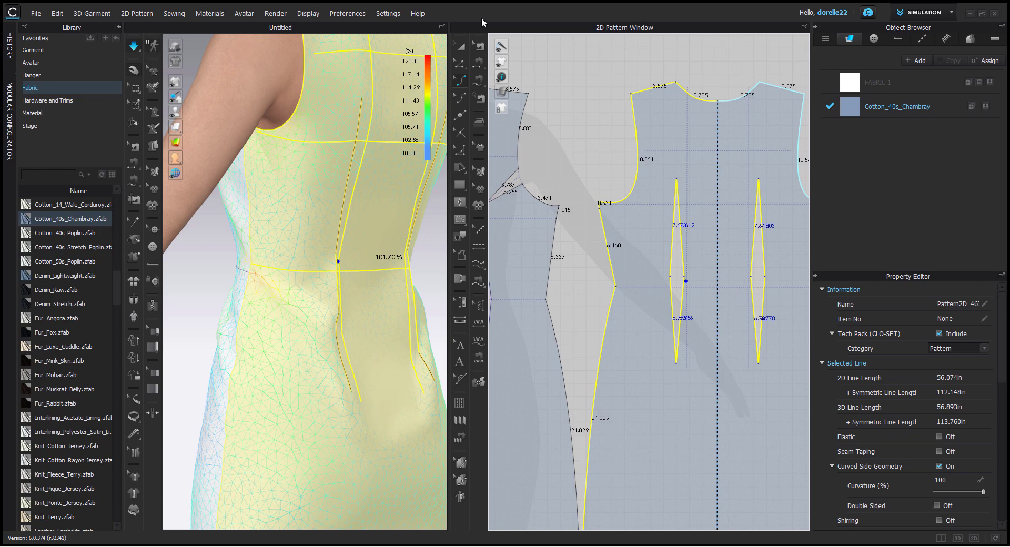
{"action": "left_click", "coordinate": [466, 49]}
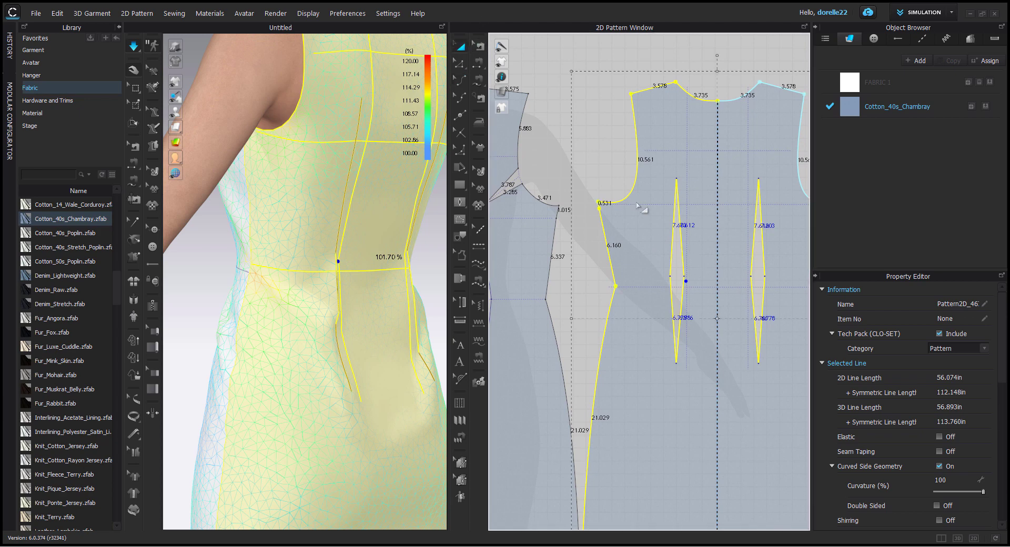
{"action": "left_click", "coordinate": [588, 155]}
{"action": "left_click", "coordinate": [683, 263]}
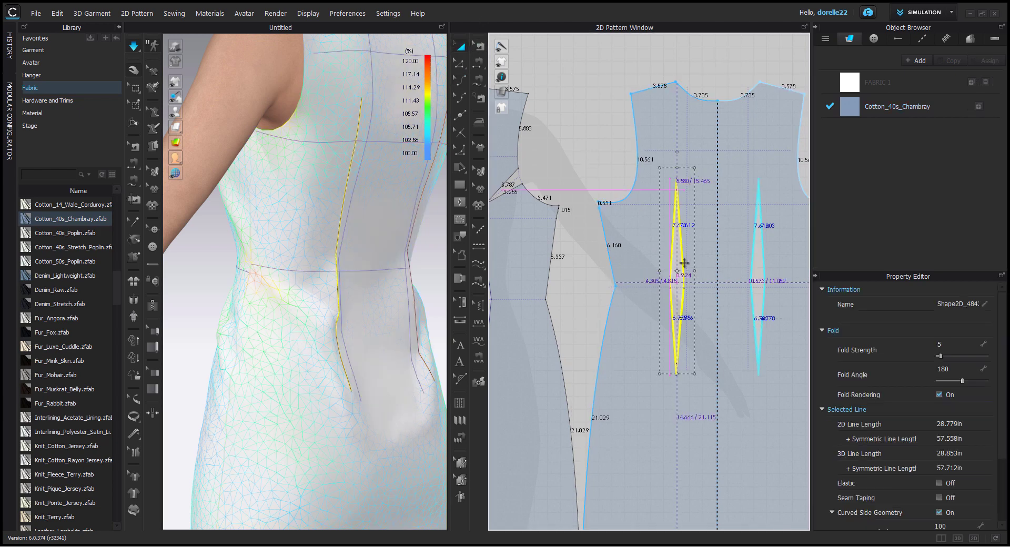
{"action": "left_click_drag", "start_coordinate": [683, 263], "coordinate": [684, 264]}
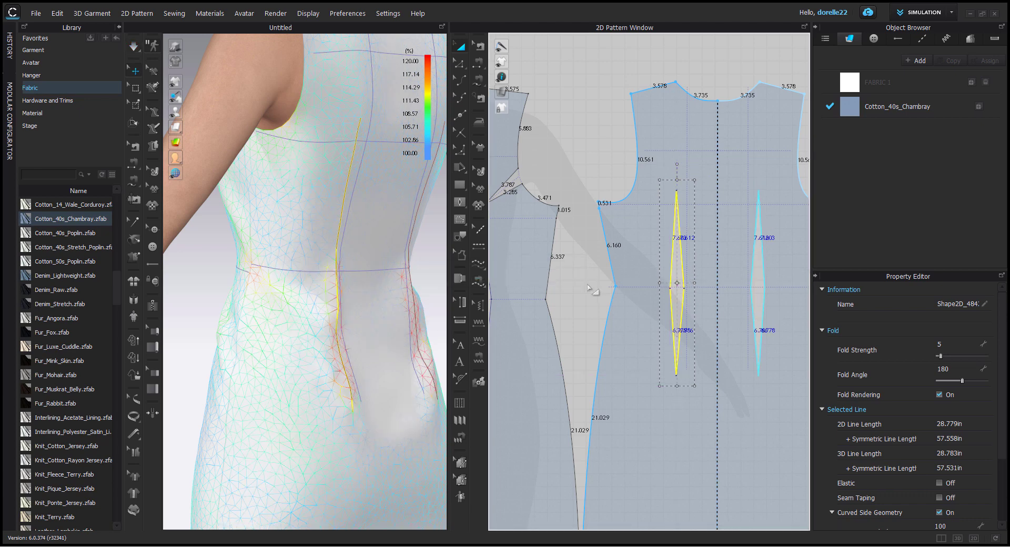
Compare the back dart placement with the front pattern and run the simulation to drape the lowered darts.
{"action": "right_click_drag", "start_coordinate": [587, 286], "coordinate": [734, 274]}
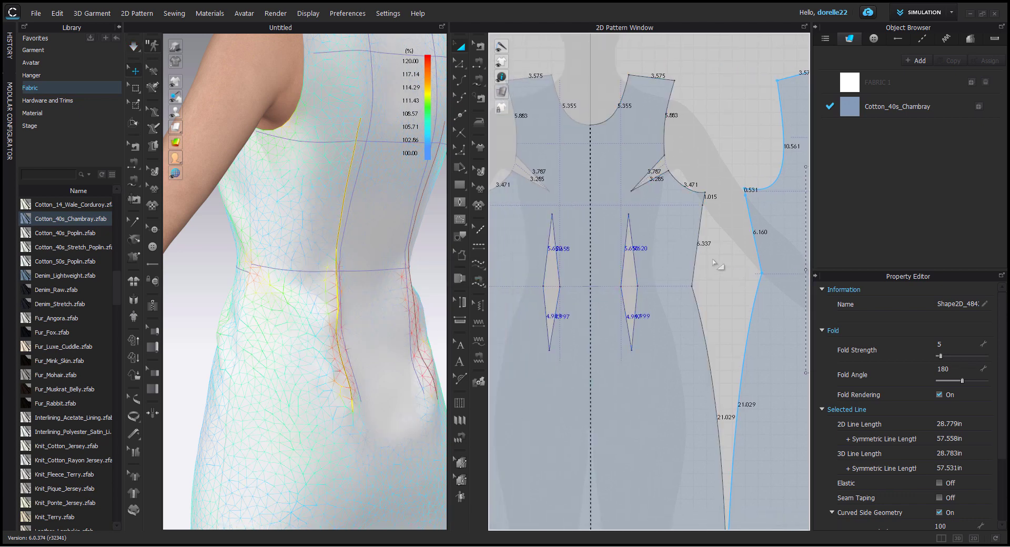
{"action": "scroll", "coordinate": [722, 266], "scroll_direction": "down", "scroll_amount": 2}
{"action": "middle_click_drag", "start_coordinate": [734, 267], "coordinate": [547, 209]}
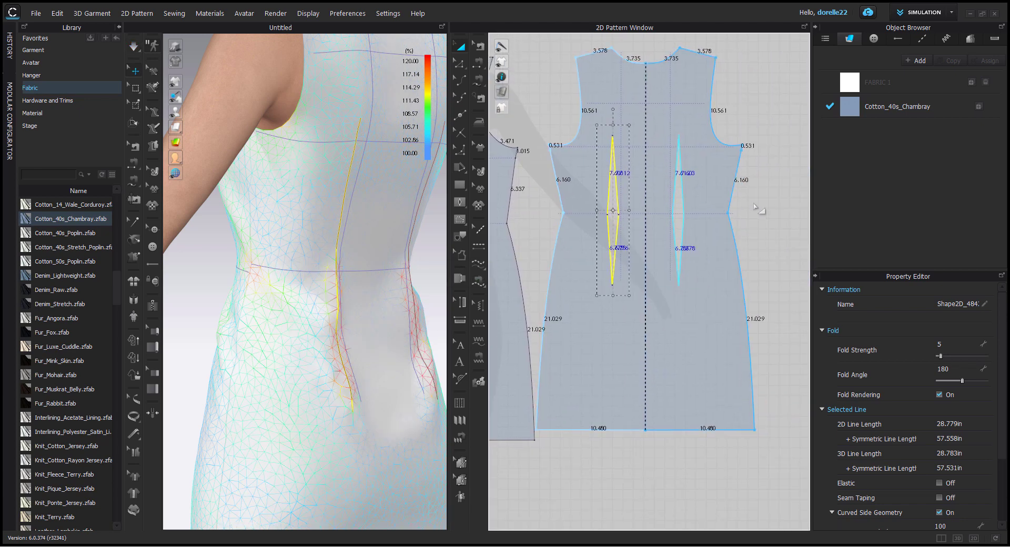
{"action": "left_click", "coordinate": [762, 210]}
{"action": "key", "text": "space"}
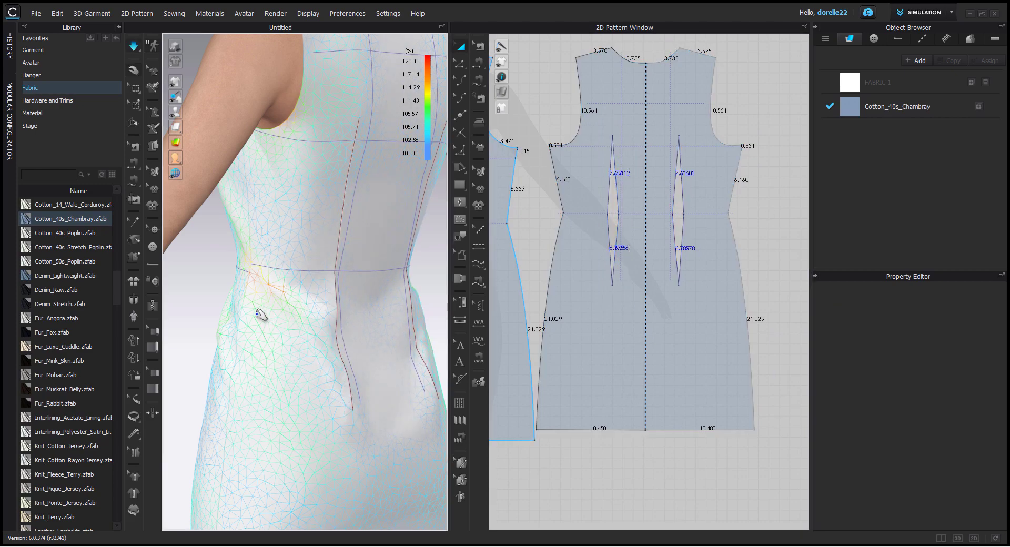
Tug the fabric at the hip and skirt during simulation to settle the drape, and view the side seam.
{"action": "left_click_drag", "start_coordinate": [257, 314], "coordinate": [208, 407]}
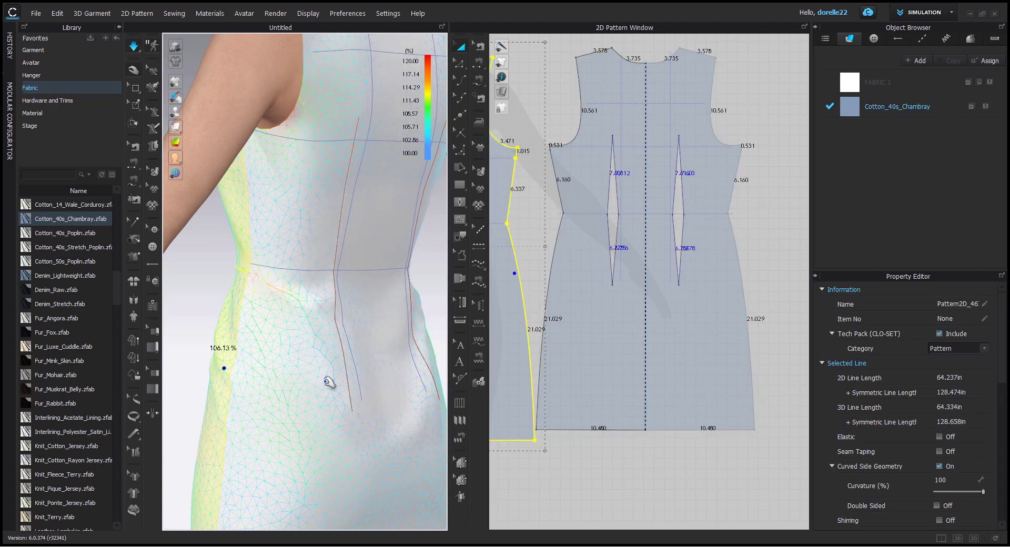
{"action": "left_click_drag", "start_coordinate": [336, 383], "coordinate": [166, 387]}
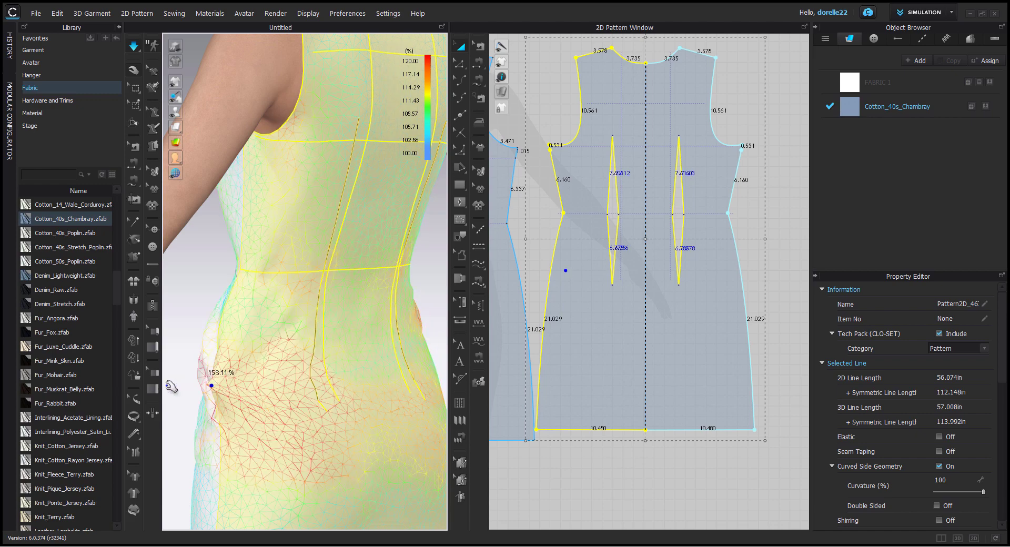
{"action": "scroll", "coordinate": [295, 352], "scroll_direction": "down", "scroll_amount": 2}
{"action": "middle_click_drag", "start_coordinate": [292, 345], "coordinate": [306, 221]}
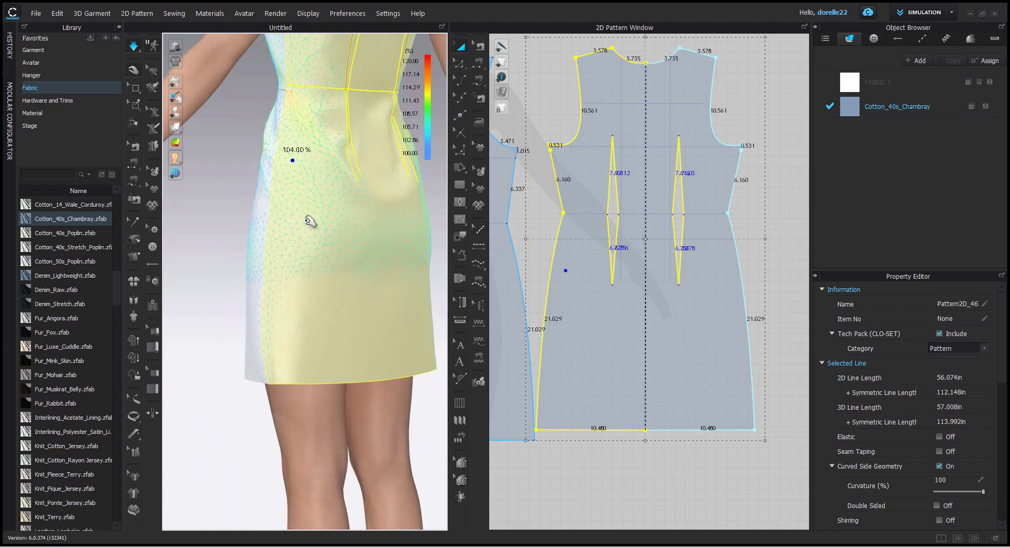
{"action": "left_click_drag", "start_coordinate": [285, 249], "coordinate": [248, 300]}
{"action": "left_click_drag", "start_coordinate": [338, 248], "coordinate": [383, 308]}
{"action": "right_click_drag", "start_coordinate": [261, 300], "coordinate": [340, 321]}
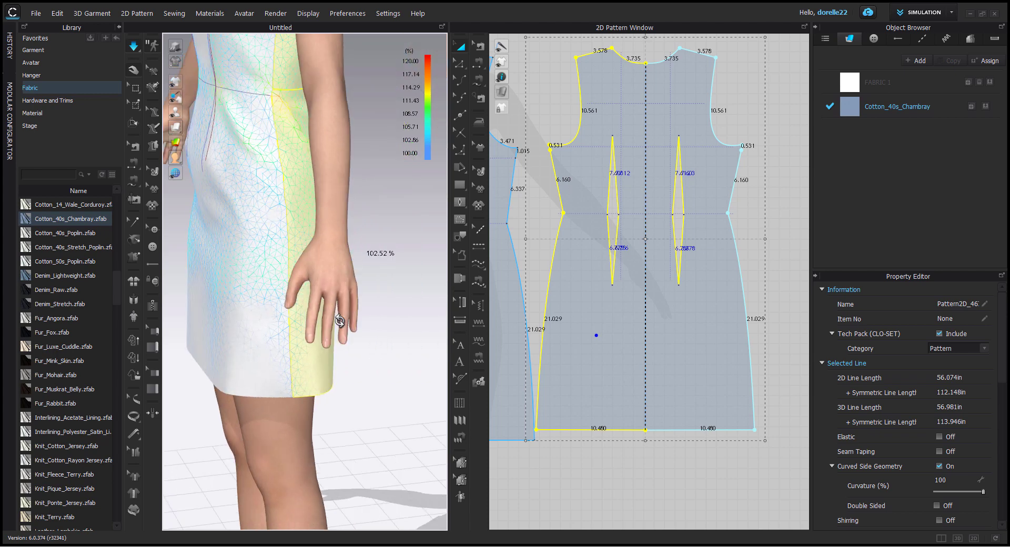
Lower the bottom points of the mirrored front waist darts by about 1 in.
{"action": "right_click_drag", "start_coordinate": [244, 331], "coordinate": [288, 332]}
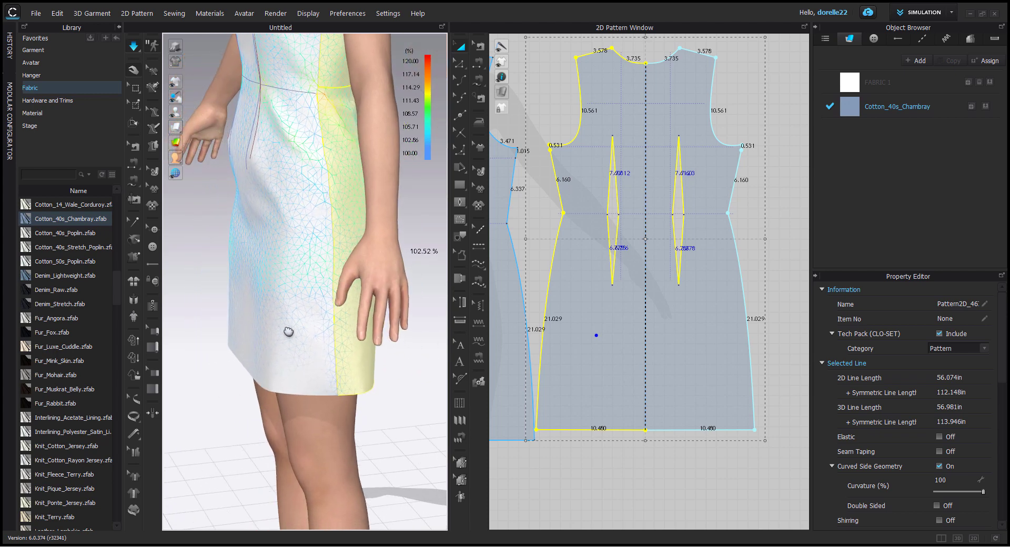
{"action": "left_click", "coordinate": [256, 174]}
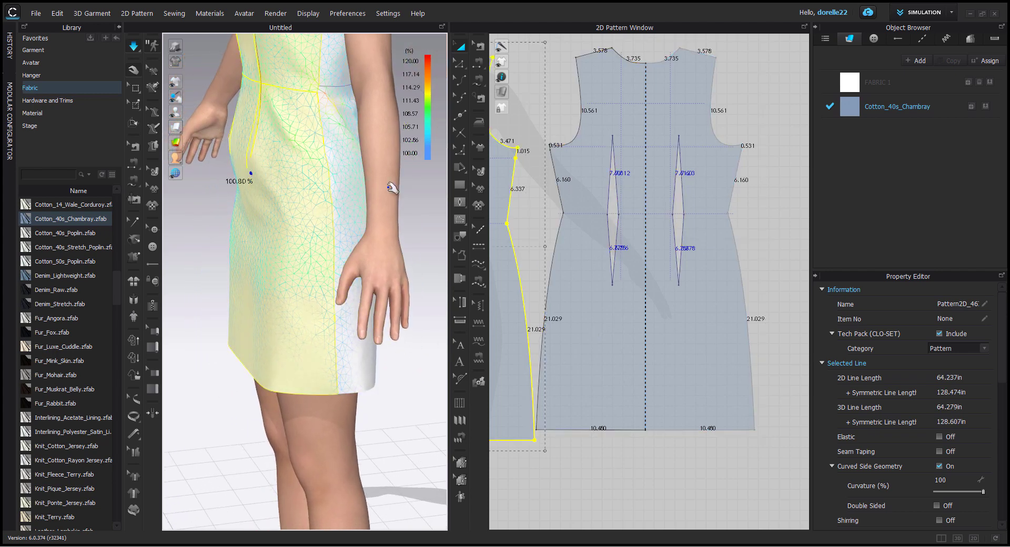
{"action": "right_click_drag", "start_coordinate": [533, 221], "coordinate": [651, 223]}
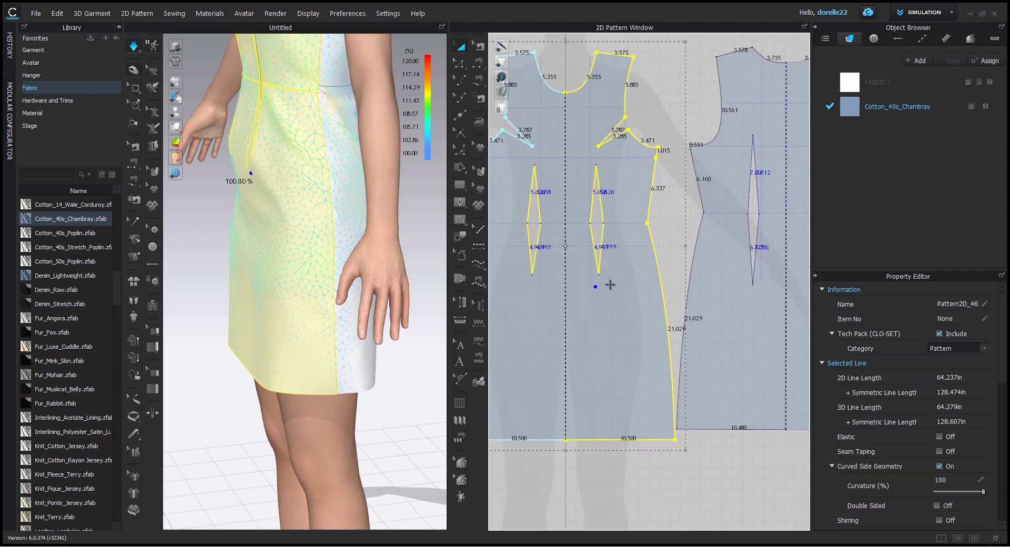
{"action": "left_click", "coordinate": [460, 63]}
{"action": "left_click_drag", "start_coordinate": [597, 280], "coordinate": [598, 289]}
{"action": "left_click", "coordinate": [608, 480]}
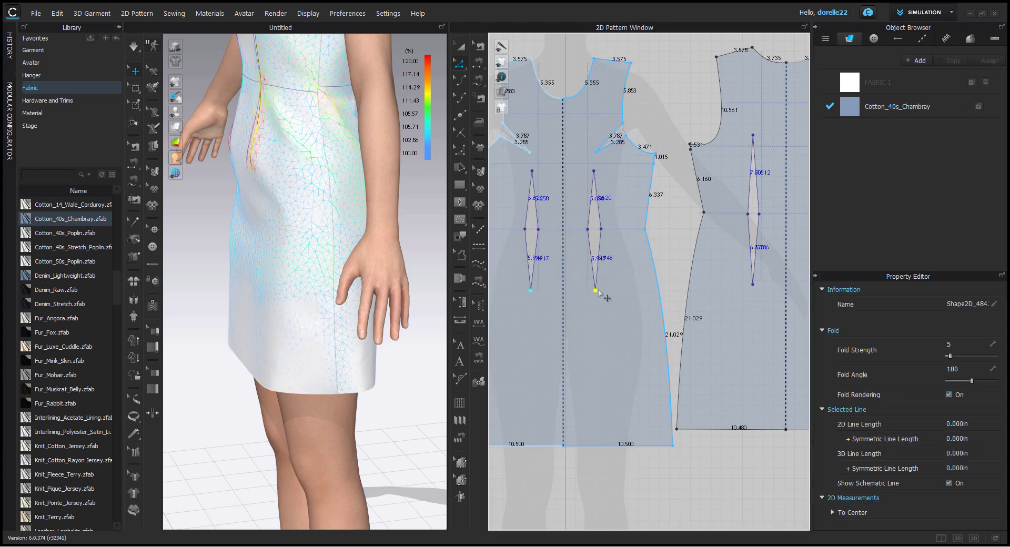
Run the simulation and tug the front skirt below the waist and at the hip to settle the longer darts.
{"action": "key", "text": "space"}
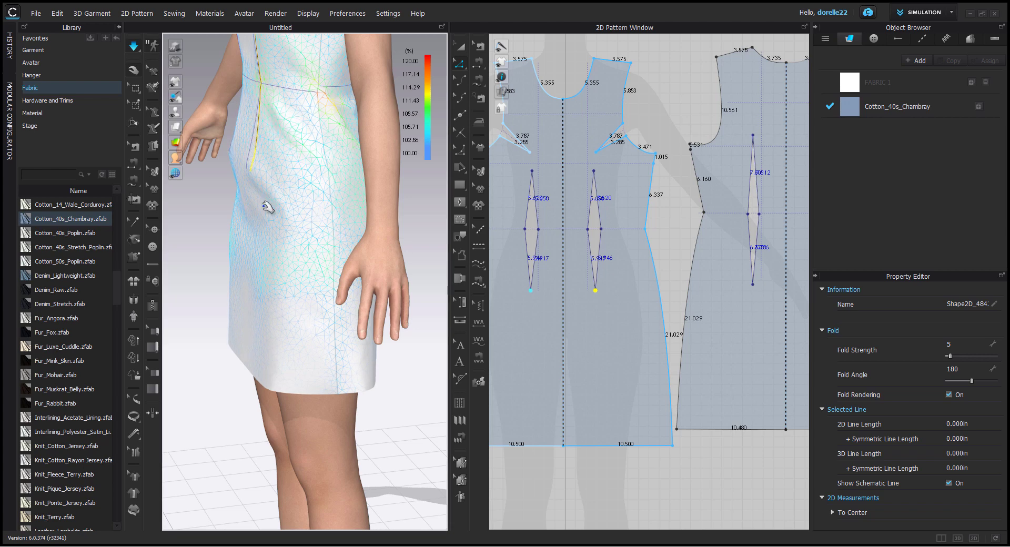
{"action": "left_click", "coordinate": [252, 233]}
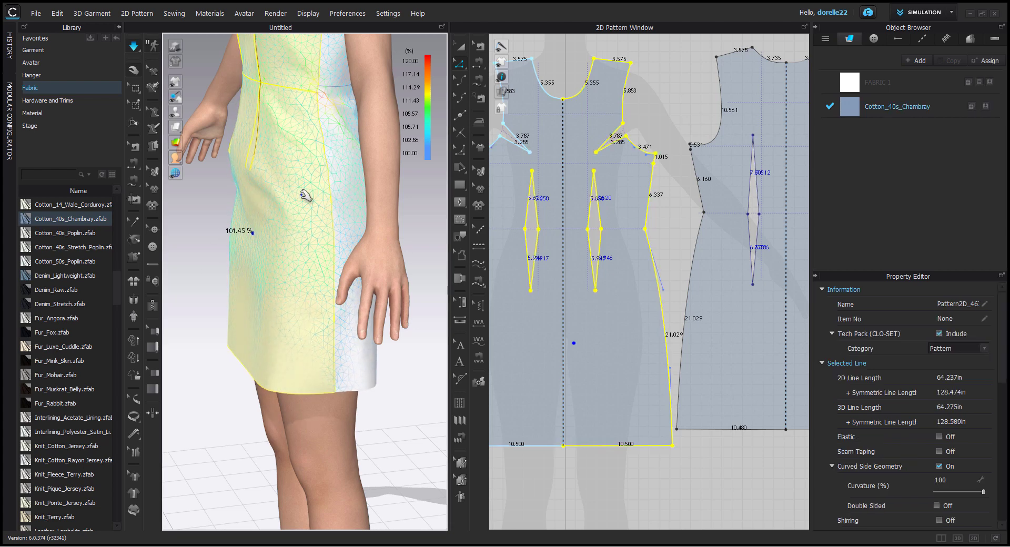
{"action": "left_click", "coordinate": [279, 187]}
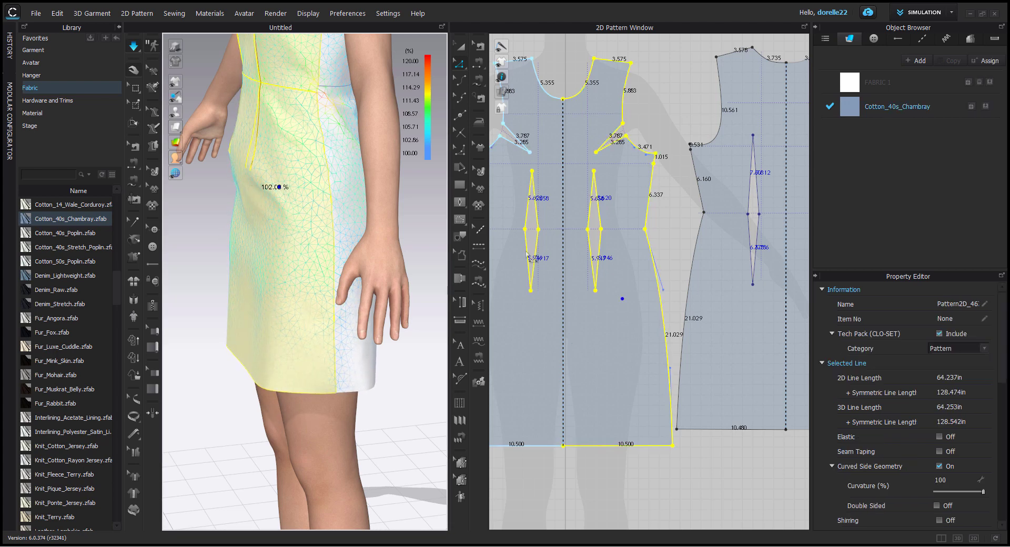
Reshape the front skirt's side seam curve over the hip to a length of about 21.068 in.
{"action": "left_click", "coordinate": [663, 288]}
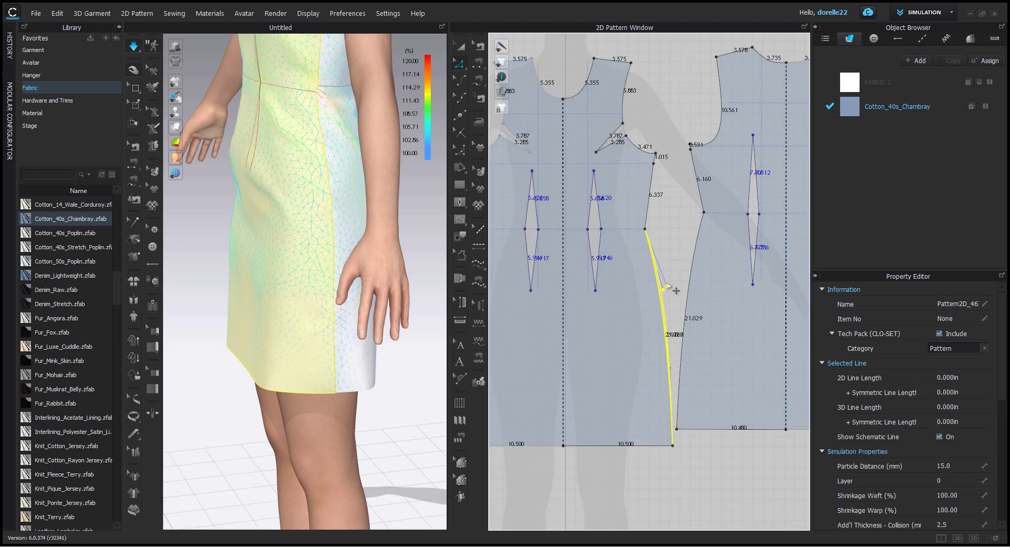
{"action": "left_click_drag", "start_coordinate": [666, 278], "coordinate": [663, 271]}
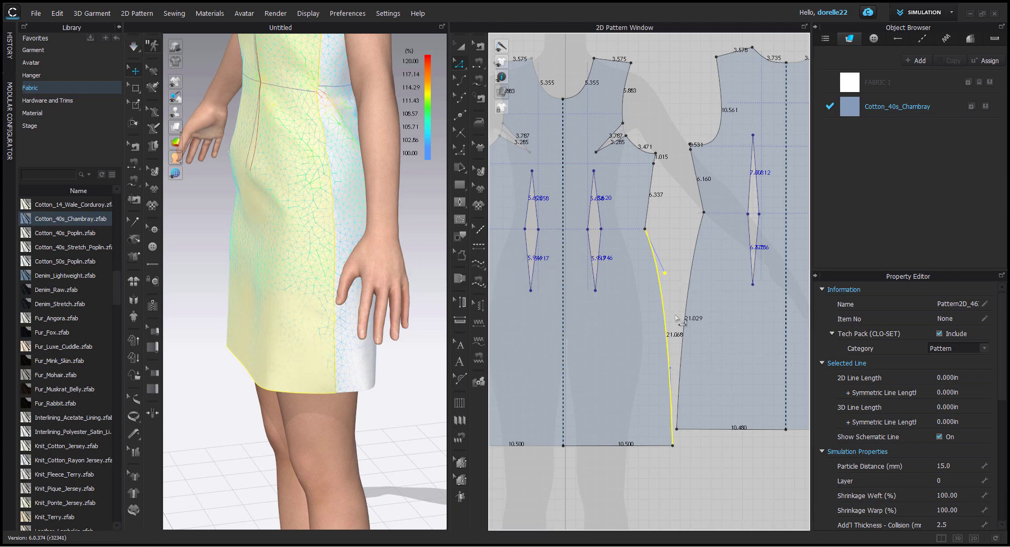
Try to change the front half hem's length to 10.75 in with the direction at Start.
{"action": "middle_click_drag", "start_coordinate": [679, 319], "coordinate": [681, 224]}
{"action": "middle_click_drag", "start_coordinate": [695, 387], "coordinate": [672, 383]}
{"action": "left_click", "coordinate": [644, 348]}
{"action": "right_click", "coordinate": [642, 348]}
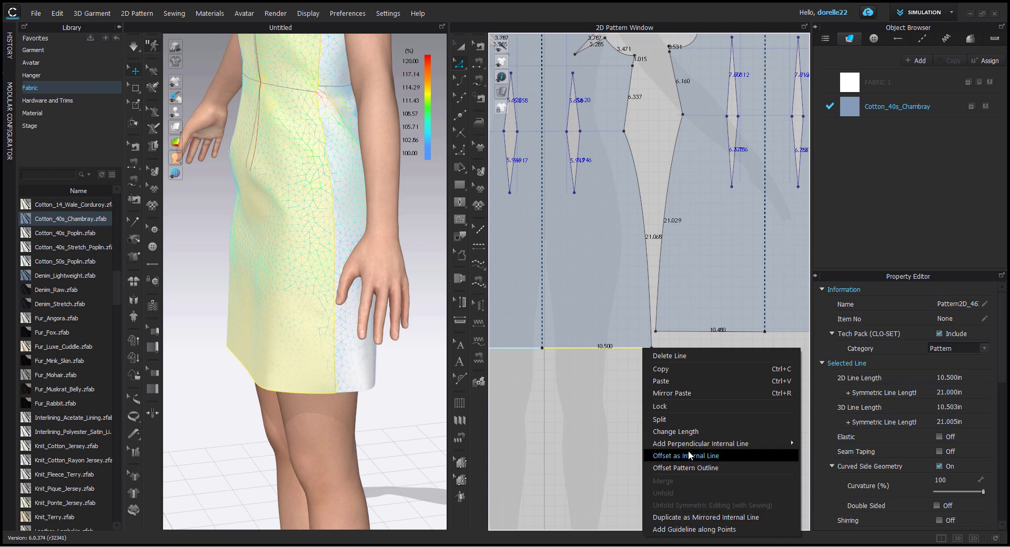
{"action": "left_click", "coordinate": [692, 432]}
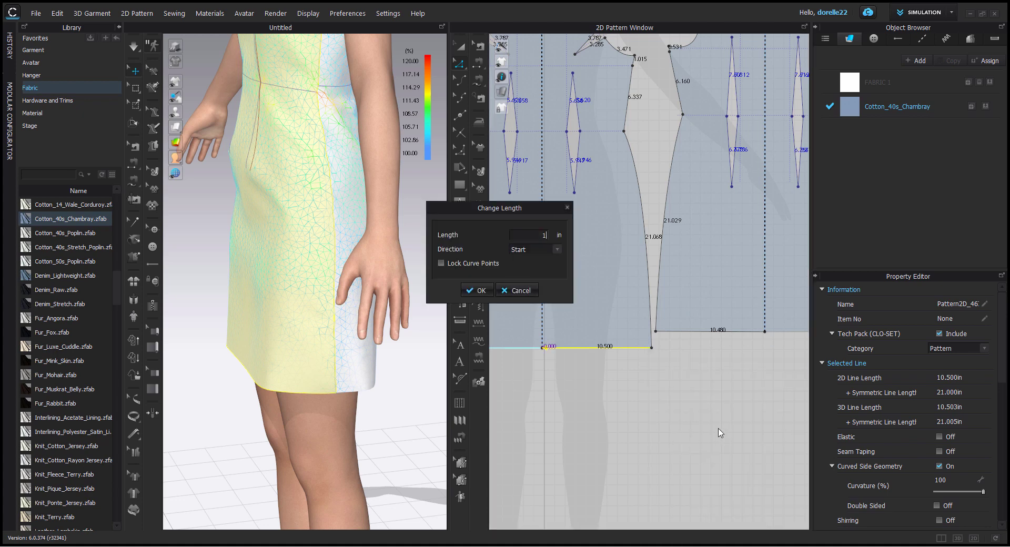
{"action": "type", "text": "10.75"}
{"action": "key", "text": "Return"}
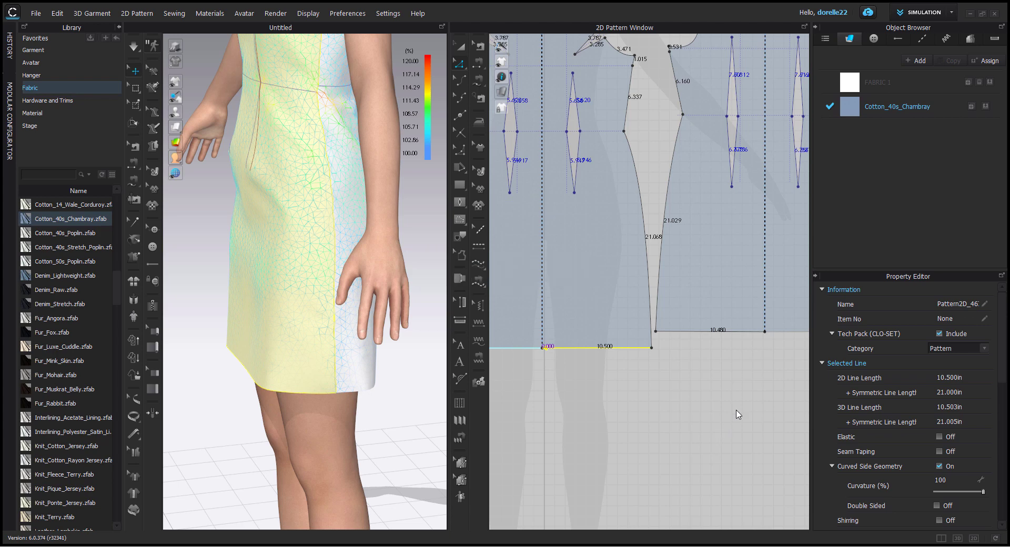
{"action": "left_click", "coordinate": [735, 332]}
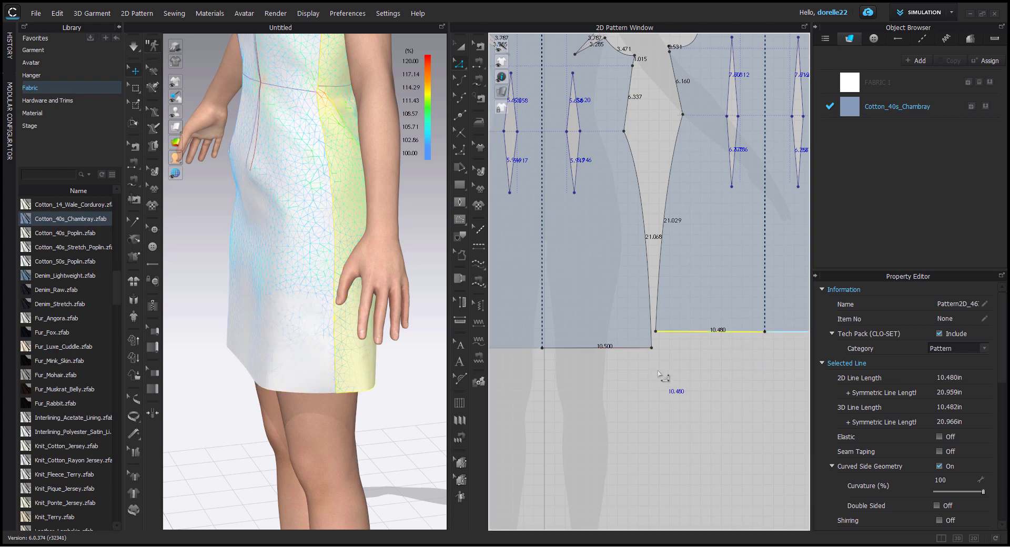
{"action": "left_click", "coordinate": [634, 349]}
{"action": "right_click", "coordinate": [634, 349]}
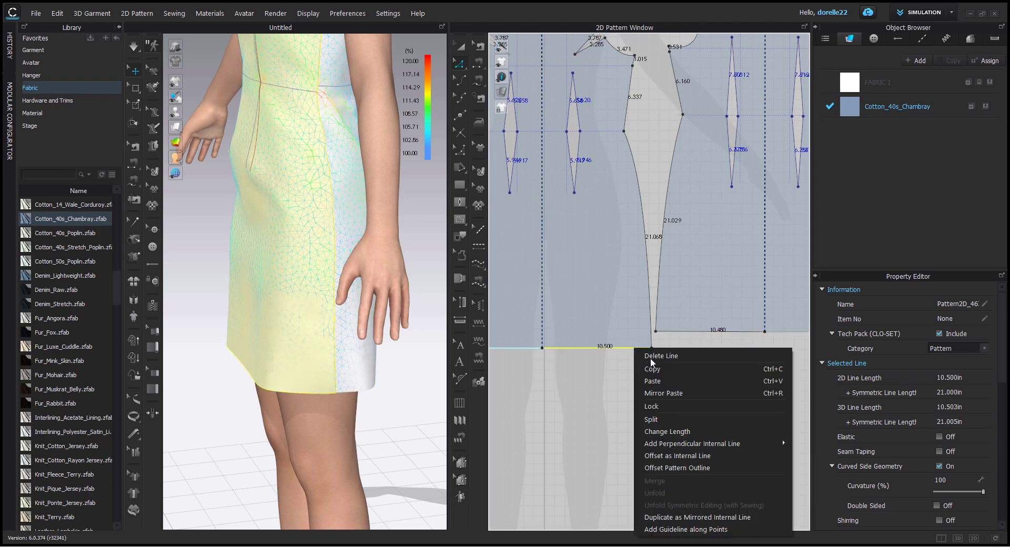
{"action": "left_click", "coordinate": [676, 443]}
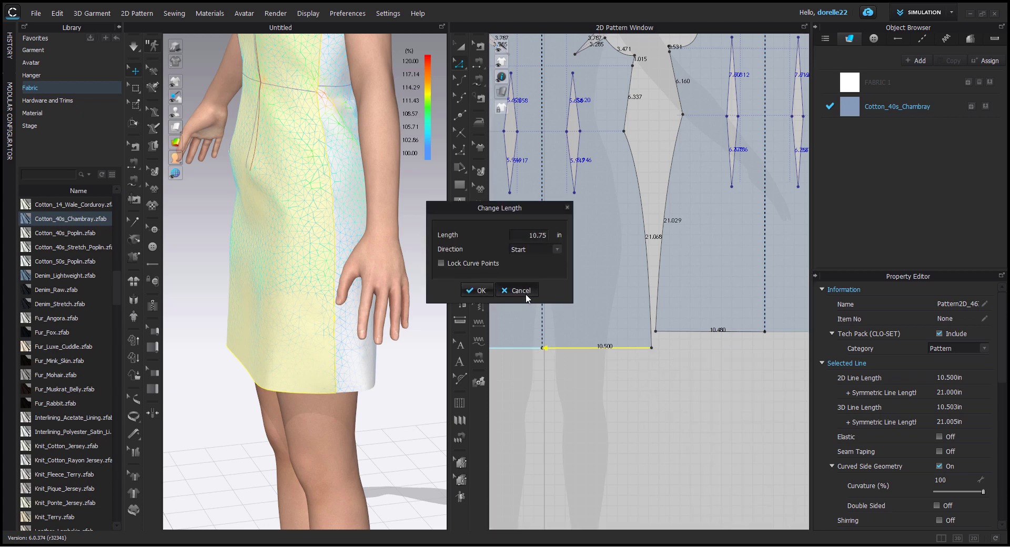
{"action": "left_click", "coordinate": [479, 291]}
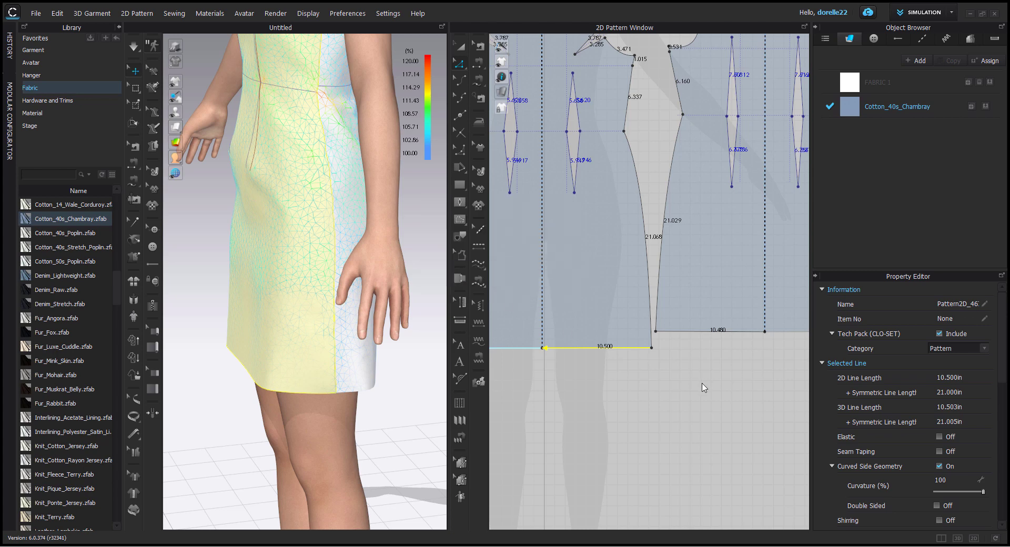
Move the front hem's side corner outward and set the half hem length to 11 in.
{"action": "middle_click_drag", "start_coordinate": [717, 390], "coordinate": [790, 395]}
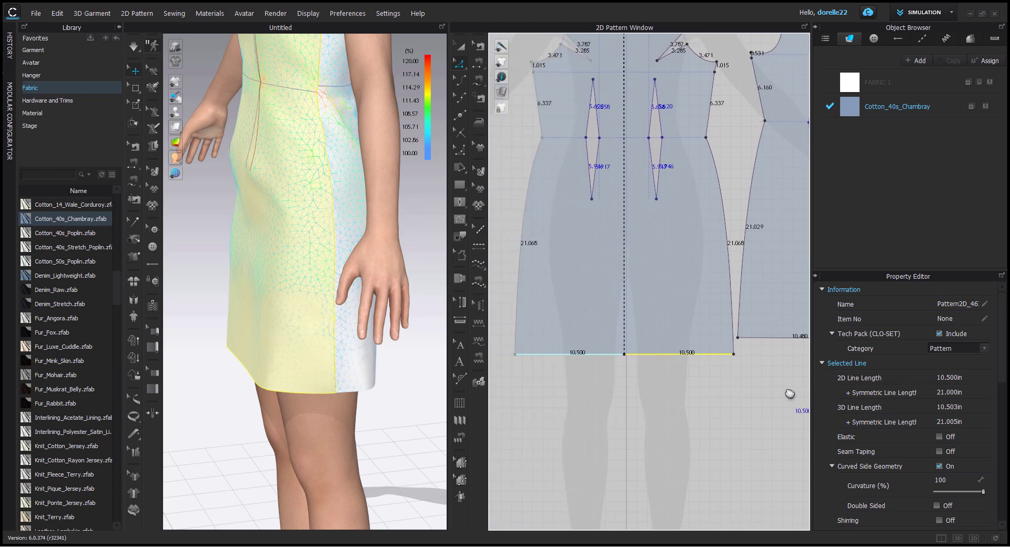
{"action": "left_click", "coordinate": [705, 411]}
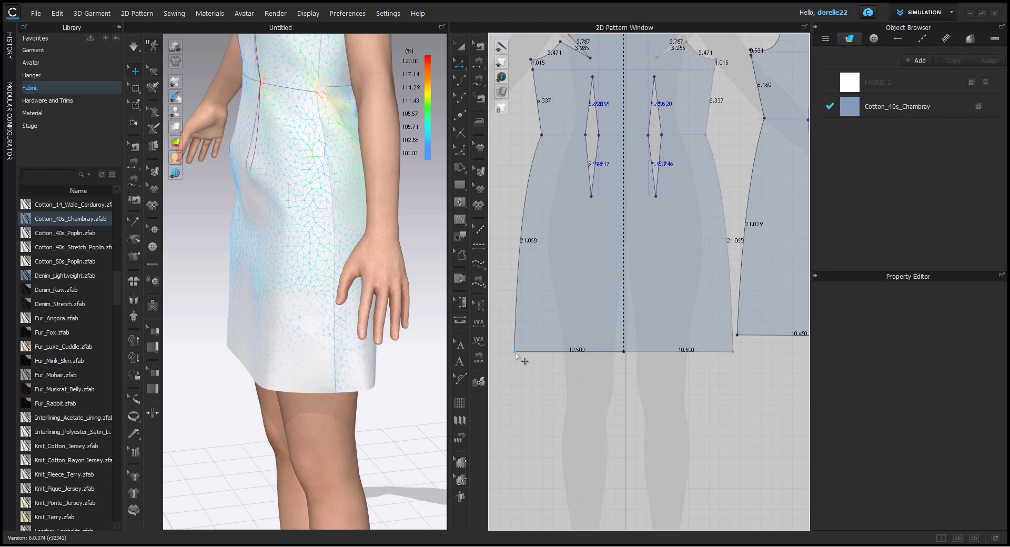
{"action": "left_click_drag", "start_coordinate": [517, 352], "coordinate": [512, 352]}
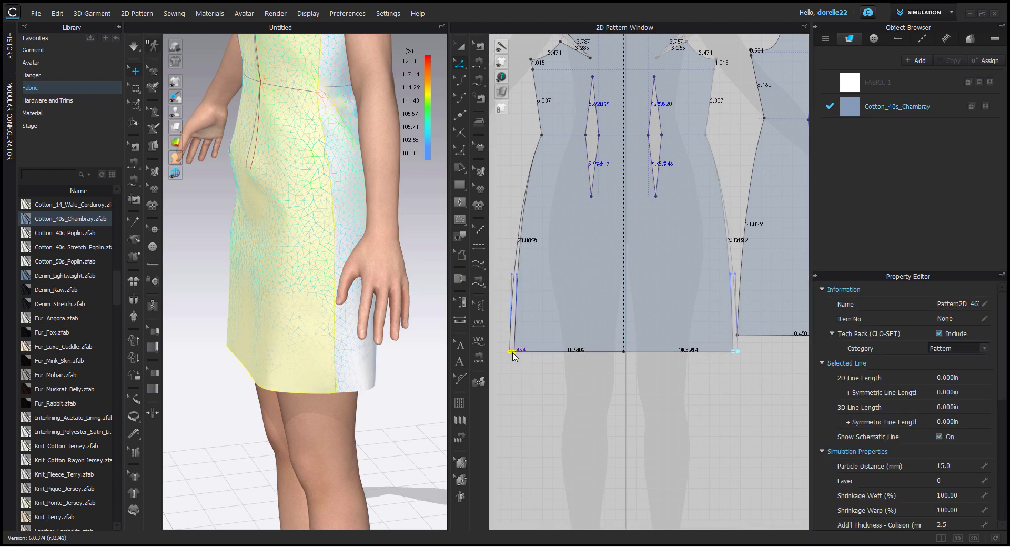
{"action": "left_click", "coordinate": [549, 356]}
{"action": "right_click", "coordinate": [550, 355]}
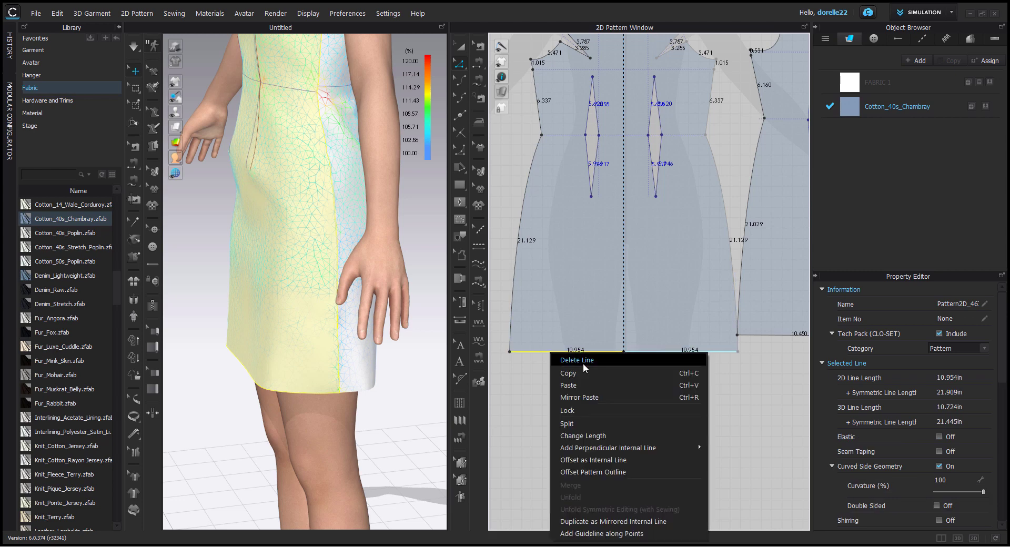
{"action": "left_click", "coordinate": [598, 447]}
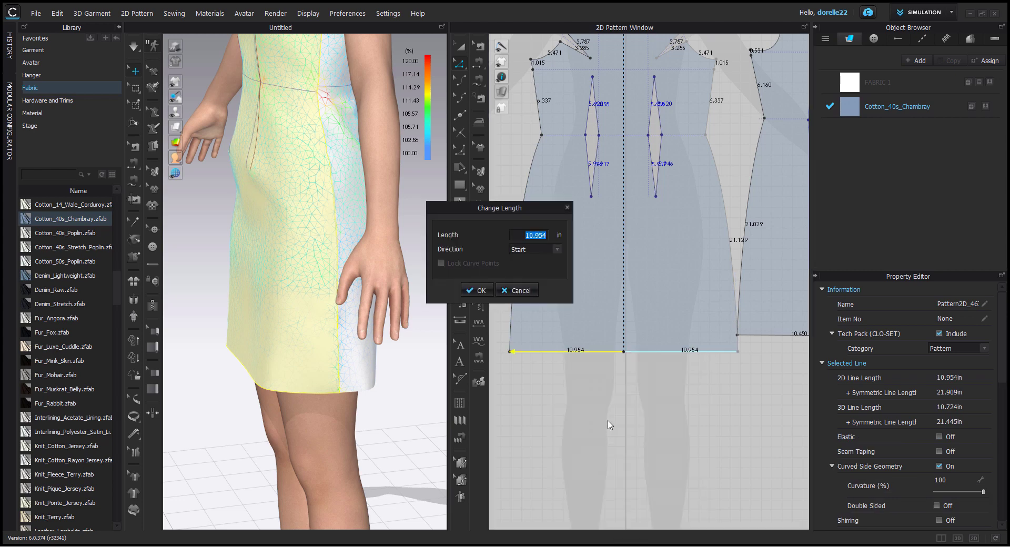
{"action": "type", "text": "11"}
{"action": "key", "text": "Return"}
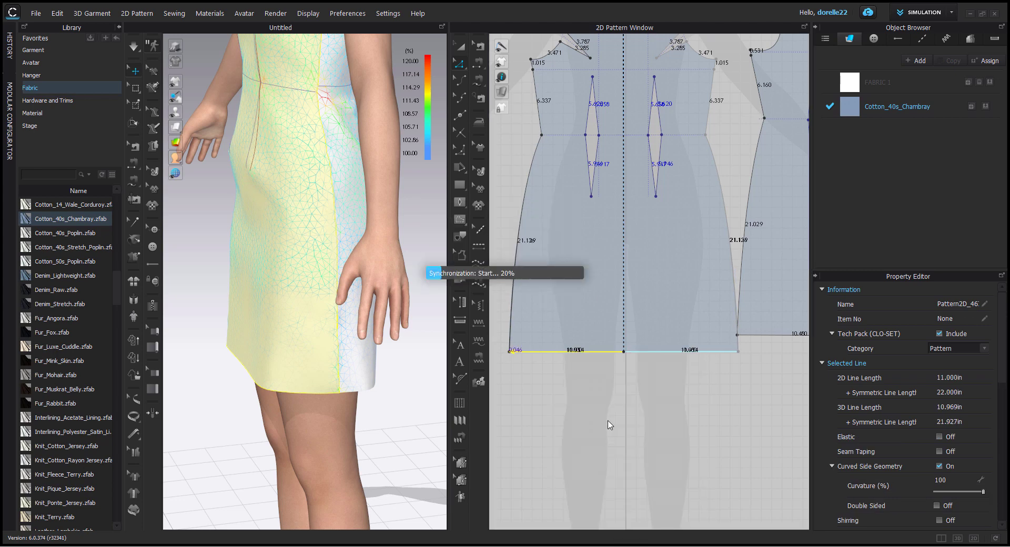
Set the back half hem's length to 11 in with the direction at Start.
{"action": "middle_click_drag", "start_coordinate": [653, 428], "coordinate": [452, 413]}
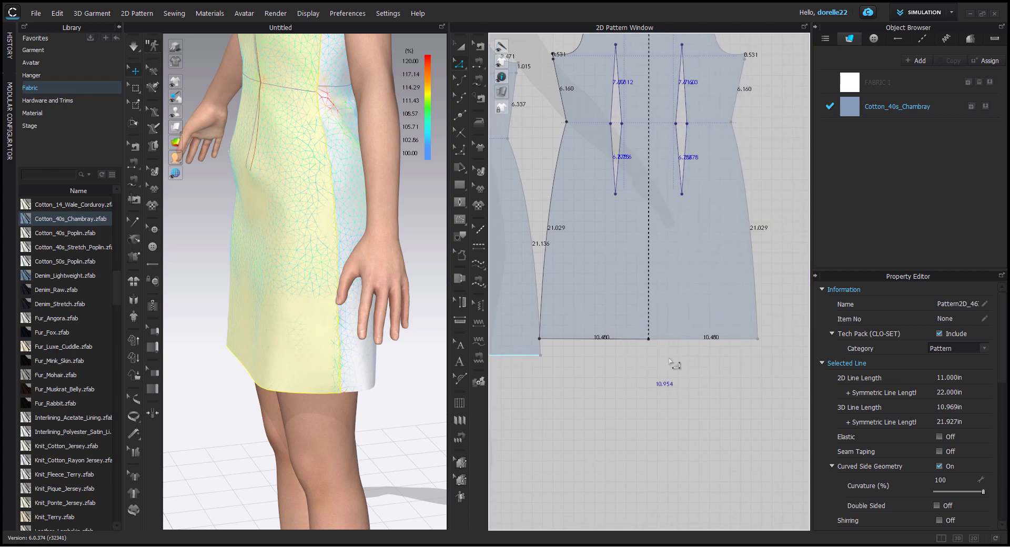
{"action": "right_click", "coordinate": [692, 339]}
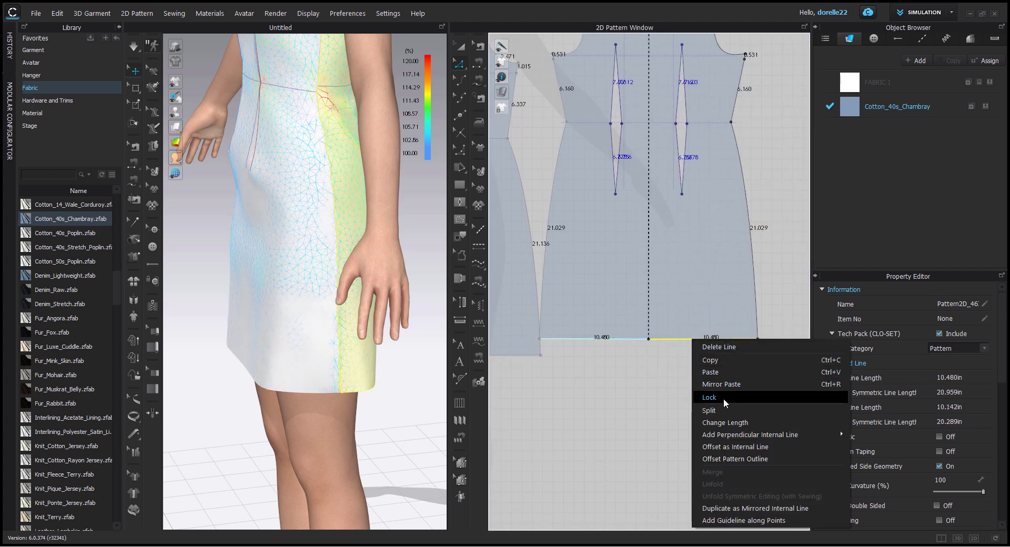
{"action": "left_click", "coordinate": [725, 422]}
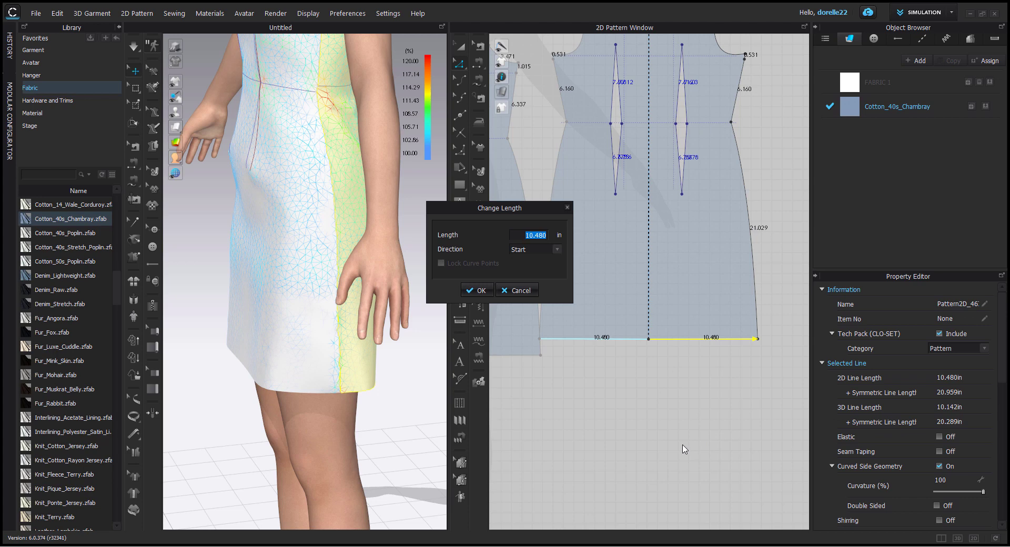
{"action": "type", "text": "11"}
{"action": "key", "text": "Return"}
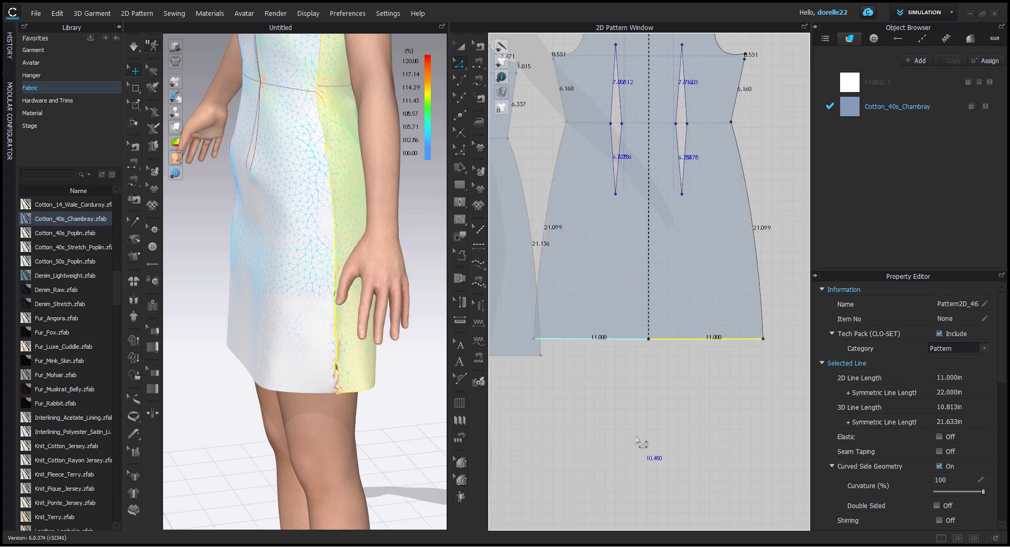
Simulate the widened hems and check the strain at the waist of the back side seam.
{"action": "left_click", "coordinate": [639, 443]}
{"action": "key", "text": "space"}
{"action": "scroll", "coordinate": [392, 389], "scroll_direction": "down", "scroll_amount": 2}
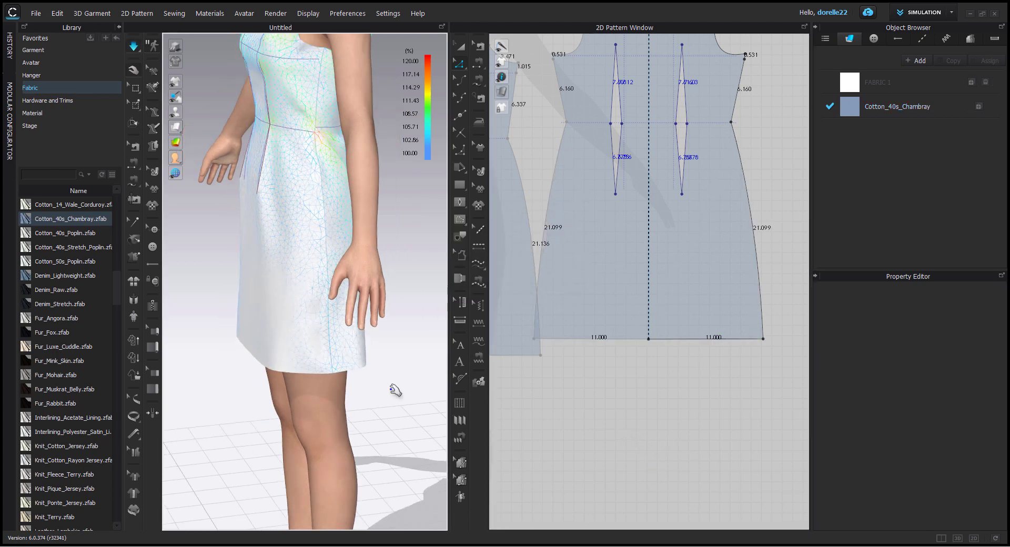
{"action": "right_click_drag", "start_coordinate": [408, 383], "coordinate": [572, 381]}
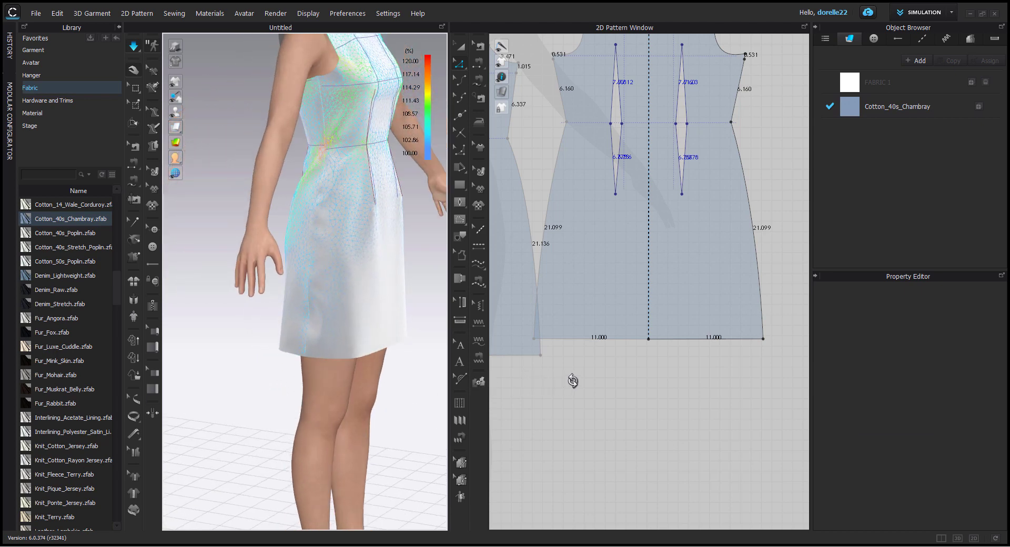
{"action": "left_click", "coordinate": [324, 149]}
{"action": "middle_click_drag", "start_coordinate": [630, 174], "coordinate": [721, 292]}
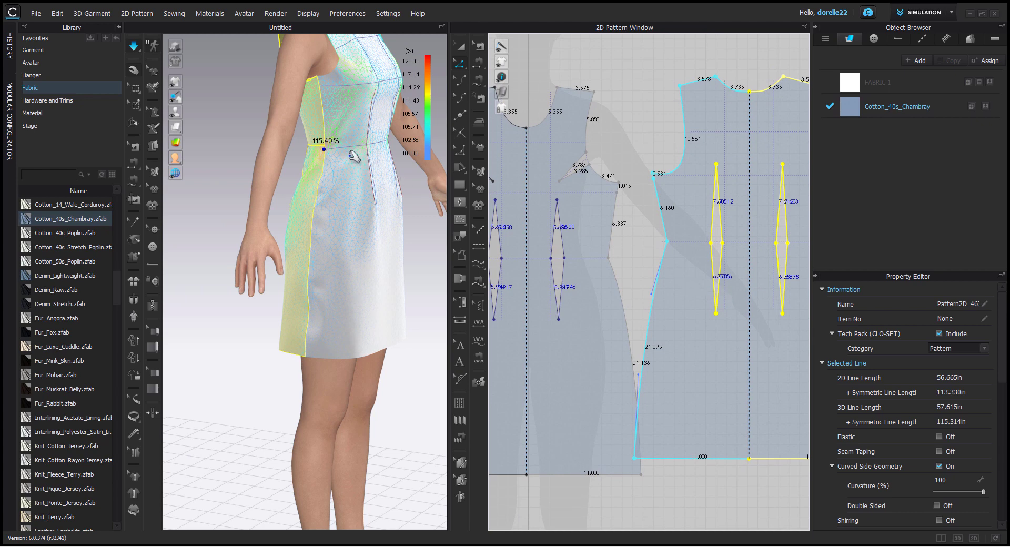
{"action": "mouse_move", "coordinate": [379, 166]}
{"action": "right_mouse_down"}
{"action": "mouse_move", "coordinate": [480, 151]}
{"action": "mouse_move", "coordinate": [374, 162]}
{"action": "right_mouse_up"}
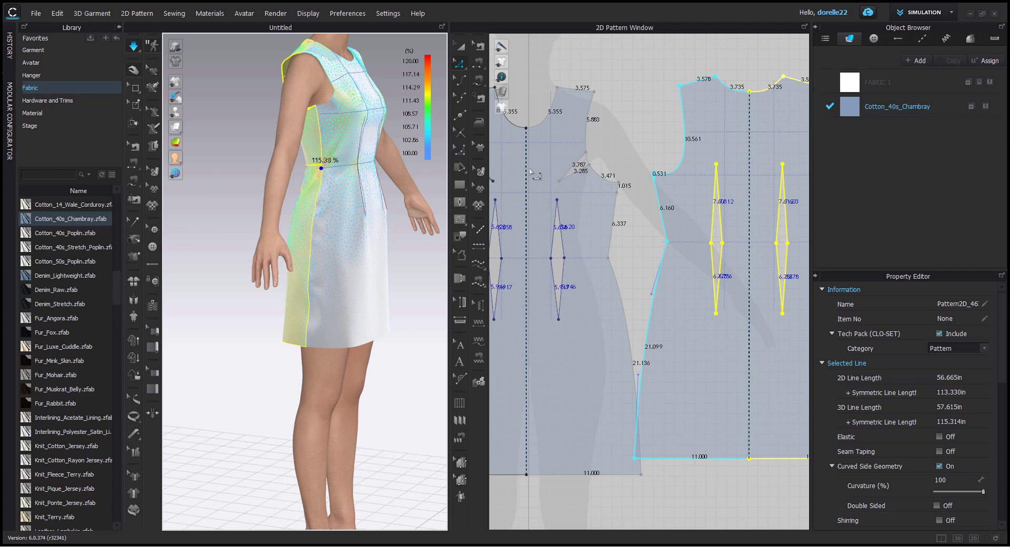
Unlock all baselines and move the back underarm baseline down to the side seam point just below the armhole.
{"action": "scroll", "coordinate": [681, 180], "scroll_direction": "up", "scroll_amount": 5}
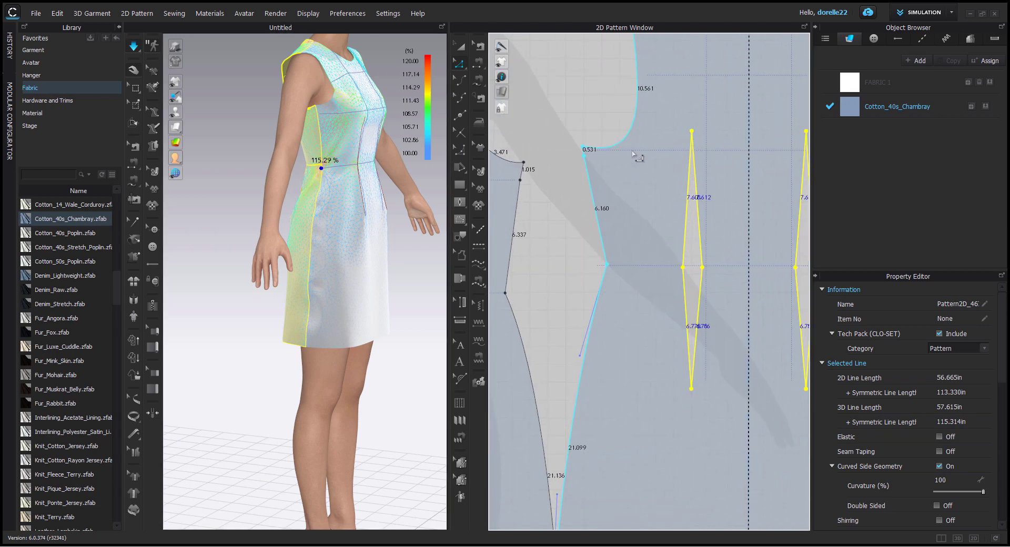
{"action": "right_click", "coordinate": [636, 174]}
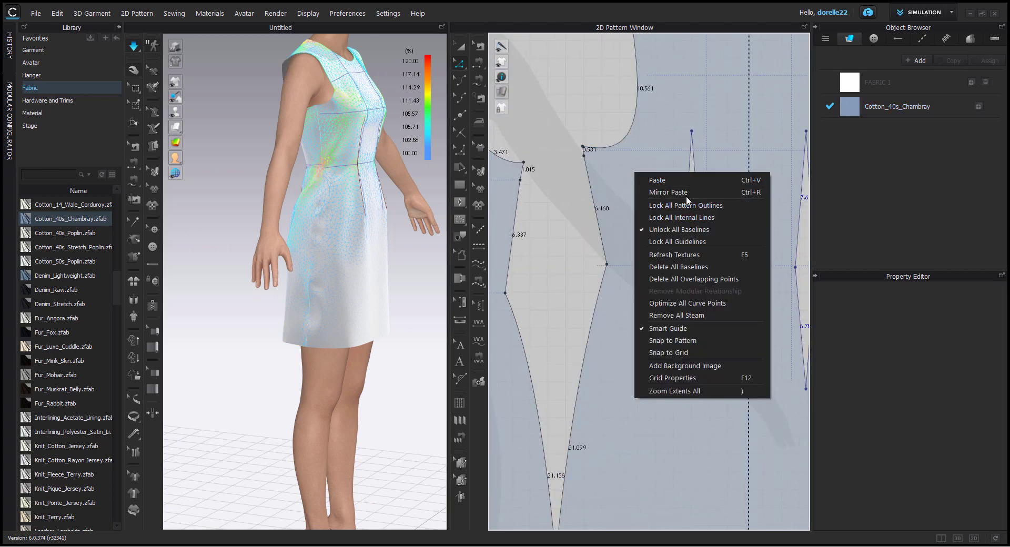
{"action": "left_click", "coordinate": [684, 229]}
{"action": "left_click", "coordinate": [651, 151]}
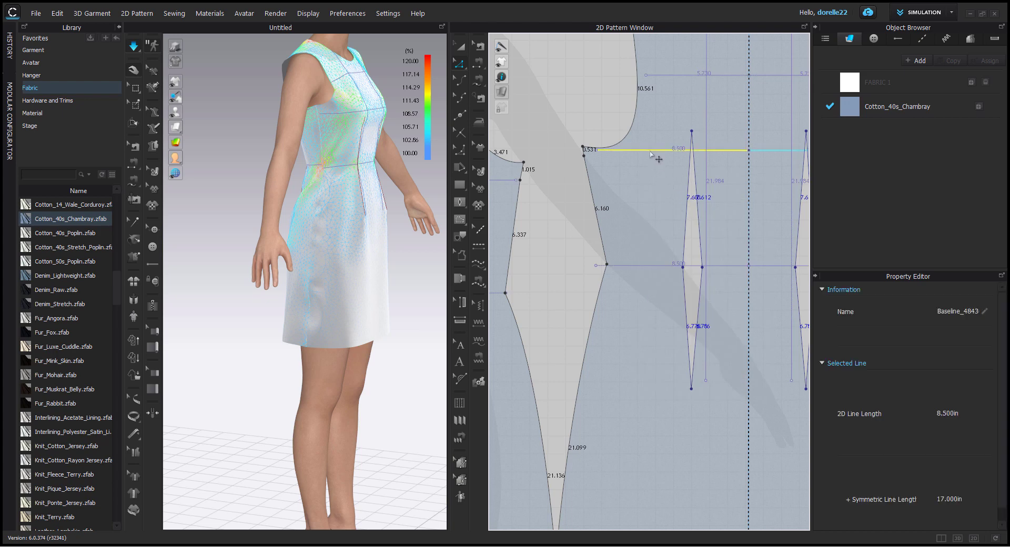
{"action": "left_click_drag", "start_coordinate": [650, 152], "coordinate": [610, 160]}
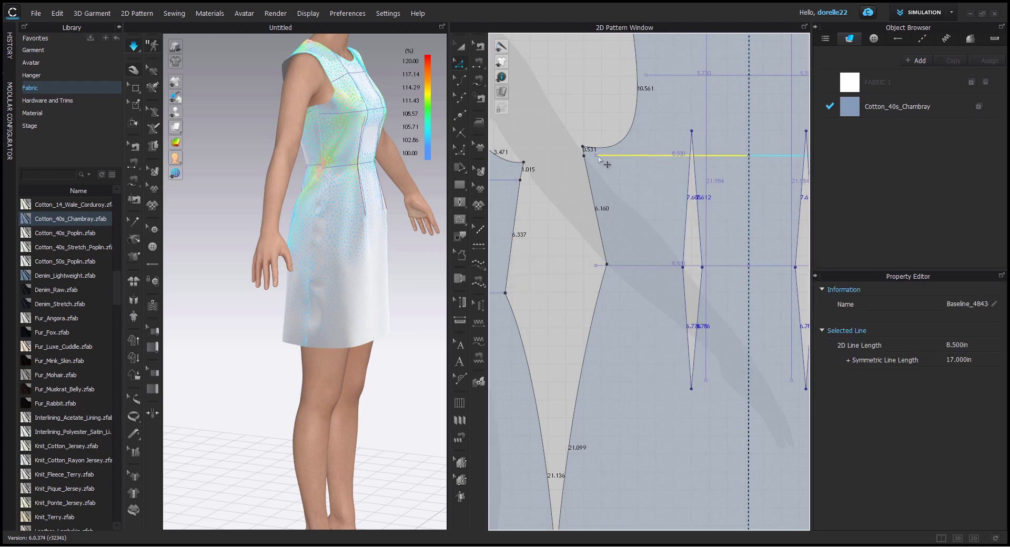
{"action": "left_click", "coordinate": [555, 229]}
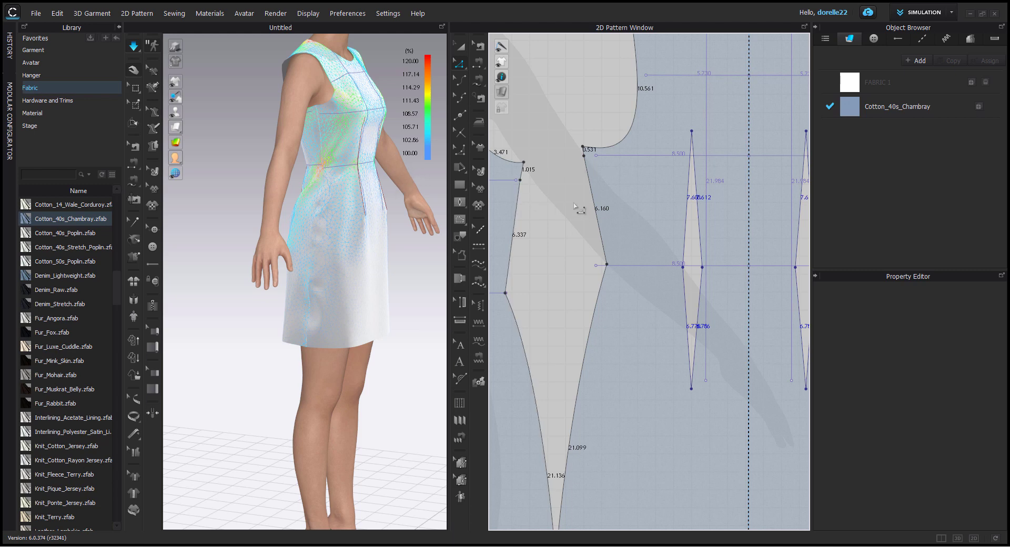
Extend the outer end of the back underarm baseline to the side seam point just below the armhole.
{"action": "scroll", "coordinate": [579, 208], "scroll_direction": "down", "scroll_amount": 2}
{"action": "scroll", "coordinate": [571, 194], "scroll_direction": "up", "scroll_amount": 5}
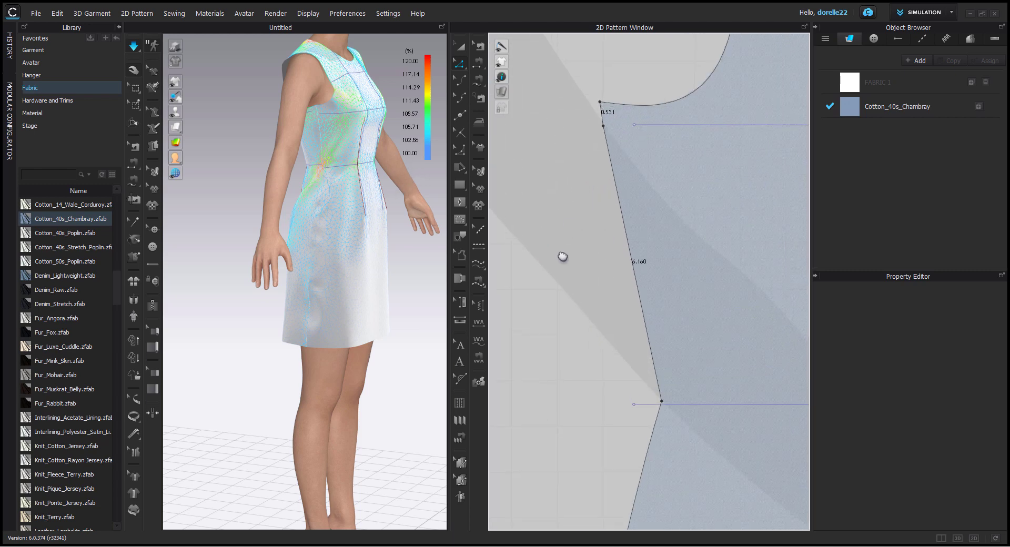
{"action": "left_click_drag", "start_coordinate": [619, 251], "coordinate": [588, 251]}
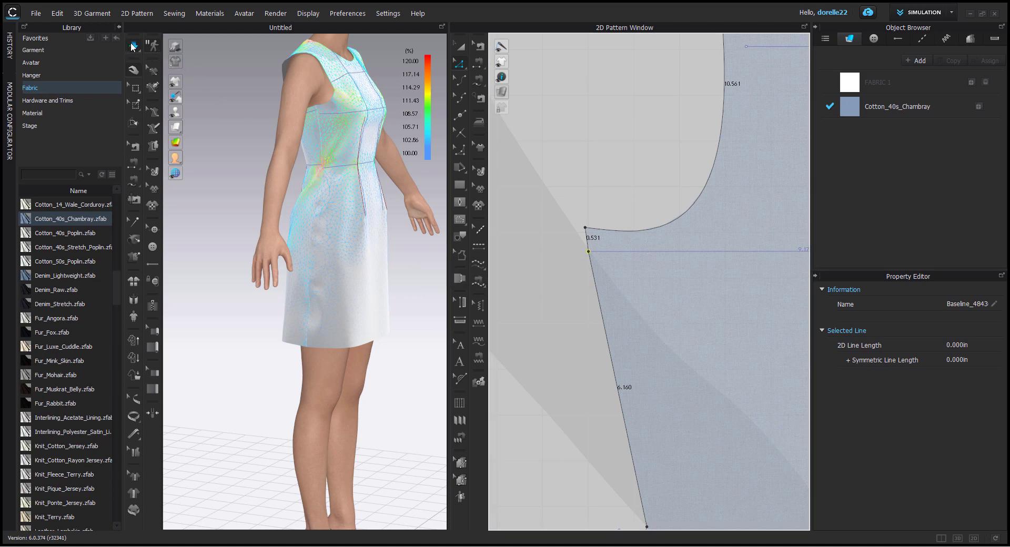
{"action": "left_click", "coordinate": [522, 338]}
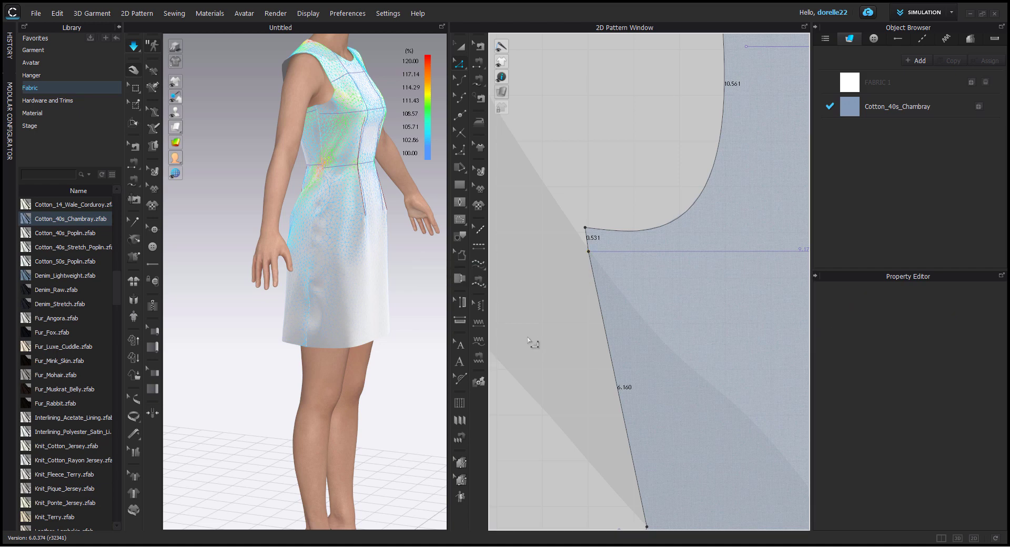
{"action": "scroll", "coordinate": [530, 340], "scroll_direction": "down", "scroll_amount": 5}
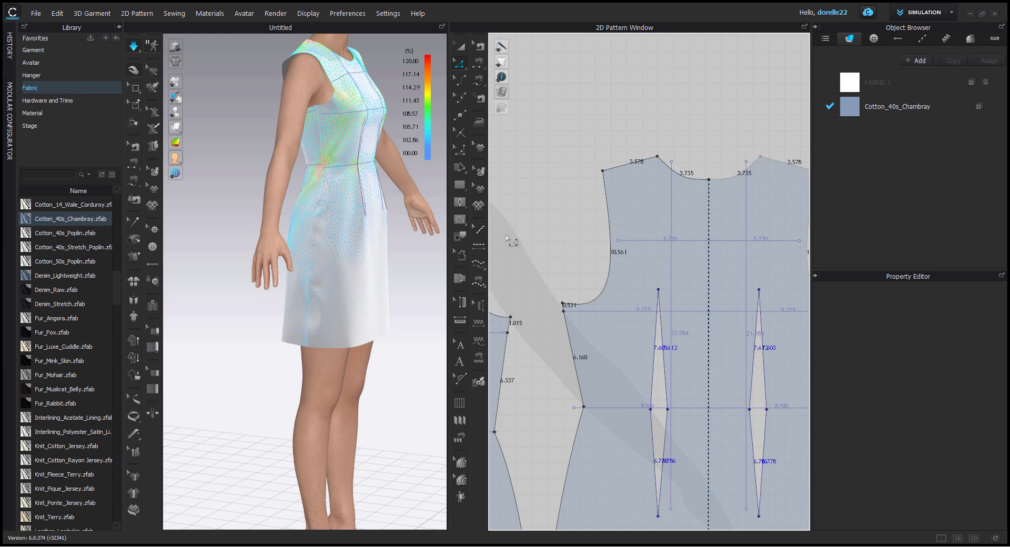
Slide the back side seam point with its underarm baseline down to about 1 in below the armhole corner.
{"action": "right_click_drag", "start_coordinate": [365, 158], "coordinate": [394, 225]}
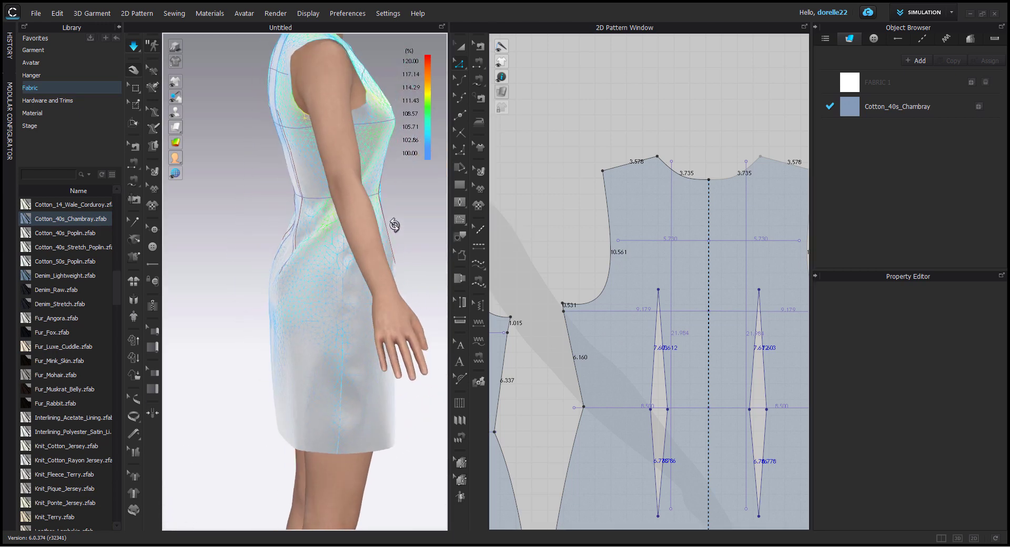
{"action": "left_click", "coordinate": [564, 312]}
{"action": "scroll", "coordinate": [571, 322], "scroll_direction": "up", "scroll_amount": 4}
{"action": "scroll", "coordinate": [574, 328], "scroll_direction": "up", "scroll_amount": 2}
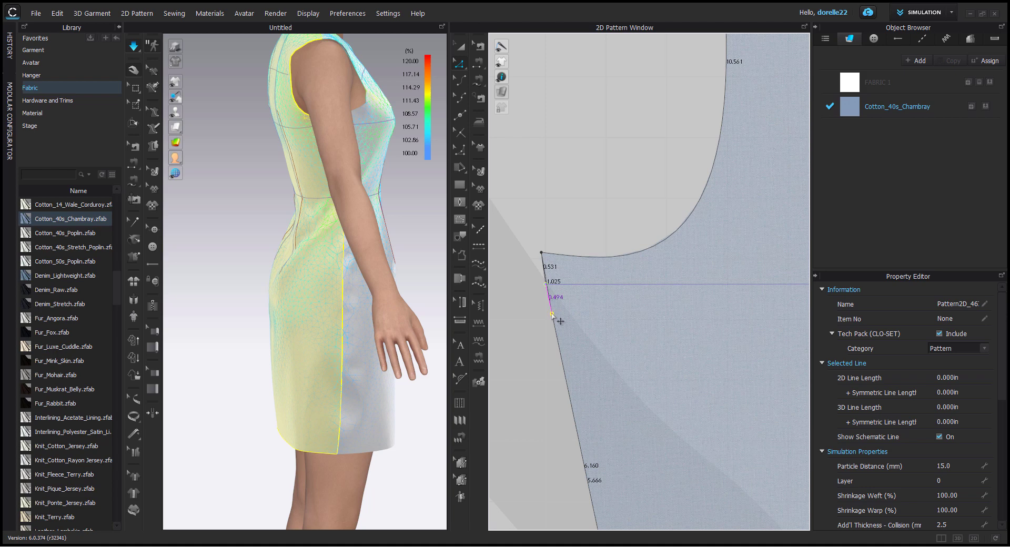
{"action": "left_click_drag", "start_coordinate": [561, 313], "coordinate": [594, 316]}
{"action": "left_click", "coordinate": [568, 207]}
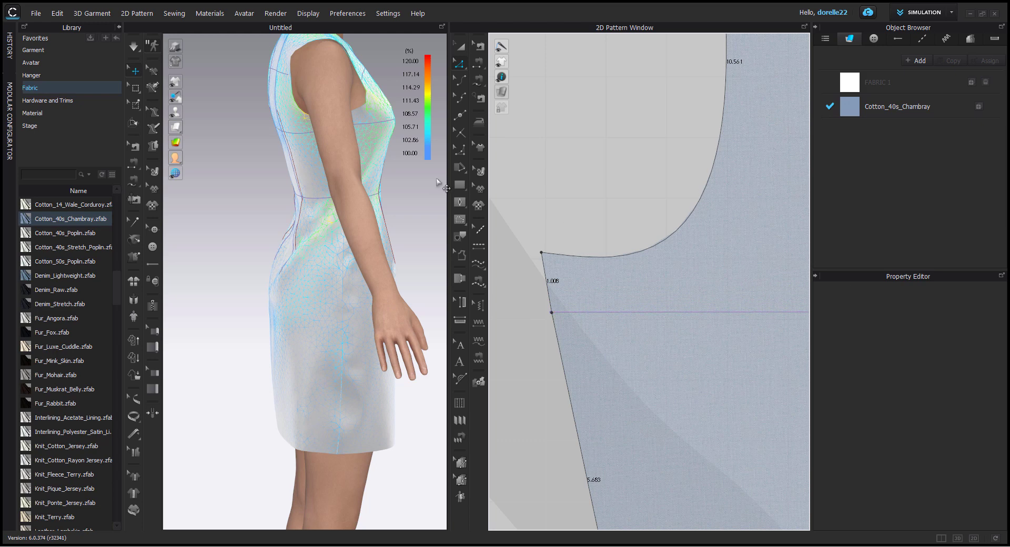
Lower the back armhole corner to about 0.77 in above the side seam point and reshape the armhole curve to about 10.5 in.
{"action": "right_click_drag", "start_coordinate": [408, 189], "coordinate": [352, 186]}
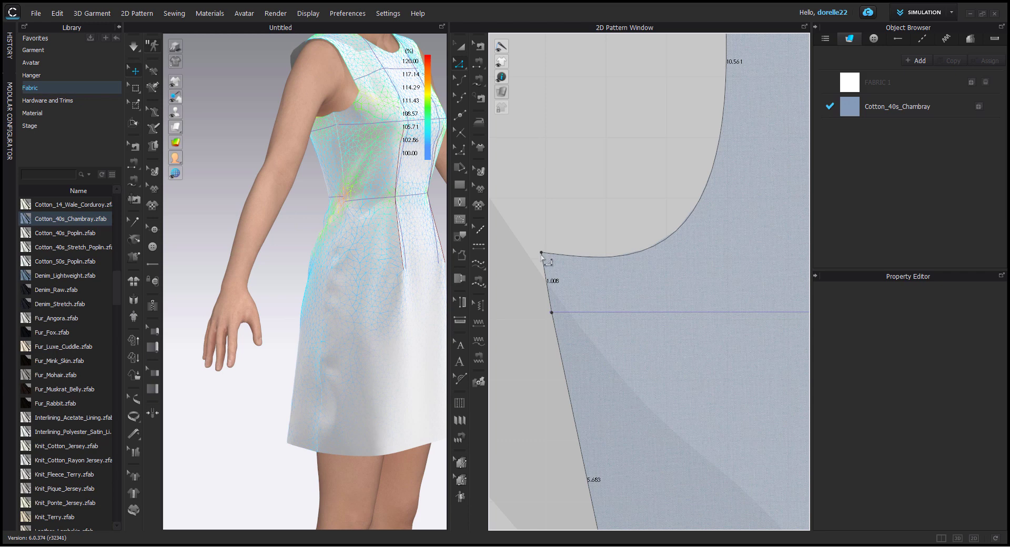
{"action": "left_click_drag", "start_coordinate": [542, 253], "coordinate": [545, 268]}
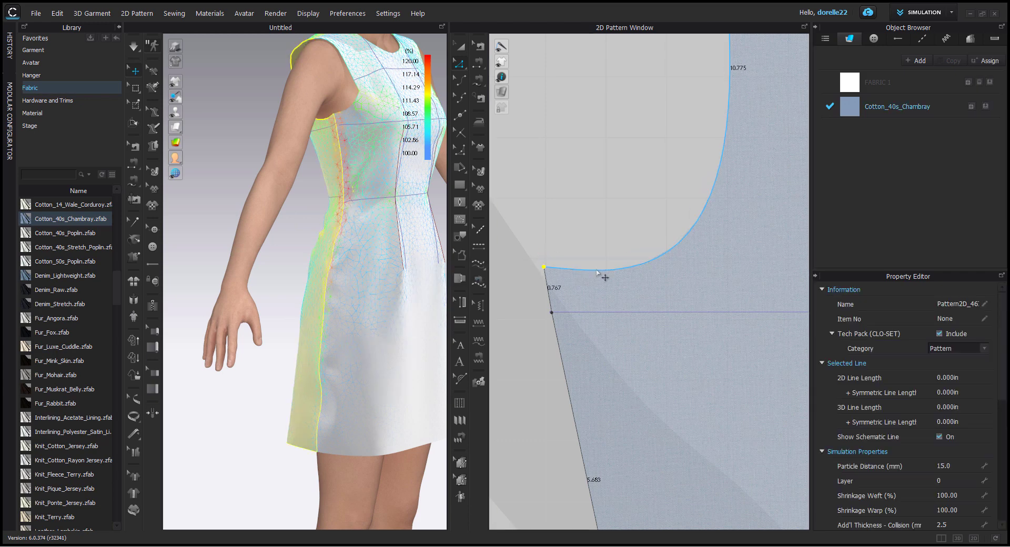
{"action": "left_click", "coordinate": [593, 269]}
{"action": "left_click", "coordinate": [461, 80]}
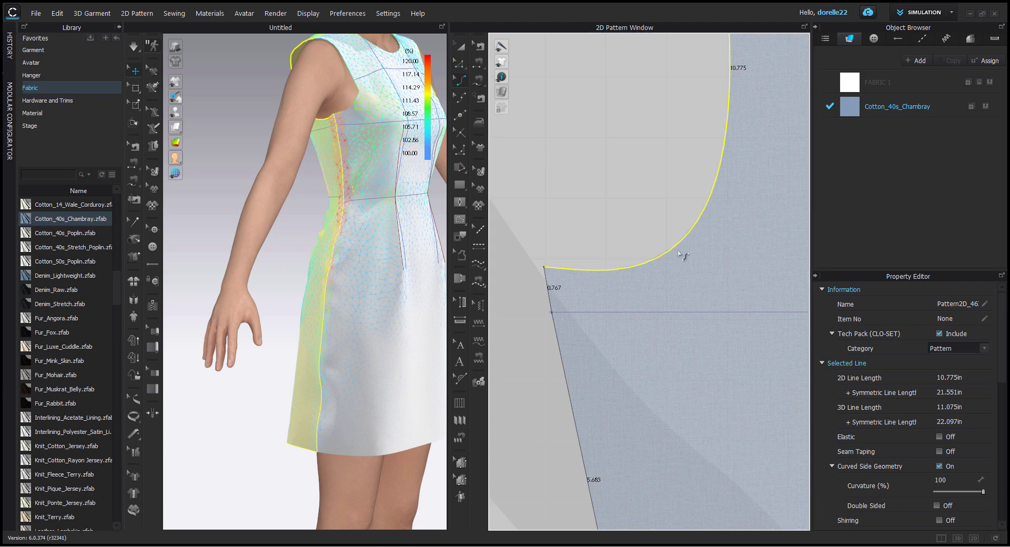
{"action": "left_click_drag", "start_coordinate": [666, 259], "coordinate": [663, 248]}
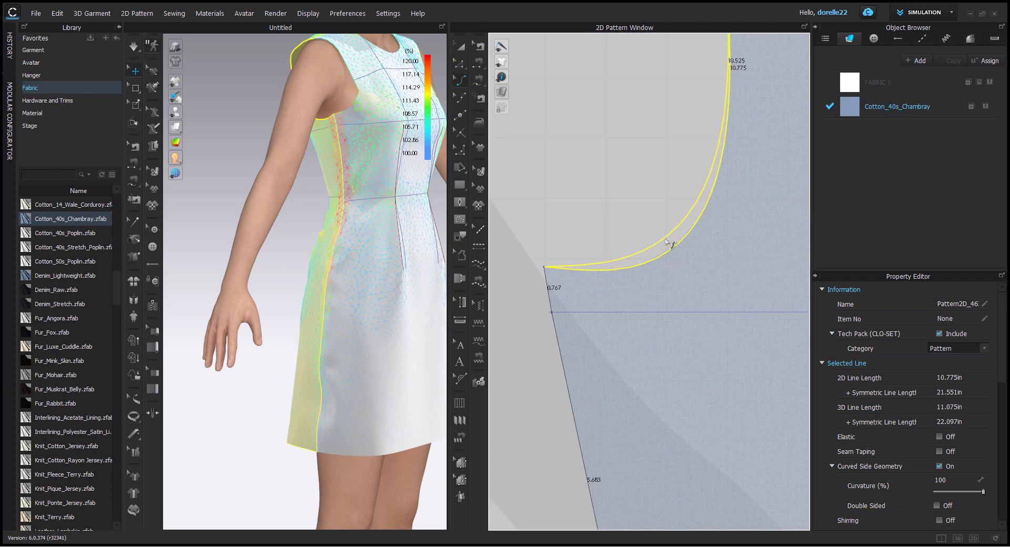
{"action": "left_click", "coordinate": [627, 205]}
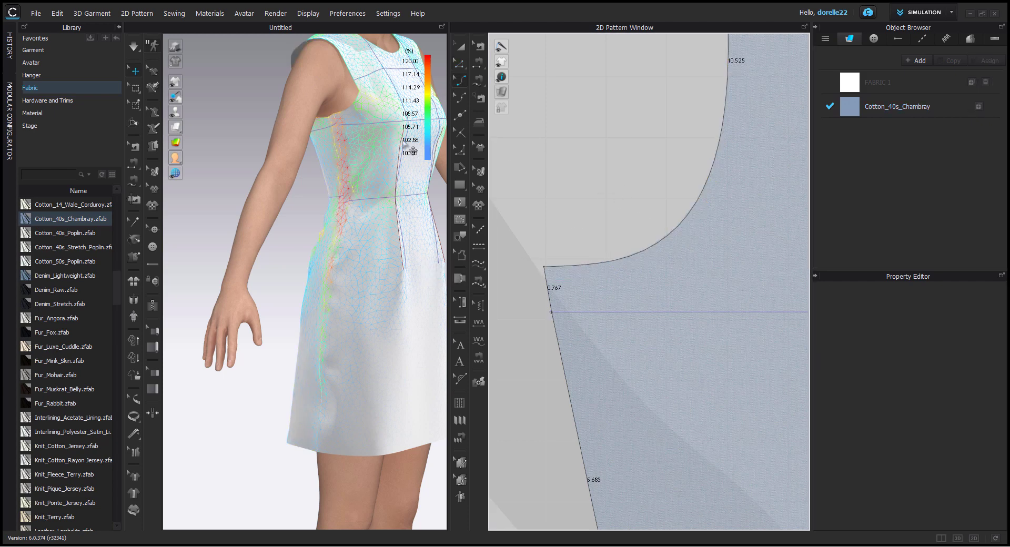
Reshape the lower front armhole curve between the dart and the side seam to about 3.4 in with Edit Curvature.
{"action": "left_click", "coordinate": [343, 113]}
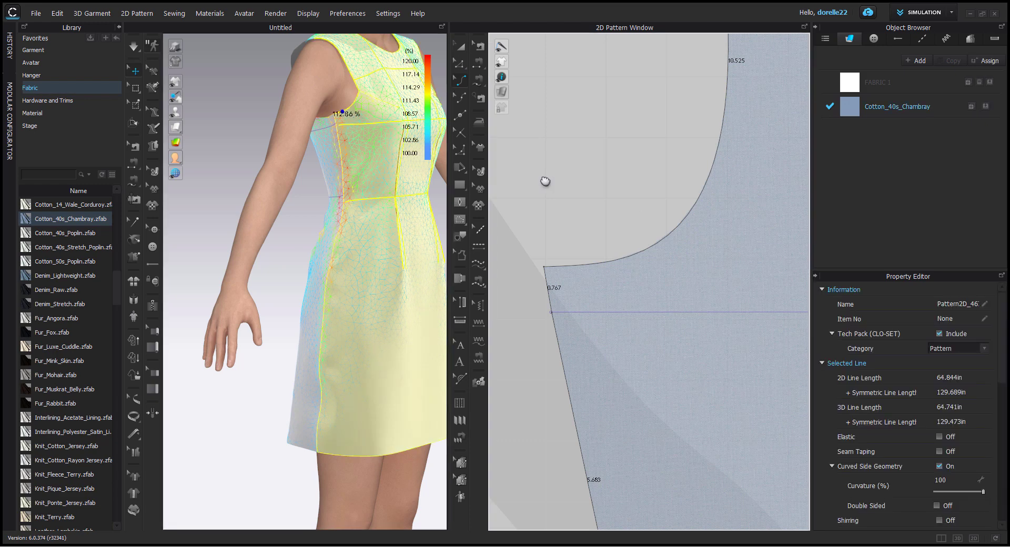
{"action": "right_click_drag", "start_coordinate": [520, 181], "coordinate": [749, 188]}
{"action": "scroll", "coordinate": [601, 266], "scroll_direction": "down", "scroll_amount": 3}
{"action": "middle_click_drag", "start_coordinate": [640, 273], "coordinate": [750, 307]}
{"action": "left_click", "coordinate": [700, 298]}
{"action": "left_click", "coordinate": [682, 330]}
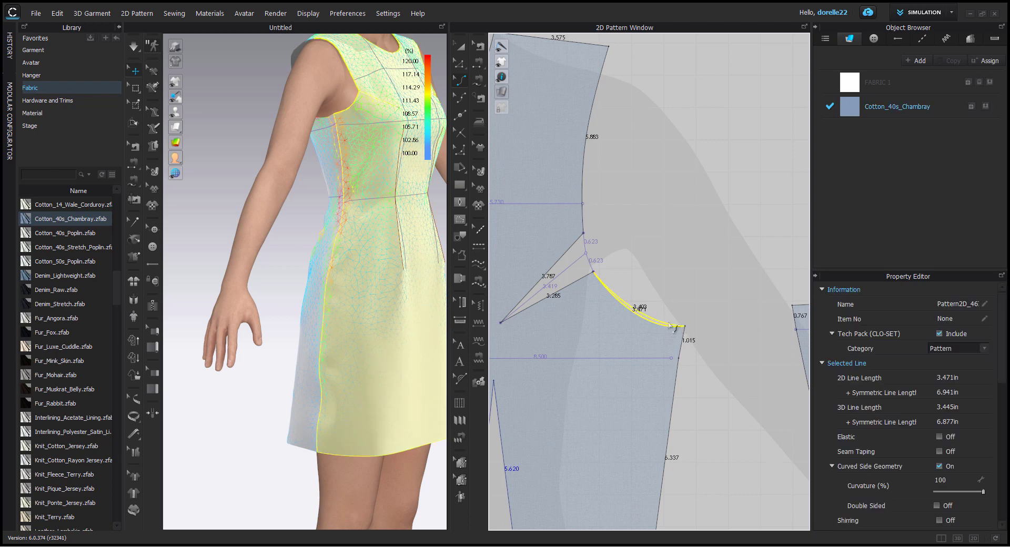
{"action": "left_click_drag", "start_coordinate": [668, 325], "coordinate": [673, 327]}
{"action": "left_click", "coordinate": [683, 289]}
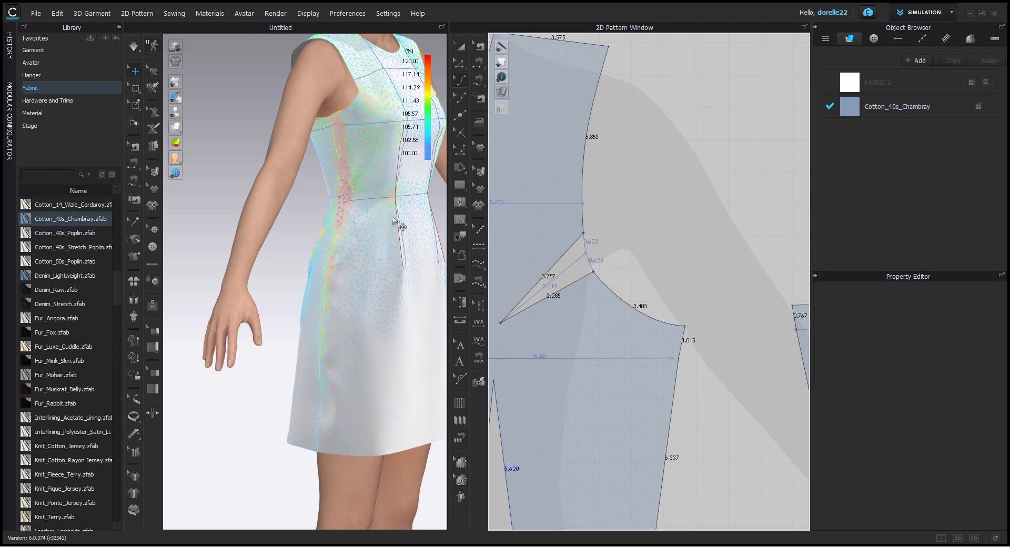
Simulate the reshaped armholes and tug the dress along the side seam while checking the strain at waist and hip.
{"action": "scroll", "coordinate": [362, 205], "scroll_direction": "down", "scroll_amount": 2}
{"action": "left_click", "coordinate": [336, 208]}
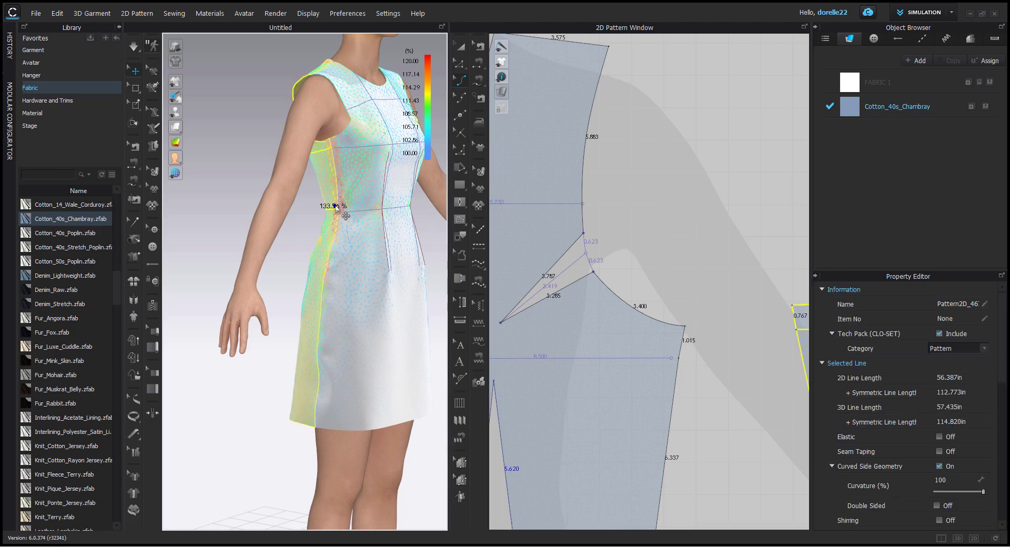
{"action": "left_click", "coordinate": [133, 48]}
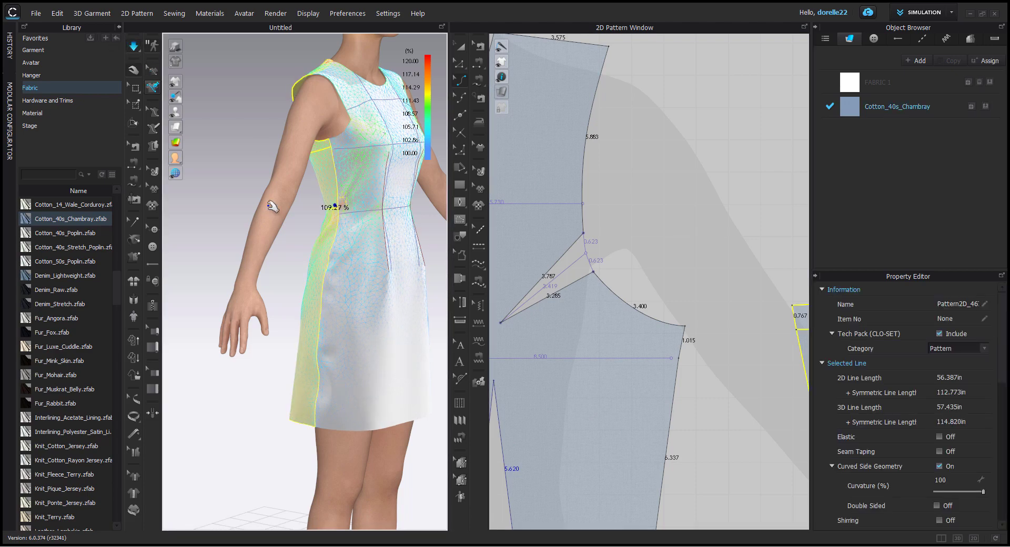
{"action": "left_click", "coordinate": [331, 280]}
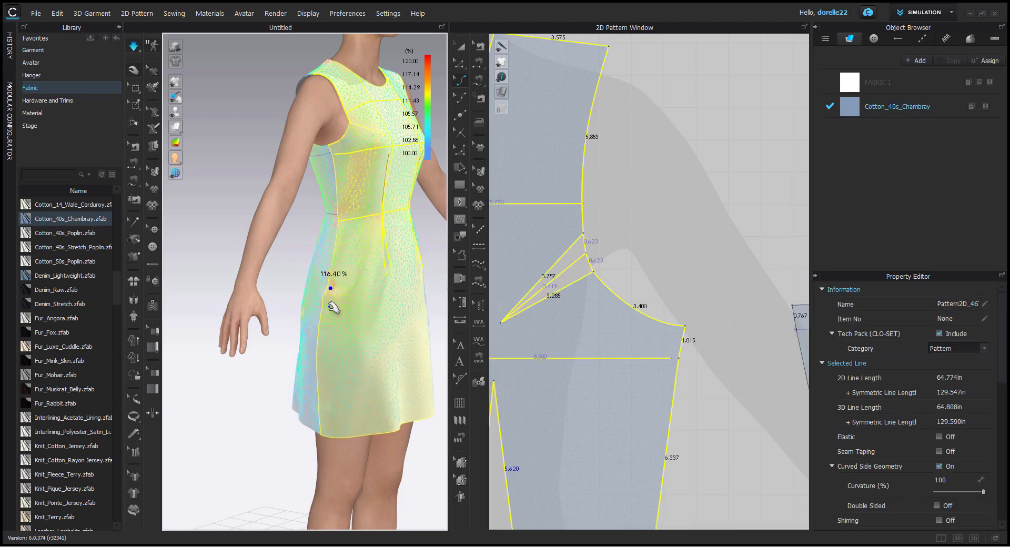
{"action": "left_click", "coordinate": [316, 328]}
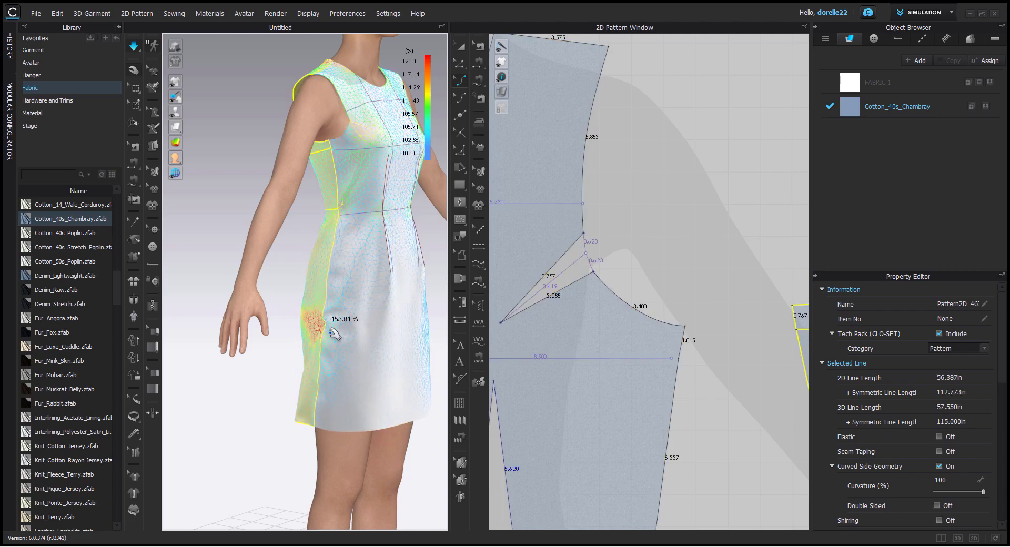
{"action": "right_click_drag", "start_coordinate": [358, 318], "coordinate": [384, 264]}
{"action": "right_click_drag", "start_coordinate": [366, 264], "coordinate": [242, 275]}
{"action": "middle_click_drag", "start_coordinate": [313, 272], "coordinate": [289, 207]}
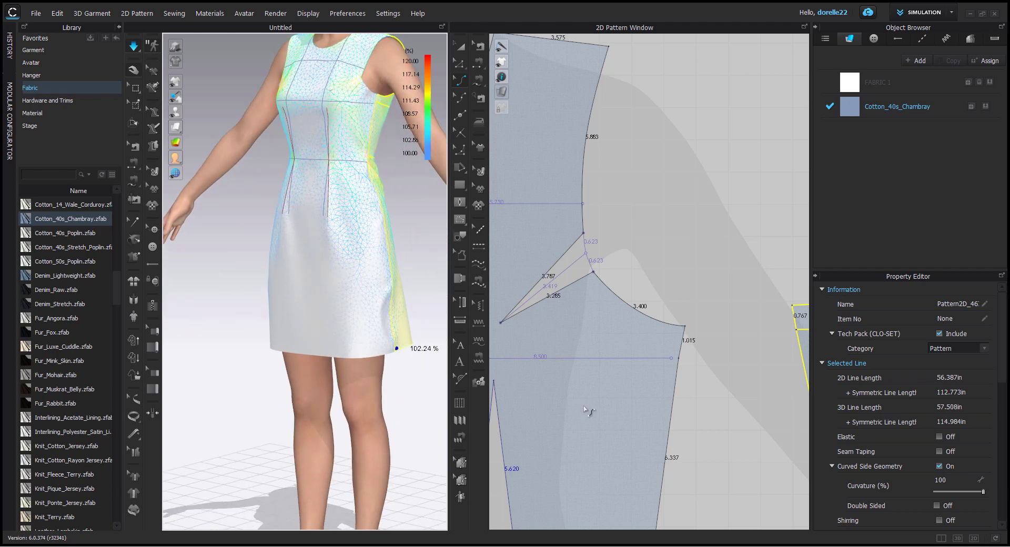
Move the back pattern clear of the front pattern and line it up beside it at the same hem level.
{"action": "scroll", "coordinate": [586, 407], "scroll_direction": "down", "scroll_amount": 5}
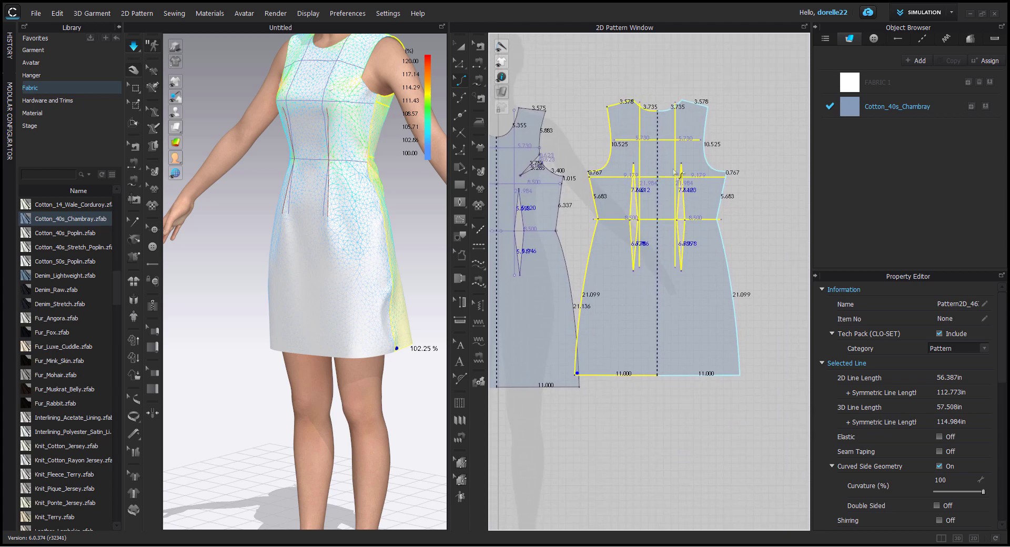
{"action": "left_click", "coordinate": [741, 166]}
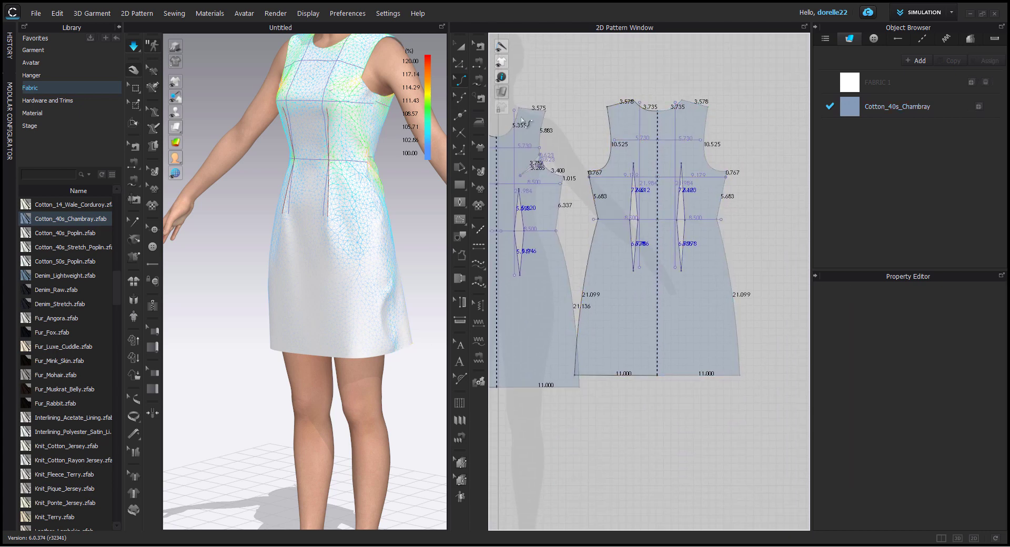
{"action": "left_click", "coordinate": [460, 46]}
{"action": "left_click", "coordinate": [689, 308]}
{"action": "left_click_drag", "start_coordinate": [689, 307], "coordinate": [733, 318]}
{"action": "left_click", "coordinate": [719, 415]}
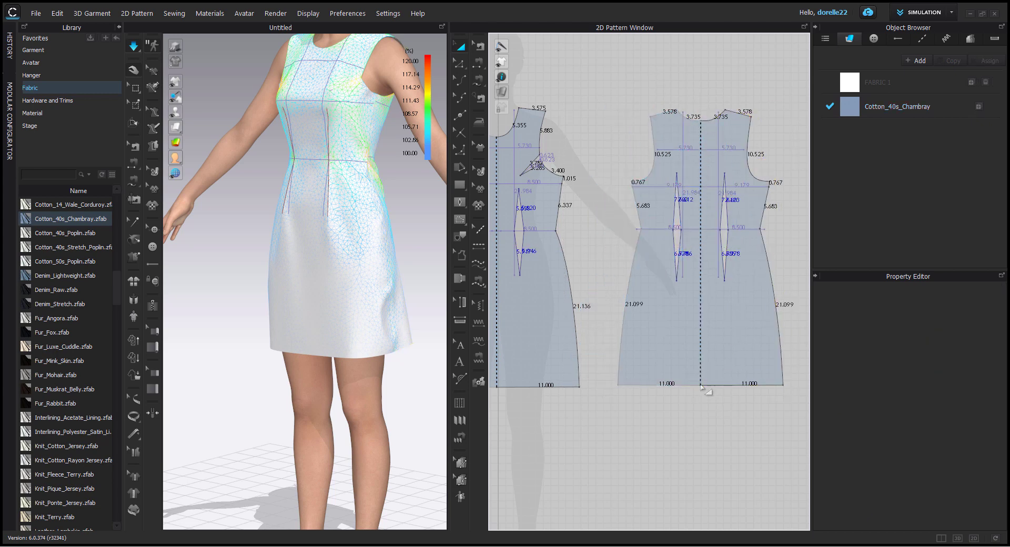
{"action": "left_click_drag", "start_coordinate": [691, 362], "coordinate": [684, 361]}
{"action": "scroll", "coordinate": [665, 378], "scroll_direction": "up", "scroll_amount": 5}
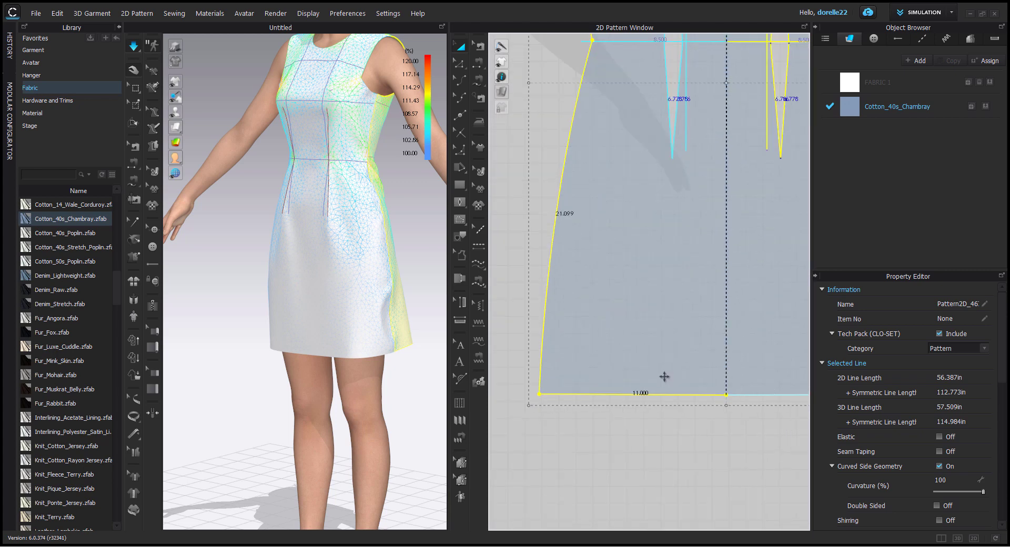
{"action": "left_click_drag", "start_coordinate": [708, 293], "coordinate": [686, 292]}
{"action": "scroll", "coordinate": [668, 407], "scroll_direction": "down", "scroll_amount": 6}
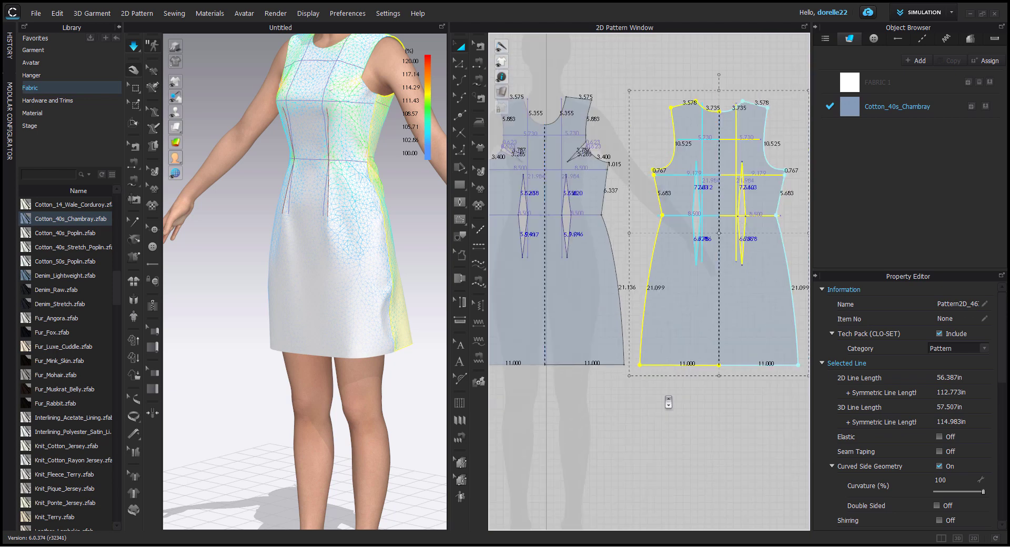
{"action": "left_click", "coordinate": [655, 170]}
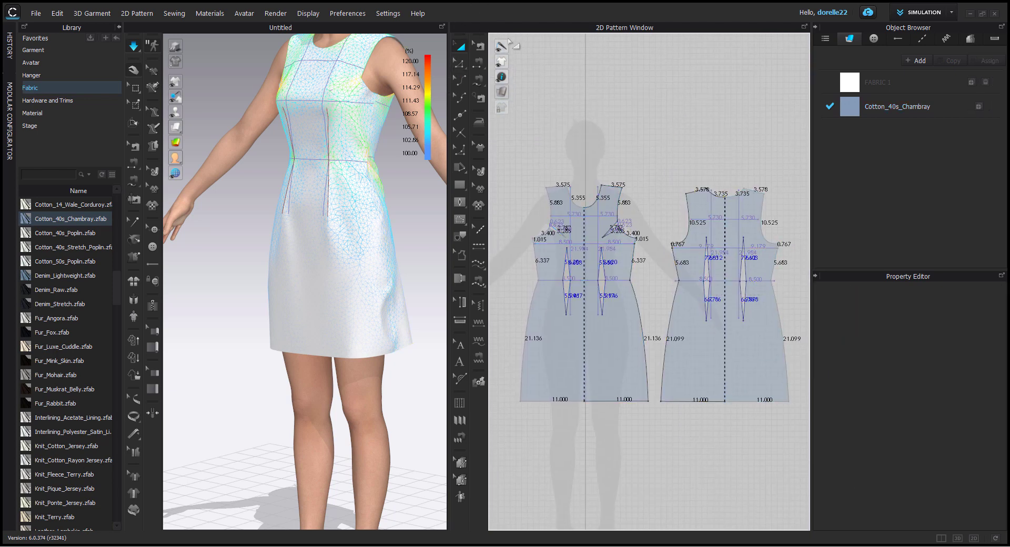
Show the rulers in the 2D pattern window and place a horizontal guide line near the front pattern's underarm.
{"action": "left_click", "coordinate": [549, 78]}
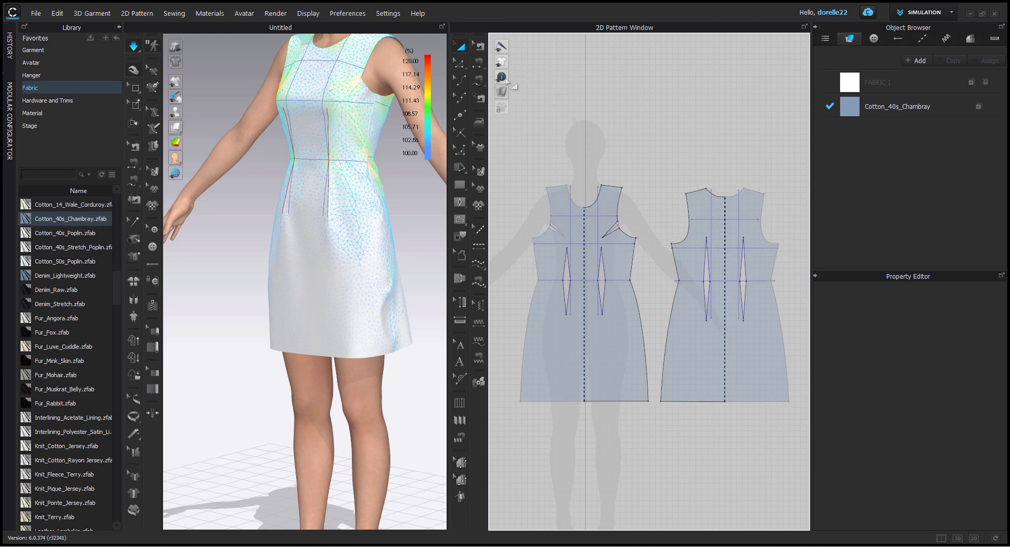
{"action": "left_click", "coordinate": [549, 78]}
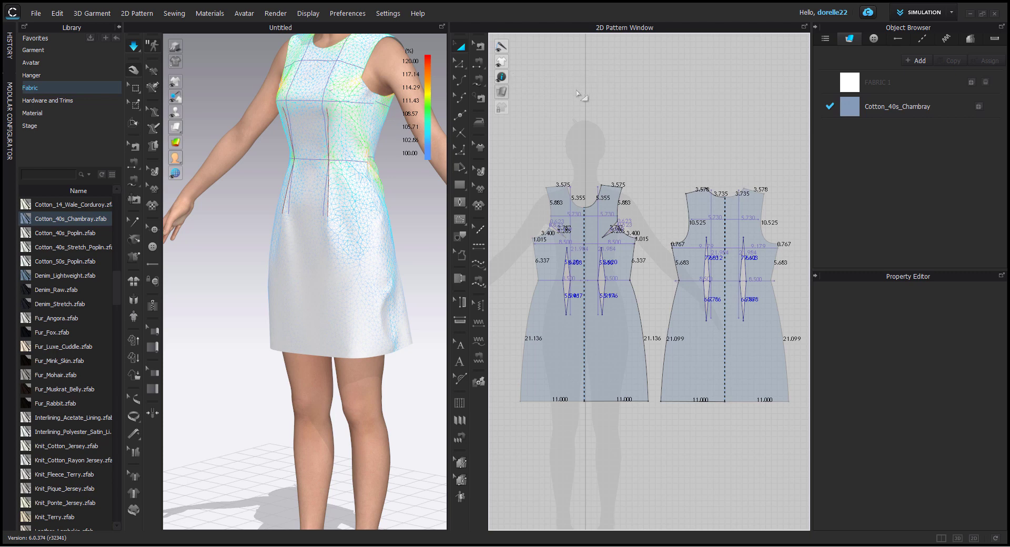
{"action": "mouse_move", "coordinate": [501, 78]}
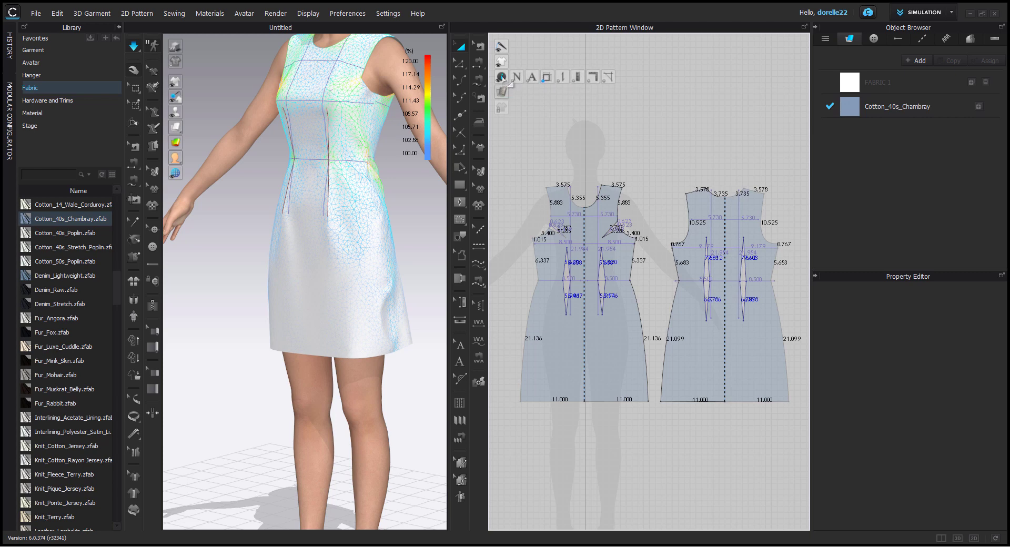
{"action": "left_click", "coordinate": [594, 77]}
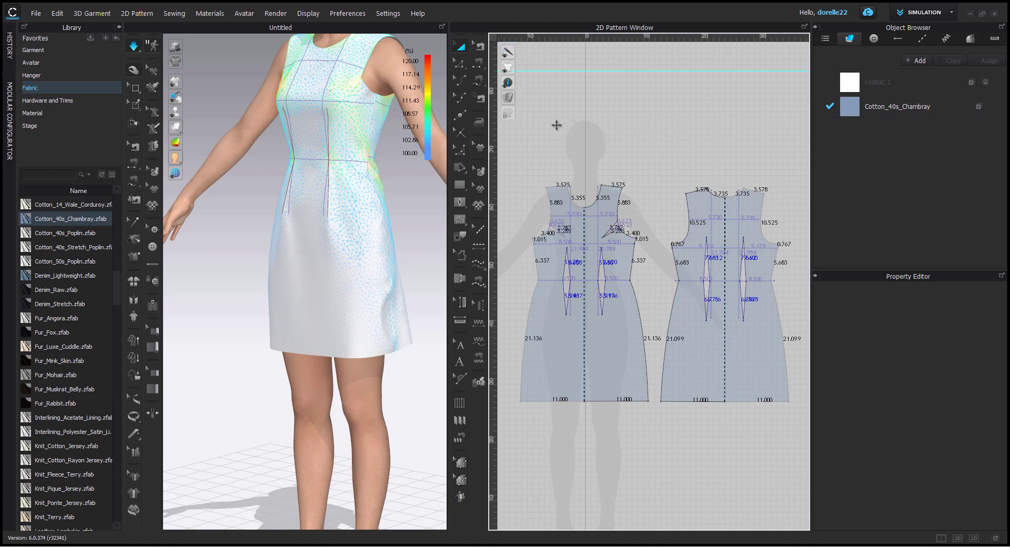
{"action": "left_click_drag", "start_coordinate": [556, 125], "coordinate": [562, 238]}
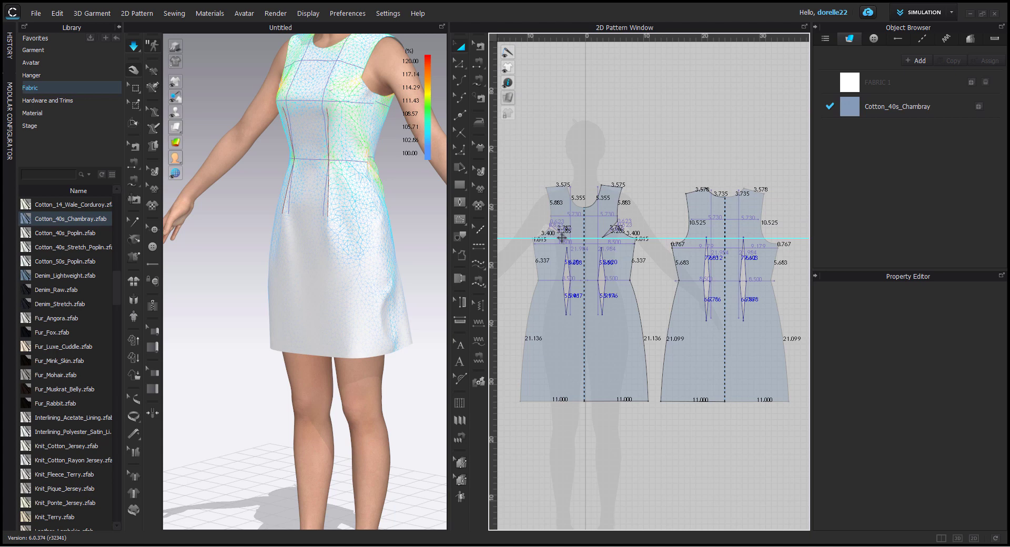
{"action": "left_click", "coordinate": [683, 327]}
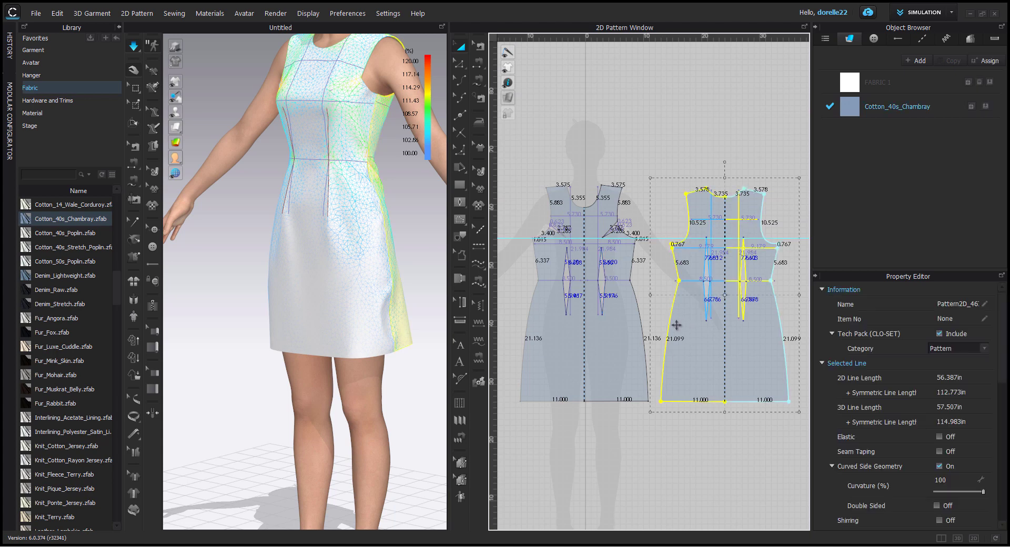
{"action": "left_click", "coordinate": [611, 142]}
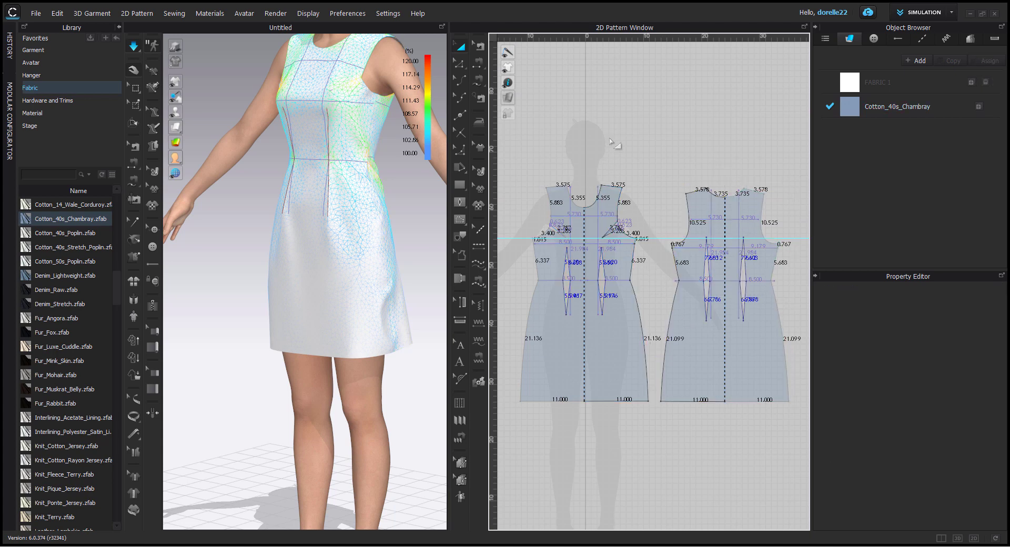
Add horizontal guide lines at the waist and the hem of the front and back patterns.
{"action": "left_click_drag", "start_coordinate": [554, 64], "coordinate": [578, 281]}
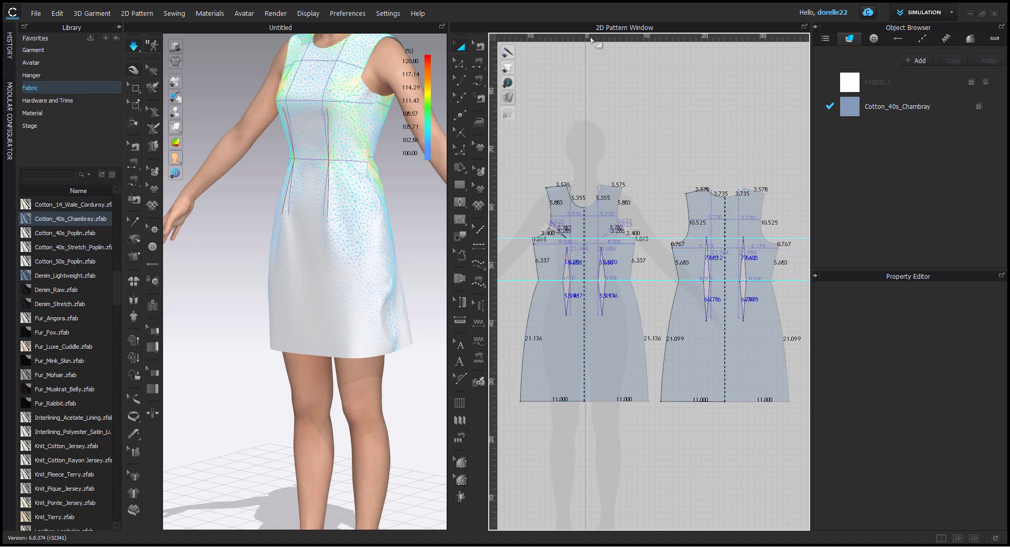
{"action": "left_click_drag", "start_coordinate": [591, 38], "coordinate": [636, 401]}
{"action": "left_click", "coordinate": [726, 296]}
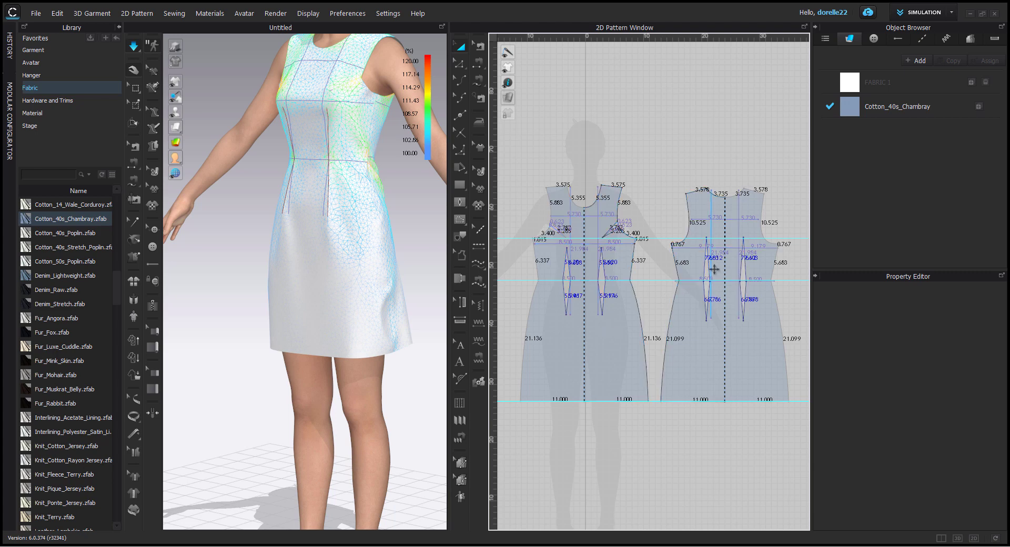
Move the back pattern up until its armhole's underarm corner sits on the underarm guide line shared with the front pattern.
{"action": "right_click_drag", "start_coordinate": [713, 269], "coordinate": [710, 240]}
{"action": "scroll", "coordinate": [685, 223], "scroll_direction": "down", "scroll_amount": 2}
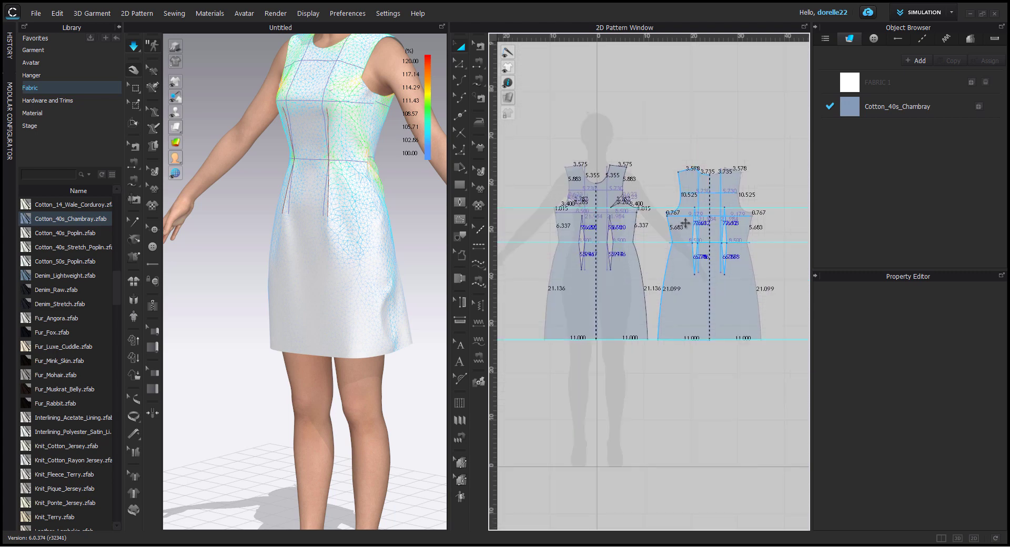
{"action": "scroll", "coordinate": [685, 223], "scroll_direction": "up", "scroll_amount": 4}
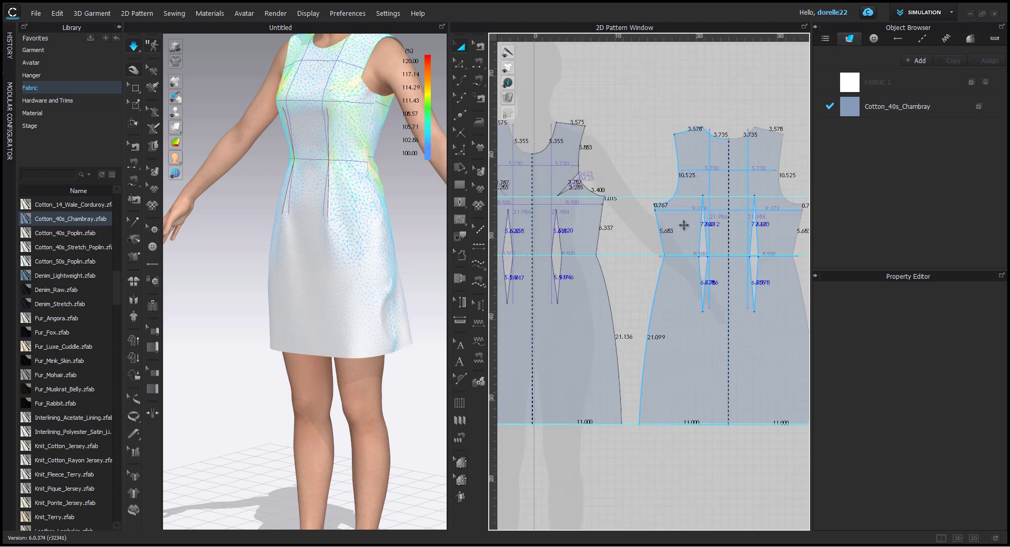
{"action": "left_click", "coordinate": [682, 227]}
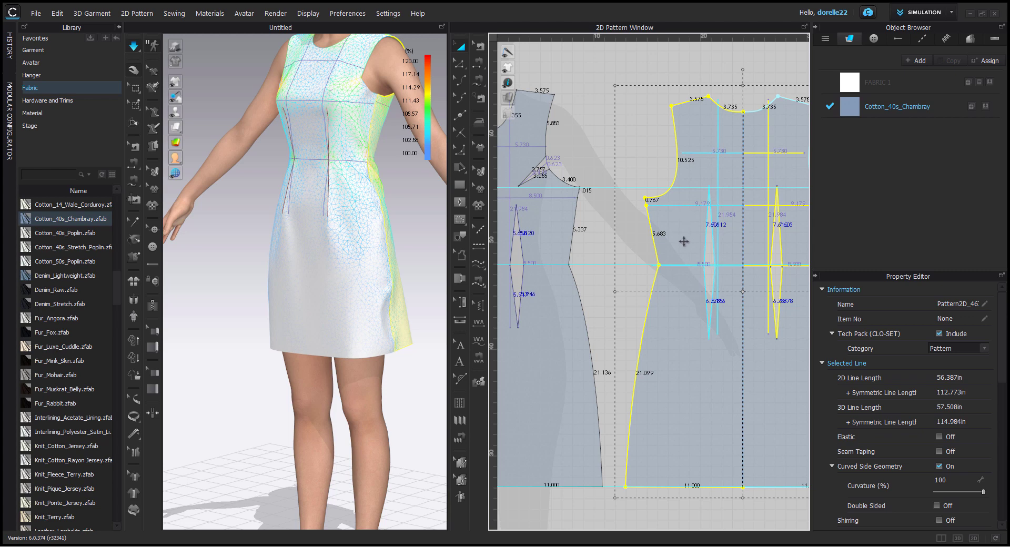
{"action": "left_click", "coordinate": [629, 254]}
{"action": "left_click_drag", "start_coordinate": [663, 239], "coordinate": [666, 227]}
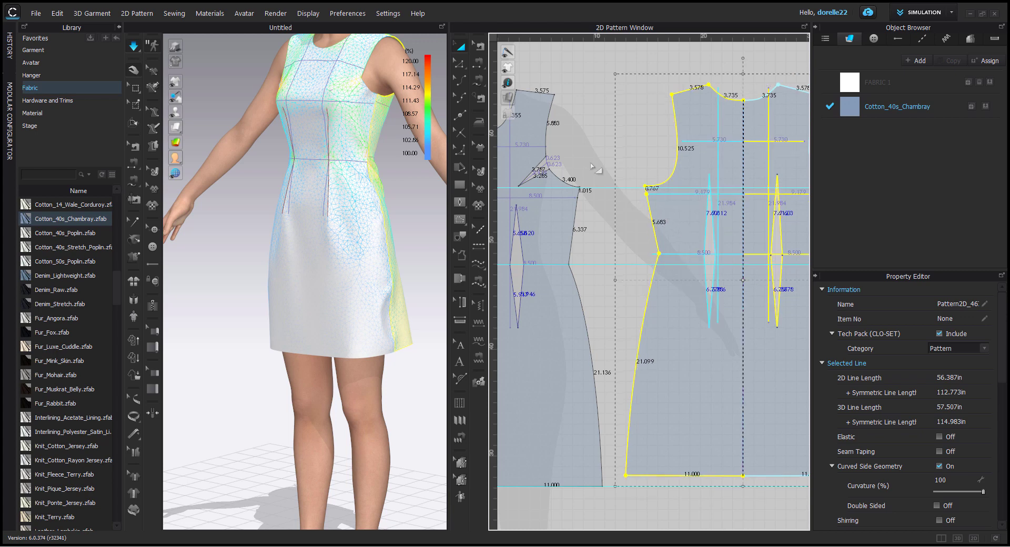
{"action": "key", "text": "Down"}
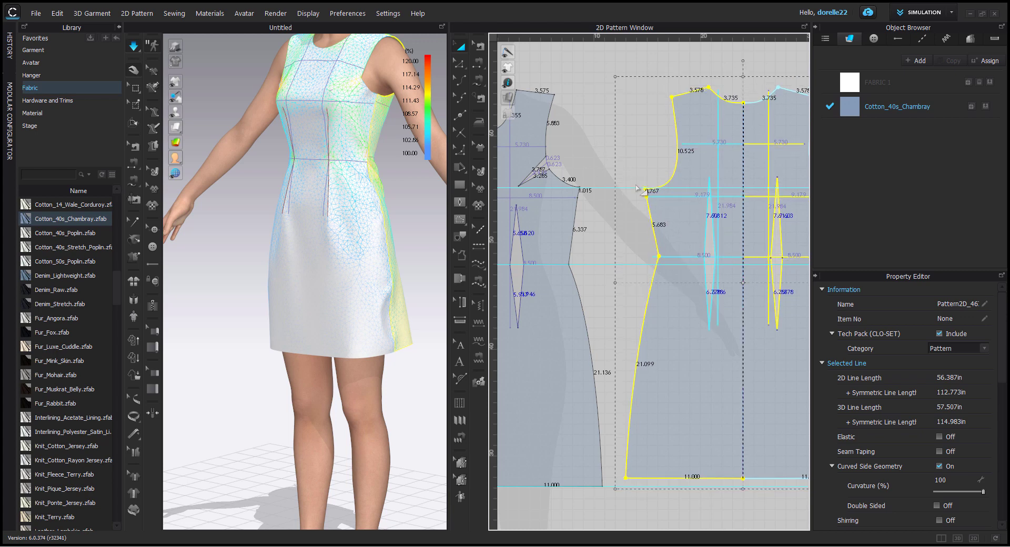
{"action": "left_click", "coordinate": [599, 126]}
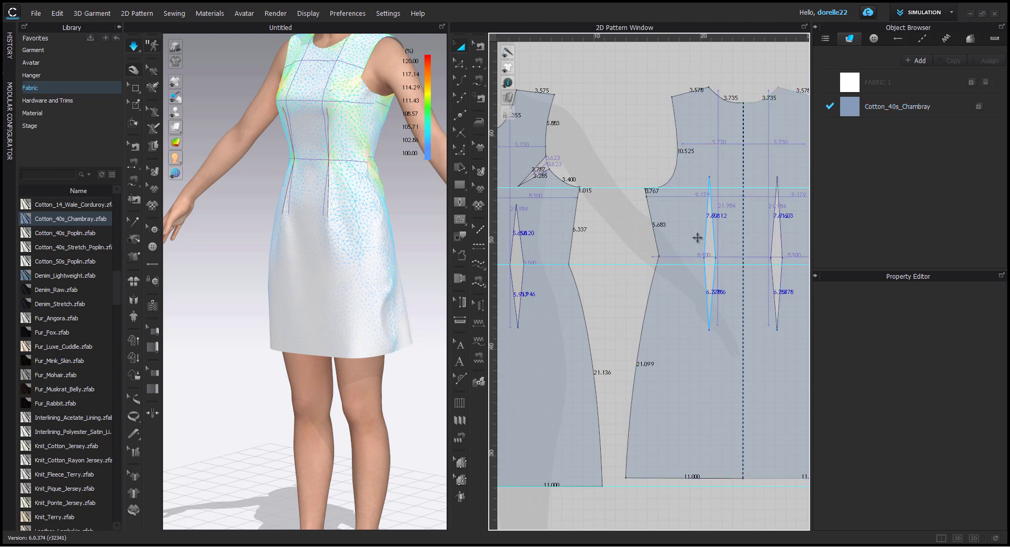
Lower the back pattern's waist baseline onto the horizontal waist guide line.
{"action": "left_click", "coordinate": [733, 257]}
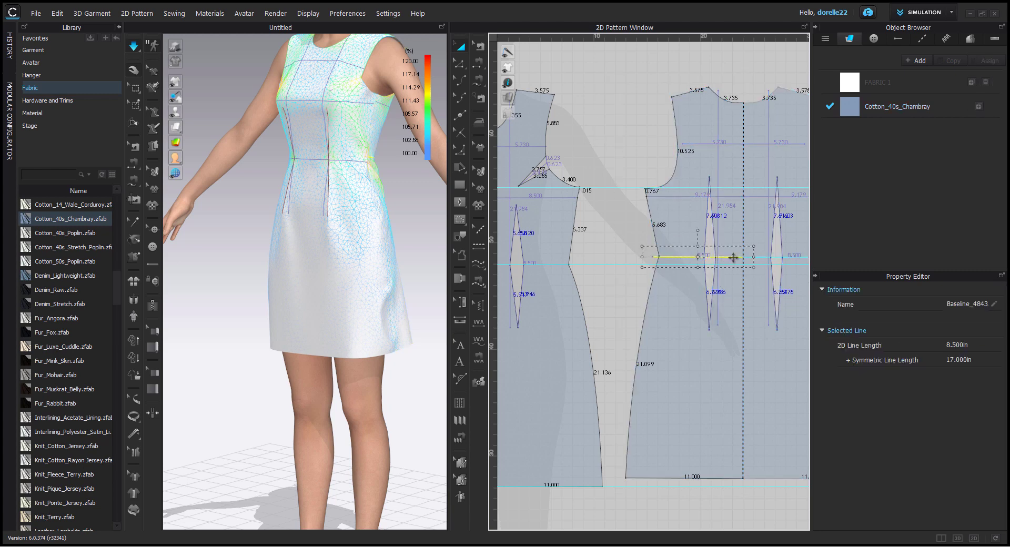
{"action": "left_click", "coordinate": [636, 253]}
{"action": "left_click_drag", "start_coordinate": [680, 259], "coordinate": [681, 265]}
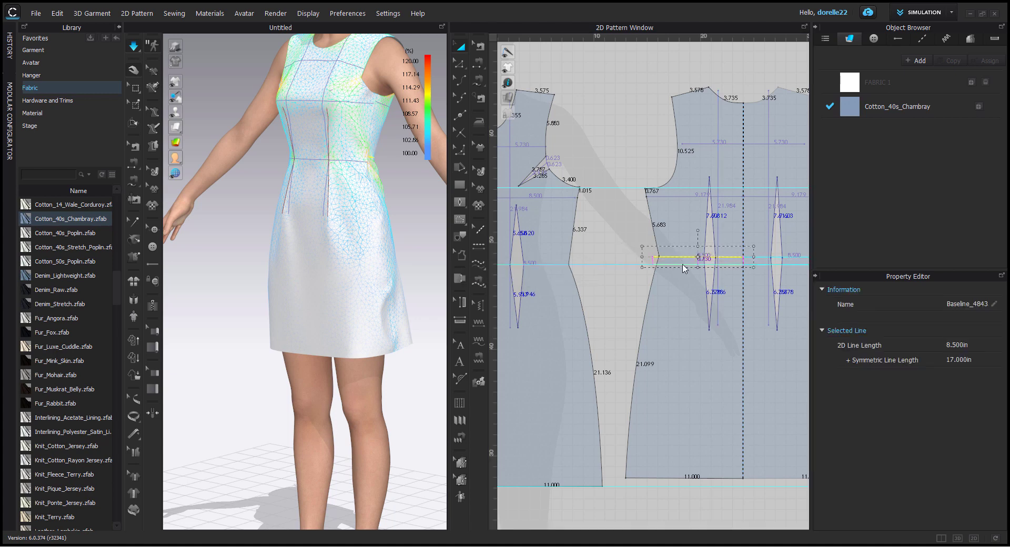
{"action": "left_click_drag", "start_coordinate": [626, 245], "coordinate": [626, 245]}
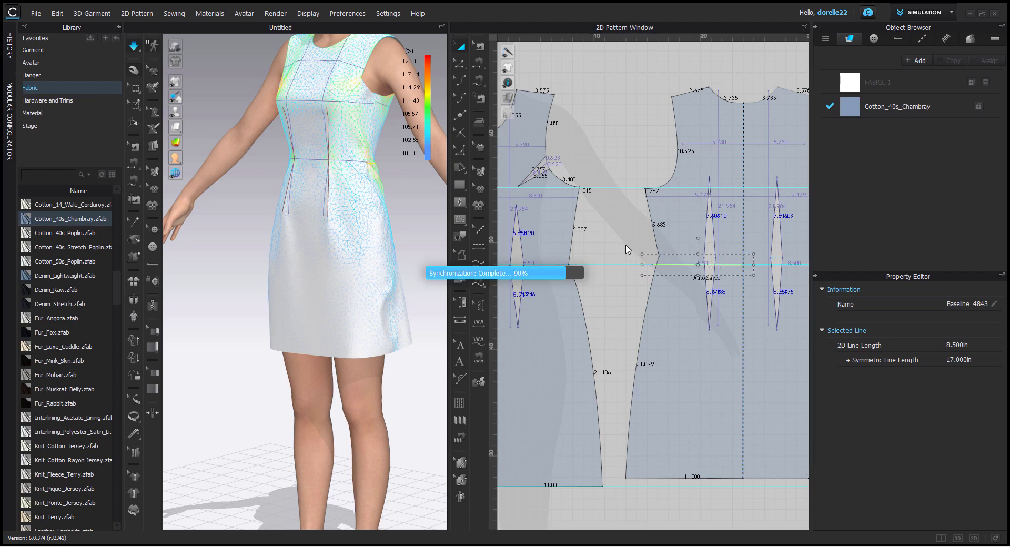
{"action": "key", "text": "ctrl+z"}
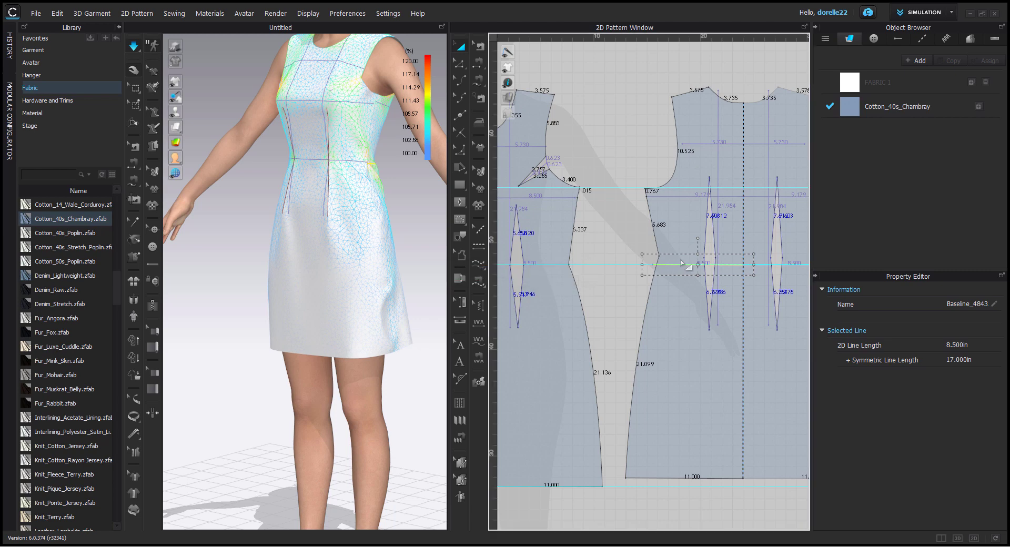
{"action": "scroll", "coordinate": [644, 258], "scroll_direction": "up", "scroll_amount": 3}
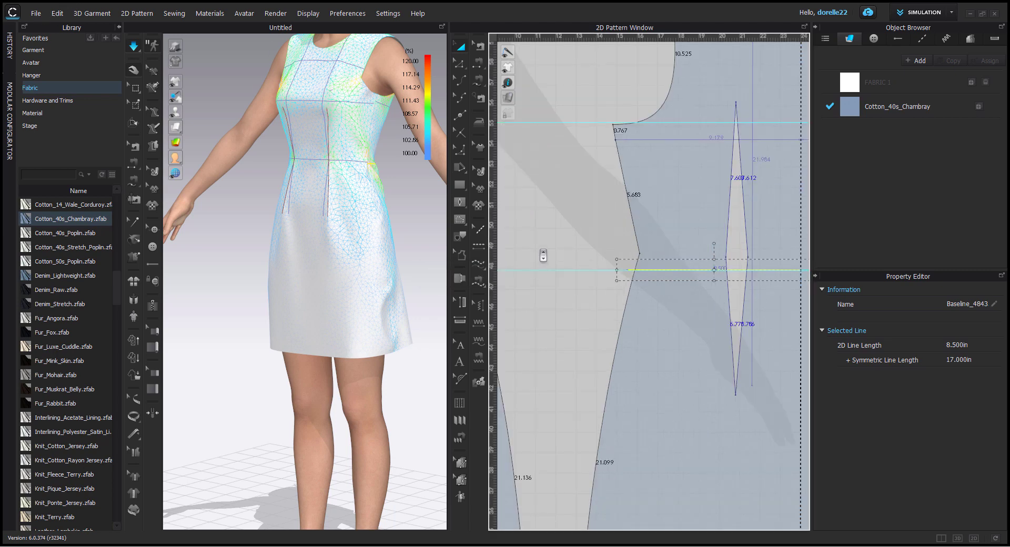
{"action": "left_click", "coordinate": [423, 227]}
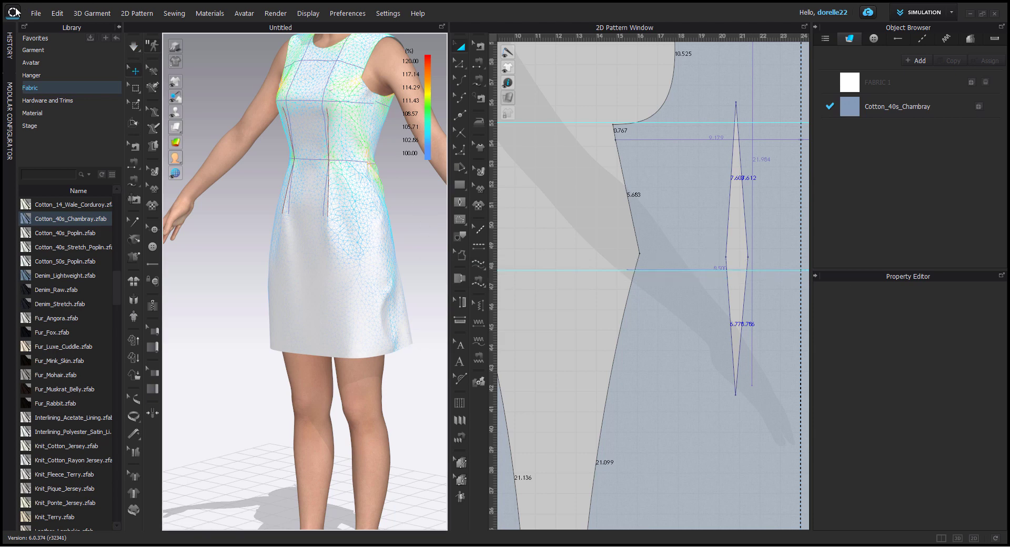
Save the project as plain-chambray in the TUTORIALS folder.
{"action": "left_click", "coordinate": [31, 12]}
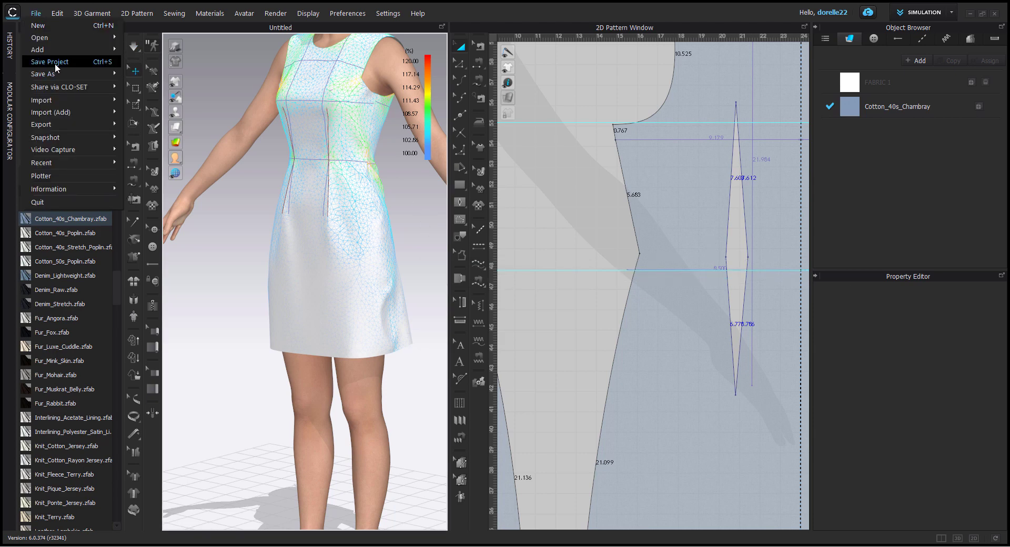
{"action": "left_click", "coordinate": [55, 62]}
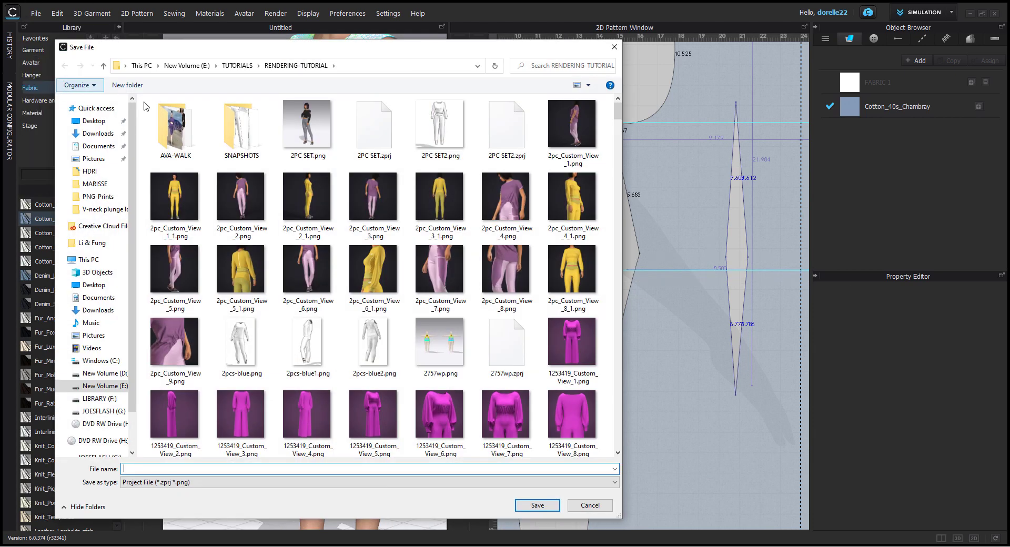
{"action": "left_click", "coordinate": [237, 66]}
{"action": "scroll", "coordinate": [367, 184], "scroll_direction": "down", "scroll_amount": 10}
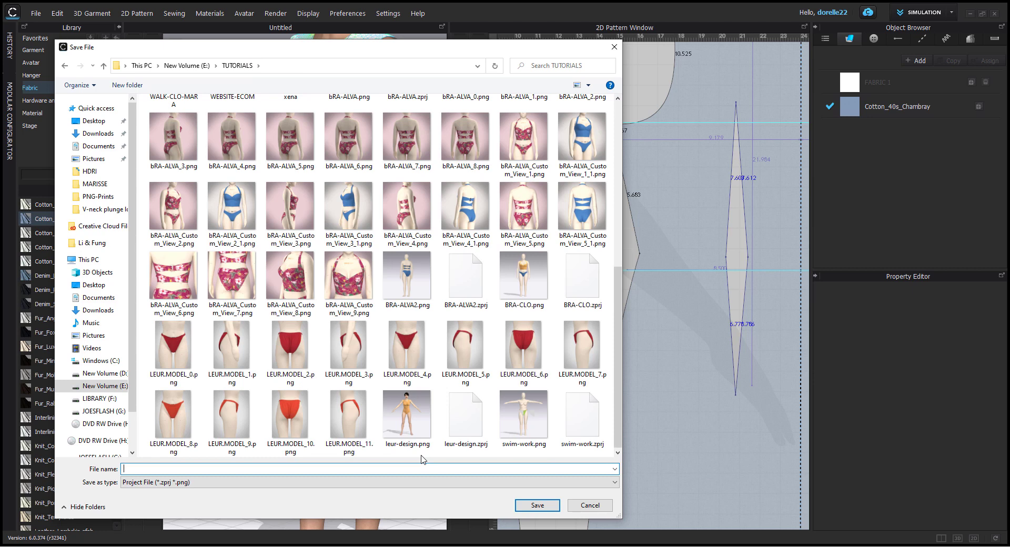
{"action": "type", "text": "p"}
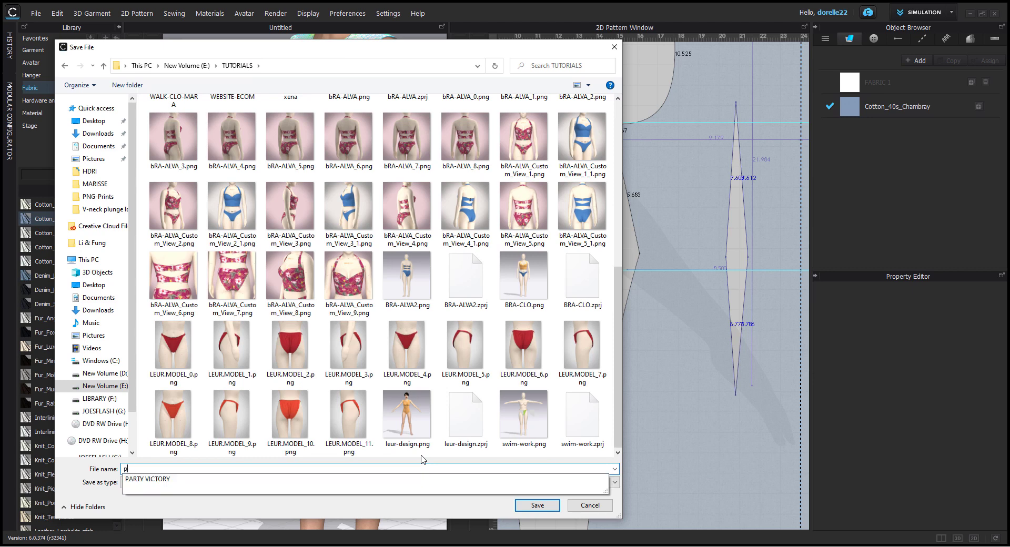
{"action": "type", "text": "lain-chambray"}
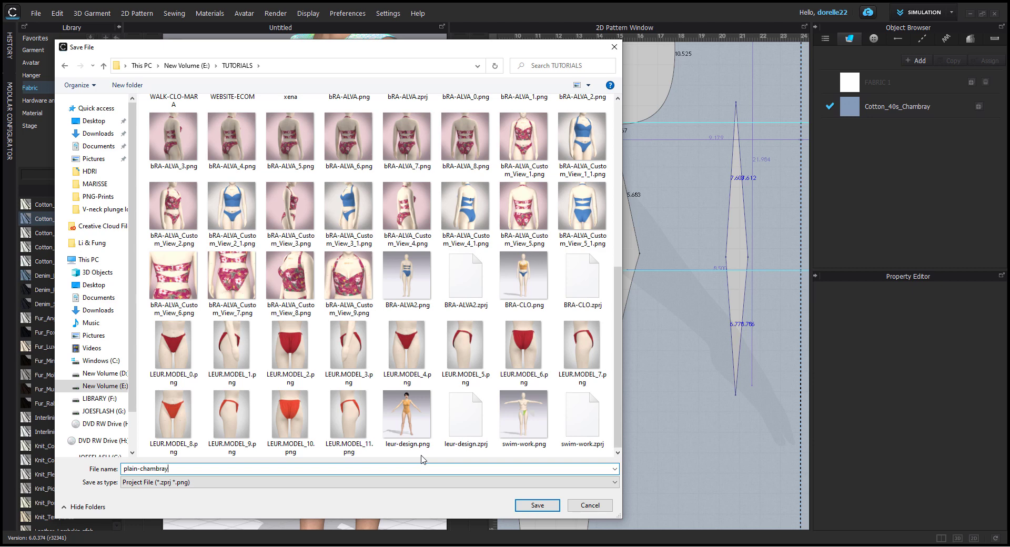
{"action": "key", "text": "Return"}
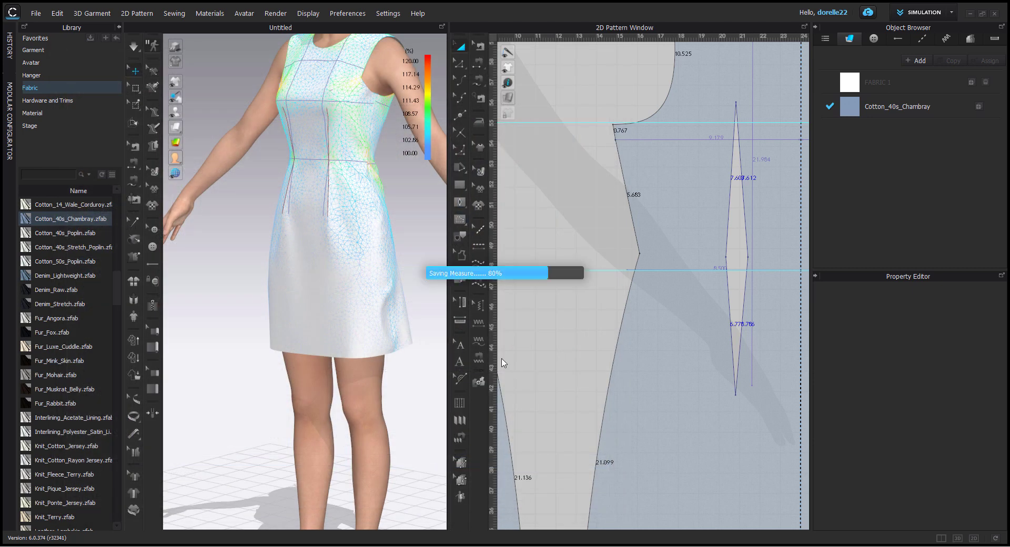
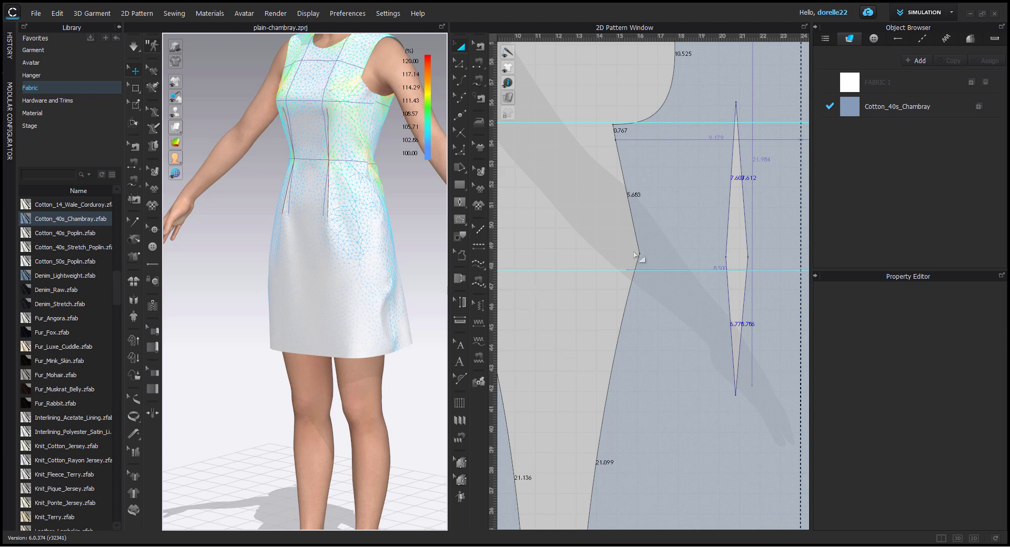
Lower the back's waist points on the side seam and darts to the waist guide line, and lengthen the darts downward about 1.47 in.
{"action": "left_click", "coordinate": [459, 64]}
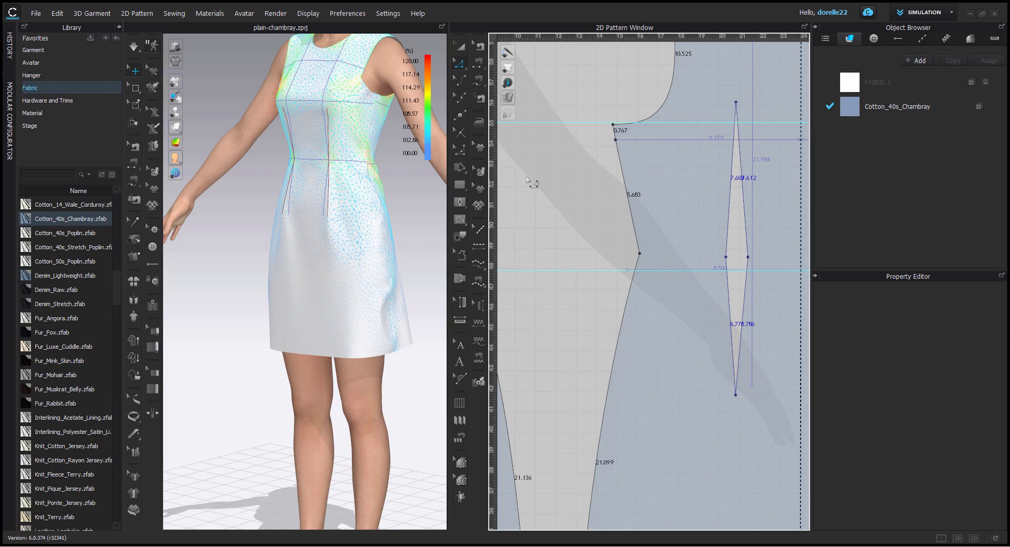
{"action": "left_click_drag", "start_coordinate": [640, 255], "coordinate": [636, 270]}
{"action": "right_click_drag", "start_coordinate": [668, 263], "coordinate": [590, 251]}
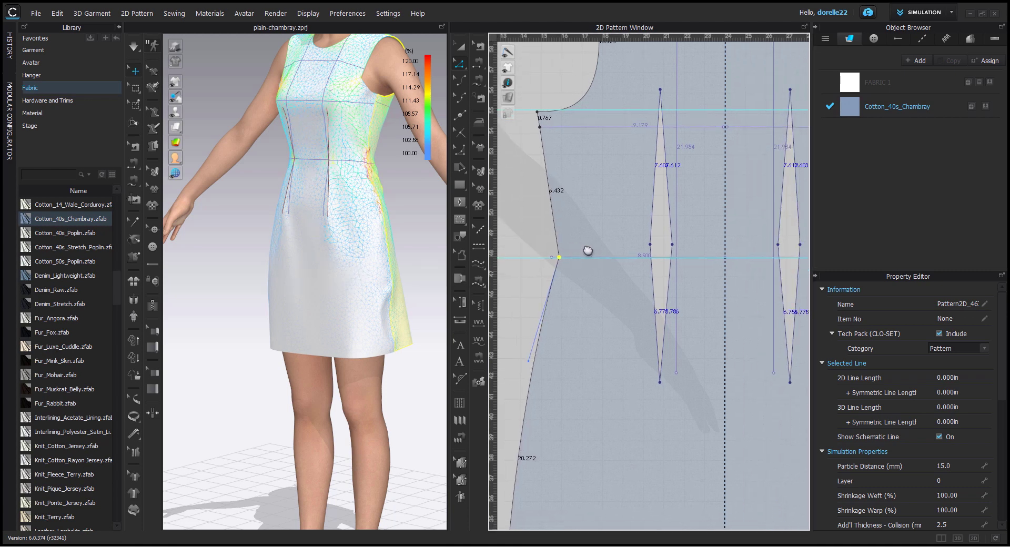
{"action": "left_click_drag", "start_coordinate": [606, 231], "coordinate": [669, 257]}
{"action": "left_click_drag", "start_coordinate": [656, 382], "coordinate": [658, 410]}
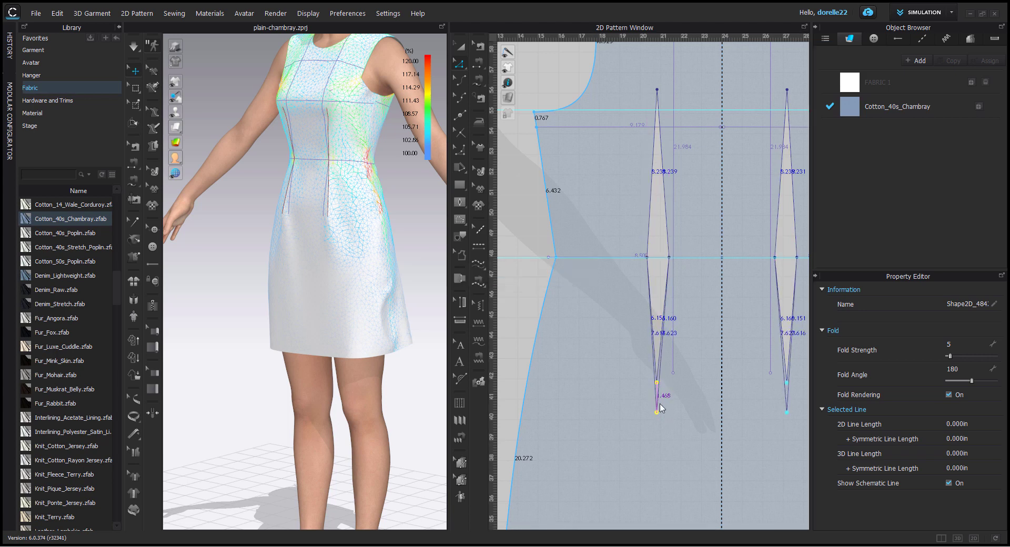
Extend the lower end of the back pattern's vertical baseline to the pattern outline at the hem, adding a point there.
{"action": "left_click", "coordinate": [673, 373]}
{"action": "right_click", "coordinate": [673, 373]}
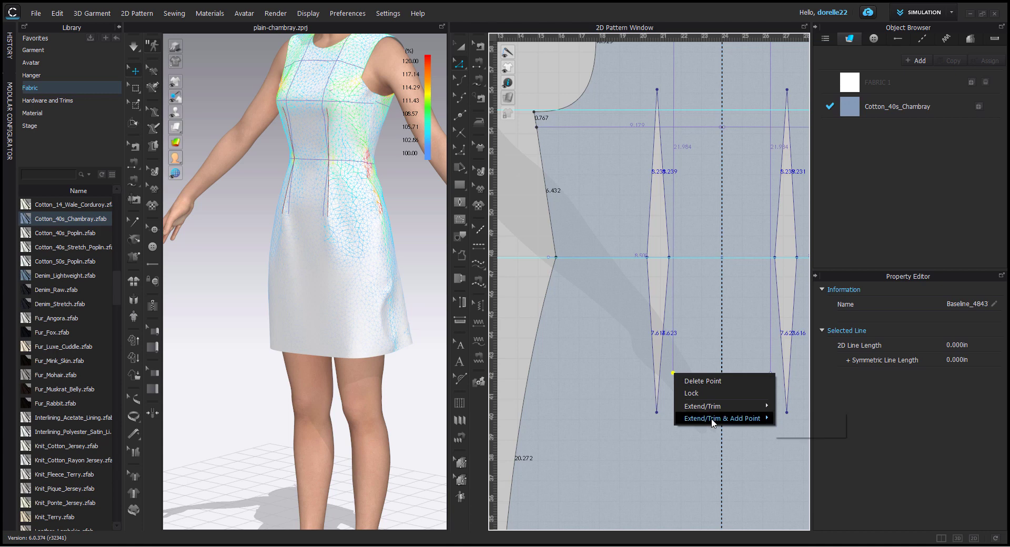
{"action": "mouse_move", "coordinate": [714, 418]}
{"action": "left_click", "coordinate": [812, 420]}
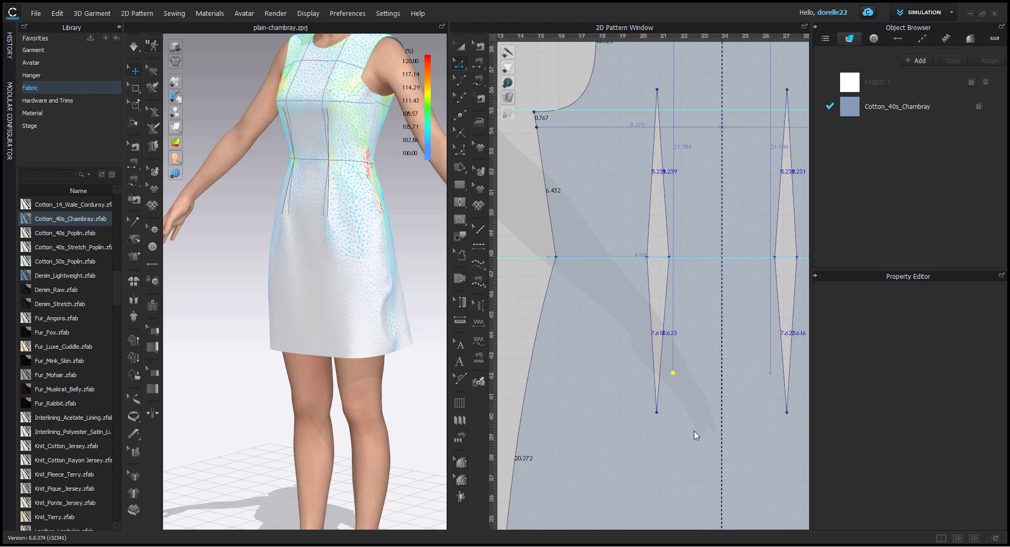
Extend the lower end of the front pattern's vertical baseline down to the hem, adding a point where it meets the outline.
{"action": "scroll", "coordinate": [699, 434], "scroll_direction": "down", "scroll_amount": 5}
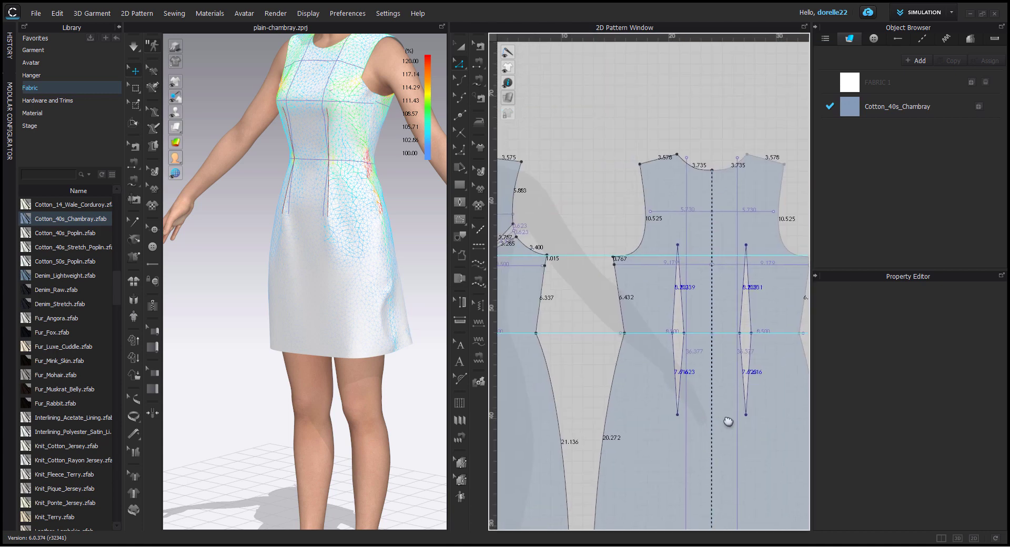
{"action": "left_click", "coordinate": [680, 374]}
{"action": "right_click", "coordinate": [679, 373]}
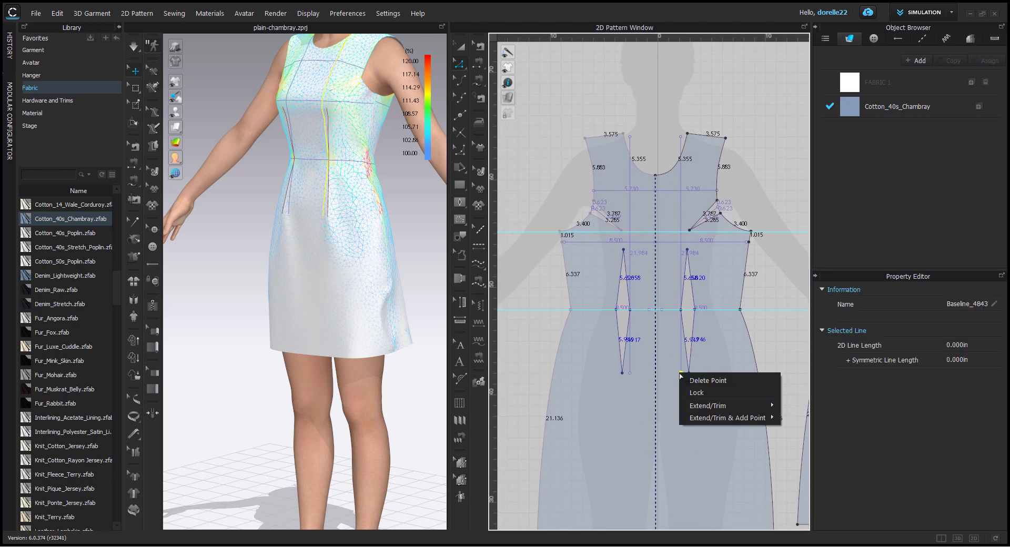
{"action": "mouse_move", "coordinate": [716, 416]}
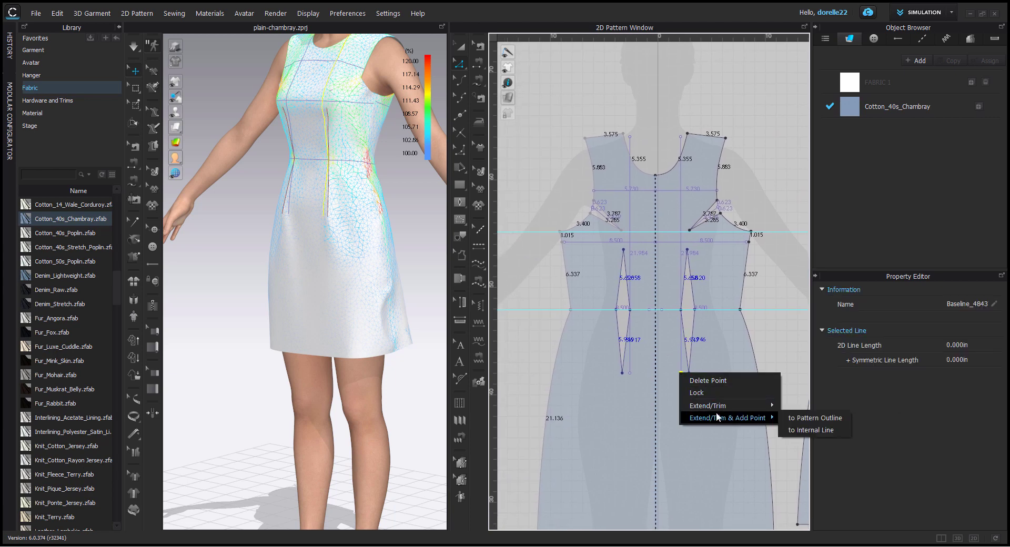
{"action": "left_click", "coordinate": [813, 431]}
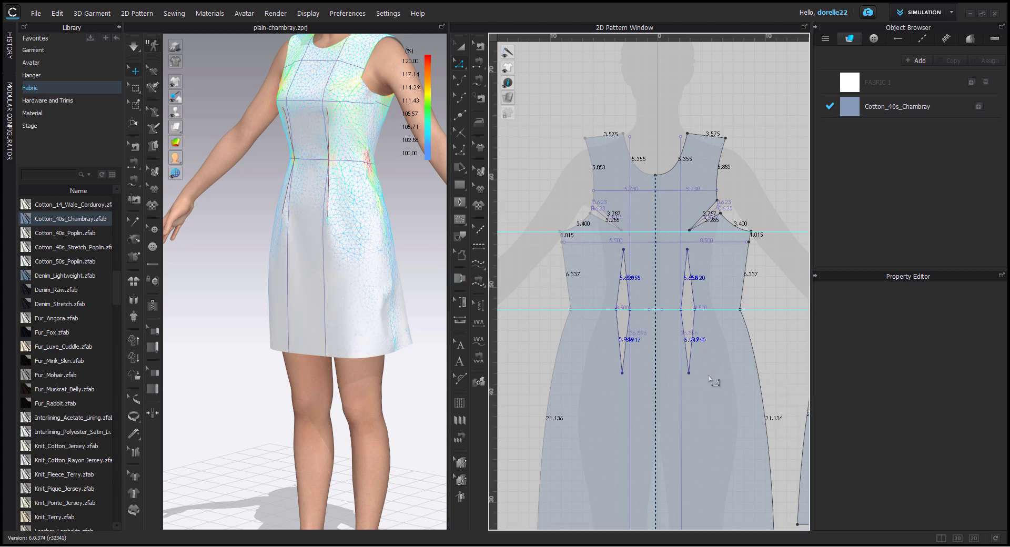
Lower the back pattern's hem segments and its centre hem point onto the hem guide line so the hem is straight.
{"action": "right_click", "coordinate": [708, 376]}
{"action": "left_click", "coordinate": [758, 208]}
{"action": "middle_click_drag", "start_coordinate": [770, 215], "coordinate": [584, 93]}
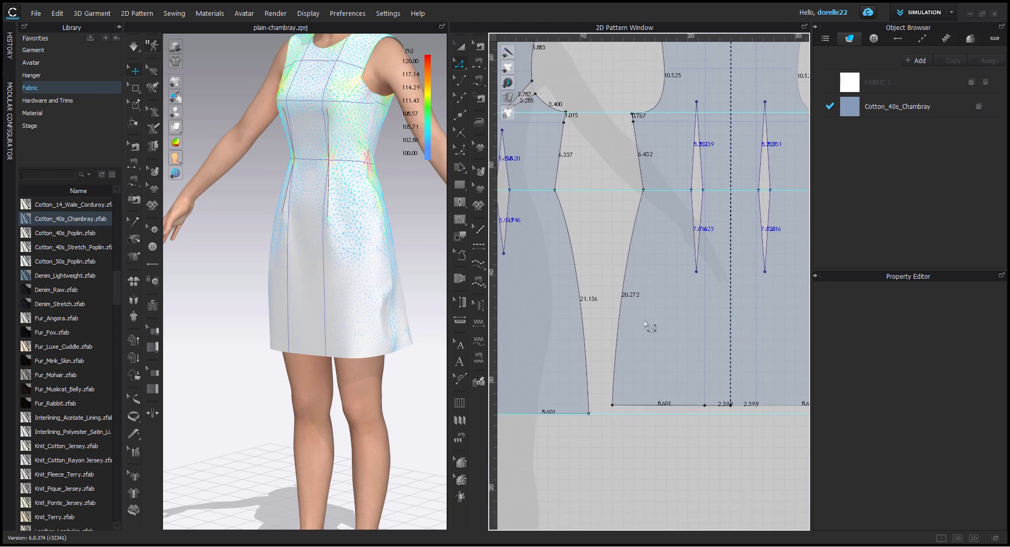
{"action": "left_click_drag", "start_coordinate": [650, 405], "coordinate": [646, 414]}
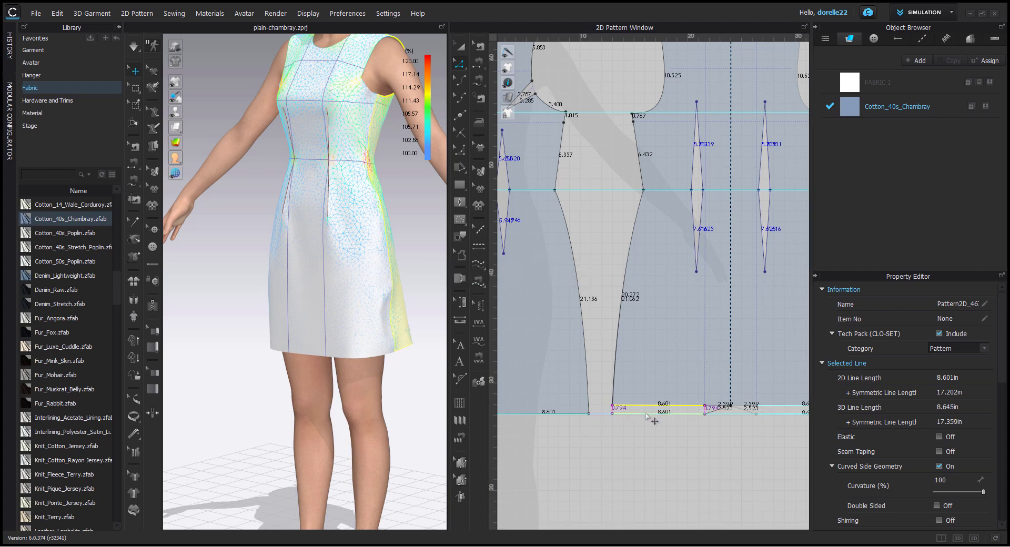
{"action": "middle_click_drag", "start_coordinate": [713, 412], "coordinate": [659, 283]}
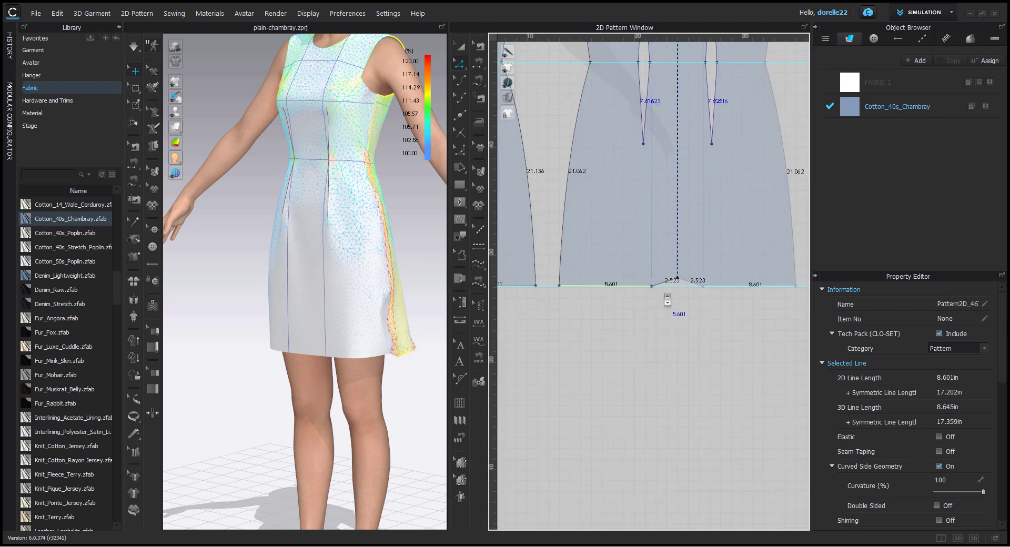
{"action": "scroll", "coordinate": [663, 293], "scroll_direction": "up", "scroll_amount": 5}
{"action": "left_click", "coordinate": [705, 248]}
{"action": "left_click_drag", "start_coordinate": [705, 249], "coordinate": [707, 272]}
{"action": "left_click", "coordinate": [713, 294]}
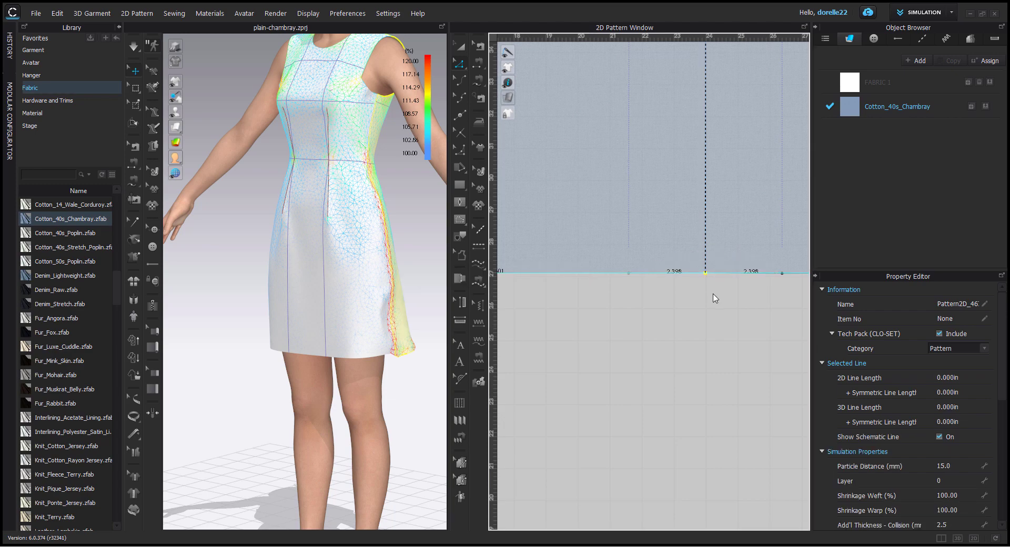
Simulate the dress with the adjusted back pattern and turn the avatar to examine the side seam.
{"action": "scroll", "coordinate": [714, 301], "scroll_direction": "down", "scroll_amount": 5}
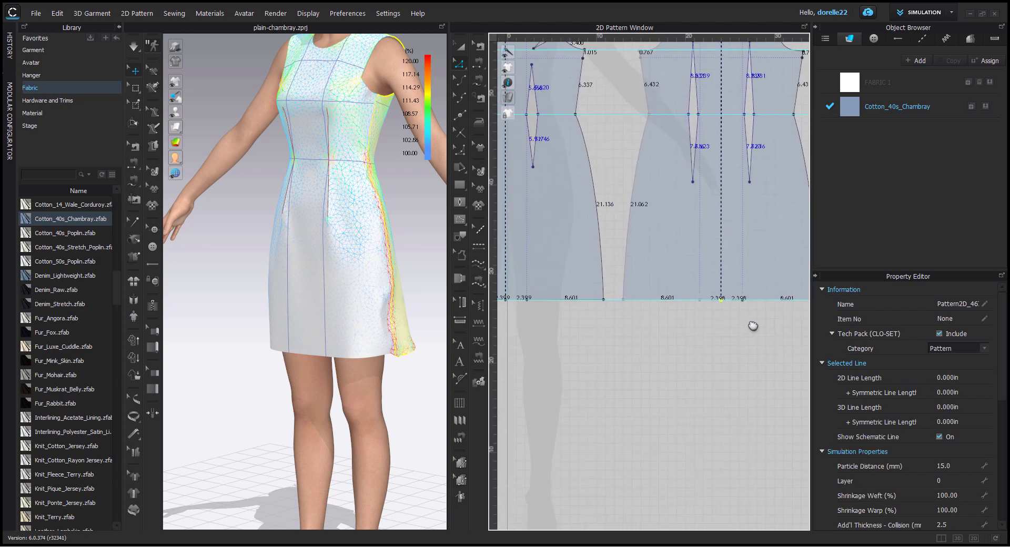
{"action": "left_click", "coordinate": [134, 49]}
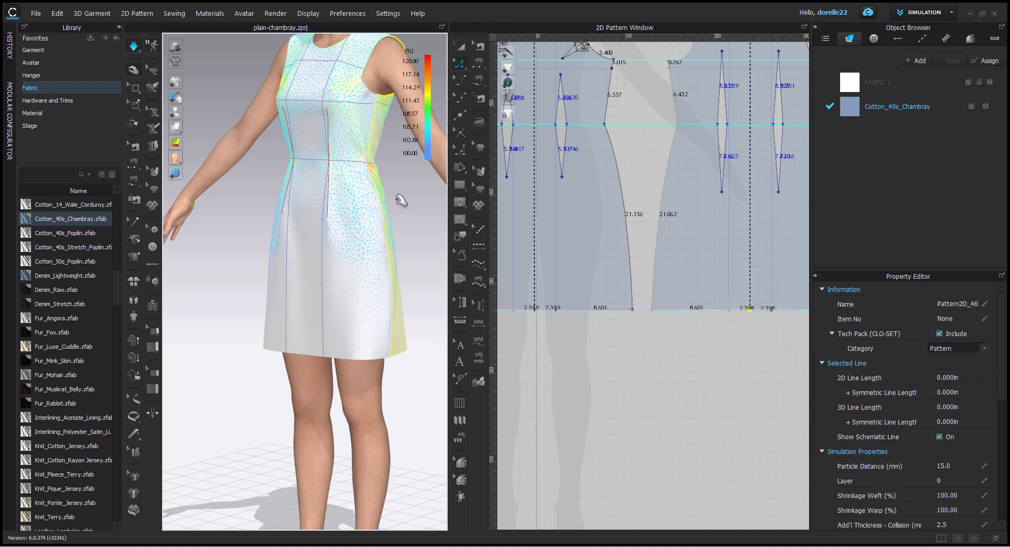
{"action": "right_click_drag", "start_coordinate": [405, 204], "coordinate": [327, 204]}
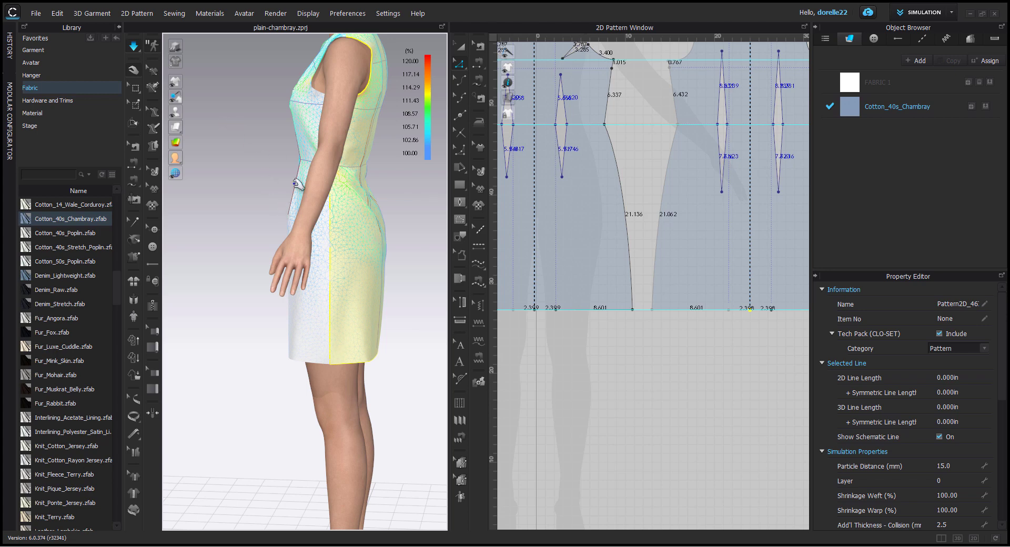
Lower the front pattern's symmetric waist darts slightly below their position on the waistline.
{"action": "mouse_move", "coordinate": [412, 305]}
{"action": "right_mouse_down"}
{"action": "mouse_move", "coordinate": [418, 277]}
{"action": "mouse_move", "coordinate": [413, 293]}
{"action": "mouse_move", "coordinate": [300, 292]}
{"action": "mouse_move", "coordinate": [422, 306]}
{"action": "mouse_move", "coordinate": [413, 297]}
{"action": "right_mouse_up"}
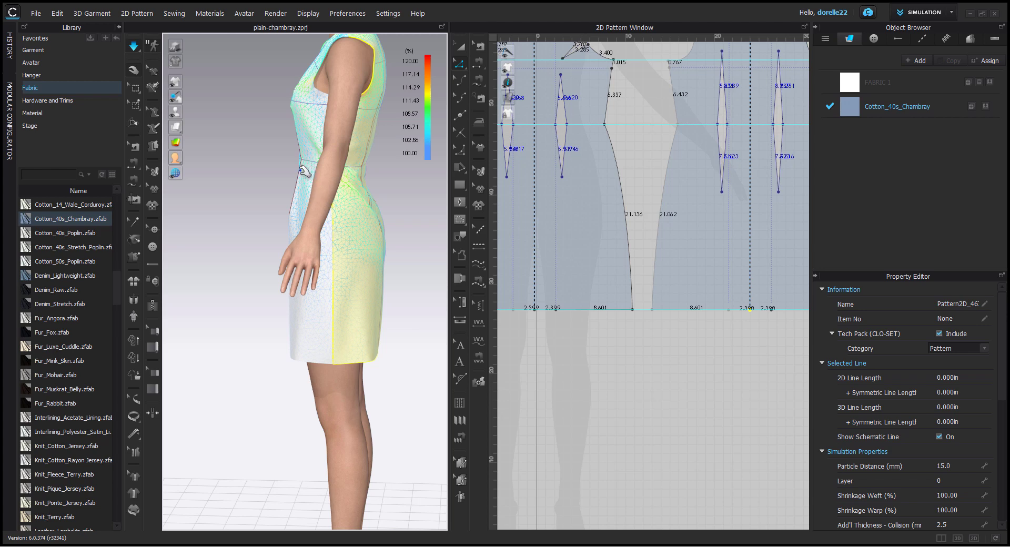
{"action": "middle_click_drag", "start_coordinate": [600, 184], "coordinate": [697, 261]}
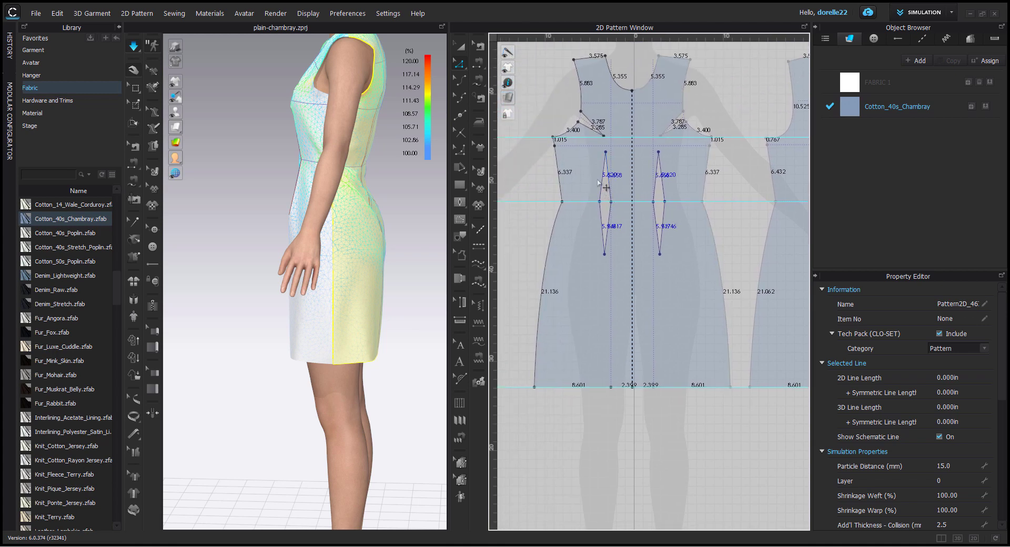
{"action": "left_click_drag", "start_coordinate": [595, 149], "coordinate": [599, 152]}
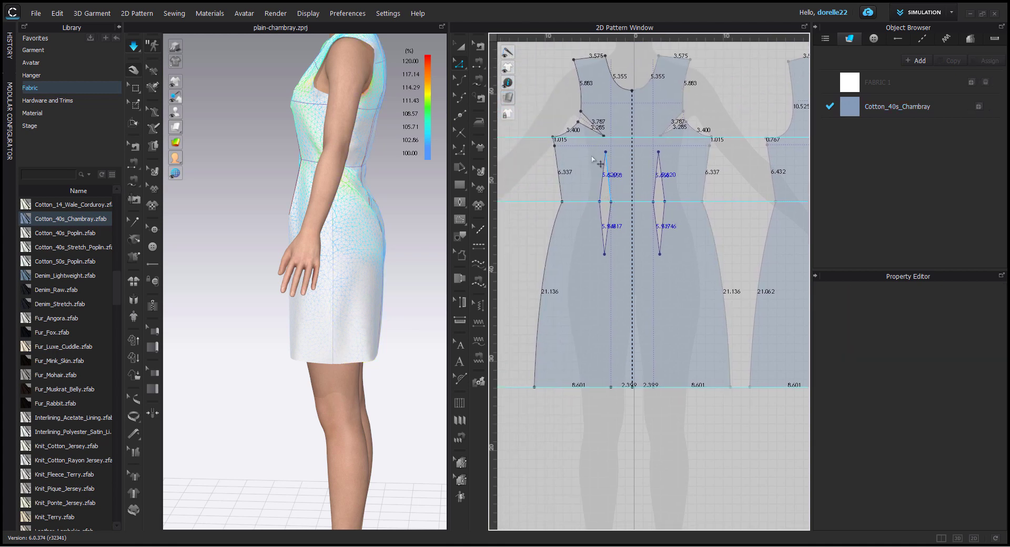
{"action": "left_click_drag", "start_coordinate": [622, 275], "coordinate": [623, 276]}
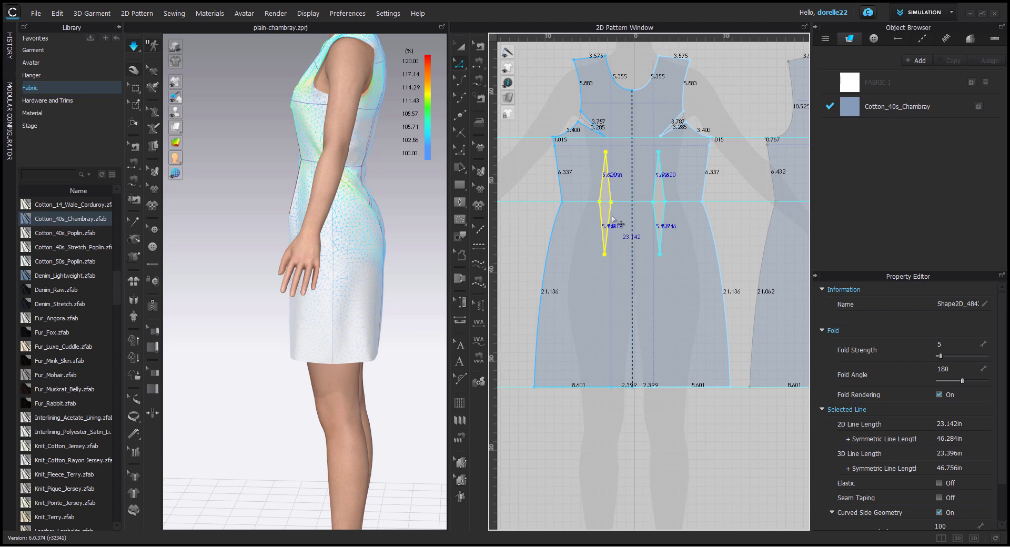
{"action": "left_click_drag", "start_coordinate": [617, 227], "coordinate": [612, 224]}
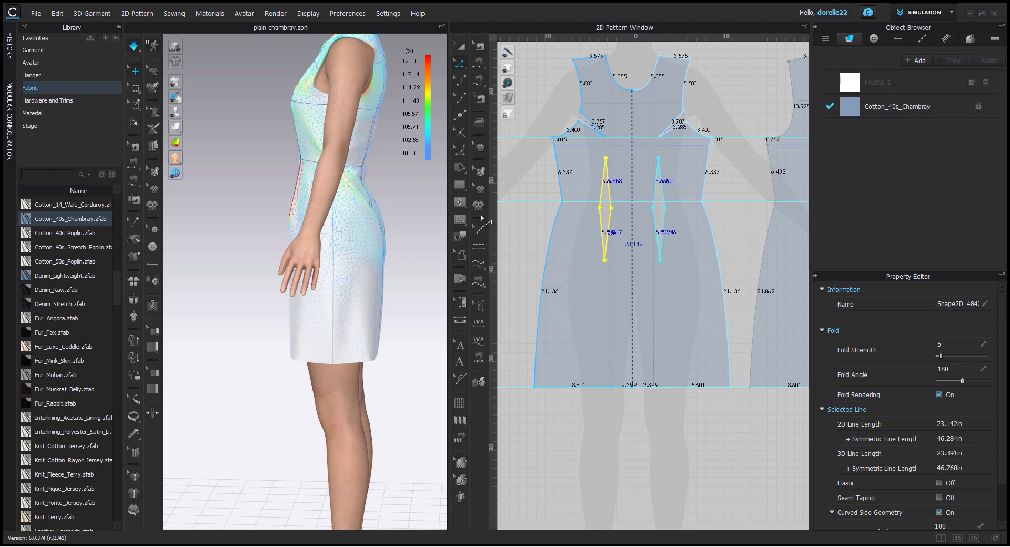
Simulate the dress with the lowered front darts and tug its fabric at the front waist and back to settle it.
{"action": "key", "text": "space"}
{"action": "left_click", "coordinate": [302, 171]}
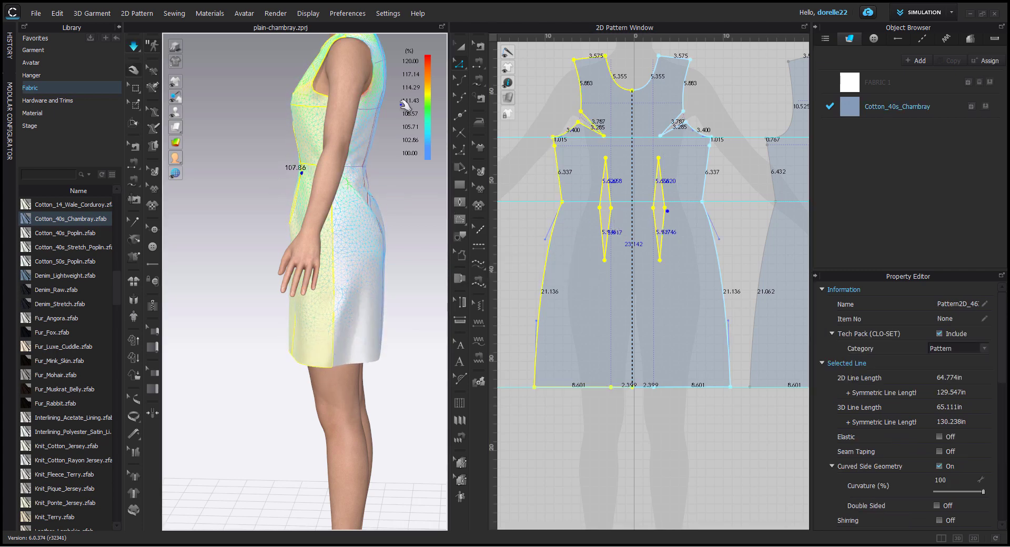
{"action": "left_click", "coordinate": [388, 77]}
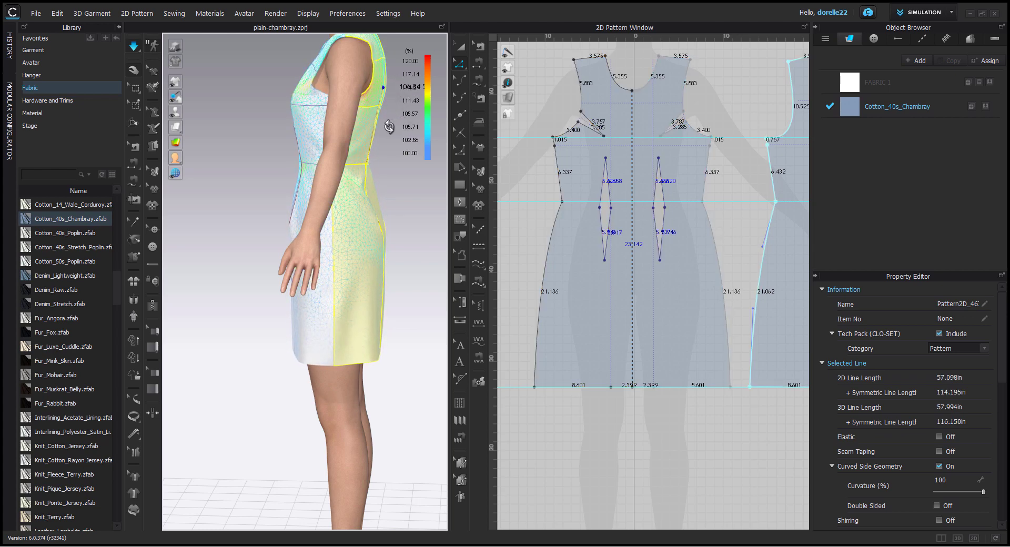
{"action": "right_click_drag", "start_coordinate": [392, 127], "coordinate": [332, 234]}
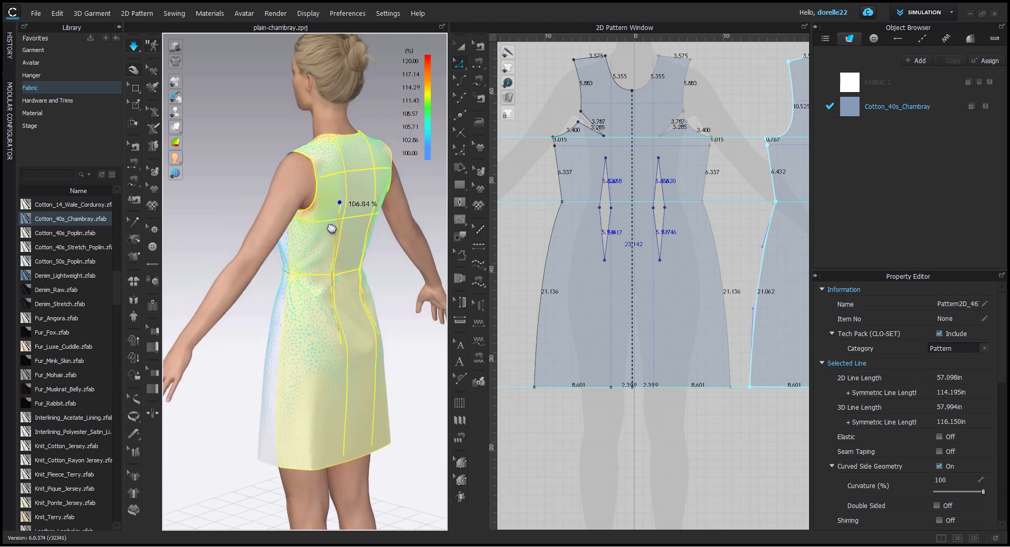
{"action": "left_click_drag", "start_coordinate": [363, 179], "coordinate": [324, 157]}
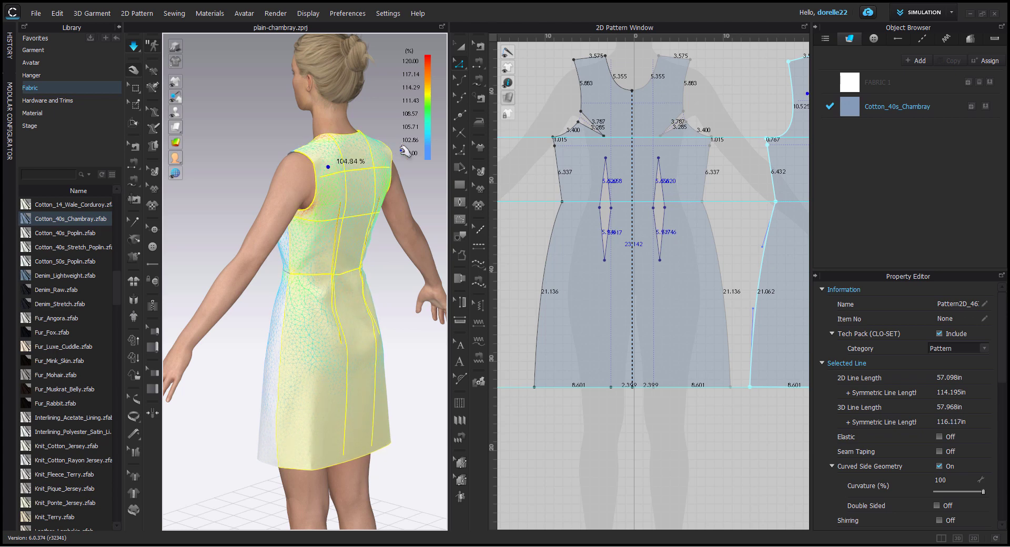
Lower the back pattern's shoulder and neckline segments together slightly, bringing each armhole curve to about 10.25 in.
{"action": "right_click_drag", "start_coordinate": [418, 184], "coordinate": [360, 174]}
{"action": "middle_click_drag", "start_coordinate": [360, 173], "coordinate": [268, 187]}
{"action": "middle_click_drag", "start_coordinate": [712, 108], "coordinate": [558, 184]}
{"action": "left_click_drag", "start_coordinate": [576, 130], "coordinate": [721, 159]}
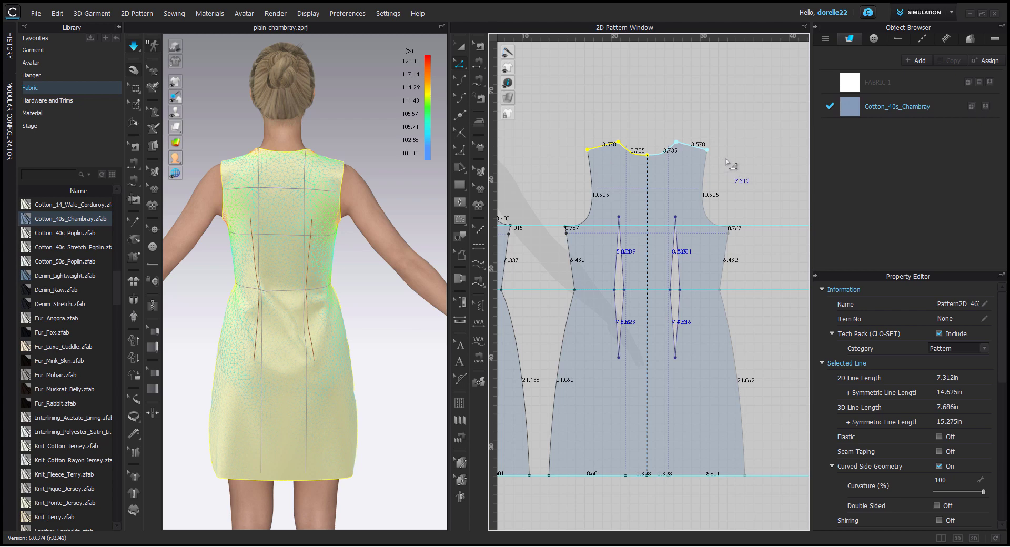
{"action": "left_click_drag", "start_coordinate": [666, 154], "coordinate": [666, 160]}
{"action": "left_click", "coordinate": [747, 141]}
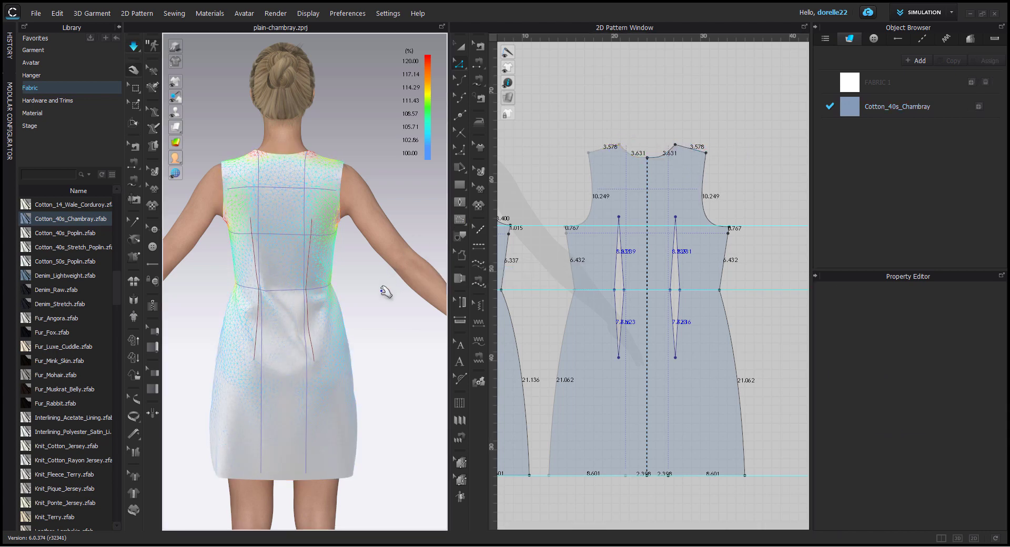
Examine the back of the simulated dress from several angles, tugging the fabric around the waist and hips.
{"action": "right_click_drag", "start_coordinate": [390, 281], "coordinate": [433, 270]}
{"action": "right_click_drag", "start_coordinate": [346, 263], "coordinate": [439, 244]}
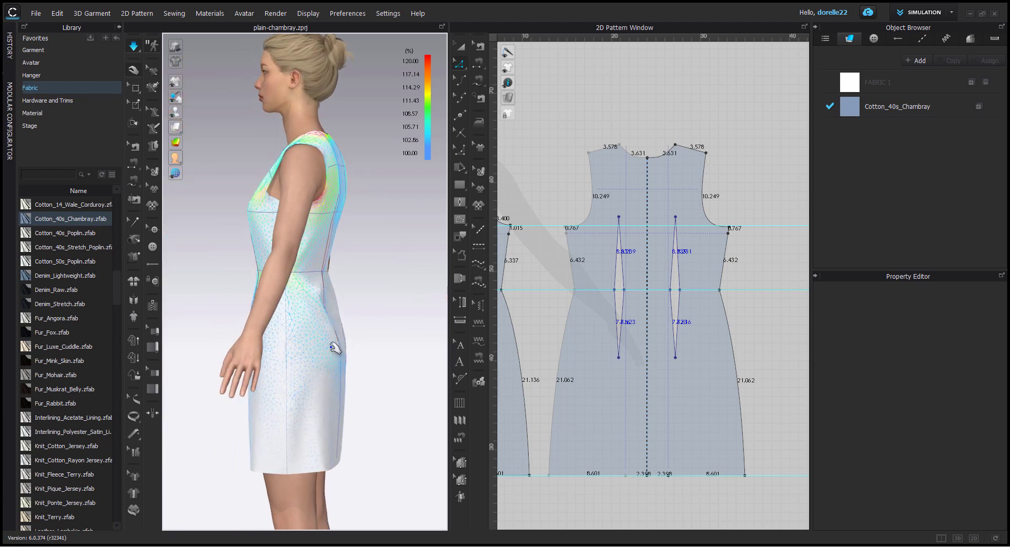
{"action": "left_click", "coordinate": [318, 354]}
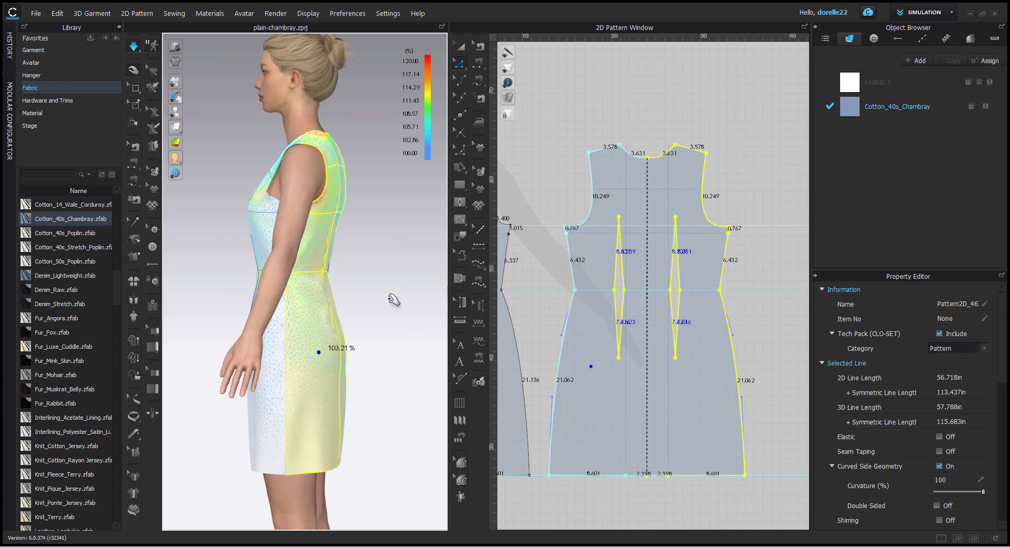
{"action": "left_click_drag", "start_coordinate": [333, 308], "coordinate": [394, 300]}
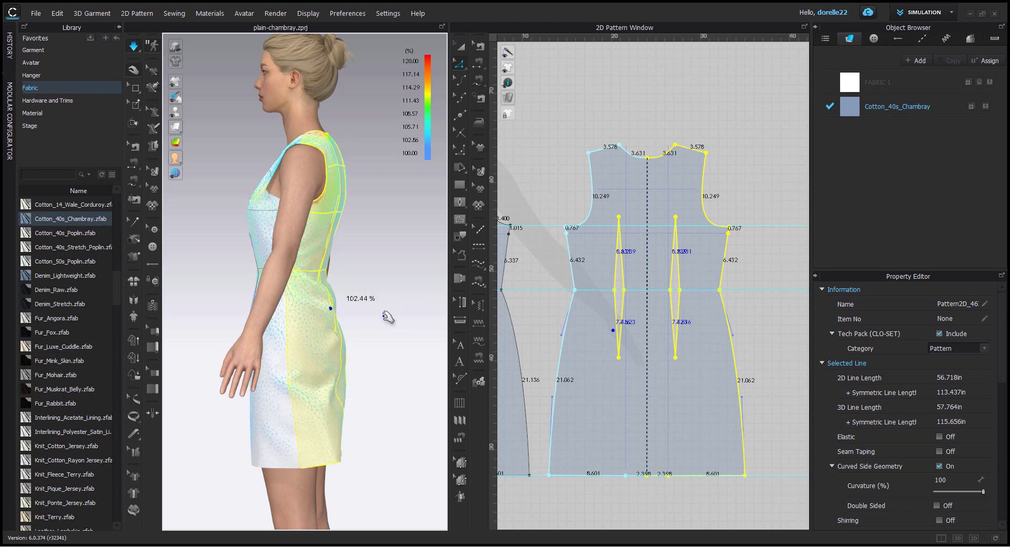
{"action": "left_click", "coordinate": [386, 295]}
{"action": "right_click_drag", "start_coordinate": [386, 295], "coordinate": [213, 291]}
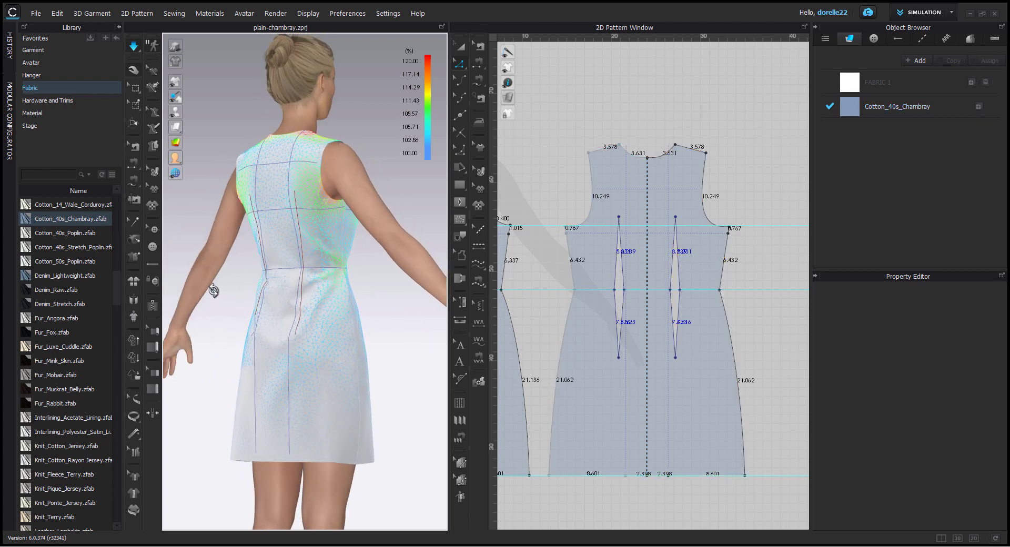
{"action": "left_click", "coordinate": [290, 299]}
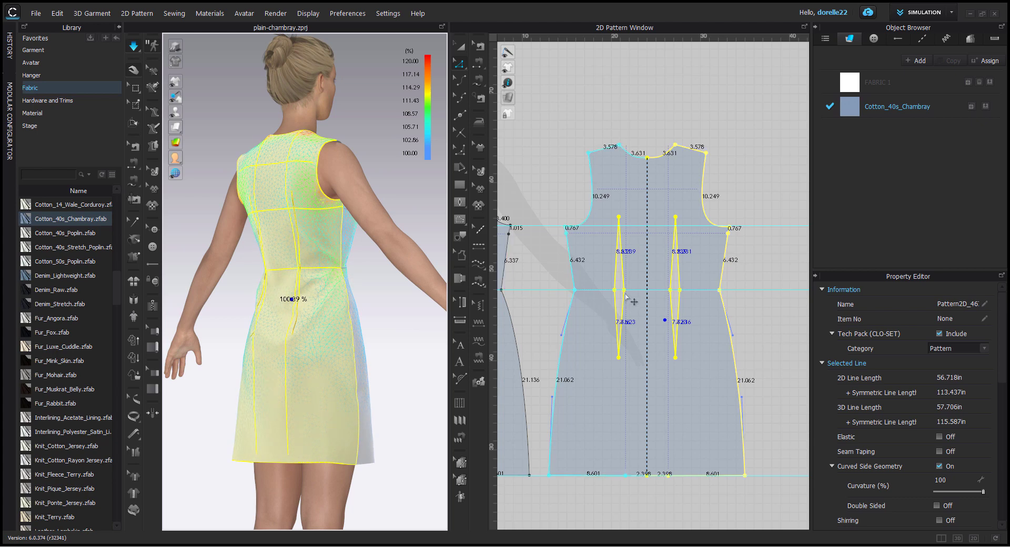
Delete the horizontal guide lines crossing the patterns at waist and underarm level.
{"action": "left_click", "coordinate": [567, 183]}
{"action": "left_click", "coordinate": [456, 65]}
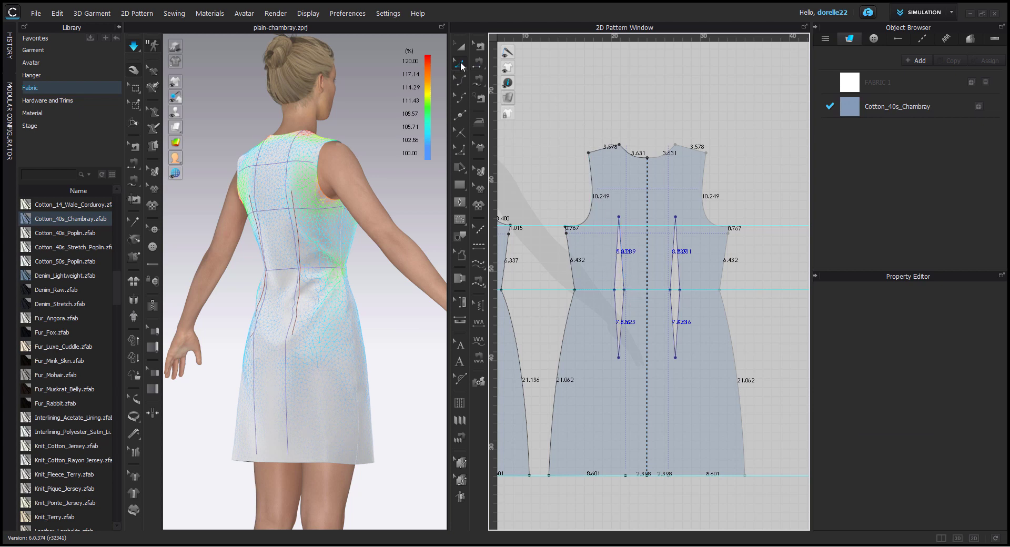
{"action": "scroll", "coordinate": [619, 302], "scroll_direction": "up", "scroll_amount": 3}
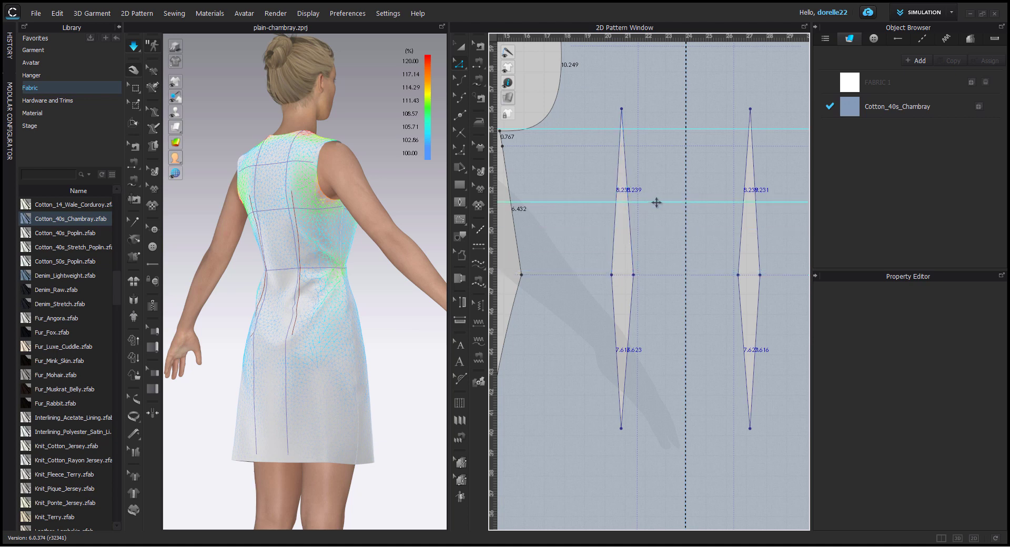
{"action": "right_click", "coordinate": [661, 130]}
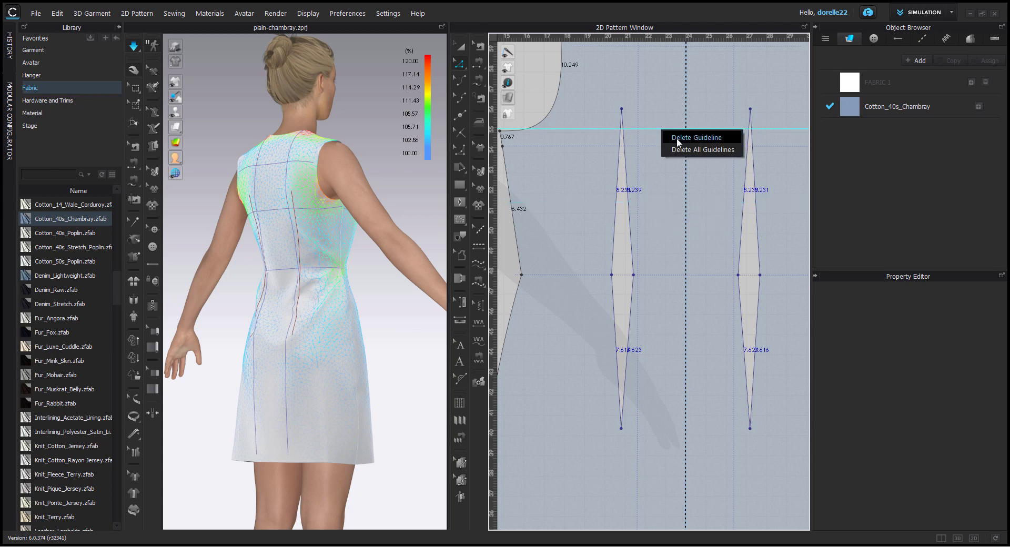
{"action": "left_click", "coordinate": [677, 137]}
{"action": "scroll", "coordinate": [669, 208], "scroll_direction": "down", "scroll_amount": 5}
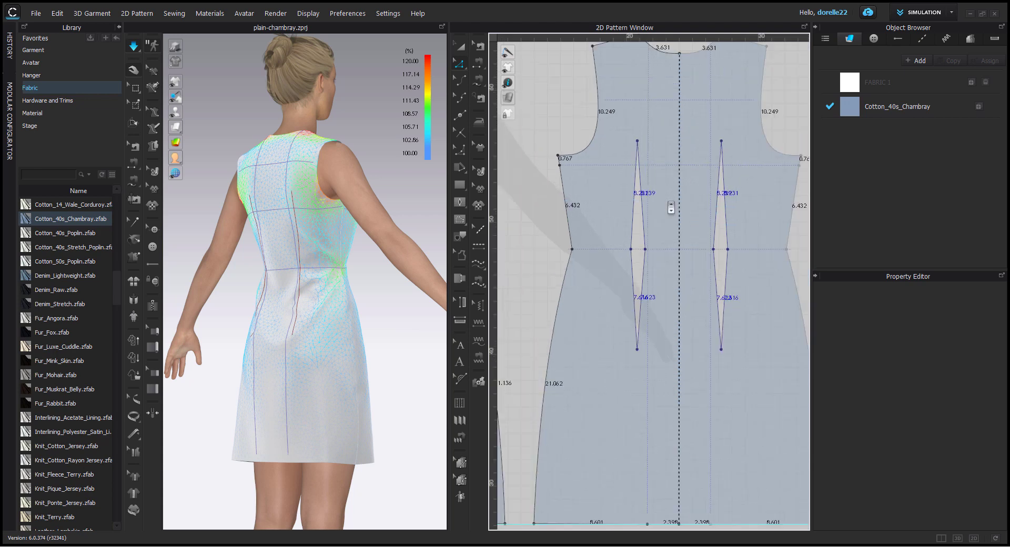
{"action": "scroll", "coordinate": [670, 209], "scroll_direction": "up", "scroll_amount": 4}
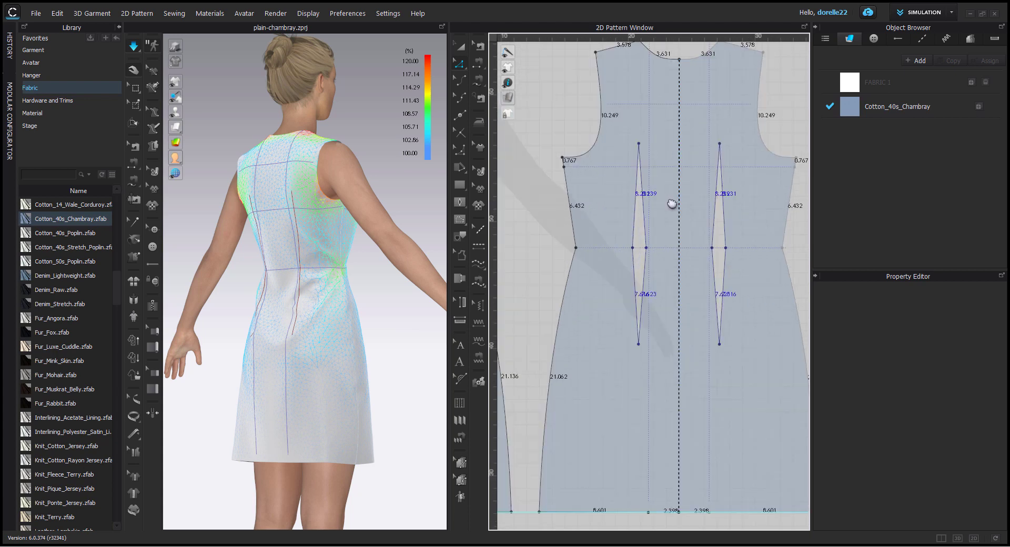
{"action": "middle_click_drag", "start_coordinate": [672, 203], "coordinate": [744, 230]}
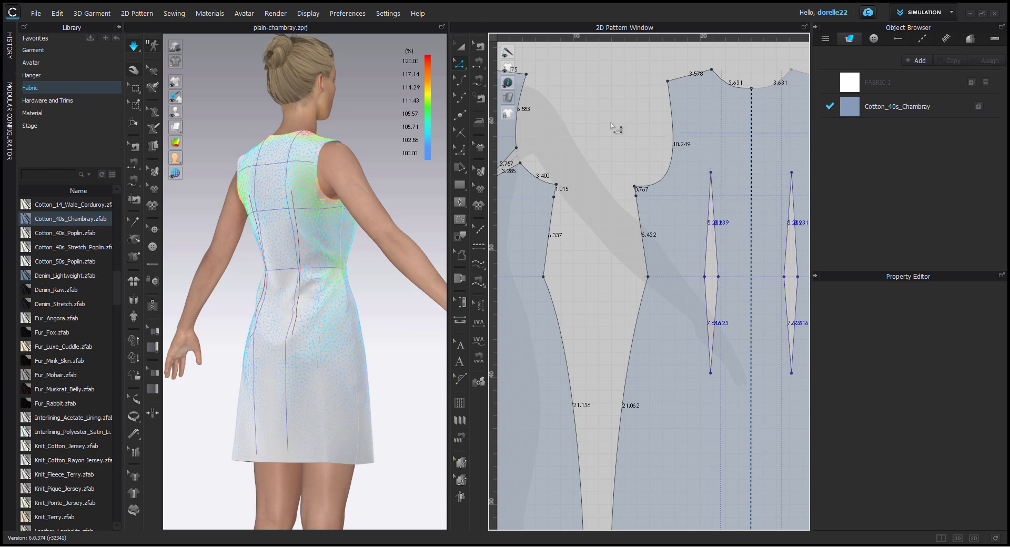
Reshape the back neckline with a slightly deeper curve near the shoulder, about 3.67 in long on each half.
{"action": "right_click_drag", "start_coordinate": [380, 184], "coordinate": [412, 218]}
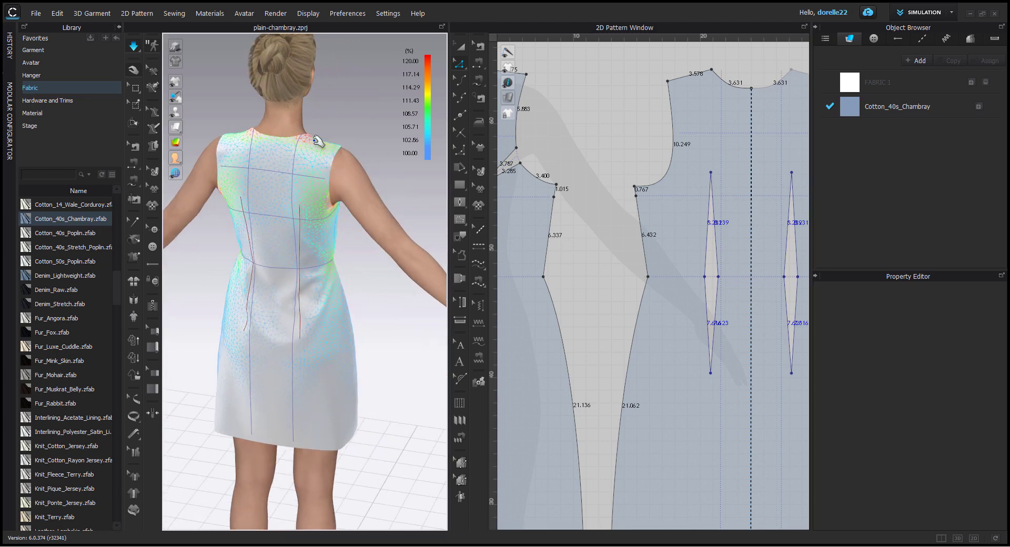
{"action": "left_click", "coordinate": [305, 136]}
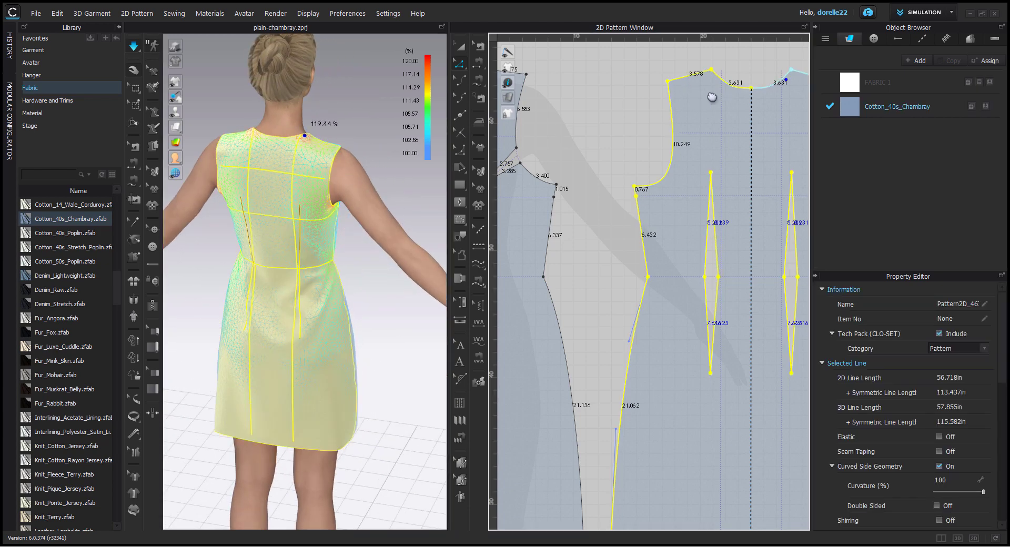
{"action": "scroll", "coordinate": [704, 102], "scroll_direction": "up", "scroll_amount": 5}
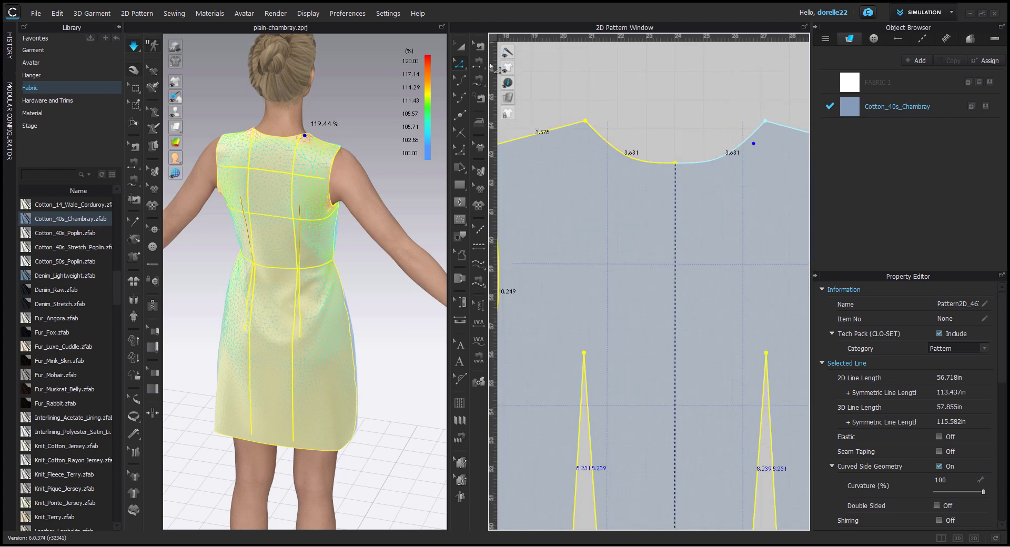
{"action": "left_click", "coordinate": [460, 80]}
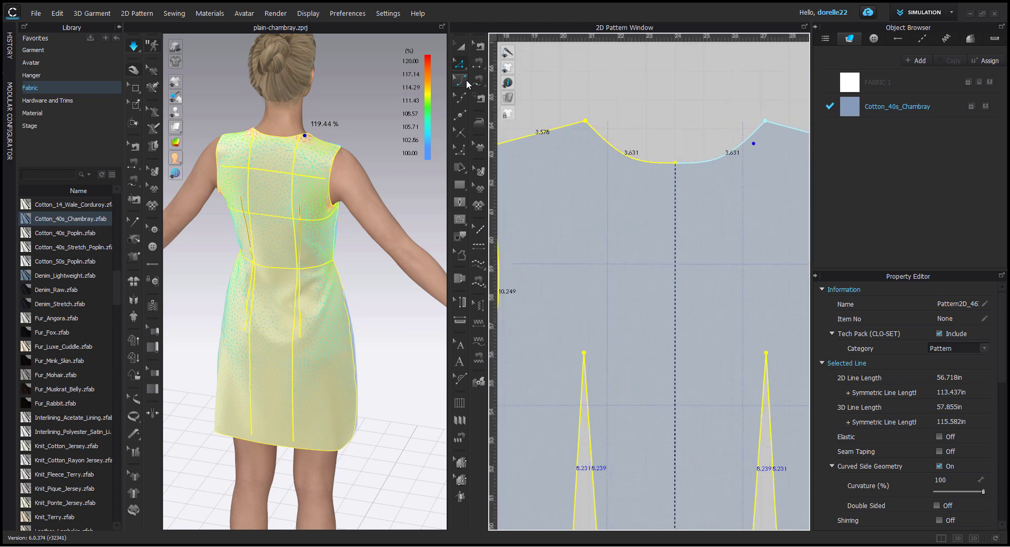
{"action": "left_click", "coordinate": [615, 151]}
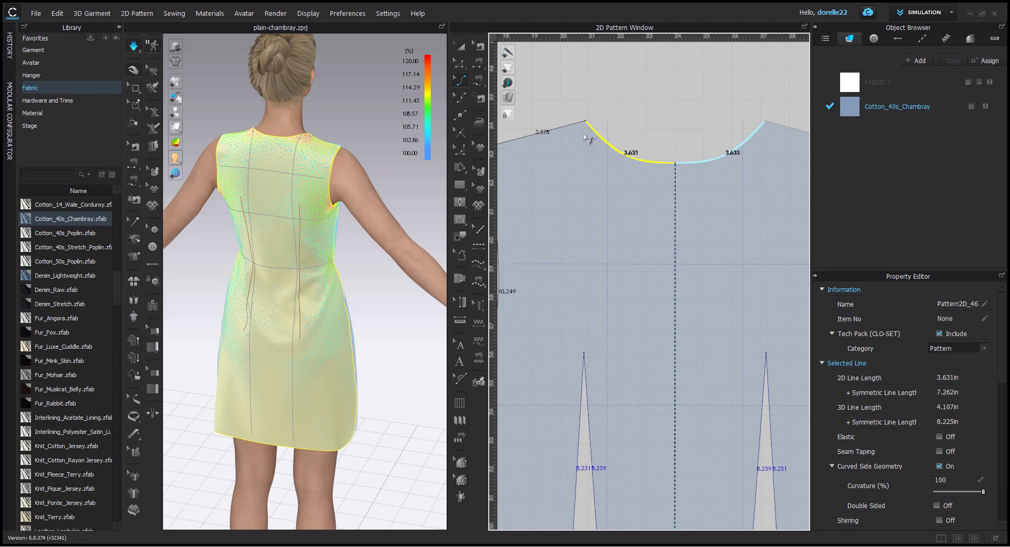
{"action": "left_click_drag", "start_coordinate": [588, 137], "coordinate": [551, 120]}
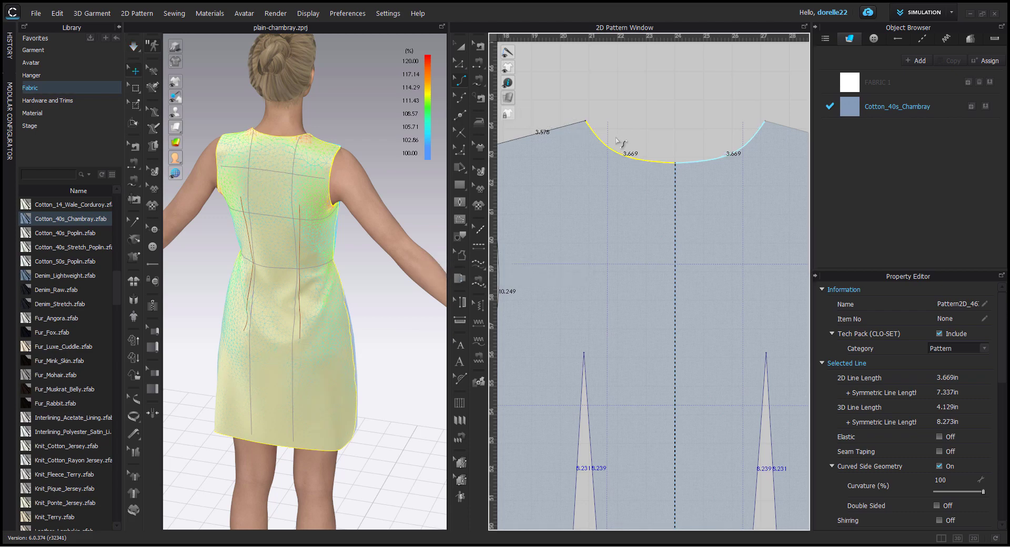
Raise the back pattern's neck-shoulder point about 0.23 in and deepen the neckline curve to about 4.04 in per half.
{"action": "left_click", "coordinate": [460, 64]}
{"action": "left_click_drag", "start_coordinate": [585, 121], "coordinate": [613, 116]}
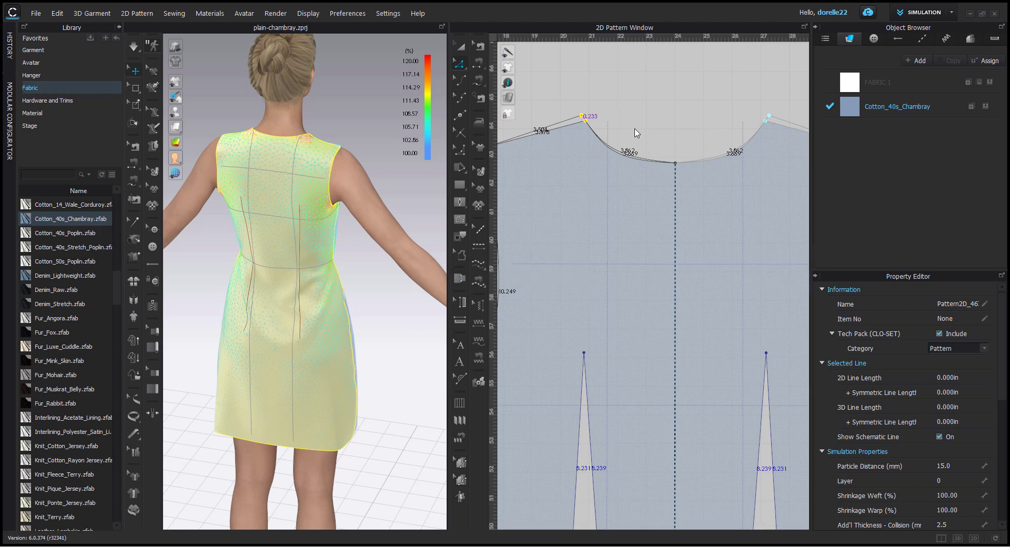
{"action": "left_click", "coordinate": [461, 80]}
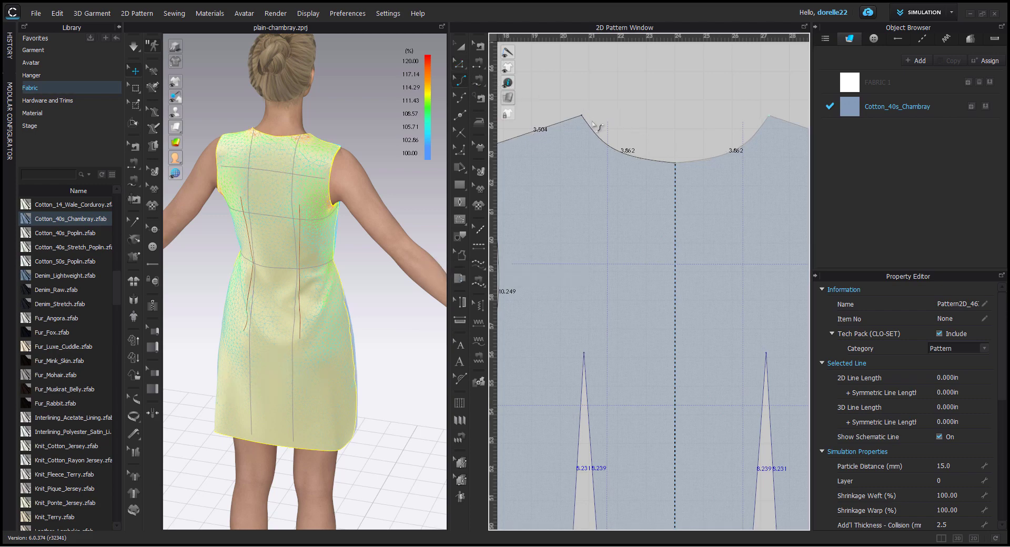
{"action": "left_click_drag", "start_coordinate": [598, 134], "coordinate": [586, 132]}
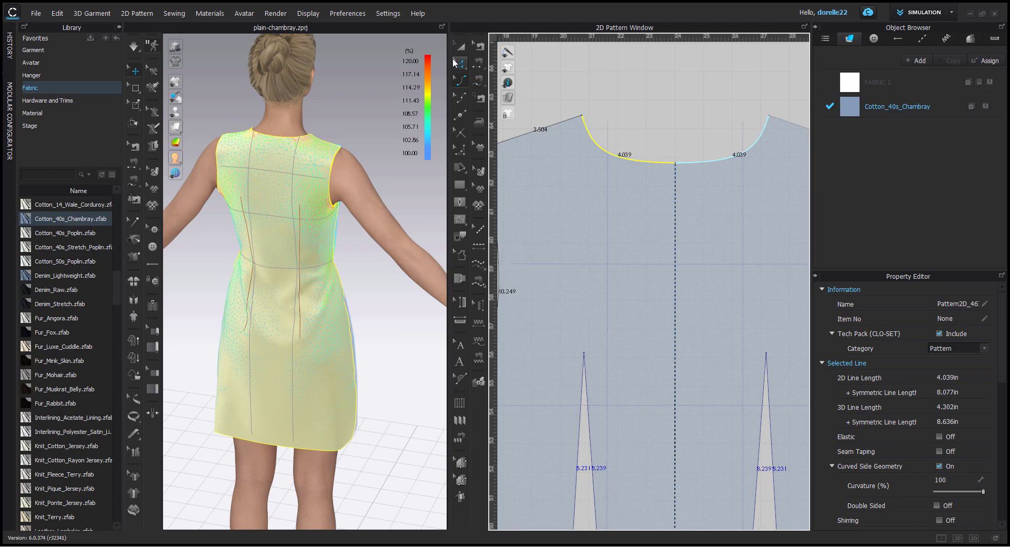
Simulate the dress with the reshaped back neckline and turn the avatar to inspect the front neckline.
{"action": "left_click", "coordinate": [133, 43]}
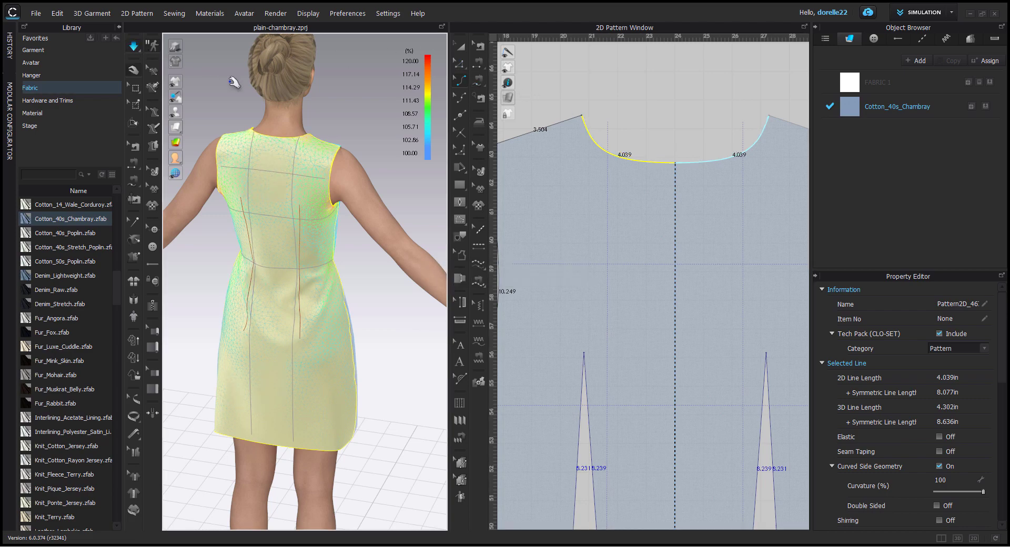
{"action": "right_click_drag", "start_coordinate": [336, 141], "coordinate": [133, 108]}
{"action": "left_click", "coordinate": [309, 150]}
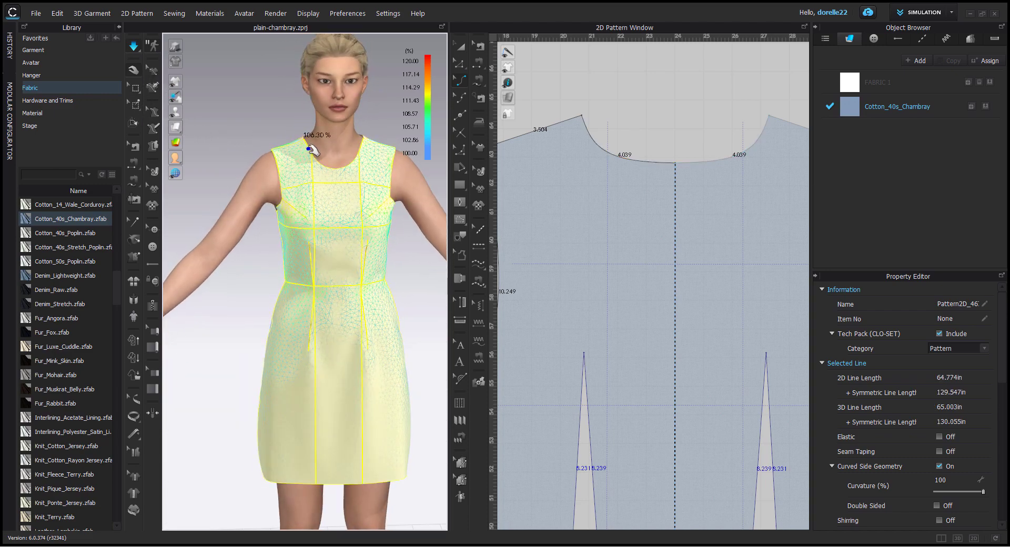
Reshape the front neckline with a wider, rounder curve about 5.58 in long on each half.
{"action": "middle_click_drag", "start_coordinate": [519, 215], "coordinate": [941, 231]}
{"action": "mouse_move", "coordinate": [645, 196]}
{"action": "middle_mouse_down"}
{"action": "mouse_move", "coordinate": [908, 243]}
{"action": "mouse_move", "coordinate": [944, 229]}
{"action": "mouse_move", "coordinate": [931, 213]}
{"action": "middle_mouse_up"}
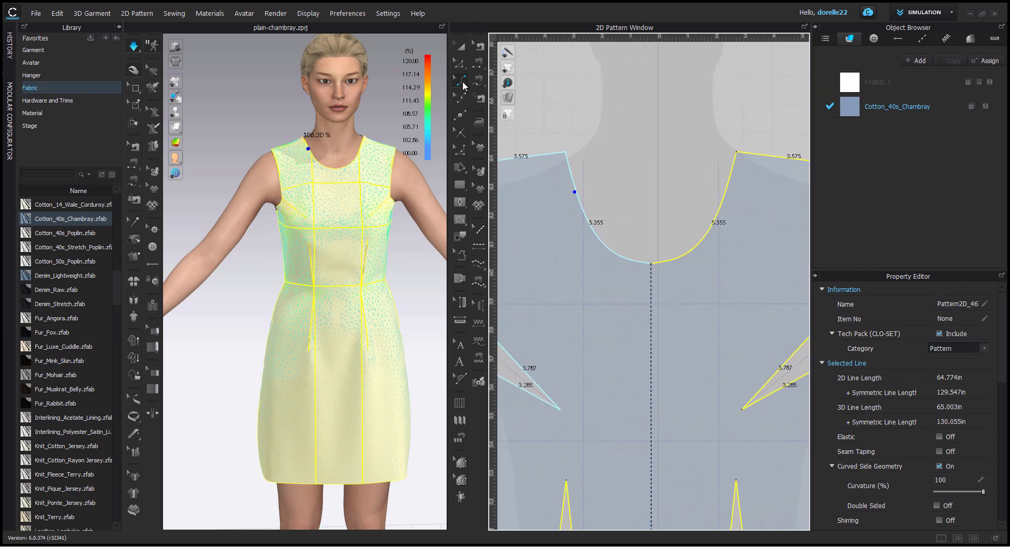
{"action": "left_click", "coordinate": [608, 167]}
{"action": "left_click_drag", "start_coordinate": [575, 181], "coordinate": [523, 183]}
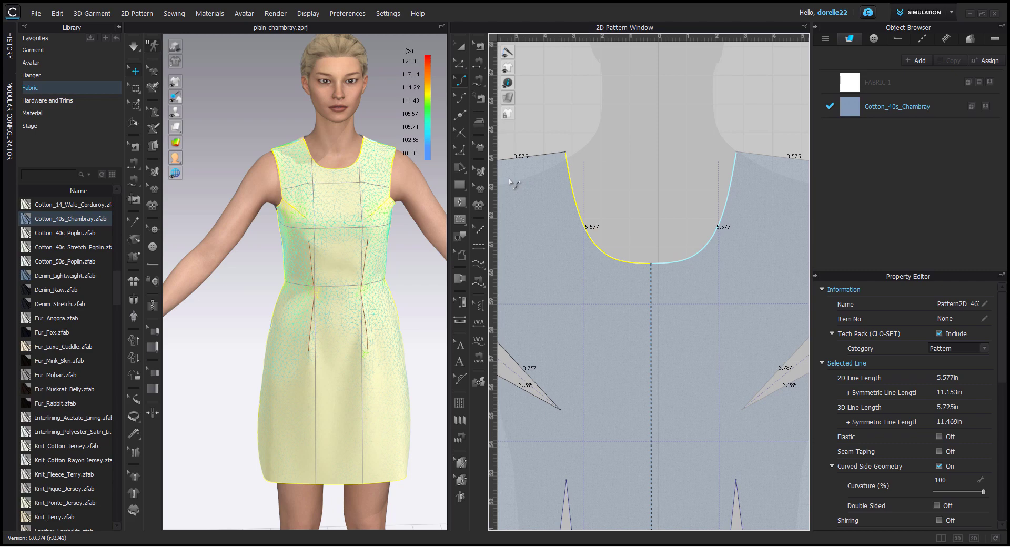
Simulate the dress with the reshaped front neckline and examine the stress map from the front and side.
{"action": "key", "text": "space"}
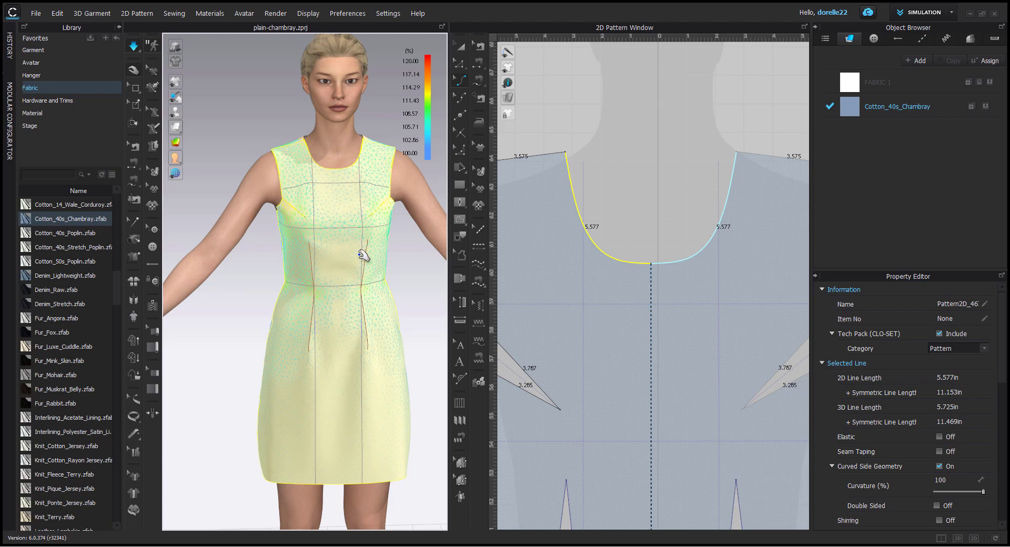
{"action": "scroll", "coordinate": [361, 250], "scroll_direction": "down", "scroll_amount": 5}
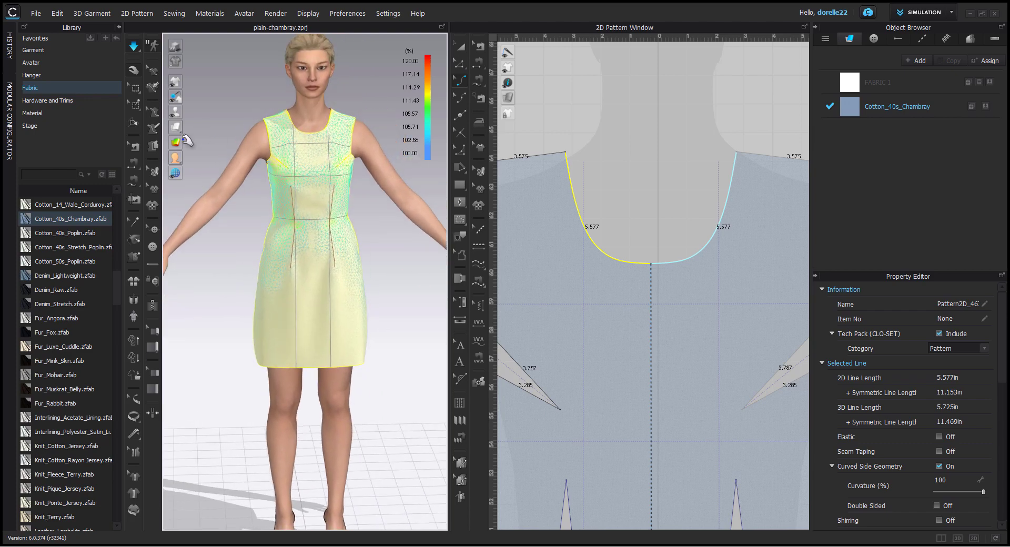
{"action": "mouse_move", "coordinate": [198, 142]}
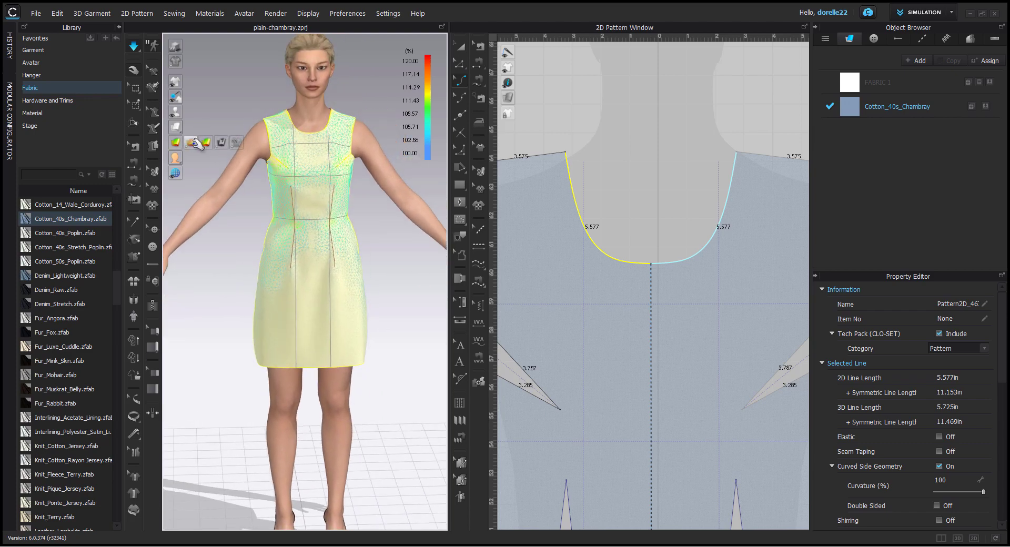
{"action": "left_click", "coordinate": [194, 143]}
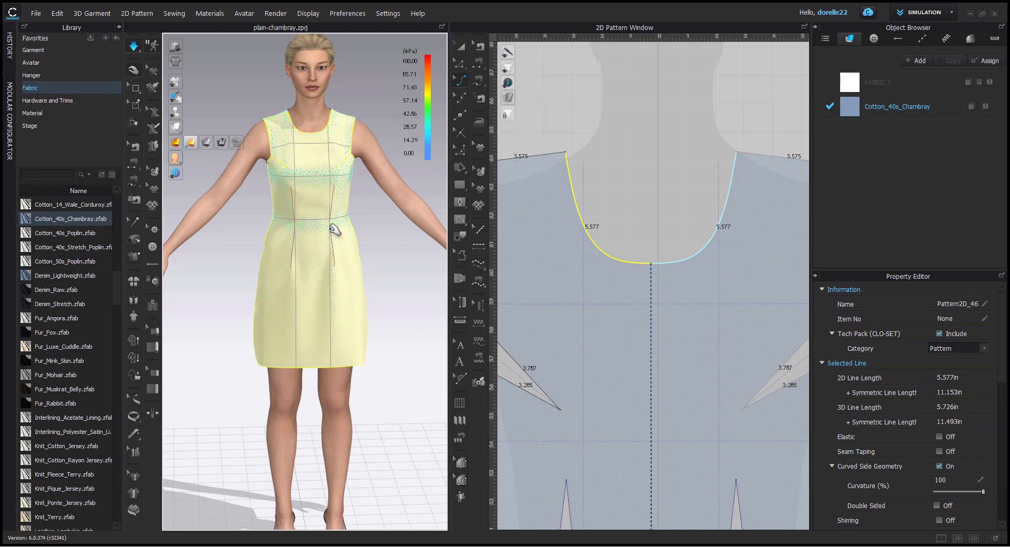
{"action": "right_click_drag", "start_coordinate": [402, 315], "coordinate": [333, 289]}
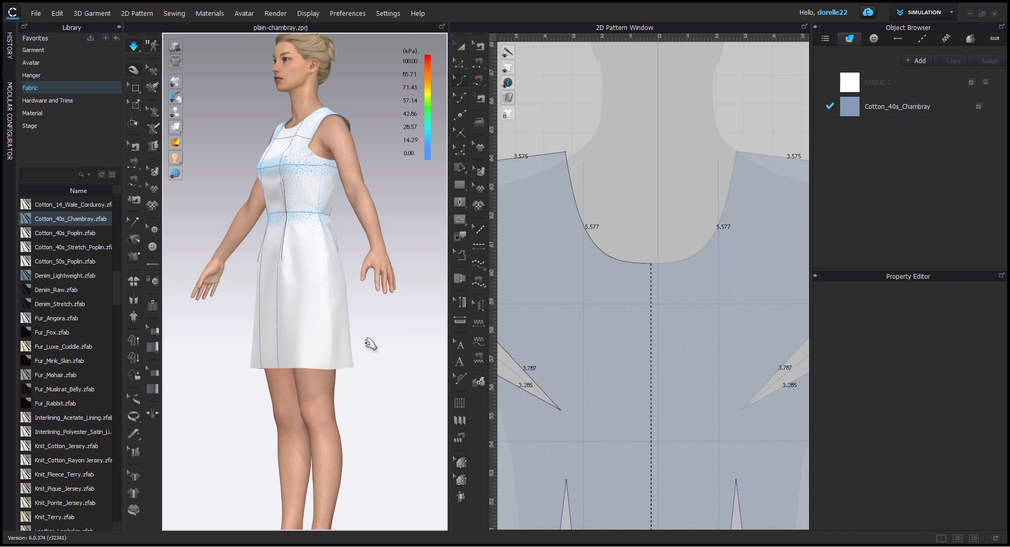
{"action": "right_click_drag", "start_coordinate": [369, 343], "coordinate": [428, 361]}
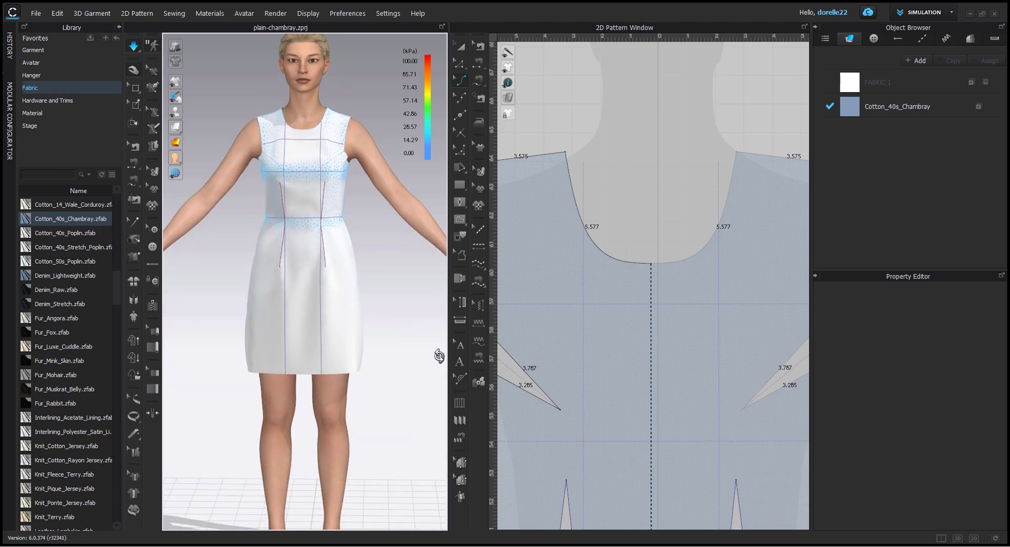
Switch the garment display to the fit map and turn the avatar slightly to check for tight spots.
{"action": "mouse_move", "coordinate": [175, 143]}
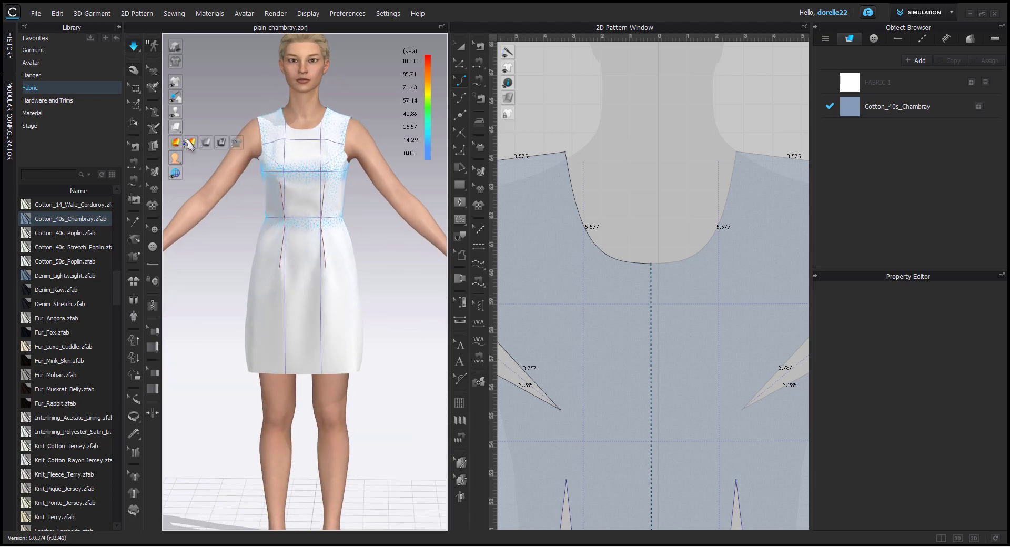
{"action": "left_click", "coordinate": [222, 143]}
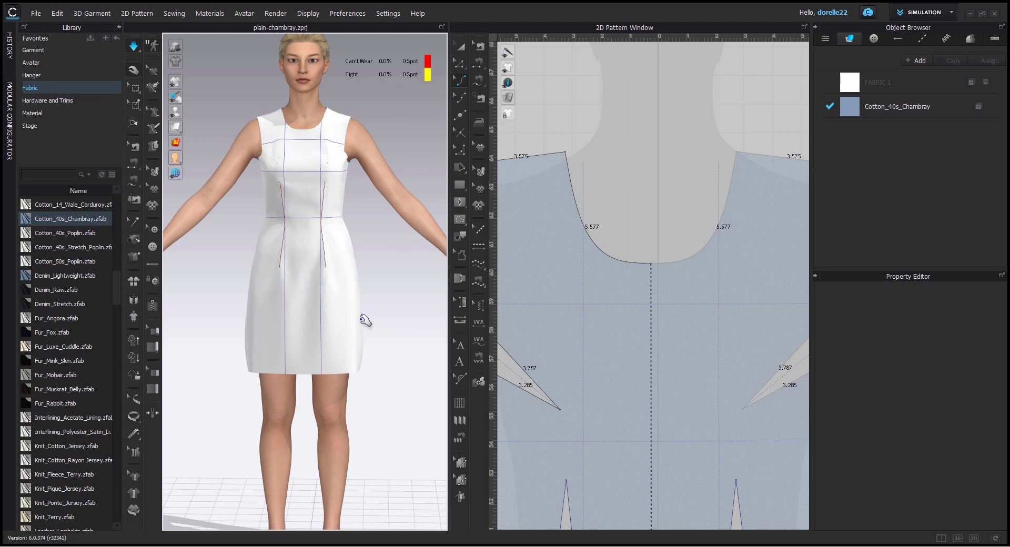
{"action": "mouse_move", "coordinate": [364, 308]}
{"action": "right_mouse_down"}
{"action": "mouse_move", "coordinate": [104, 299]}
{"action": "mouse_move", "coordinate": [302, 291]}
{"action": "mouse_move", "coordinate": [320, 300]}
{"action": "mouse_move", "coordinate": [334, 281]}
{"action": "mouse_move", "coordinate": [349, 314]}
{"action": "mouse_move", "coordinate": [370, 304]}
{"action": "right_mouse_up"}
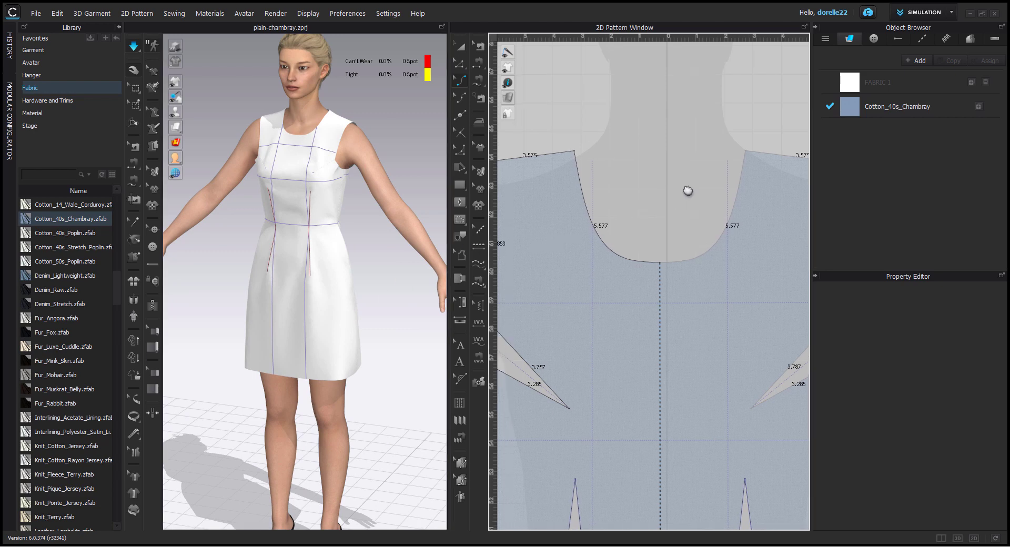
Widen the front armhole darts by lowering the outer end of the lower leg, making that leg about 3.37 in long.
{"action": "right_click_drag", "start_coordinate": [626, 208], "coordinate": [716, 182]}
{"action": "scroll", "coordinate": [340, 279], "scroll_direction": "up", "scroll_amount": 5}
{"action": "scroll", "coordinate": [341, 279], "scroll_direction": "up", "scroll_amount": 6}
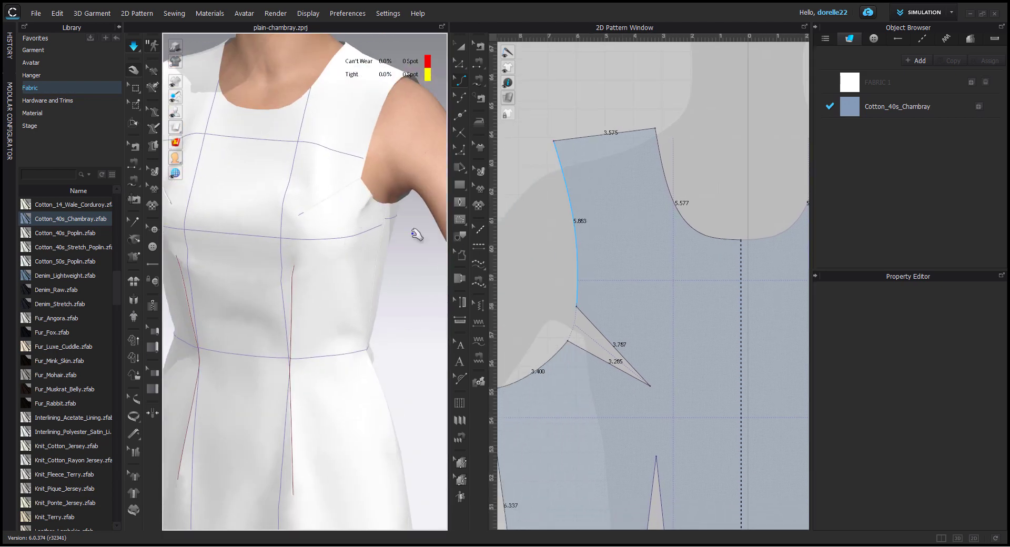
{"action": "left_click", "coordinate": [460, 64]}
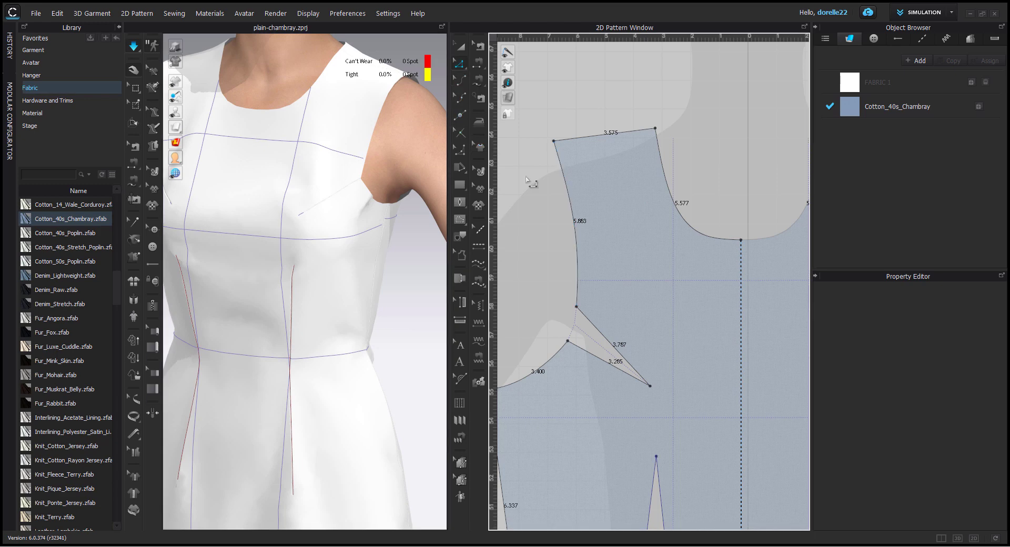
{"action": "left_click_drag", "start_coordinate": [568, 339], "coordinate": [560, 349]}
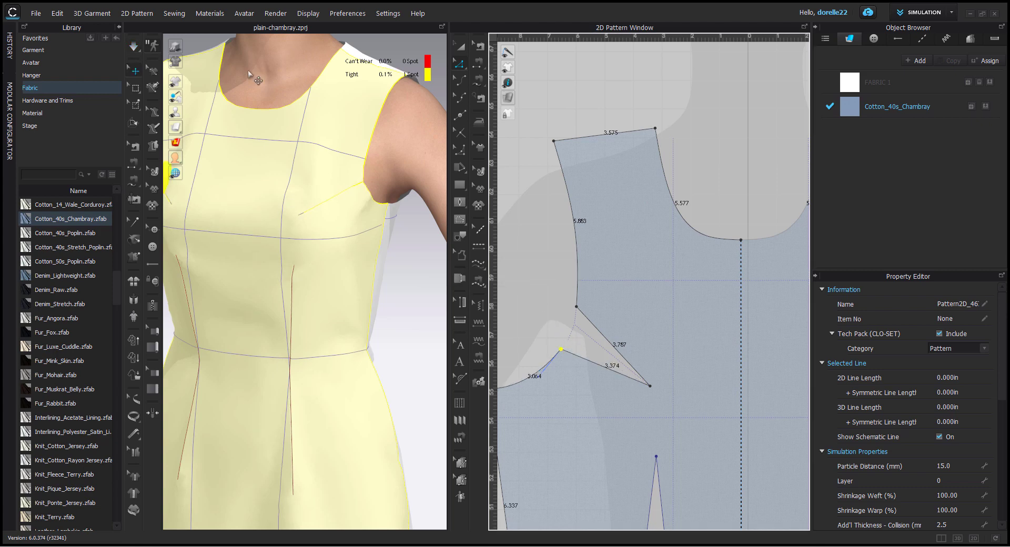
Simulate the widened armhole darts, tug the fabric at the armhole and inspect it from an angle.
{"action": "left_click", "coordinate": [134, 46]}
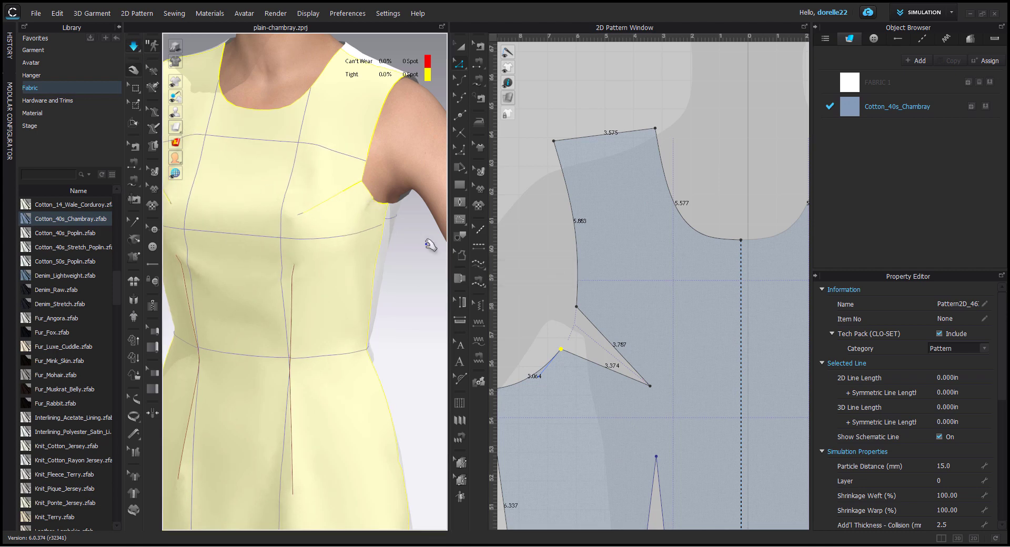
{"action": "left_click_drag", "start_coordinate": [362, 194], "coordinate": [401, 192]}
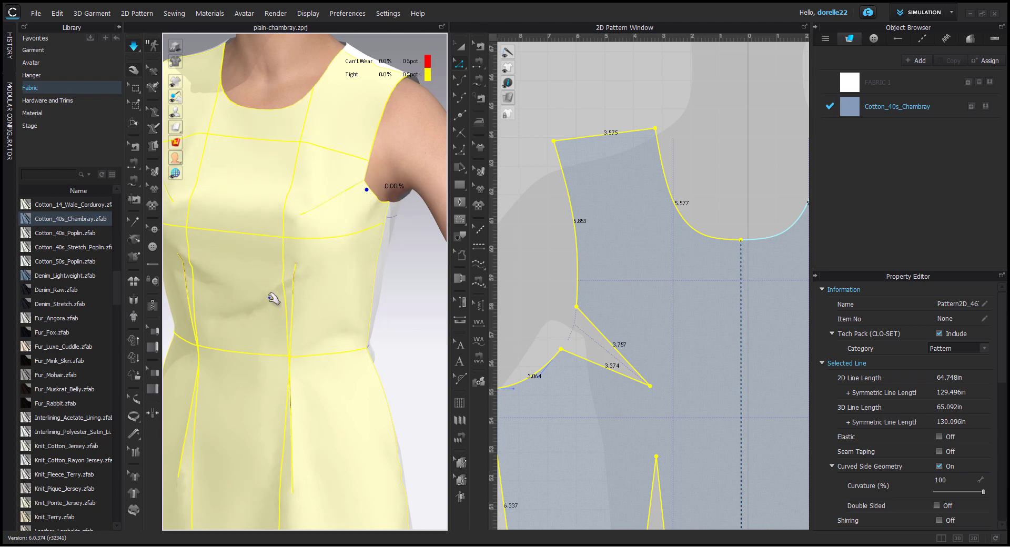
{"action": "right_click_drag", "start_coordinate": [389, 234], "coordinate": [349, 232]}
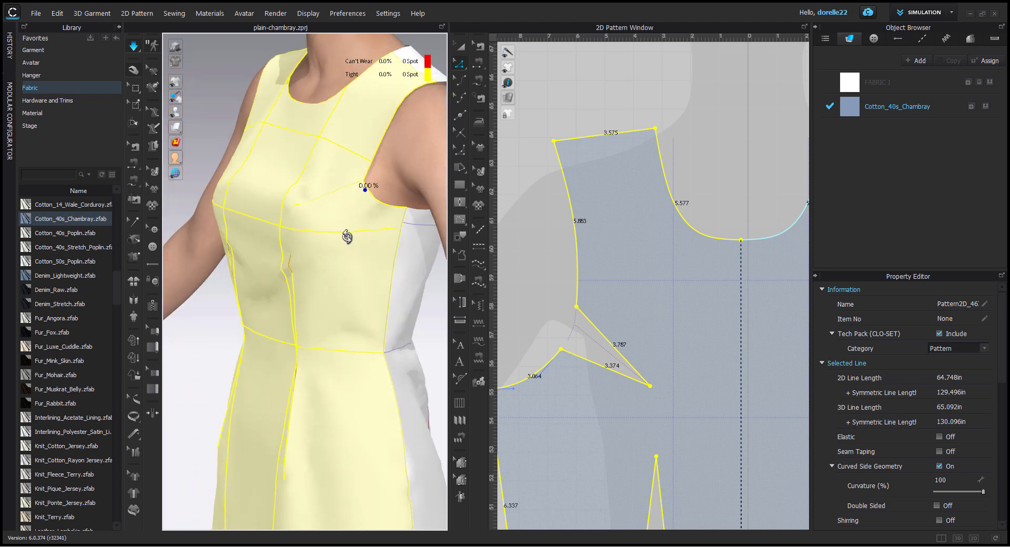
Move the front underarm point inward for a lower armhole curve of about 2.79 in, and shift the side-seam point below inward about 0.23 in.
{"action": "middle_click_drag", "start_coordinate": [507, 275], "coordinate": [619, 196]}
{"action": "left_click", "coordinate": [583, 238]}
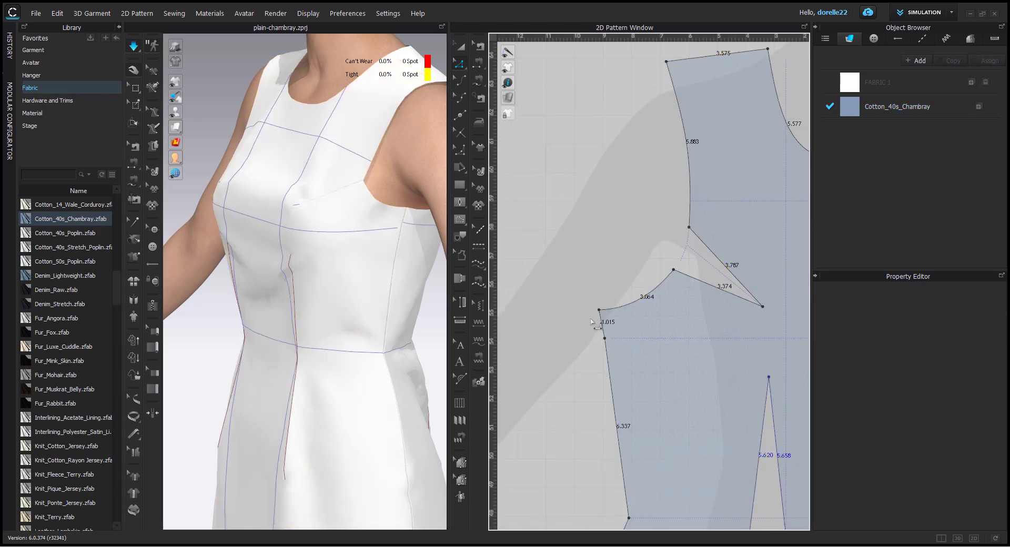
{"action": "left_click_drag", "start_coordinate": [600, 311], "coordinate": [608, 310]}
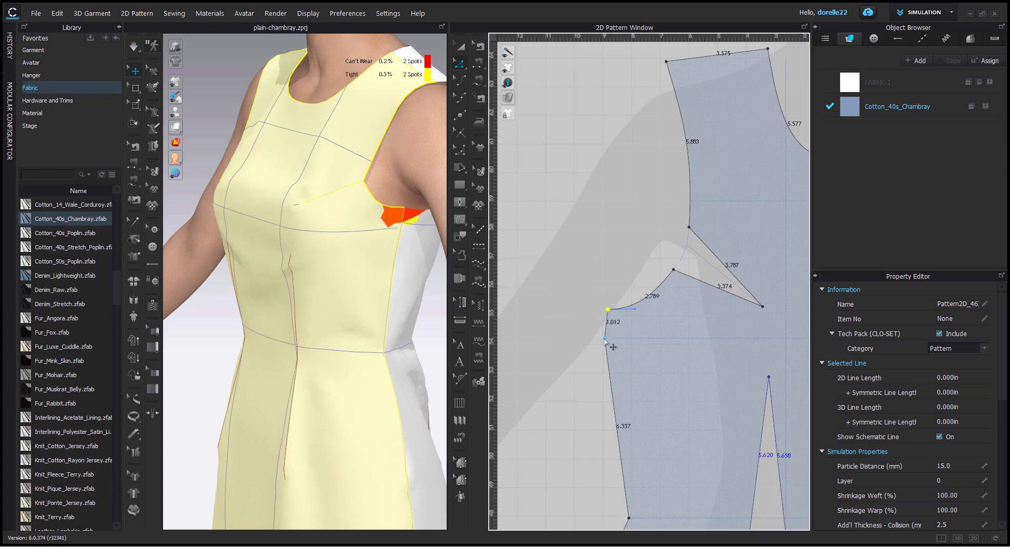
{"action": "left_click_drag", "start_coordinate": [605, 340], "coordinate": [611, 338]}
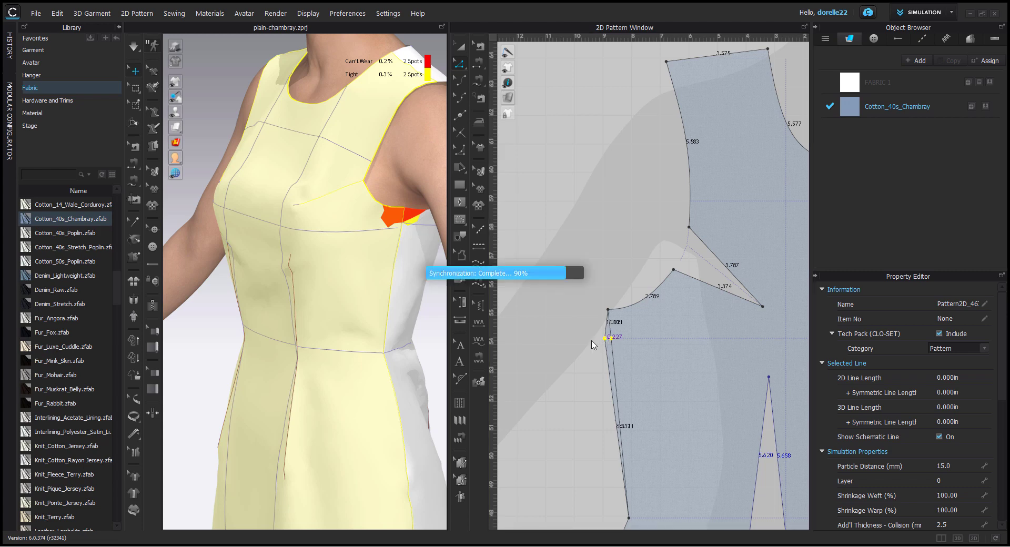
{"action": "left_click", "coordinate": [593, 345]}
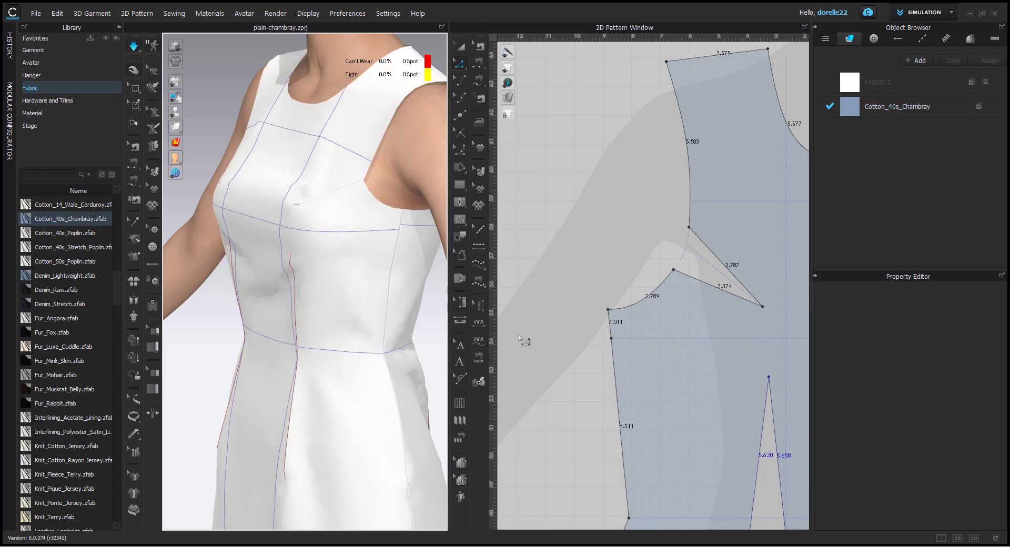
Turn the avatar and tug the bodice fabric to check the fit of the narrowed underarm.
{"action": "scroll", "coordinate": [400, 298], "scroll_direction": "down", "scroll_amount": 3}
{"action": "right_click_drag", "start_coordinate": [393, 285], "coordinate": [366, 272]}
{"action": "left_click", "coordinate": [298, 242]}
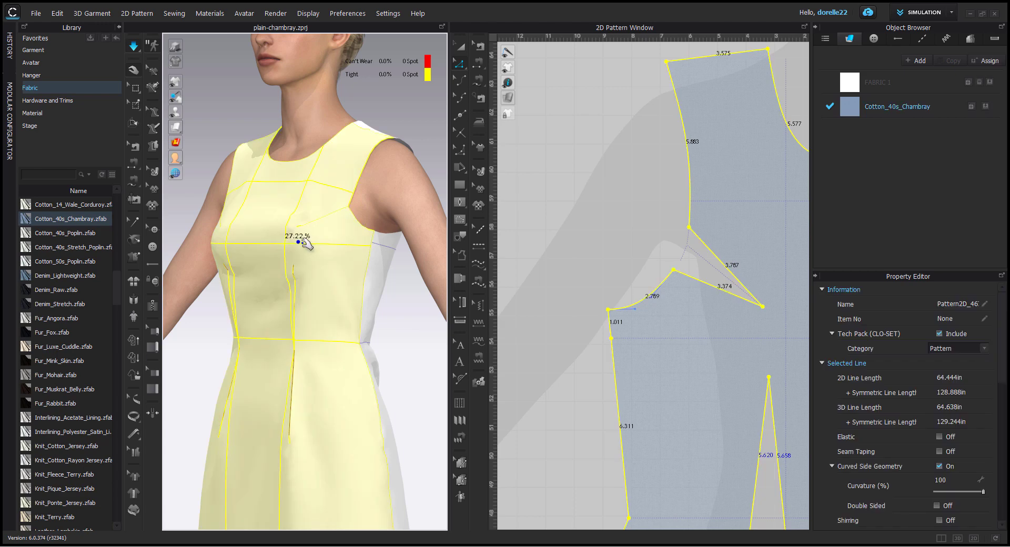
Lower the tips of the front armhole darts so the legs are about 4.24 and 3.64 in long, and simulate the dress.
{"action": "right_click_drag", "start_coordinate": [552, 203], "coordinate": [485, 160]}
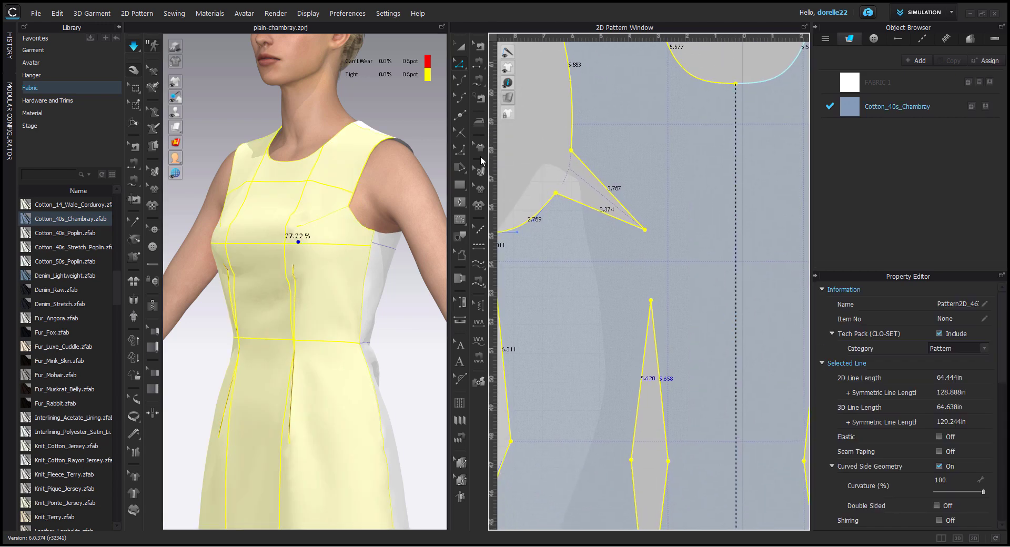
{"action": "left_click", "coordinate": [544, 168]}
{"action": "left_click_drag", "start_coordinate": [645, 231], "coordinate": [643, 249]}
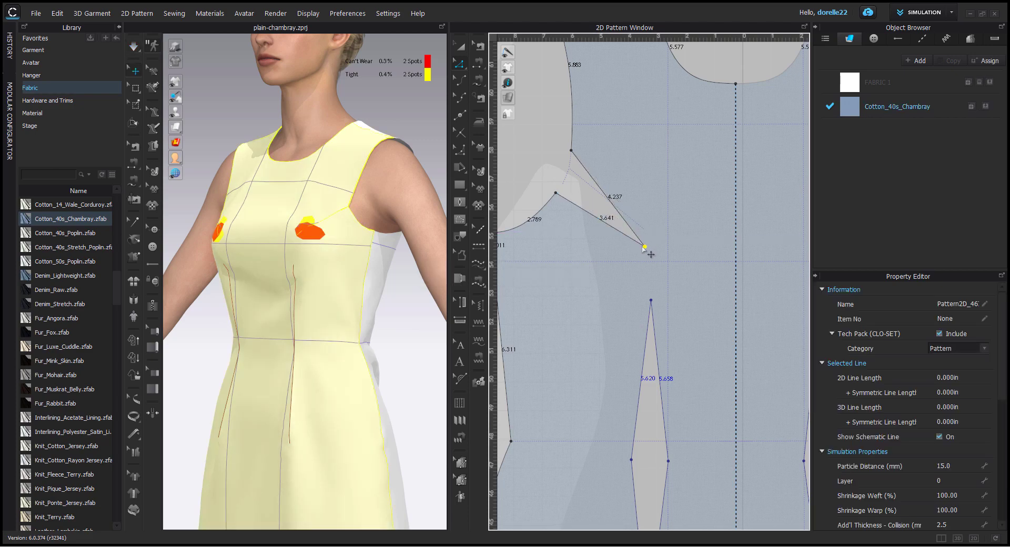
{"action": "key", "text": "space"}
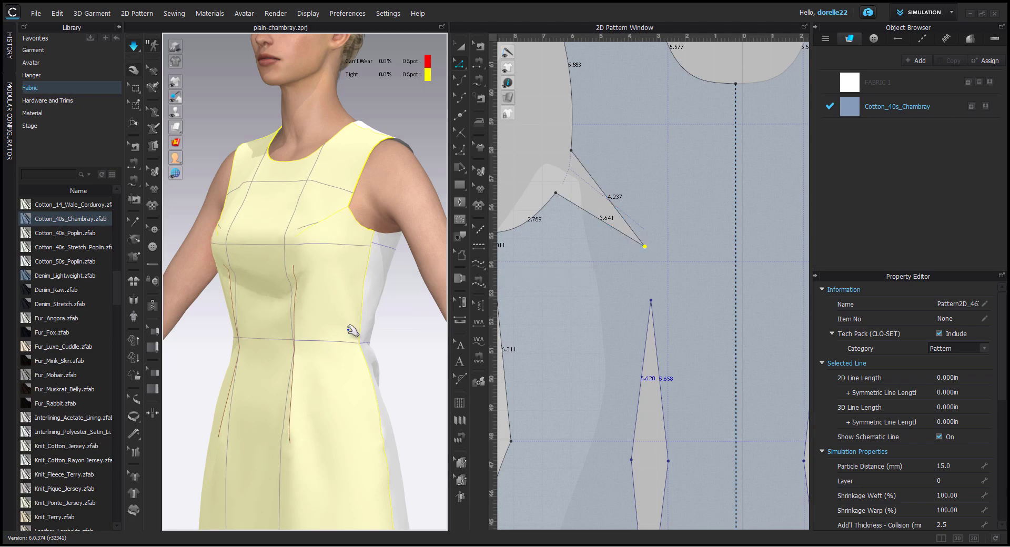
Turn the avatar around to inspect the dress from the side and the lower back.
{"action": "right_click_drag", "start_coordinate": [351, 330], "coordinate": [244, 319]}
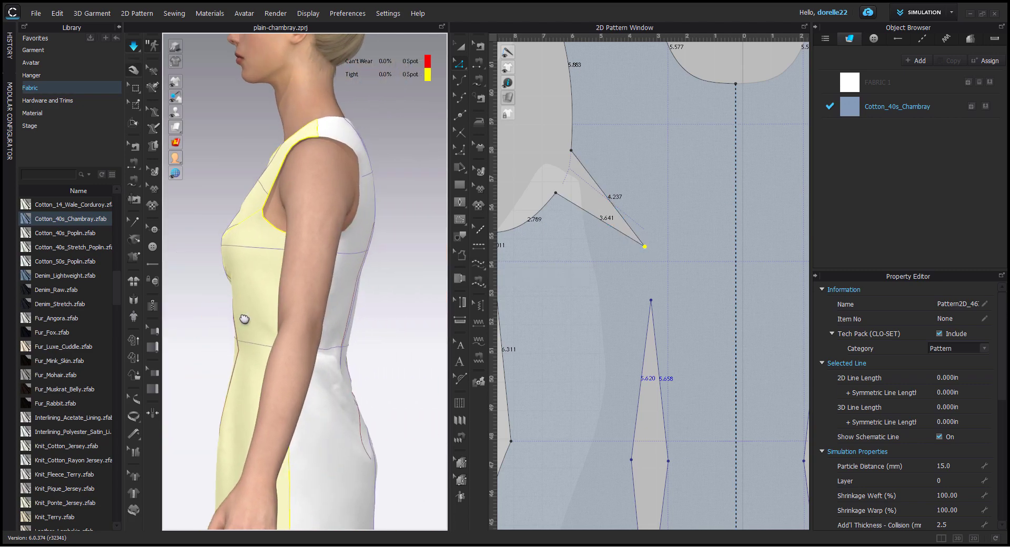
{"action": "right_click_drag", "start_coordinate": [362, 292], "coordinate": [234, 277]}
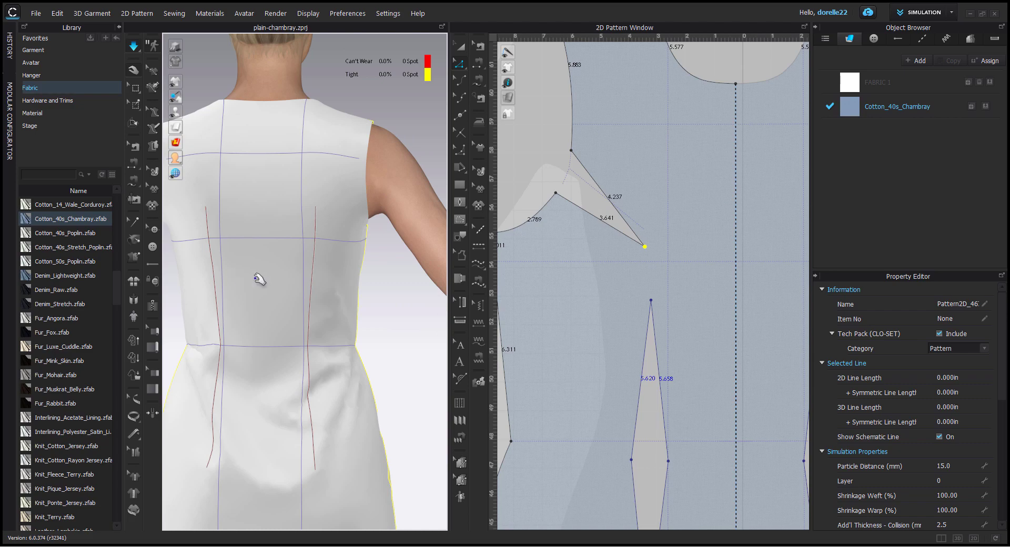
{"action": "scroll", "coordinate": [256, 278], "scroll_direction": "down", "scroll_amount": 1}
{"action": "middle_click_drag", "start_coordinate": [257, 271], "coordinate": [298, 160]}
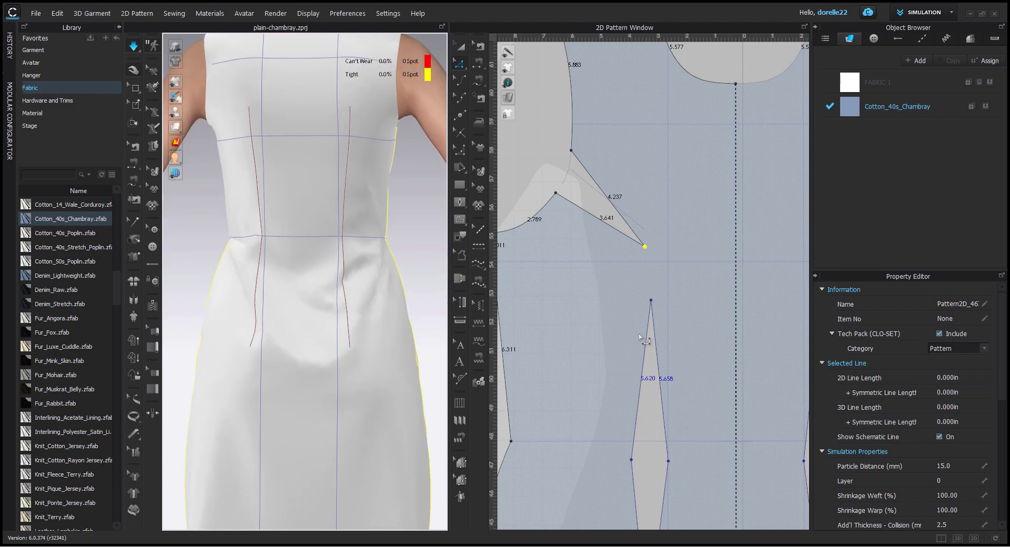
Select the entire front waist darts and shift them slightly toward the center front.
{"action": "scroll", "coordinate": [639, 337], "scroll_direction": "down", "scroll_amount": 2}
{"action": "middle_click_drag", "start_coordinate": [640, 335], "coordinate": [636, 173]}
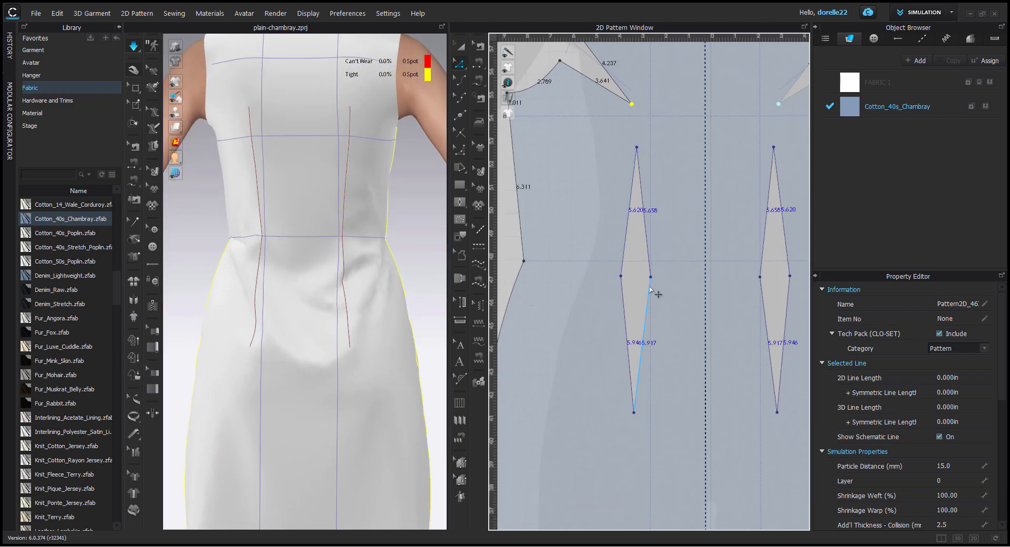
{"action": "left_click_drag", "start_coordinate": [605, 125], "coordinate": [680, 442]}
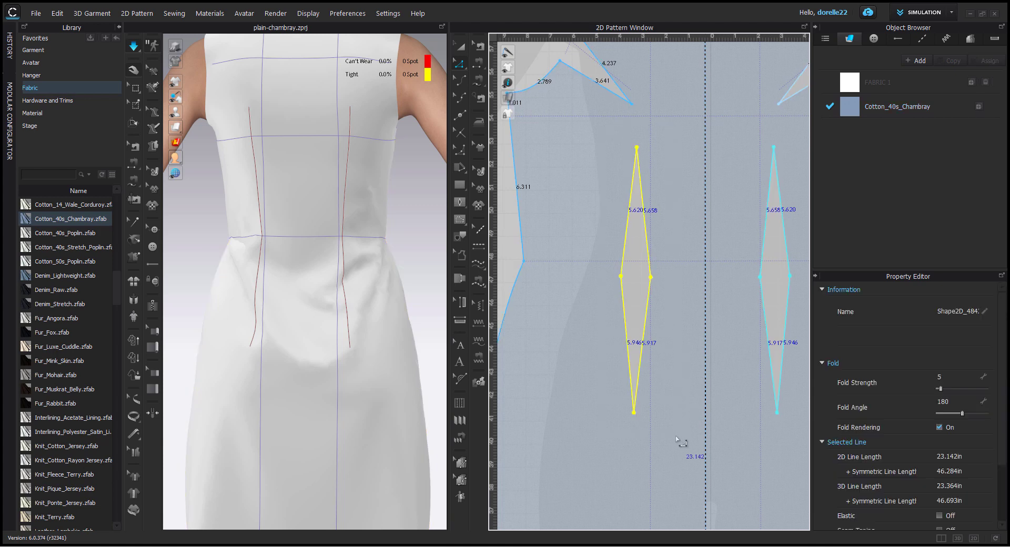
{"action": "key", "text": "Right"}
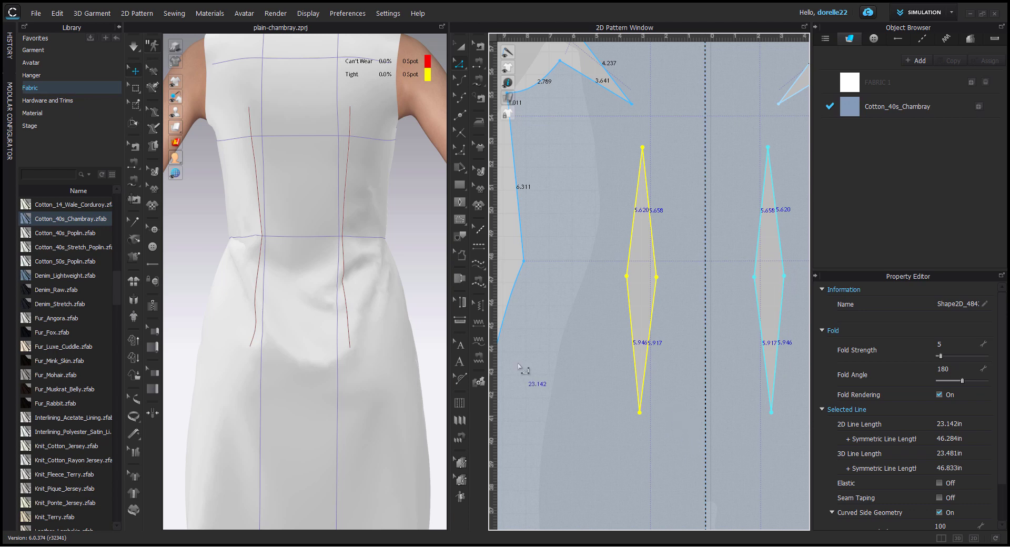
Widen the back waist darts at the waistline, with upper legs about 8.25 in and lower legs about 7.64 in long.
{"action": "scroll", "coordinate": [673, 364], "scroll_direction": "down", "scroll_amount": 5}
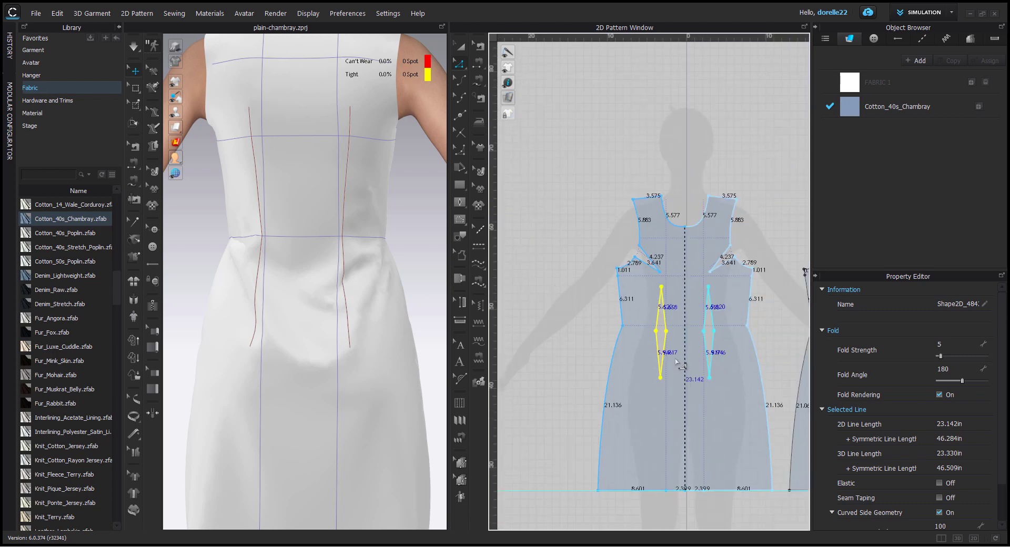
{"action": "scroll", "coordinate": [679, 364], "scroll_direction": "up", "scroll_amount": 2}
{"action": "scroll", "coordinate": [637, 327], "scroll_direction": "up", "scroll_amount": 5}
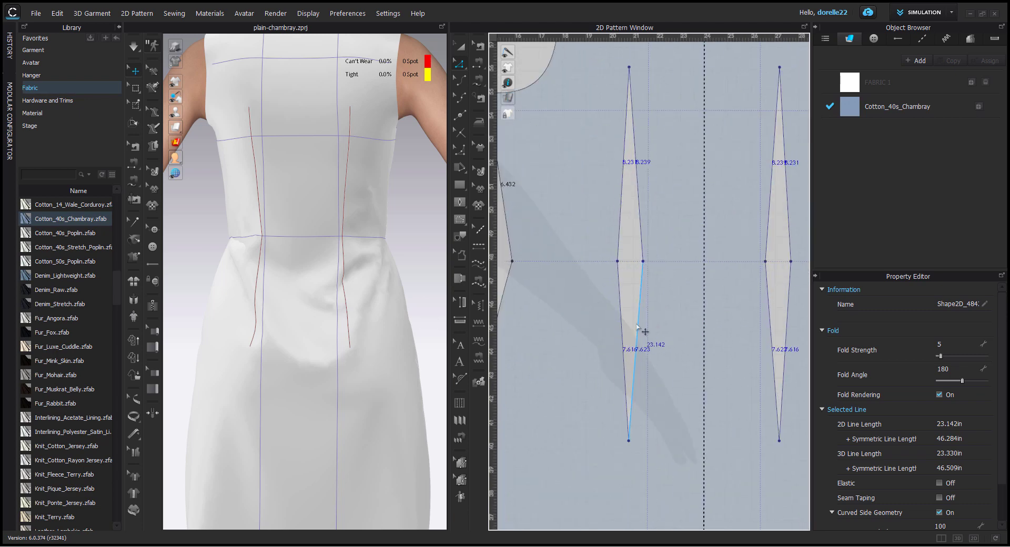
{"action": "left_click_drag", "start_coordinate": [643, 261], "coordinate": [610, 261]}
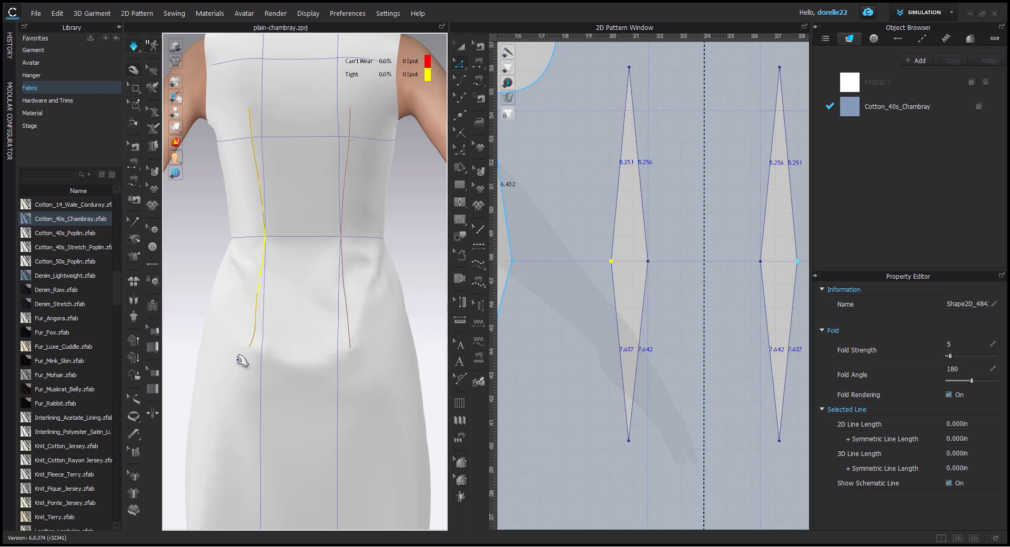
Tug the back skirt fabric in the simulation and inspect the dress from the back, side and front.
{"action": "left_click", "coordinate": [215, 336]}
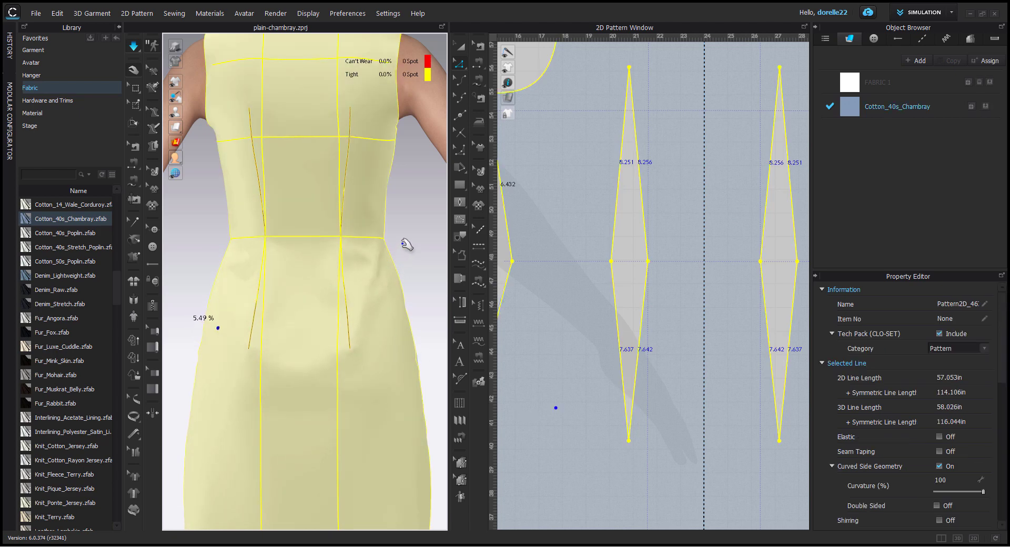
{"action": "right_click_drag", "start_coordinate": [412, 242], "coordinate": [397, 268]}
{"action": "middle_click_drag", "start_coordinate": [395, 262], "coordinate": [384, 227]}
{"action": "left_click", "coordinate": [394, 258]}
{"action": "scroll", "coordinate": [372, 293], "scroll_direction": "down", "scroll_amount": 5}
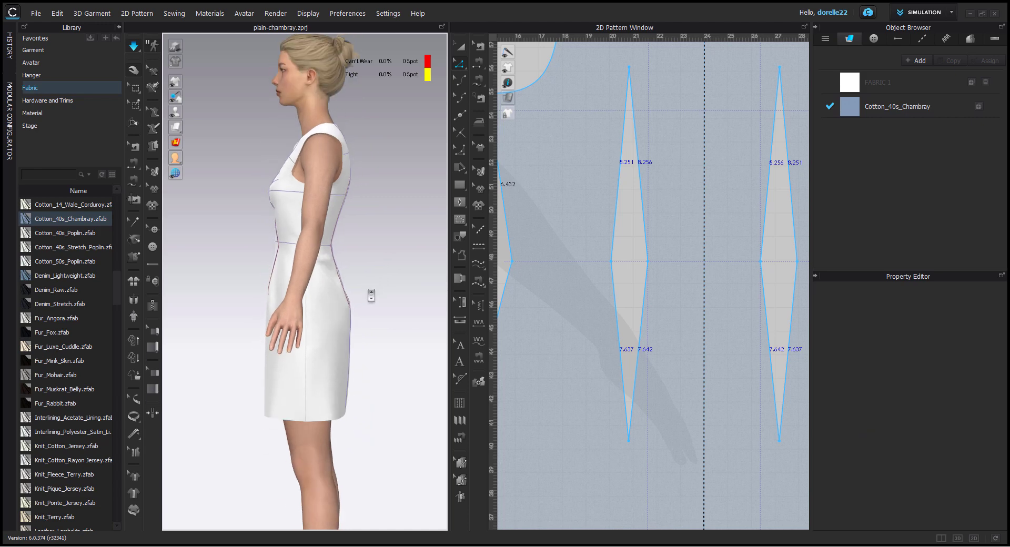
{"action": "right_click_drag", "start_coordinate": [372, 295], "coordinate": [436, 285]}
{"action": "key", "text": "2"}
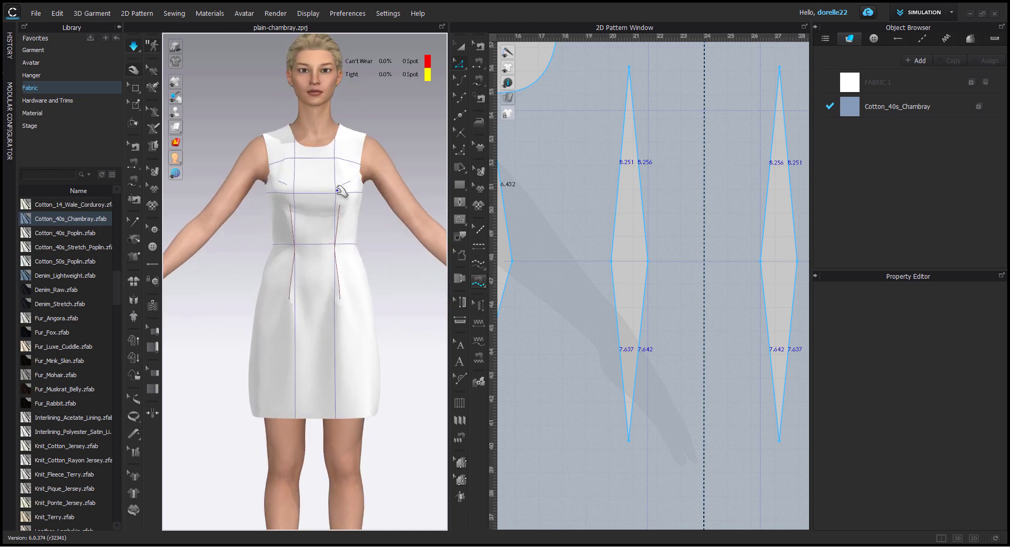
Display the dress with its textured fabric surface and inspect the bodice side seam and front waist dart up close.
{"action": "mouse_move", "coordinate": [179, 127]}
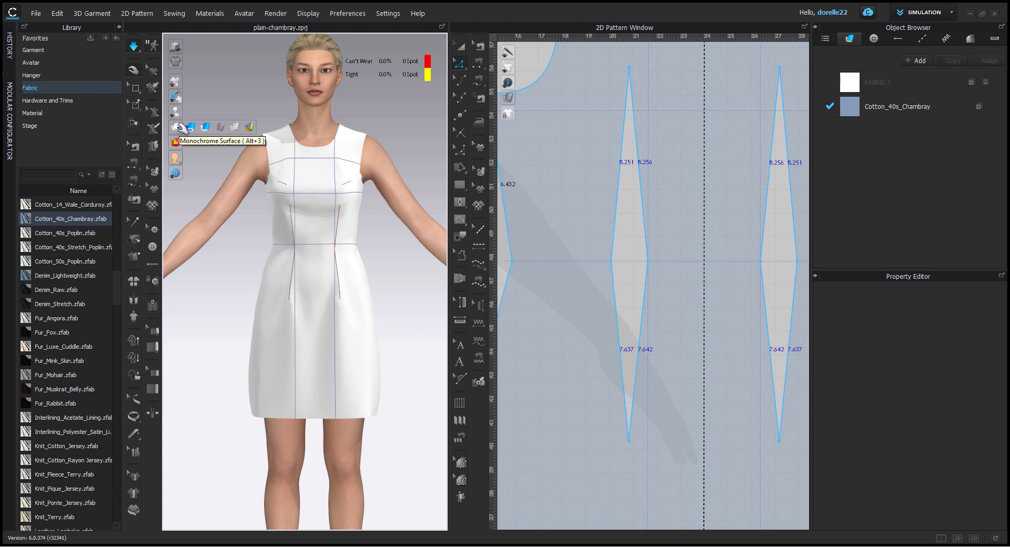
{"action": "left_click", "coordinate": [191, 127]}
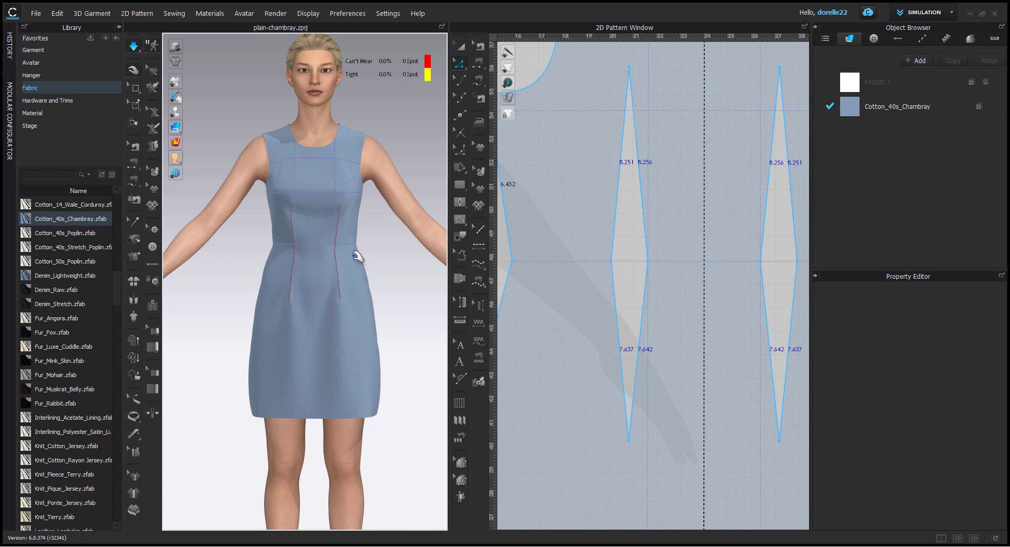
{"action": "right_click_drag", "start_coordinate": [383, 281], "coordinate": [288, 254]}
{"action": "scroll", "coordinate": [317, 210], "scroll_direction": "up", "scroll_amount": 5}
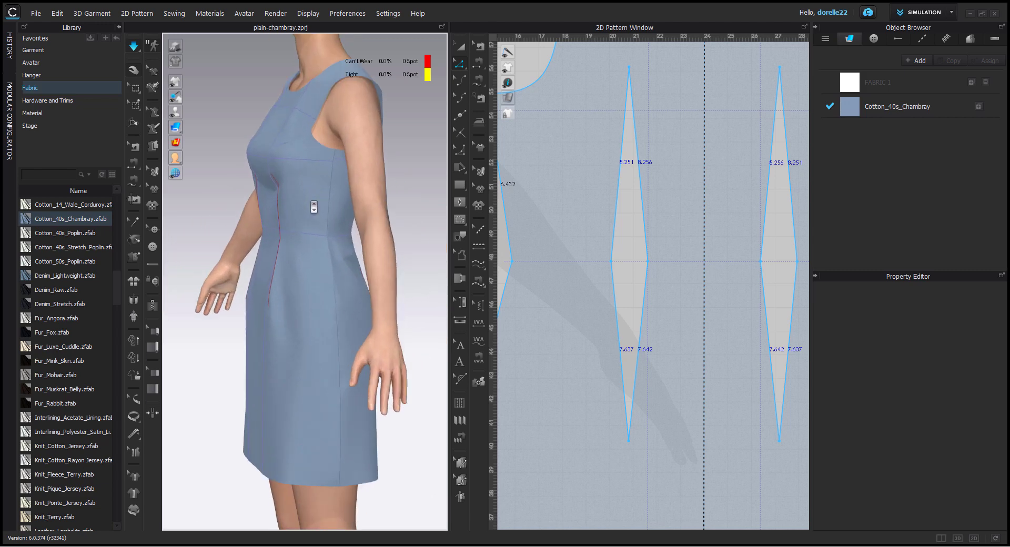
{"action": "scroll", "coordinate": [300, 277], "scroll_direction": "down", "scroll_amount": 3}
{"action": "scroll", "coordinate": [303, 281], "scroll_direction": "up", "scroll_amount": 6}
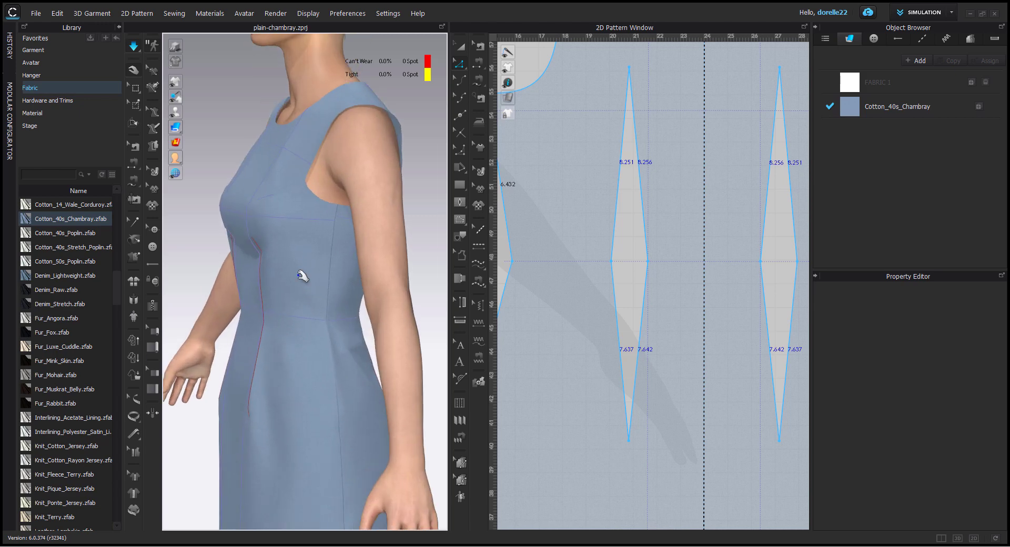
{"action": "scroll", "coordinate": [302, 281], "scroll_direction": "up", "scroll_amount": 3}
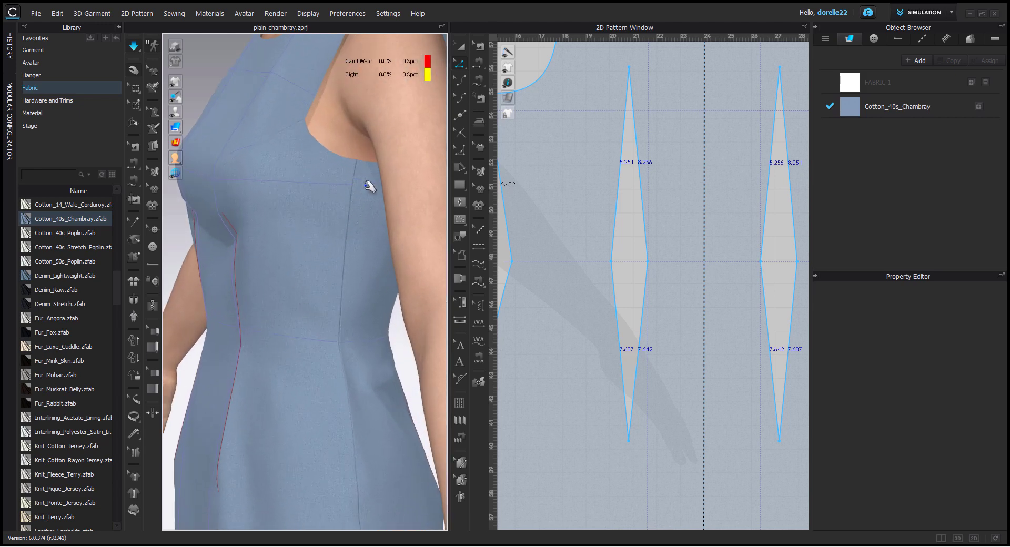
Lower the point beneath the armhole on the back side seam to about 1.03 in below the underarm corner.
{"action": "scroll", "coordinate": [582, 216], "scroll_direction": "down", "scroll_amount": 4}
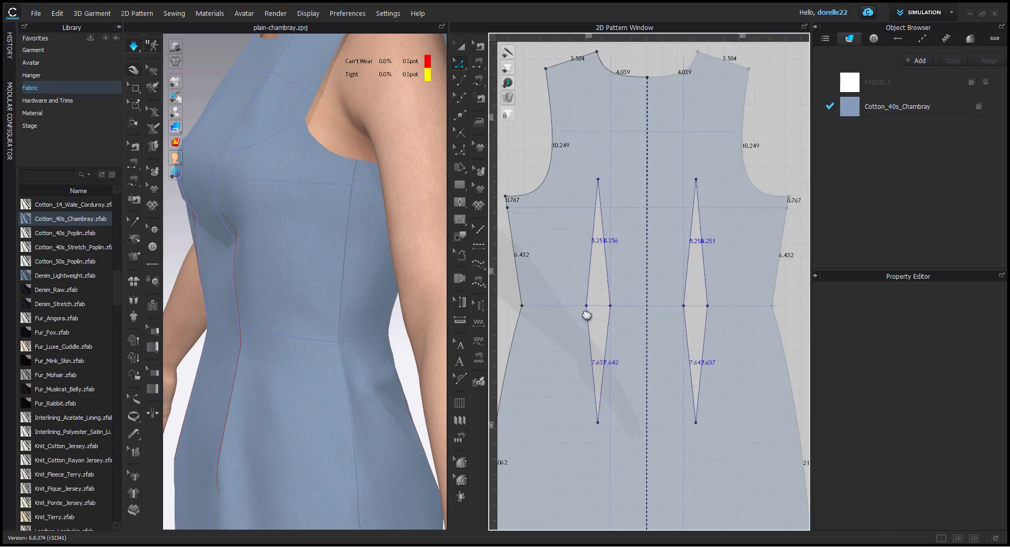
{"action": "middle_click_drag", "start_coordinate": [576, 318], "coordinate": [860, 312]}
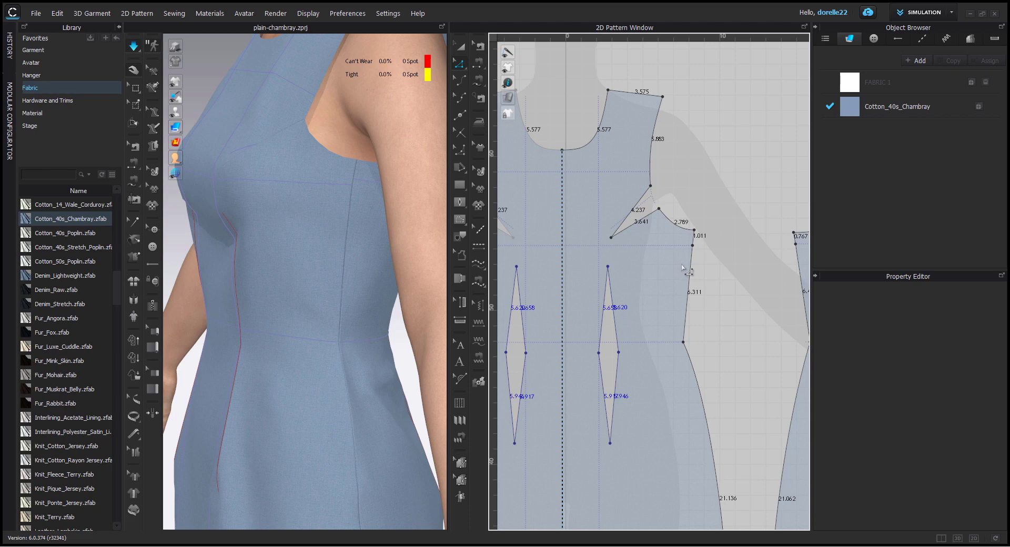
{"action": "scroll", "coordinate": [724, 296], "scroll_direction": "down", "scroll_amount": 2}
{"action": "middle_click_drag", "start_coordinate": [724, 296], "coordinate": [628, 276]}
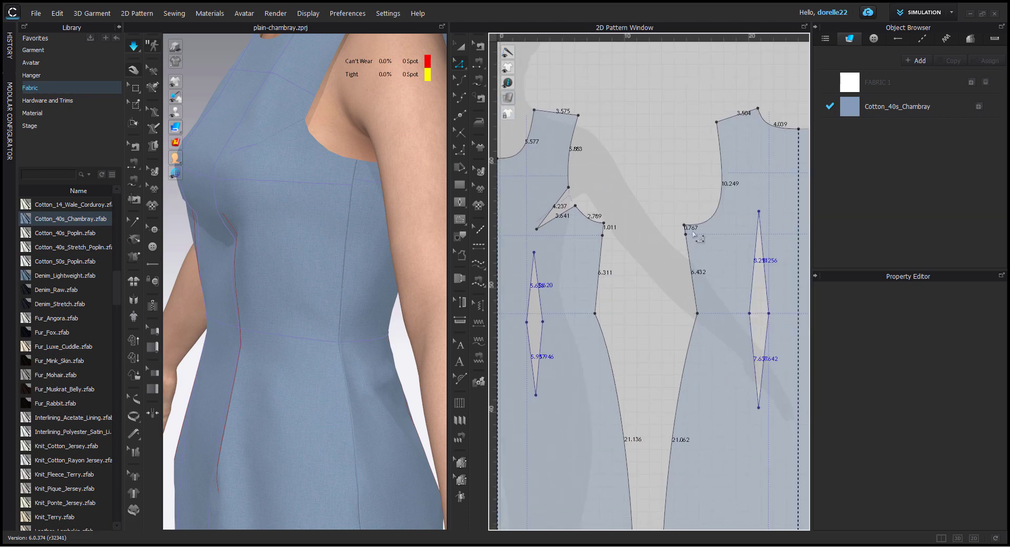
{"action": "right_click", "coordinate": [740, 246]}
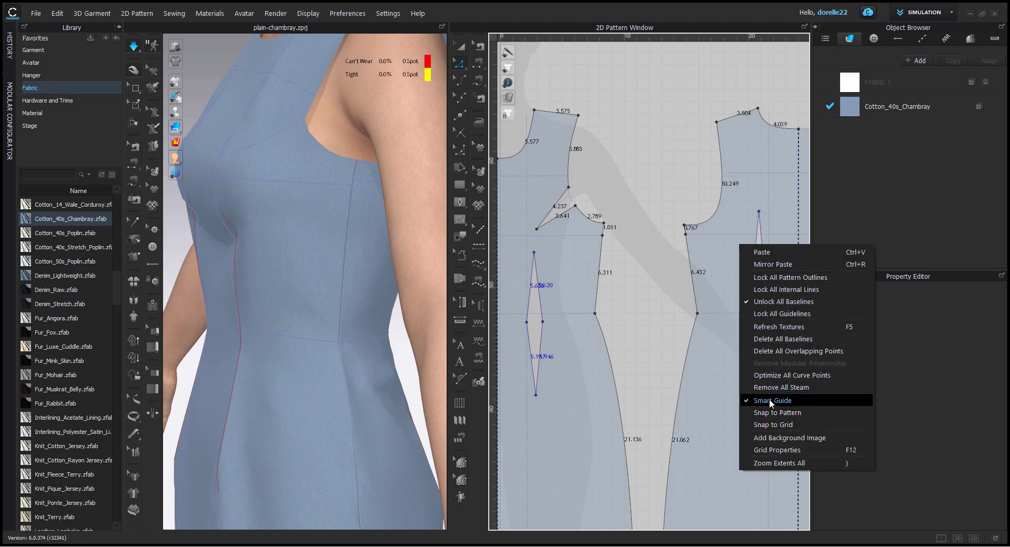
{"action": "left_click", "coordinate": [779, 463]}
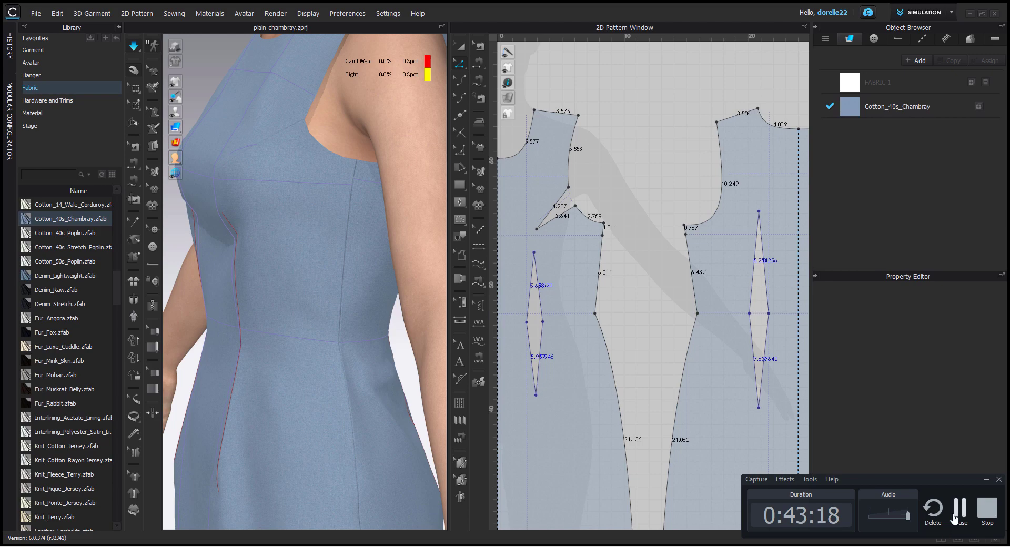
{"action": "scroll", "coordinate": [726, 292], "scroll_direction": "up", "scroll_amount": 5}
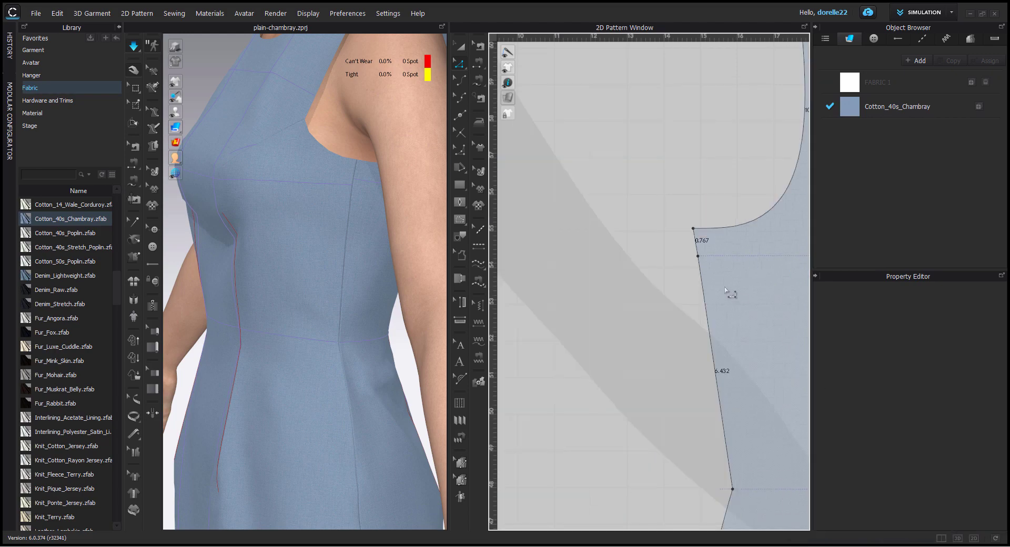
{"action": "left_click", "coordinate": [698, 256]}
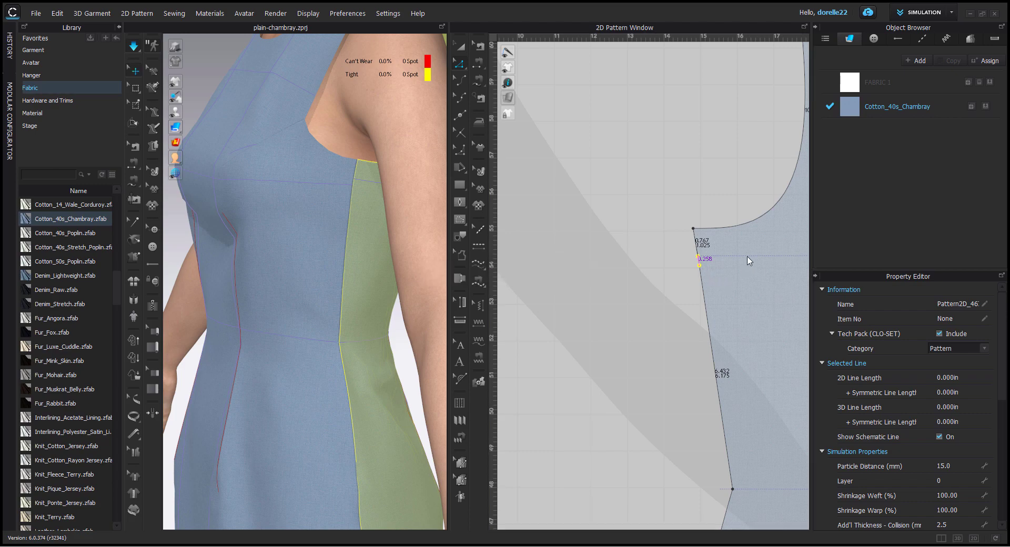
Unlock all baselines and lower the back underarm baseline until its end meets the point on the side seam.
{"action": "right_click", "coordinate": [729, 262]}
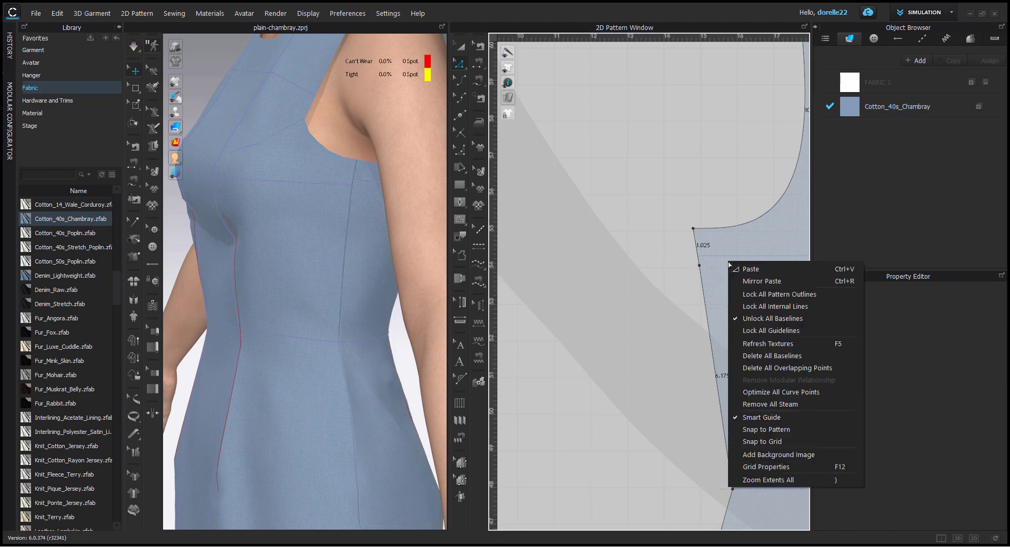
{"action": "left_click", "coordinate": [767, 320]}
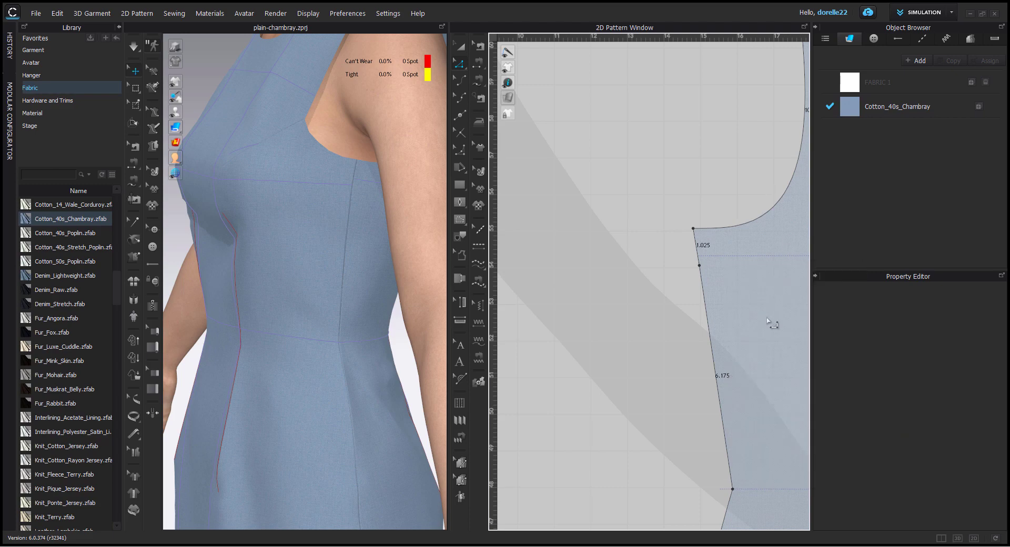
{"action": "left_click_drag", "start_coordinate": [765, 256], "coordinate": [769, 267]}
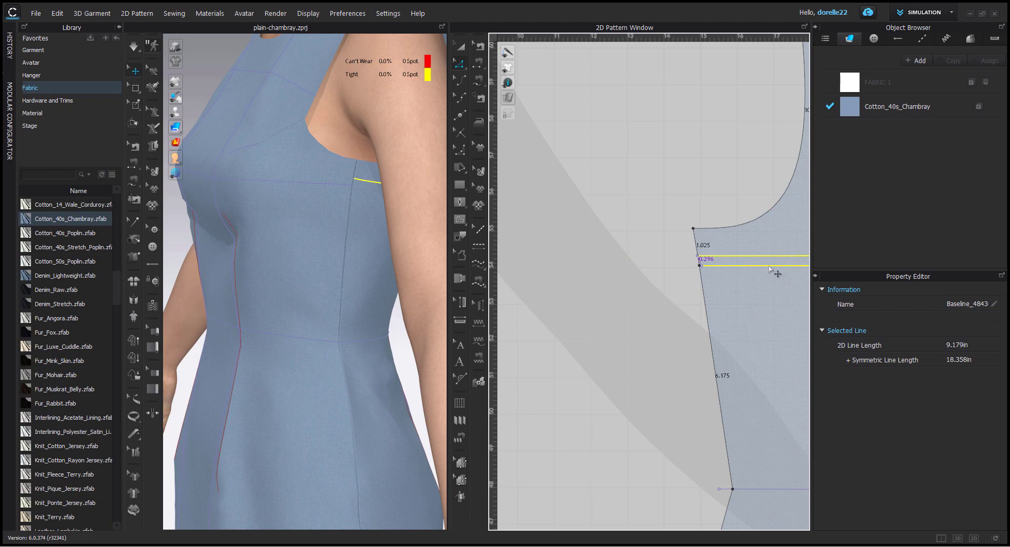
{"action": "left_click_drag", "start_coordinate": [768, 269], "coordinate": [768, 266]}
{"action": "right_click", "coordinate": [768, 265]}
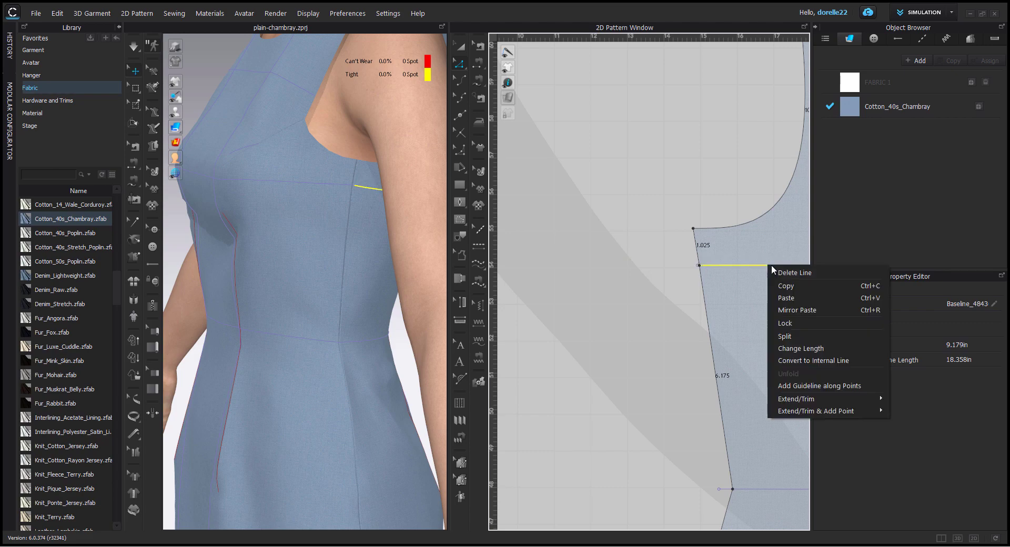
{"action": "left_click", "coordinate": [695, 272]}
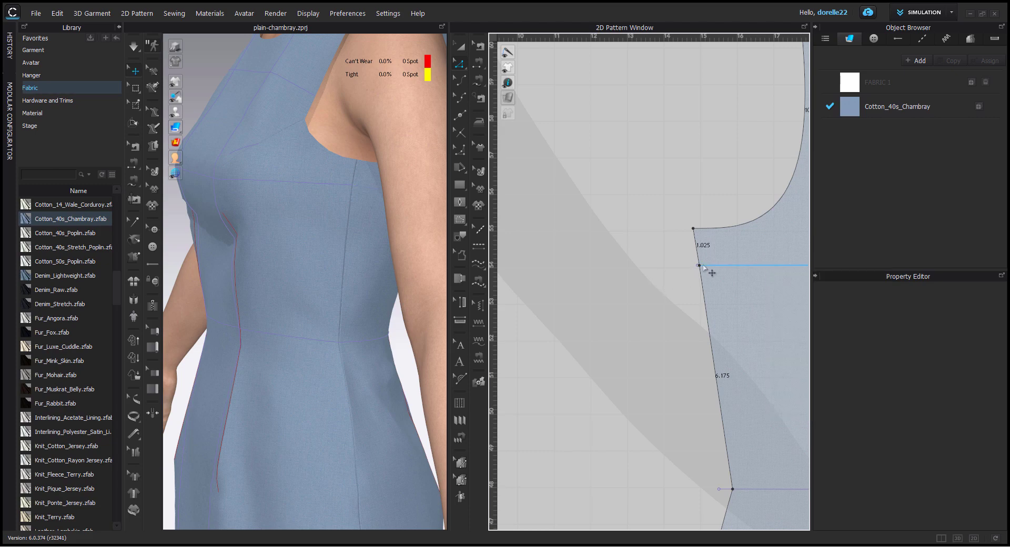
{"action": "scroll", "coordinate": [703, 267], "scroll_direction": "down", "scroll_amount": 5}
{"action": "scroll", "coordinate": [706, 270], "scroll_direction": "up", "scroll_amount": 10}
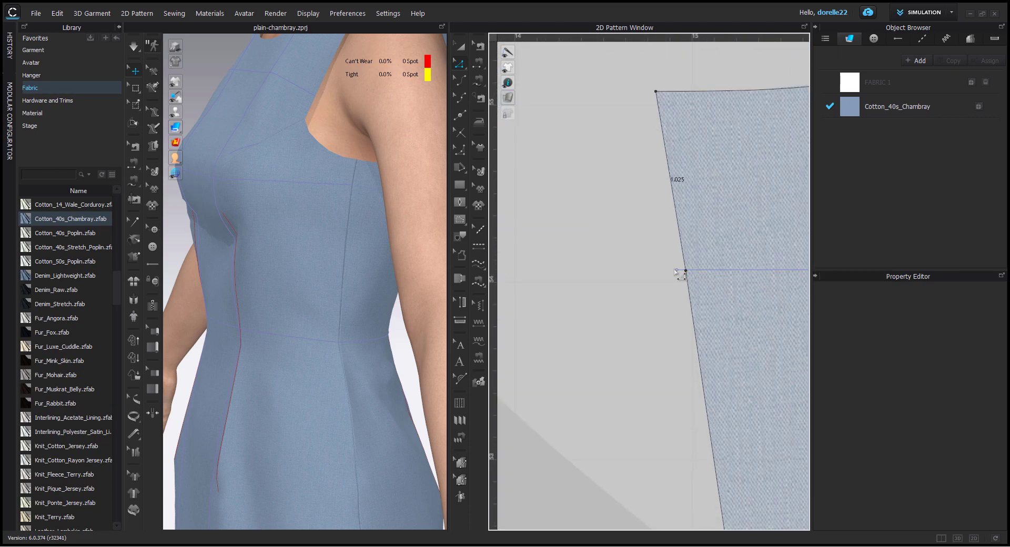
{"action": "double_click", "coordinate": [685, 271]}
{"action": "scroll", "coordinate": [671, 297], "scroll_direction": "down", "scroll_amount": 6}
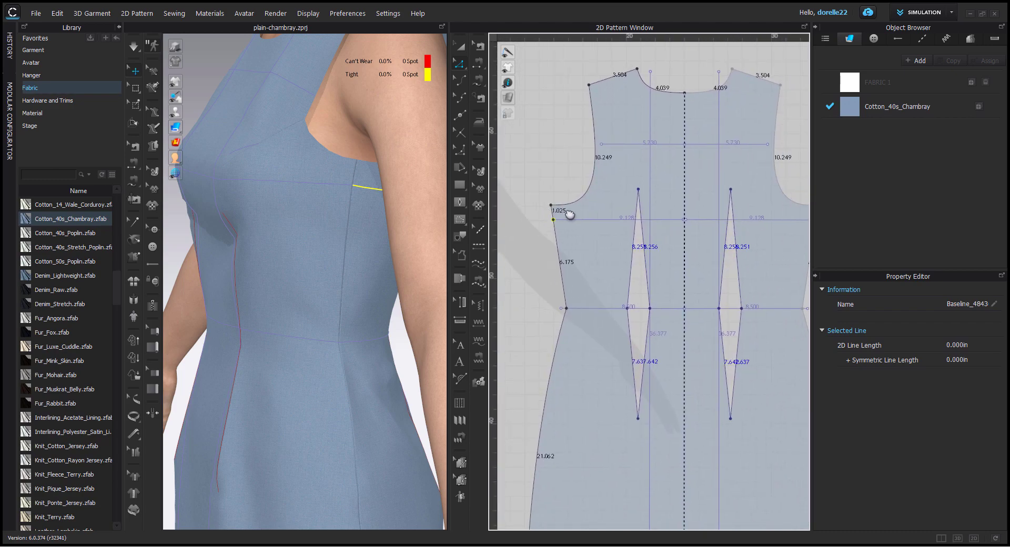
{"action": "right_click_drag", "start_coordinate": [542, 213], "coordinate": [823, 235]}
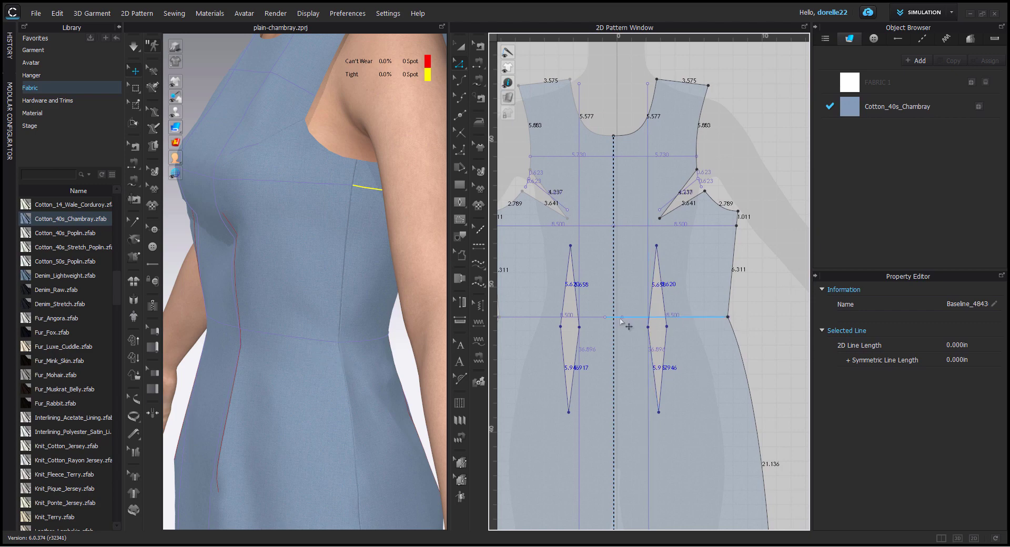
{"action": "mouse_move", "coordinate": [648, 327]}
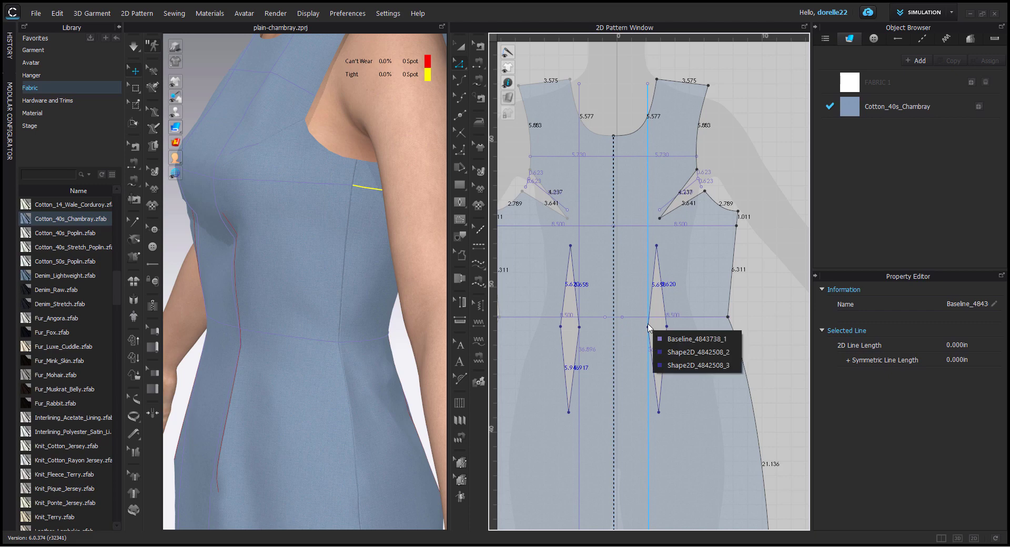
{"action": "left_click", "coordinate": [671, 351]}
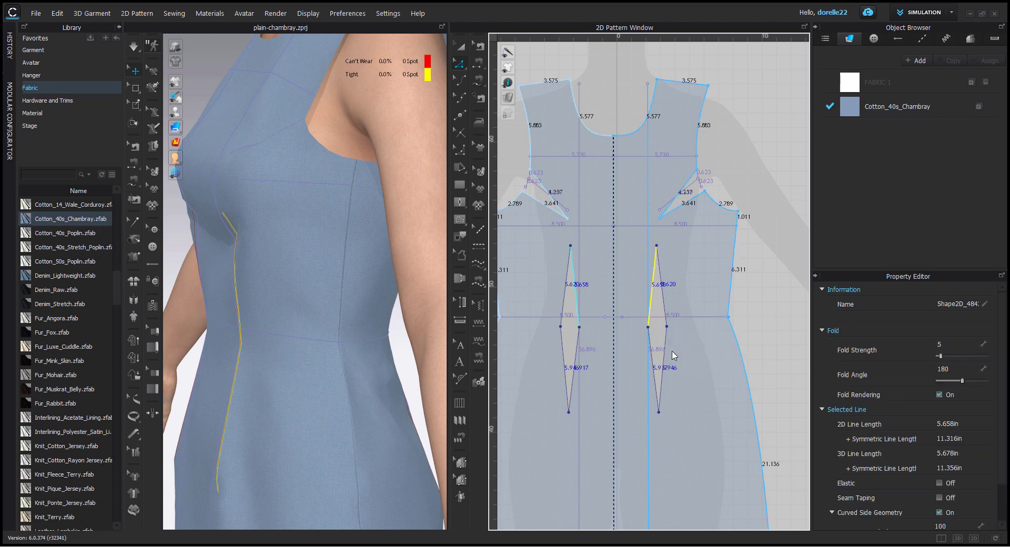
{"action": "left_click", "coordinate": [762, 314]}
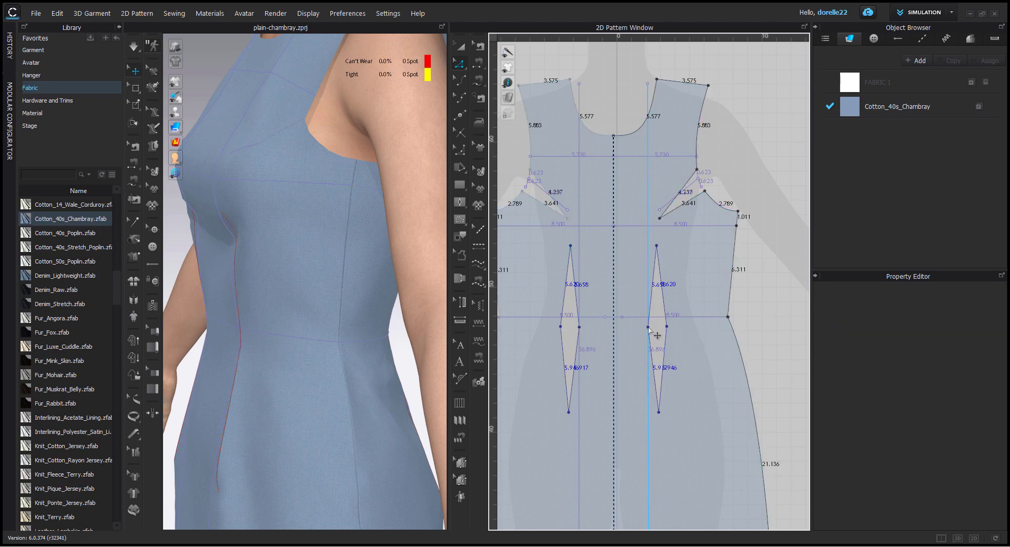
{"action": "scroll", "coordinate": [651, 327], "scroll_direction": "up", "scroll_amount": 5}
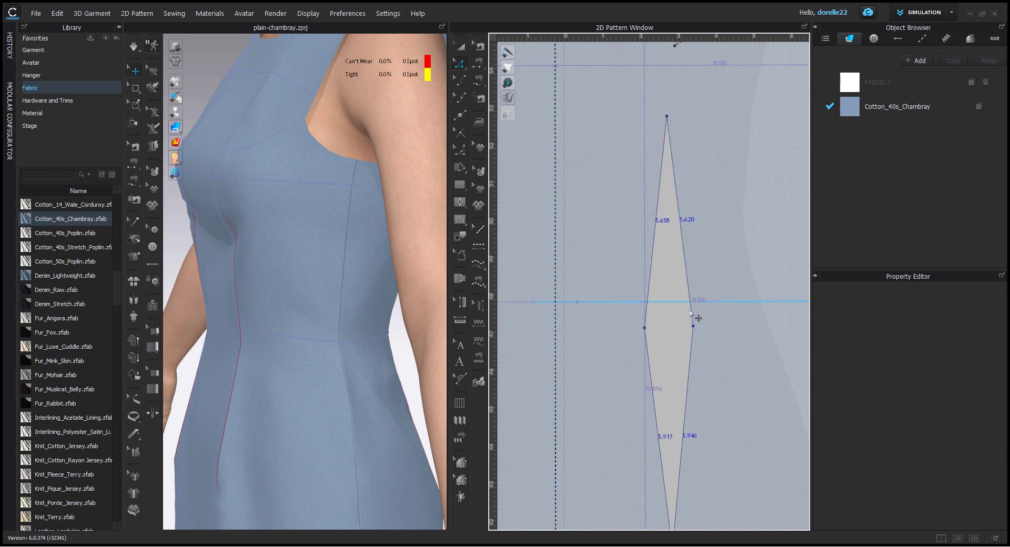
{"action": "left_click", "coordinate": [657, 238]}
{"action": "left_click", "coordinate": [735, 341]}
{"action": "scroll", "coordinate": [727, 423], "scroll_direction": "down", "scroll_amount": 5}
{"action": "right_click_drag", "start_coordinate": [725, 399], "coordinate": [705, 368]}
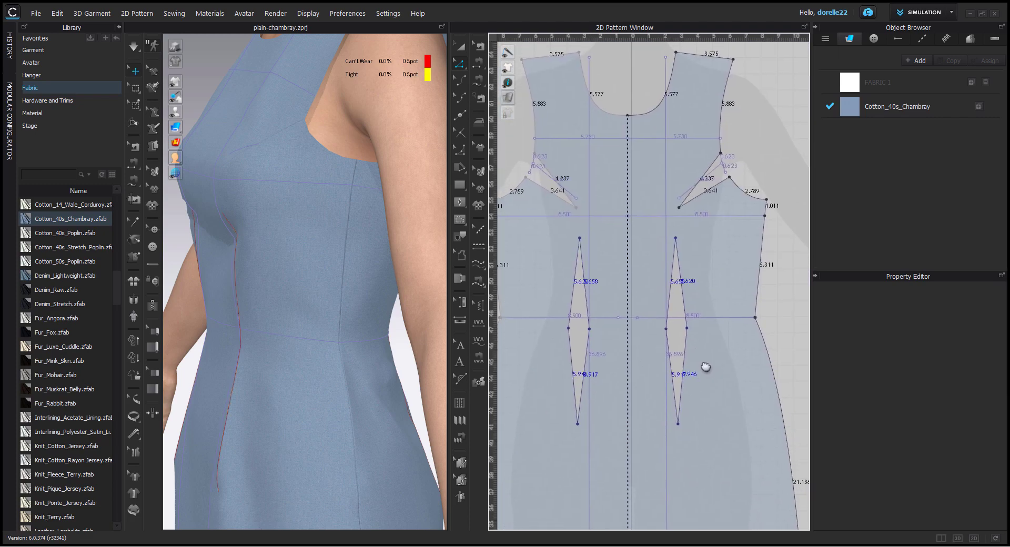
Raise the outer waist points of the front darts to the waistline, with outer legs about 4.98 in above and 6.59 in below.
{"action": "left_click", "coordinate": [688, 329]}
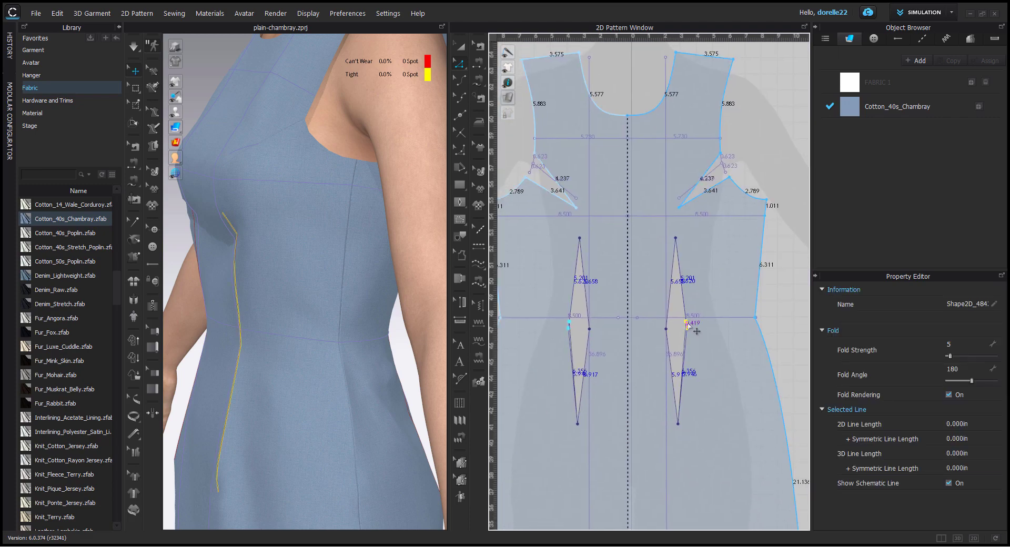
{"action": "key", "text": "Delete"}
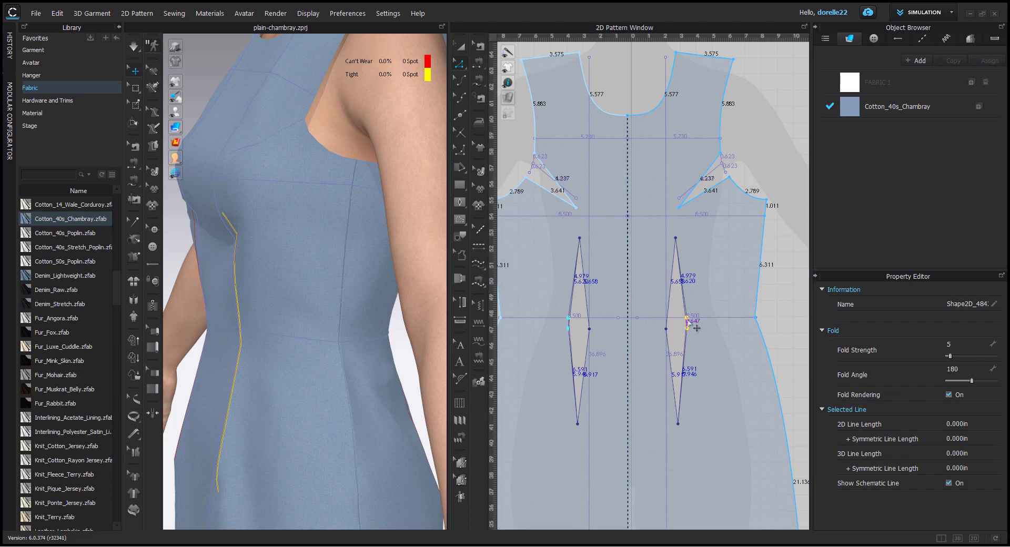
{"action": "scroll", "coordinate": [678, 336], "scroll_direction": "up", "scroll_amount": 6}
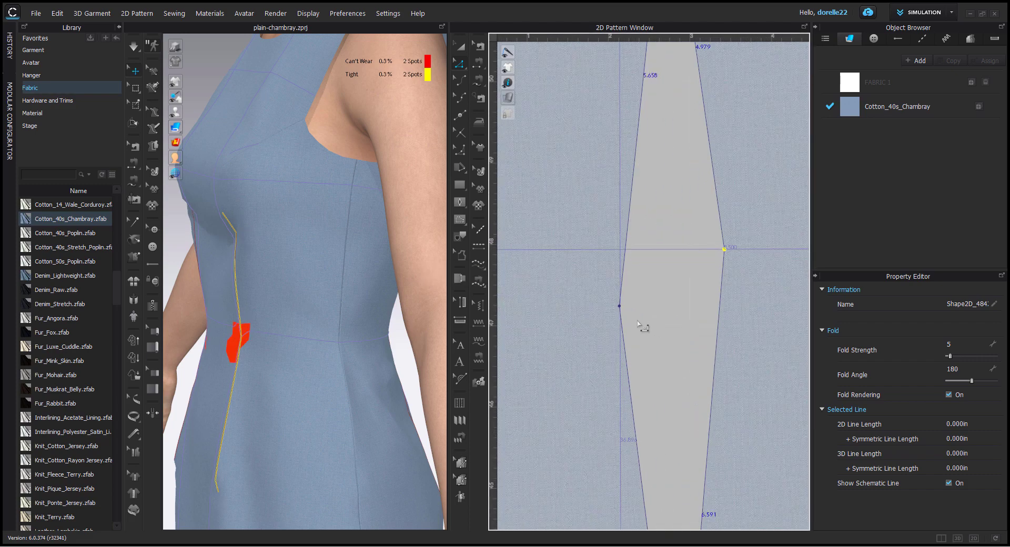
Shift the vertical baseline slightly off the front dart's inner waist point and raise that point until the upper leg is about 5.22 in.
{"action": "left_click", "coordinate": [619, 307]}
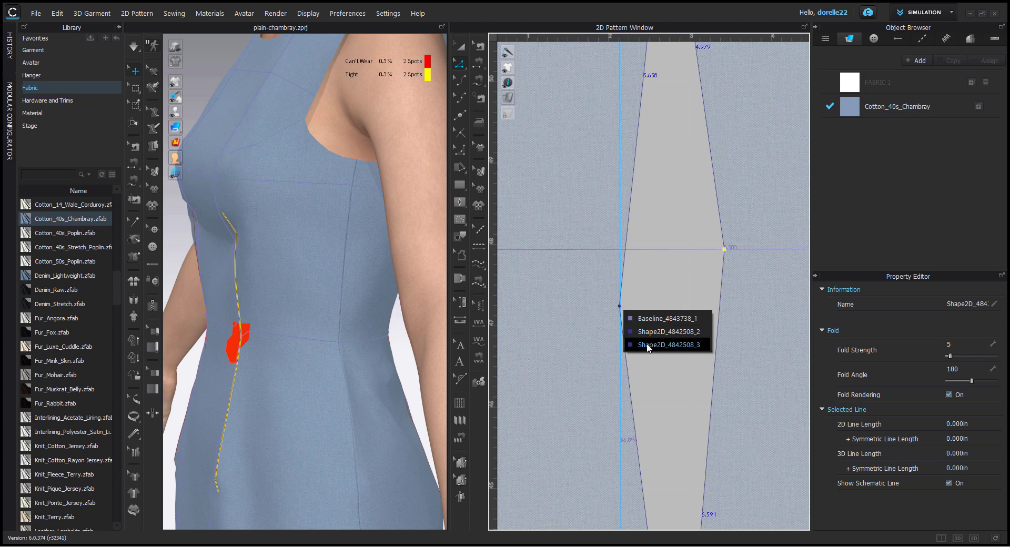
{"action": "left_click_drag", "start_coordinate": [620, 392], "coordinate": [618, 393]}
{"action": "left_click", "coordinate": [636, 315]}
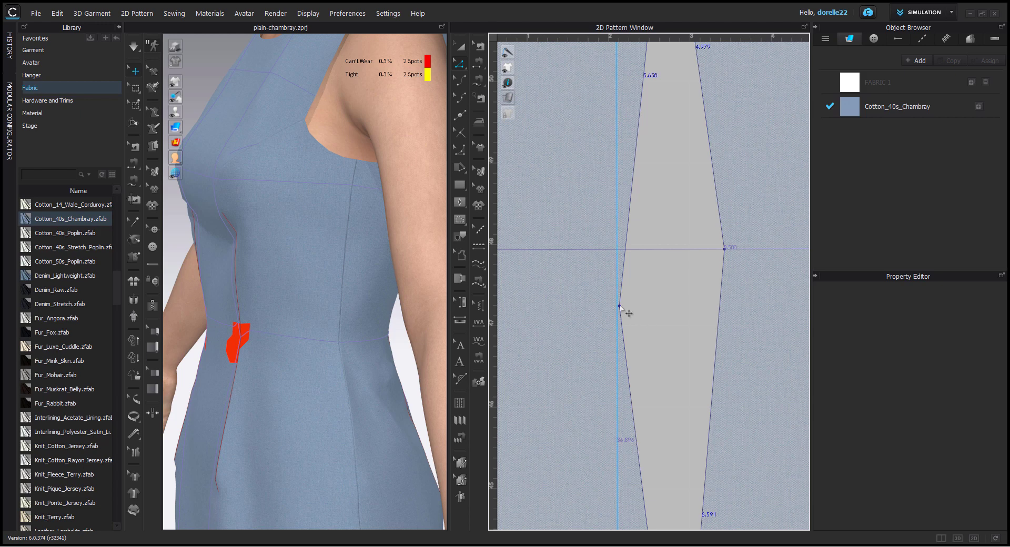
{"action": "mouse_move", "coordinate": [619, 306]}
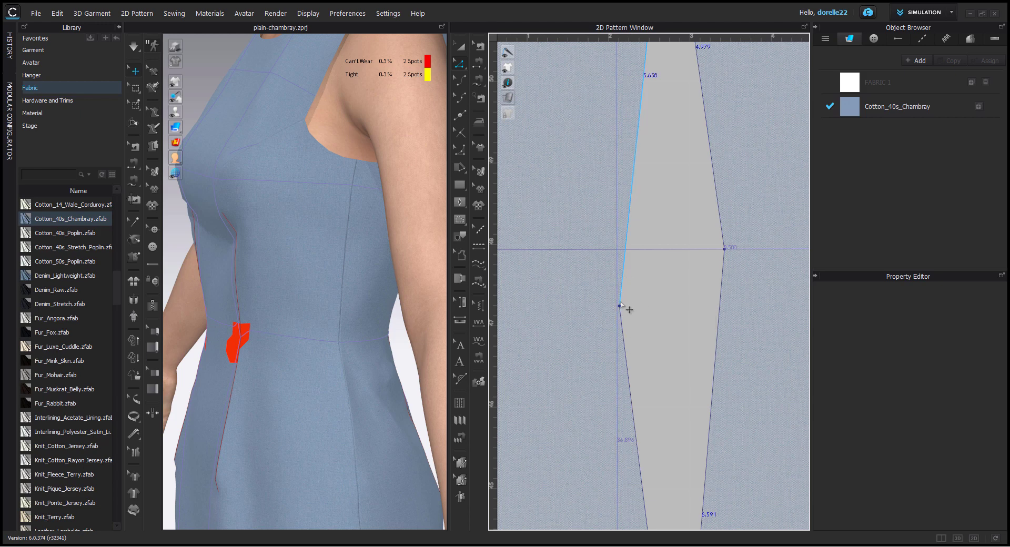
{"action": "scroll", "coordinate": [622, 310], "scroll_direction": "up", "scroll_amount": 5}
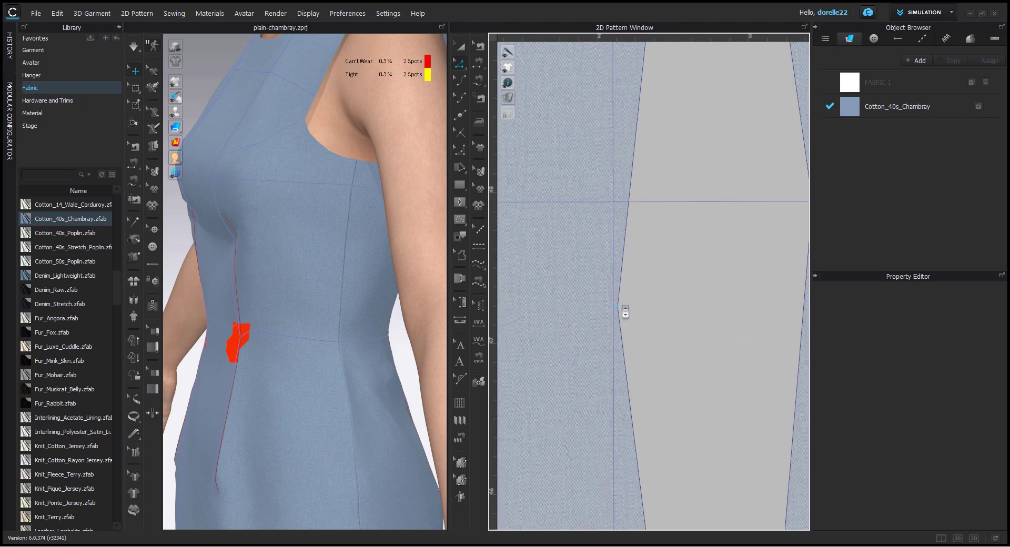
{"action": "left_click_drag", "start_coordinate": [614, 310], "coordinate": [622, 147]}
{"action": "scroll", "coordinate": [622, 147], "scroll_direction": "down", "scroll_amount": 5}
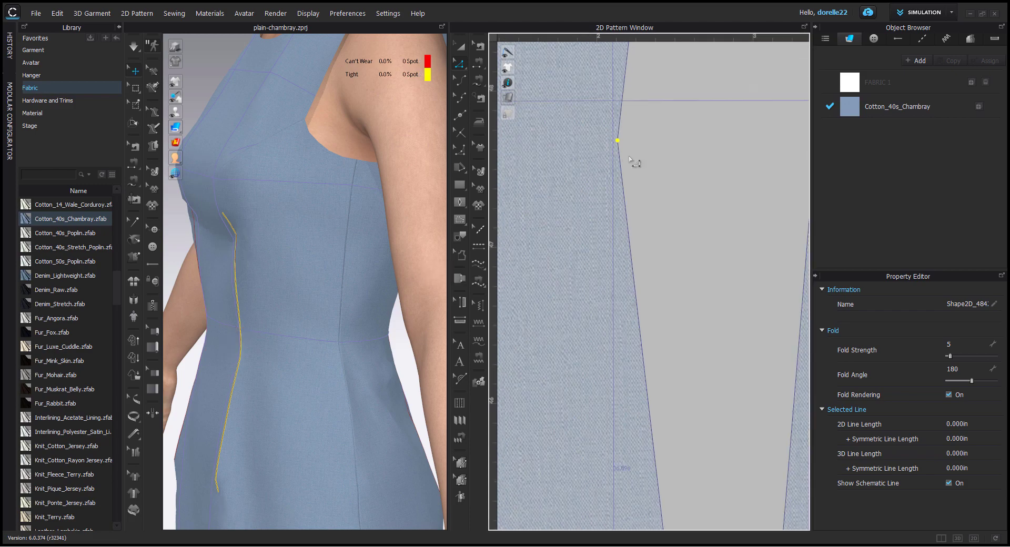
{"action": "scroll", "coordinate": [639, 168], "scroll_direction": "down", "scroll_amount": 4}
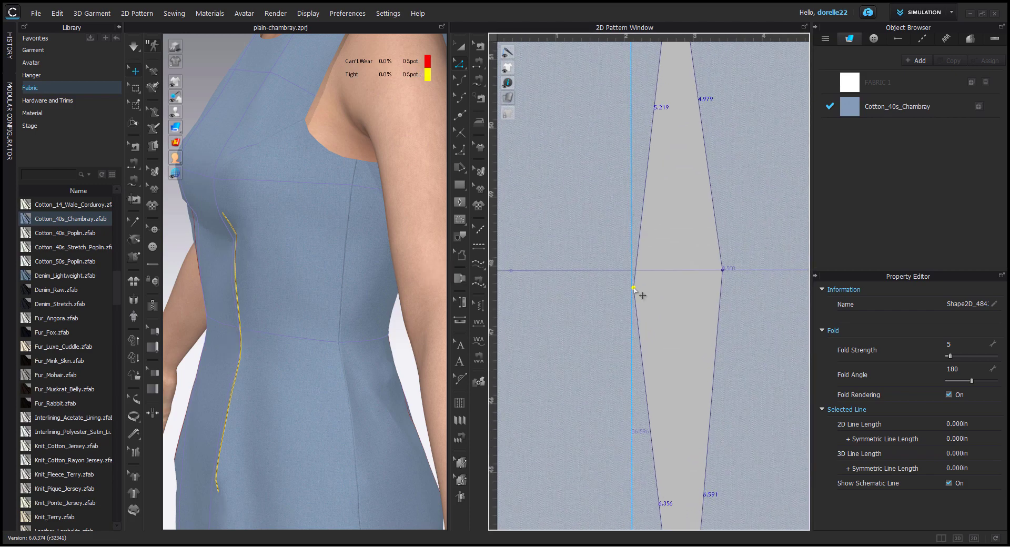
Raise the inner waist points of the front darts onto the waistline, with inner legs about 4.97 in above and 6.61 in below.
{"action": "mouse_move", "coordinate": [634, 277]}
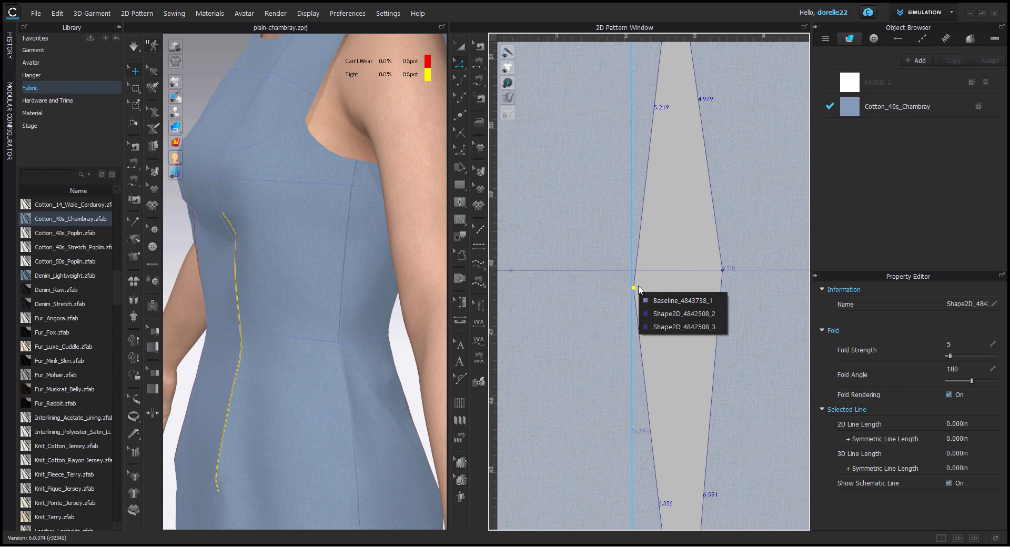
{"action": "left_click", "coordinate": [655, 277]}
{"action": "scroll", "coordinate": [641, 280], "scroll_direction": "up", "scroll_amount": 5}
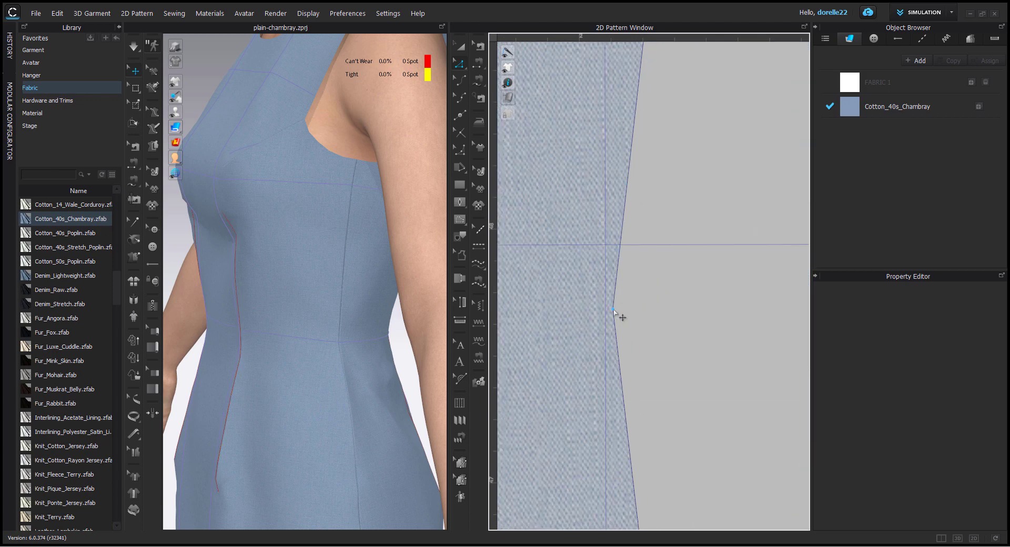
{"action": "left_click_drag", "start_coordinate": [613, 311], "coordinate": [616, 250]}
{"action": "left_click_drag", "start_coordinate": [637, 288], "coordinate": [651, 313]}
{"action": "scroll", "coordinate": [652, 314], "scroll_direction": "down", "scroll_amount": 8}
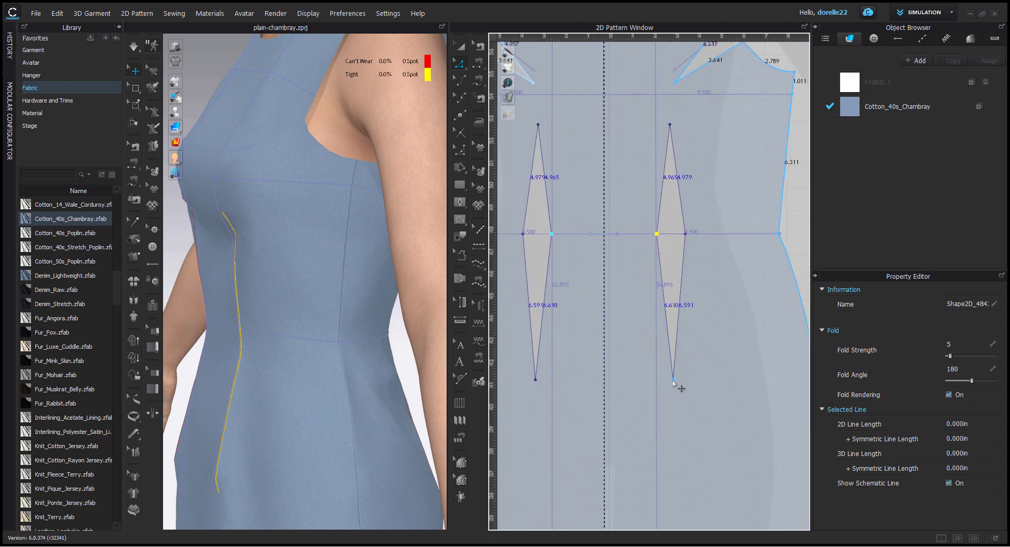
Raise the lower tips of the front waist darts to lower legs of about 5.79 in and simulate to check the drape front and back.
{"action": "left_click_drag", "start_coordinate": [673, 379], "coordinate": [669, 363]}
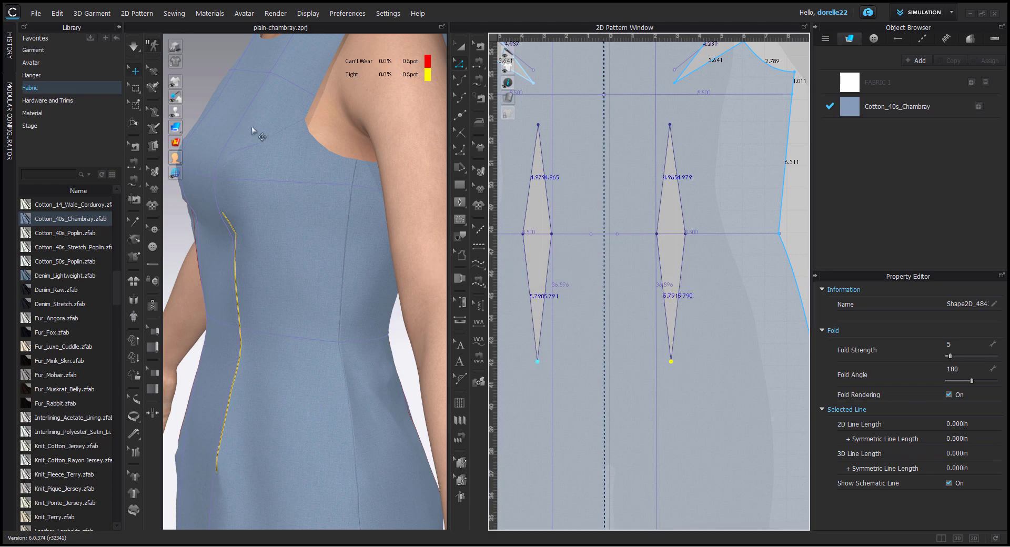
{"action": "left_click", "coordinate": [133, 46]}
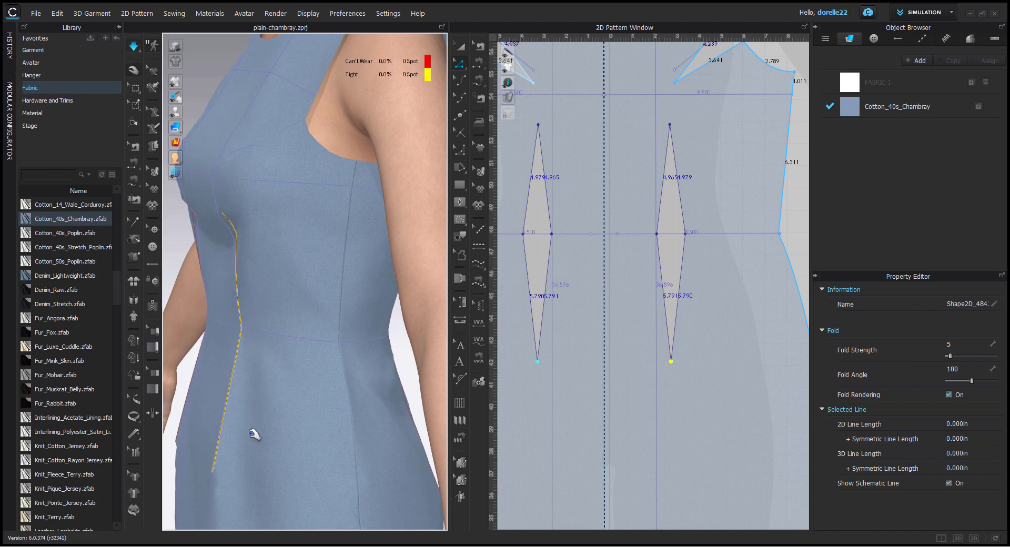
{"action": "scroll", "coordinate": [252, 432], "scroll_direction": "down", "scroll_amount": 5}
{"action": "right_click_drag", "start_coordinate": [266, 406], "coordinate": [345, 413]}
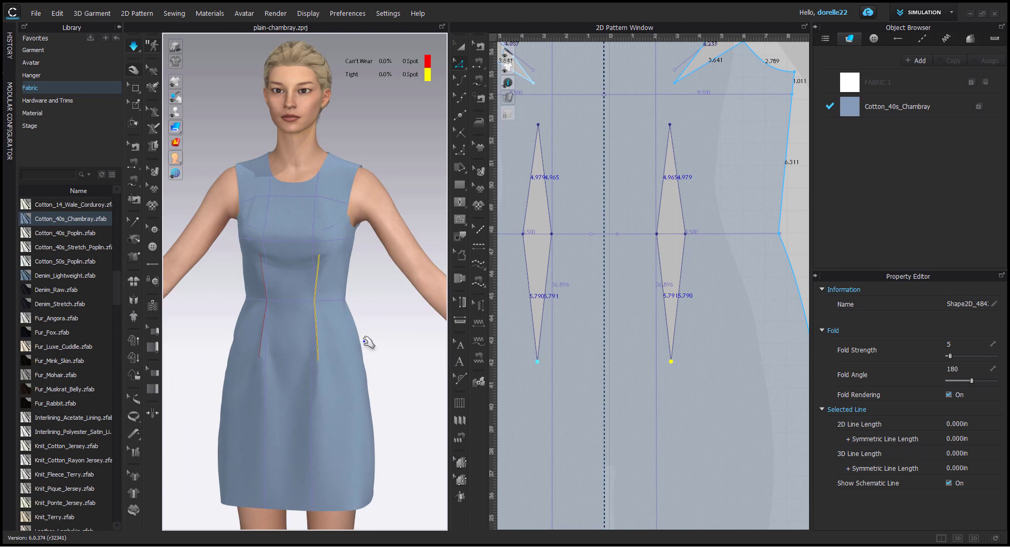
{"action": "scroll", "coordinate": [373, 310], "scroll_direction": "up", "scroll_amount": 4}
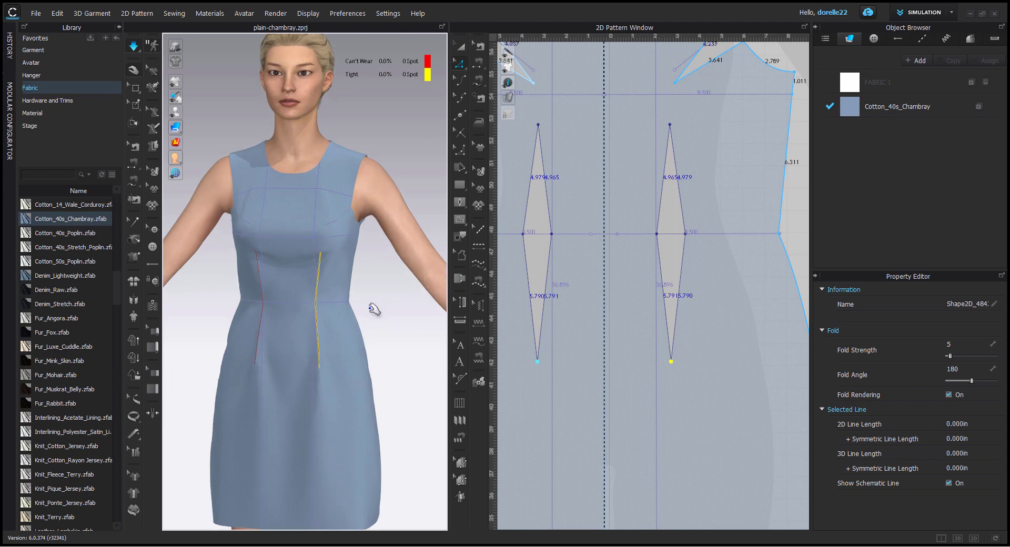
{"action": "right_click_drag", "start_coordinate": [372, 315], "coordinate": [238, 316]}
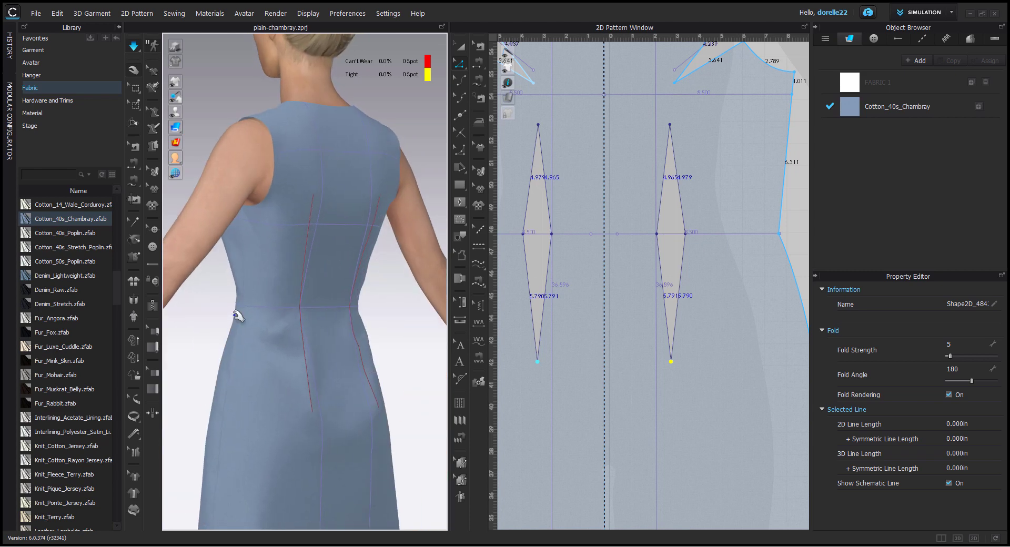
{"action": "left_click", "coordinate": [301, 332]}
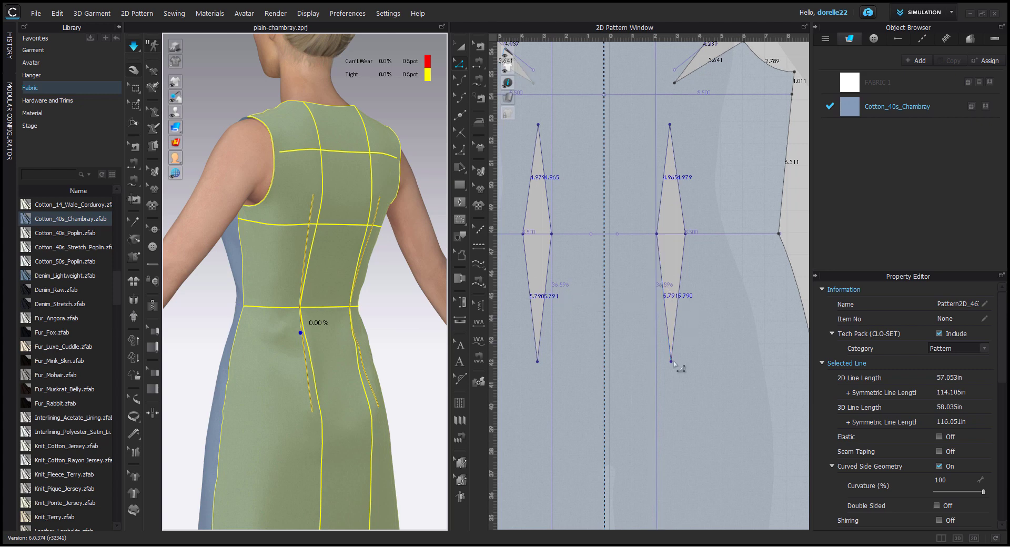
Lower the bottom tips of the front waist darts until the lower legs measure about 6.2 in.
{"action": "left_click_drag", "start_coordinate": [670, 363], "coordinate": [667, 373]}
{"action": "right_click_drag", "start_coordinate": [394, 365], "coordinate": [476, 366]}
{"action": "right_click_drag", "start_coordinate": [272, 330], "coordinate": [358, 277]}
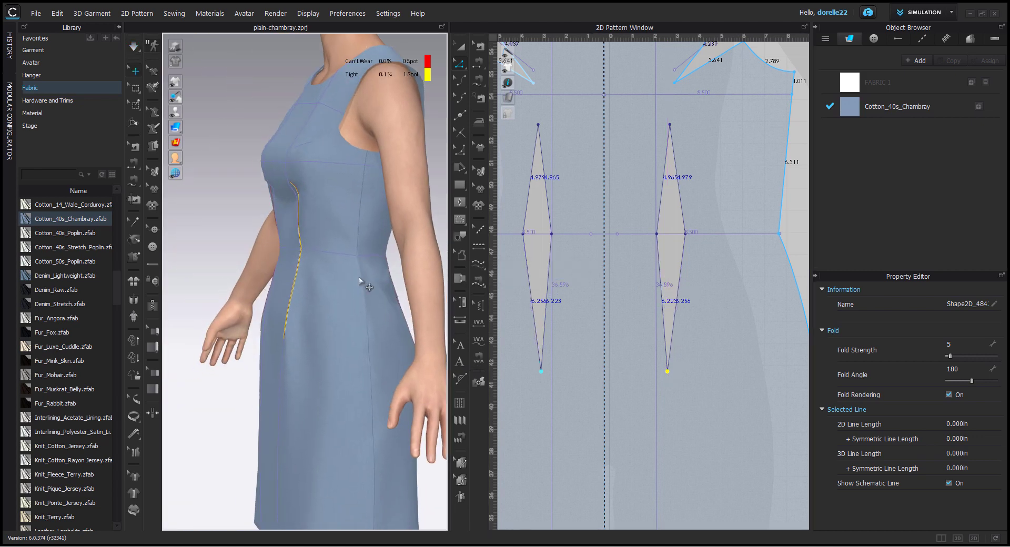
Extend the front waist darts downward to lower legs of about 7.37 in and simulate to check the drape from the front.
{"action": "left_click", "coordinate": [290, 361]}
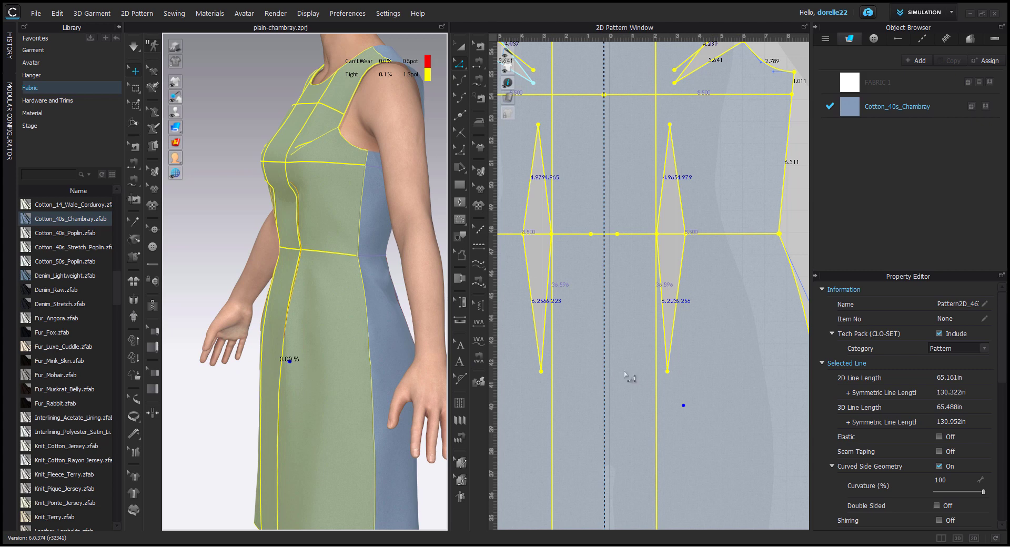
{"action": "left_click", "coordinate": [700, 382]}
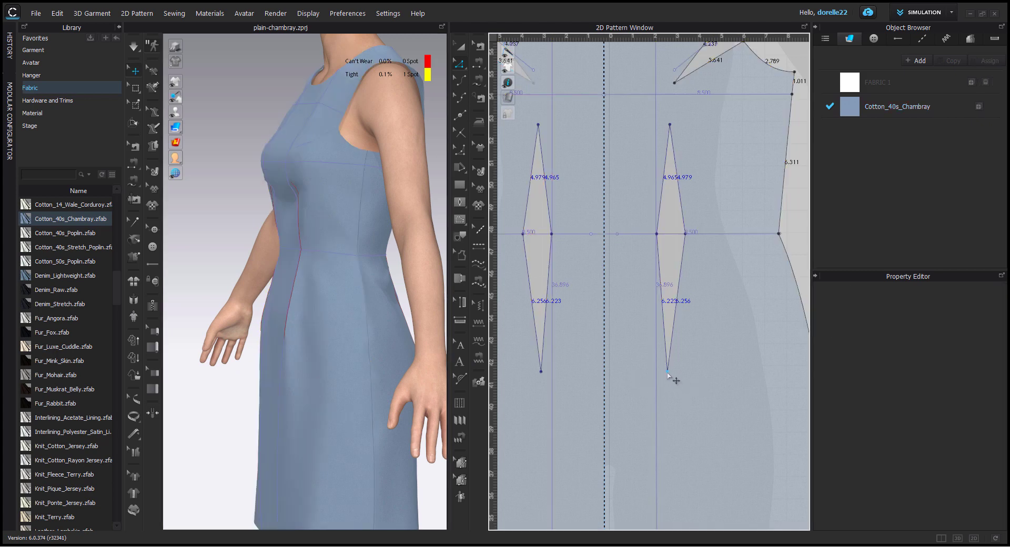
{"action": "left_click_drag", "start_coordinate": [667, 371], "coordinate": [667, 398]}
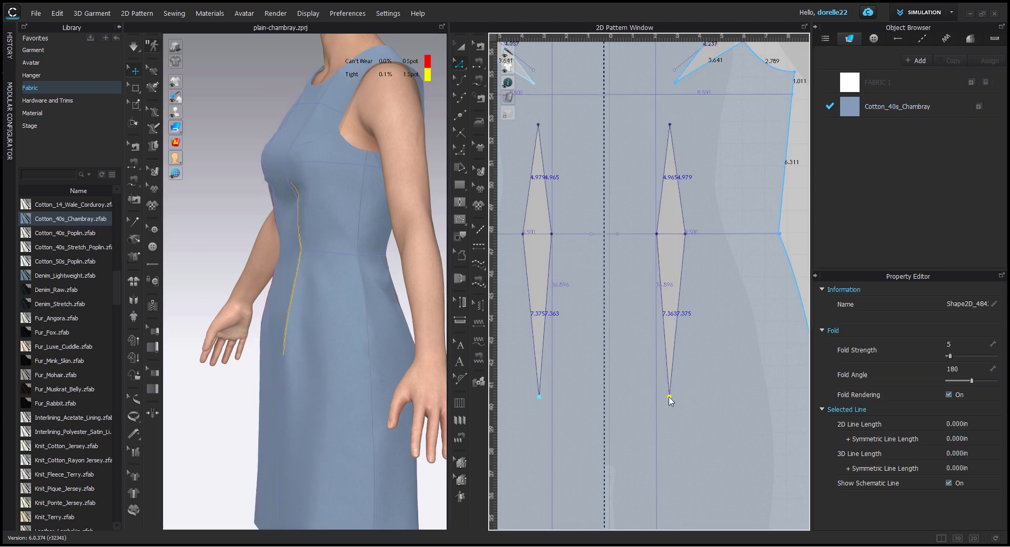
{"action": "left_click", "coordinate": [133, 47]}
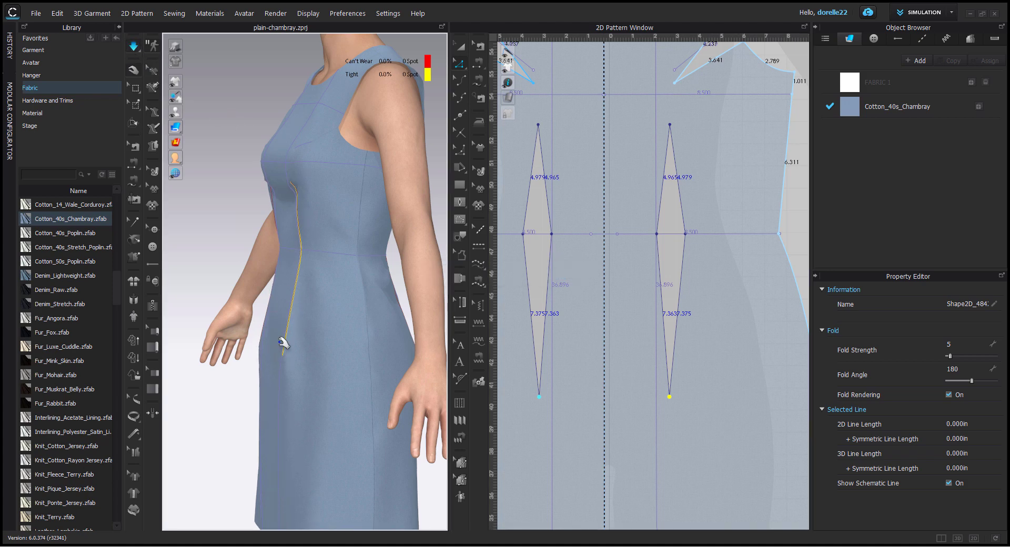
{"action": "scroll", "coordinate": [282, 343], "scroll_direction": "down", "scroll_amount": 5}
{"action": "right_click_drag", "start_coordinate": [334, 327], "coordinate": [394, 326]}
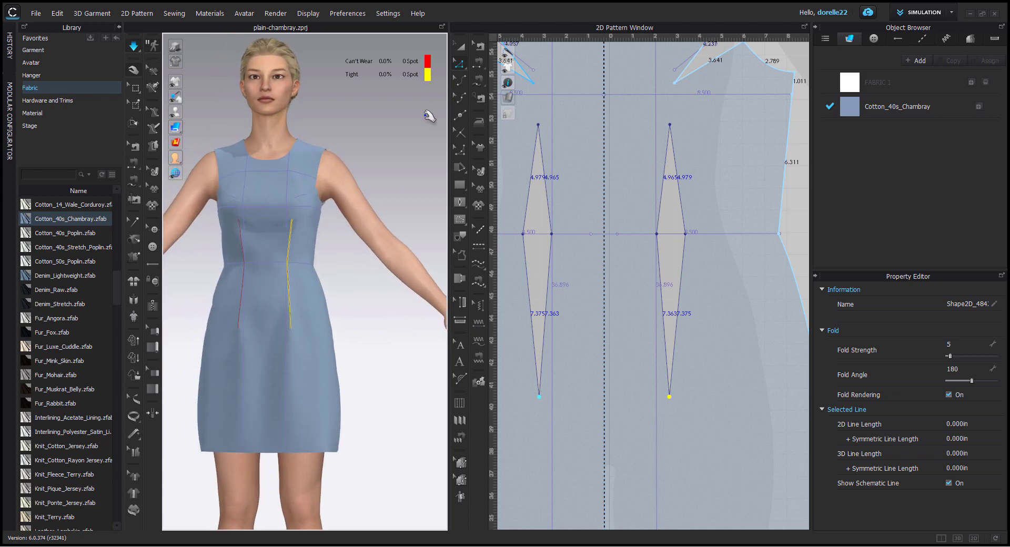
Shorten the front waist darts until both lower legs are equal at about 5.115 in, and run the simulation.
{"action": "scroll", "coordinate": [604, 171], "scroll_direction": "down", "scroll_amount": 3}
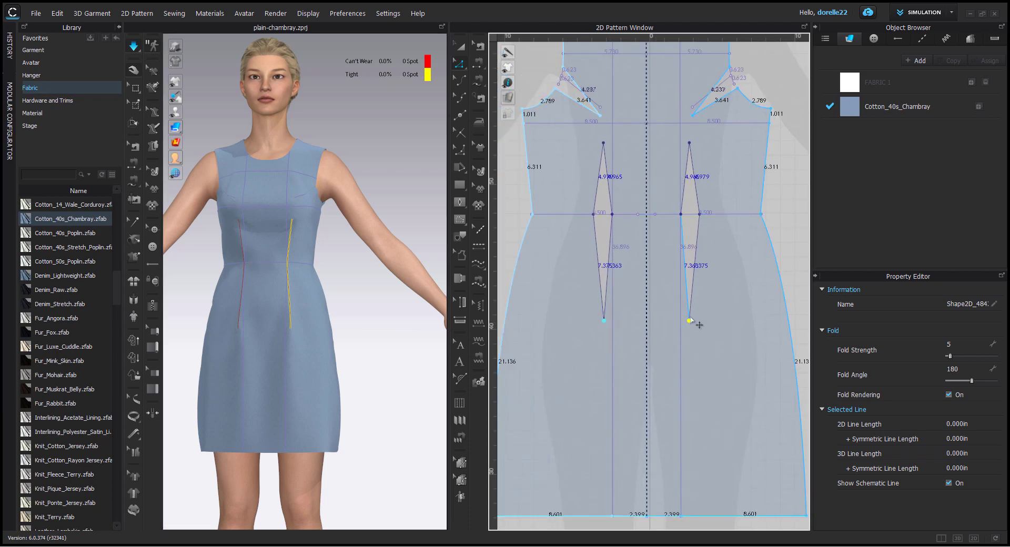
{"action": "left_click_drag", "start_coordinate": [688, 320], "coordinate": [695, 284]}
{"action": "scroll", "coordinate": [691, 297], "scroll_direction": "up", "scroll_amount": 5}
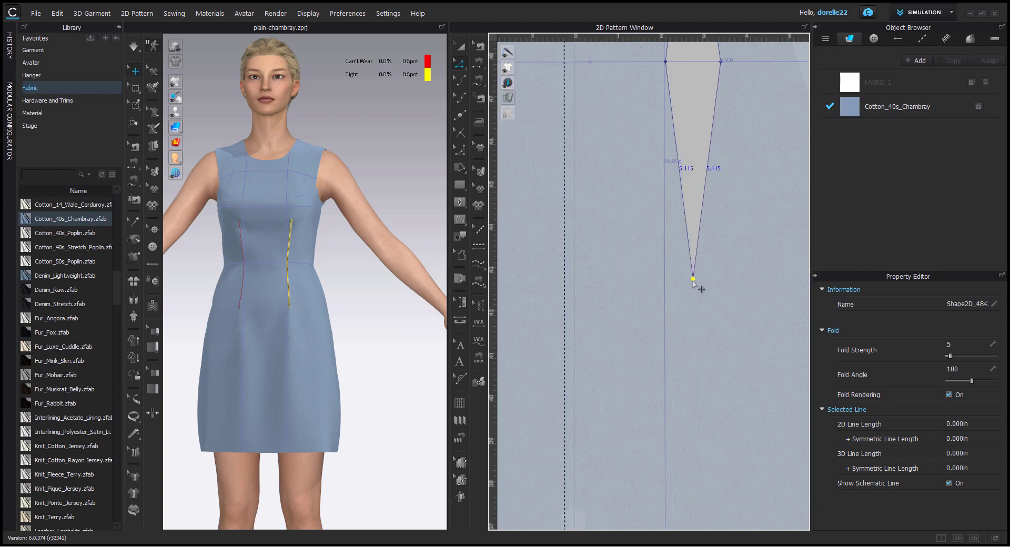
{"action": "scroll", "coordinate": [696, 289], "scroll_direction": "down", "scroll_amount": 5}
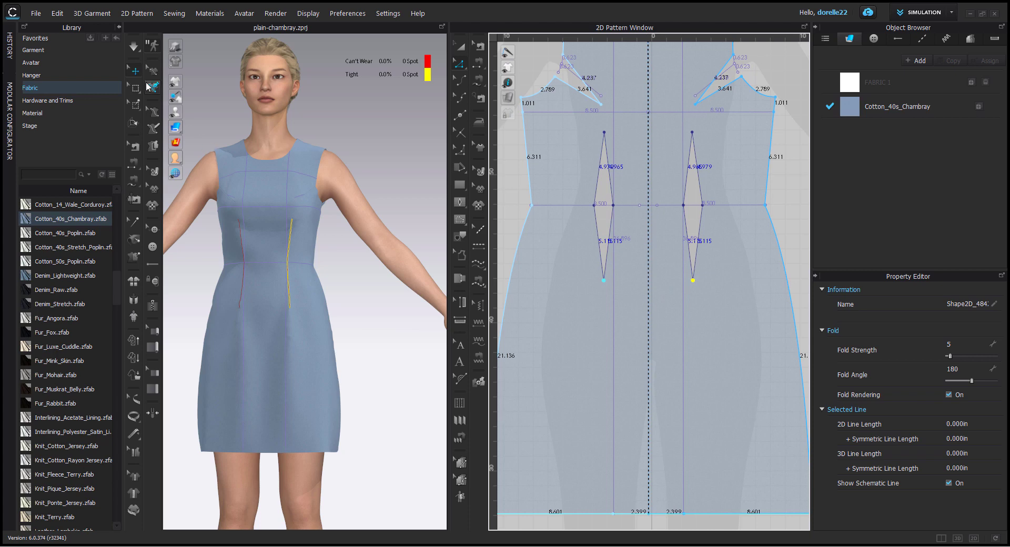
{"action": "left_click", "coordinate": [134, 53]}
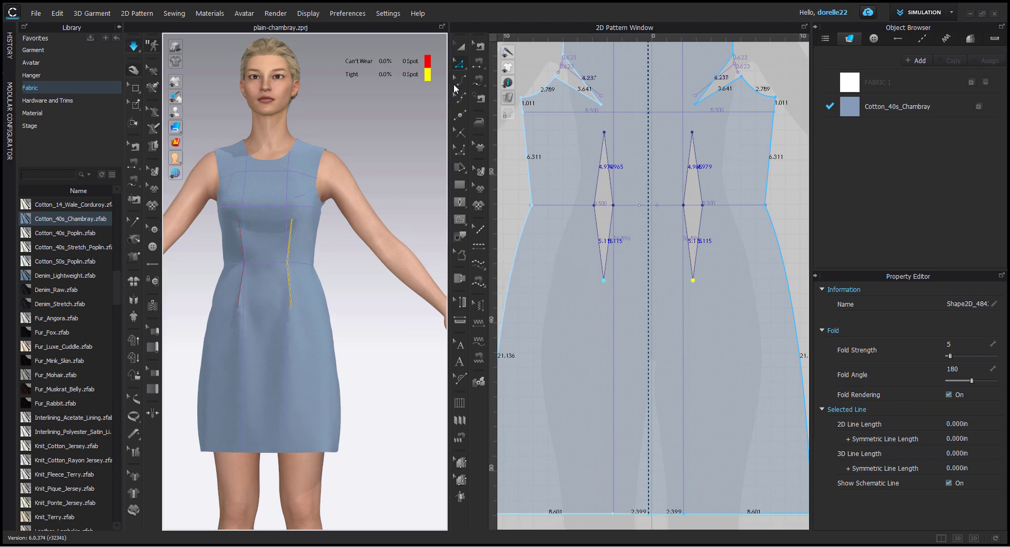
Shrink the fabric around the lower tips of both front waist darts with the Steam brush at -3%, size 130 mm and hardness 70%.
{"action": "left_click", "coordinate": [479, 123]}
{"action": "left_click", "coordinate": [480, 125]}
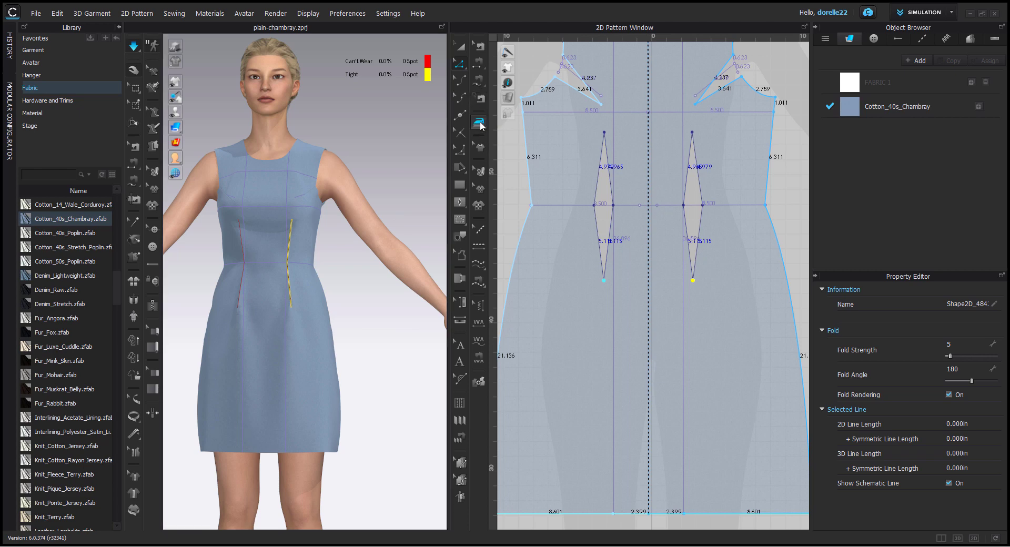
{"action": "left_click", "coordinate": [694, 276]}
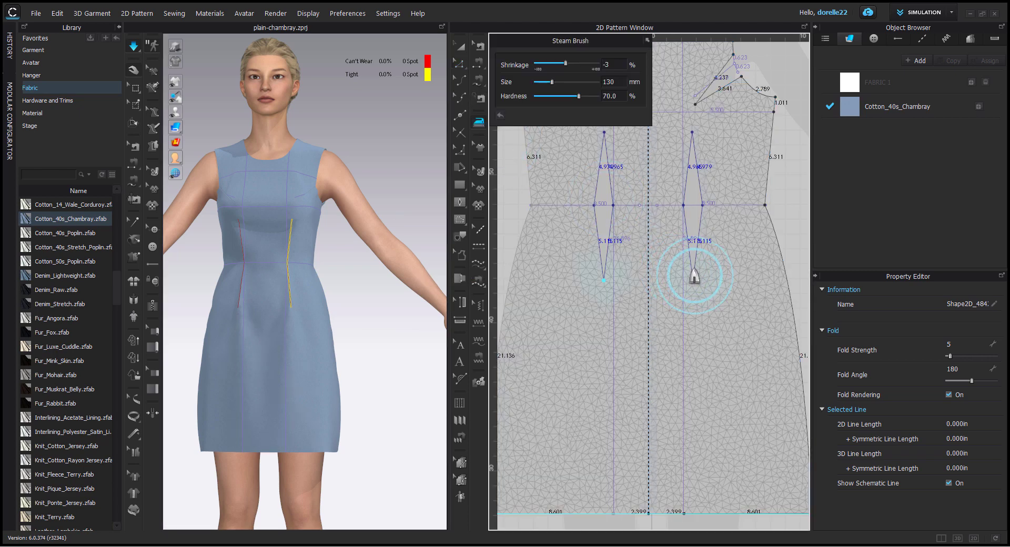
{"action": "left_click", "coordinate": [597, 277]}
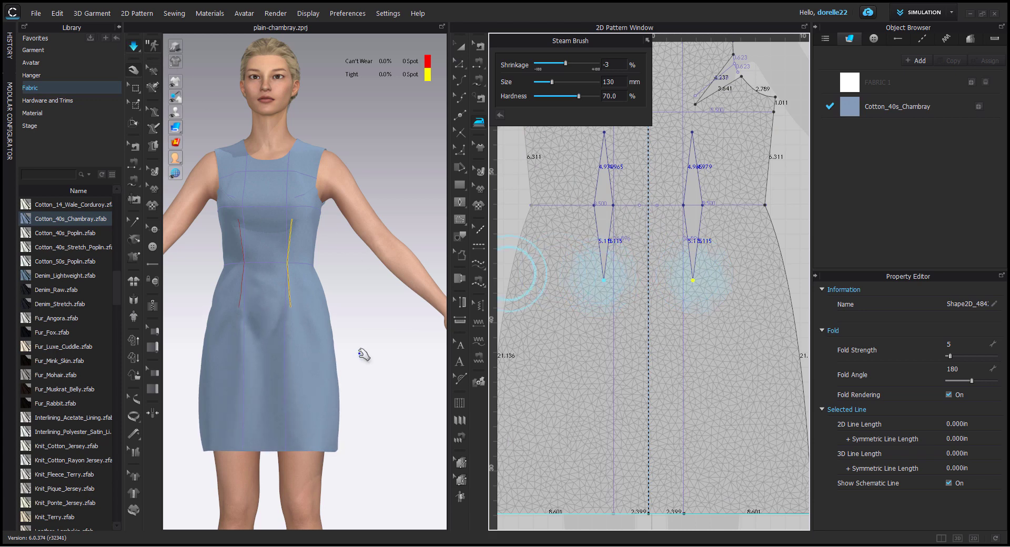
Steam-shrink the back panel by -3% along the waist darts and around their lower tips, with the dress in side view.
{"action": "right_click_drag", "start_coordinate": [360, 349], "coordinate": [248, 354]}
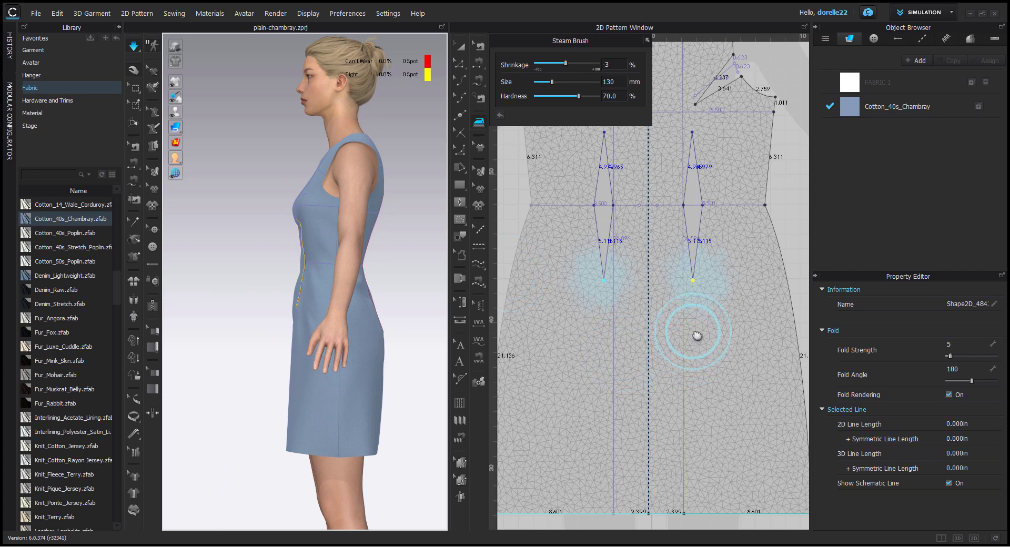
{"action": "right_click_drag", "start_coordinate": [694, 333], "coordinate": [442, 345]}
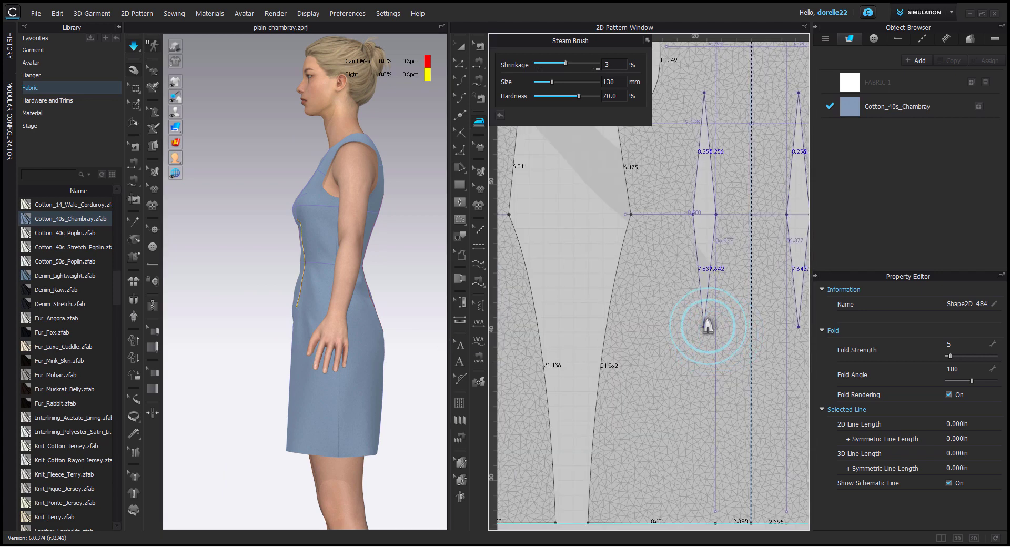
{"action": "mouse_move", "coordinate": [705, 320]}
{"action": "left_mouse_down"}
{"action": "mouse_move", "coordinate": [708, 104]}
{"action": "mouse_move", "coordinate": [705, 326]}
{"action": "left_mouse_up"}
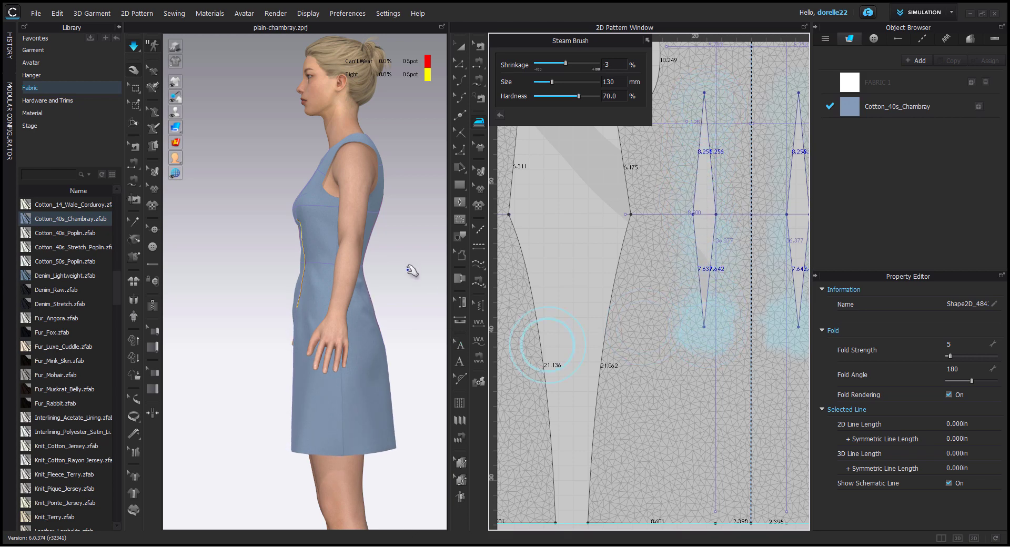
Extend the steam shrinkage along the full length of the front waist darts.
{"action": "mouse_move", "coordinate": [567, 247]}
{"action": "middle_mouse_down"}
{"action": "mouse_move", "coordinate": [625, 305]}
{"action": "mouse_move", "coordinate": [717, 316]}
{"action": "mouse_move", "coordinate": [733, 334]}
{"action": "middle_mouse_up"}
{"action": "mouse_move", "coordinate": [601, 305]}
{"action": "left_mouse_down"}
{"action": "mouse_move", "coordinate": [596, 370]}
{"action": "mouse_move", "coordinate": [597, 349]}
{"action": "left_mouse_up"}
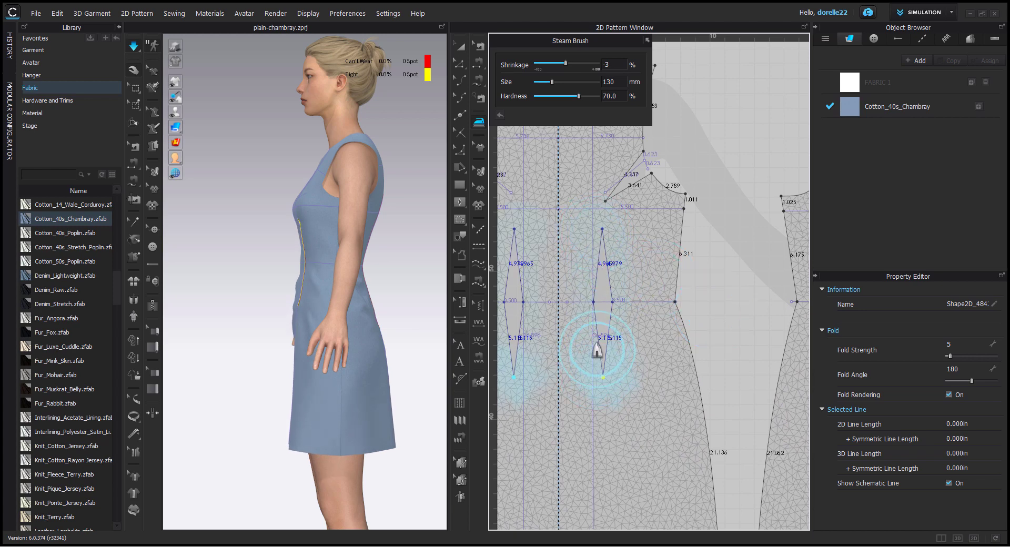
Clear the steam shrinkage from the front panel and steam again along the full length of the front waist darts at -3%.
{"action": "right_click", "coordinate": [598, 405]}
{"action": "left_click", "coordinate": [631, 417]}
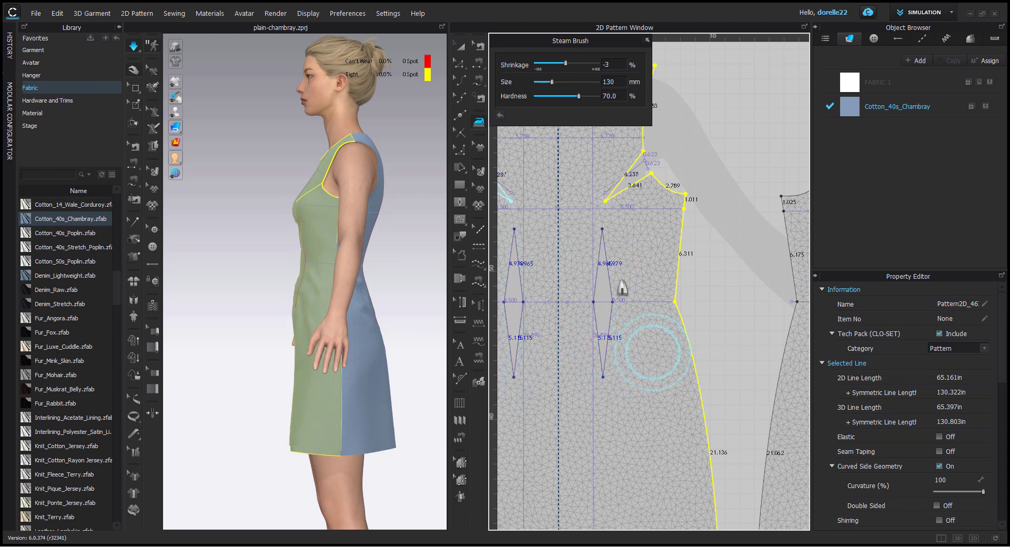
{"action": "left_click_drag", "start_coordinate": [603, 239], "coordinate": [590, 367]}
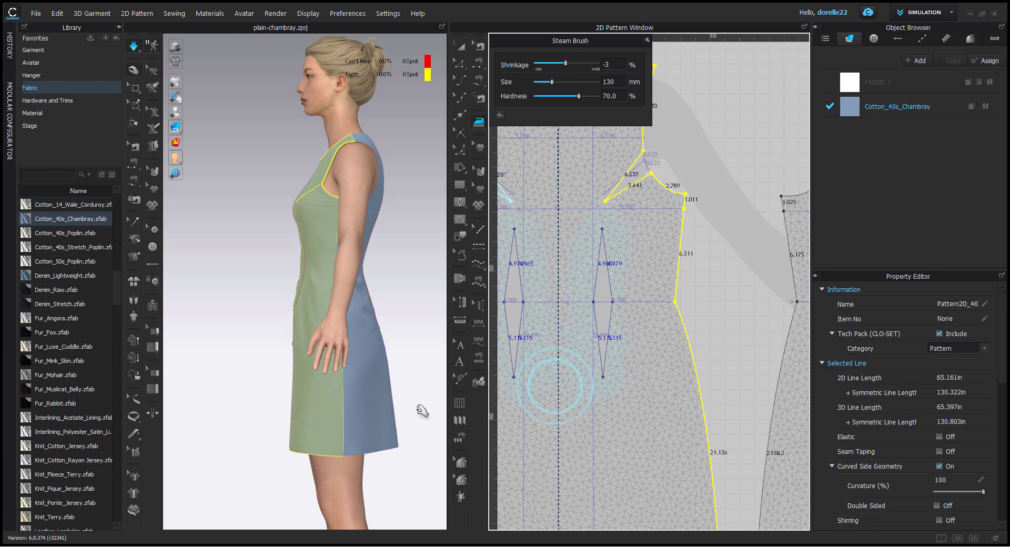
{"action": "right_click_drag", "start_coordinate": [417, 264], "coordinate": [443, 280]}
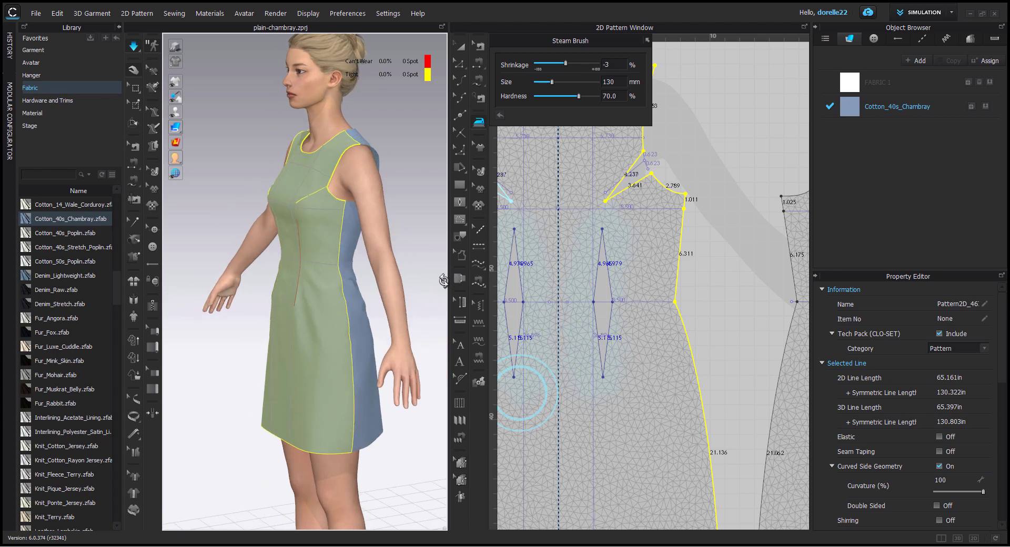
Remove all steam shrinkage from the pattern pieces.
{"action": "right_click", "coordinate": [571, 284]}
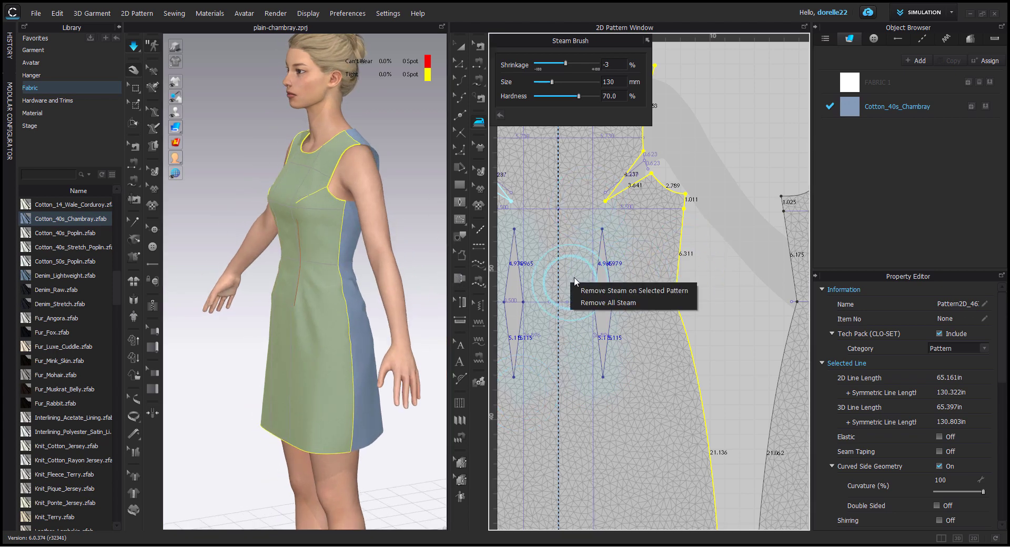
{"action": "left_click", "coordinate": [635, 304]}
{"action": "scroll", "coordinate": [748, 301], "scroll_direction": "down", "scroll_amount": 5}
{"action": "scroll", "coordinate": [640, 313], "scroll_direction": "up", "scroll_amount": 2}
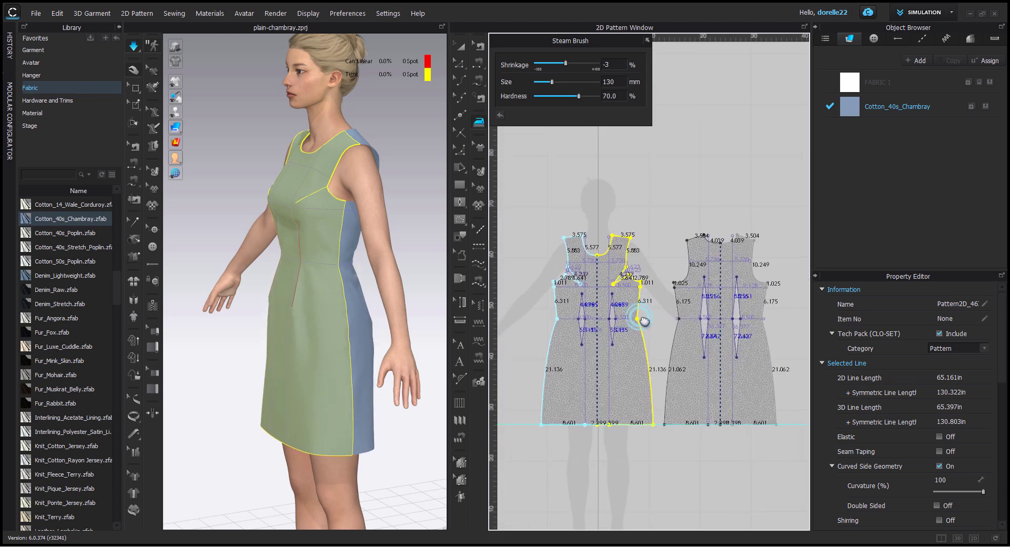
{"action": "scroll", "coordinate": [644, 312], "scroll_direction": "up", "scroll_amount": 3}
{"action": "middle_click_drag", "start_coordinate": [644, 312], "coordinate": [726, 319]}
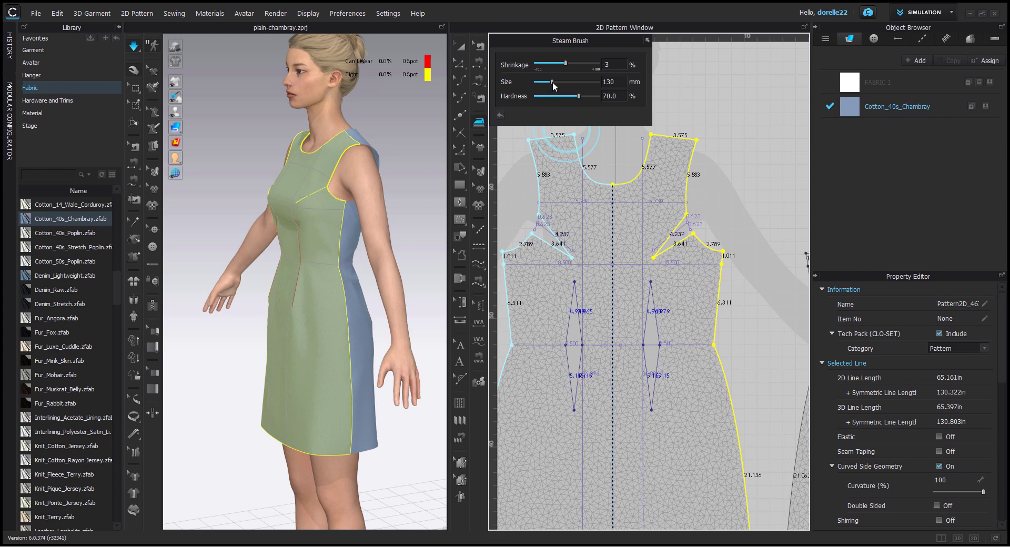
Steam-shrink along the front waist darts and around their lower tips at -1%, with brush size 44 mm and hardness 70%.
{"action": "left_click_drag", "start_coordinate": [554, 85], "coordinate": [549, 86]}
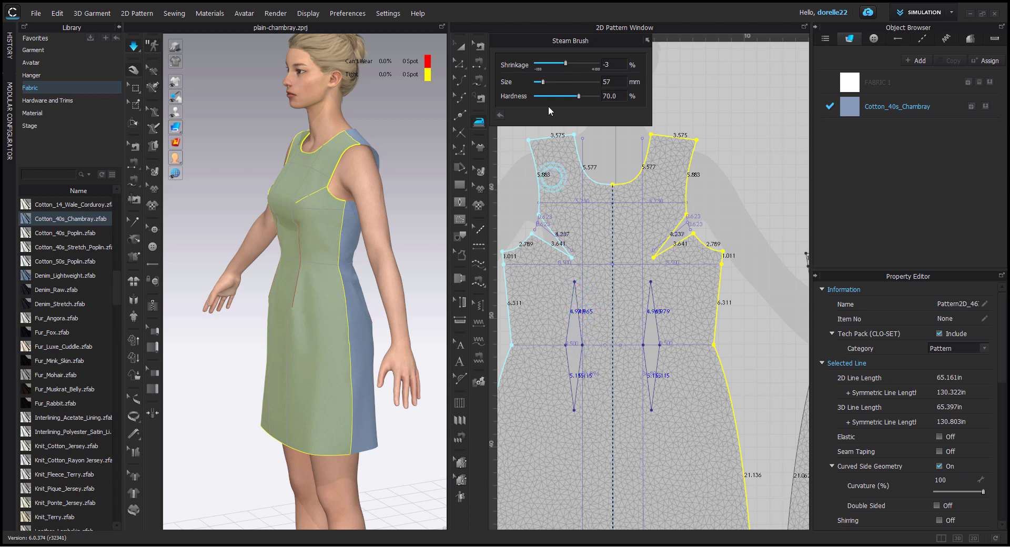
{"action": "left_click_drag", "start_coordinate": [542, 83], "coordinate": [538, 83]}
{"action": "scroll", "coordinate": [574, 315], "scroll_direction": "up", "scroll_amount": 5}
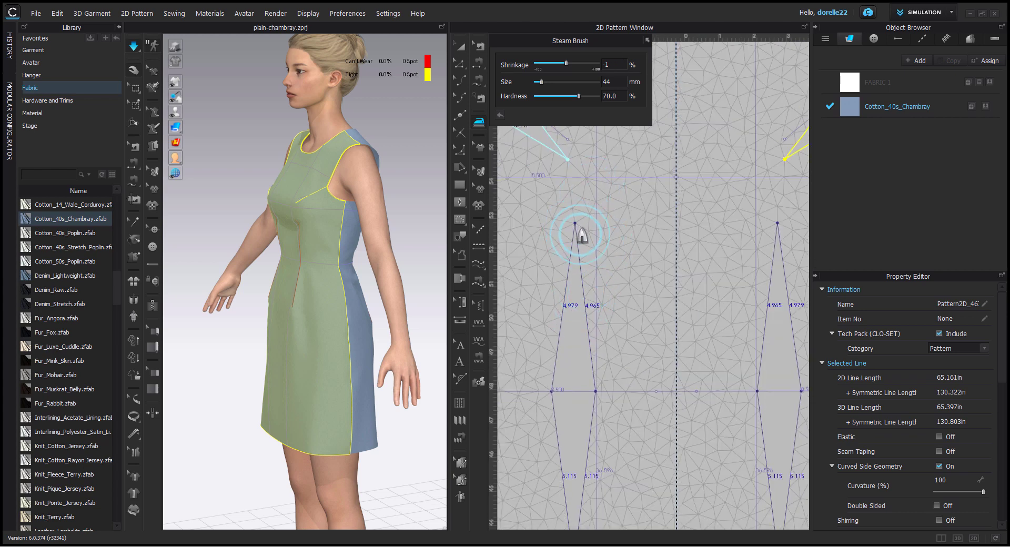
{"action": "middle_click_drag", "start_coordinate": [608, 222], "coordinate": [647, 183]}
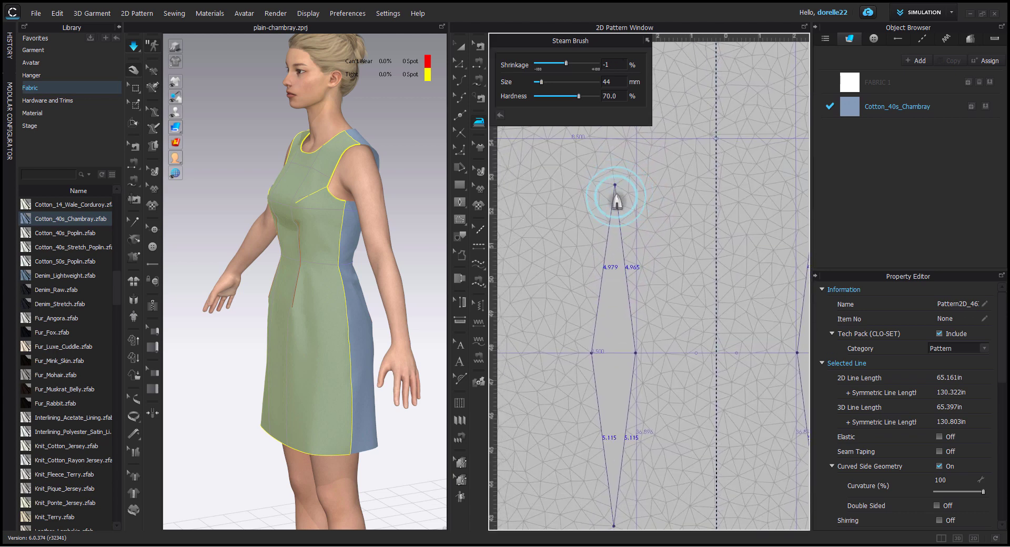
{"action": "mouse_move", "coordinate": [606, 254]}
{"action": "left_mouse_down"}
{"action": "mouse_move", "coordinate": [593, 363]}
{"action": "mouse_move", "coordinate": [619, 201]}
{"action": "mouse_move", "coordinate": [633, 380]}
{"action": "mouse_move", "coordinate": [613, 524]}
{"action": "mouse_move", "coordinate": [596, 429]}
{"action": "mouse_move", "coordinate": [598, 356]}
{"action": "mouse_move", "coordinate": [627, 532]}
{"action": "mouse_move", "coordinate": [644, 345]}
{"action": "mouse_move", "coordinate": [599, 506]}
{"action": "mouse_move", "coordinate": [595, 488]}
{"action": "mouse_move", "coordinate": [613, 483]}
{"action": "left_mouse_up"}
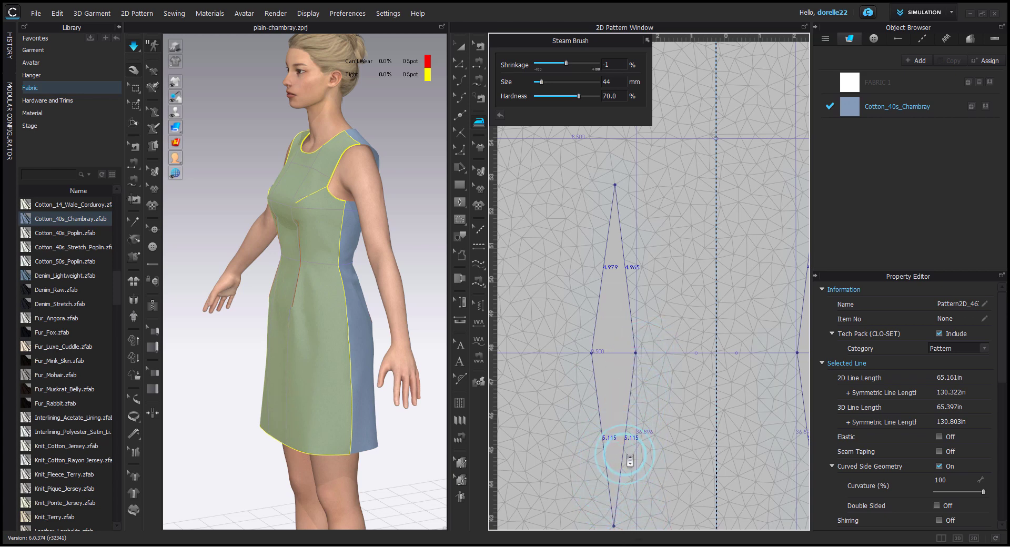
{"action": "scroll", "coordinate": [626, 457], "scroll_direction": "down", "scroll_amount": 3}
{"action": "middle_click_drag", "start_coordinate": [646, 403], "coordinate": [655, 329]}
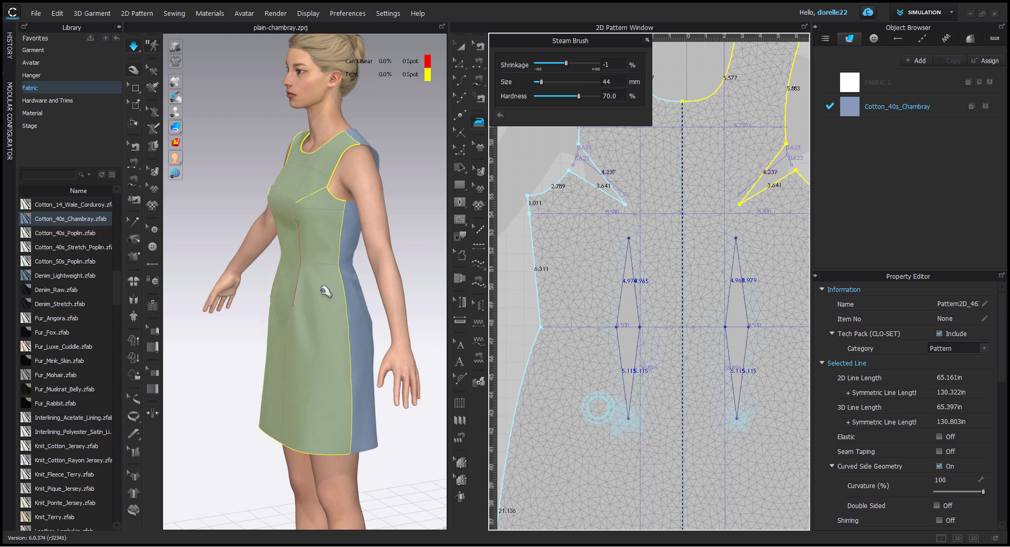
{"action": "right_click_drag", "start_coordinate": [333, 280], "coordinate": [425, 269]}
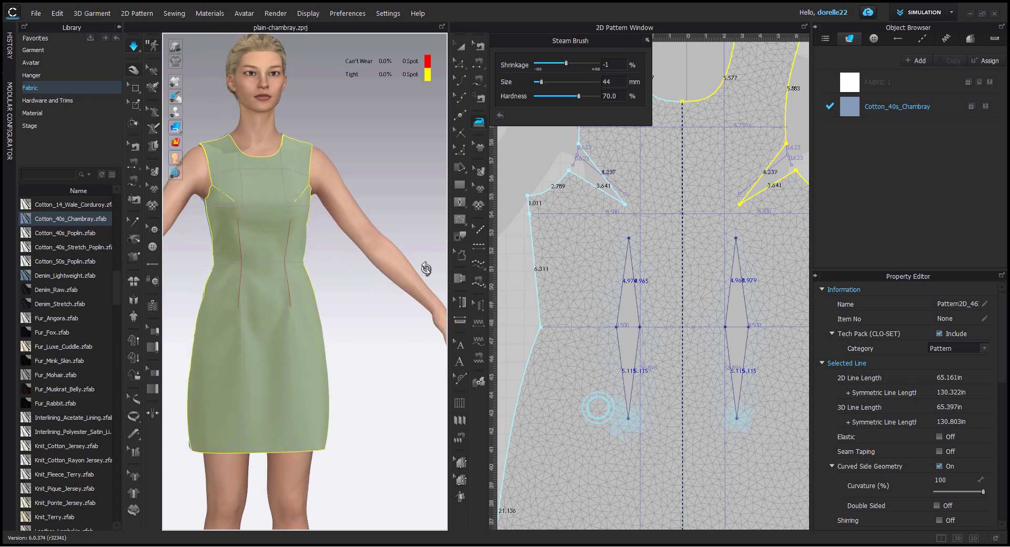
Clear the front steam shrinkage and steam the full length of the front waist darts at -1% with a 64 mm brush.
{"action": "right_click", "coordinate": [593, 364]}
{"action": "left_click", "coordinate": [644, 377]}
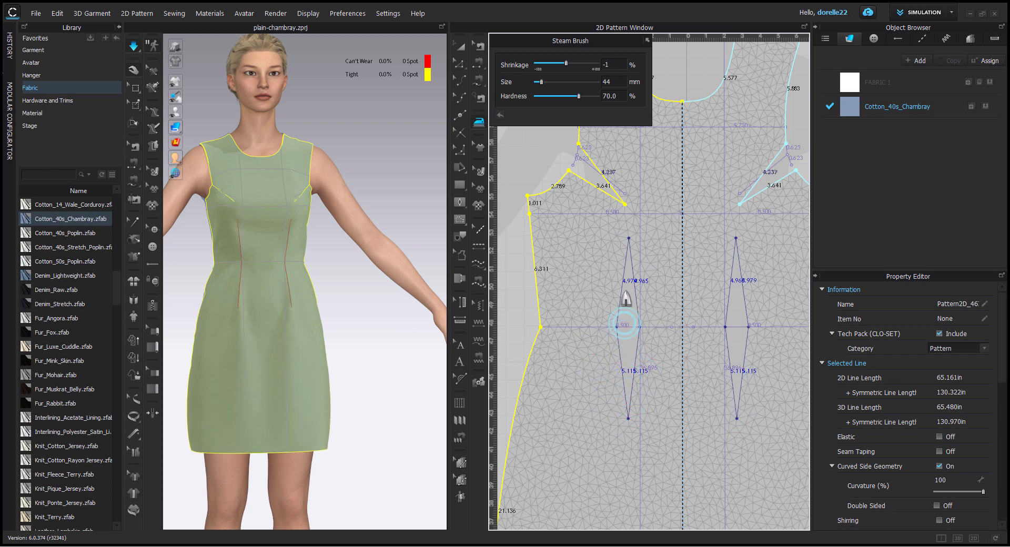
{"action": "left_click", "coordinate": [544, 81]}
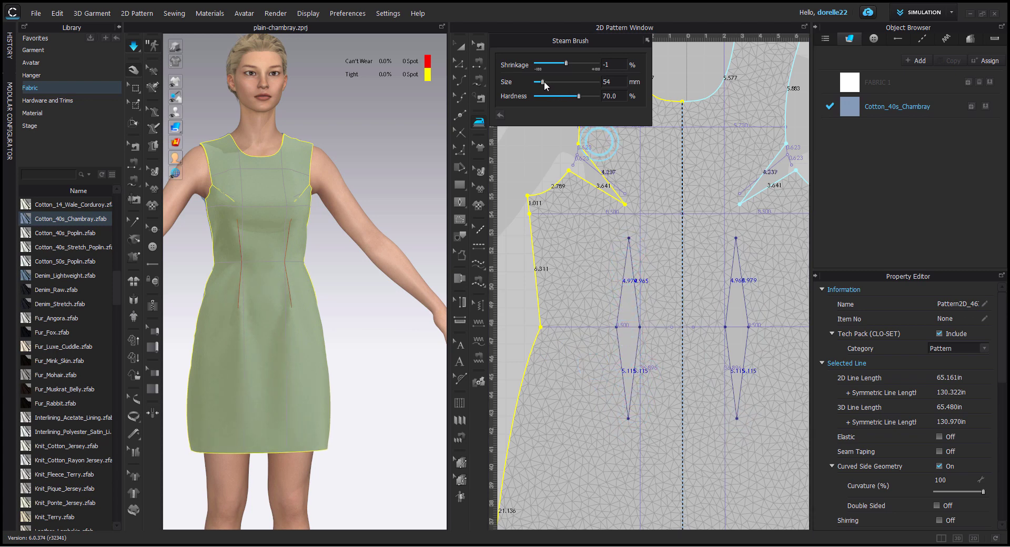
{"action": "mouse_move", "coordinate": [626, 243]}
{"action": "left_mouse_down"}
{"action": "mouse_move", "coordinate": [609, 347]}
{"action": "mouse_move", "coordinate": [621, 412]}
{"action": "mouse_move", "coordinate": [630, 247]}
{"action": "mouse_move", "coordinate": [641, 382]}
{"action": "mouse_move", "coordinate": [630, 405]}
{"action": "mouse_move", "coordinate": [633, 255]}
{"action": "mouse_move", "coordinate": [616, 315]}
{"action": "mouse_move", "coordinate": [619, 398]}
{"action": "left_mouse_up"}
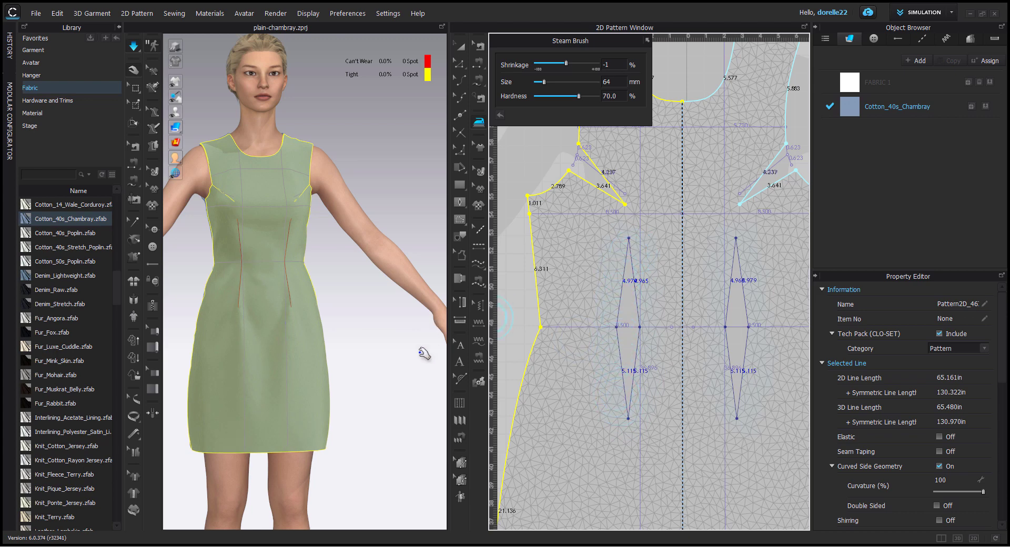
Steam-shrink the back panel along its waist darts at -1%, size 64 mm and hardness 70%.
{"action": "mouse_move", "coordinate": [415, 355]}
{"action": "right_mouse_down"}
{"action": "mouse_move", "coordinate": [238, 359]}
{"action": "mouse_move", "coordinate": [264, 359]}
{"action": "right_mouse_up"}
{"action": "right_click_drag", "start_coordinate": [393, 288], "coordinate": [279, 277]}
{"action": "middle_click_drag", "start_coordinate": [598, 327], "coordinate": [302, 321]}
{"action": "middle_click_drag", "start_coordinate": [653, 288], "coordinate": [602, 288]}
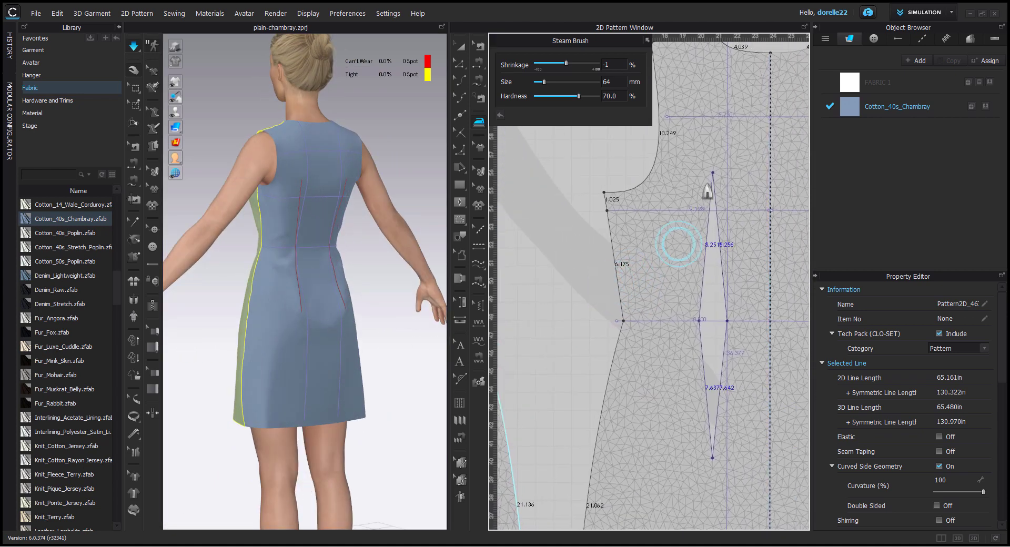
{"action": "mouse_move", "coordinate": [708, 279]}
{"action": "left_mouse_down"}
{"action": "mouse_move", "coordinate": [703, 446]}
{"action": "mouse_move", "coordinate": [725, 370]}
{"action": "mouse_move", "coordinate": [713, 433]}
{"action": "mouse_move", "coordinate": [715, 353]}
{"action": "mouse_move", "coordinate": [733, 439]}
{"action": "mouse_move", "coordinate": [739, 319]}
{"action": "left_mouse_up"}
{"action": "right_click_drag", "start_coordinate": [399, 289], "coordinate": [446, 296]}
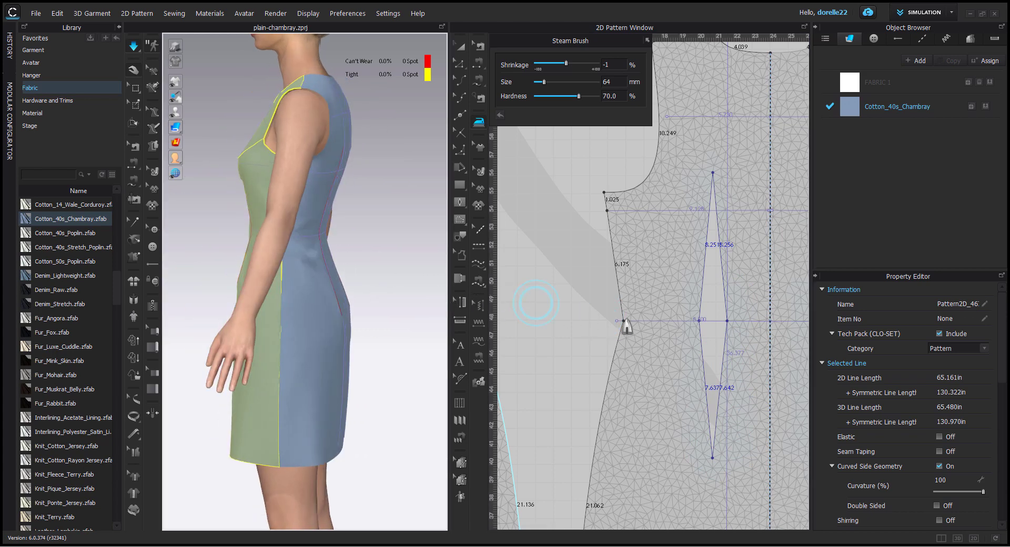
Set the fold angle of the back waist darts to 0.
{"action": "left_click", "coordinate": [462, 48]}
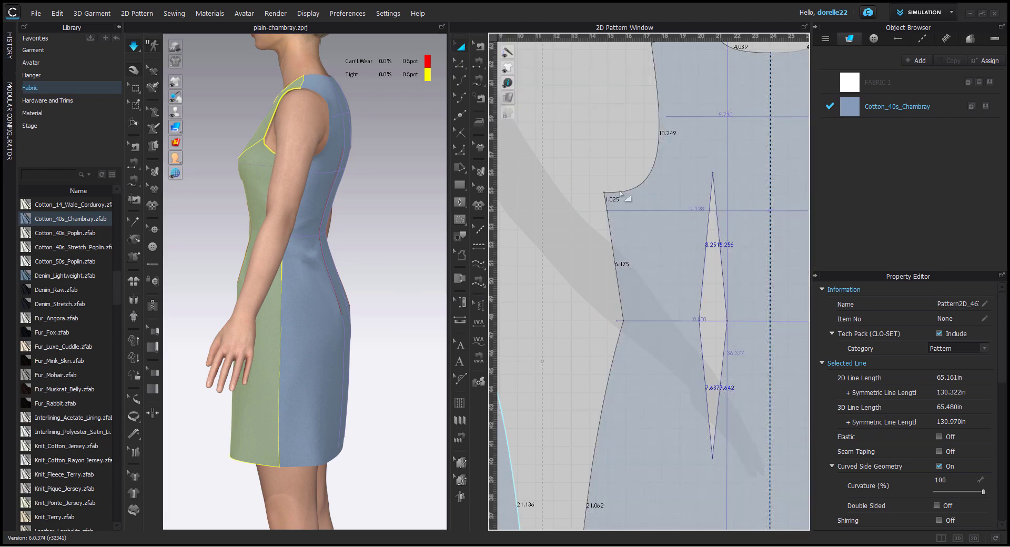
{"action": "left_click", "coordinate": [704, 276]}
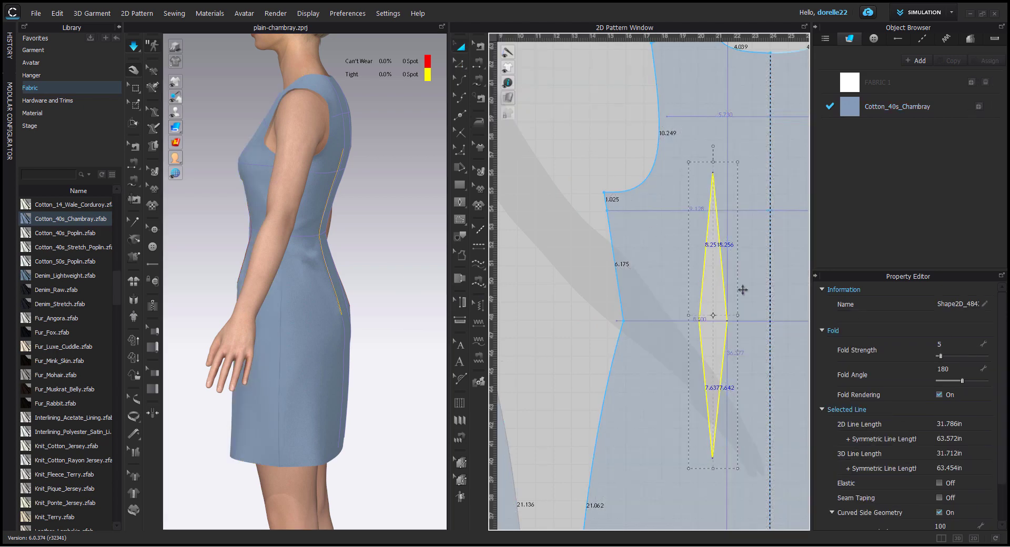
{"action": "left_click", "coordinate": [957, 365]}
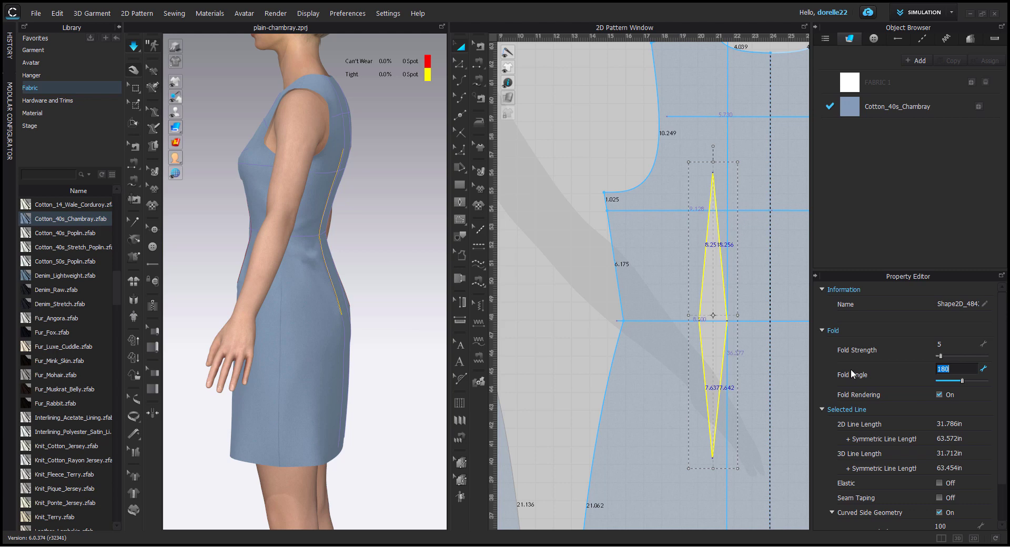
{"action": "type", "text": "0"}
{"action": "left_click", "coordinate": [588, 308]}
{"action": "right_click_drag", "start_coordinate": [394, 305], "coordinate": [297, 299]}
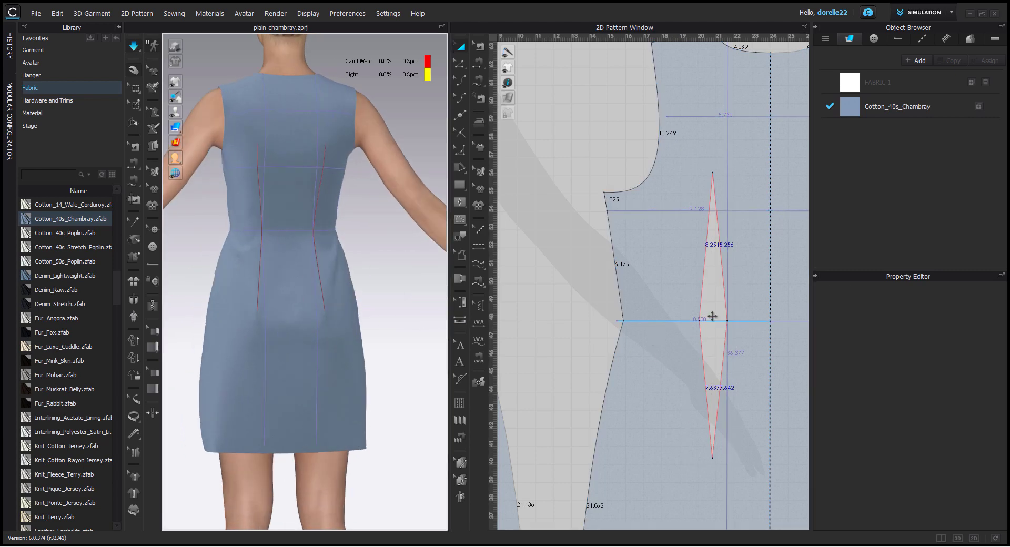
Set the fold angle of the front waist darts to 0.
{"action": "scroll", "coordinate": [520, 335], "scroll_direction": "down", "scroll_amount": 2}
{"action": "right_click_drag", "start_coordinate": [394, 309], "coordinate": [508, 311]}
{"action": "scroll", "coordinate": [396, 253], "scroll_direction": "down", "scroll_amount": 1}
{"action": "right_click_drag", "start_coordinate": [394, 252], "coordinate": [392, 260]}
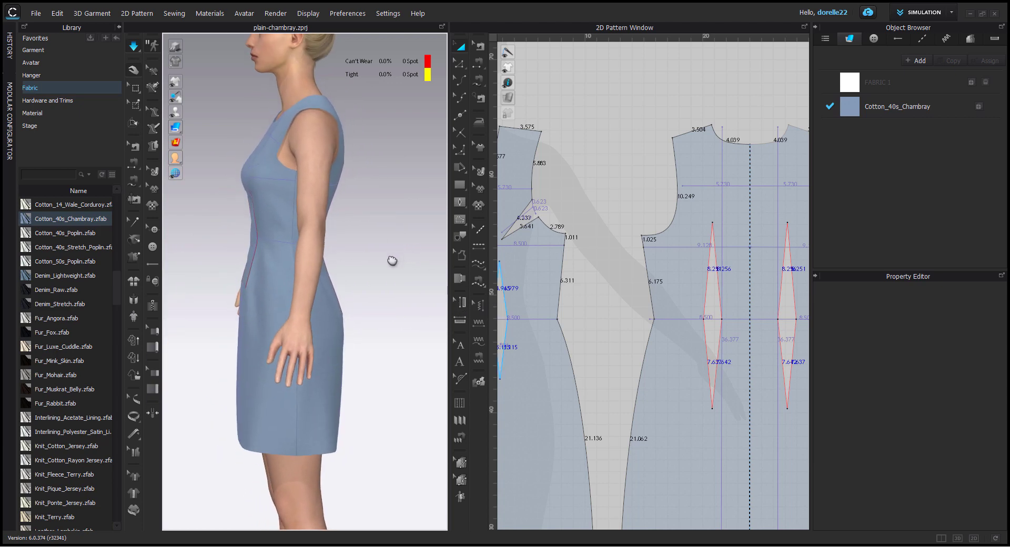
{"action": "scroll", "coordinate": [368, 257], "scroll_direction": "up", "scroll_amount": 3}
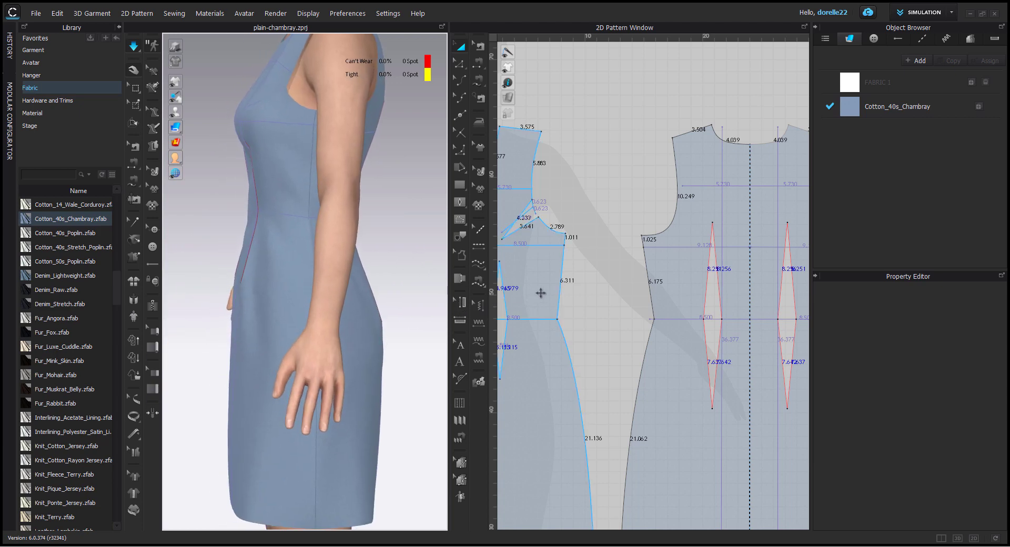
{"action": "right_click_drag", "start_coordinate": [645, 285], "coordinate": [720, 266]}
{"action": "left_click", "coordinate": [577, 281]}
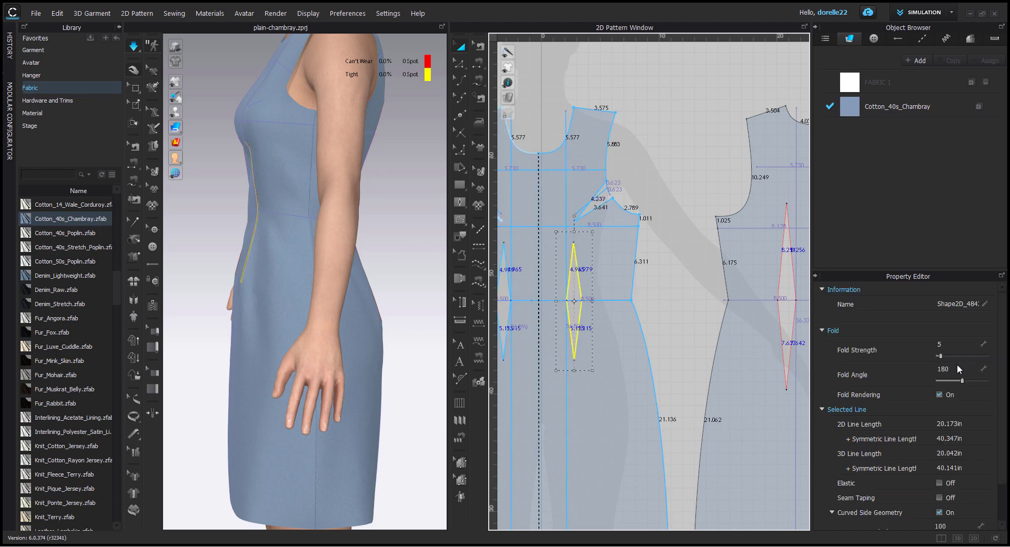
{"action": "left_click", "coordinate": [961, 368]}
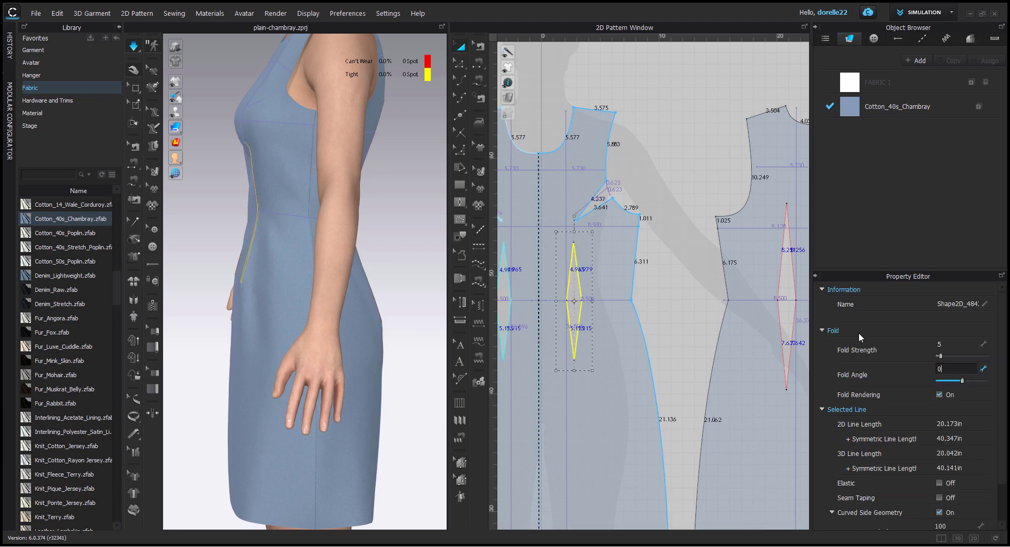
{"action": "type", "text": "0"}
{"action": "left_click", "coordinate": [713, 288]}
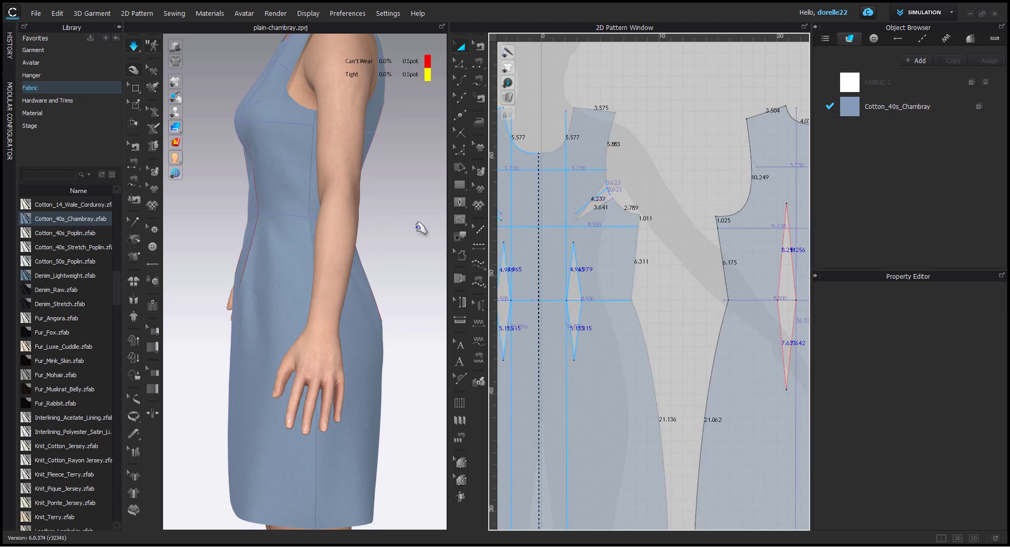
Hide the internal dart lines and the baselines on the 3D garment.
{"action": "scroll", "coordinate": [388, 204], "scroll_direction": "up", "scroll_amount": 4}
{"action": "right_click_drag", "start_coordinate": [408, 206], "coordinate": [505, 209]}
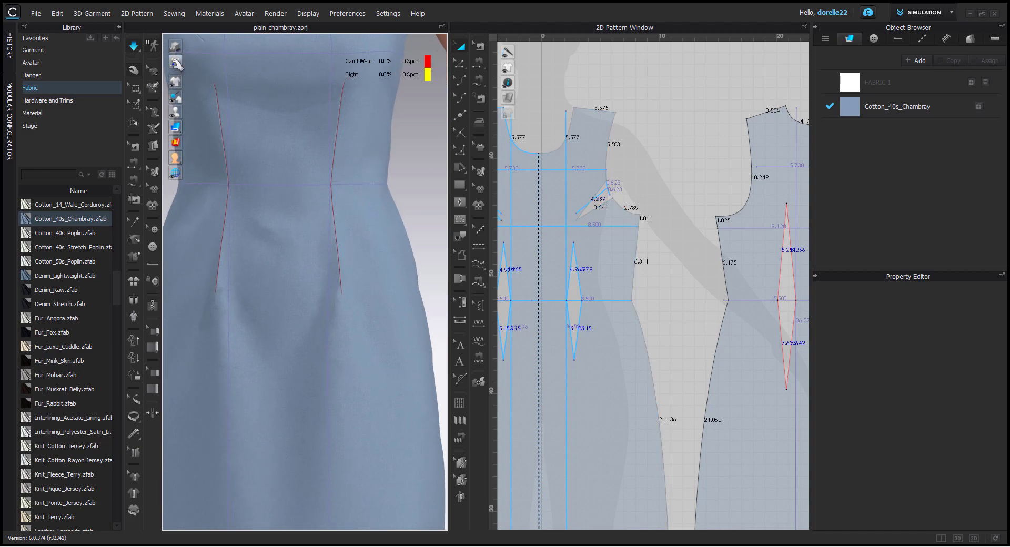
{"action": "mouse_move", "coordinate": [176, 79]}
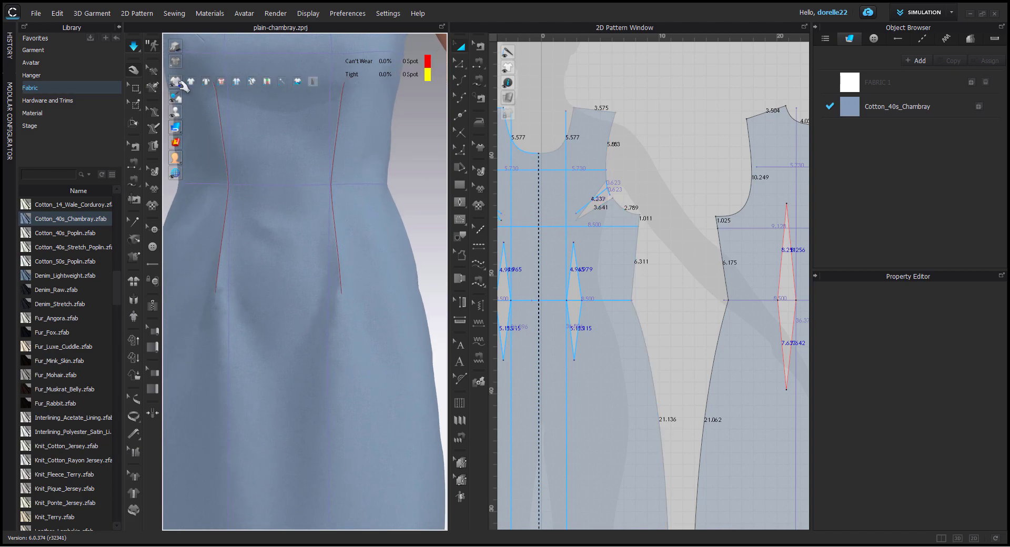
{"action": "left_click", "coordinate": [221, 83]}
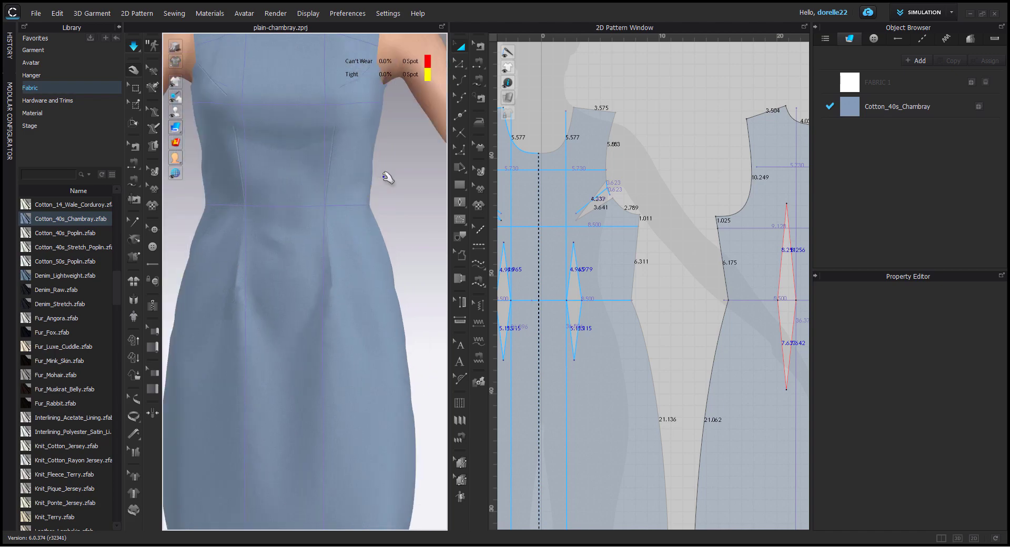
{"action": "right_click_drag", "start_coordinate": [387, 179], "coordinate": [161, 163]}
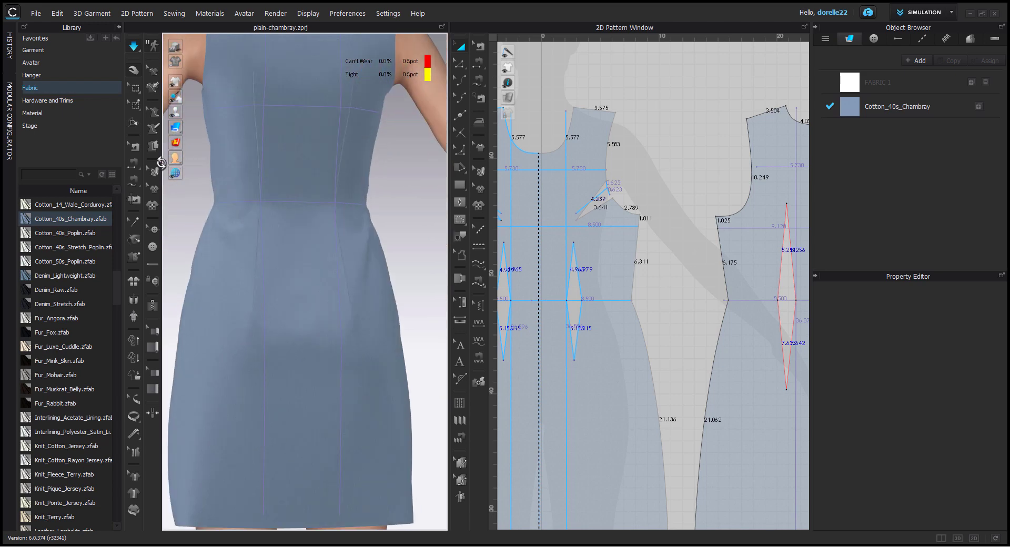
{"action": "left_click", "coordinate": [176, 83]}
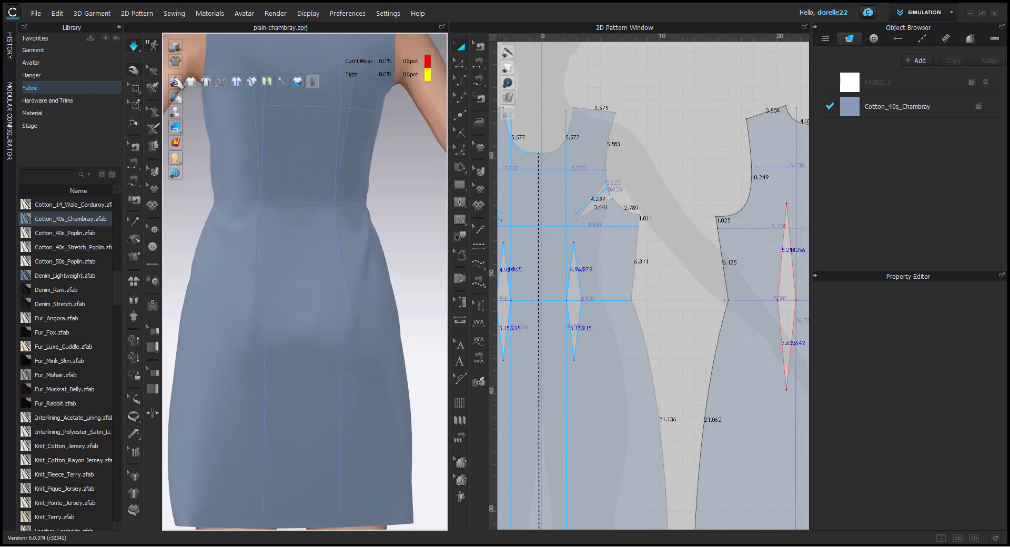
{"action": "left_click", "coordinate": [239, 81]}
{"action": "right_click_drag", "start_coordinate": [378, 192], "coordinate": [591, 222]}
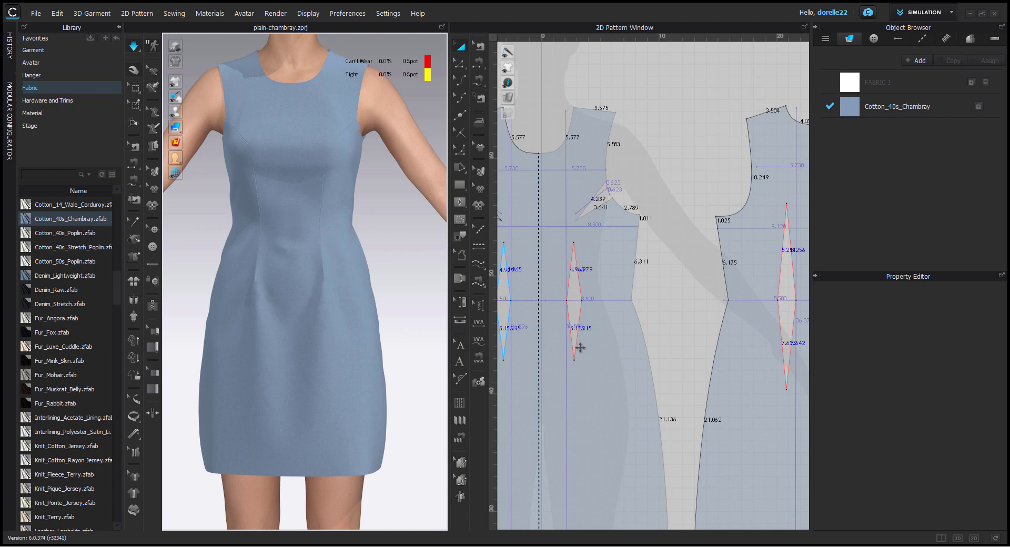
Extend the front waist darts down level with the back darts' lower tips, making their lower legs about 7.6 in, and simulate the dress.
{"action": "left_click", "coordinate": [461, 67]}
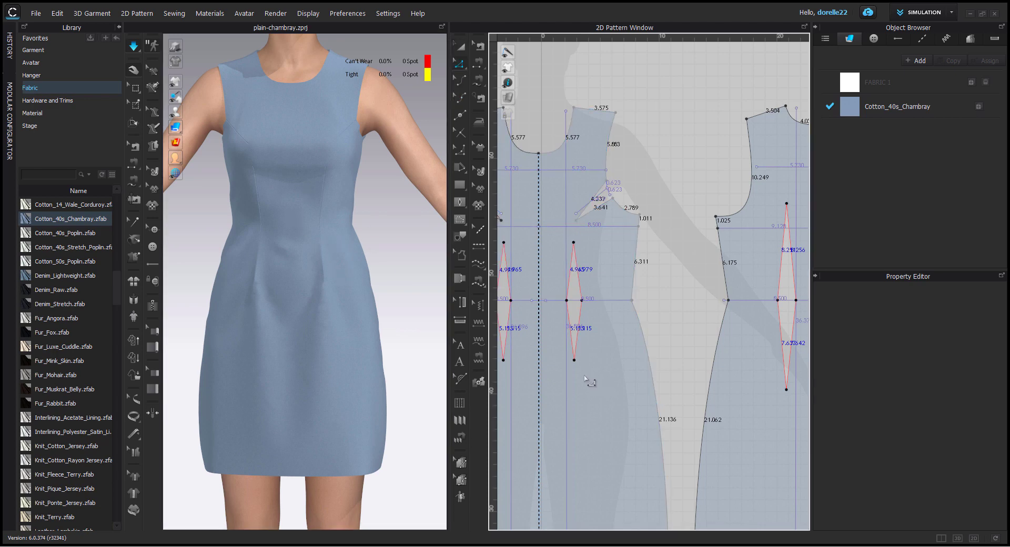
{"action": "left_click_drag", "start_coordinate": [574, 361], "coordinate": [574, 391]}
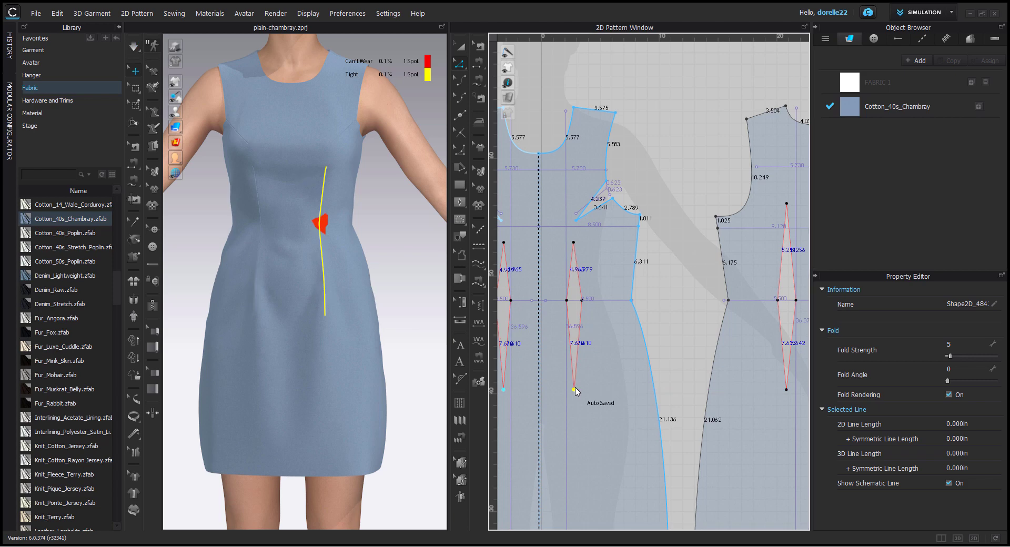
{"action": "key", "text": "space"}
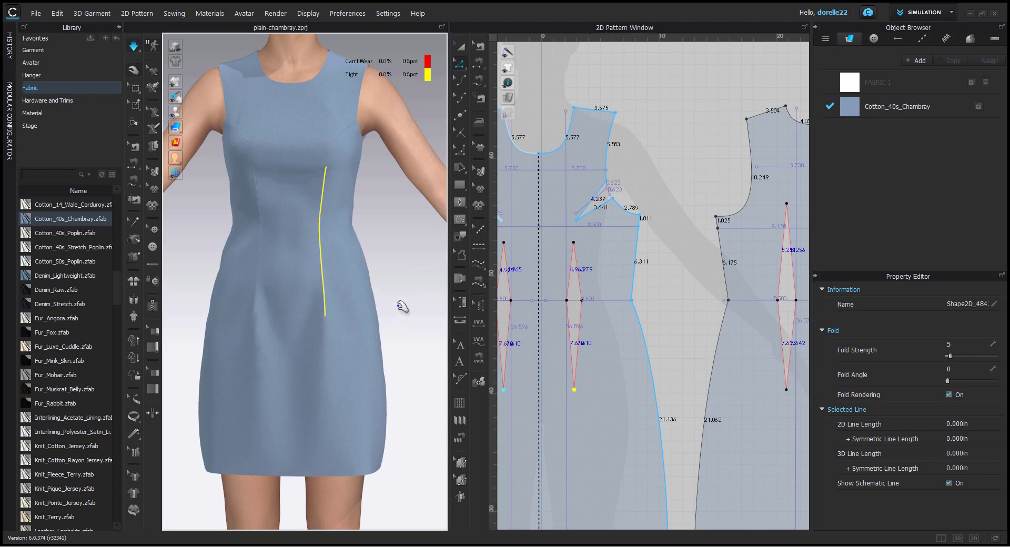
{"action": "right_click_drag", "start_coordinate": [403, 308], "coordinate": [333, 295]}
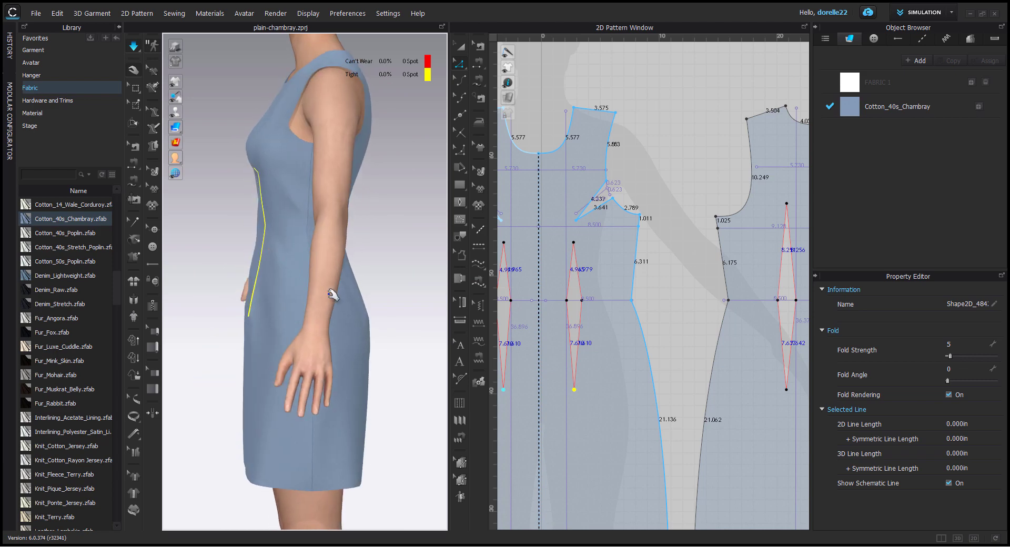
{"action": "left_click", "coordinate": [391, 263]}
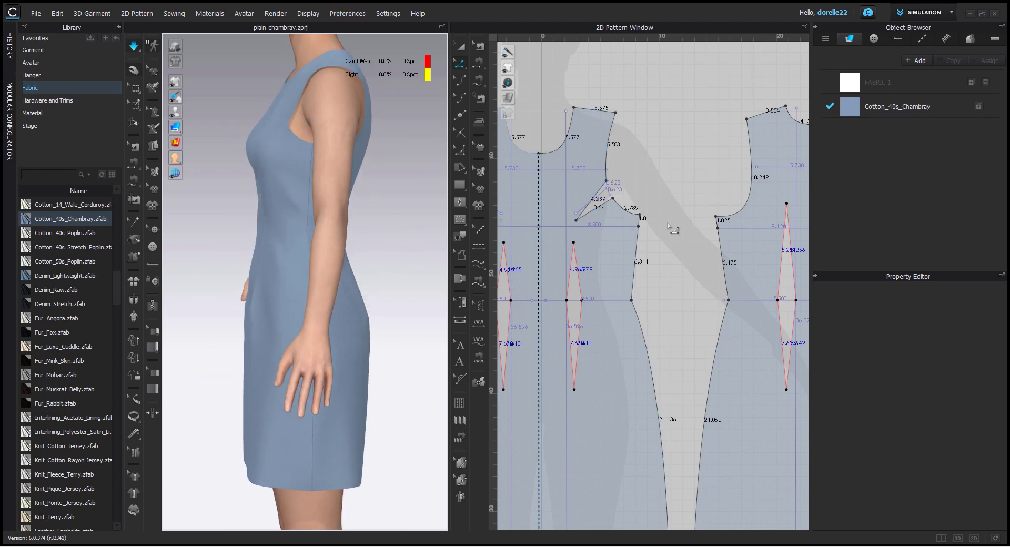
{"action": "scroll", "coordinate": [672, 228], "scroll_direction": "down", "scroll_amount": 3}
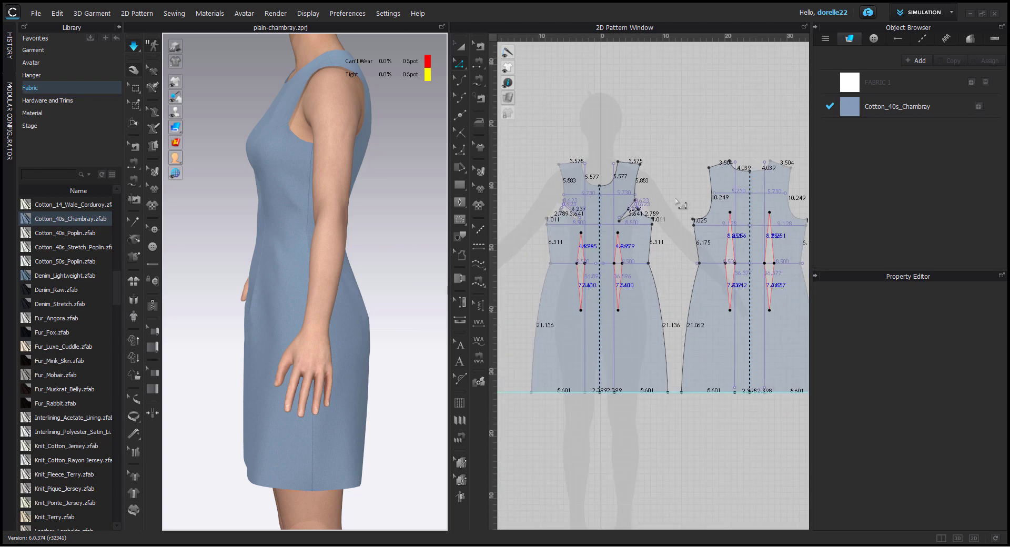
Reshape the front side seam's curve below the waist, making it about 21.15 in long, and simulate the dress.
{"action": "right_click_drag", "start_coordinate": [395, 128], "coordinate": [510, 136]}
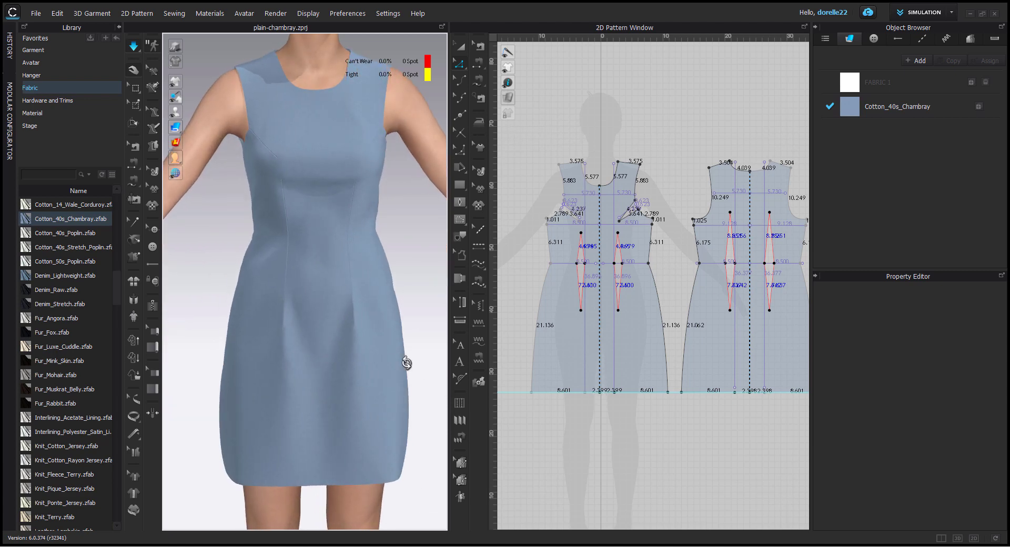
{"action": "right_click_drag", "start_coordinate": [406, 362], "coordinate": [335, 351]}
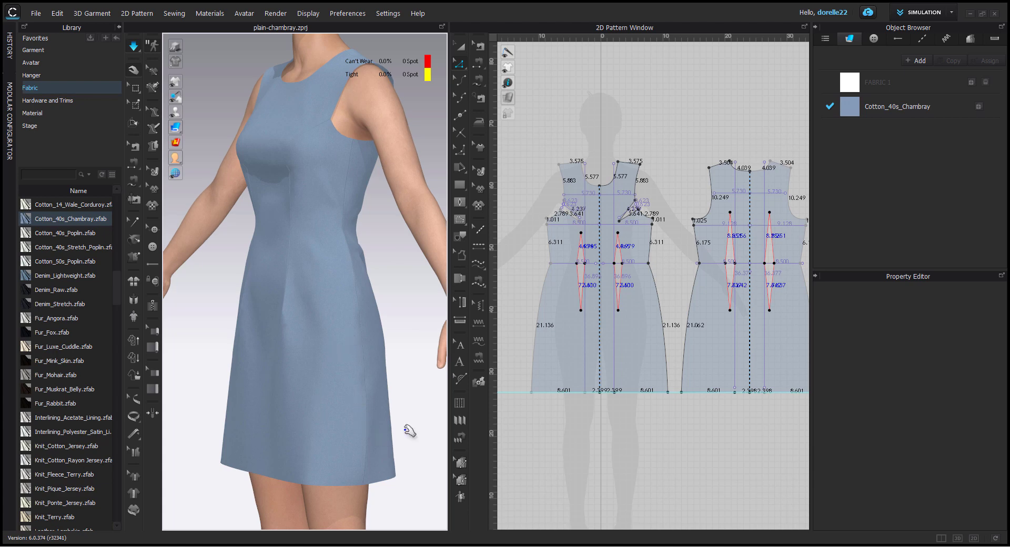
{"action": "scroll", "coordinate": [667, 305], "scroll_direction": "up", "scroll_amount": 3}
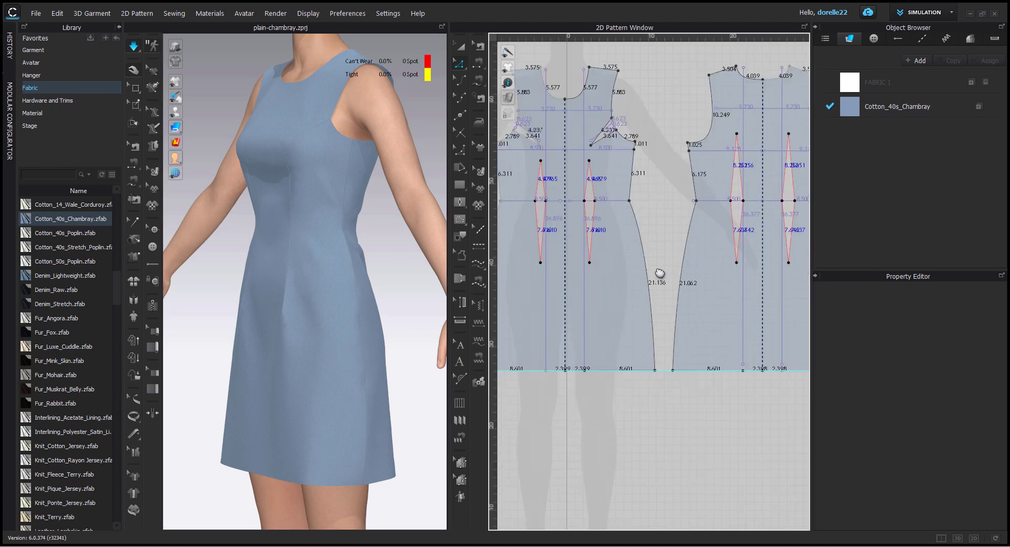
{"action": "left_click", "coordinate": [638, 266]}
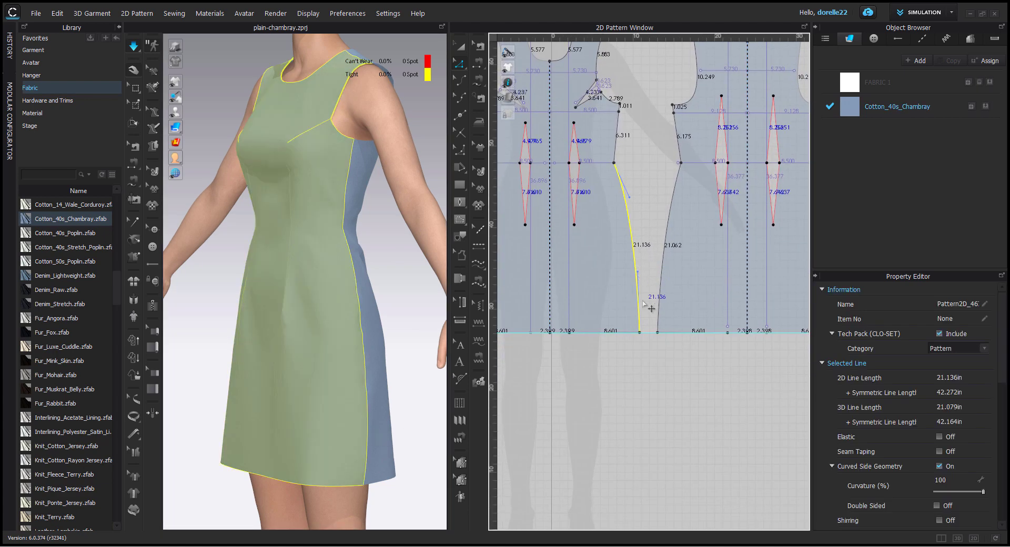
{"action": "left_click", "coordinate": [637, 272]}
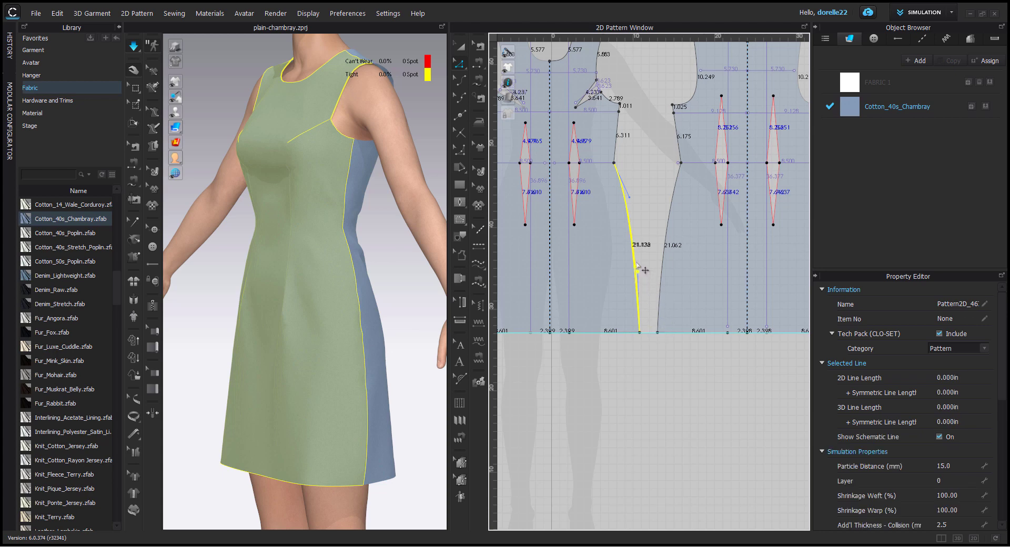
{"action": "left_click_drag", "start_coordinate": [629, 211], "coordinate": [629, 211]}
{"action": "left_click", "coordinate": [643, 206]}
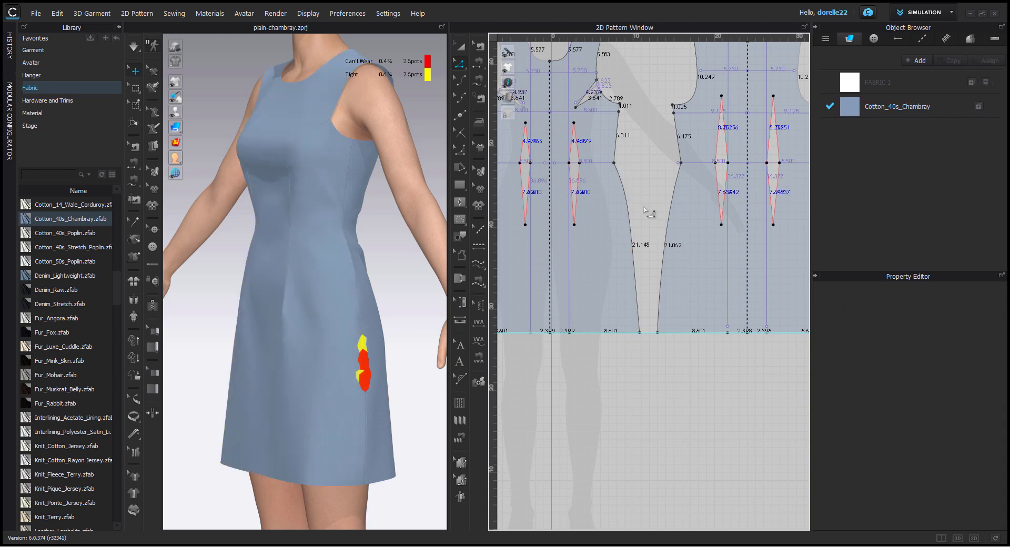
{"action": "left_click", "coordinate": [133, 47]}
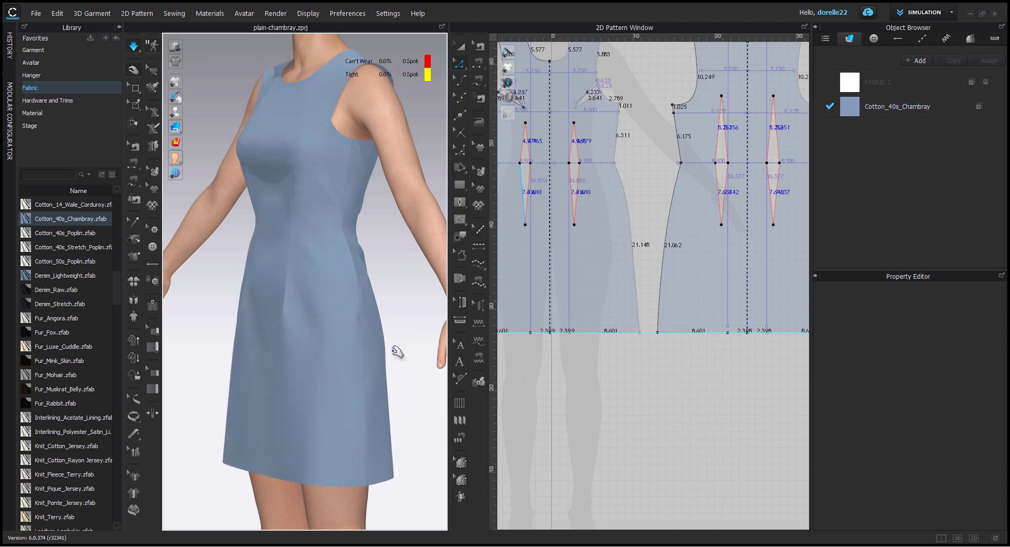
{"action": "right_click_drag", "start_coordinate": [399, 381], "coordinate": [450, 356]}
{"action": "left_click", "coordinate": [459, 361]}
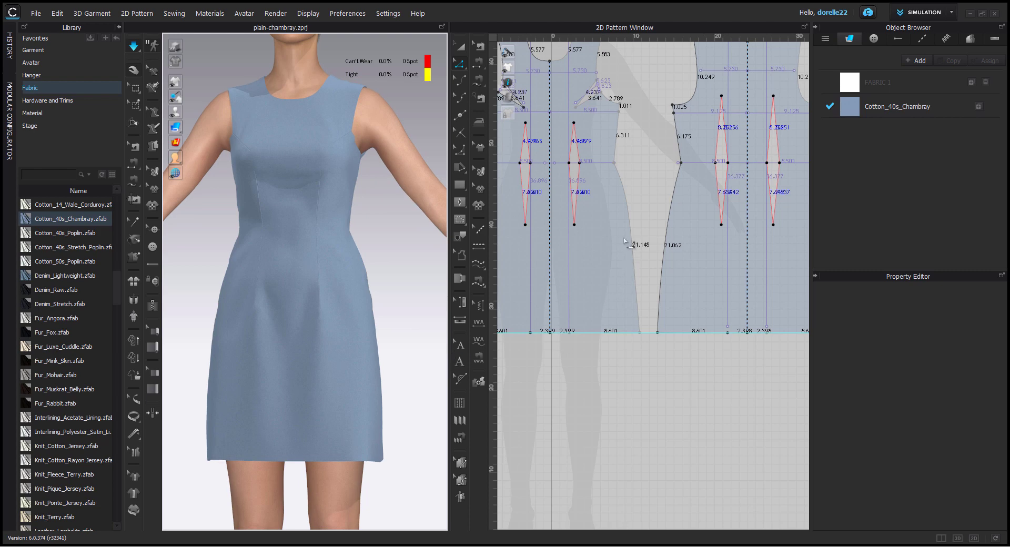
Reshape the back side seam's curve below the waist, making it about 21.08 in long, and simulate the dress.
{"action": "left_click", "coordinate": [659, 315]}
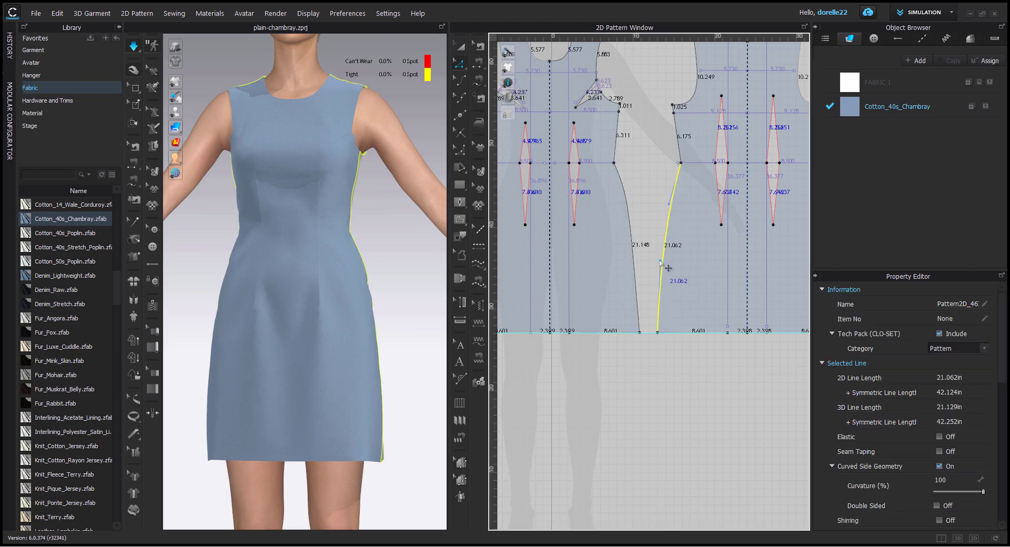
{"action": "left_click_drag", "start_coordinate": [661, 263], "coordinate": [666, 198]}
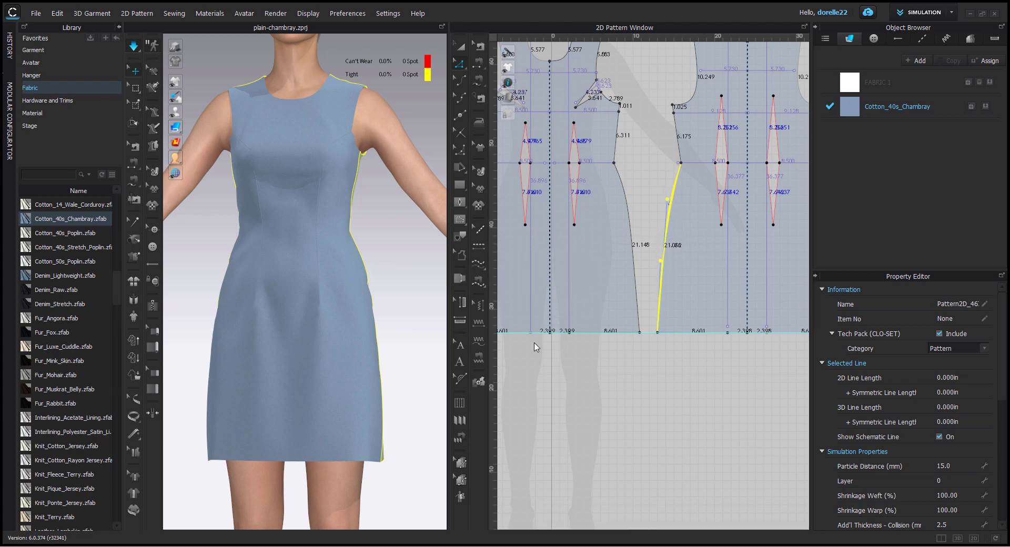
{"action": "left_click", "coordinate": [386, 314]}
{"action": "key", "text": "space"}
{"action": "left_click", "coordinate": [130, 49]}
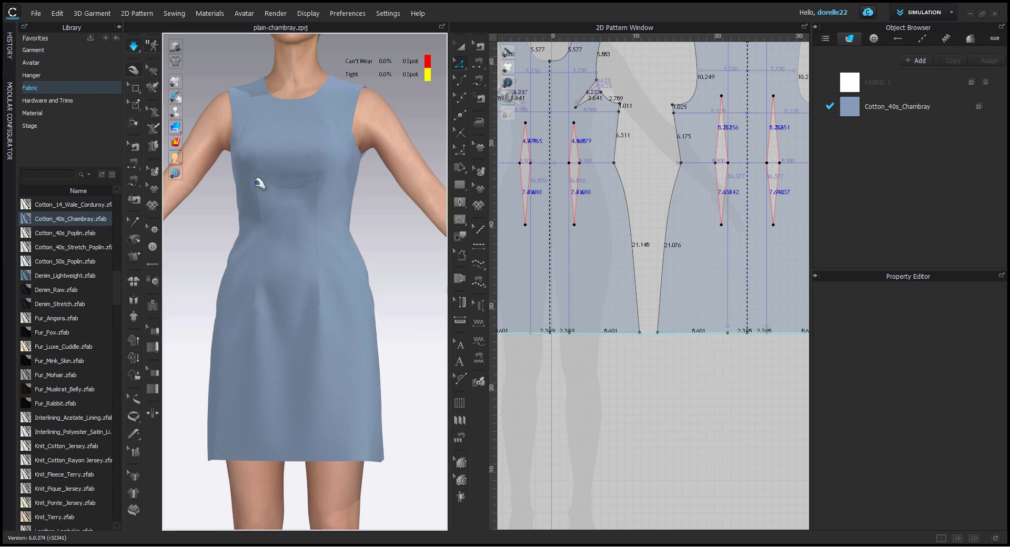
{"action": "left_click_drag", "start_coordinate": [350, 361], "coordinate": [398, 329]}
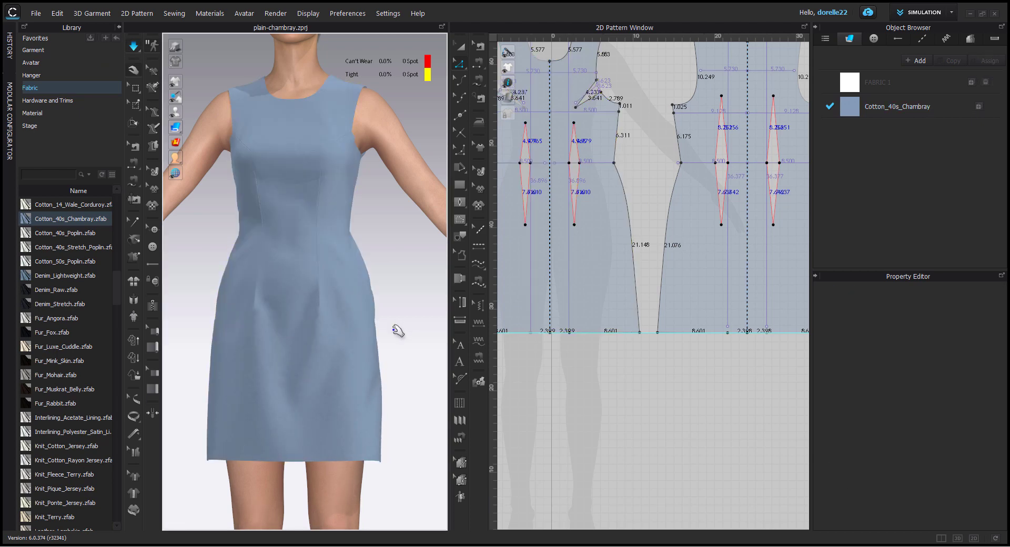
{"action": "scroll", "coordinate": [396, 330], "scroll_direction": "down", "scroll_amount": 2}
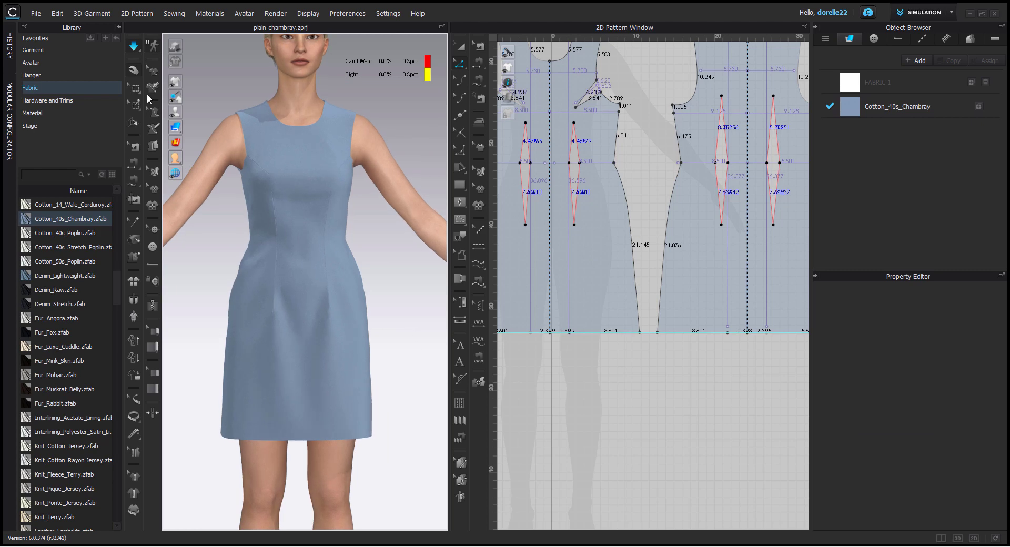
Show the strain map on the dress and read the strain at the side waist on the front and back pieces.
{"action": "mouse_move", "coordinate": [177, 143]}
{"action": "left_click", "coordinate": [221, 142]}
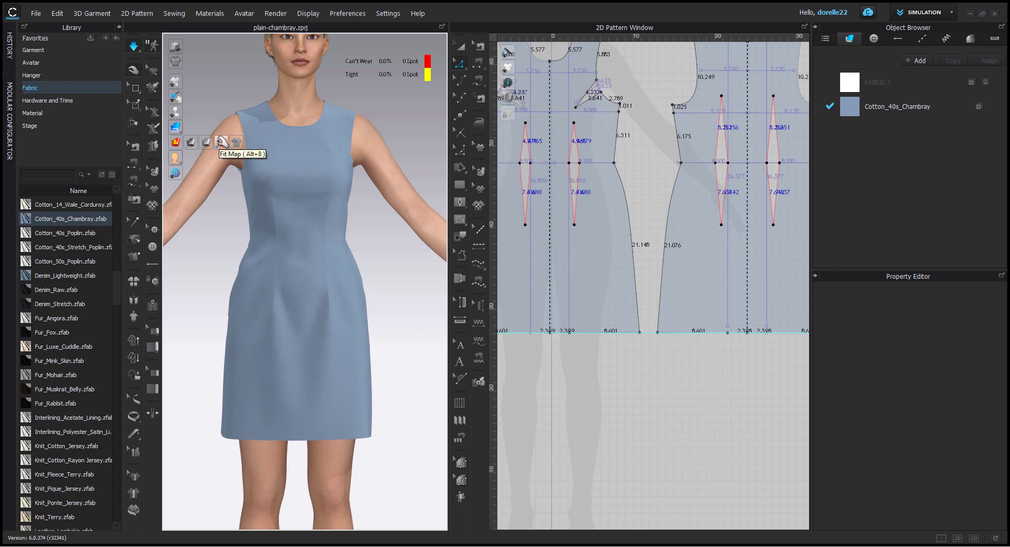
{"action": "left_click", "coordinate": [216, 144]}
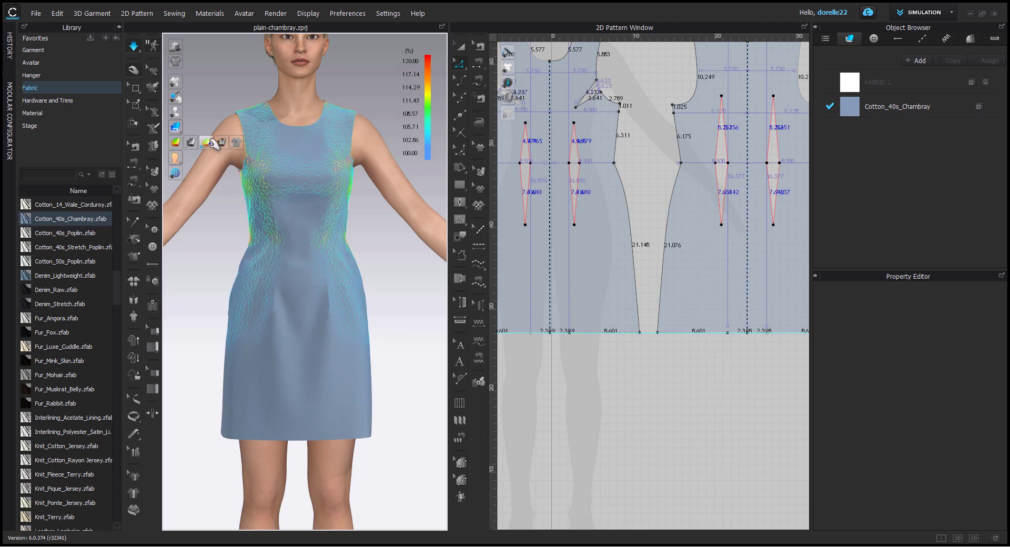
{"action": "right_click_drag", "start_coordinate": [334, 218], "coordinate": [403, 236]}
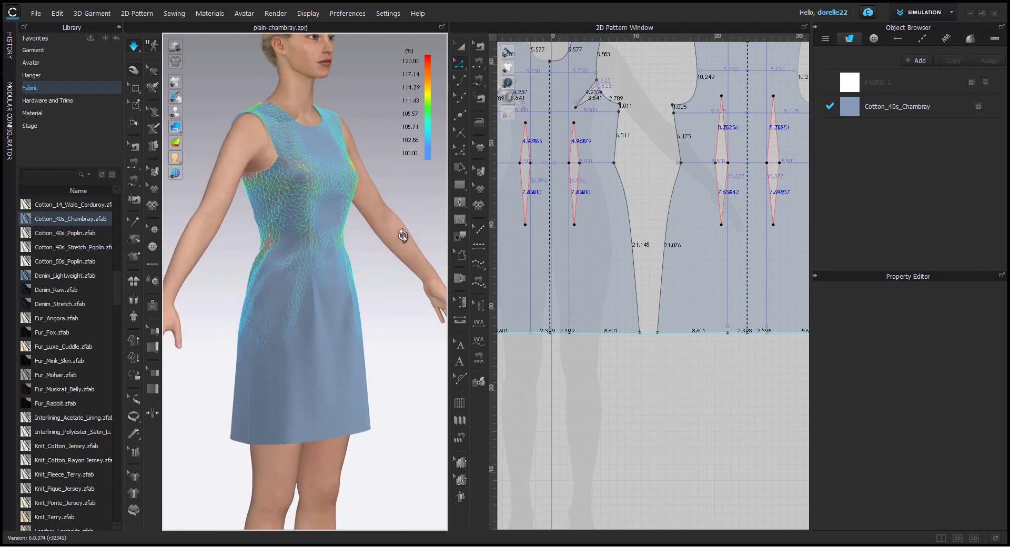
{"action": "left_click", "coordinate": [268, 242]}
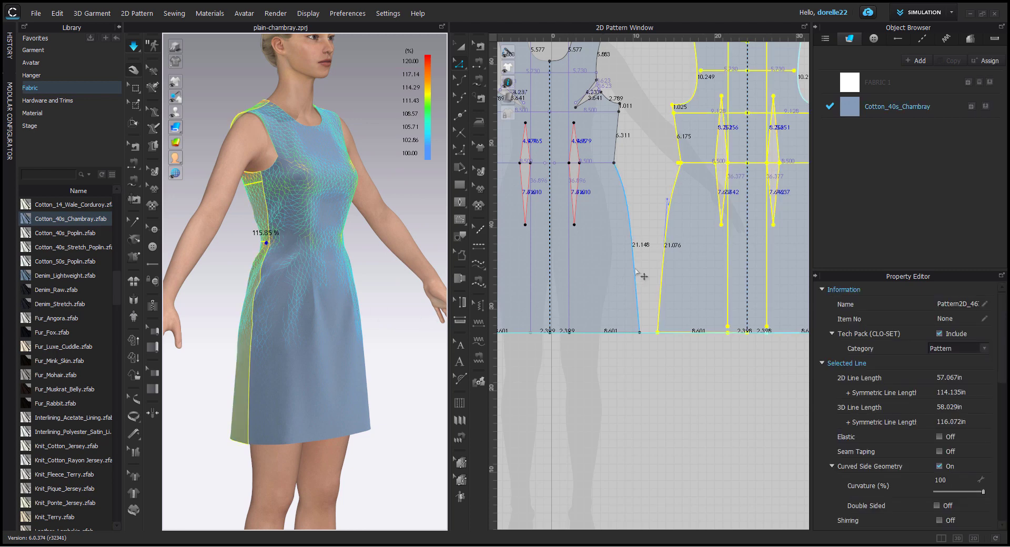
{"action": "left_click", "coordinate": [279, 244]}
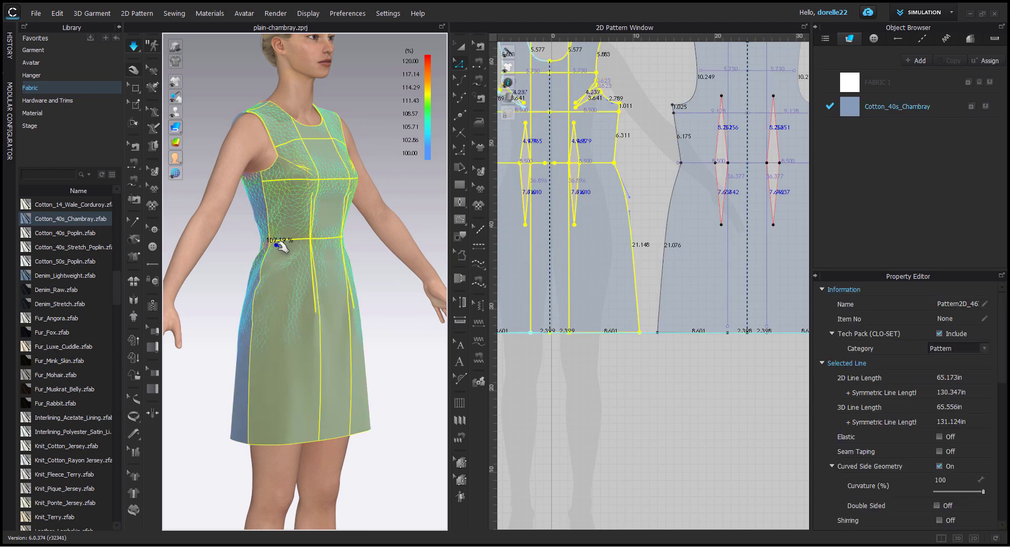
{"action": "left_click", "coordinate": [267, 245]}
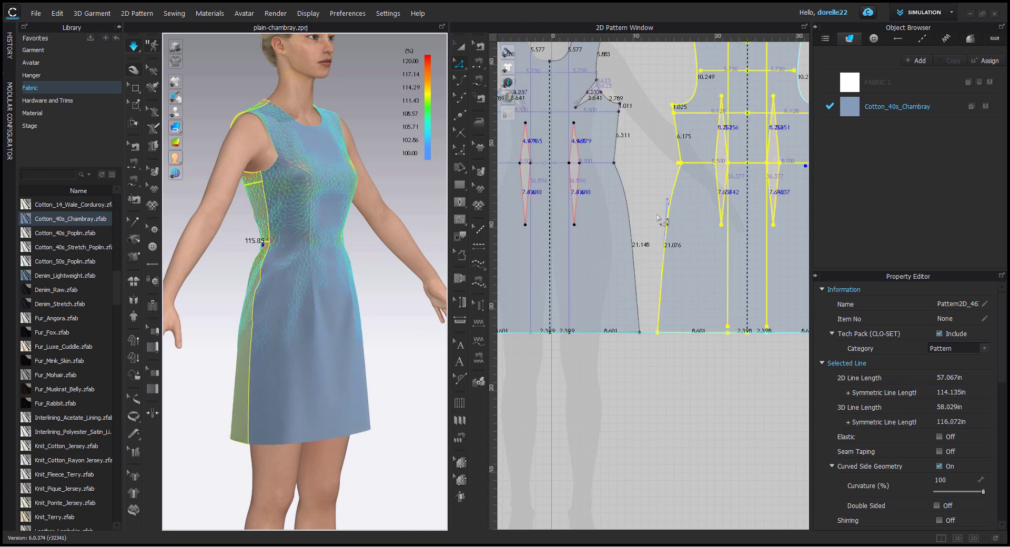
Move the back waist baseline's end onto the side seam's waist point and lock all baselines.
{"action": "middle_click_drag", "start_coordinate": [653, 182], "coordinate": [542, 230]}
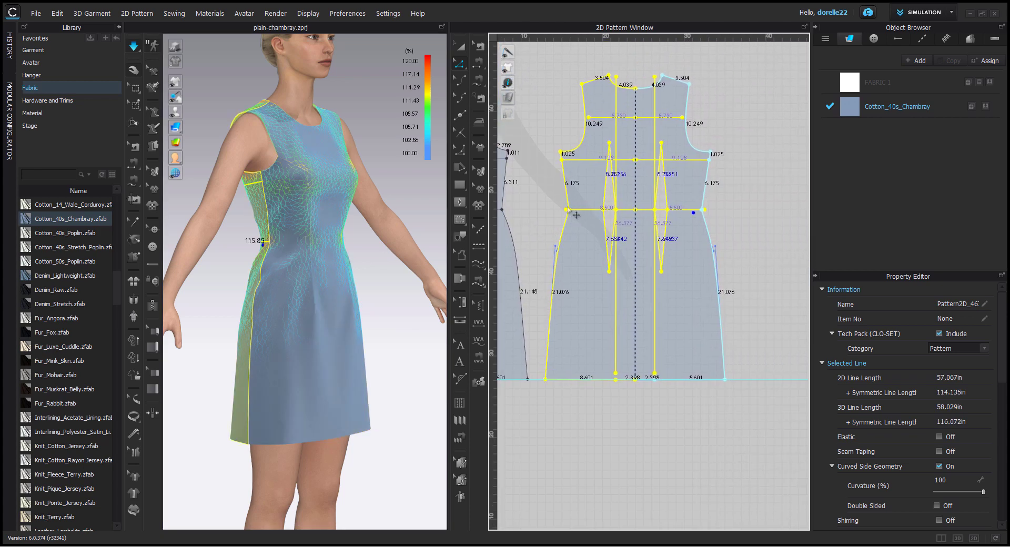
{"action": "left_click", "coordinate": [567, 210]}
{"action": "scroll", "coordinate": [567, 210], "scroll_direction": "up", "scroll_amount": 5}
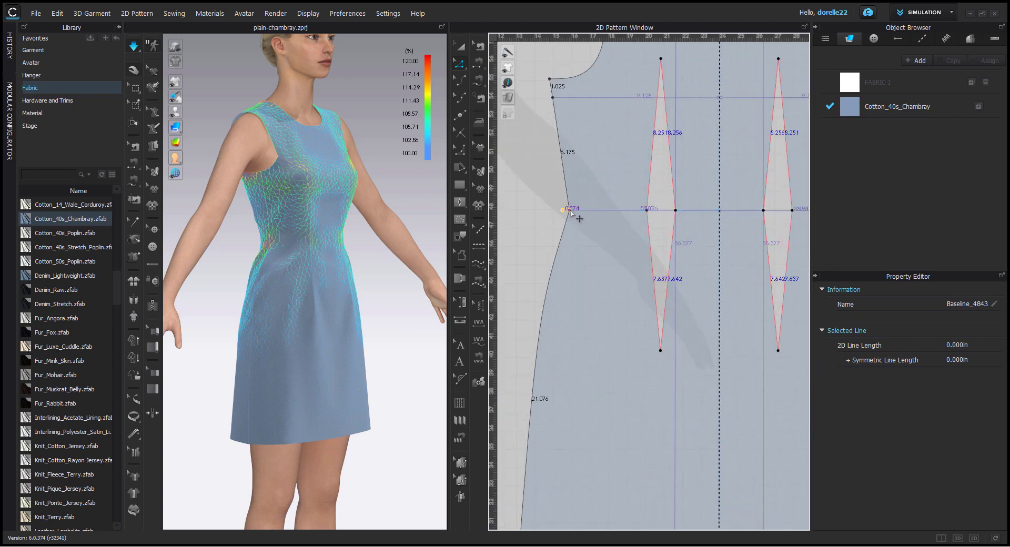
{"action": "left_click_drag", "start_coordinate": [571, 211], "coordinate": [570, 210]}
{"action": "right_click", "coordinate": [587, 190]}
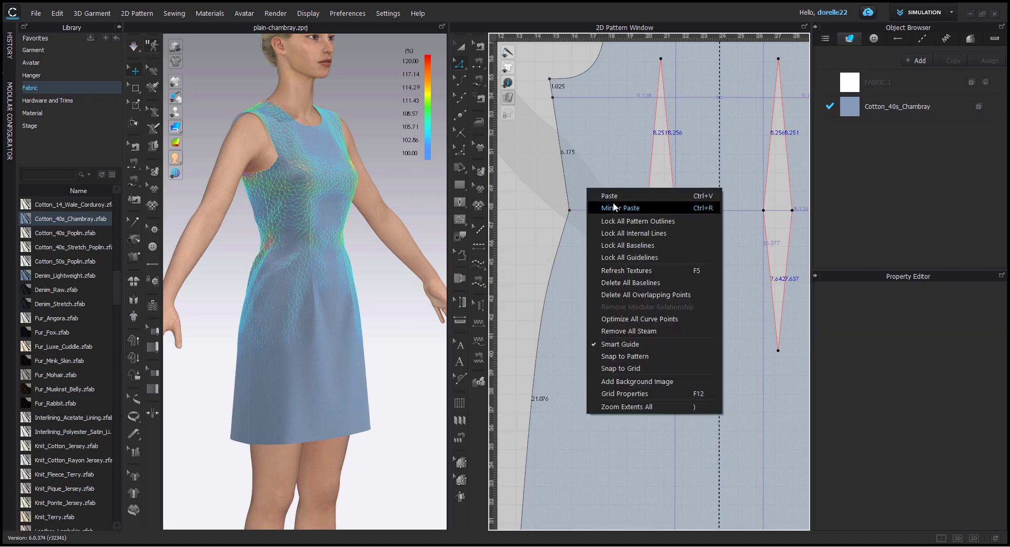
{"action": "left_click", "coordinate": [629, 257]}
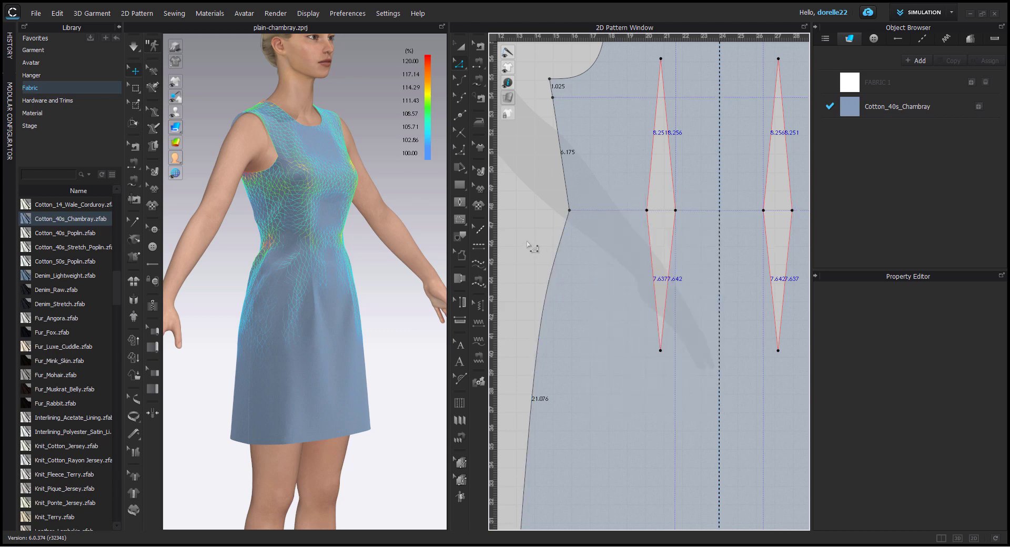
{"action": "scroll", "coordinate": [531, 243], "scroll_direction": "down", "scroll_amount": 4}
{"action": "scroll", "coordinate": [586, 214], "scroll_direction": "up", "scroll_amount": 2}
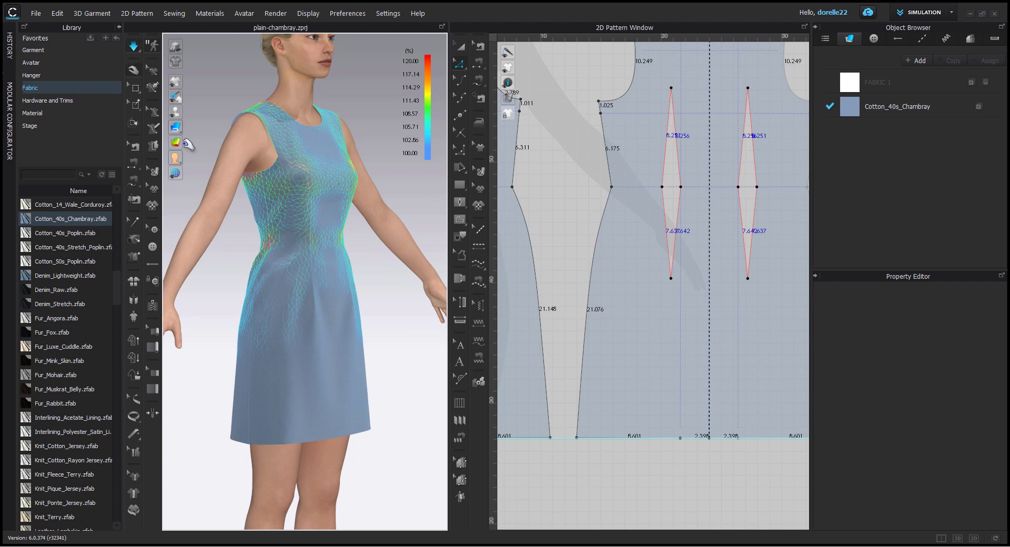
Switch the garment display to the stress map and examine the dress from the front.
{"action": "mouse_move", "coordinate": [179, 143]}
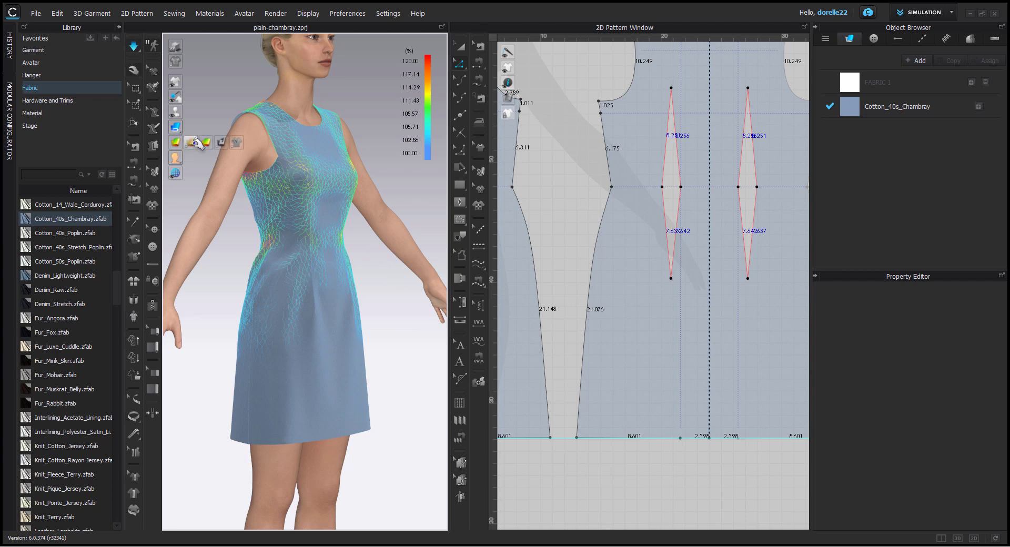
{"action": "left_click", "coordinate": [197, 143]}
{"action": "right_click_drag", "start_coordinate": [385, 289], "coordinate": [308, 291]}
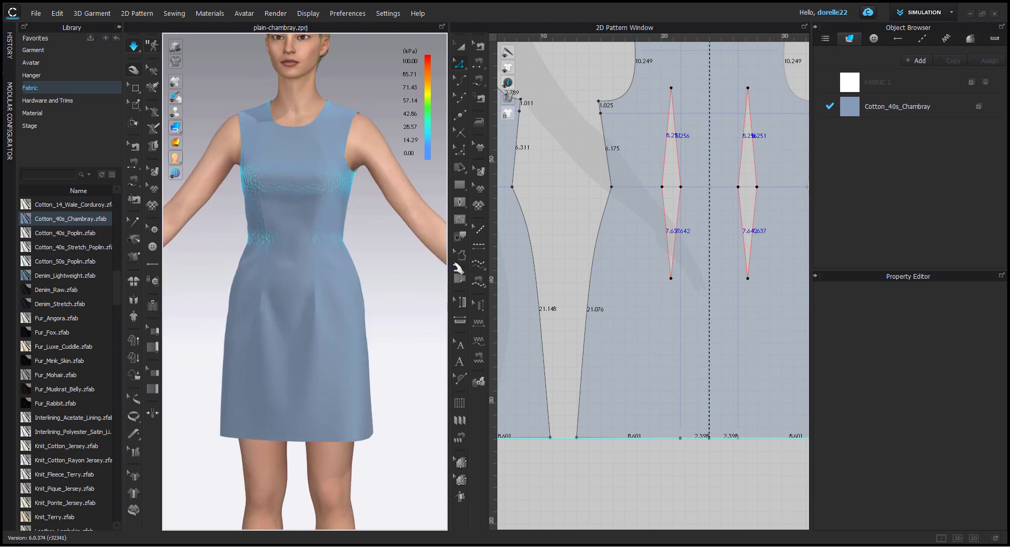
Smooth the hip curves below the waist, making the front side seam about 21.1 in and the back about 21.06 in, and simulate.
{"action": "right_click_drag", "start_coordinate": [535, 237], "coordinate": [676, 224]}
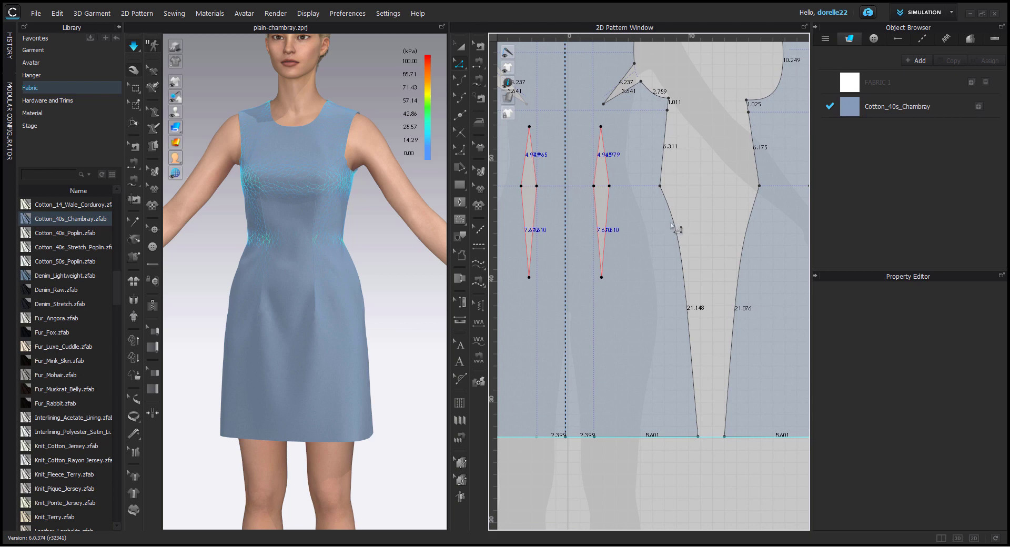
{"action": "left_click", "coordinate": [676, 225]}
{"action": "left_click_drag", "start_coordinate": [683, 237], "coordinate": [676, 233]}
{"action": "middle_click_drag", "start_coordinate": [725, 234], "coordinate": [603, 253]}
{"action": "left_click", "coordinate": [622, 256]}
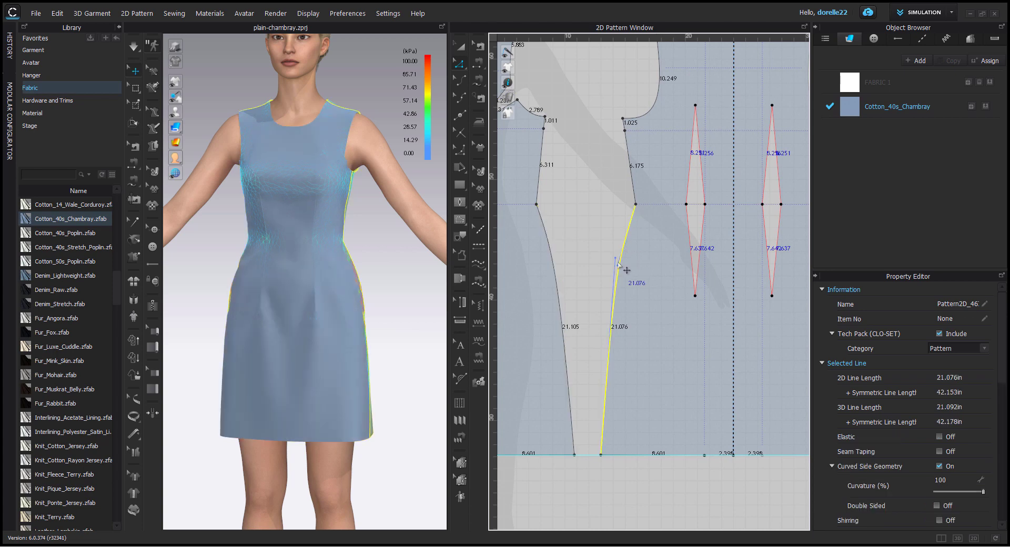
{"action": "left_click_drag", "start_coordinate": [617, 266], "coordinate": [617, 262]}
{"action": "key", "text": "space"}
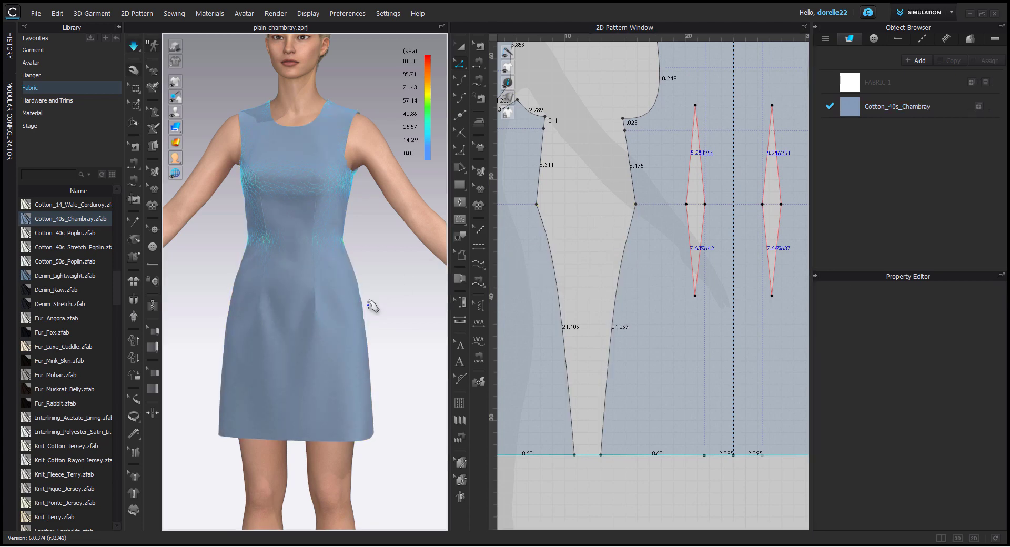